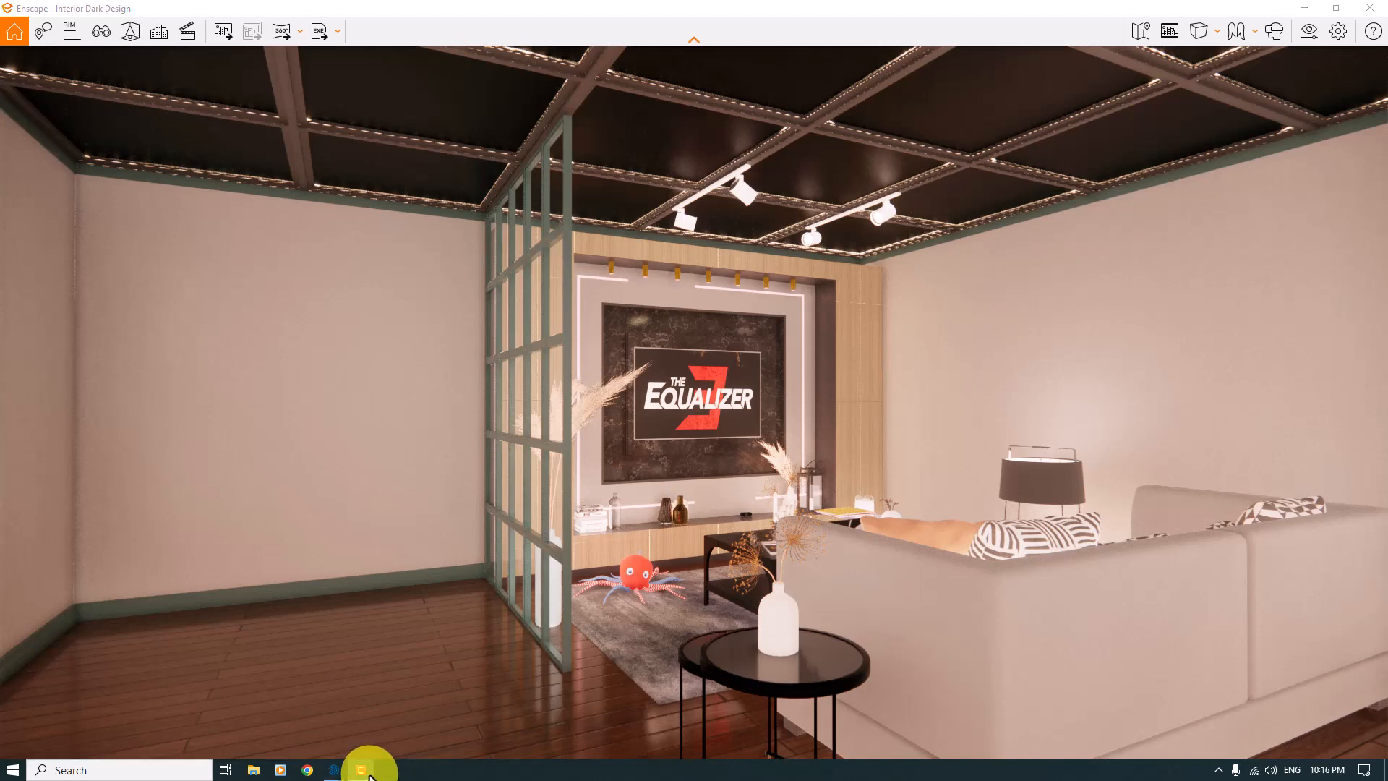
Move through the living room scene in fly and walk modes, looking toward the TV wall and sofa
{"action": "mouse_move", "coordinate": [669, 508]}
{"action": "left_mouse_down"}
{"action": "mouse_move", "coordinate": [658, 501]}
{"action": "mouse_move", "coordinate": [685, 505]}
{"action": "mouse_move", "coordinate": [669, 507]}
{"action": "left_mouse_up"}
{"action": "key", "text": "w"}
{"action": "key", "text": "w"}
{"action": "key", "text": "a"}
{"action": "key", "text": "space"}
{"action": "key", "text": "a"}
{"action": "key", "text": "w"}
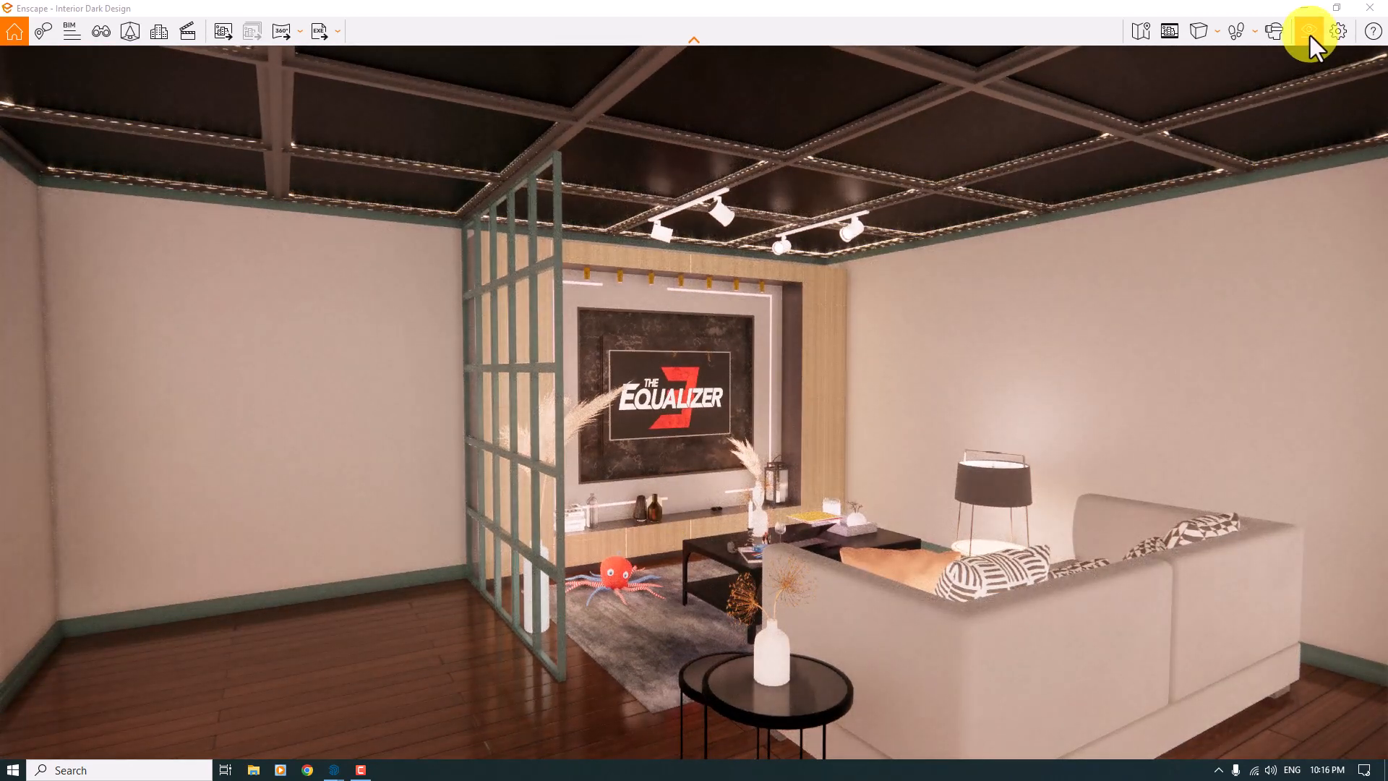
Set the render output resolution to Full HD in the visual settings and turn on the safe frame
{"action": "left_click", "coordinate": [1310, 36]}
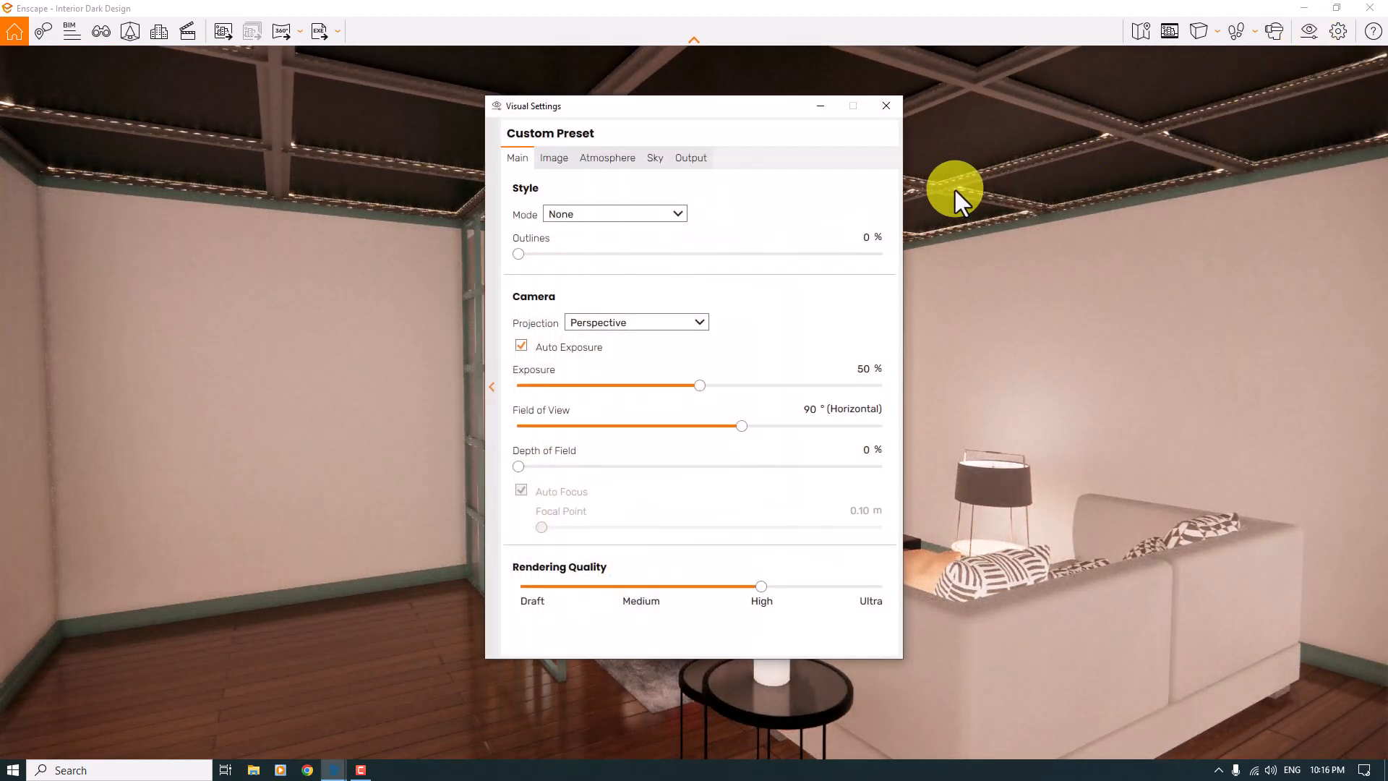
{"action": "left_click", "coordinate": [691, 160]}
{"action": "left_click", "coordinate": [630, 214]}
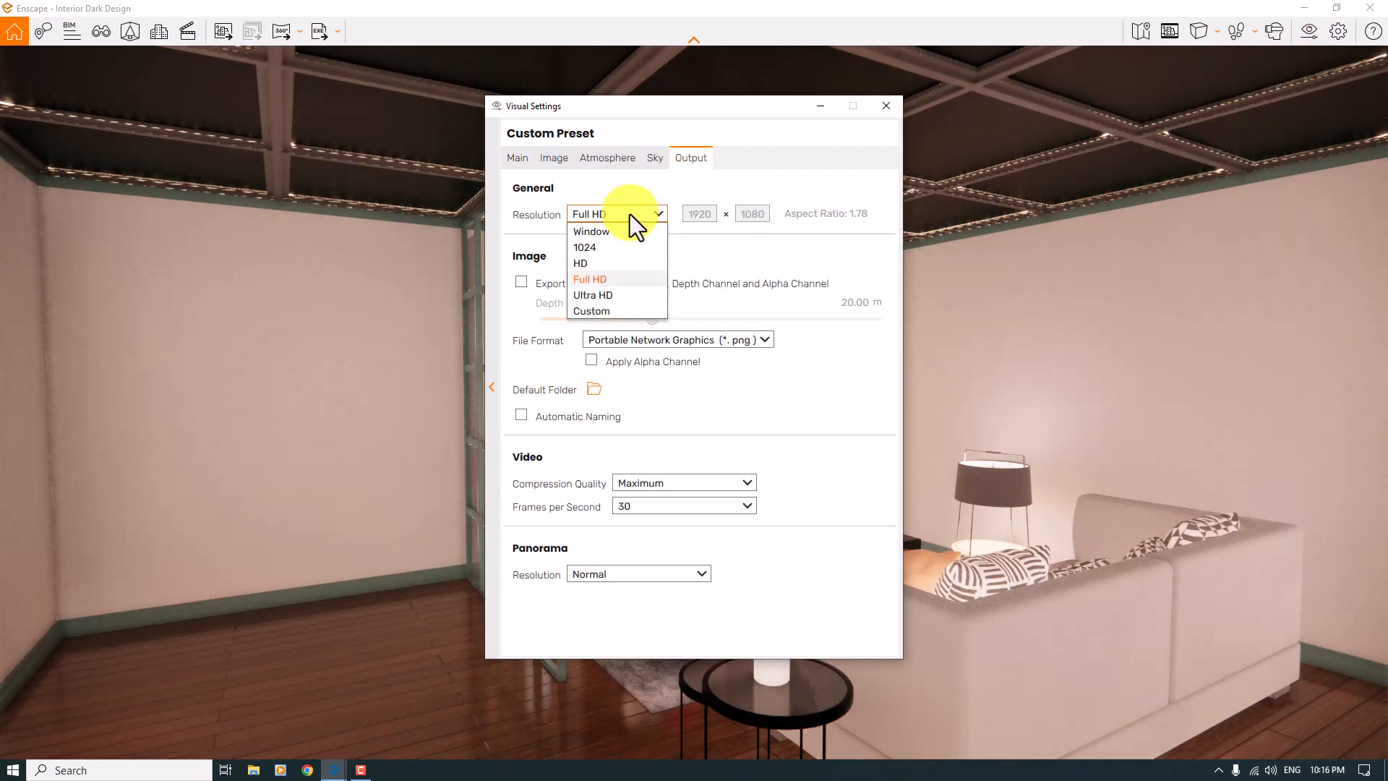
{"action": "left_click", "coordinate": [601, 280]}
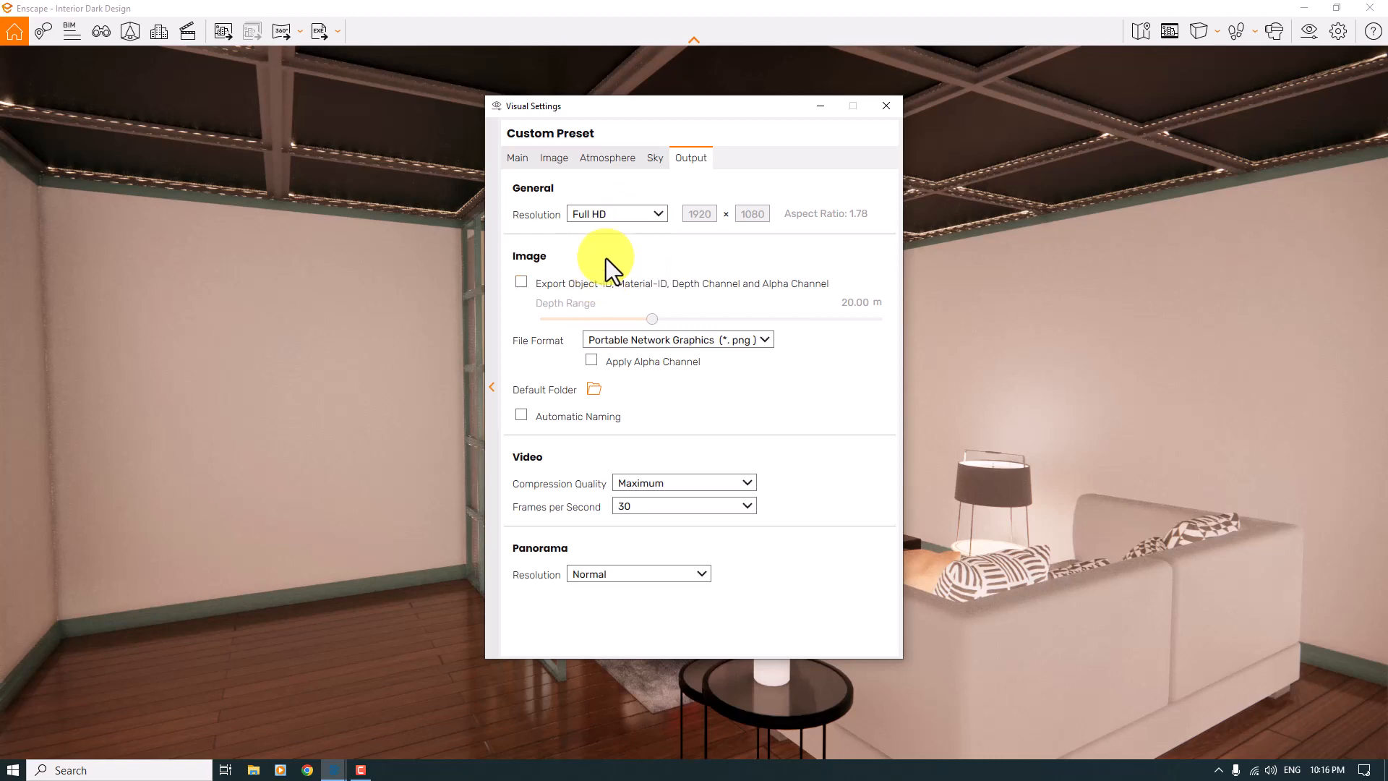
{"action": "left_click", "coordinate": [879, 113]}
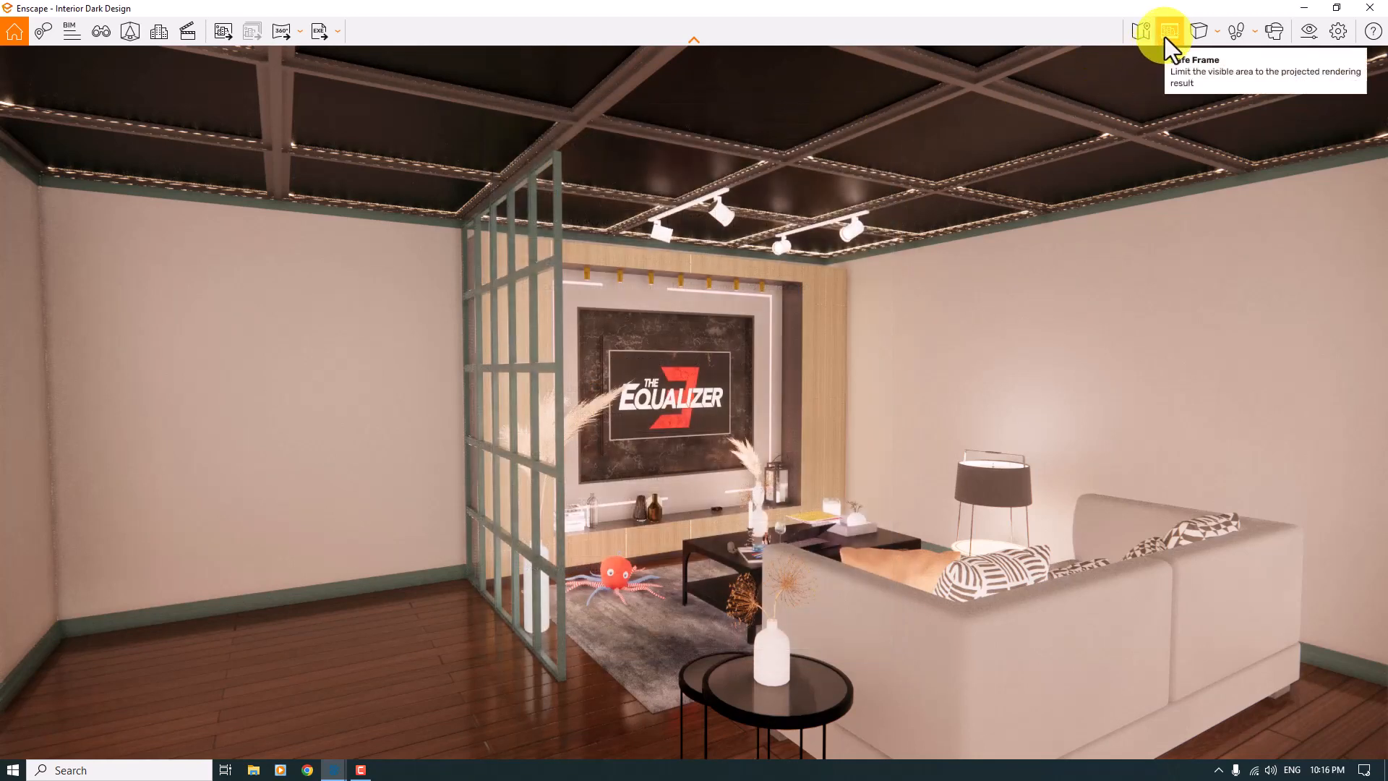
{"action": "left_click", "coordinate": [1169, 31]}
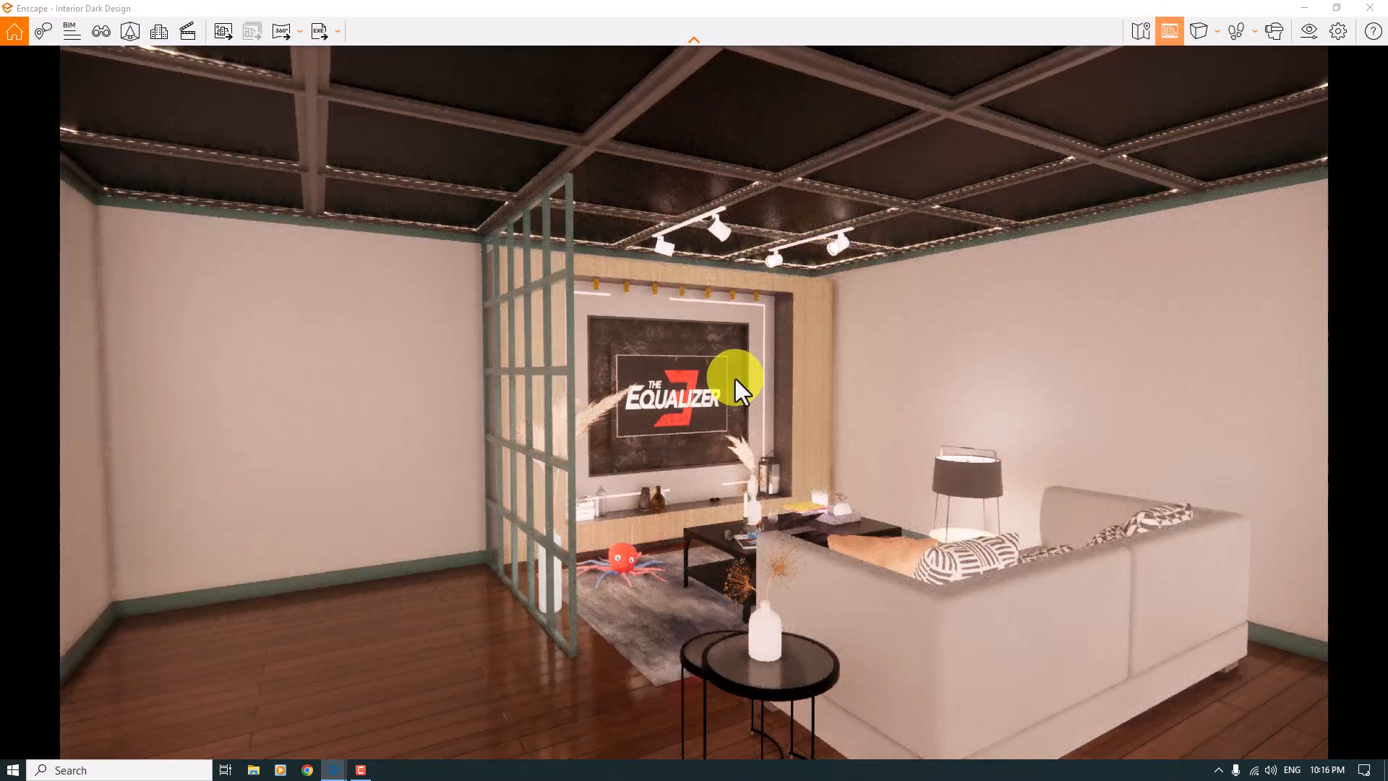
Frame the TV wall and sofa from farther back and start a new view with pitch 0° and yaw 54°
{"action": "key", "text": "v"}
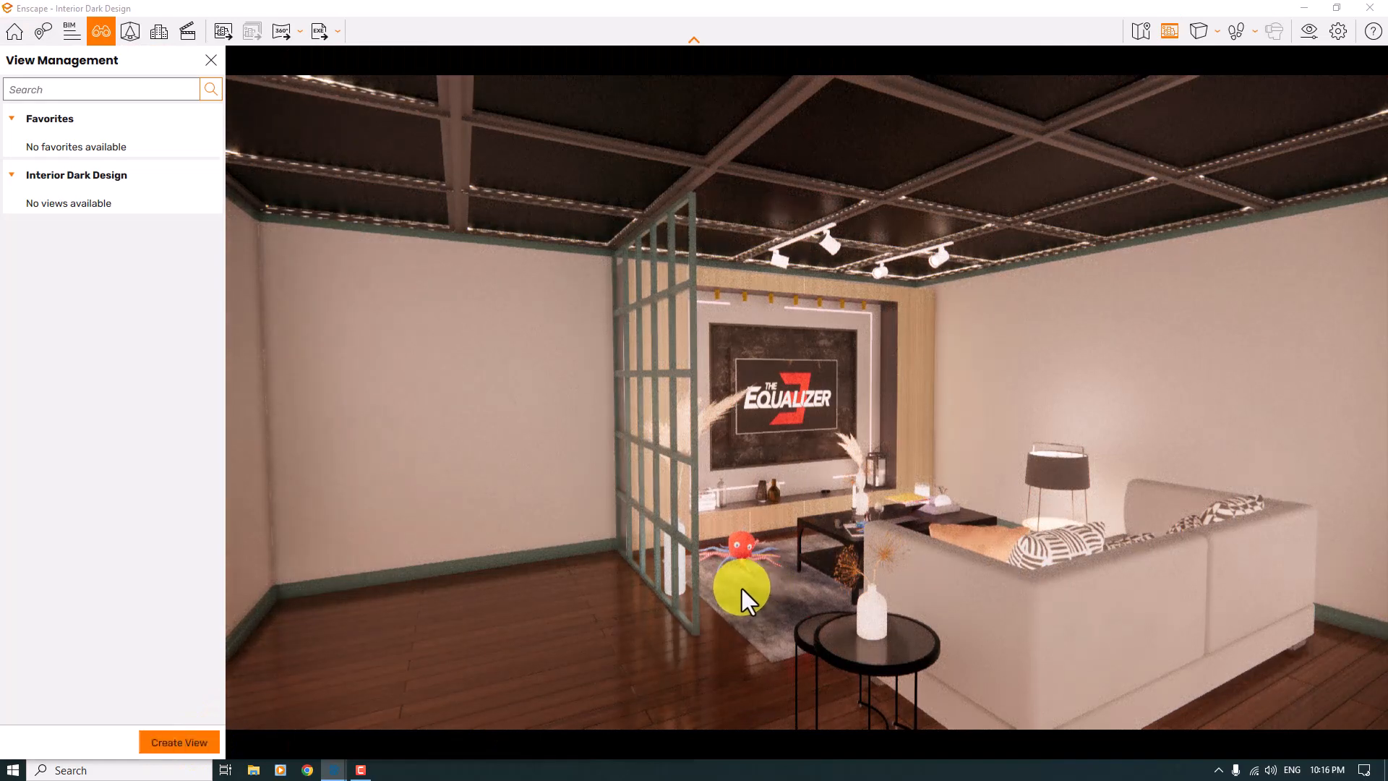
{"action": "right_click_drag", "start_coordinate": [741, 588], "coordinate": [741, 590]}
{"action": "key", "text": "s"}
{"action": "key", "text": "w"}
{"action": "left_click", "coordinate": [42, 327]}
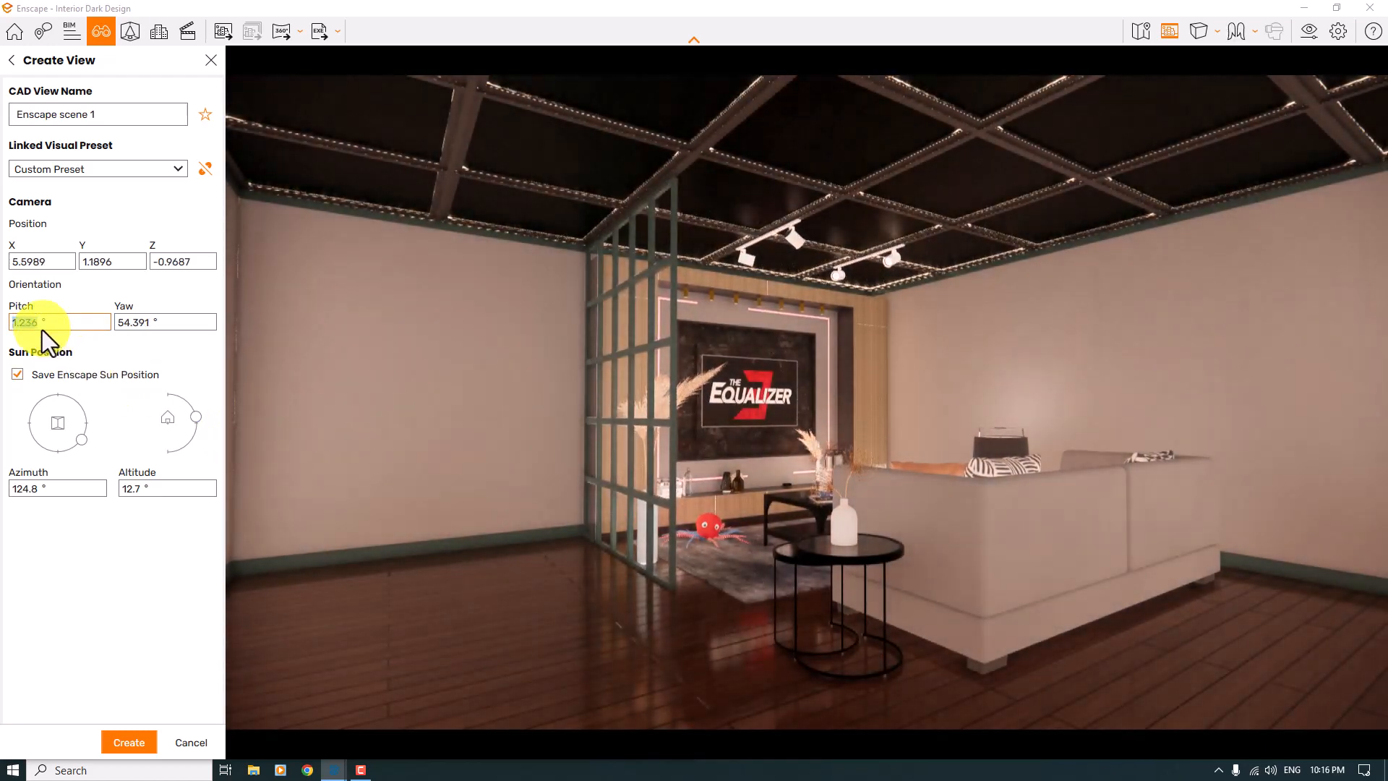
{"action": "type", "text": "0"}
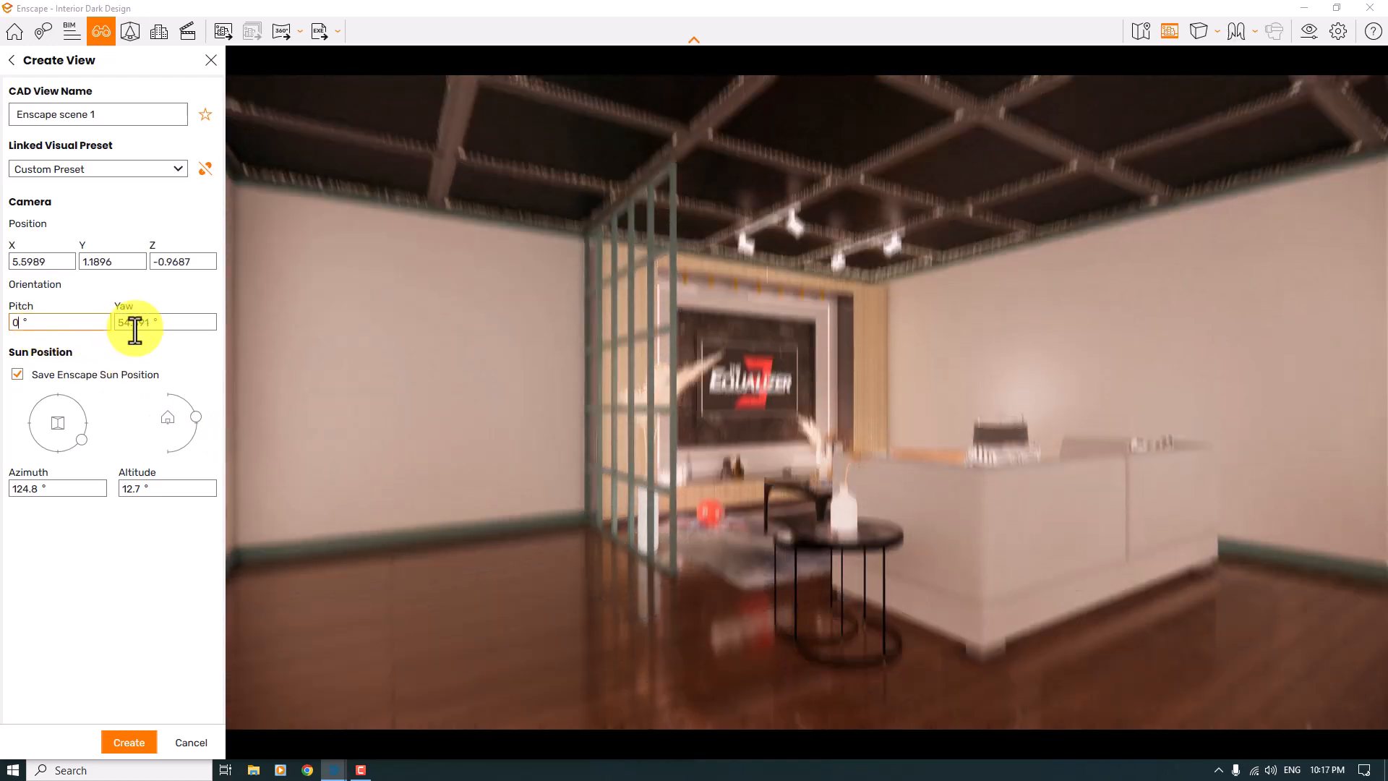
{"action": "left_click", "coordinate": [134, 327]}
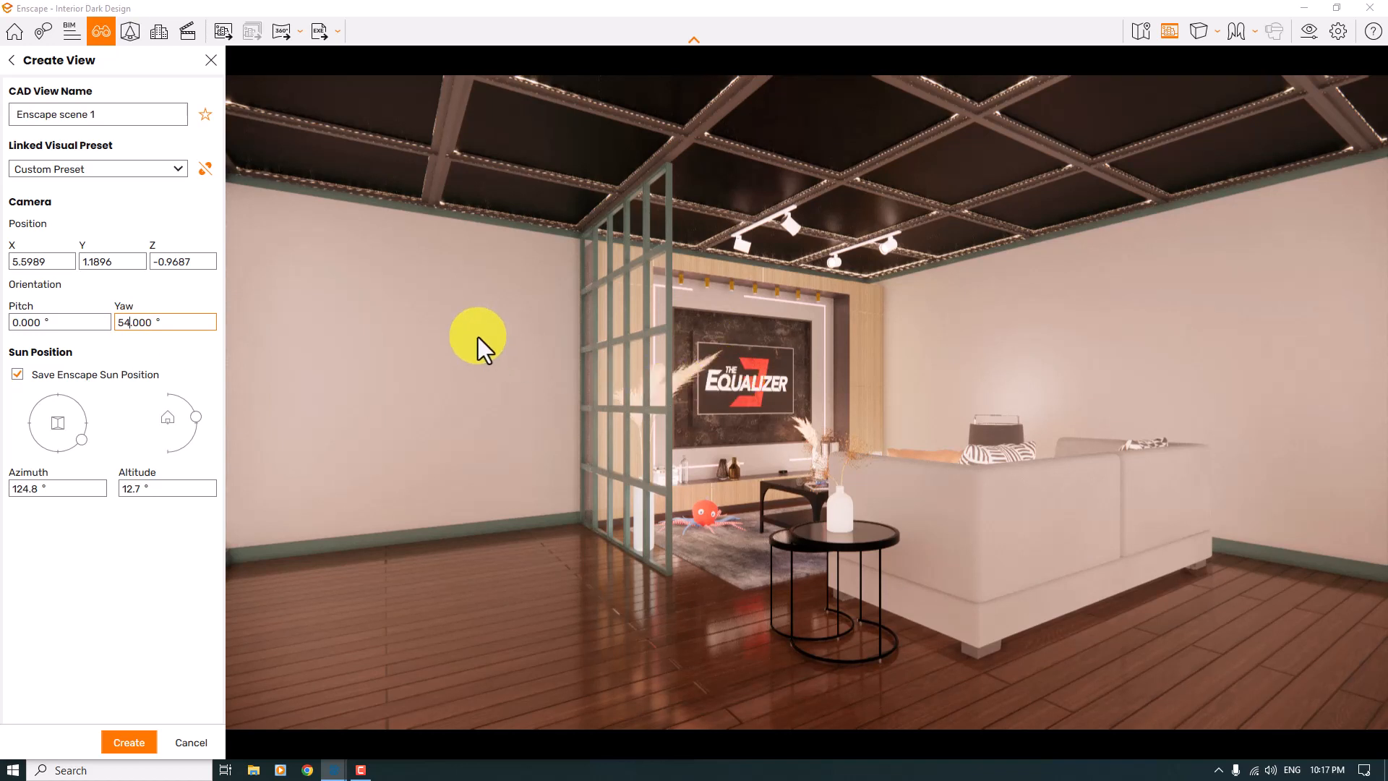
Unlink the visual preset from the new view and mark the view as a favorite named ES1
{"action": "left_click", "coordinate": [205, 170]}
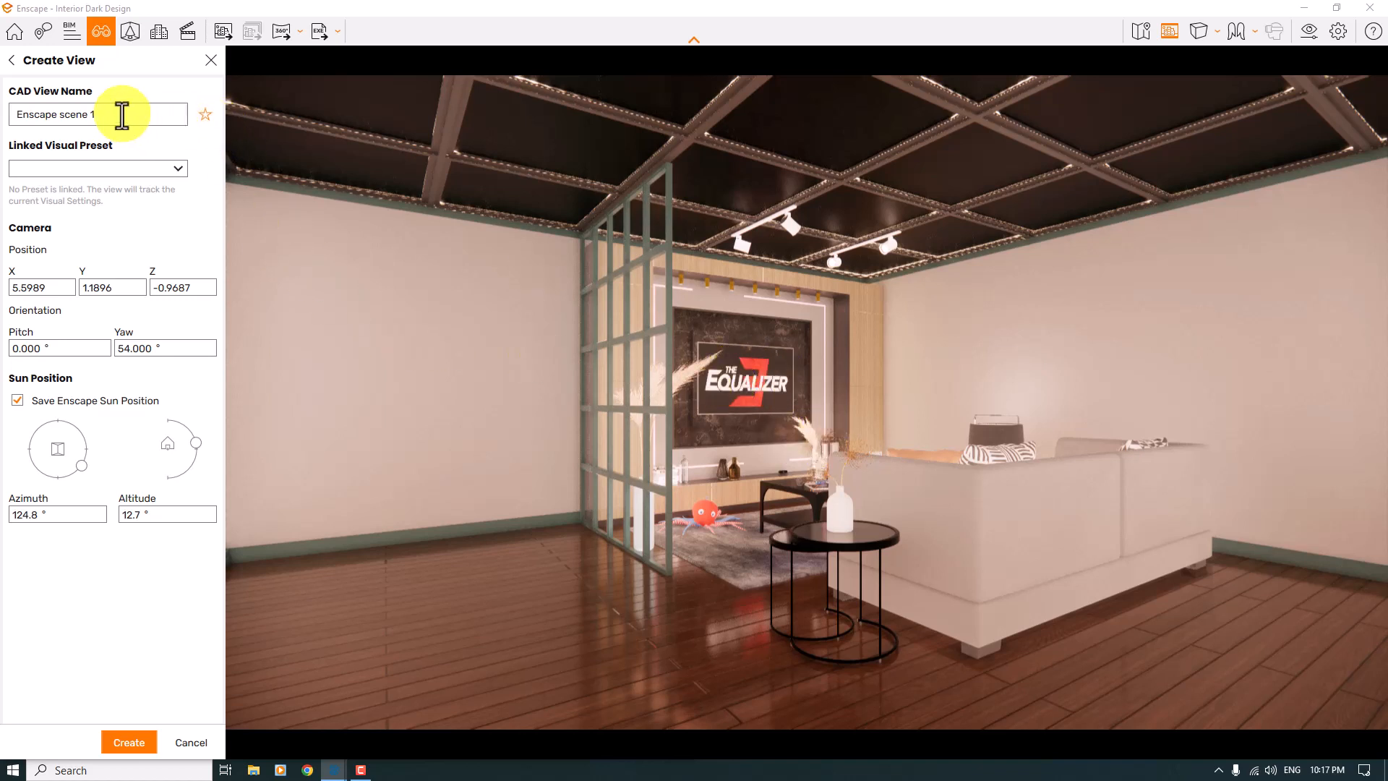
{"action": "left_click", "coordinate": [206, 117]}
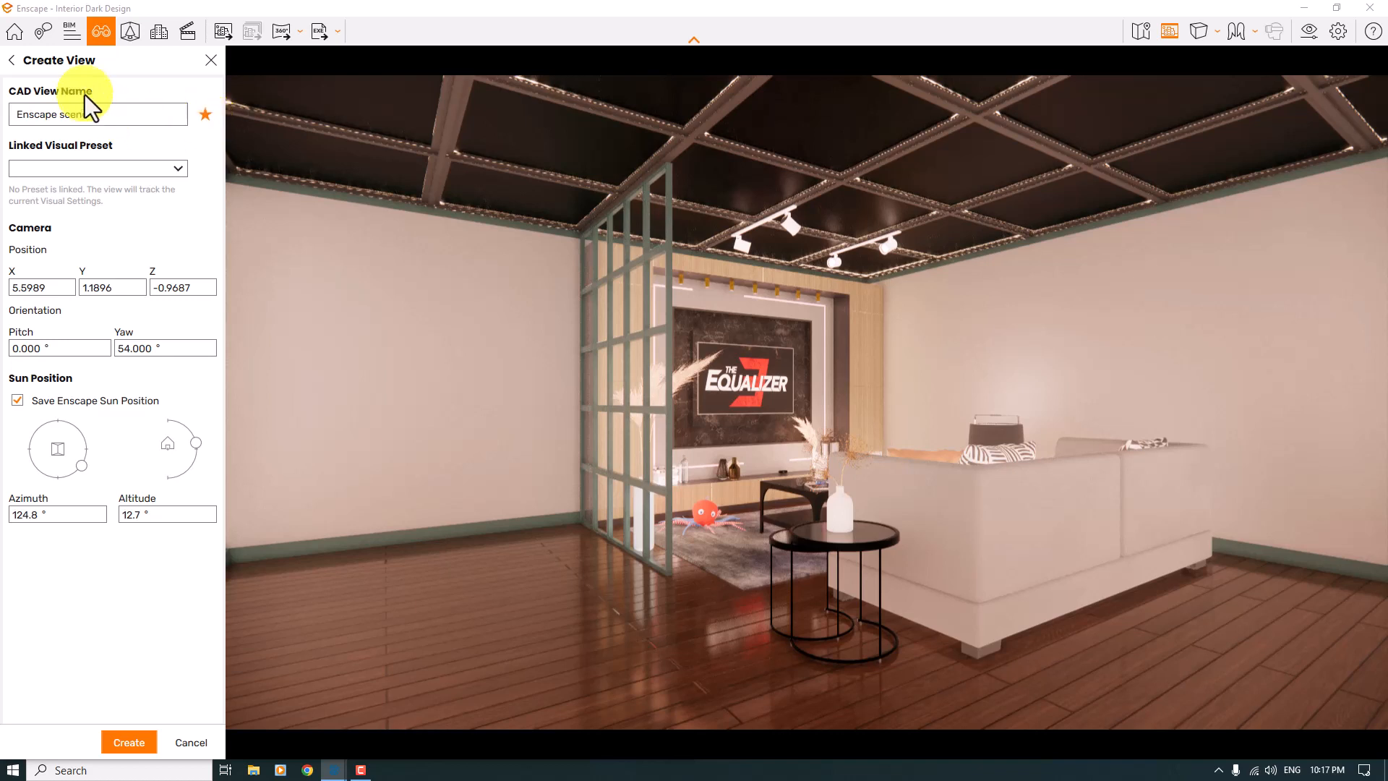
{"action": "left_click_drag", "start_coordinate": [105, 117], "coordinate": [4, 121]}
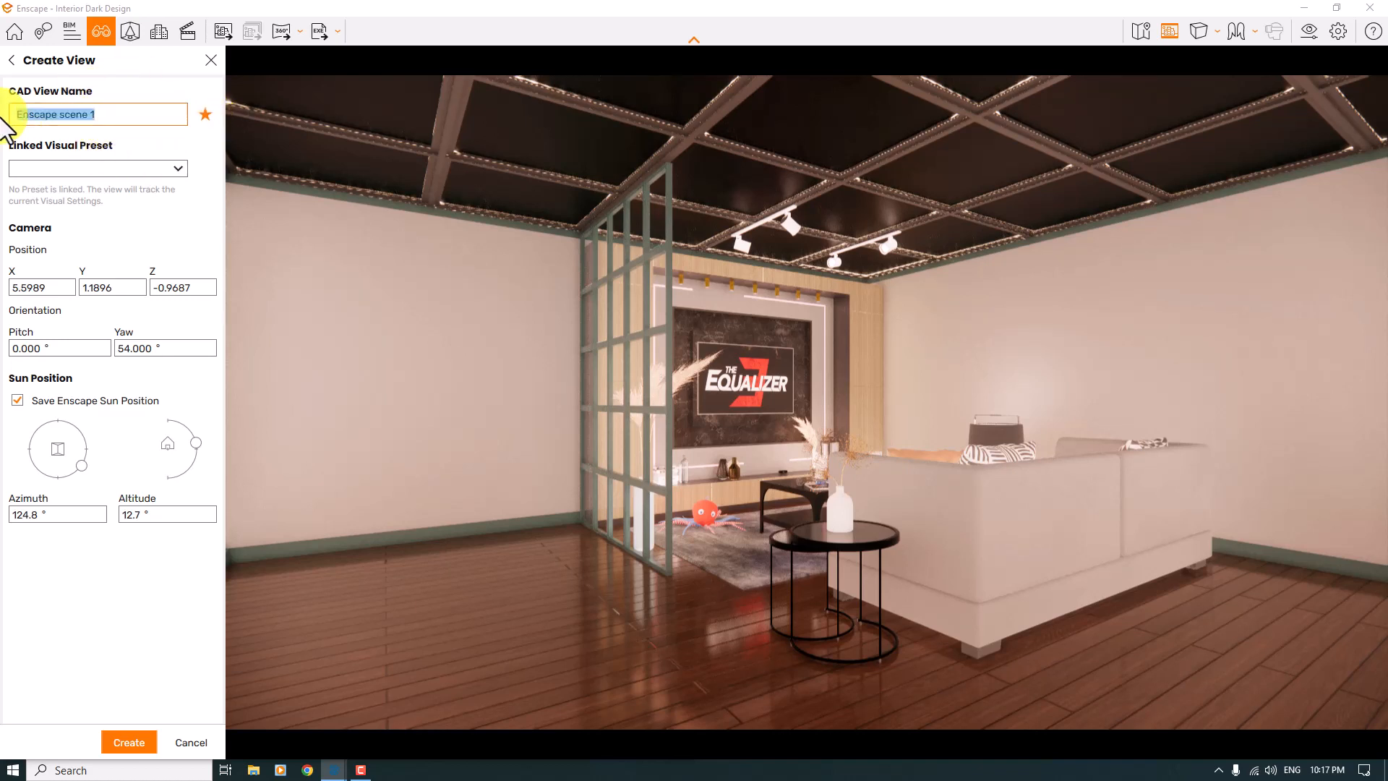
{"action": "type", "text": "ES1"}
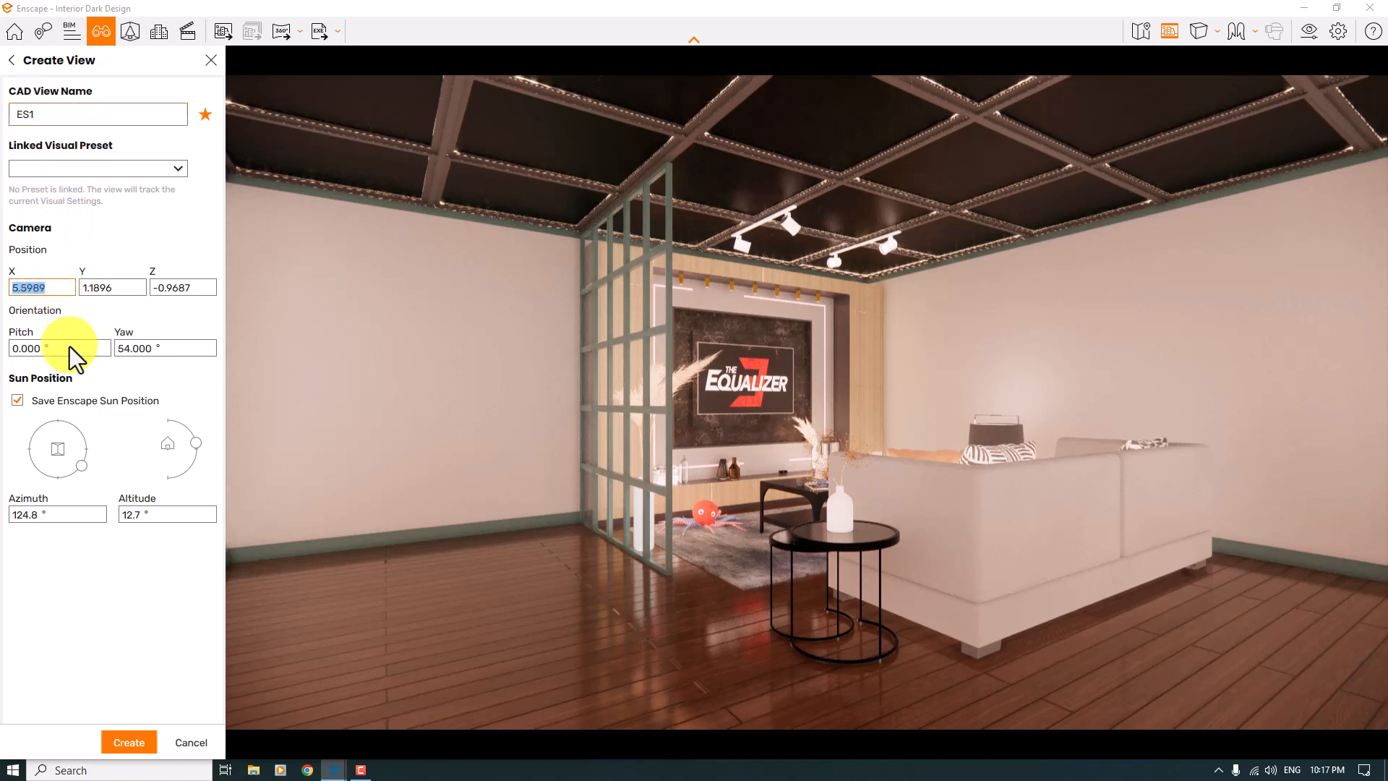
Set the view's camera position to X 5.59, Y 1.20 and Z -0.9
{"action": "type", "text": "5.59"}
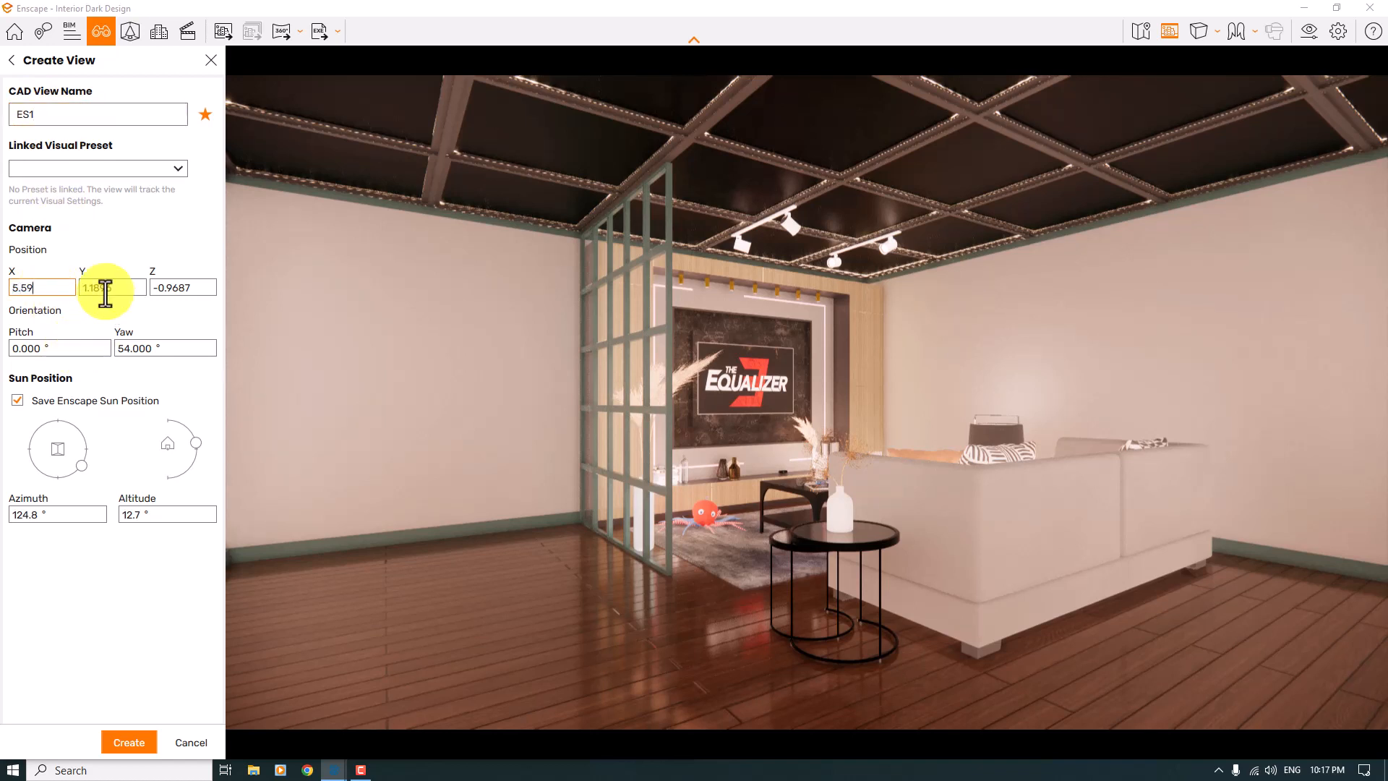
{"action": "left_click", "coordinate": [105, 288]}
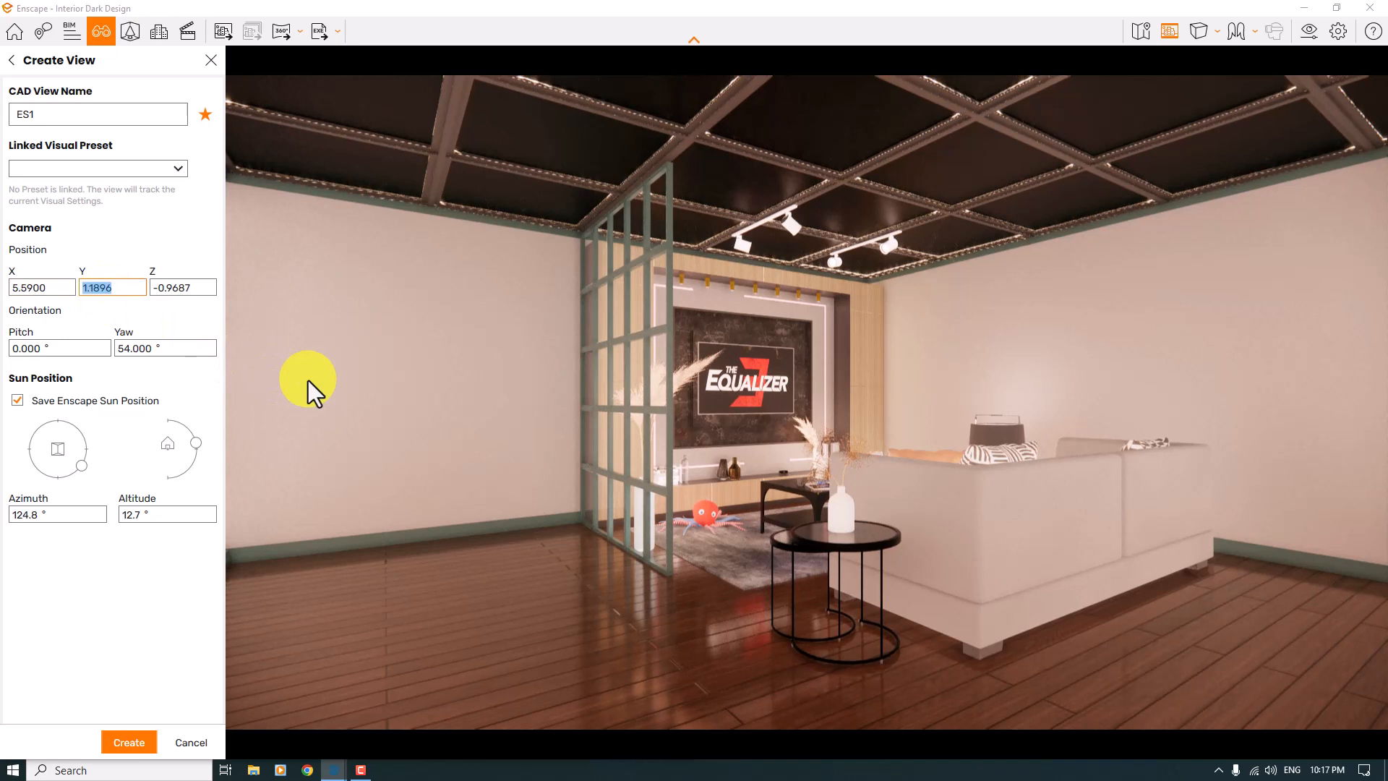
{"action": "type", "text": "1.20"}
{"action": "key", "text": "Return"}
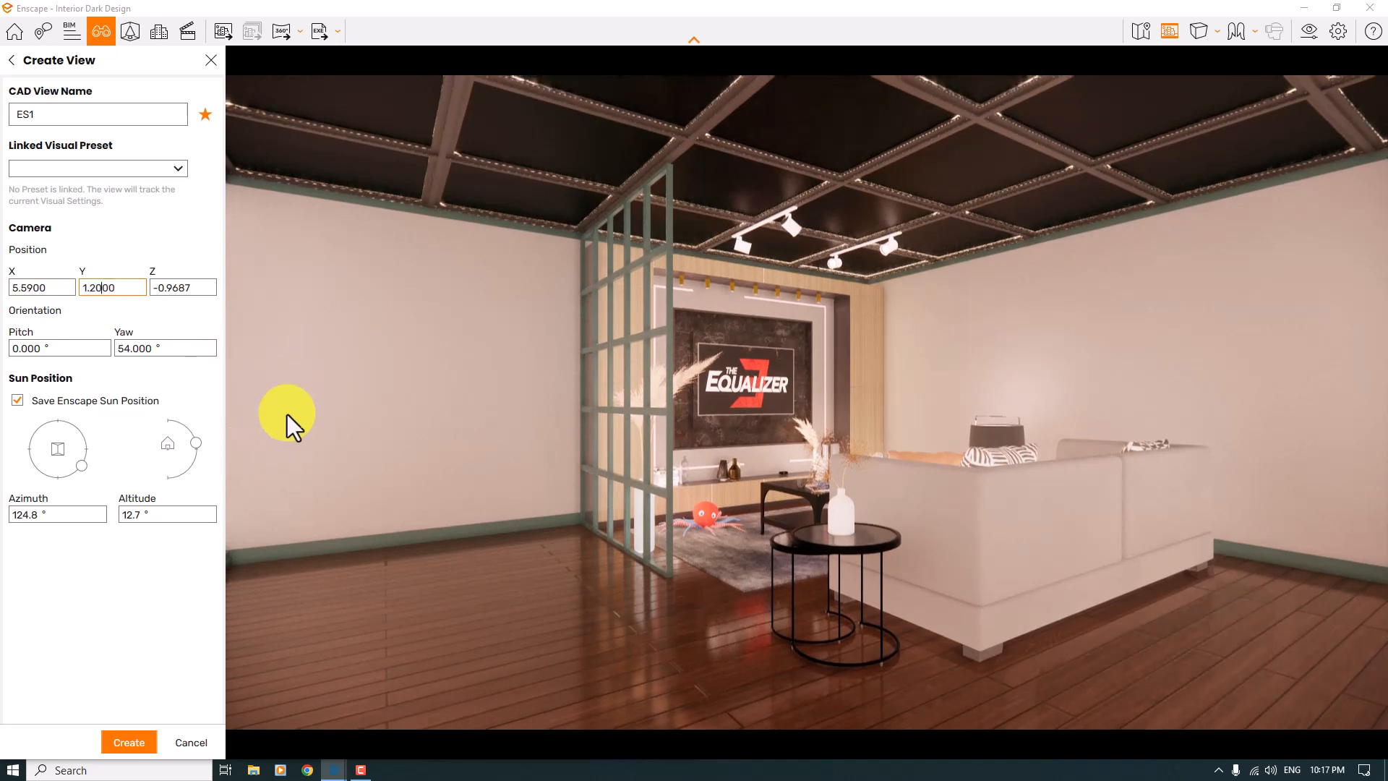
{"action": "left_click", "coordinate": [181, 287]}
{"action": "type", "text": "-0.9"}
{"action": "key", "text": "Return"}
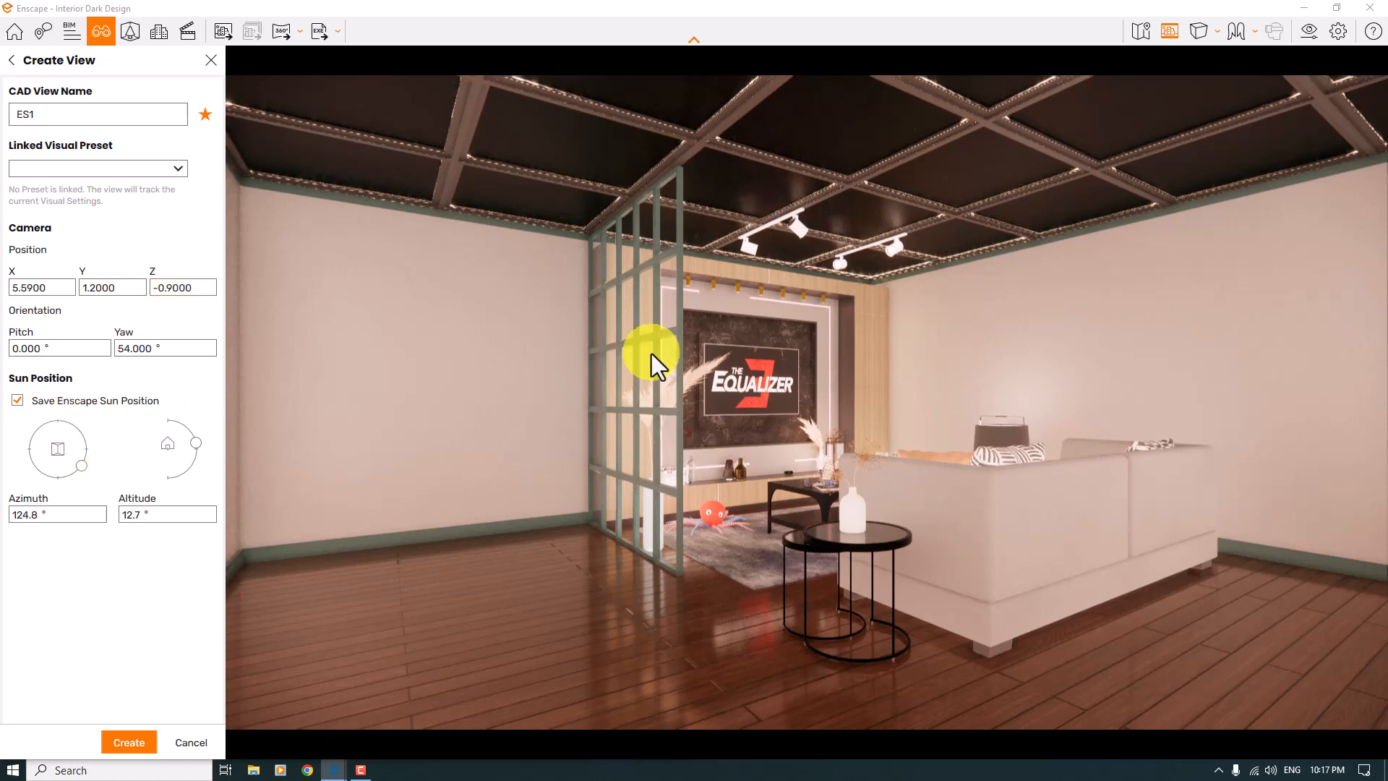
Darken the scene to night and set the view's sun position to azimuth 120° and altitude -90°
{"action": "right_click_drag", "start_coordinate": [652, 354], "coordinate": [652, 355], "text": "shift"}
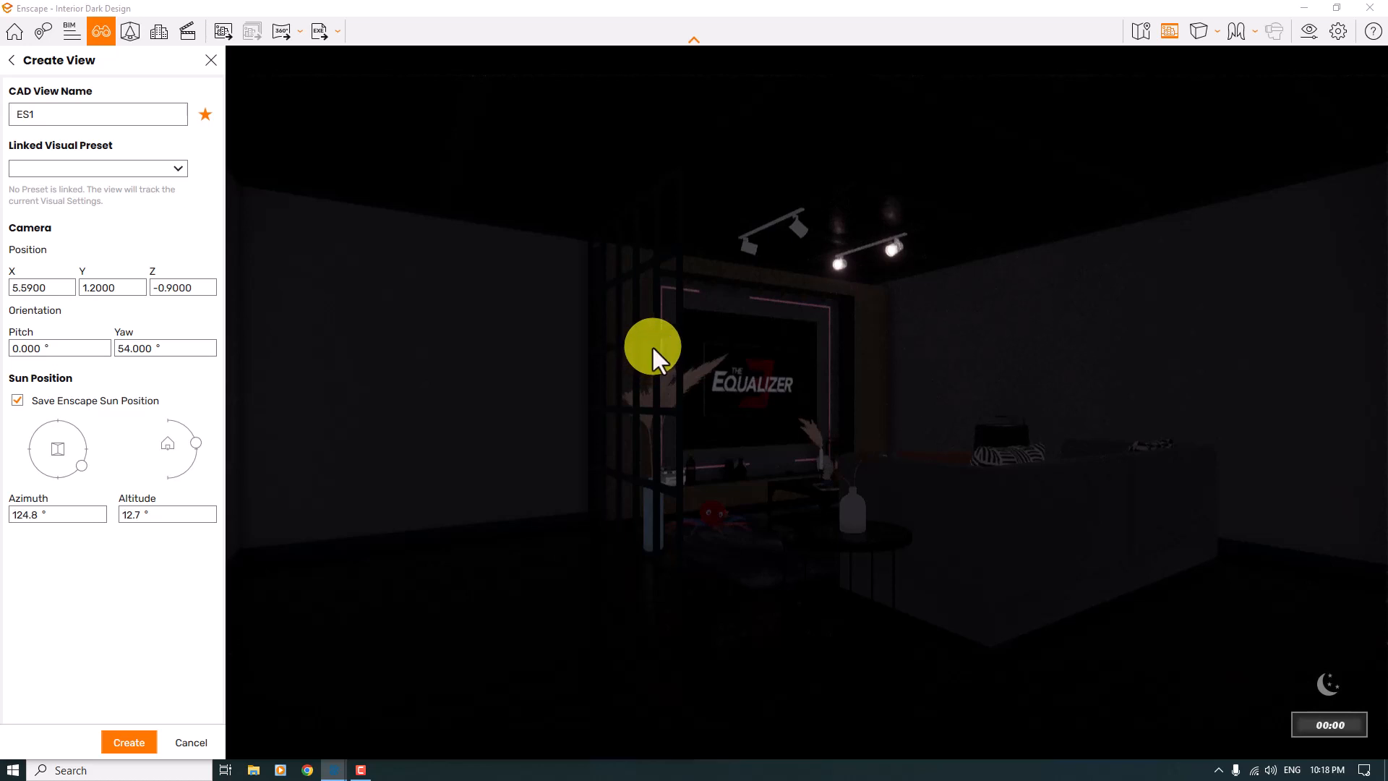
{"action": "left_click", "coordinate": [137, 515]}
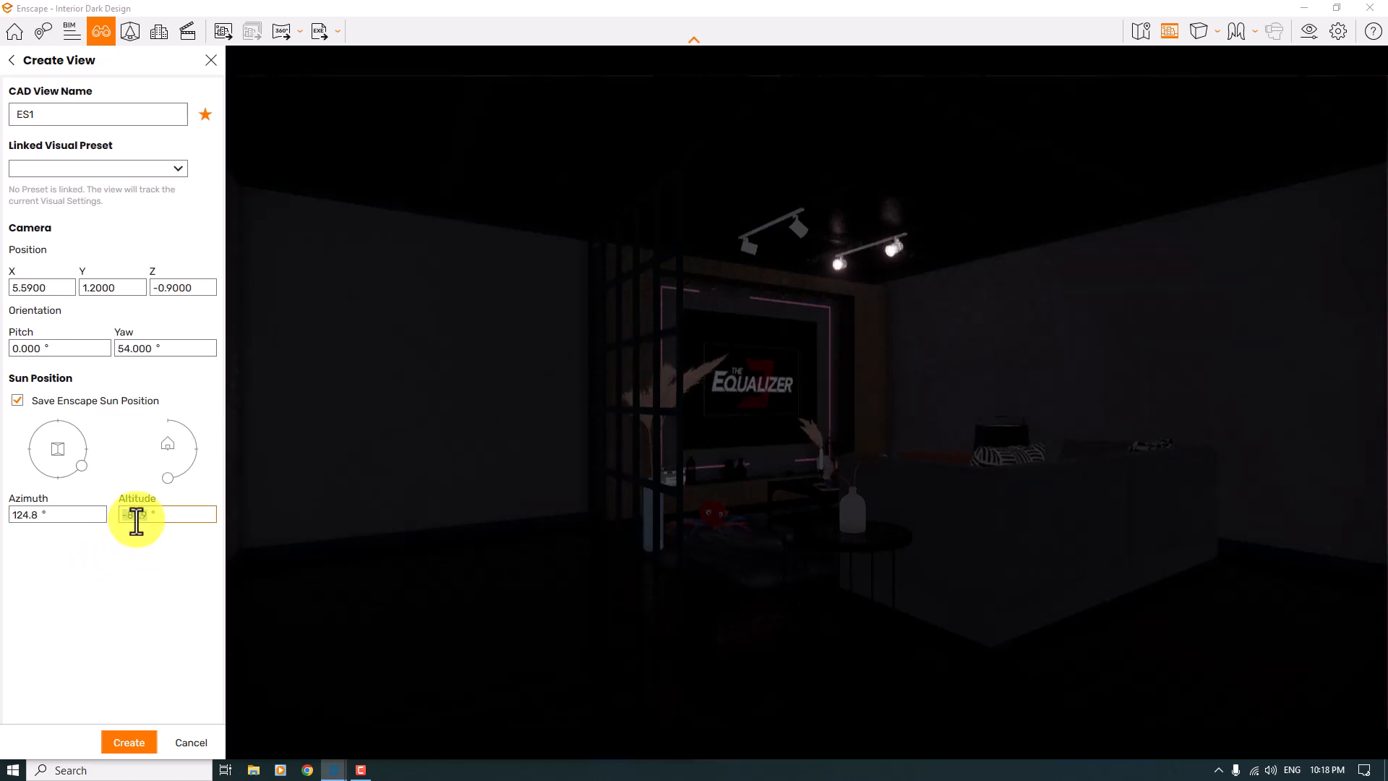
{"action": "type", "text": "-90"}
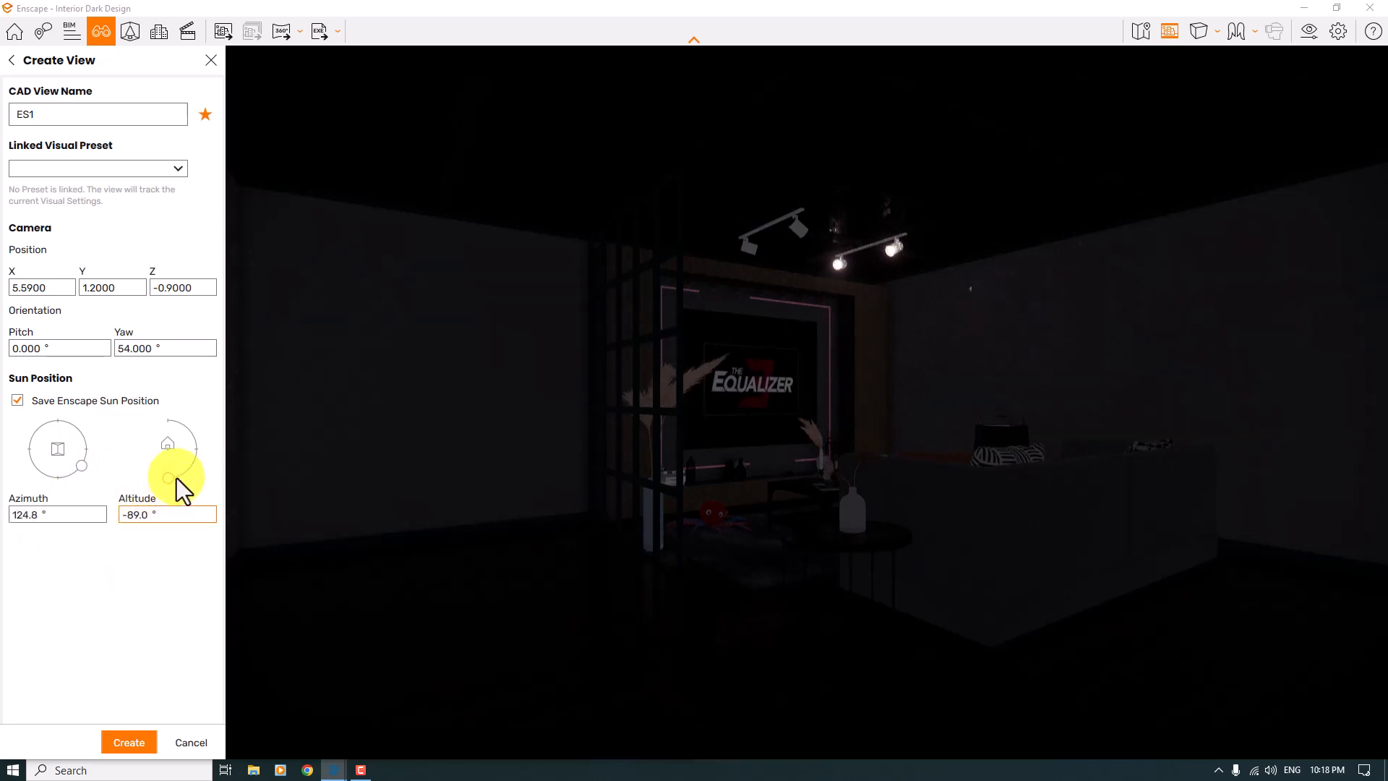
{"action": "double_click", "coordinate": [34, 518]}
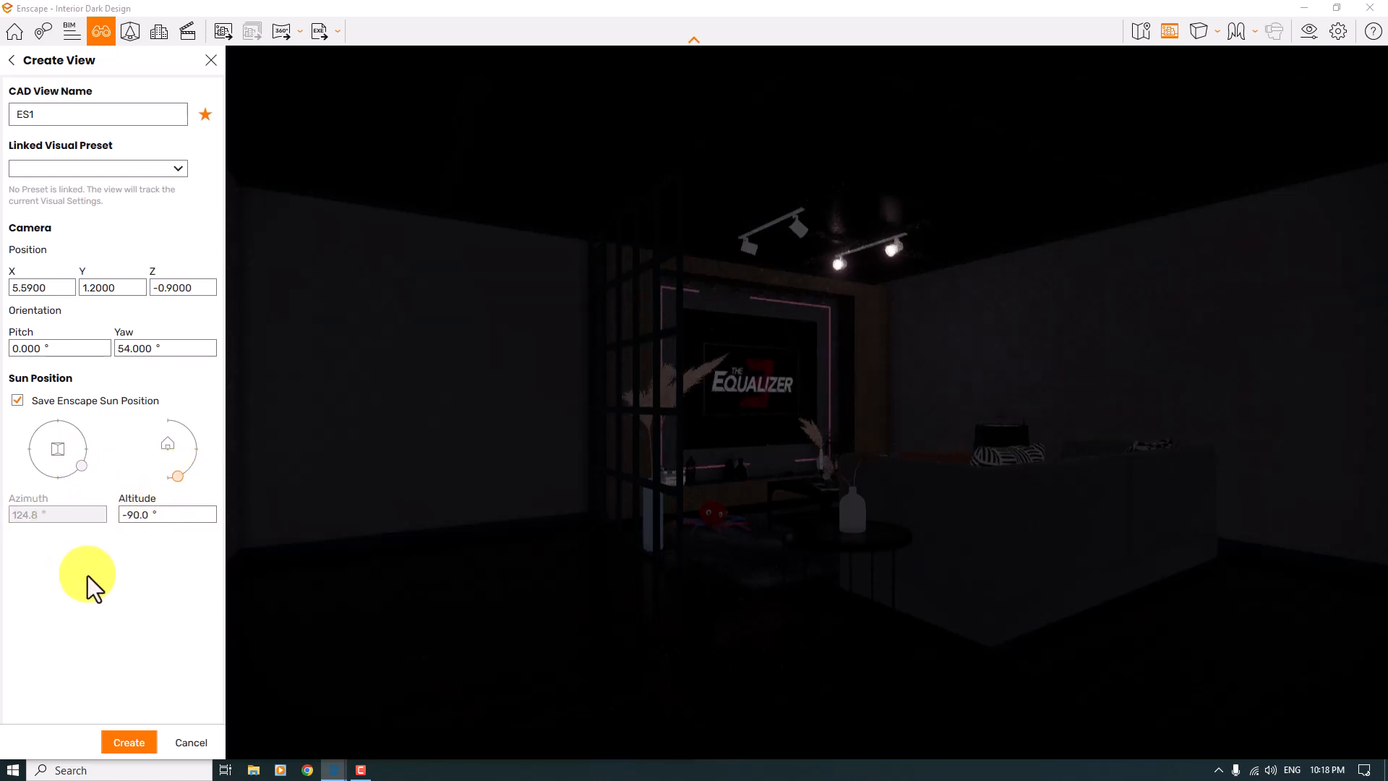
{"action": "type", "text": "120"}
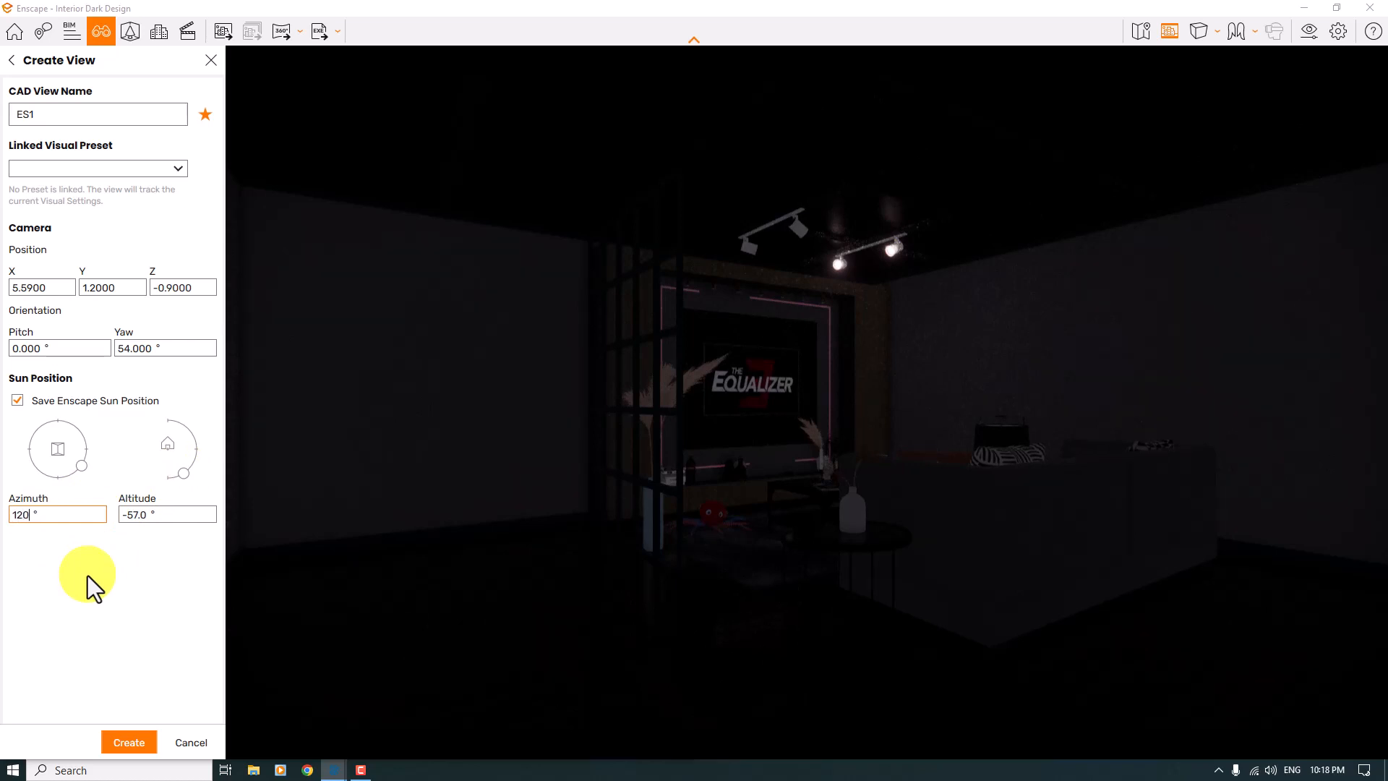
{"action": "key", "text": "Tab"}
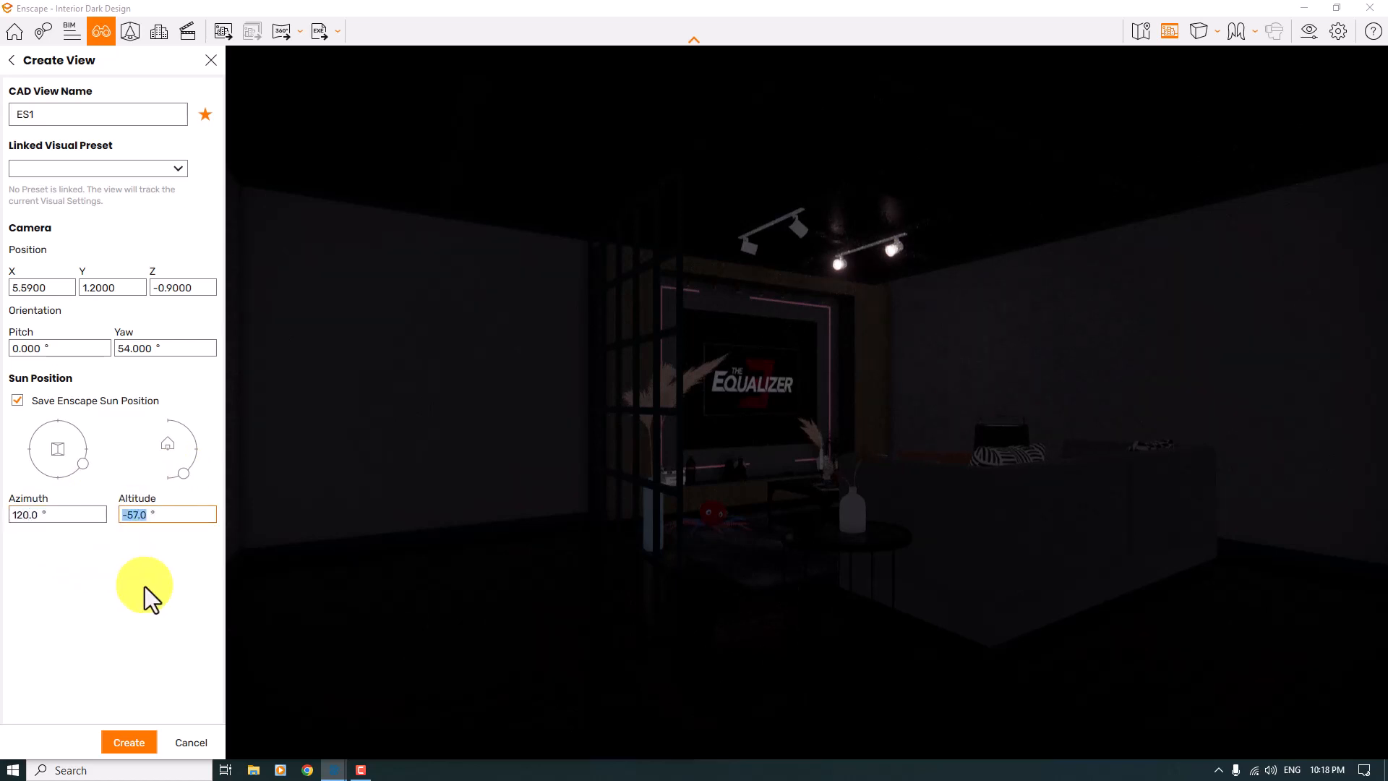
{"action": "type", "text": "-90"}
{"action": "key", "text": "Tab"}
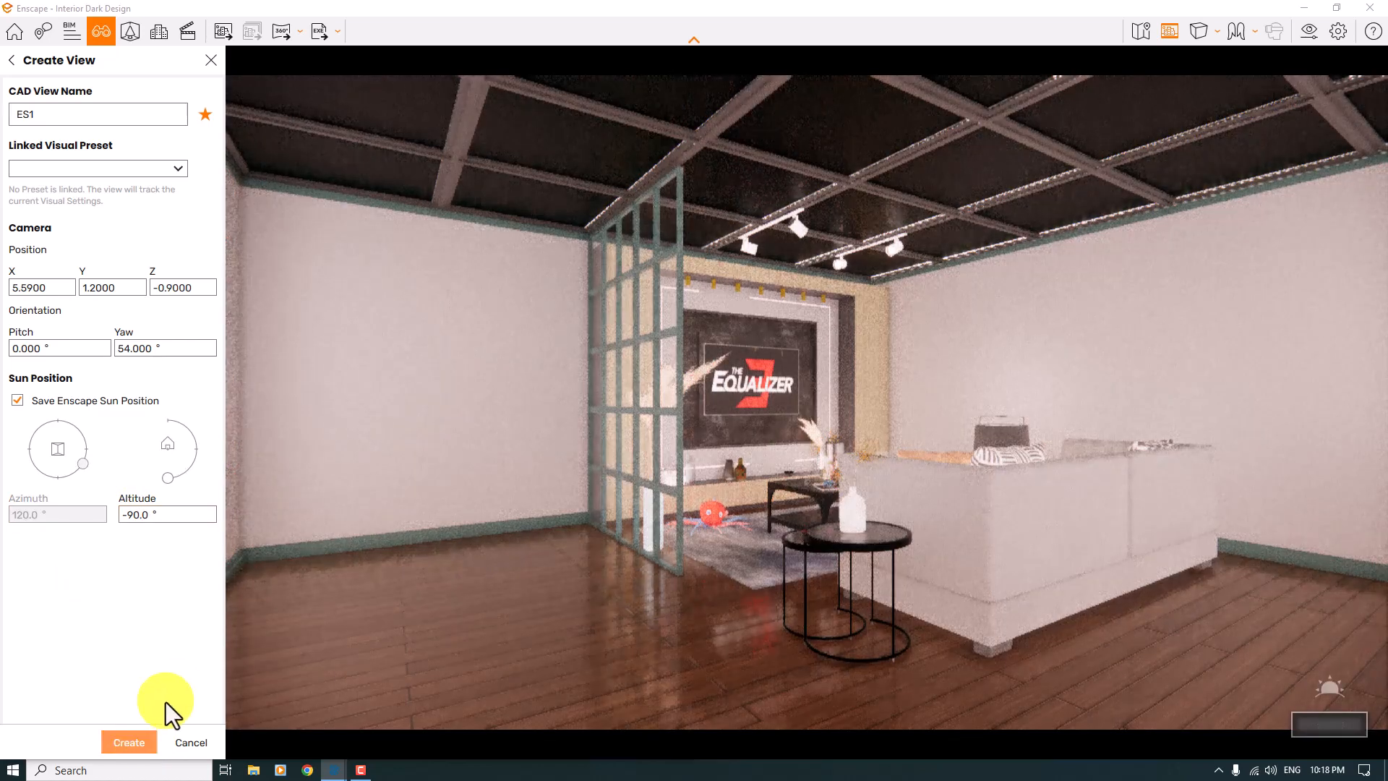
Create the ES1 view, load it from the Interior Dark Design views and close the view management
{"action": "key", "text": "Return"}
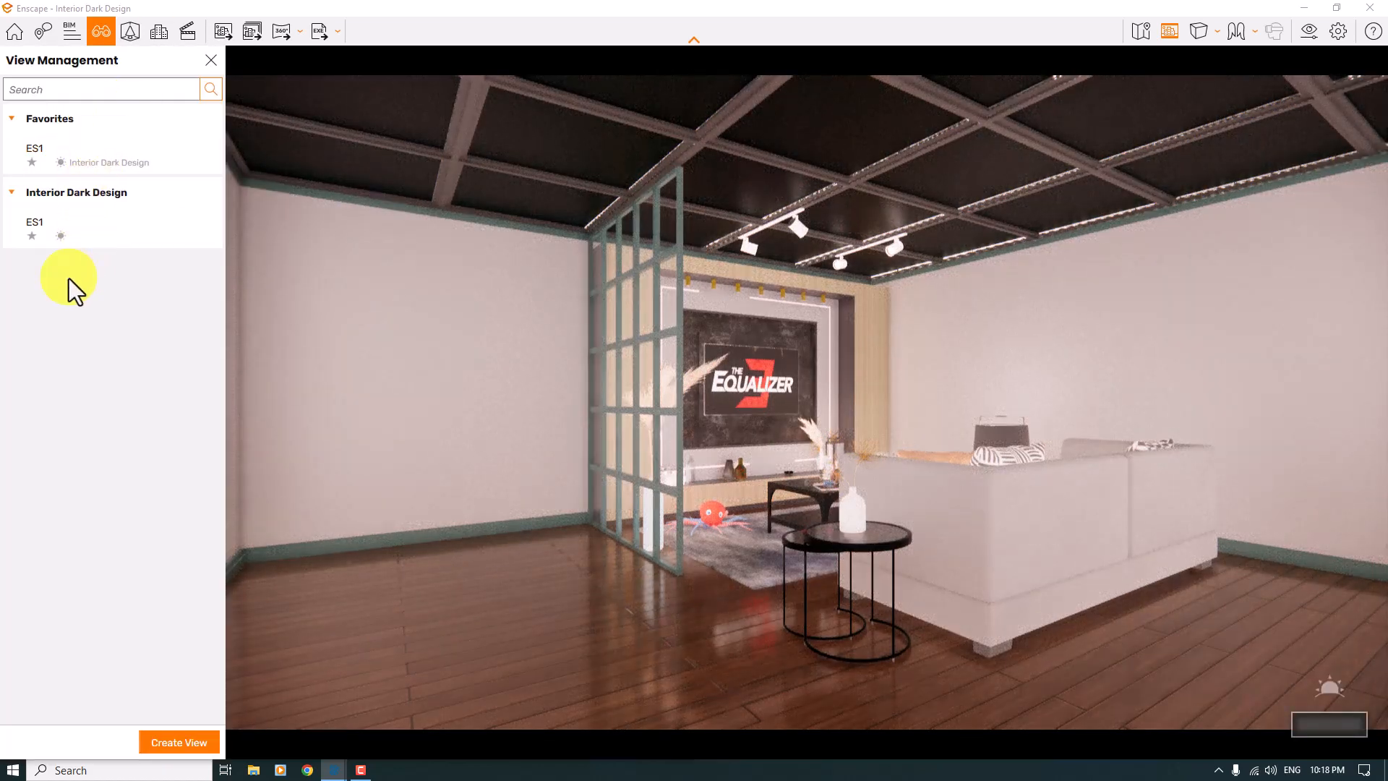
{"action": "left_click", "coordinate": [42, 227]}
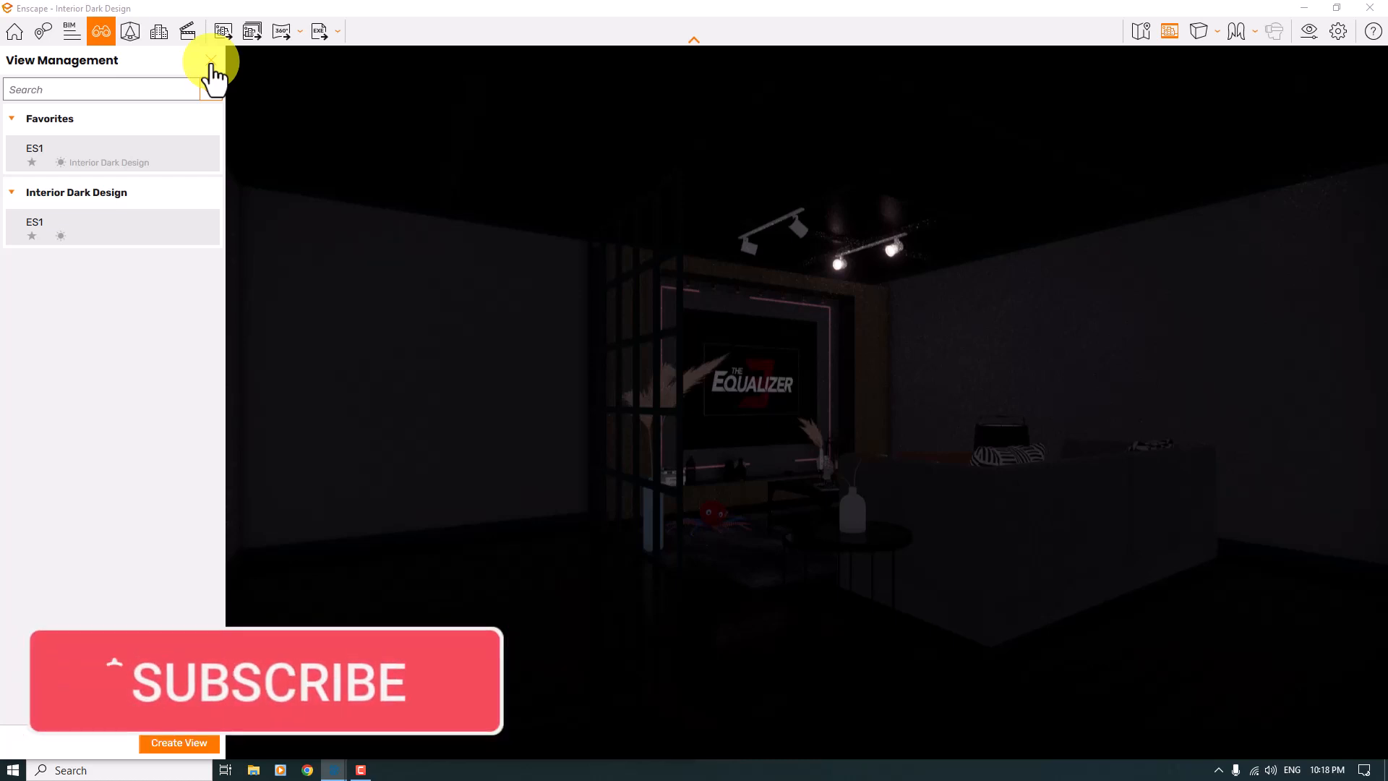
{"action": "left_click", "coordinate": [211, 62]}
Close Enscape to return to a maximized SketchUp window and select the track light nearer the bare side wall
{"action": "left_click", "coordinate": [1371, 7]}
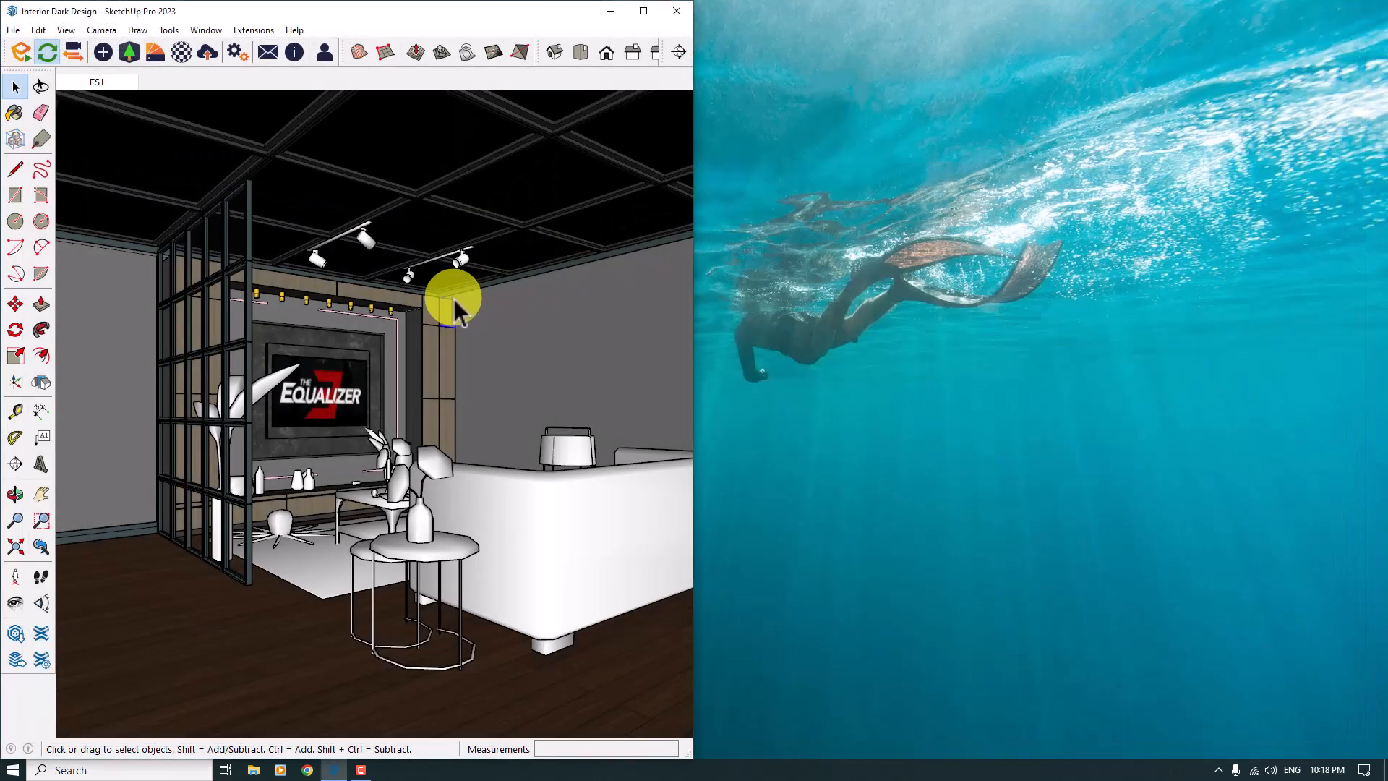
{"action": "left_click", "coordinate": [646, 11]}
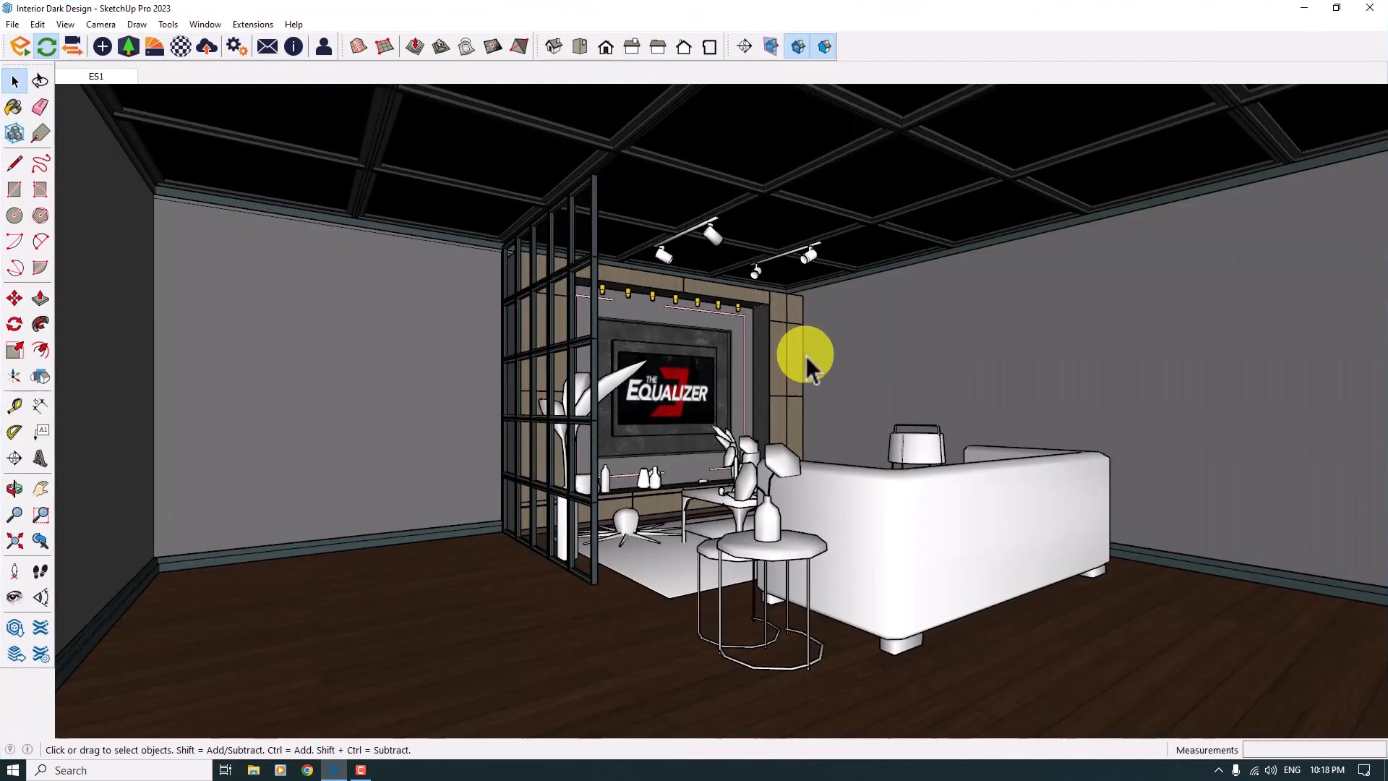
{"action": "scroll", "coordinate": [722, 402], "scroll_direction": "up", "scroll_amount": 5}
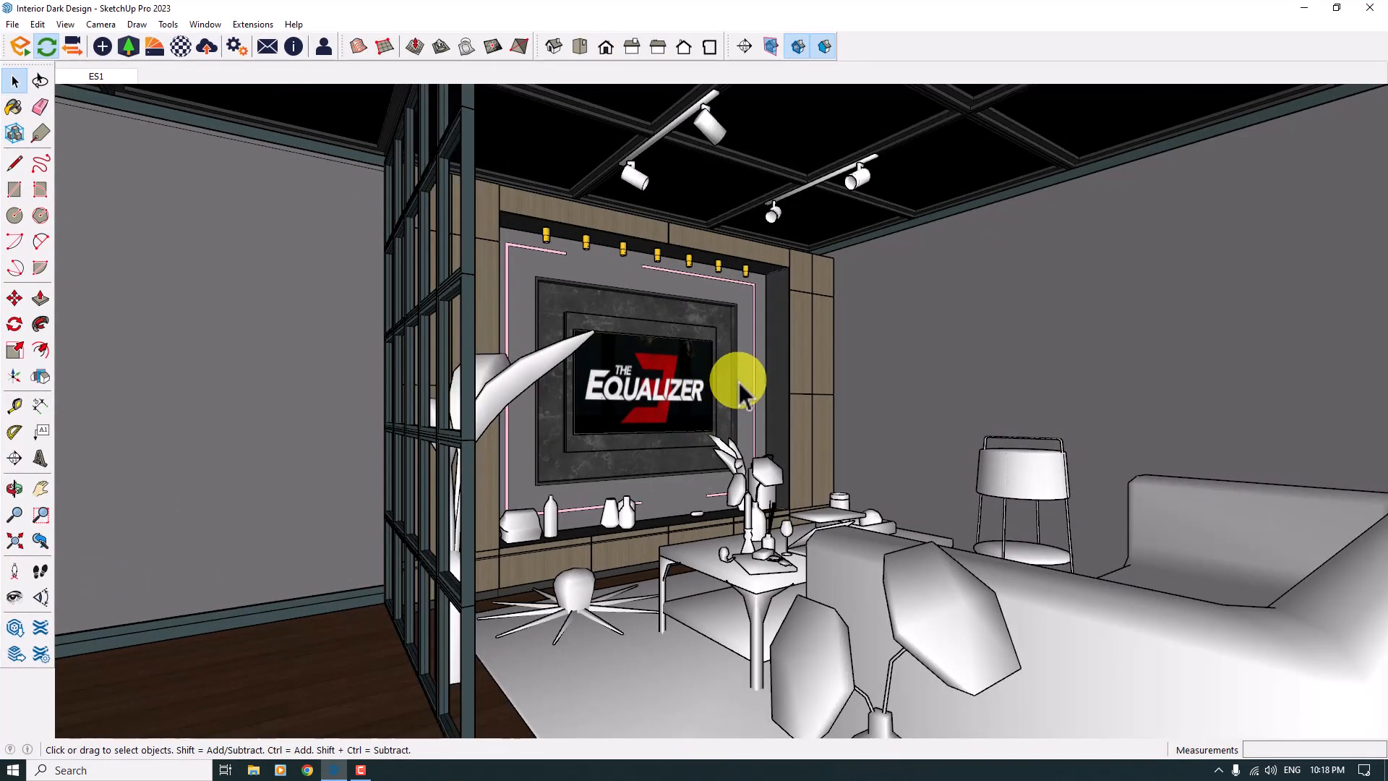
{"action": "middle_click_drag", "start_coordinate": [737, 381], "coordinate": [821, 192]}
{"action": "scroll", "coordinate": [821, 192], "scroll_direction": "up", "scroll_amount": 6}
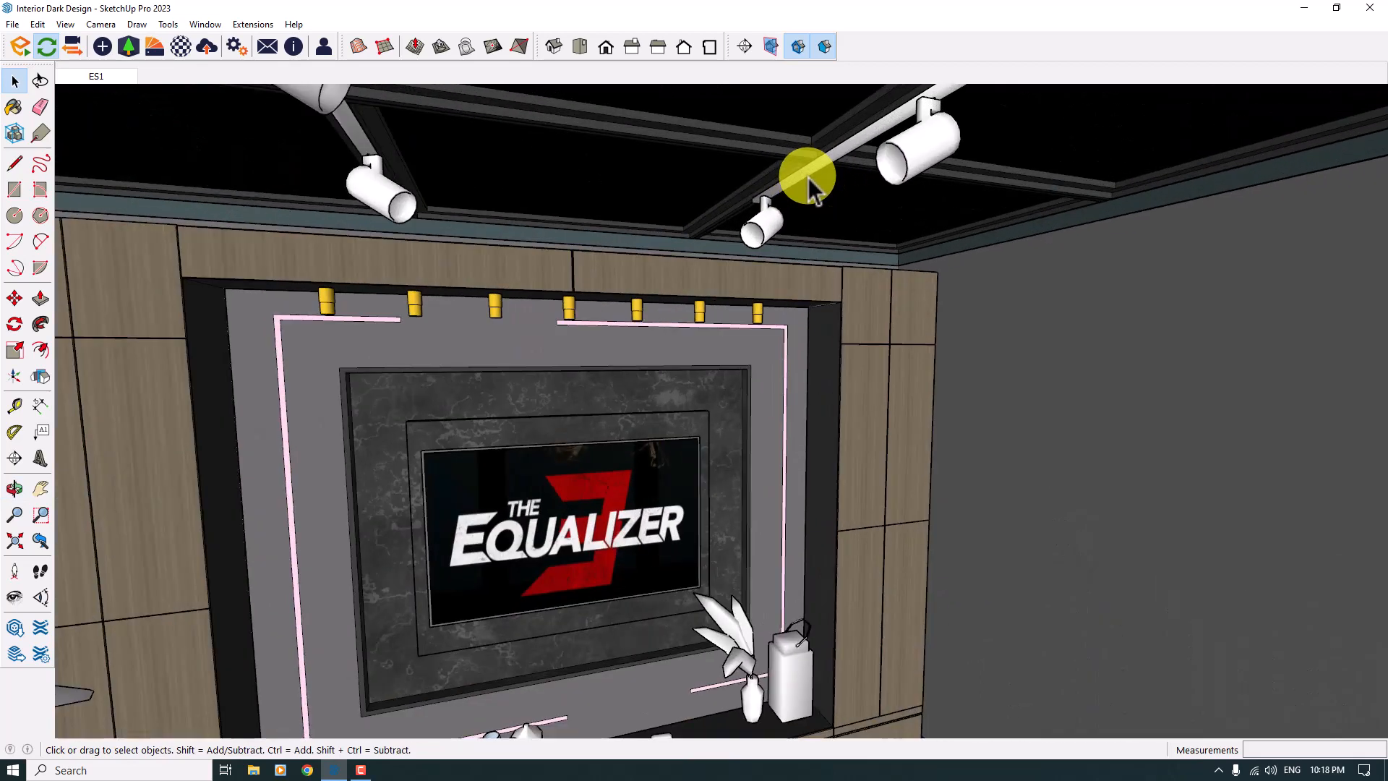
{"action": "left_click", "coordinate": [769, 232]}
{"action": "scroll", "coordinate": [767, 325], "scroll_direction": "down", "scroll_amount": 2}
{"action": "middle_click_drag", "start_coordinate": [766, 325], "coordinate": [561, 285]}
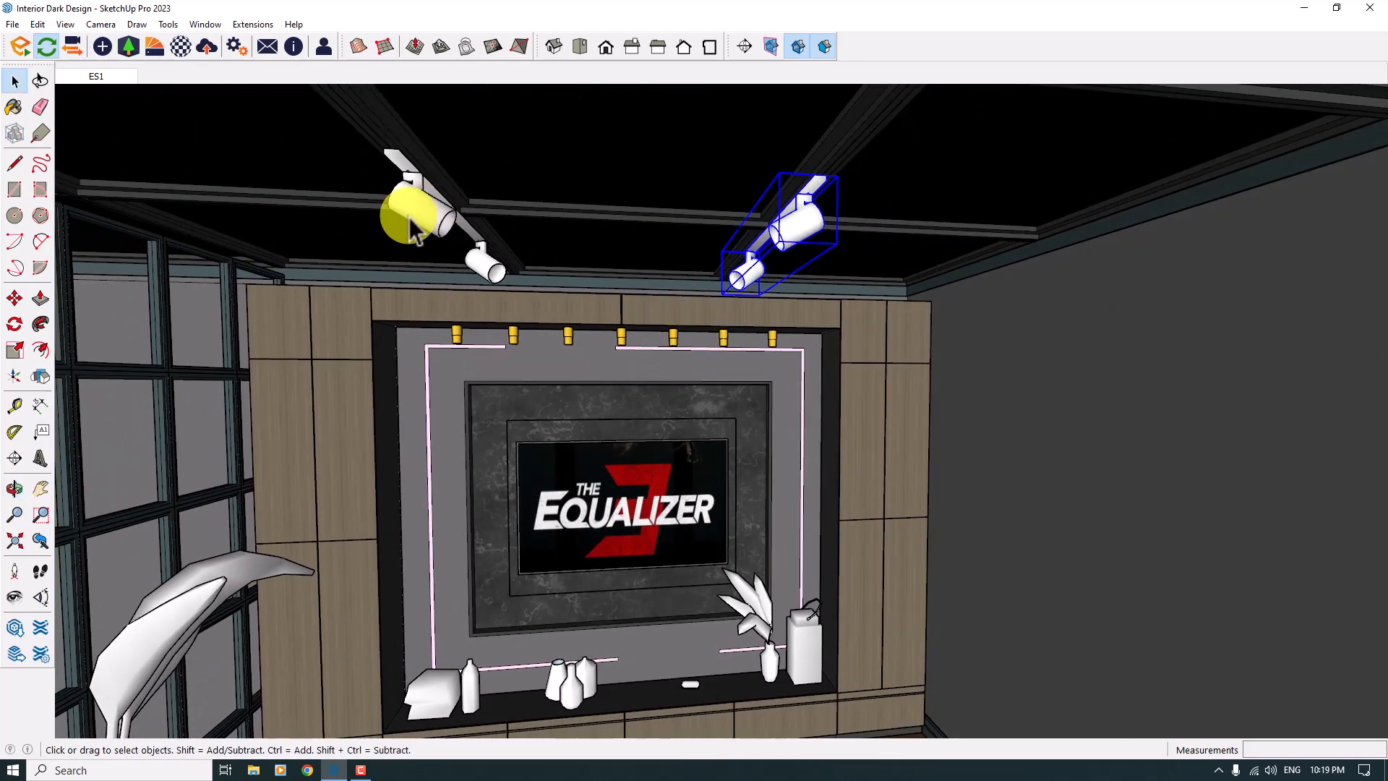
{"action": "middle_click_drag", "start_coordinate": [753, 253], "coordinate": [825, 228]}
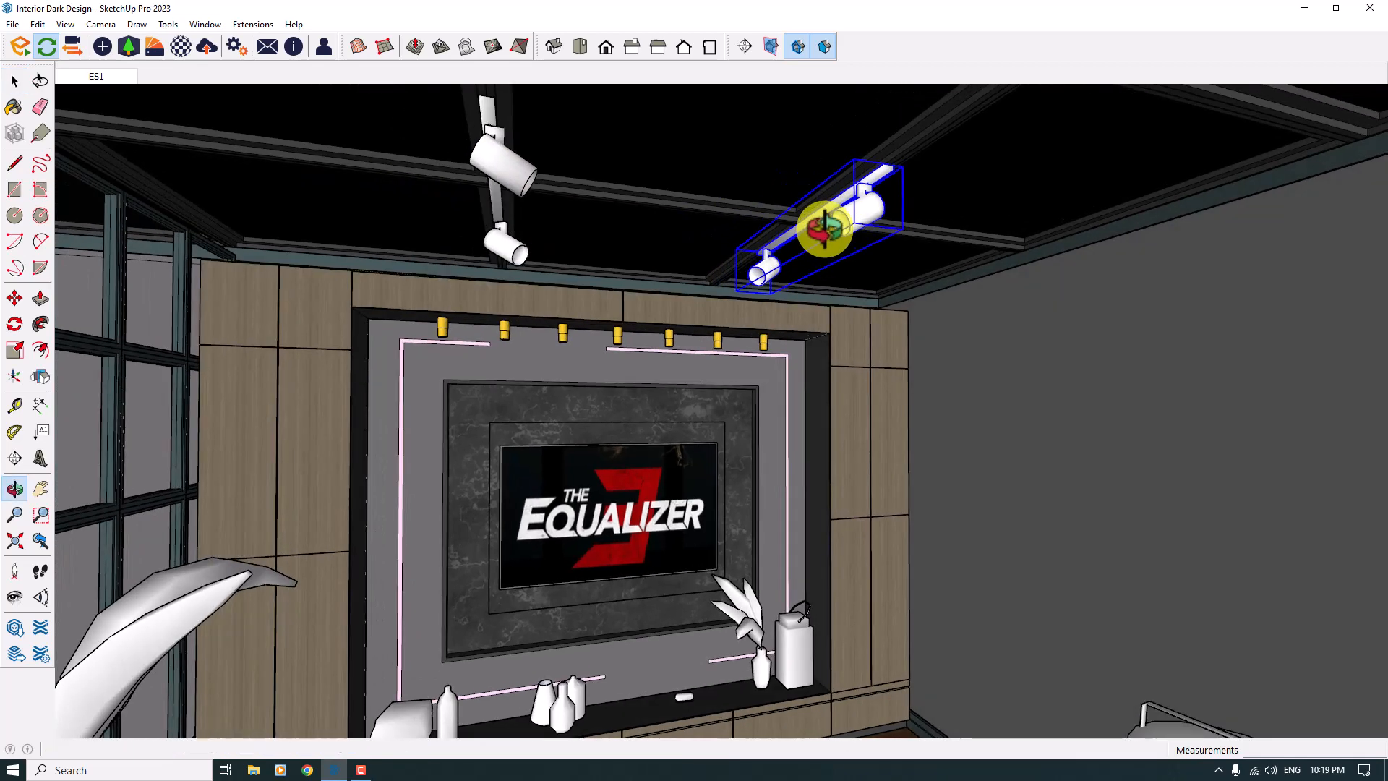
Inside the selected track light group, draw a guide line from the centre of the TV-wall lamp's opening outward along its aim
{"action": "double_click", "coordinate": [853, 204]}
{"action": "left_click", "coordinate": [13, 164]}
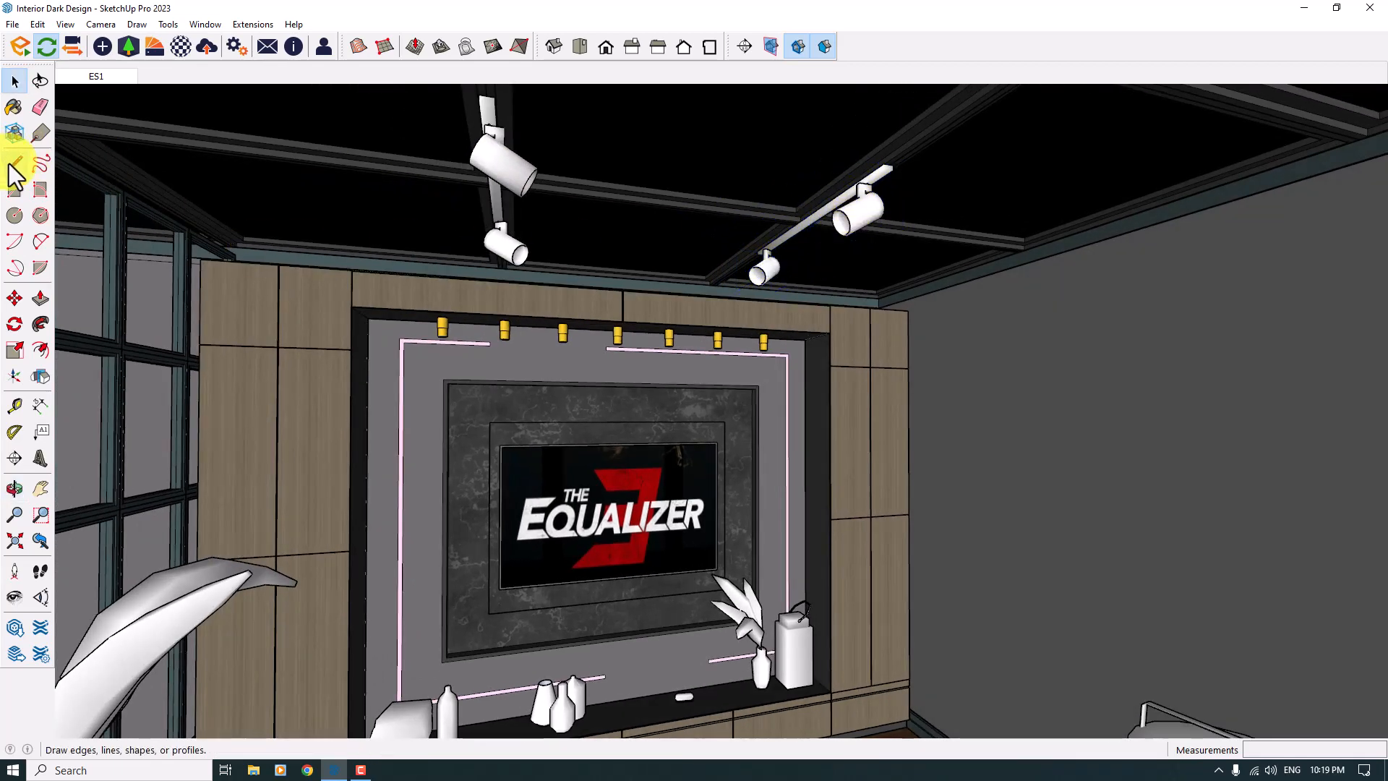
{"action": "scroll", "coordinate": [616, 323], "scroll_direction": "up", "scroll_amount": 5}
{"action": "scroll", "coordinate": [810, 251], "scroll_direction": "up", "scroll_amount": 2}
{"action": "left_click", "coordinate": [789, 243]}
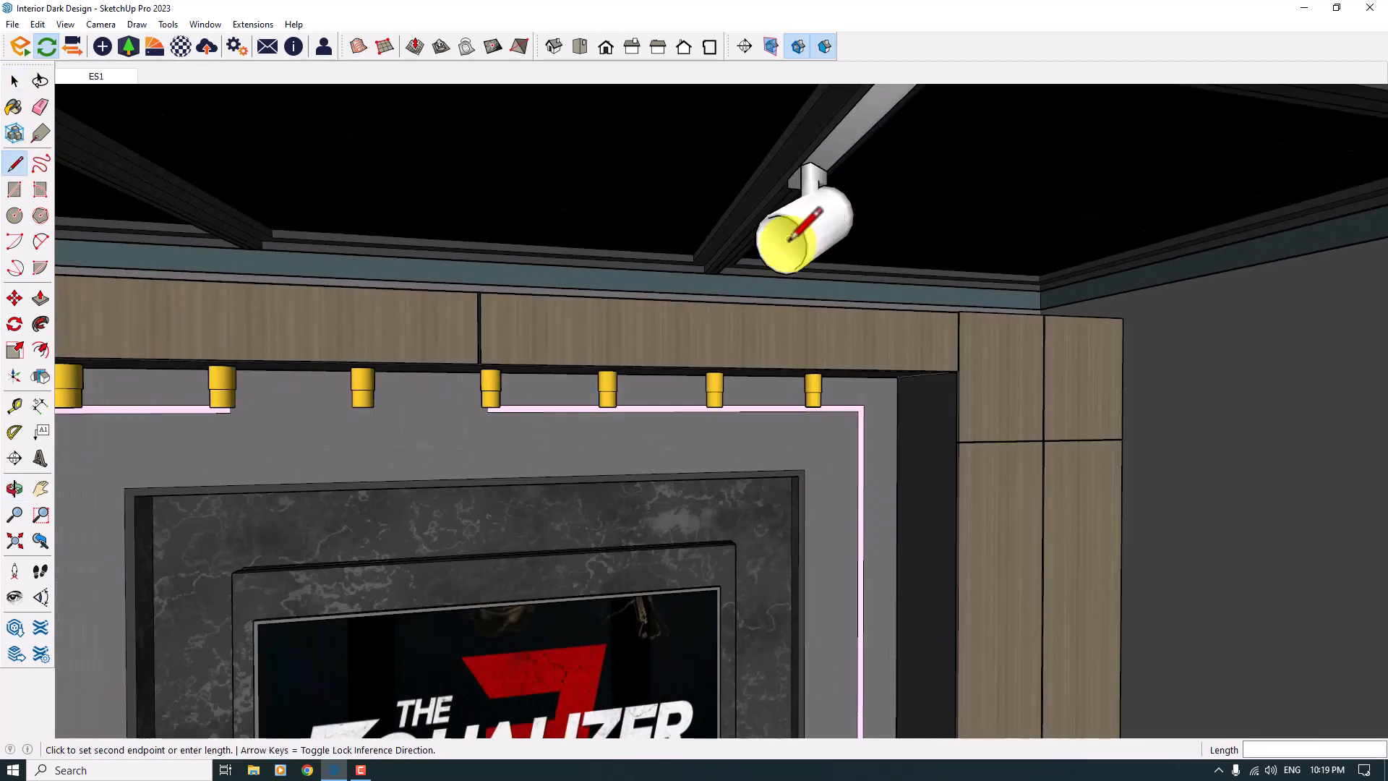
{"action": "scroll", "coordinate": [781, 250], "scroll_direction": "down", "scroll_amount": 4}
{"action": "middle_click_drag", "start_coordinate": [748, 262], "coordinate": [506, 333]}
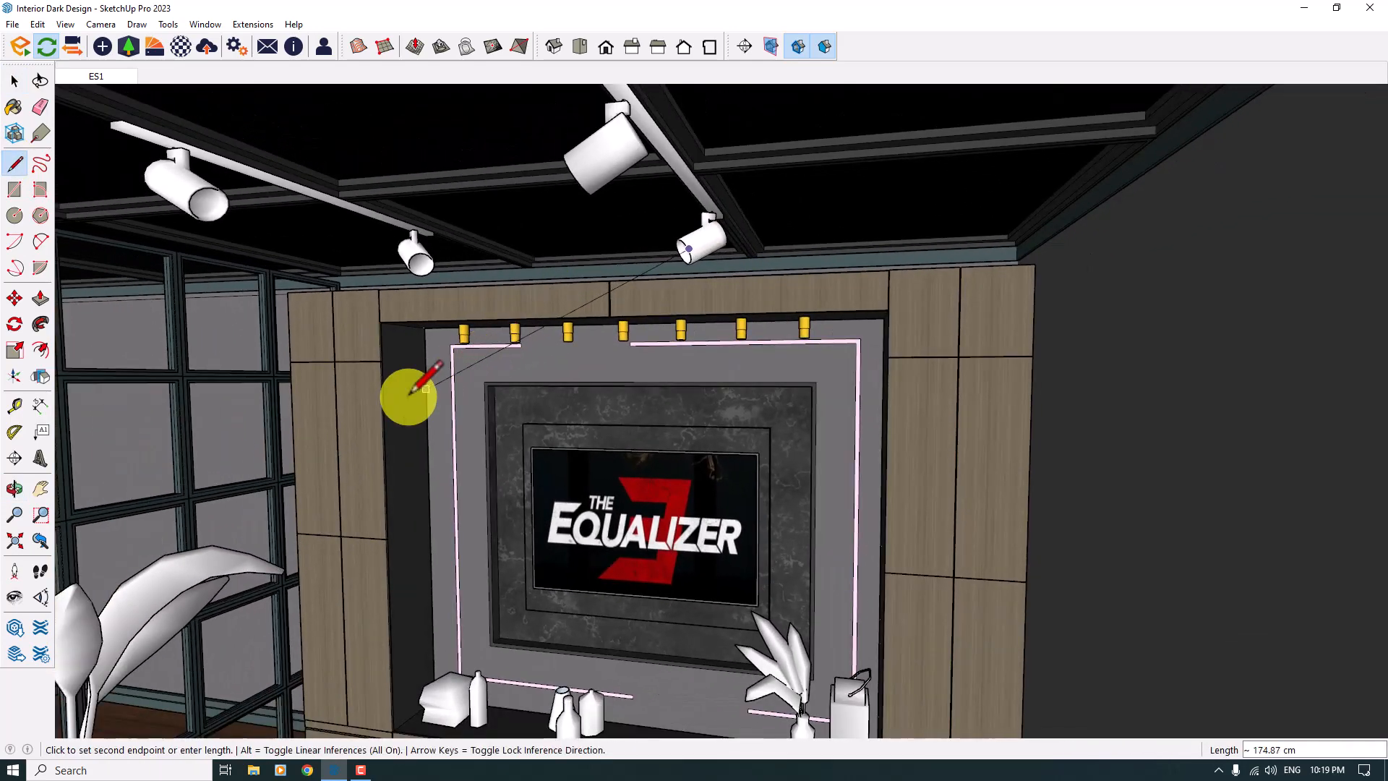
{"action": "middle_click_drag", "start_coordinate": [238, 520], "coordinate": [719, 409]}
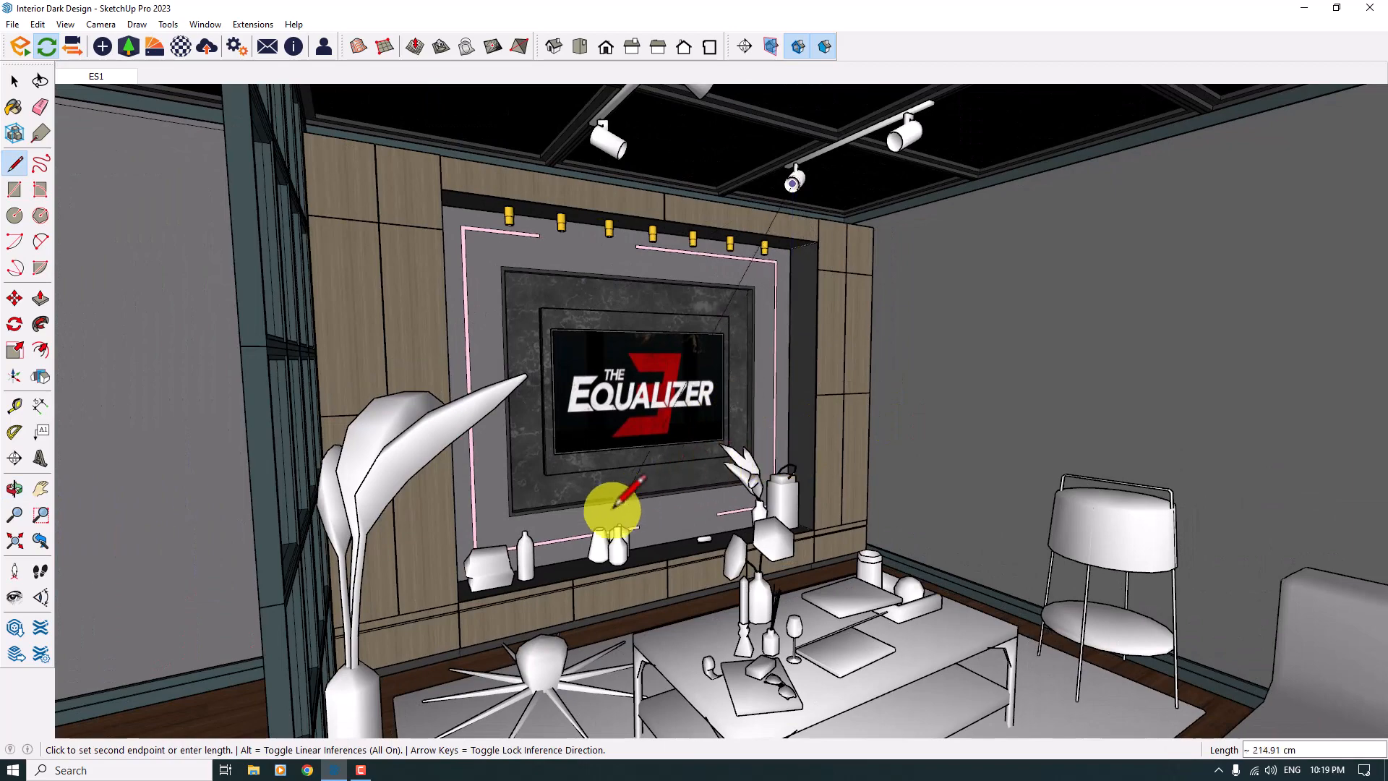
{"action": "middle_click_drag", "start_coordinate": [614, 505], "coordinate": [236, 449]}
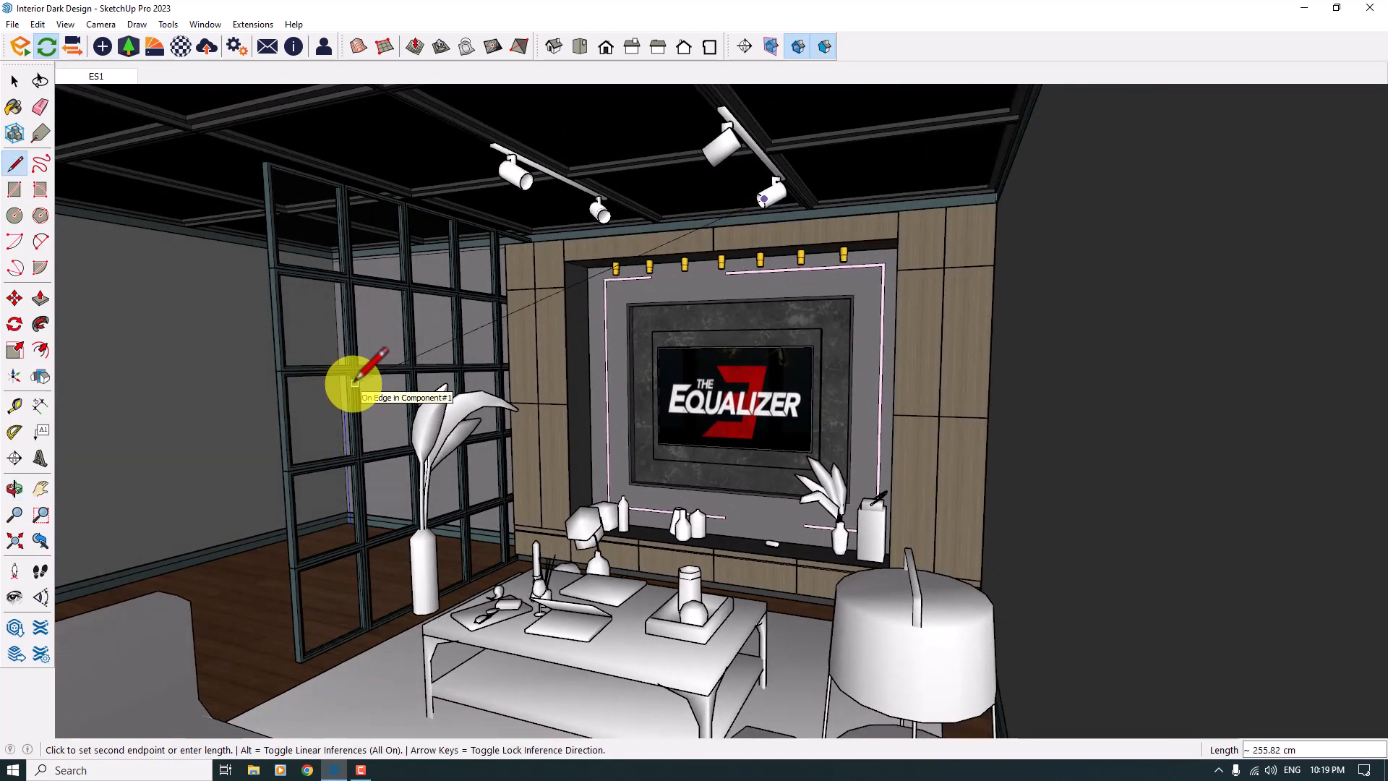
{"action": "middle_click_drag", "start_coordinate": [342, 367], "coordinate": [1013, 391]}
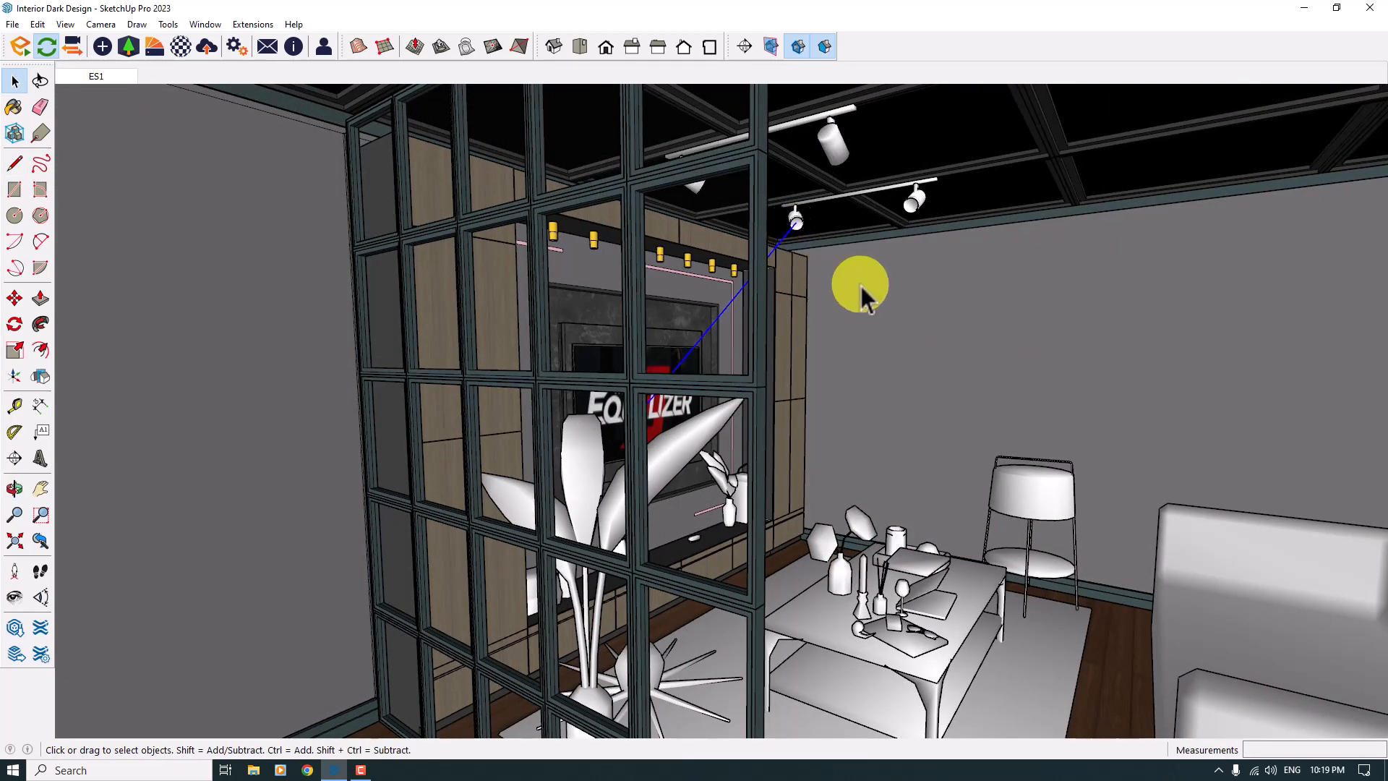
{"action": "scroll", "coordinate": [918, 221], "scroll_direction": "up", "scroll_amount": 2}
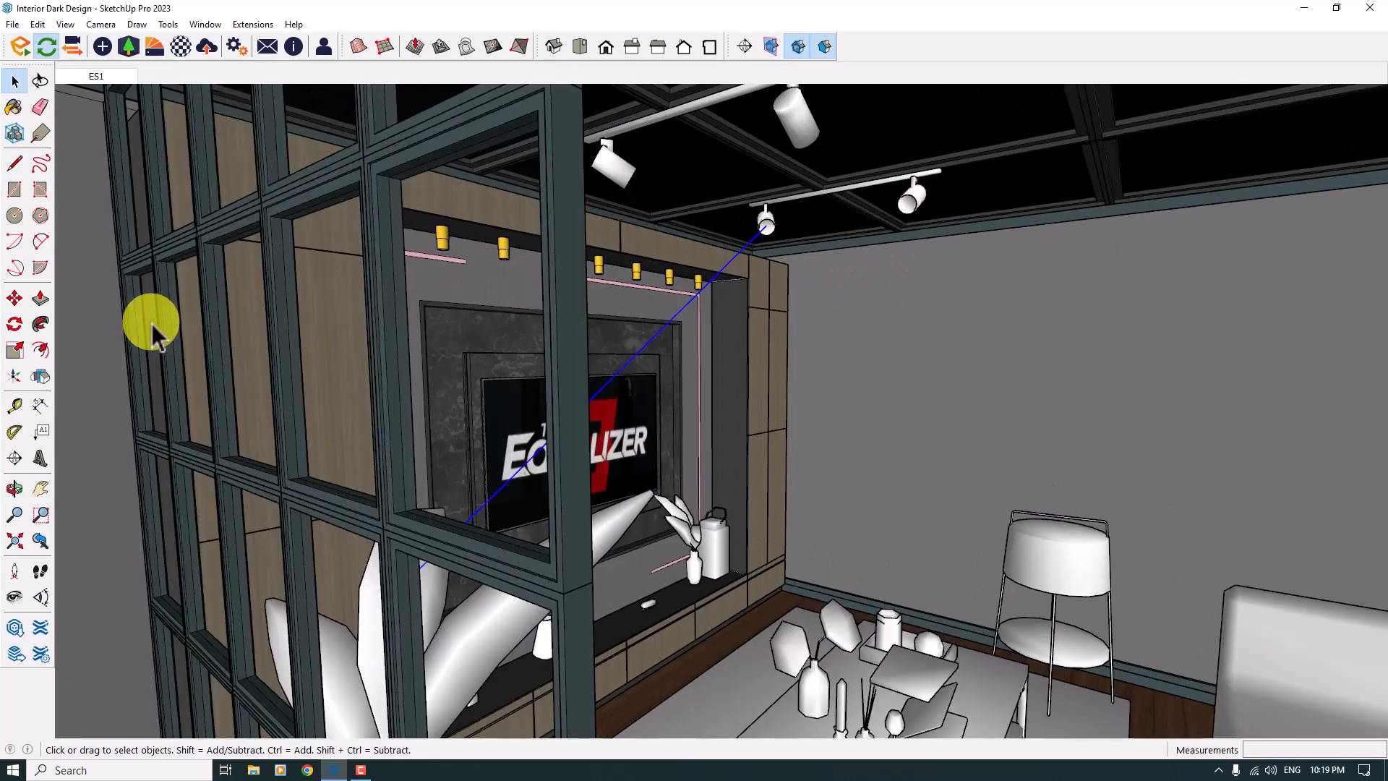
Place an Enscape spot light on the guide line, aimed along it away from the lamp
{"action": "left_click", "coordinate": [100, 52]}
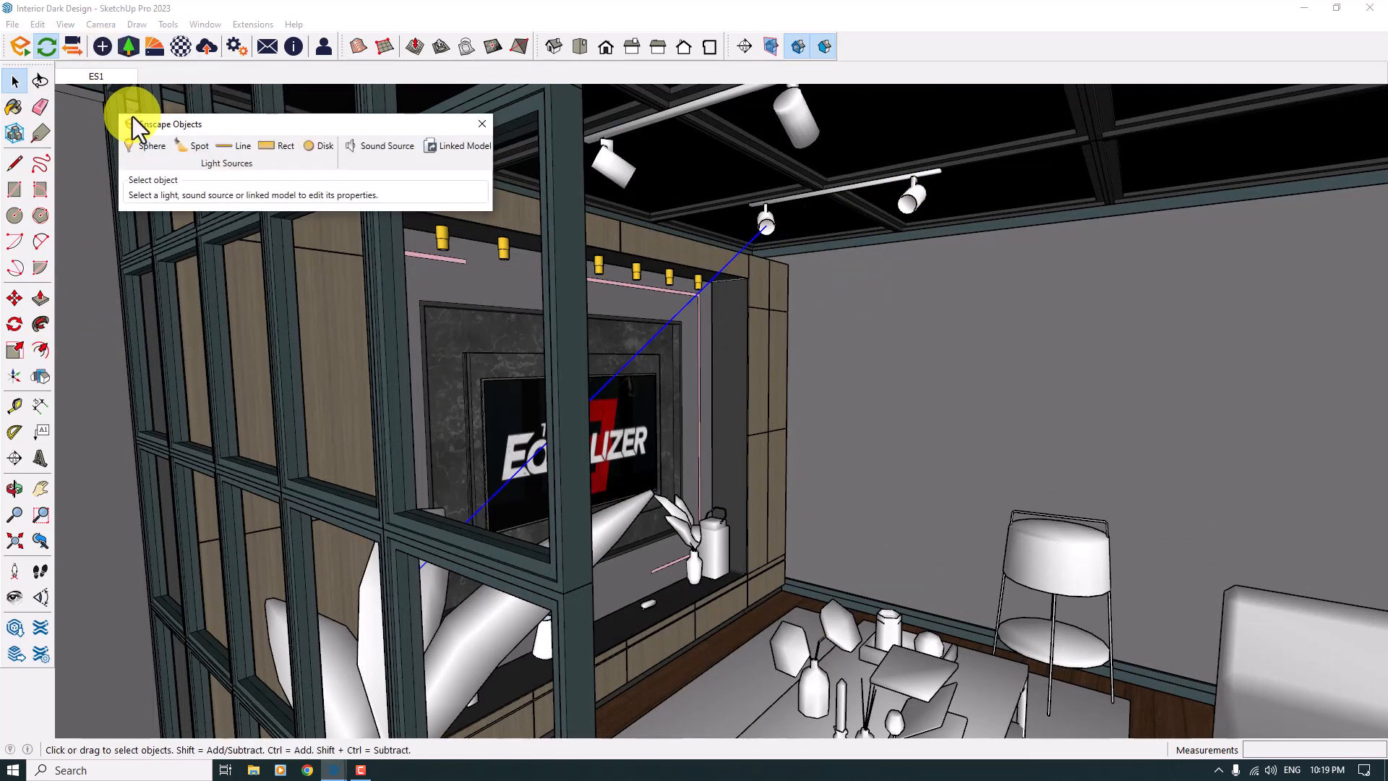
{"action": "left_click", "coordinate": [194, 145]}
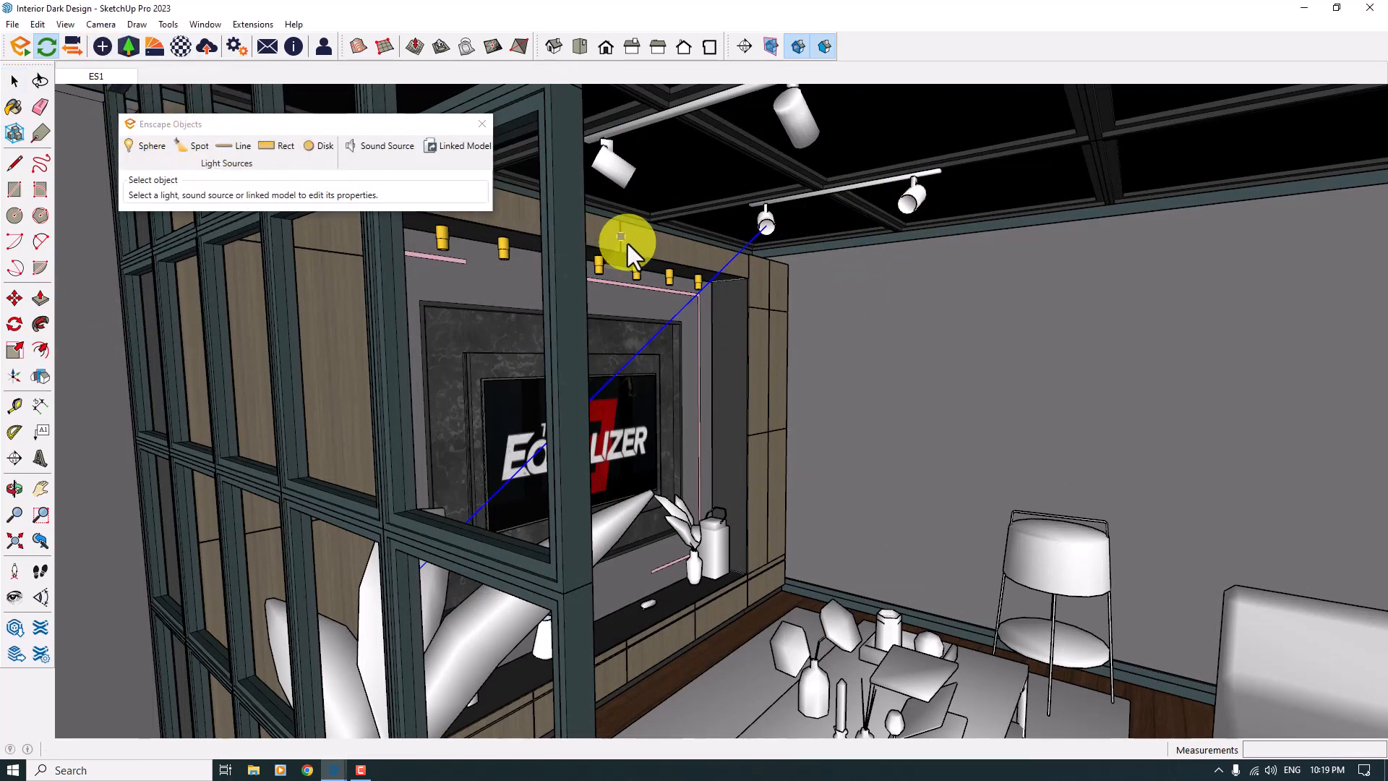
{"action": "left_click", "coordinate": [703, 293]}
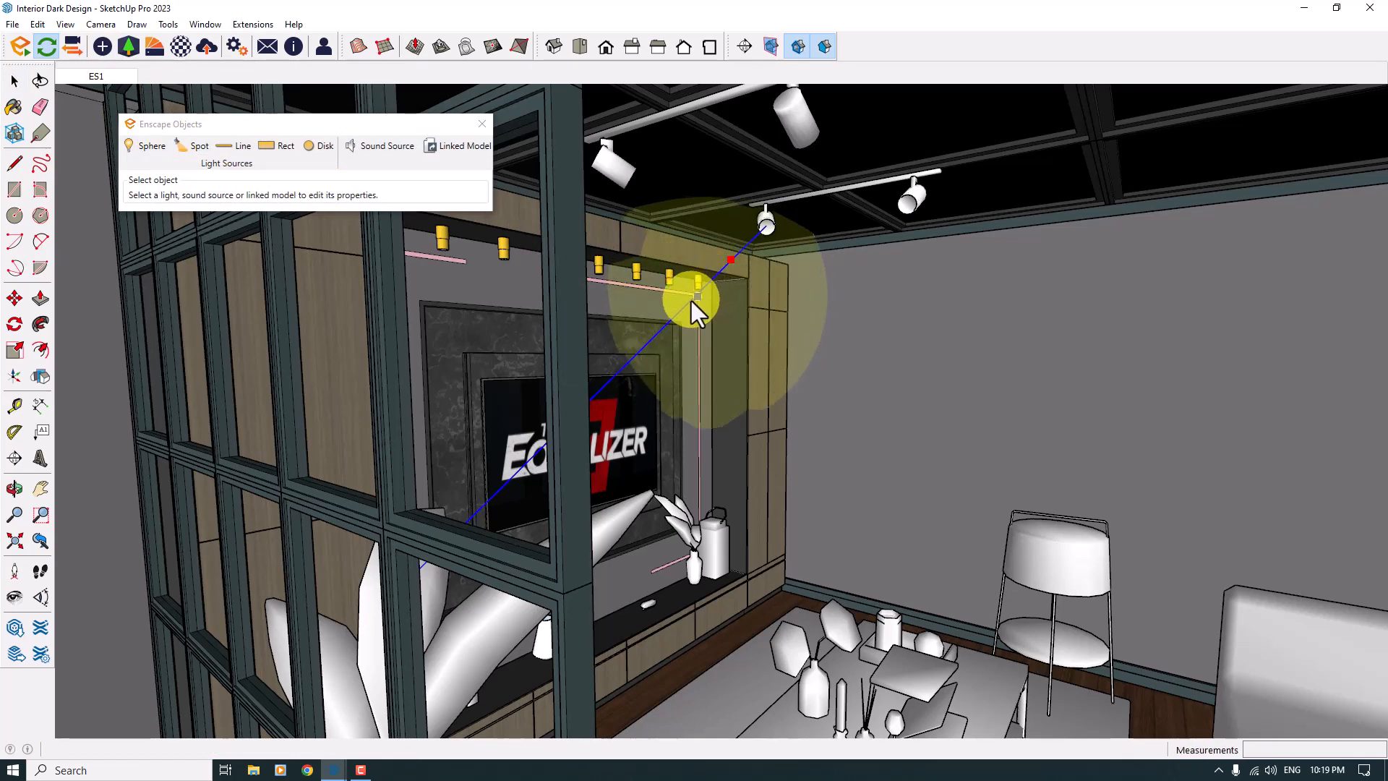
{"action": "left_click", "coordinate": [688, 303]}
{"action": "scroll", "coordinate": [714, 279], "scroll_direction": "up", "scroll_amount": 5}
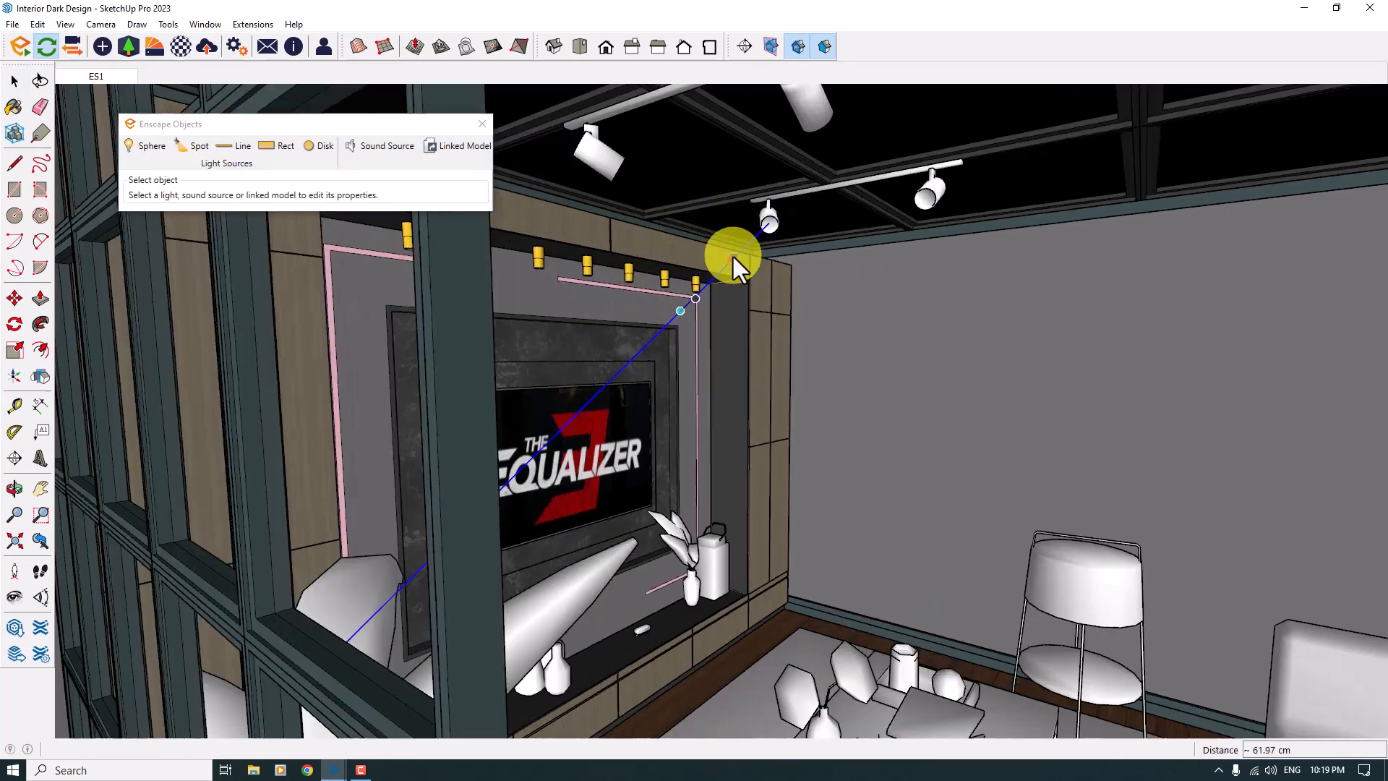
{"action": "left_click", "coordinate": [681, 313]}
{"action": "left_click", "coordinate": [666, 328]}
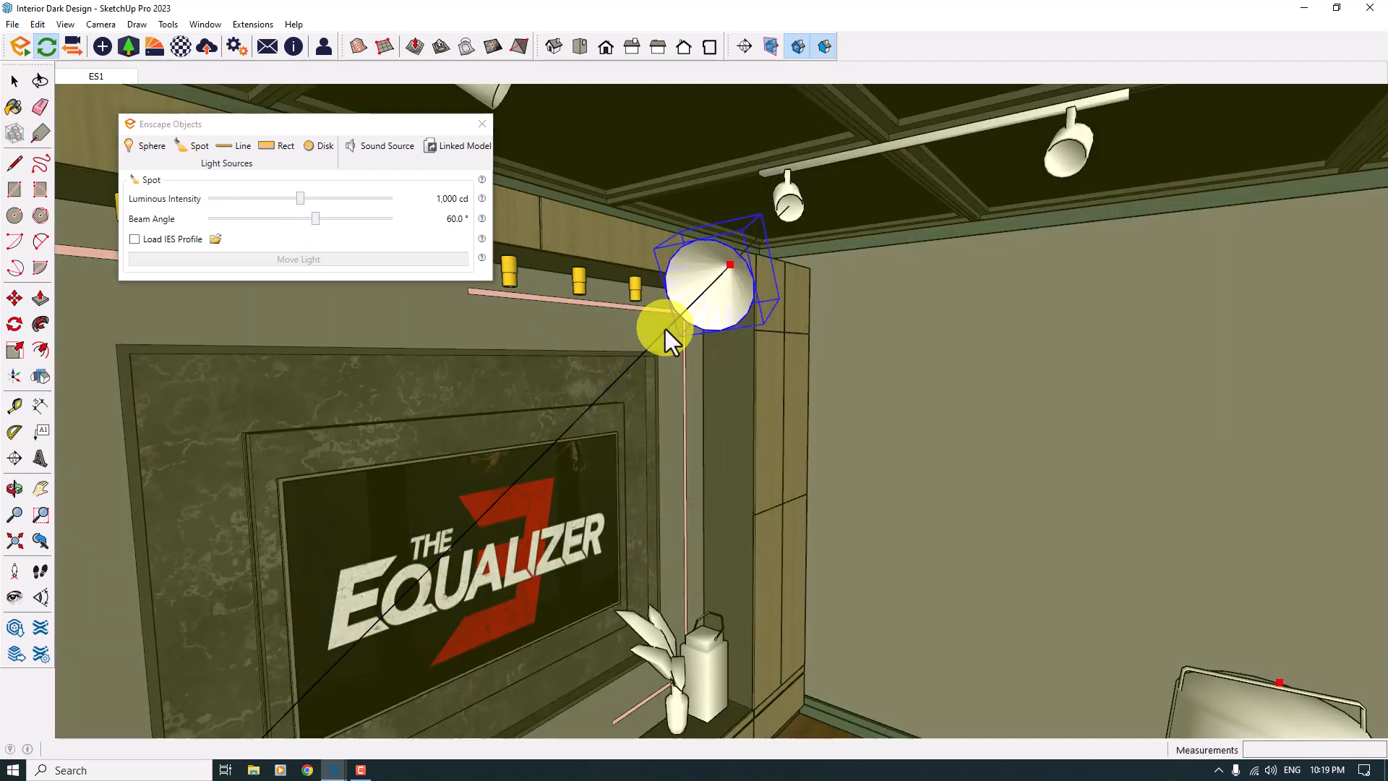
{"action": "scroll", "coordinate": [665, 328], "scroll_direction": "down", "scroll_amount": 3}
{"action": "middle_click_drag", "start_coordinate": [665, 328], "coordinate": [393, 378]}
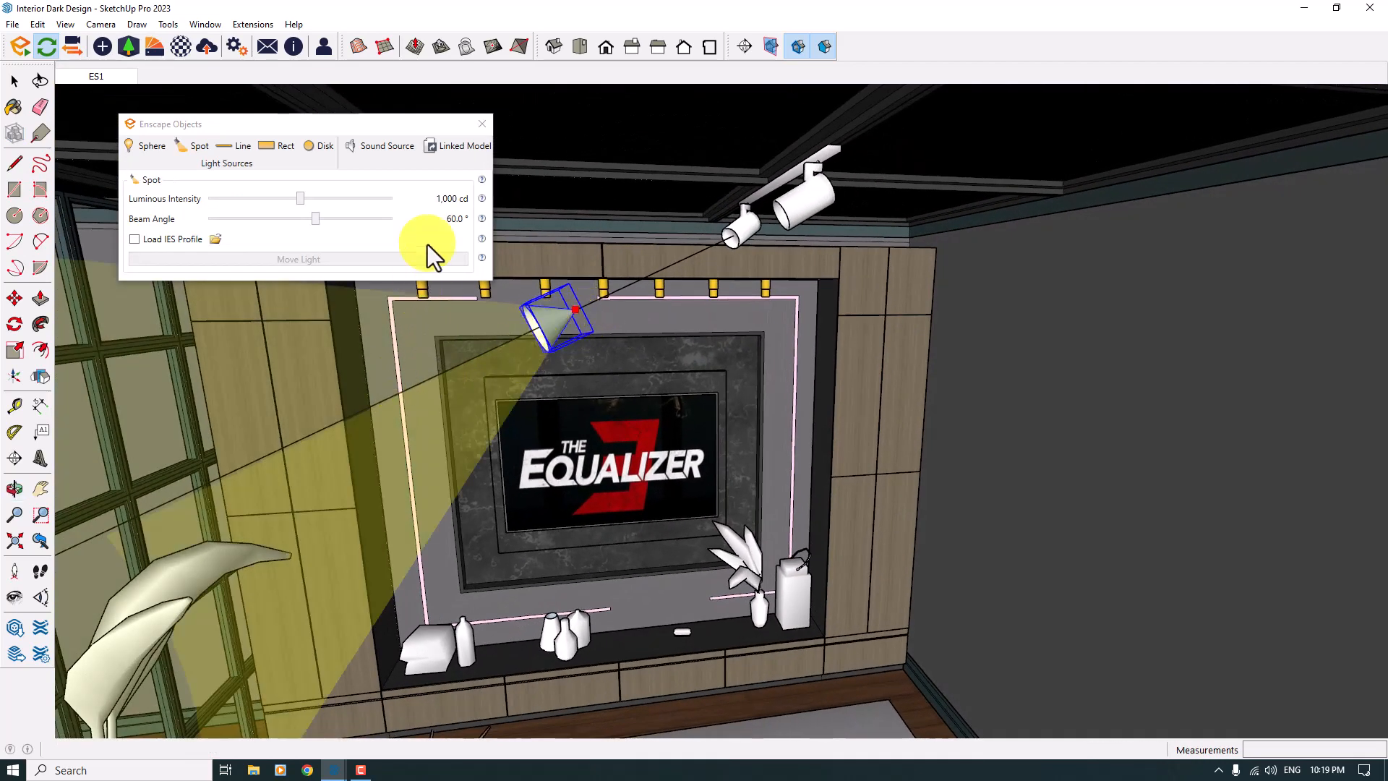
{"action": "left_click", "coordinate": [482, 125]}
Move the spot light by its cone tip into the opening of the track lamp nearest the TV wall
{"action": "left_click", "coordinate": [16, 299]}
{"action": "scroll", "coordinate": [624, 314], "scroll_direction": "up", "scroll_amount": 3}
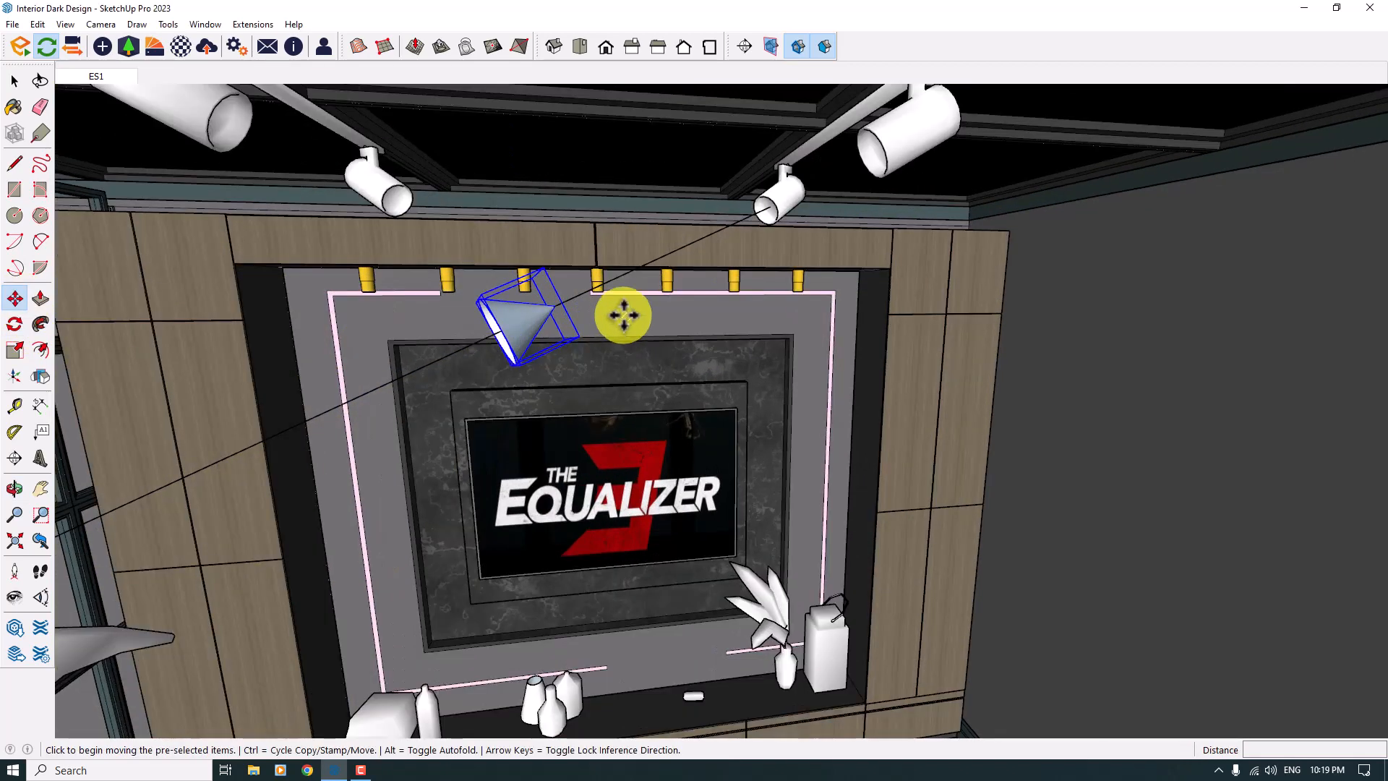
{"action": "middle_click_drag", "start_coordinate": [550, 300], "coordinate": [670, 296]}
{"action": "left_click", "coordinate": [671, 295]}
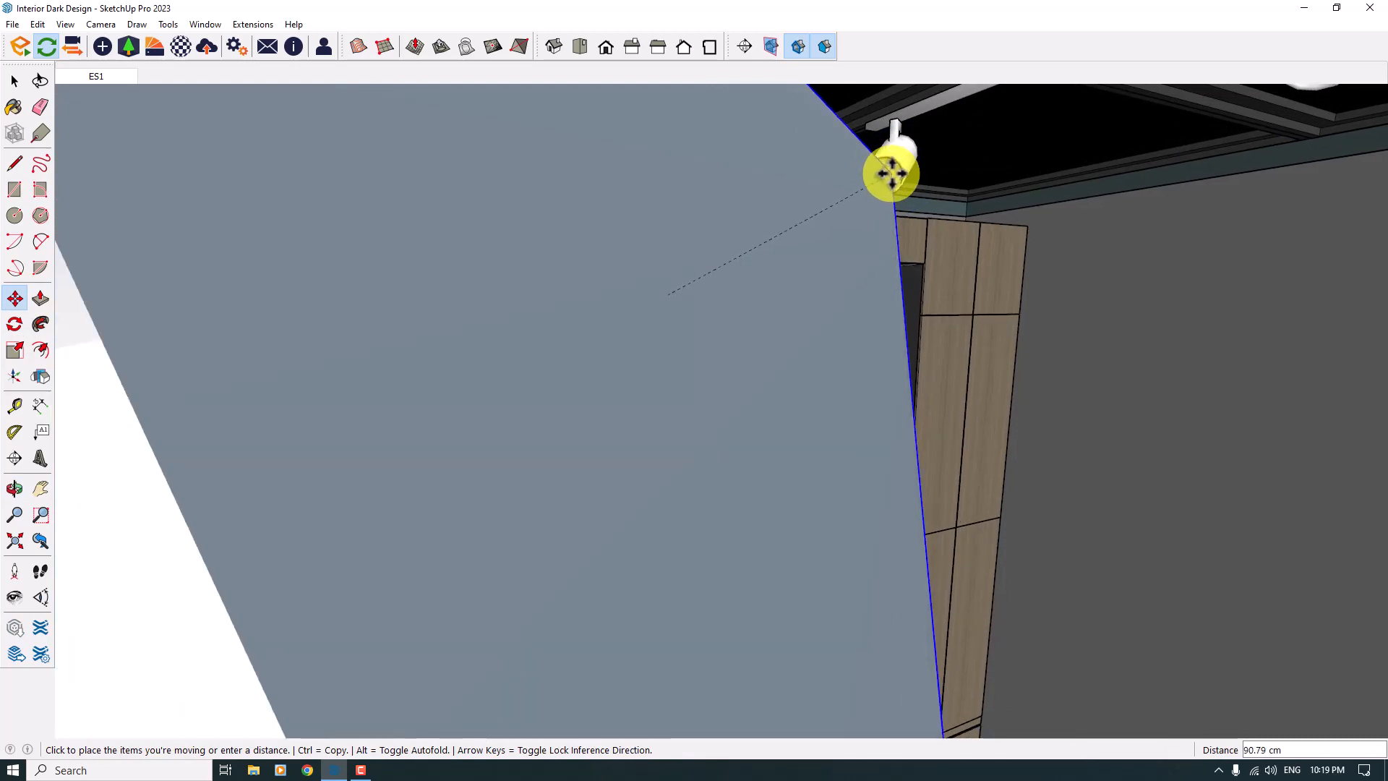
{"action": "scroll", "coordinate": [890, 173], "scroll_direction": "up", "scroll_amount": 3}
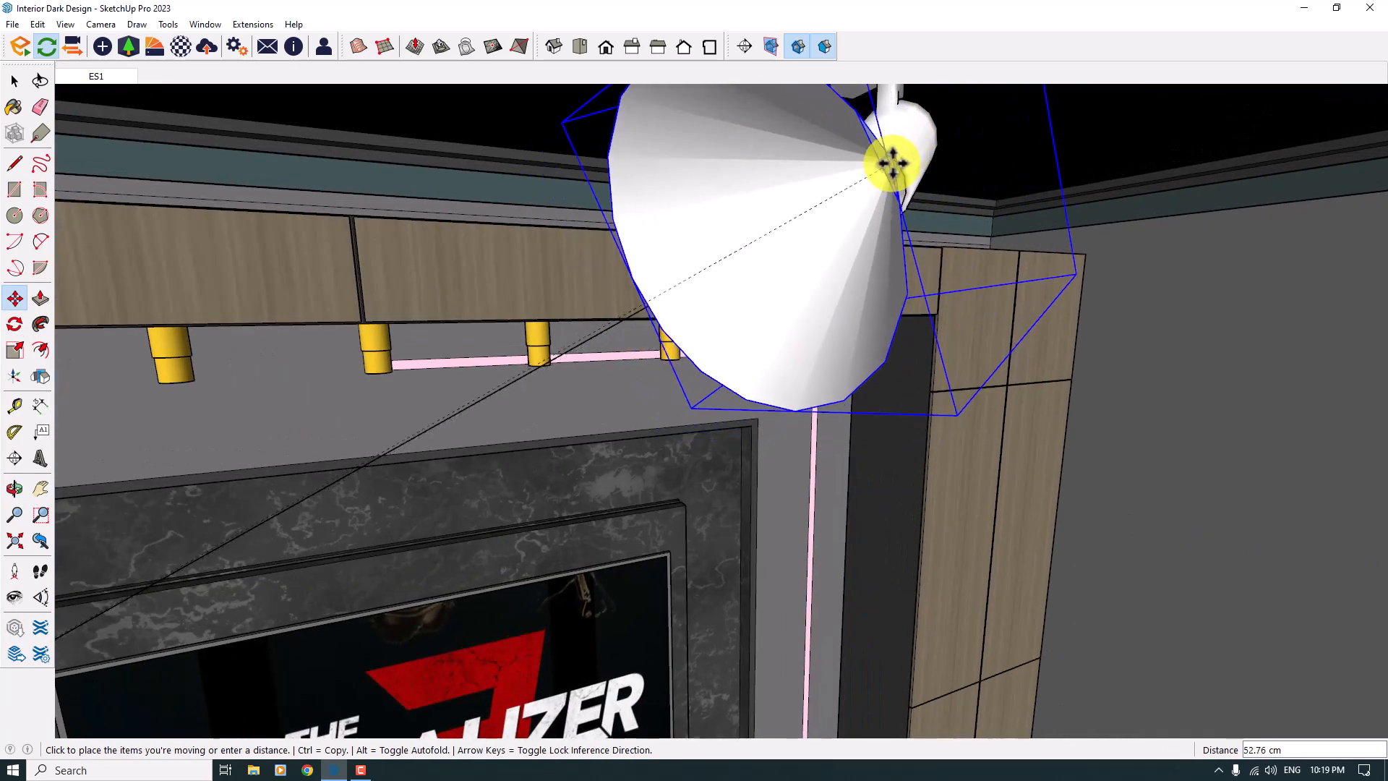
{"action": "scroll", "coordinate": [859, 182], "scroll_direction": "up", "scroll_amount": 1}
{"action": "middle_click_drag", "start_coordinate": [872, 183], "coordinate": [676, 147]}
{"action": "middle_click_drag", "start_coordinate": [1044, 193], "coordinate": [945, 140]}
{"action": "left_click", "coordinate": [967, 155]}
{"action": "key", "text": "space"}
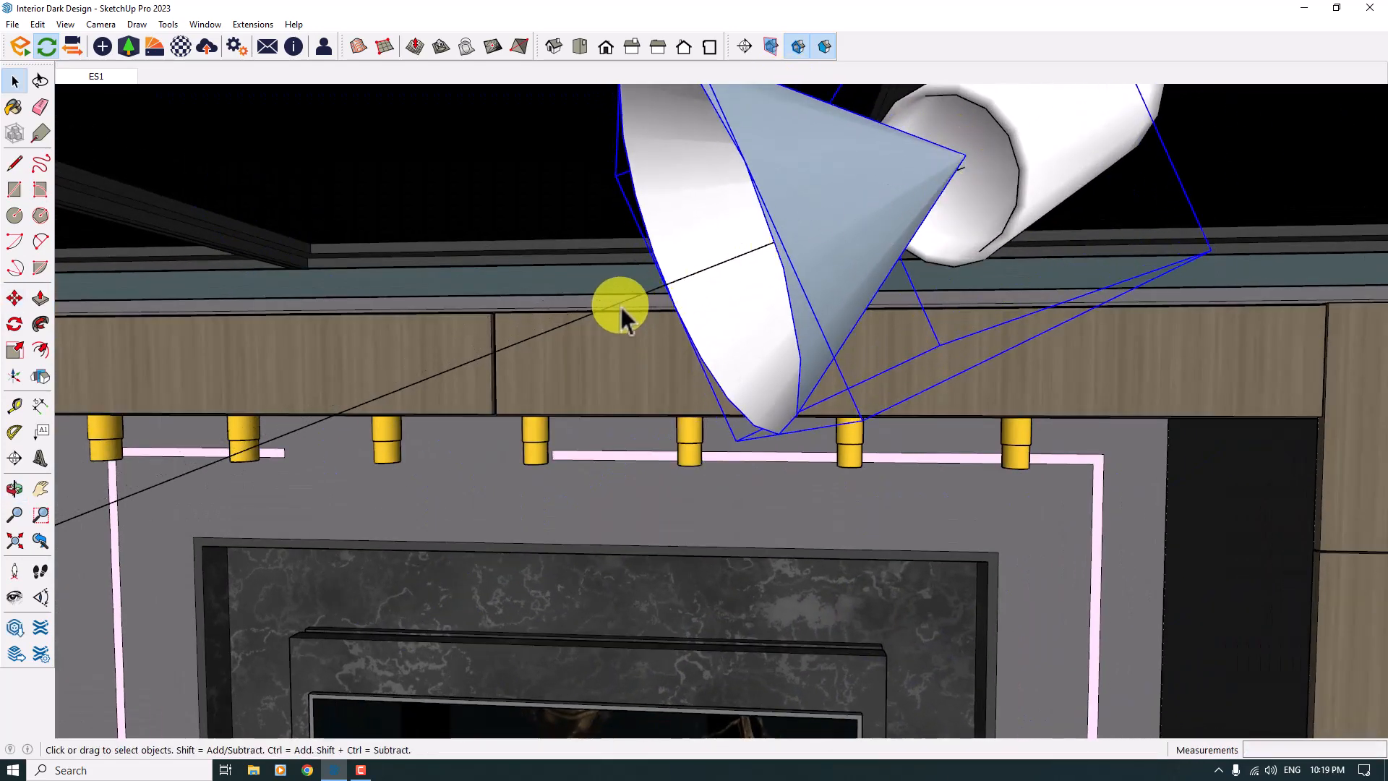
Delete the guide line running out from the track lamp
{"action": "left_click", "coordinate": [620, 304]}
{"action": "scroll", "coordinate": [764, 259], "scroll_direction": "down", "scroll_amount": 1}
{"action": "key", "text": "Delete"}
Copy the spot light about 73 cm along the track to the second lamp on the same rail
{"action": "middle_click_drag", "start_coordinate": [765, 259], "coordinate": [1009, 219]}
{"action": "mouse_move", "coordinate": [822, 287]}
{"action": "middle_mouse_down"}
{"action": "mouse_move", "coordinate": [1121, 300]}
{"action": "mouse_move", "coordinate": [759, 301]}
{"action": "mouse_move", "coordinate": [843, 301]}
{"action": "middle_mouse_up"}
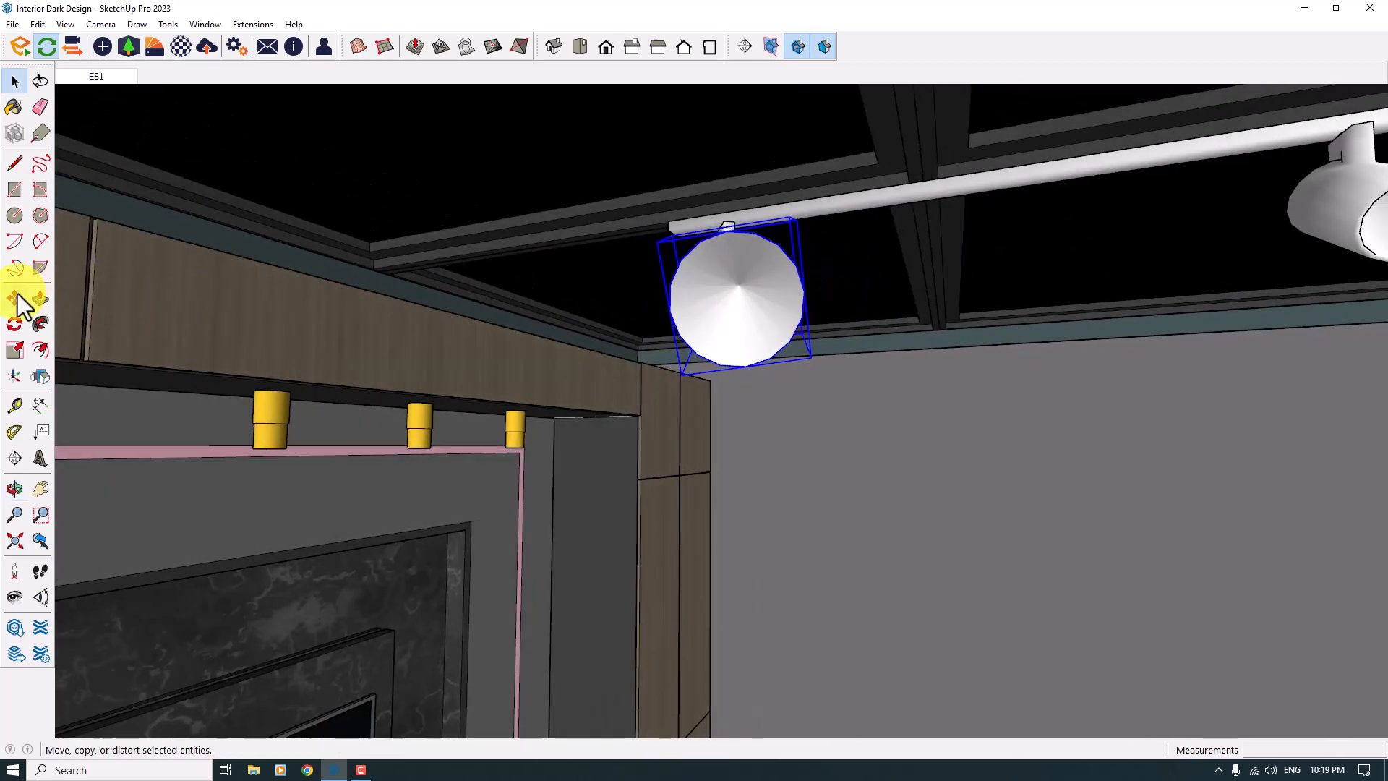
{"action": "left_click", "coordinate": [21, 301]}
{"action": "middle_click_drag", "start_coordinate": [722, 285], "coordinate": [660, 263]}
{"action": "left_click", "coordinate": [705, 225]}
{"action": "key", "text": "ctrl"}
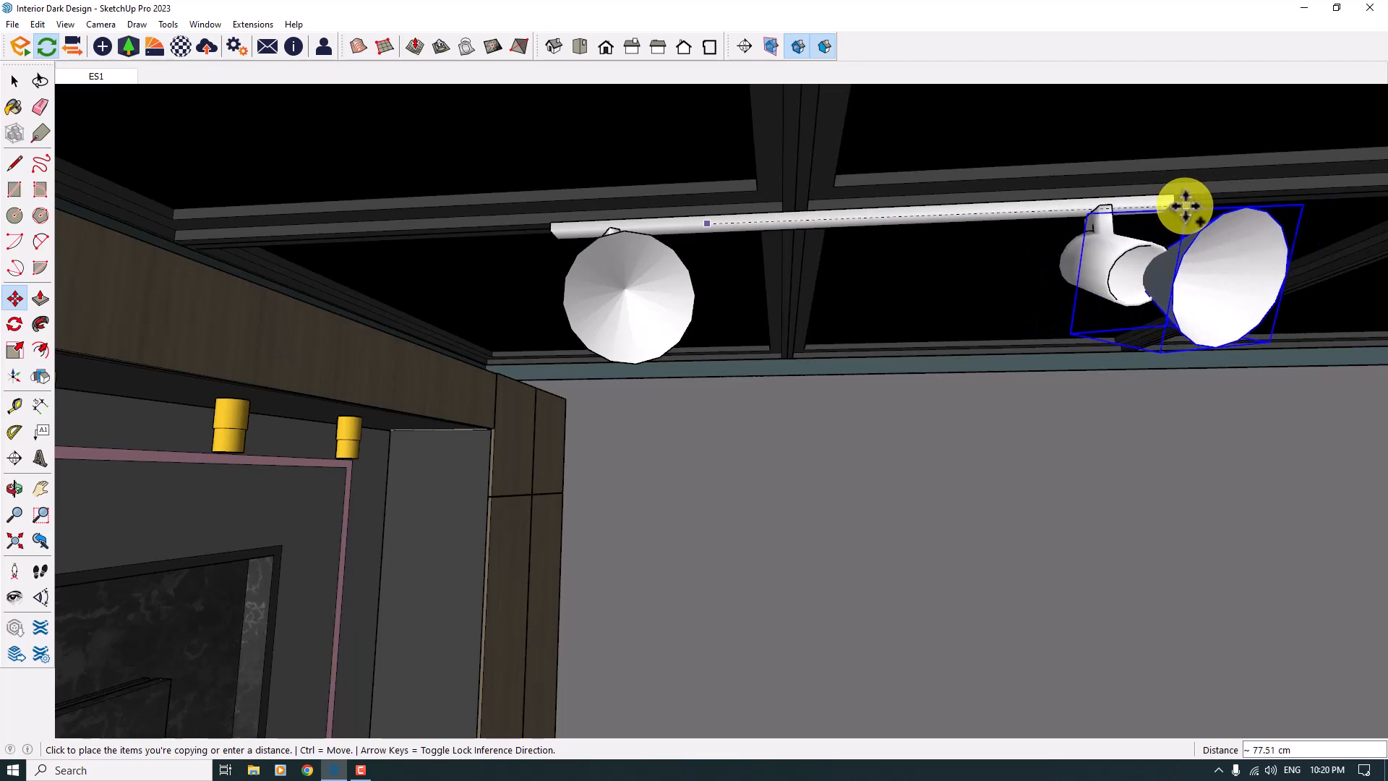
{"action": "left_click", "coordinate": [1172, 205]}
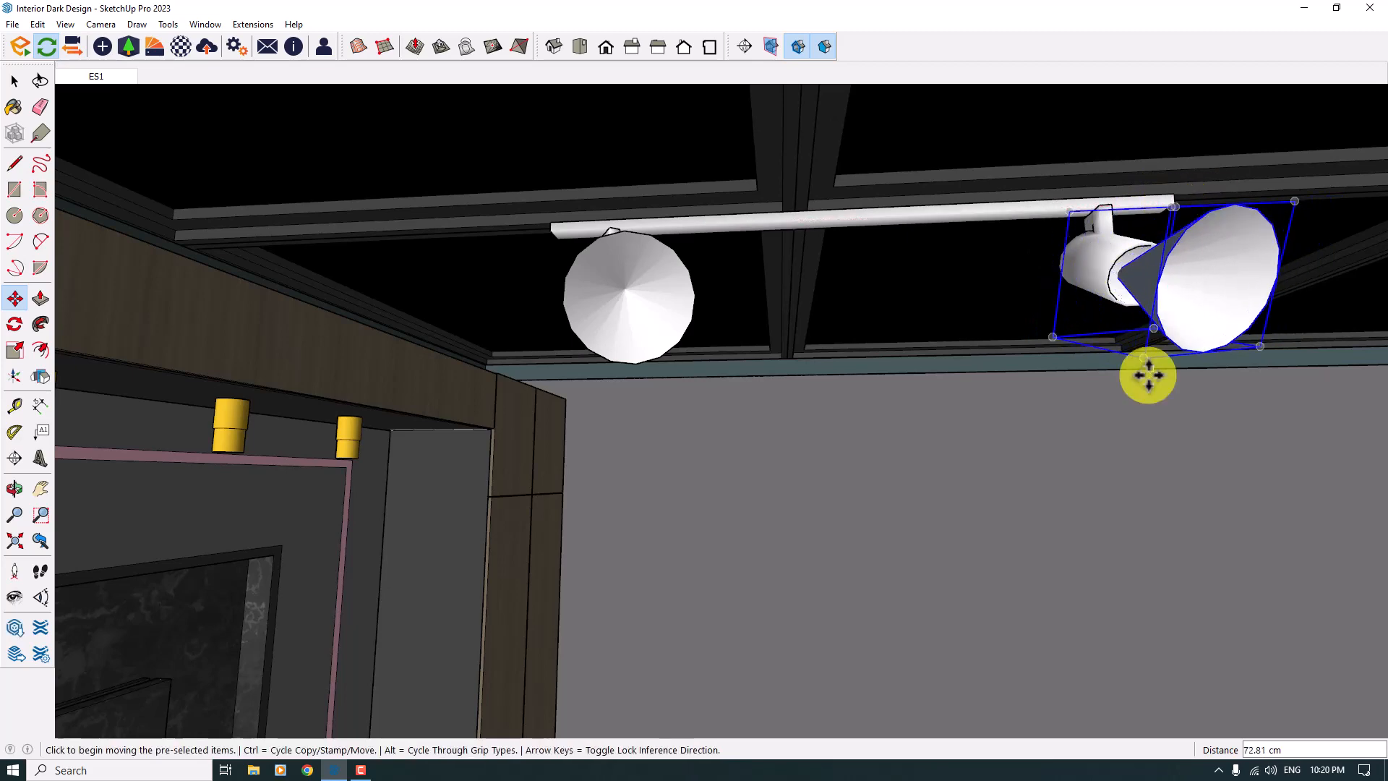
Select both spot lights and copy them about 72 cm across to the other ceiling track
{"action": "middle_click_drag", "start_coordinate": [1147, 371], "coordinate": [405, 418]}
{"action": "key", "text": "space"}
{"action": "left_click", "coordinate": [518, 399], "text": "shift"}
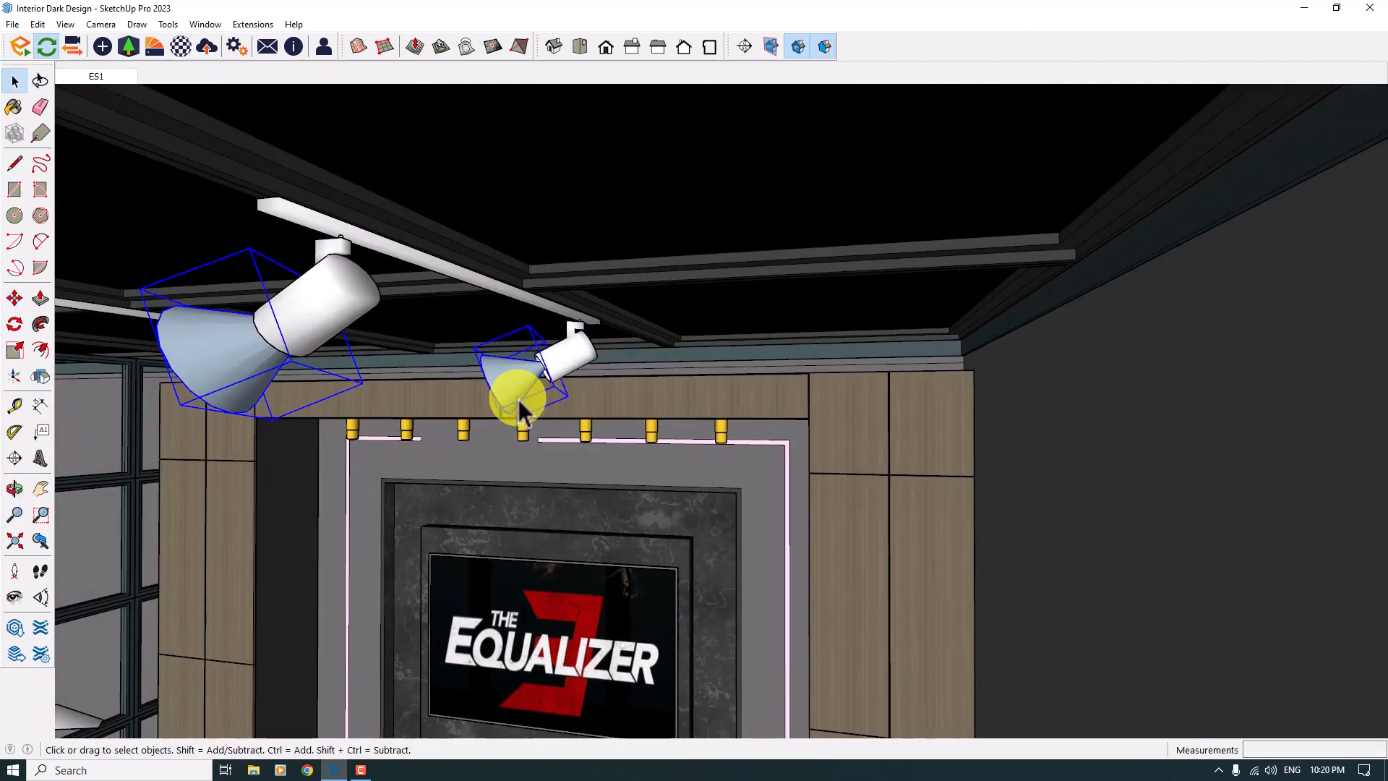
{"action": "middle_click_drag", "start_coordinate": [518, 399], "coordinate": [905, 372]}
{"action": "middle_click_drag", "start_coordinate": [637, 372], "coordinate": [831, 347]}
{"action": "left_click", "coordinate": [14, 297]}
{"action": "key", "text": "ctrl"}
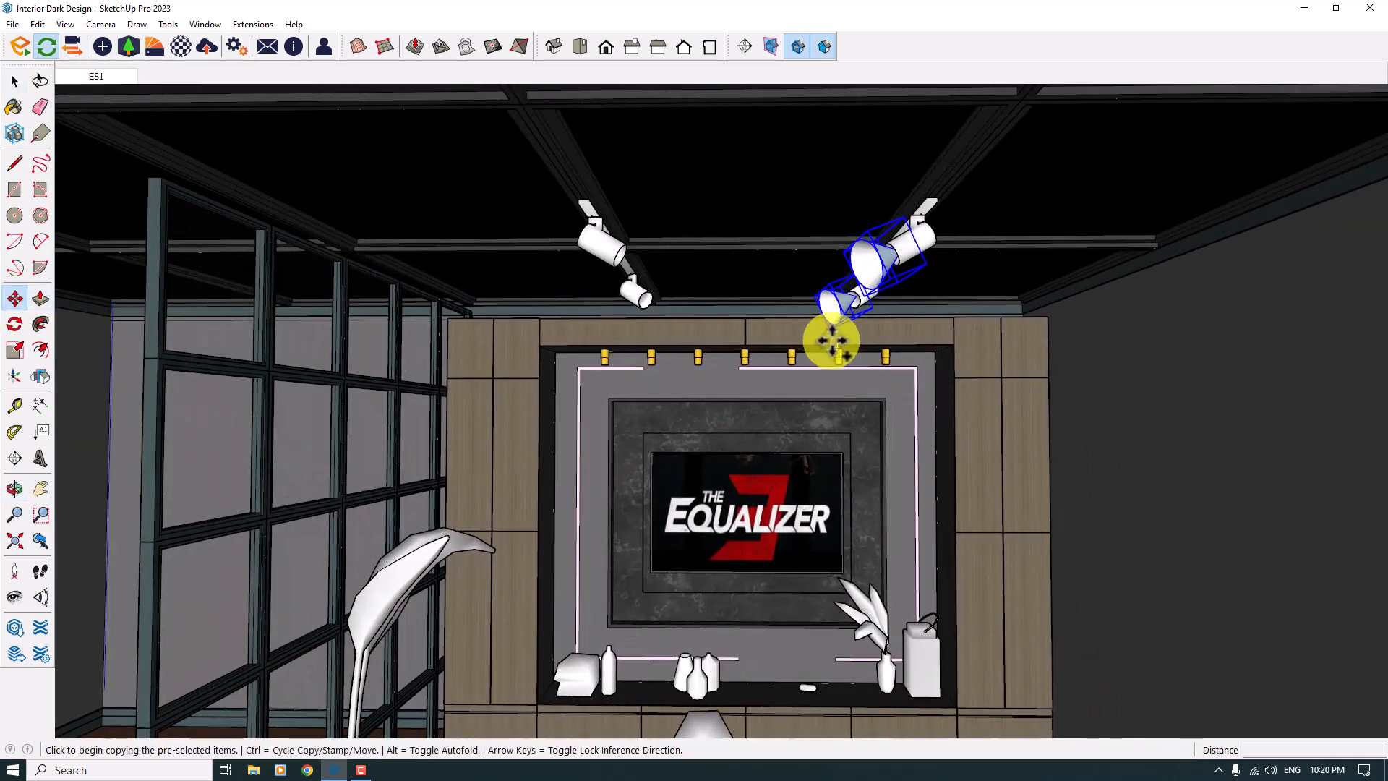
{"action": "left_click", "coordinate": [820, 335]}
{"action": "left_click", "coordinate": [694, 334]}
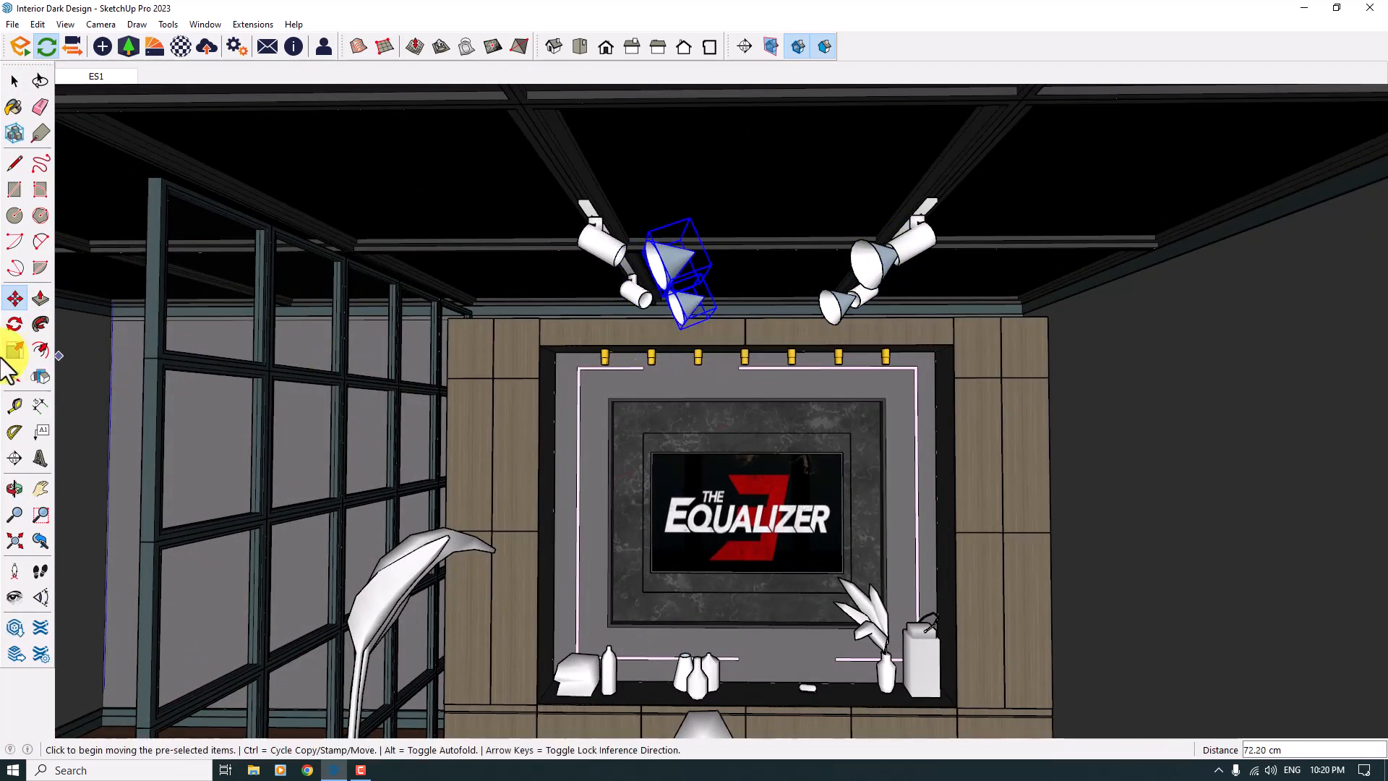
Flip the copied spot lights sideways and move them onto the openings of the other track's two lamps
{"action": "left_click", "coordinate": [30, 376]}
{"action": "left_click", "coordinate": [660, 209]}
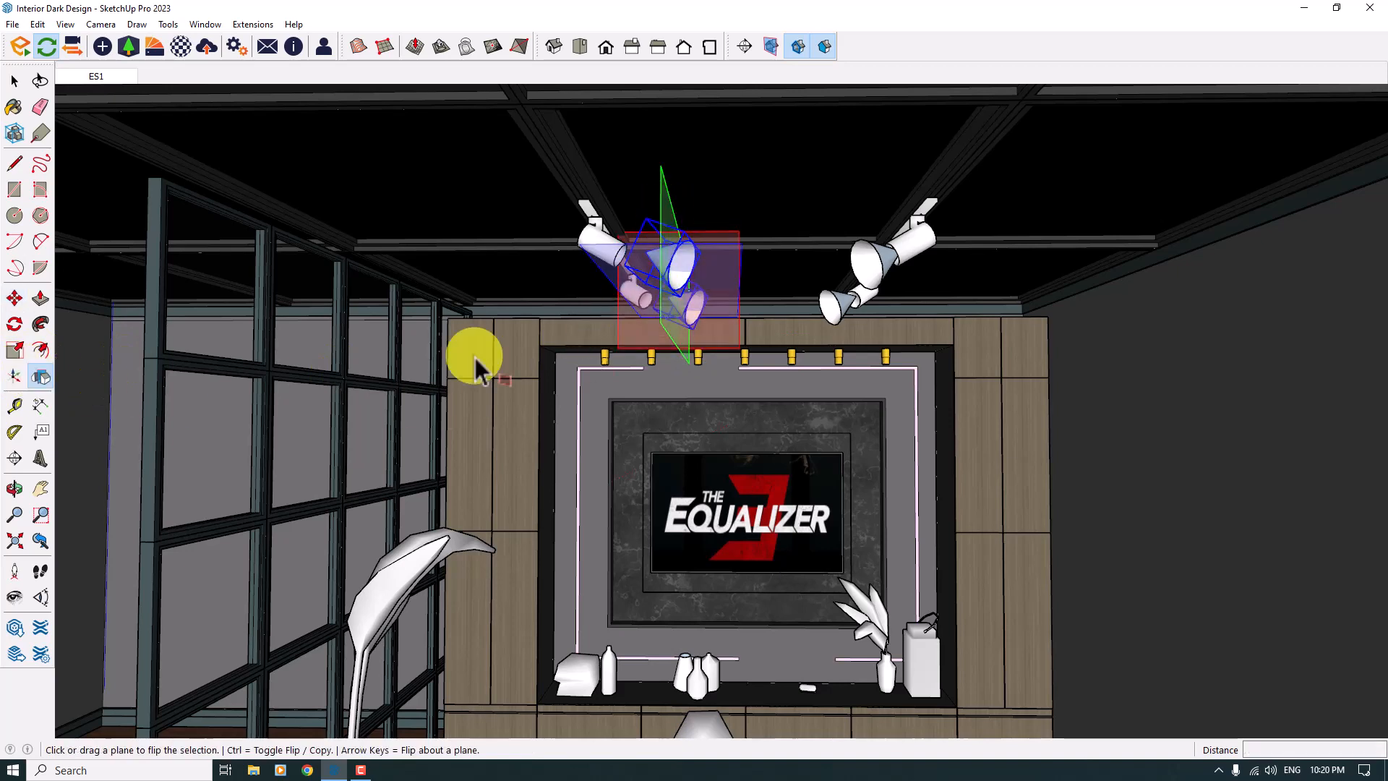
{"action": "left_click", "coordinate": [14, 298]}
{"action": "left_click", "coordinate": [796, 326]}
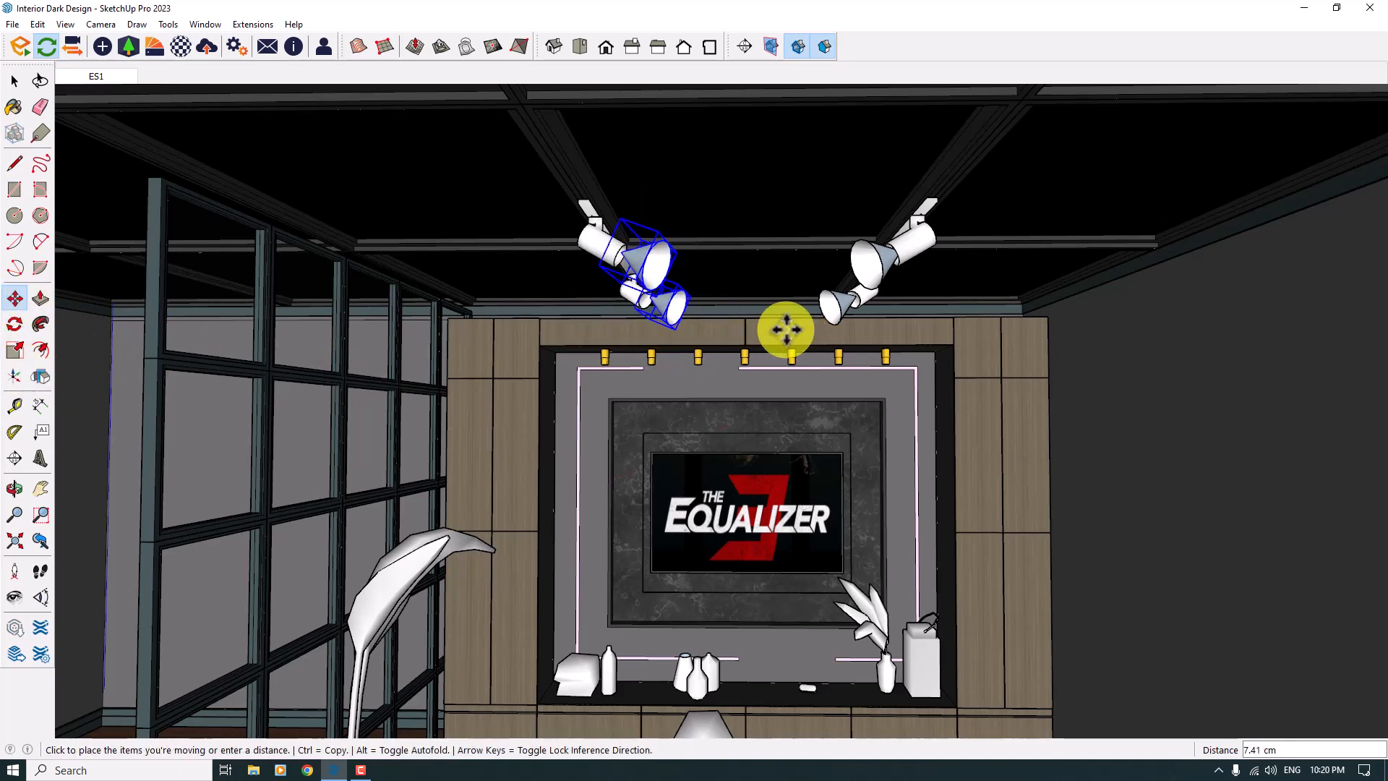
{"action": "key", "text": "space"}
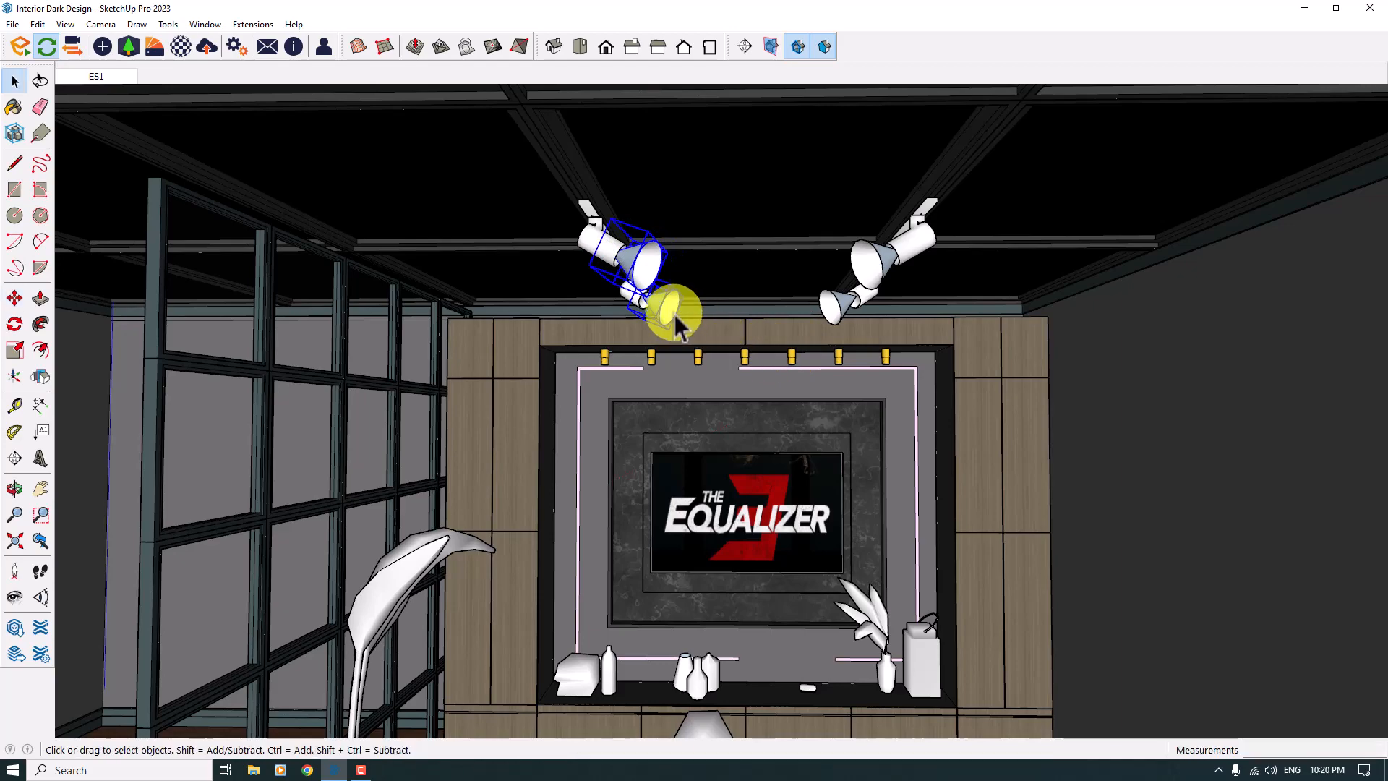
Place an Enscape sphere light high on the back wall behind the gridded partition, near the corner with the dark side wall
{"action": "middle_click_drag", "start_coordinate": [620, 483], "coordinate": [276, 436]}
{"action": "middle_click_drag", "start_coordinate": [466, 411], "coordinate": [1106, 394]}
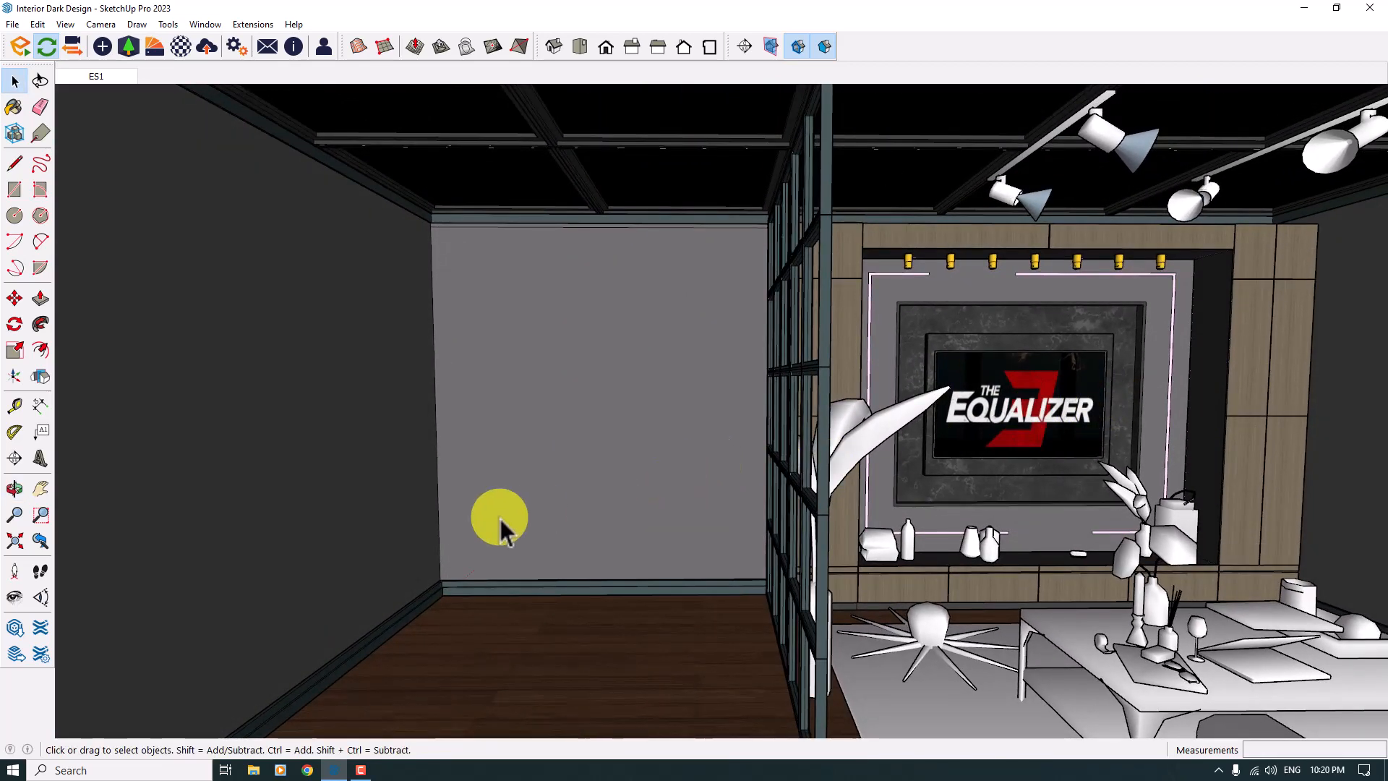
{"action": "left_click", "coordinate": [106, 52]}
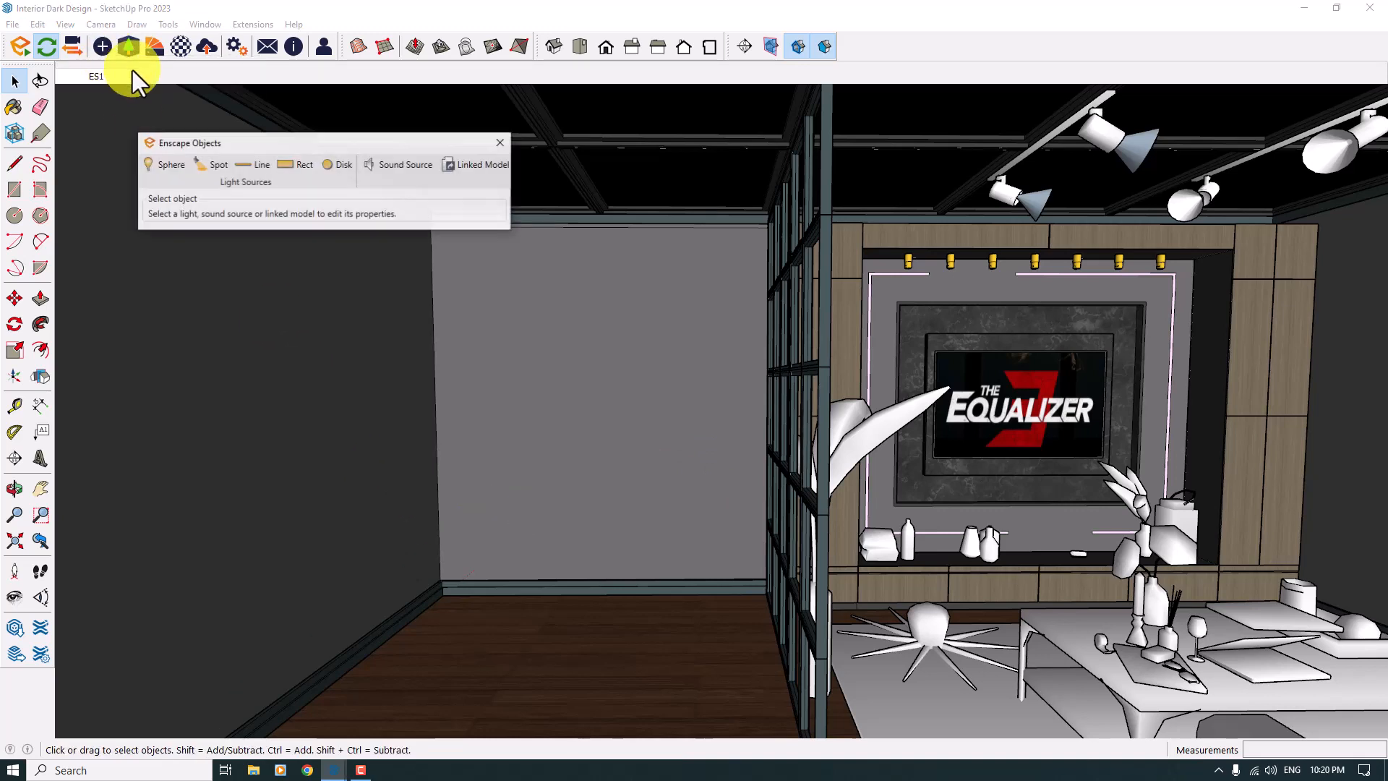
{"action": "left_click", "coordinate": [160, 164]}
{"action": "scroll", "coordinate": [466, 269], "scroll_direction": "up", "scroll_amount": 3}
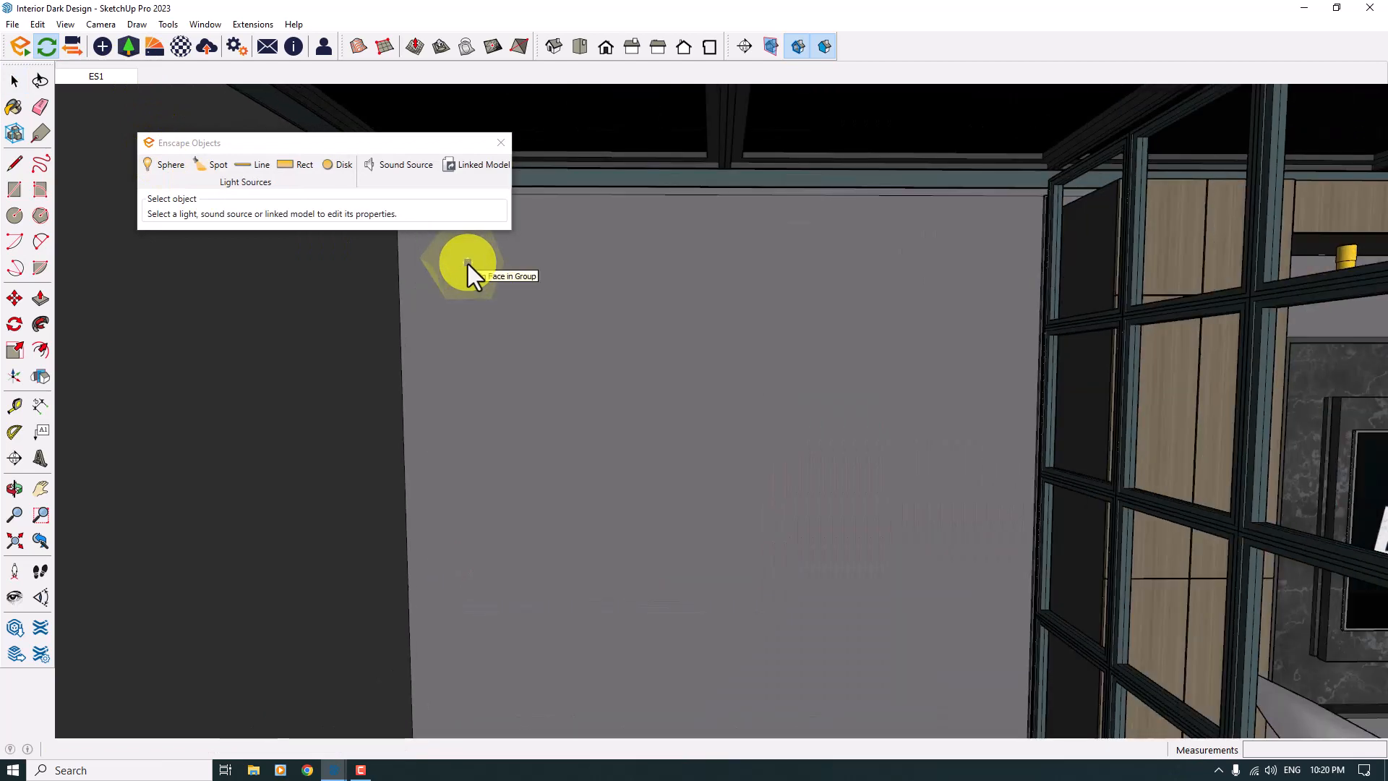
{"action": "left_click", "coordinate": [466, 286]}
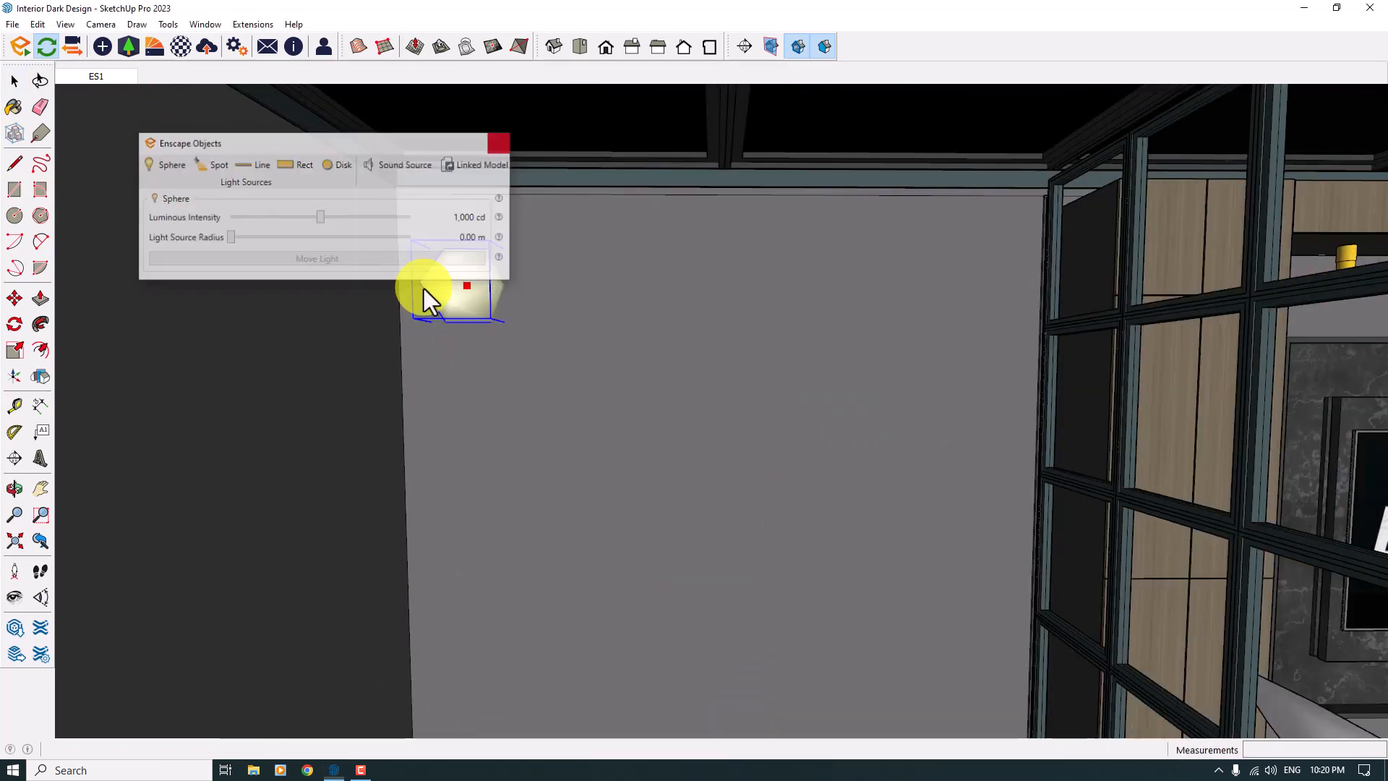
Move the sphere light about 34 cm off the back wall towards the upper corner
{"action": "left_click", "coordinate": [14, 298]}
{"action": "scroll", "coordinate": [443, 242], "scroll_direction": "up", "scroll_amount": 2}
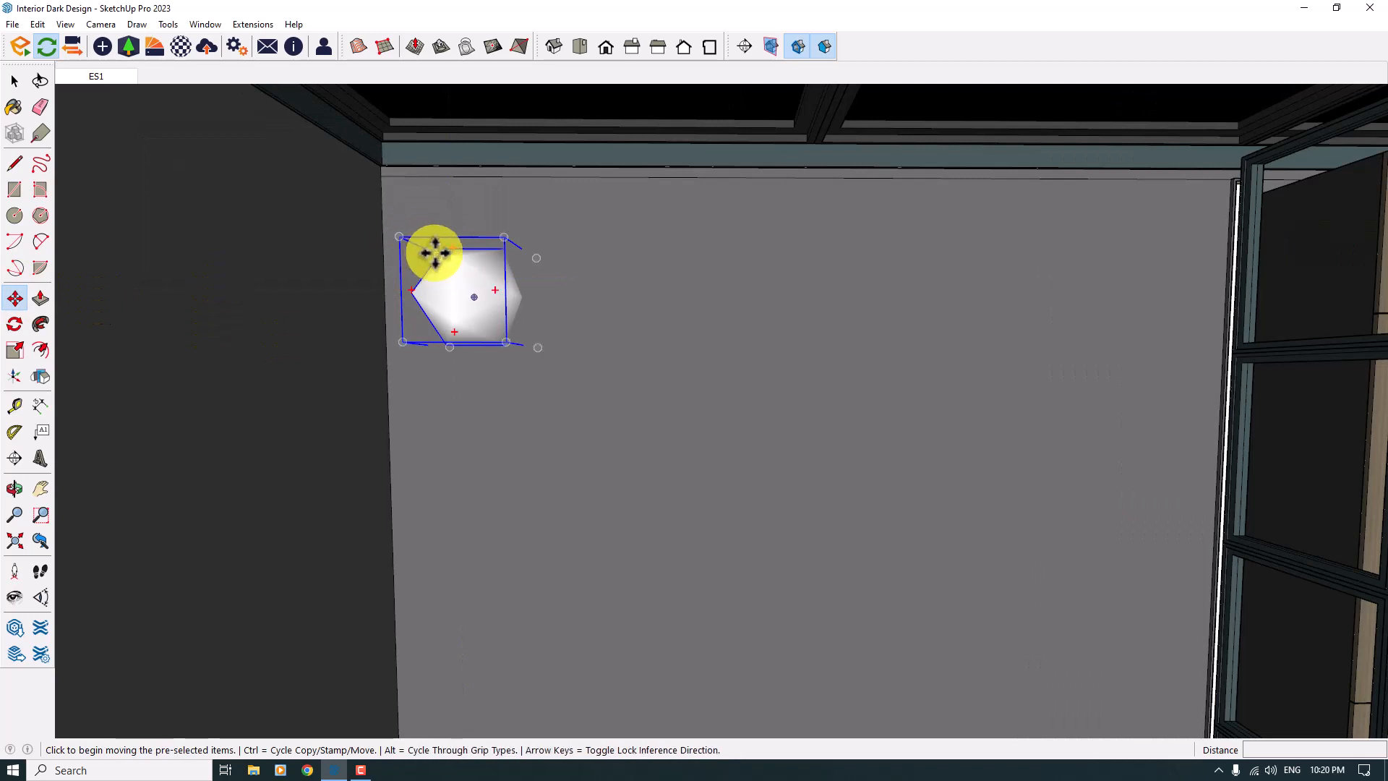
{"action": "left_click", "coordinate": [444, 258]}
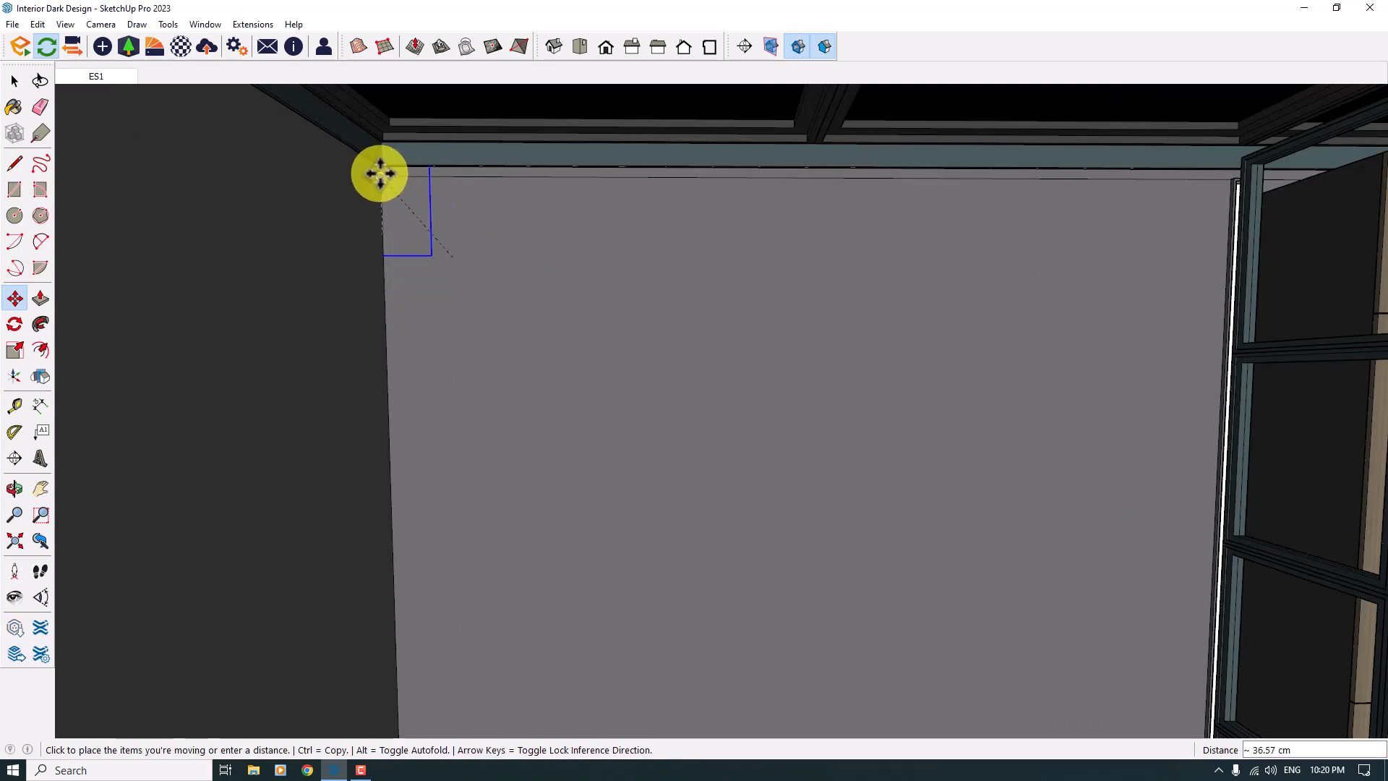
{"action": "left_click", "coordinate": [509, 272]}
{"action": "left_click", "coordinate": [457, 253]}
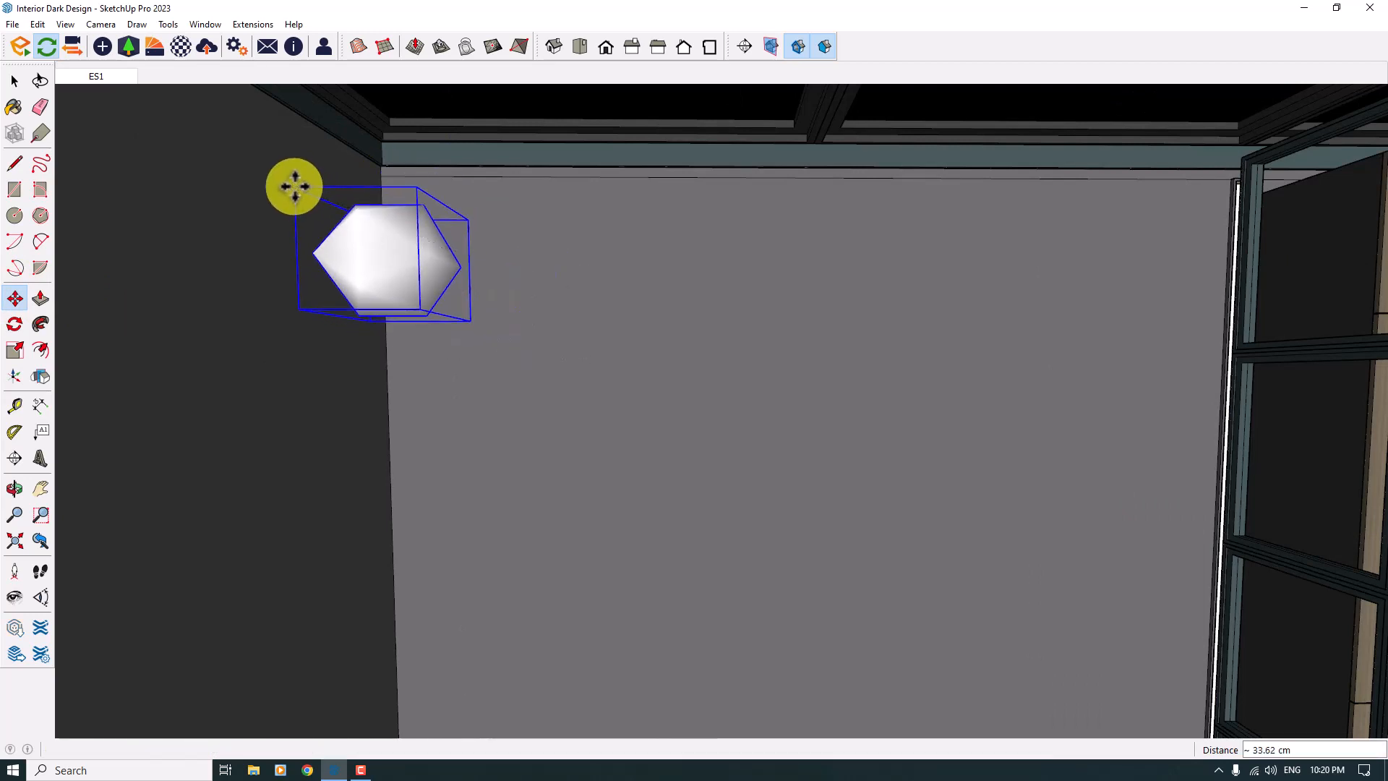
{"action": "left_click", "coordinate": [294, 187]}
Shift the sphere light 26.53 cm away from the dark side wall, parallel to the back wall
{"action": "middle_click_drag", "start_coordinate": [389, 263], "coordinate": [335, 177]}
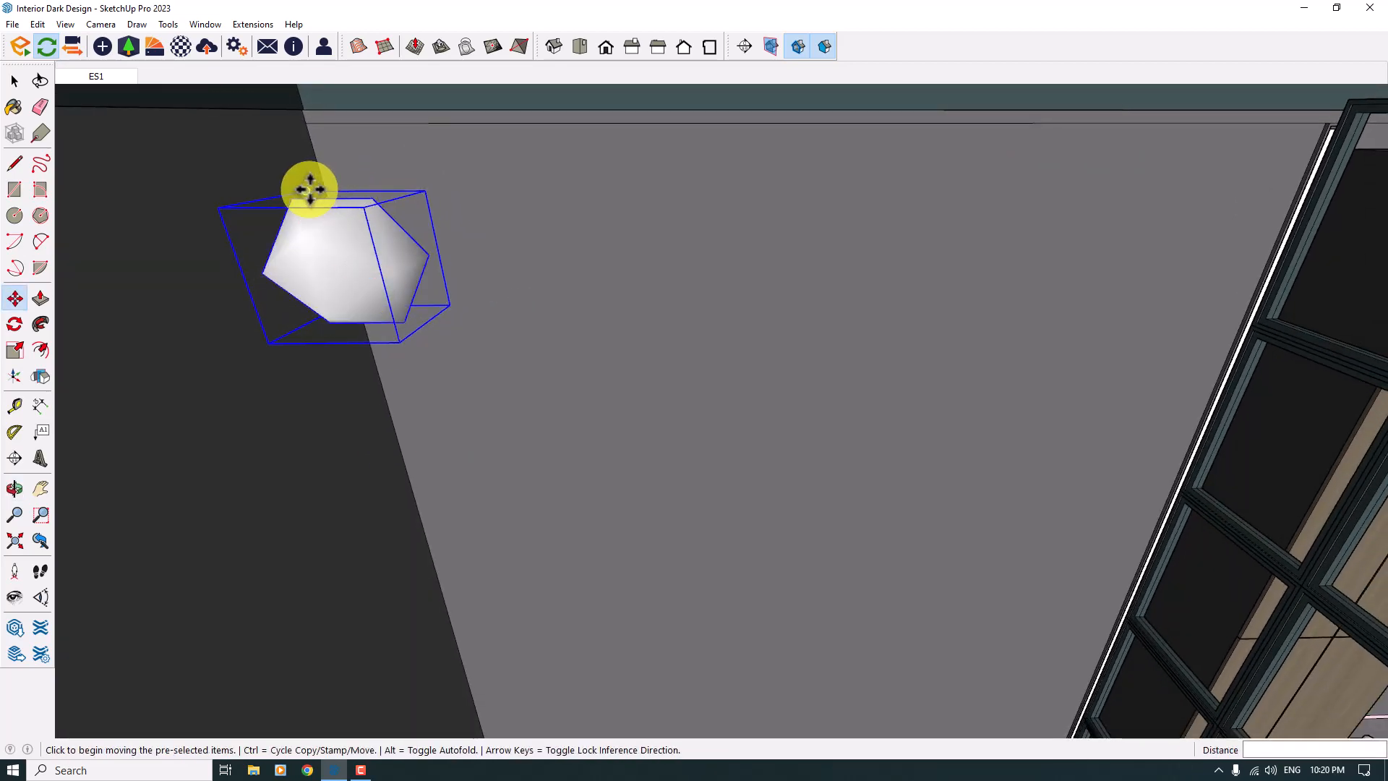
{"action": "left_click", "coordinate": [311, 186]}
{"action": "left_click", "coordinate": [426, 181]}
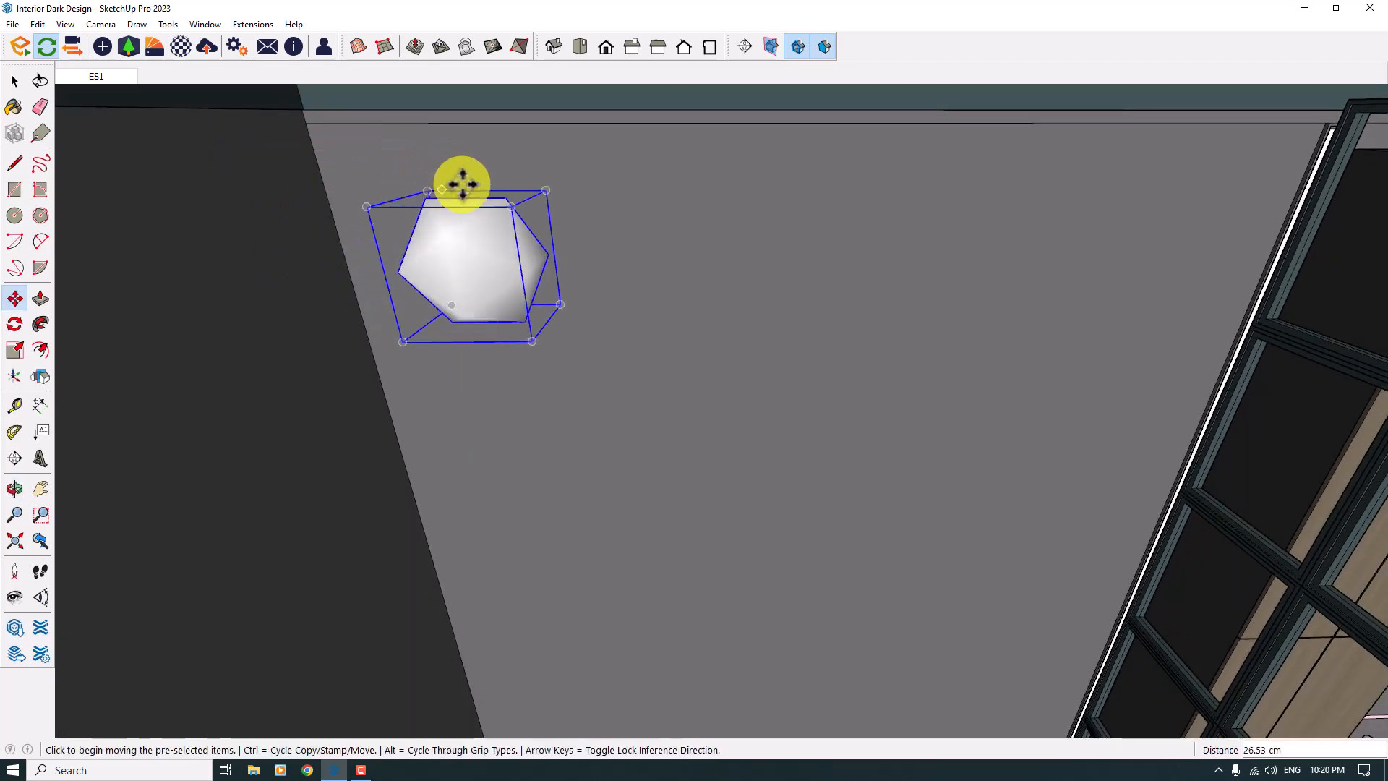
Lower the sphere light to mid-wall height, then copy it twice along the dark side wall at 100 cm spacing
{"action": "middle_click_drag", "start_coordinate": [459, 183], "coordinate": [592, 245]}
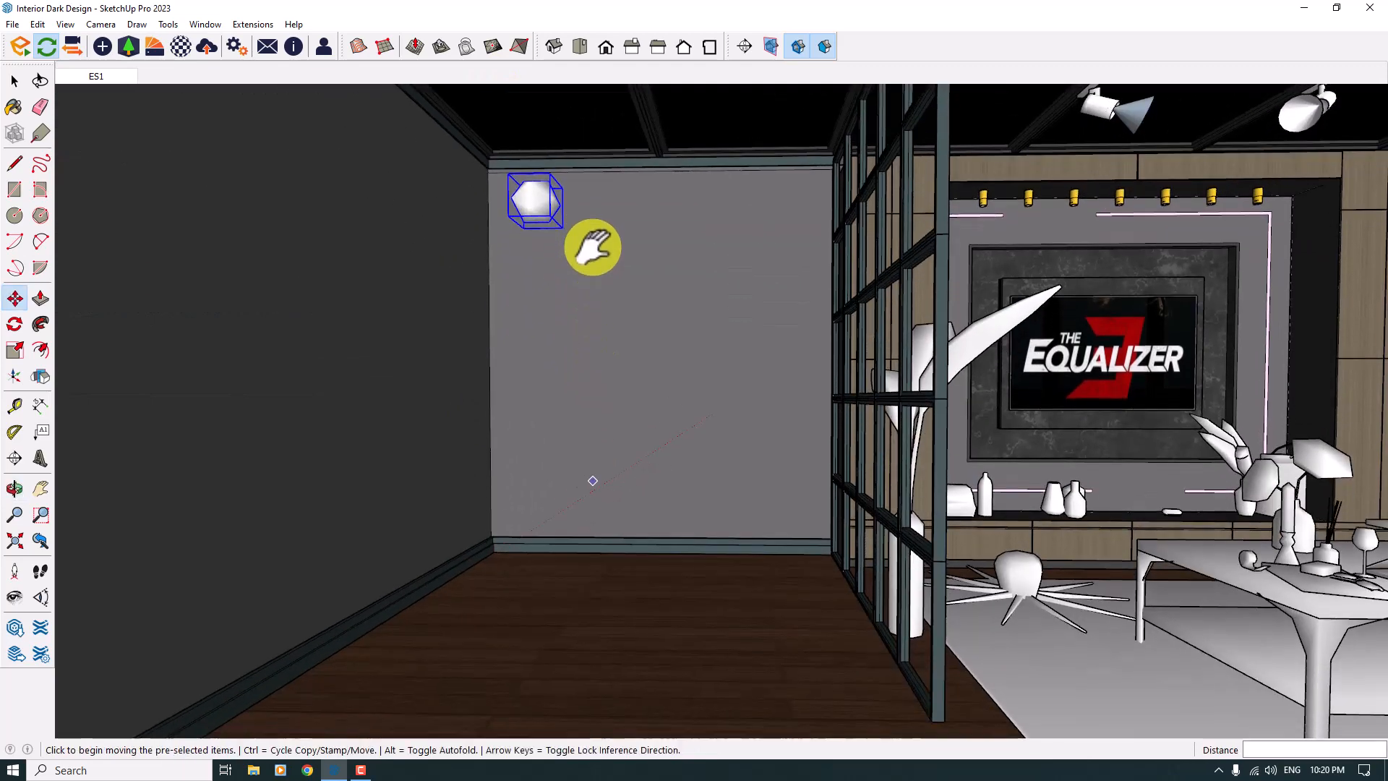
{"action": "left_click", "coordinate": [579, 397]}
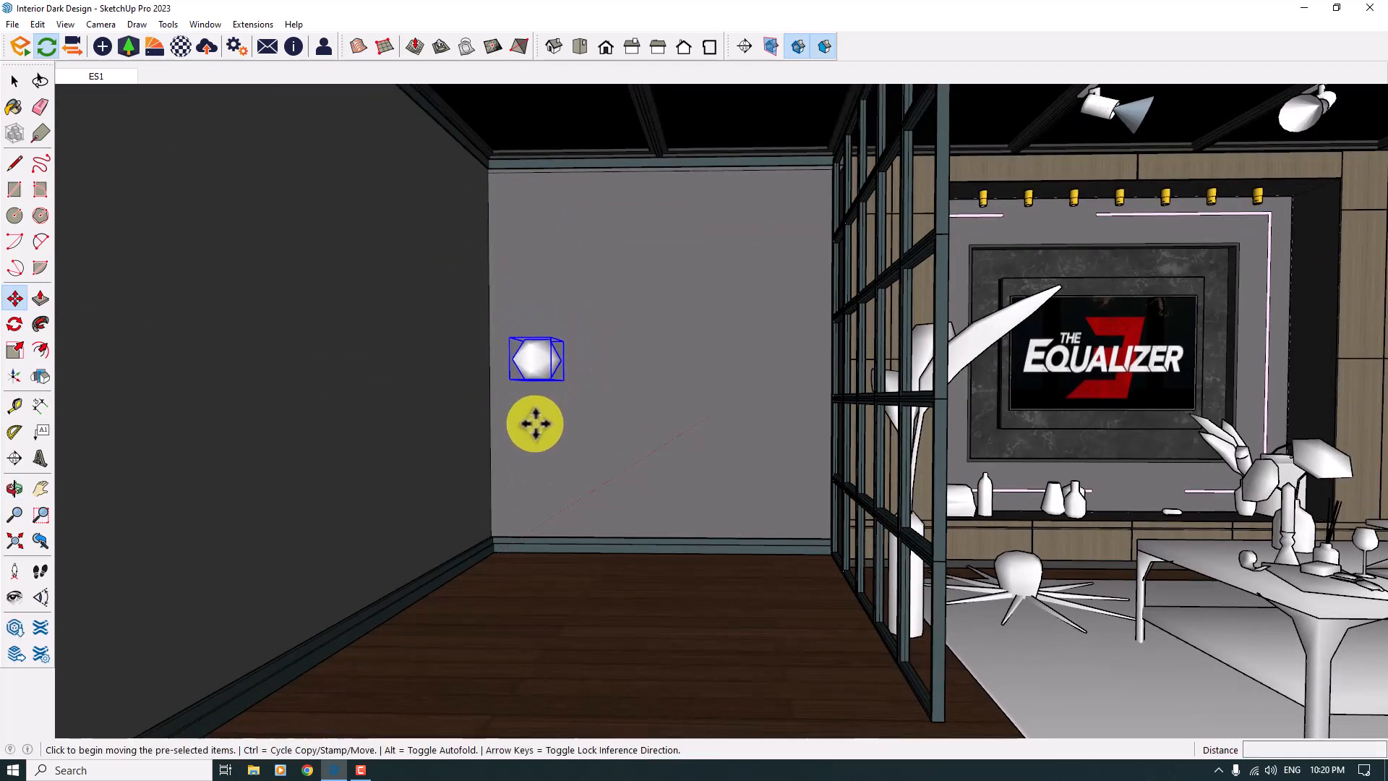
{"action": "left_click", "coordinate": [534, 423]}
{"action": "middle_click_drag", "start_coordinate": [566, 423], "coordinate": [478, 539]}
{"action": "key", "text": "ctrl"}
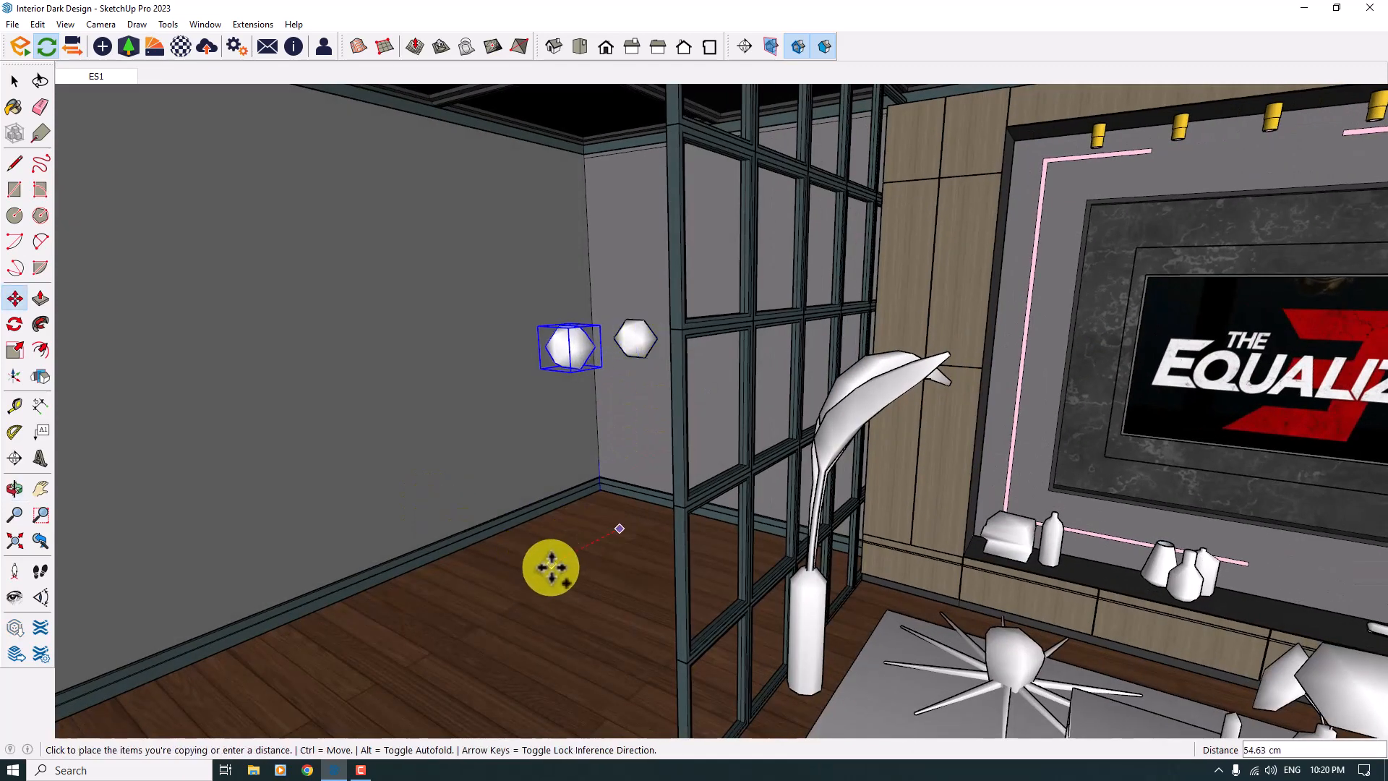
{"action": "type", "text": "10"}
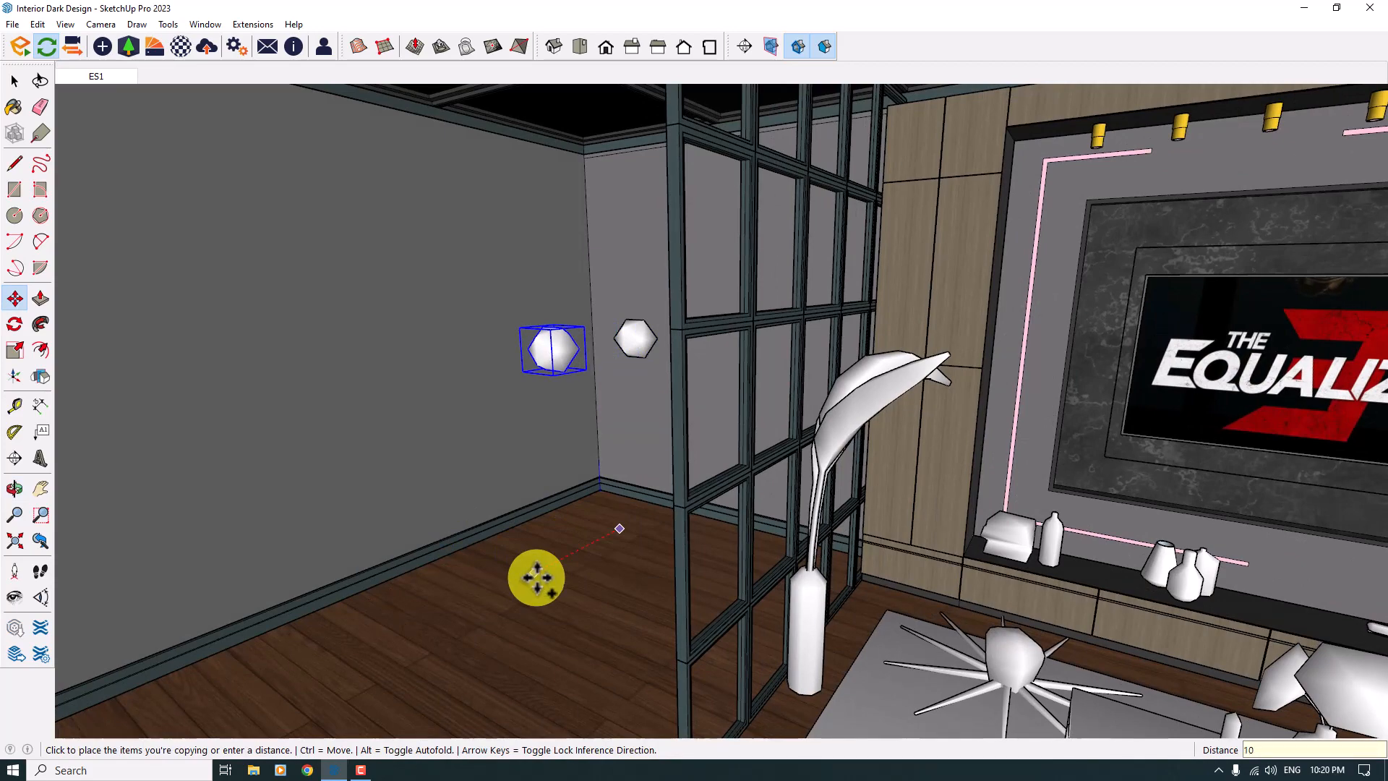
{"action": "type", "text": "0"}
{"action": "key", "text": "Return"}
{"action": "type", "text": "2x"}
{"action": "key", "text": "Return"}
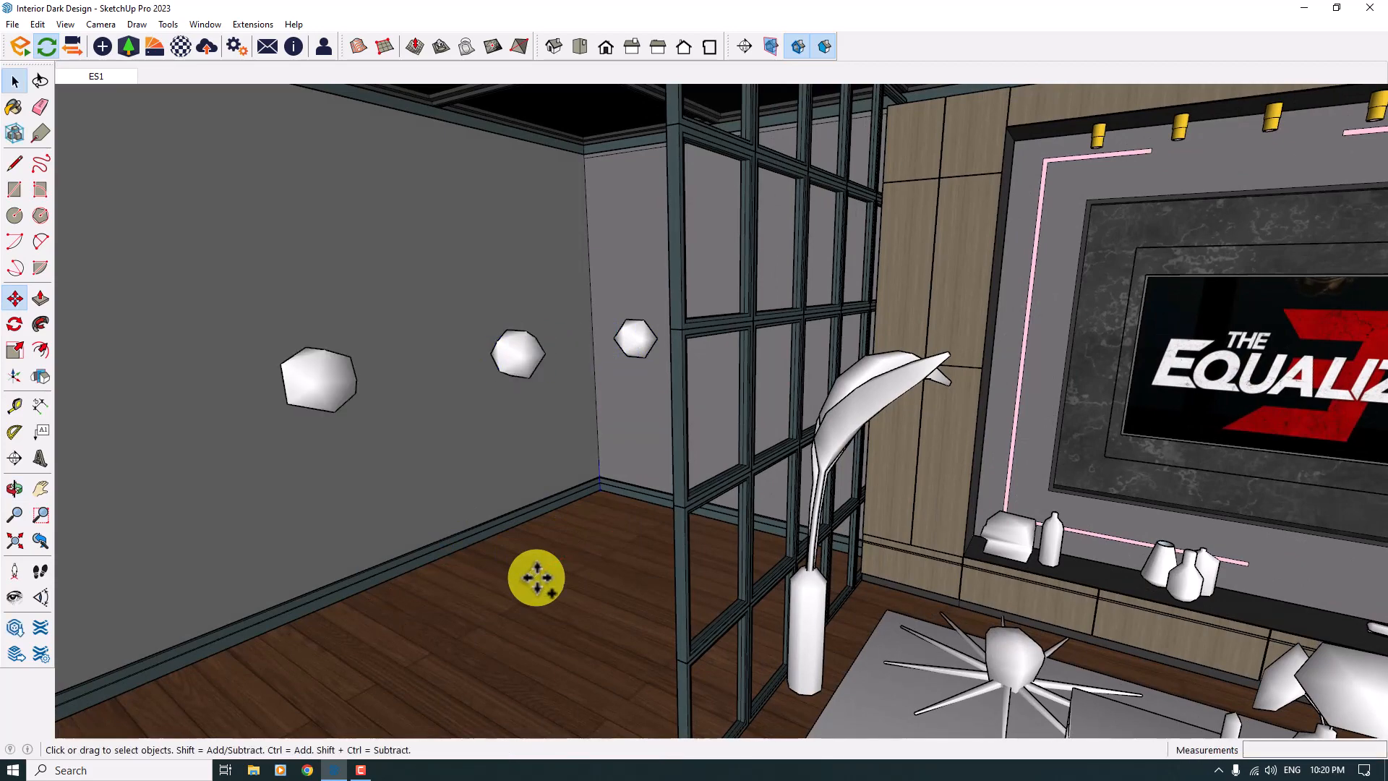
Draw a vertical guide line on the wall beside the floor lamp, above the sofa
{"action": "middle_click_drag", "start_coordinate": [533, 574], "coordinate": [619, 496]}
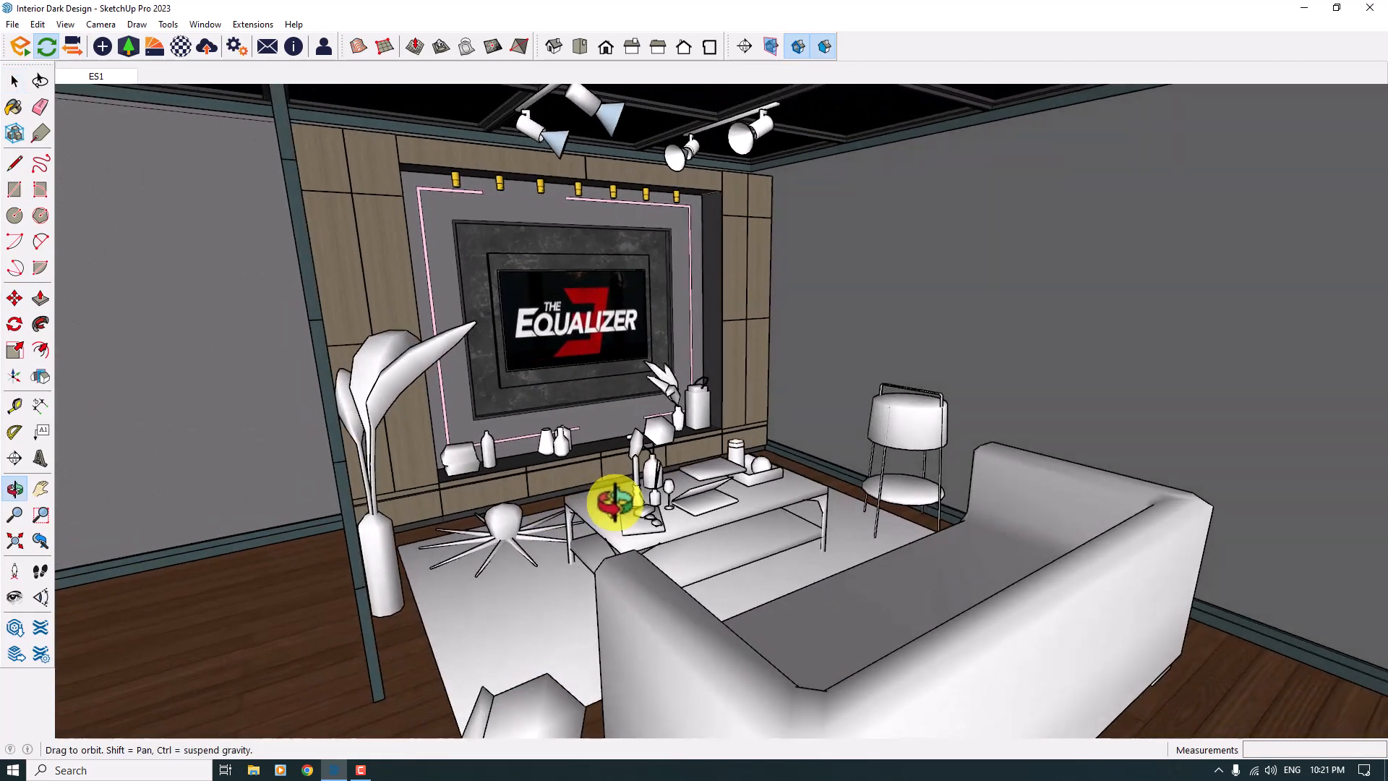
{"action": "scroll", "coordinate": [978, 431], "scroll_direction": "up", "scroll_amount": 5}
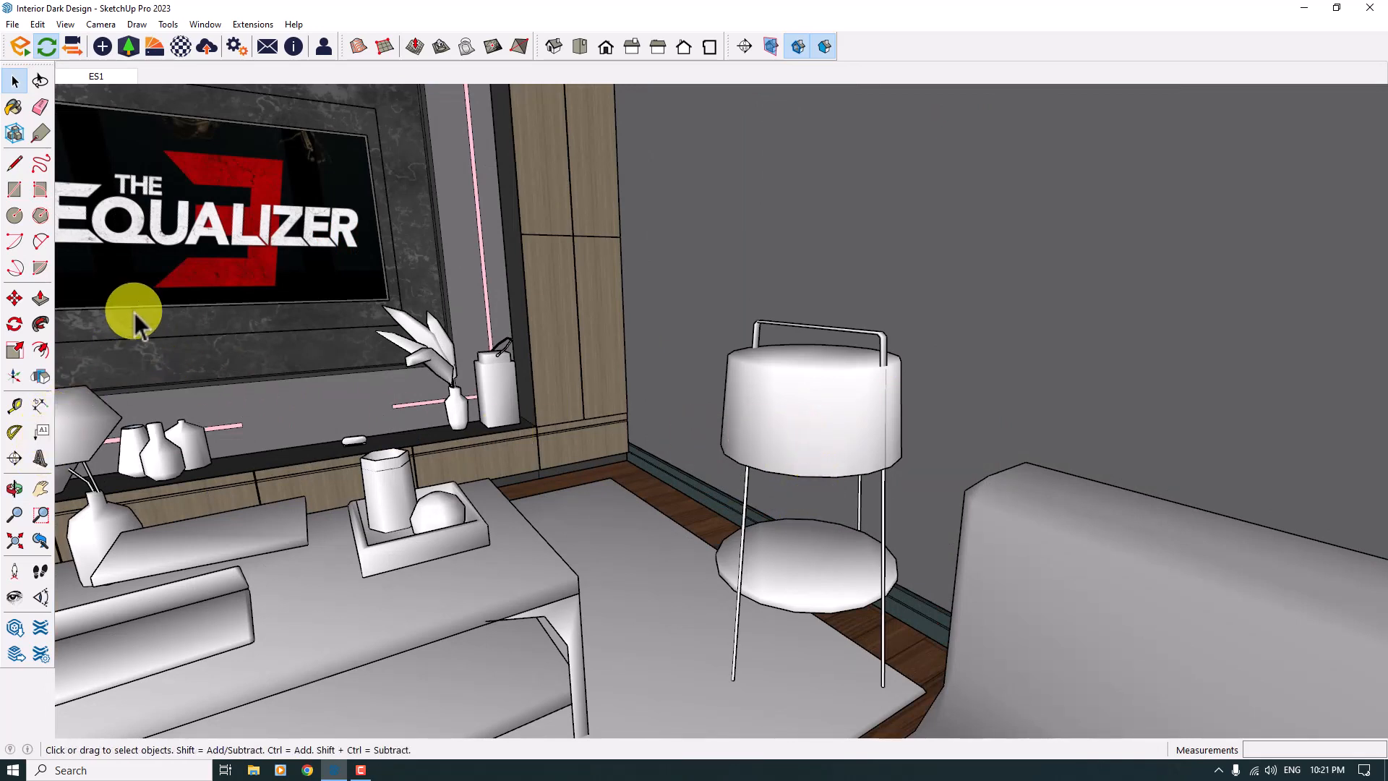
{"action": "left_click", "coordinate": [14, 165]}
{"action": "left_click", "coordinate": [1030, 415]}
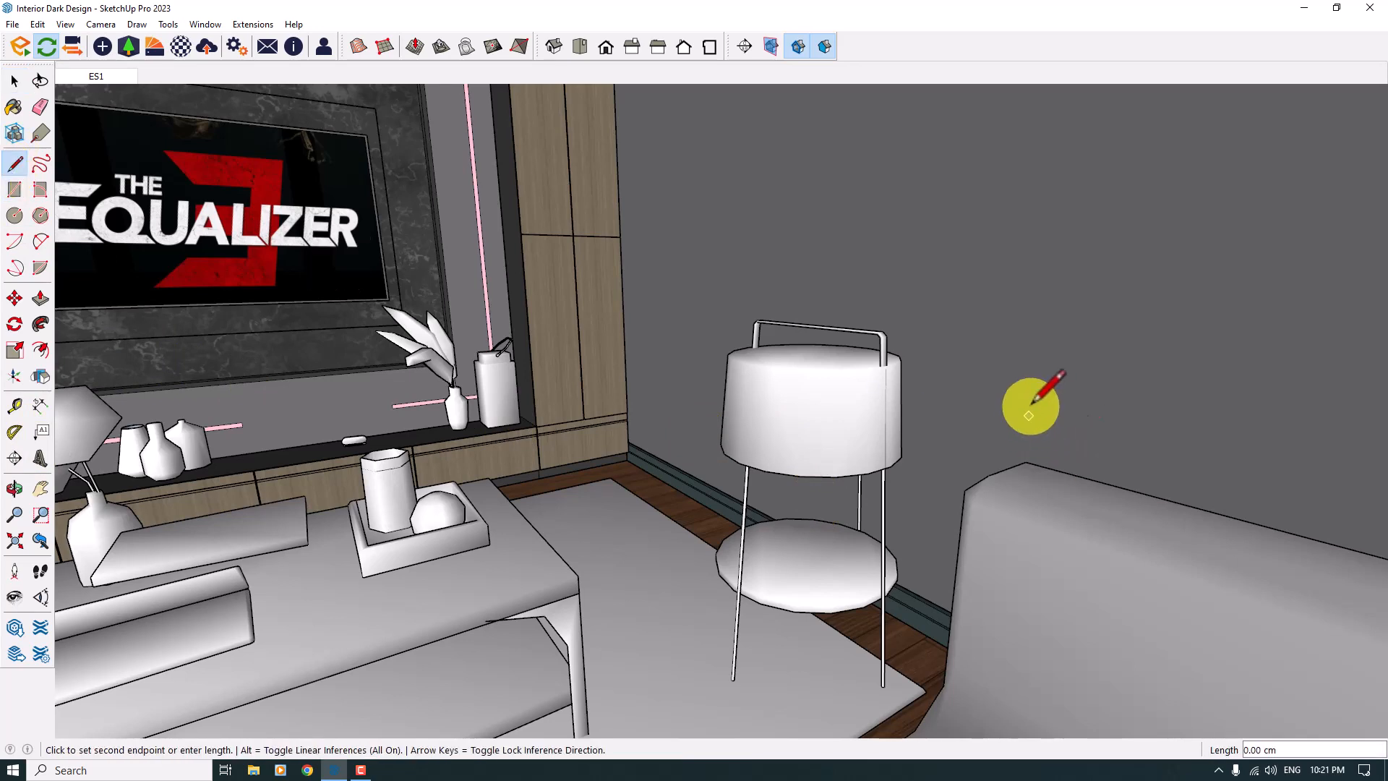
{"action": "left_click", "coordinate": [1060, 184]}
{"action": "key", "text": "space"}
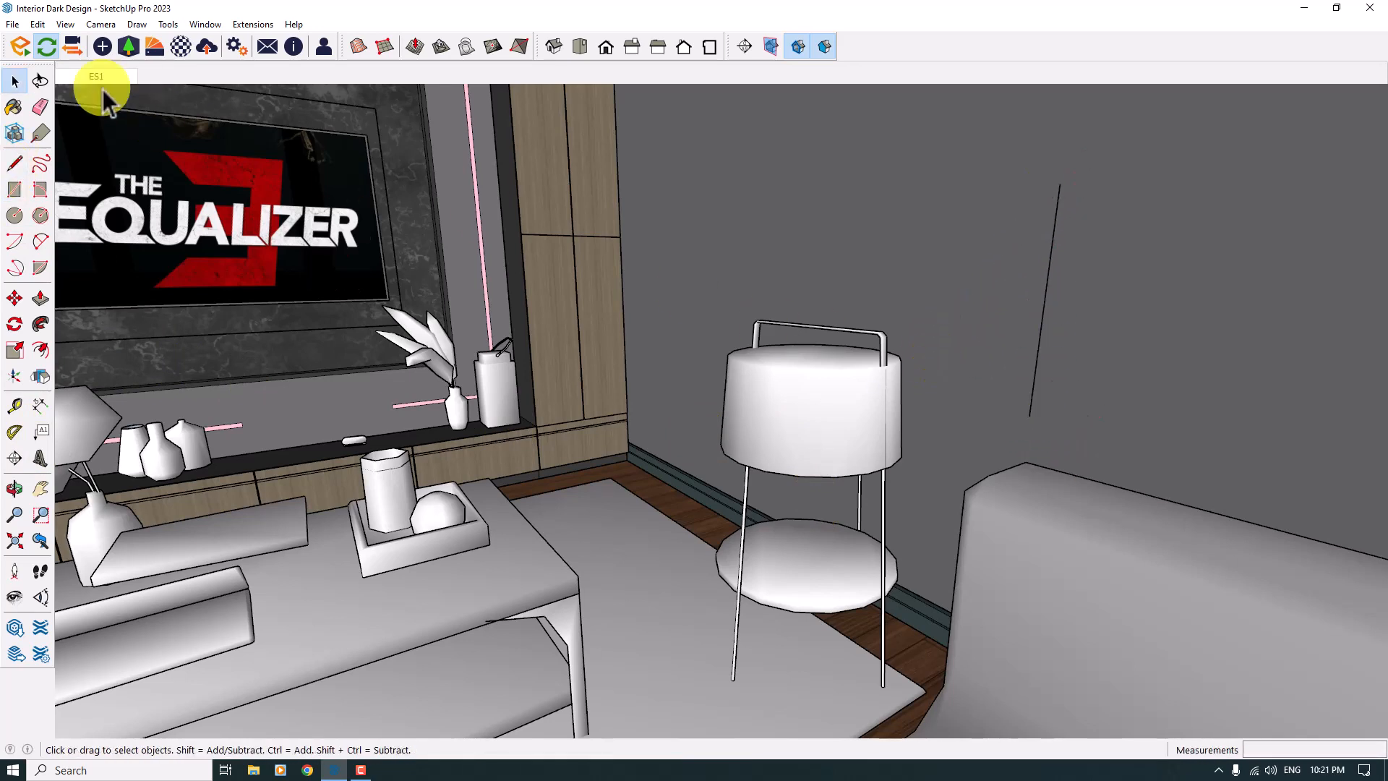
Place an Enscape spot light on the guide line, aimed straight down along it
{"action": "left_click", "coordinate": [92, 56]}
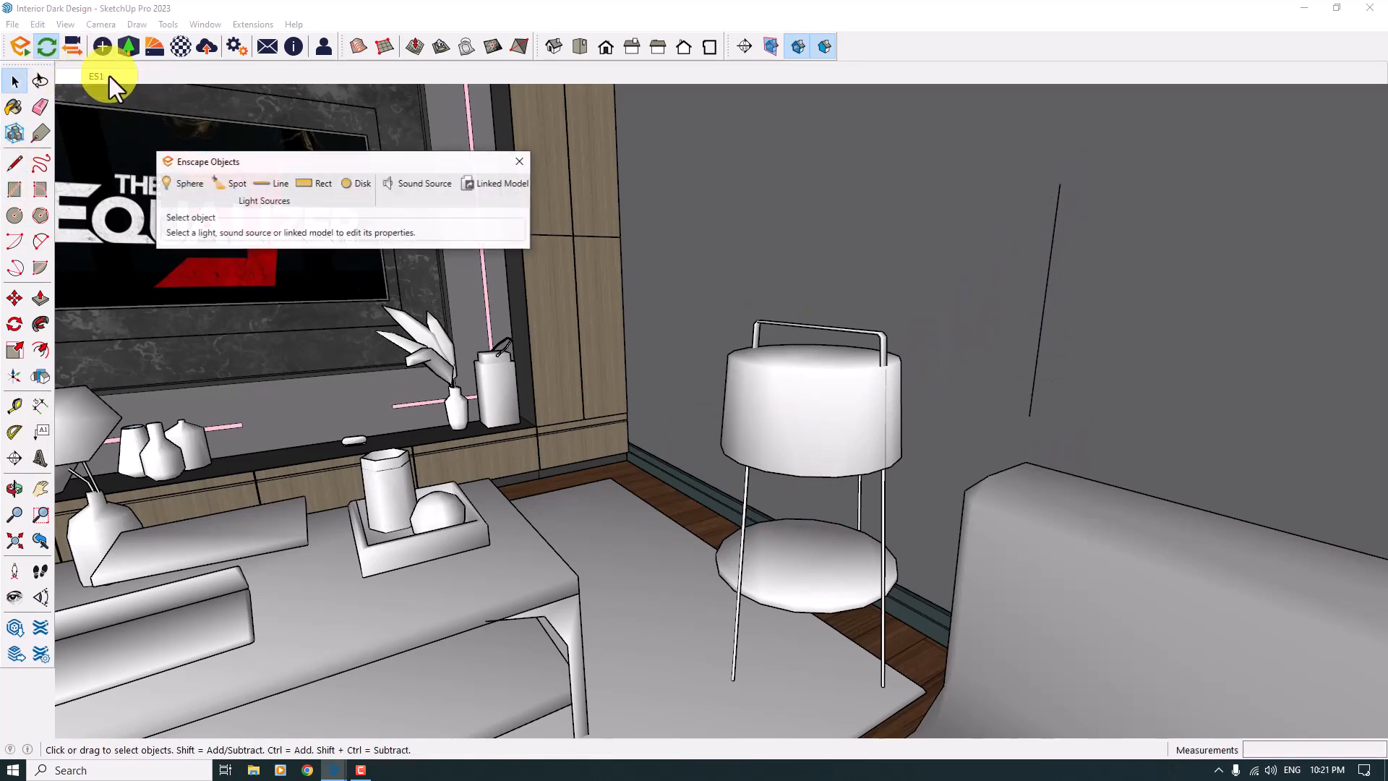
{"action": "left_click", "coordinate": [221, 181]}
{"action": "middle_click_drag", "start_coordinate": [1103, 298], "coordinate": [898, 322]}
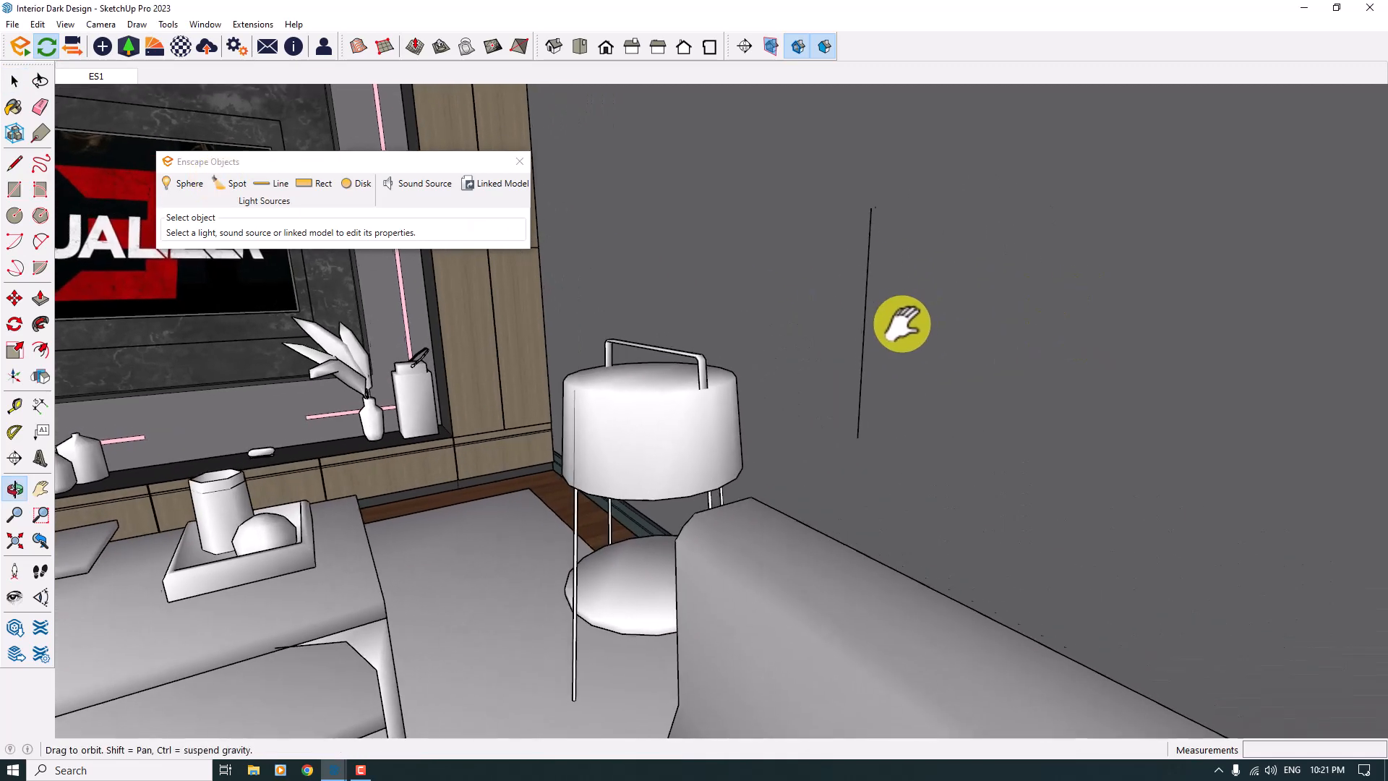
{"action": "left_click", "coordinate": [860, 329]}
{"action": "left_click", "coordinate": [866, 269]}
{"action": "left_click", "coordinate": [840, 396]}
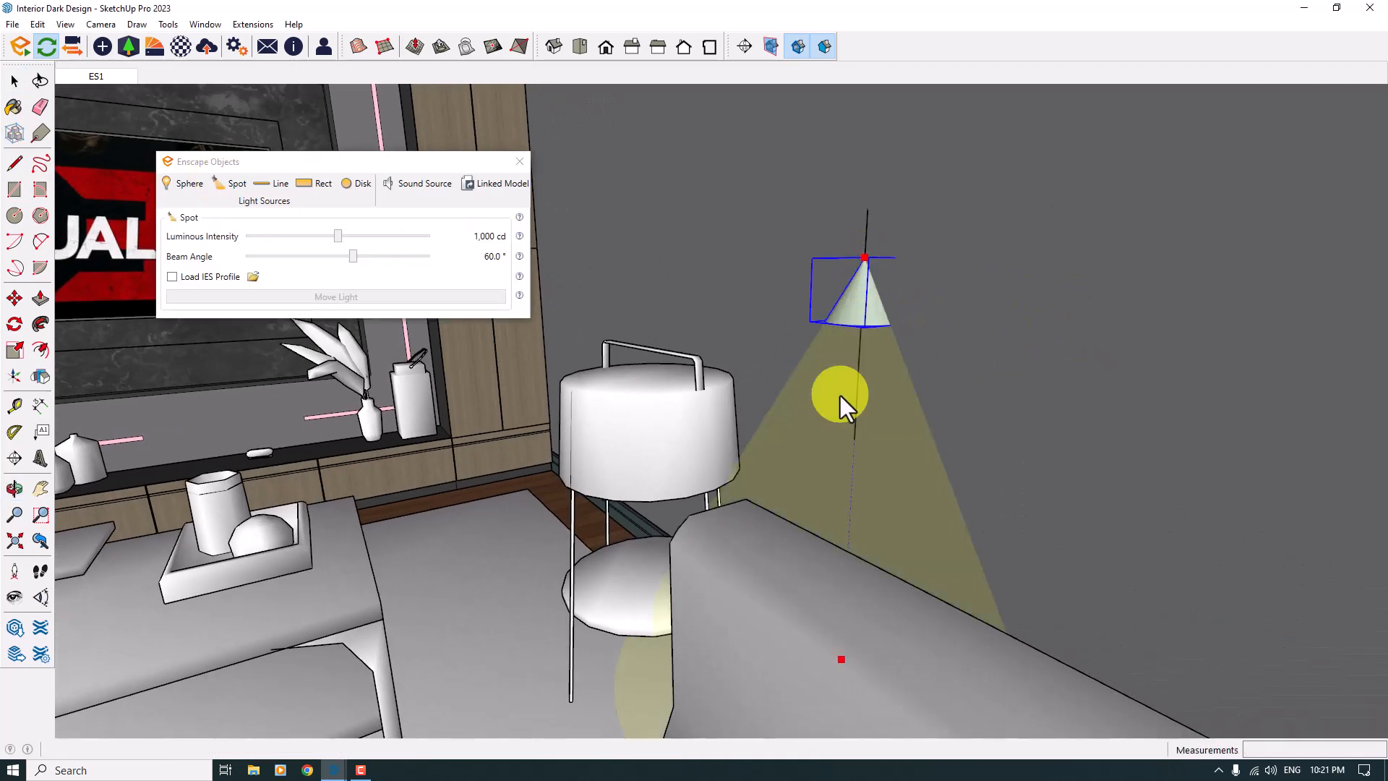
{"action": "left_click", "coordinate": [519, 162]}
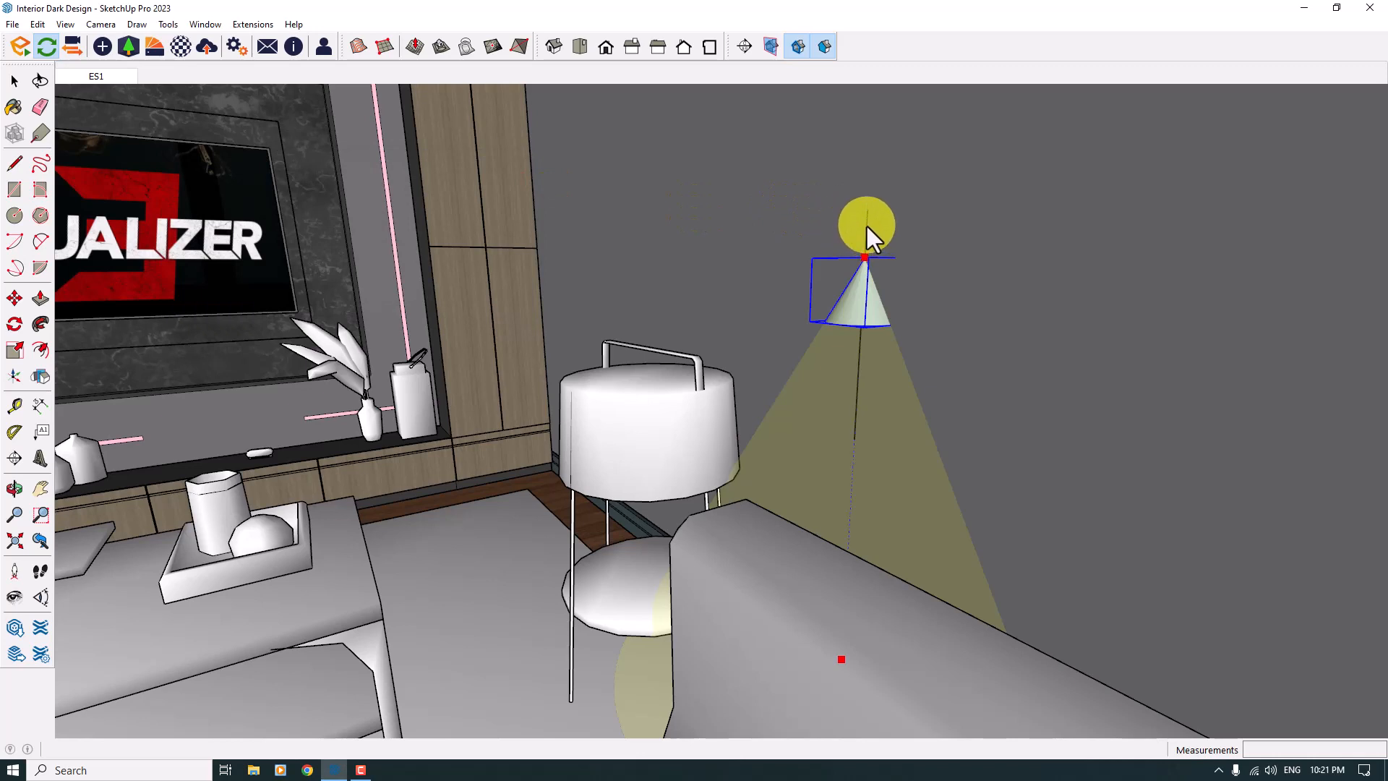
Delete the guide line around the new spot light
{"action": "scroll", "coordinate": [866, 227], "scroll_direction": "up", "scroll_amount": 4}
{"action": "left_click", "coordinate": [10, 83]}
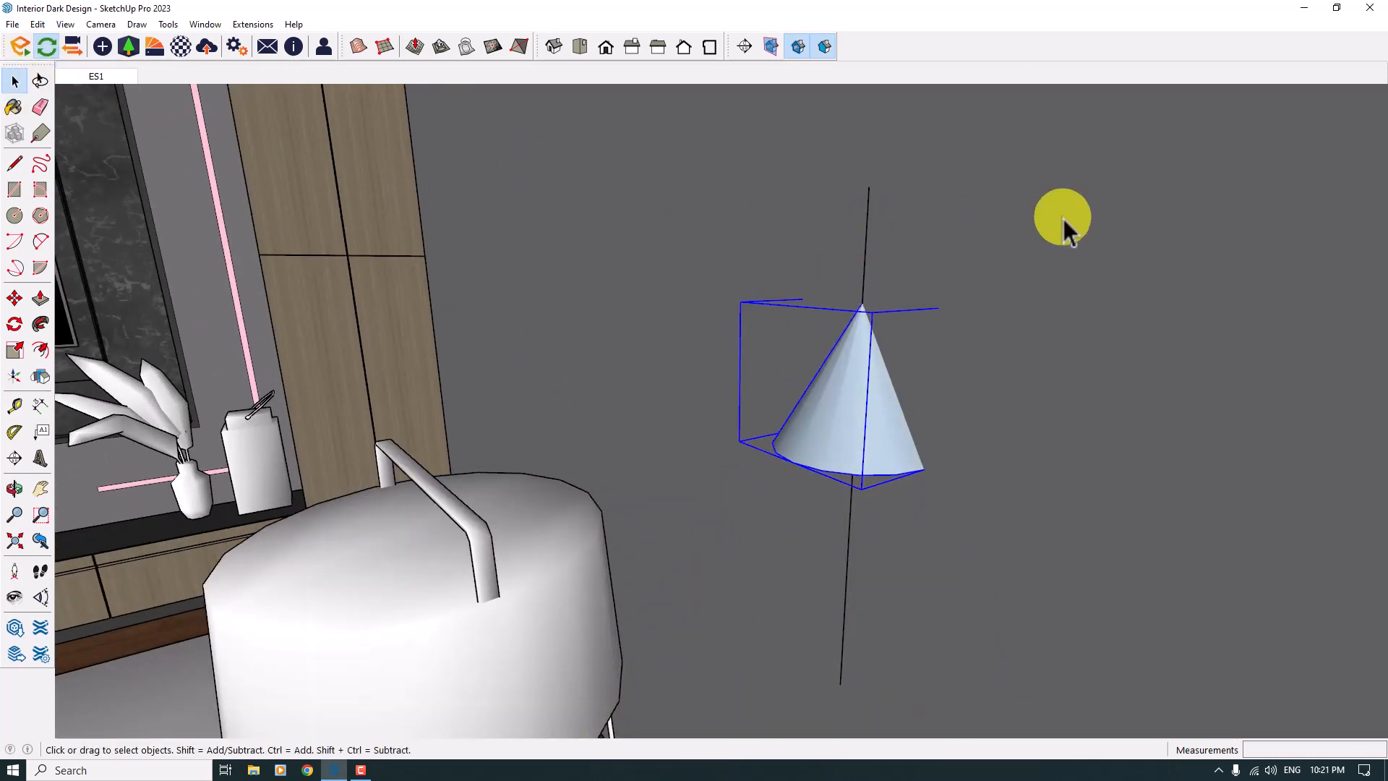
{"action": "left_click", "coordinate": [869, 227]}
{"action": "key", "text": "Delete"}
Move the spot light by its apex onto the centre of the floor lampshade's top face
{"action": "scroll", "coordinate": [869, 244], "scroll_direction": "down", "scroll_amount": 4}
{"action": "left_click", "coordinate": [867, 313]}
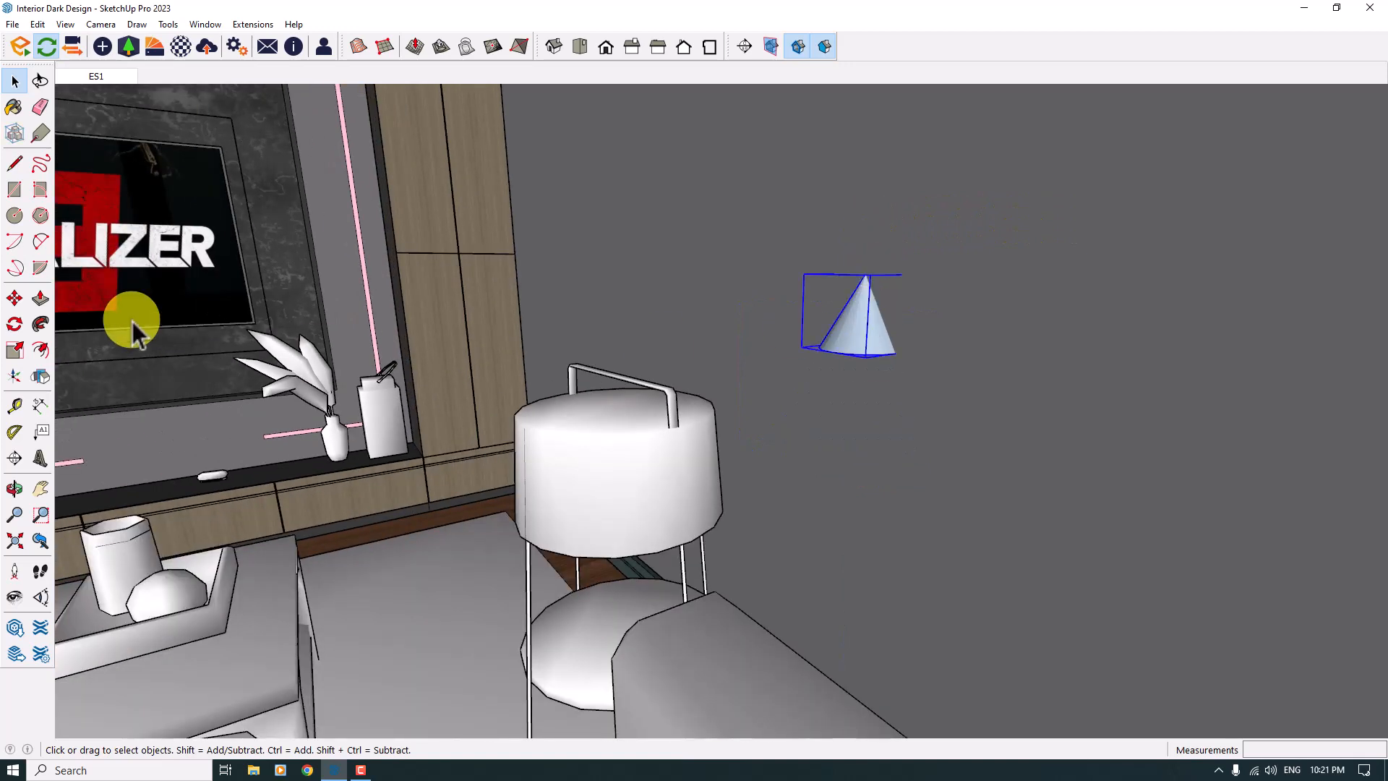
{"action": "left_click", "coordinate": [14, 300]}
{"action": "middle_click_drag", "start_coordinate": [811, 367], "coordinate": [940, 383]}
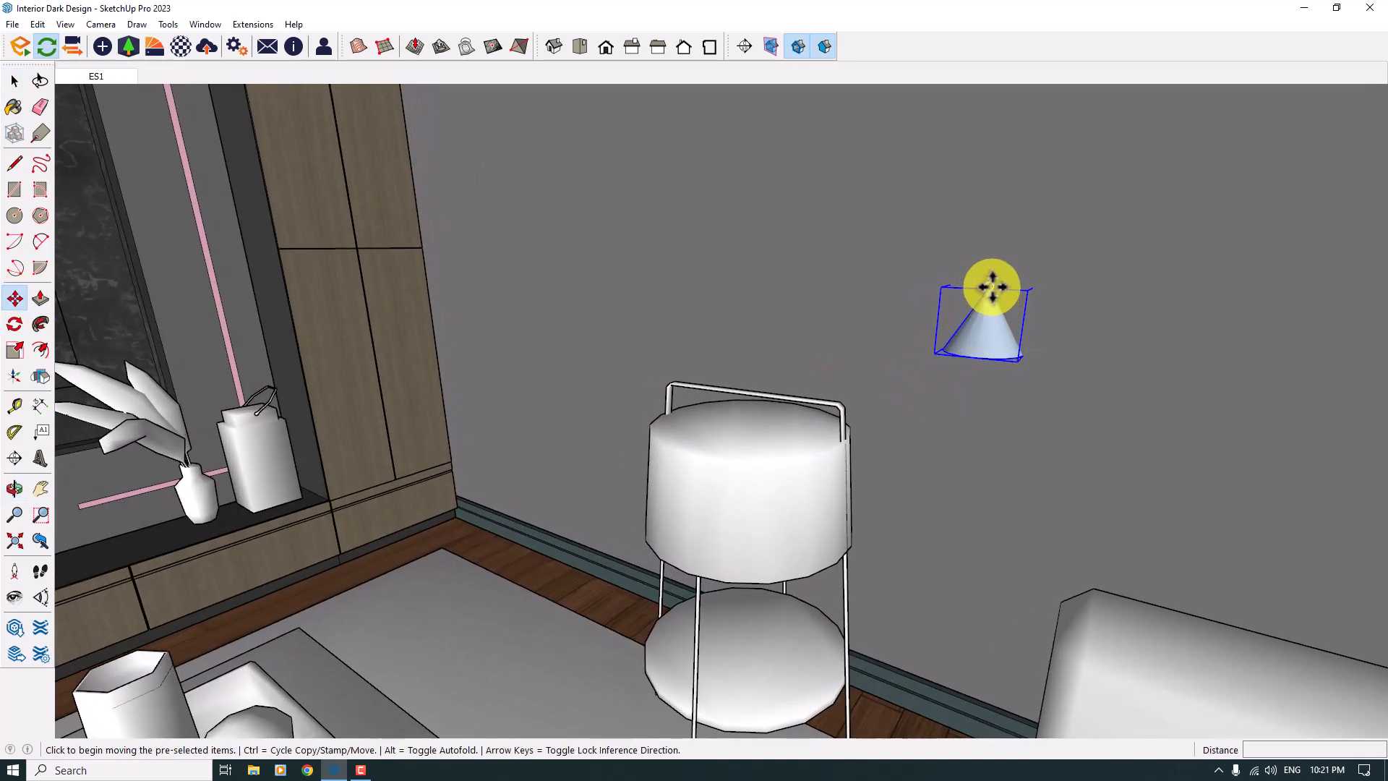
{"action": "left_click", "coordinate": [992, 287]}
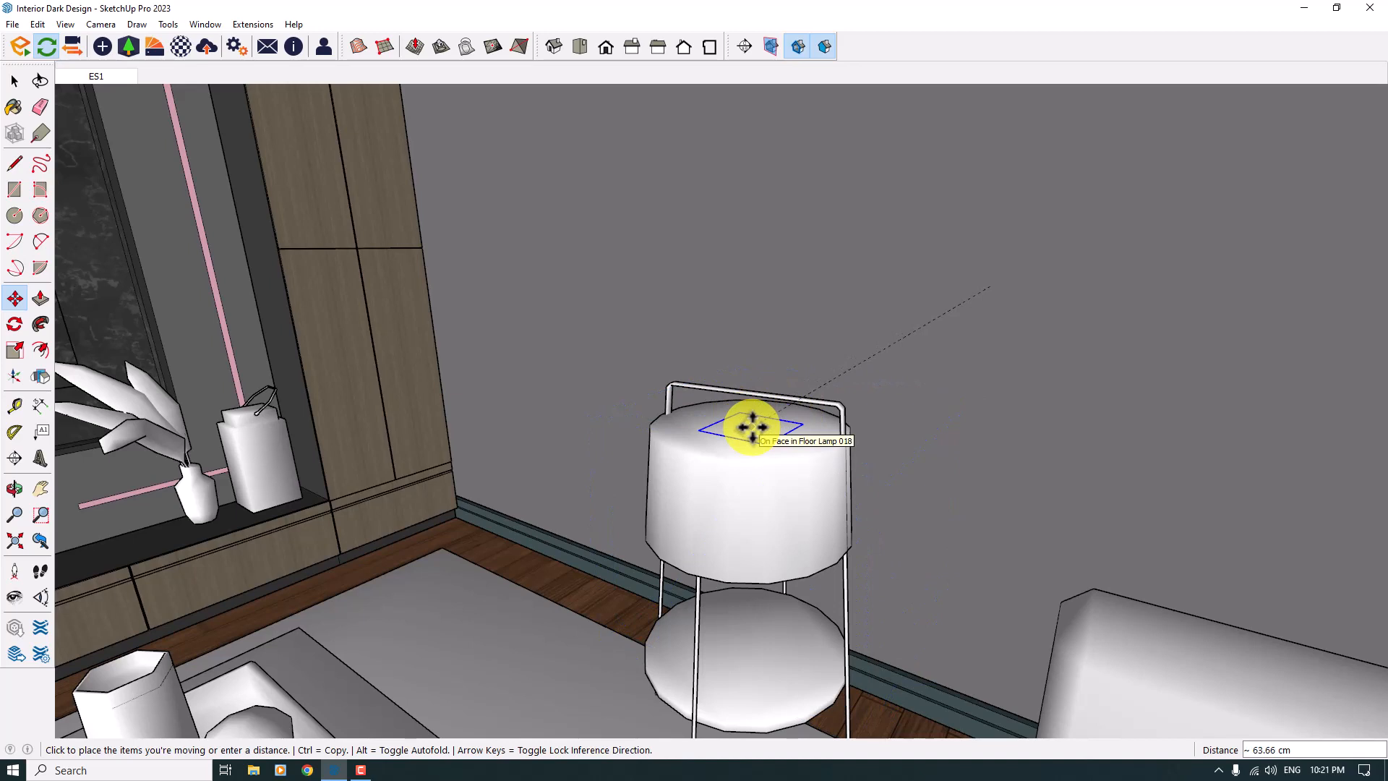
Lower the spot light 20 cm through the lampshade so that its cone points out of the underside
{"action": "middle_click_drag", "start_coordinate": [752, 427], "coordinate": [908, 335]}
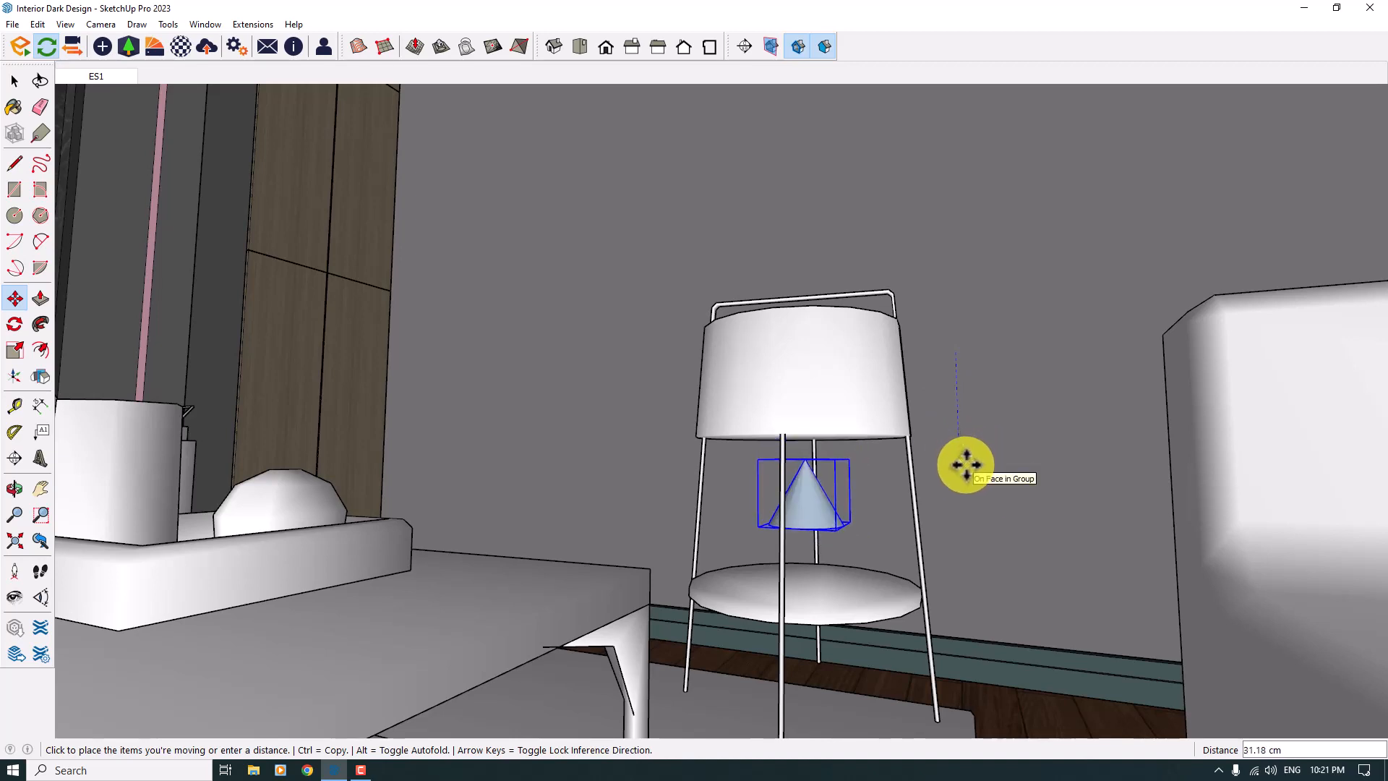
{"action": "left_click", "coordinate": [967, 465]}
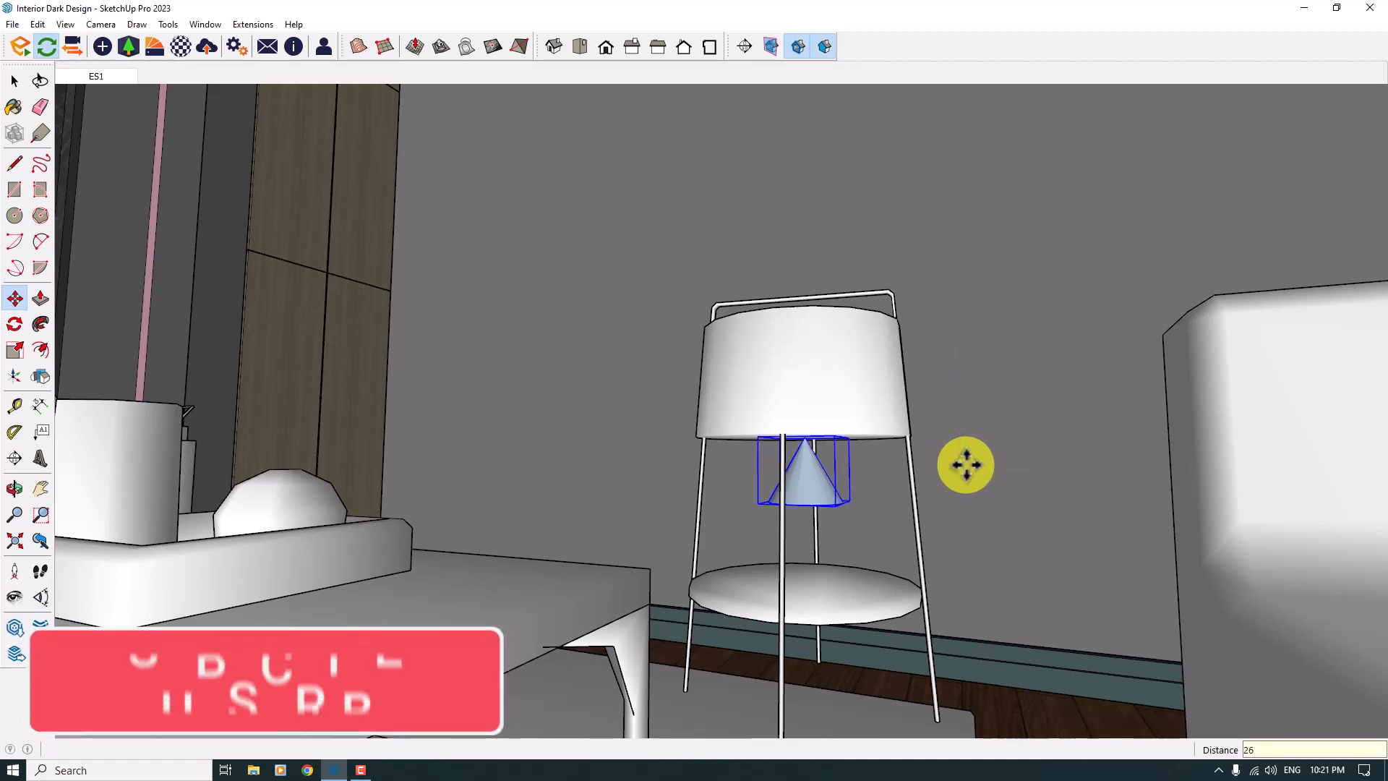
{"action": "middle_click_drag", "start_coordinate": [967, 465], "coordinate": [918, 489]}
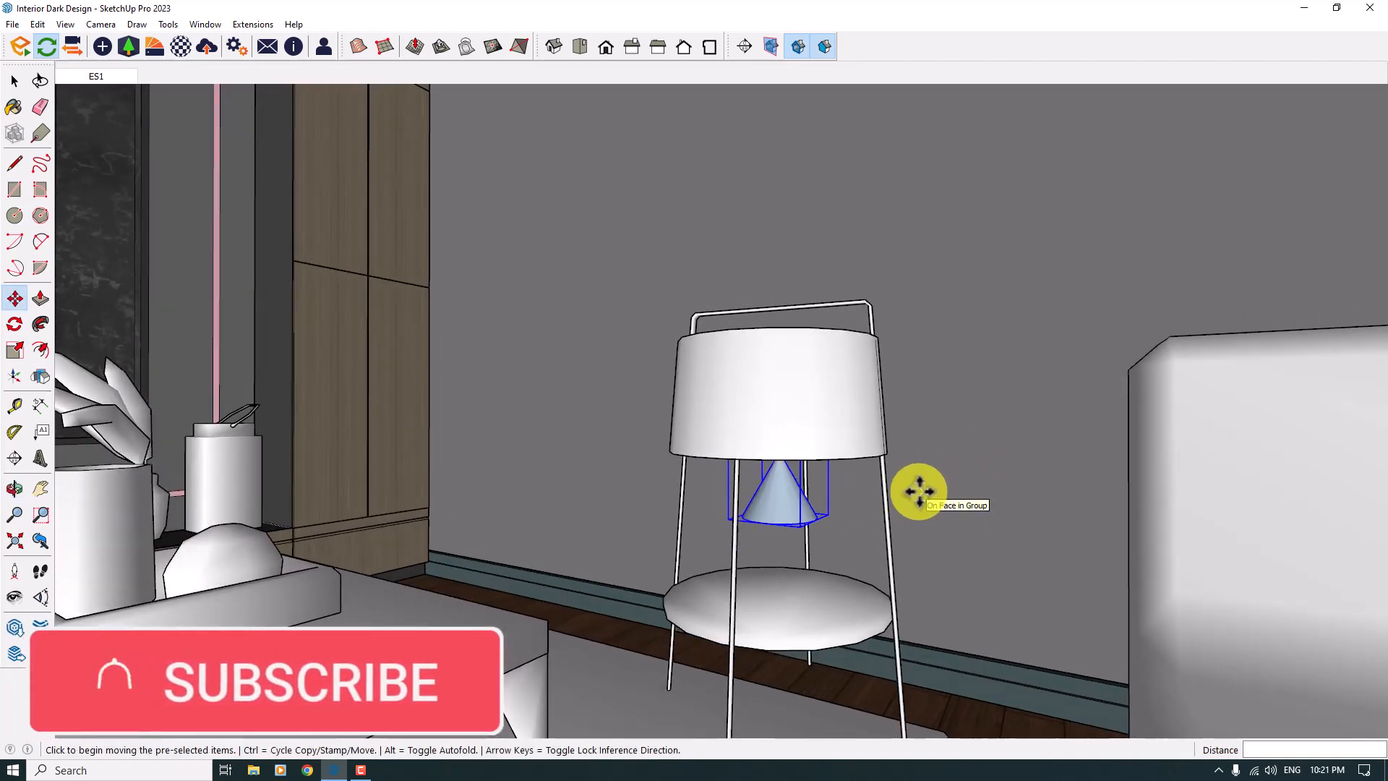
{"action": "type", "text": "20"}
{"action": "key", "text": "Return"}
Copy the spot light about 26 cm upward to the top of the lampshade and flip the copy to point up
{"action": "left_click", "coordinate": [921, 490]}
{"action": "key", "text": "ctrl"}
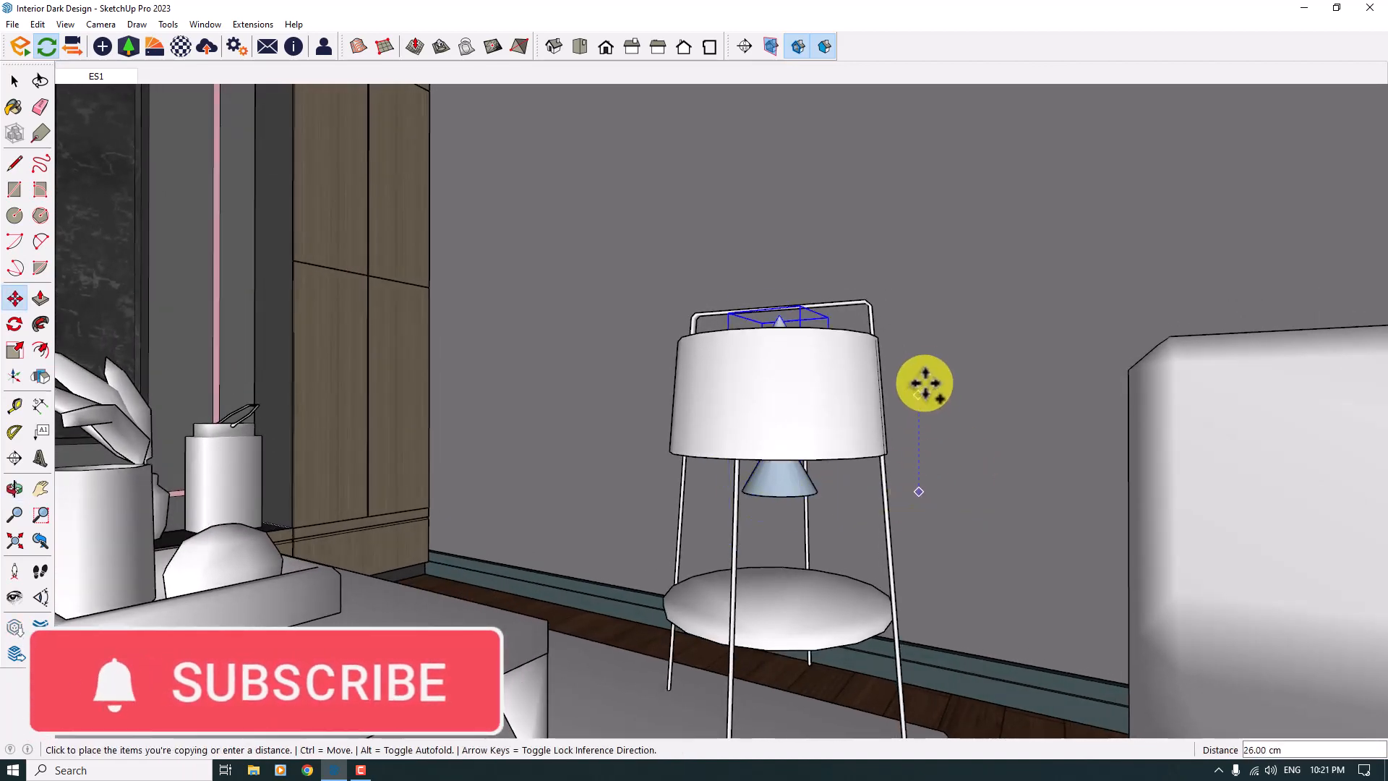
{"action": "left_click", "coordinate": [37, 376]}
{"action": "middle_click_drag", "start_coordinate": [341, 401], "coordinate": [683, 389]}
{"action": "left_click", "coordinate": [683, 389]}
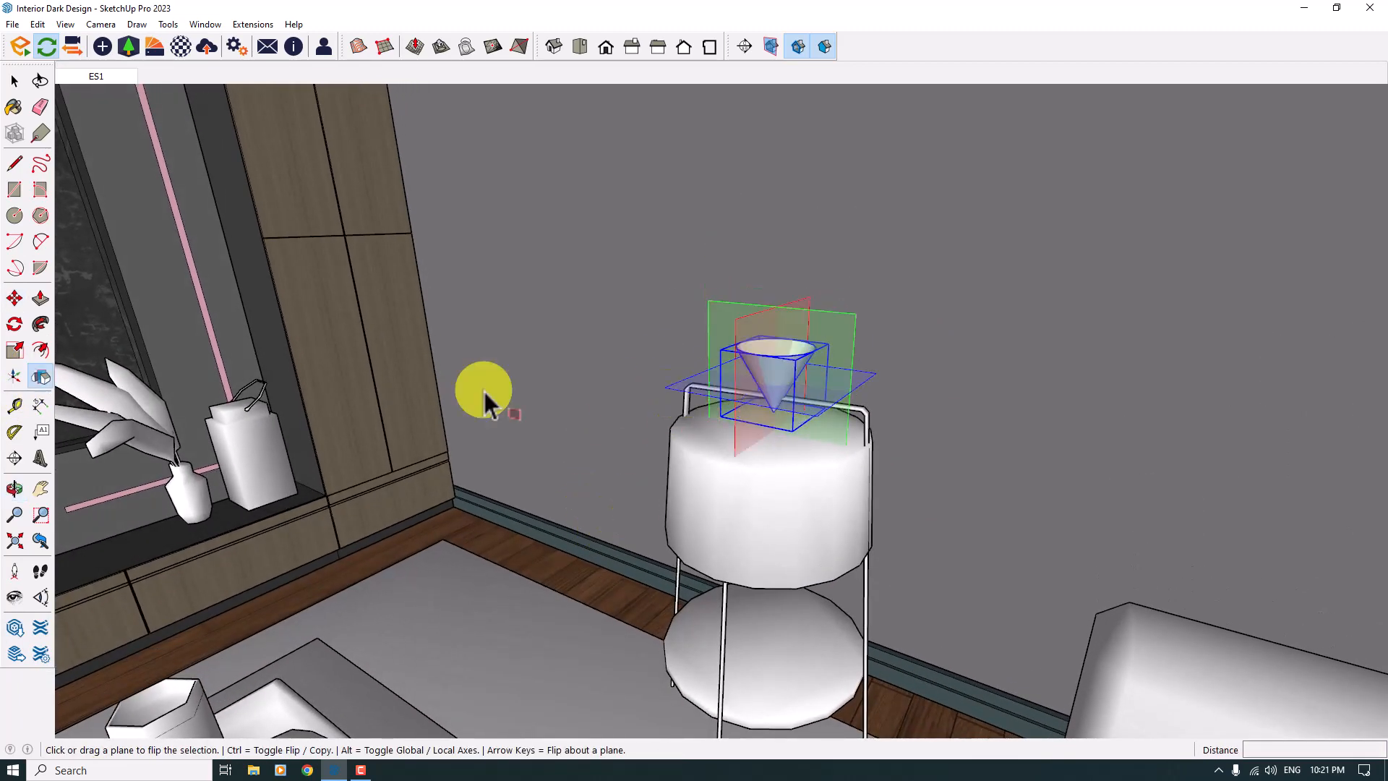
Lower the upward-facing spot light vertically so that its cone sits partly inside the top of the lampshade
{"action": "left_click", "coordinate": [16, 299]}
{"action": "middle_click_drag", "start_coordinate": [933, 430], "coordinate": [943, 310]}
{"action": "left_click", "coordinate": [975, 293]}
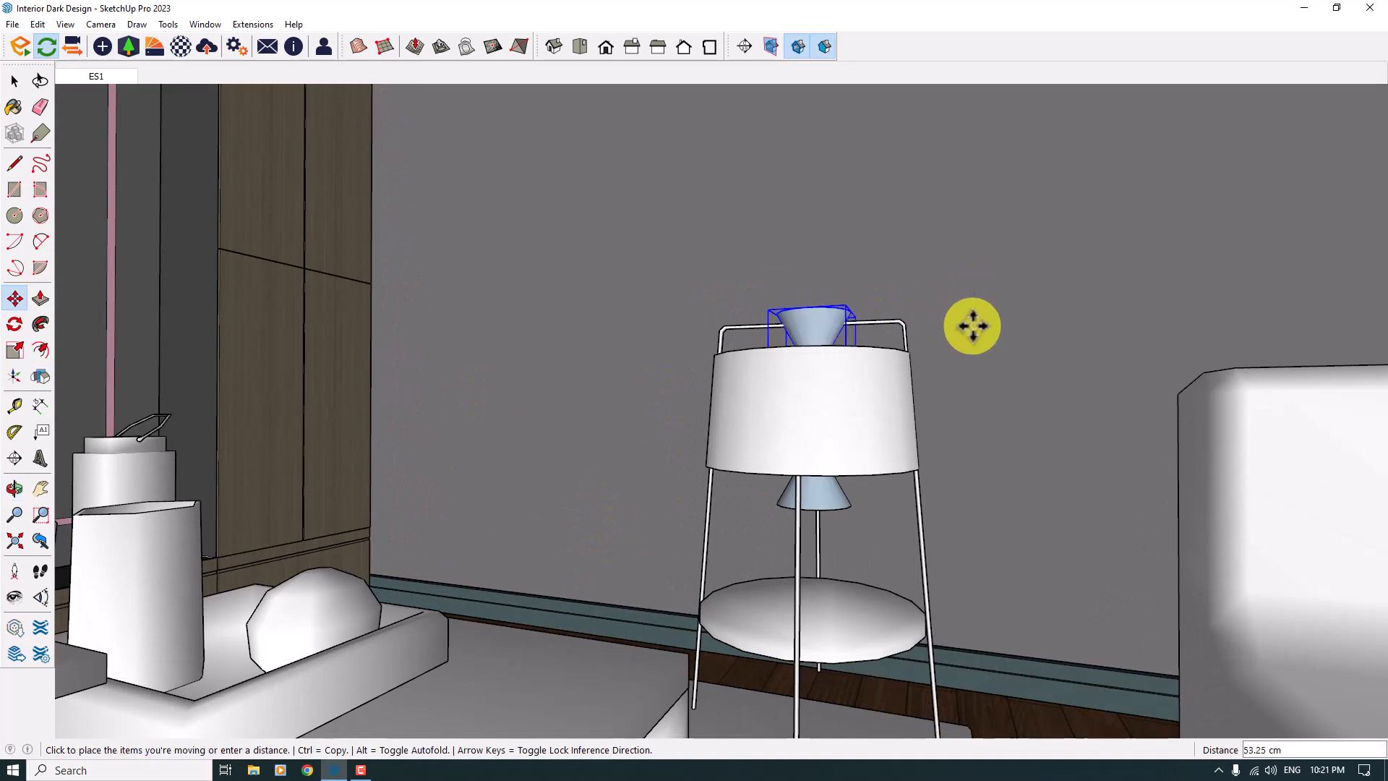
{"action": "left_click", "coordinate": [982, 340]}
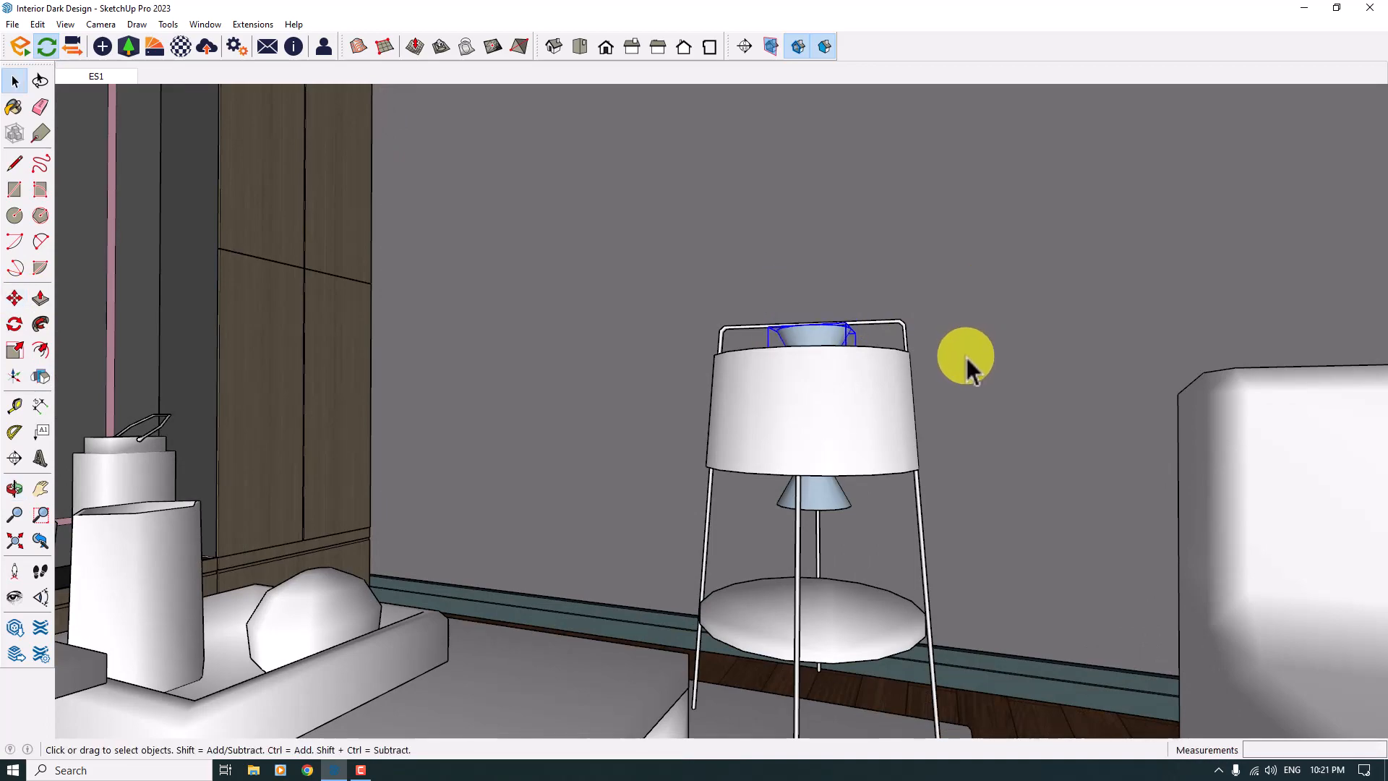
Examine the gold downlights and the pink light strips around the TV wall
{"action": "middle_click_drag", "start_coordinate": [967, 366], "coordinate": [685, 538]}
{"action": "scroll", "coordinate": [720, 434], "scroll_direction": "down", "scroll_amount": 5}
{"action": "middle_click_drag", "start_coordinate": [719, 452], "coordinate": [731, 542]}
{"action": "scroll", "coordinate": [721, 184], "scroll_direction": "up", "scroll_amount": 5}
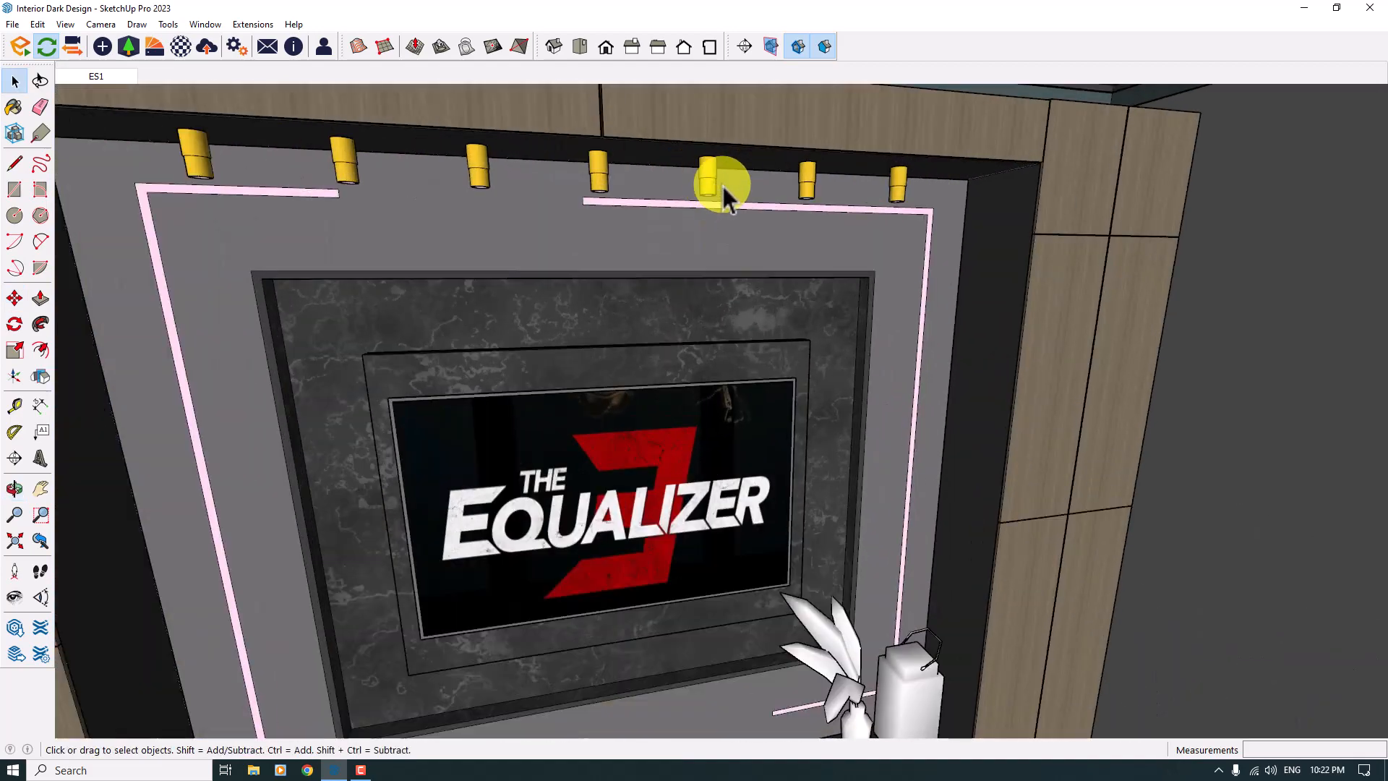
{"action": "middle_click_drag", "start_coordinate": [722, 183], "coordinate": [829, 297]}
{"action": "scroll", "coordinate": [480, 319], "scroll_direction": "up", "scroll_amount": 3}
{"action": "middle_click_drag", "start_coordinate": [480, 319], "coordinate": [443, 174]}
{"action": "scroll", "coordinate": [1007, 345], "scroll_direction": "up", "scroll_amount": 3}
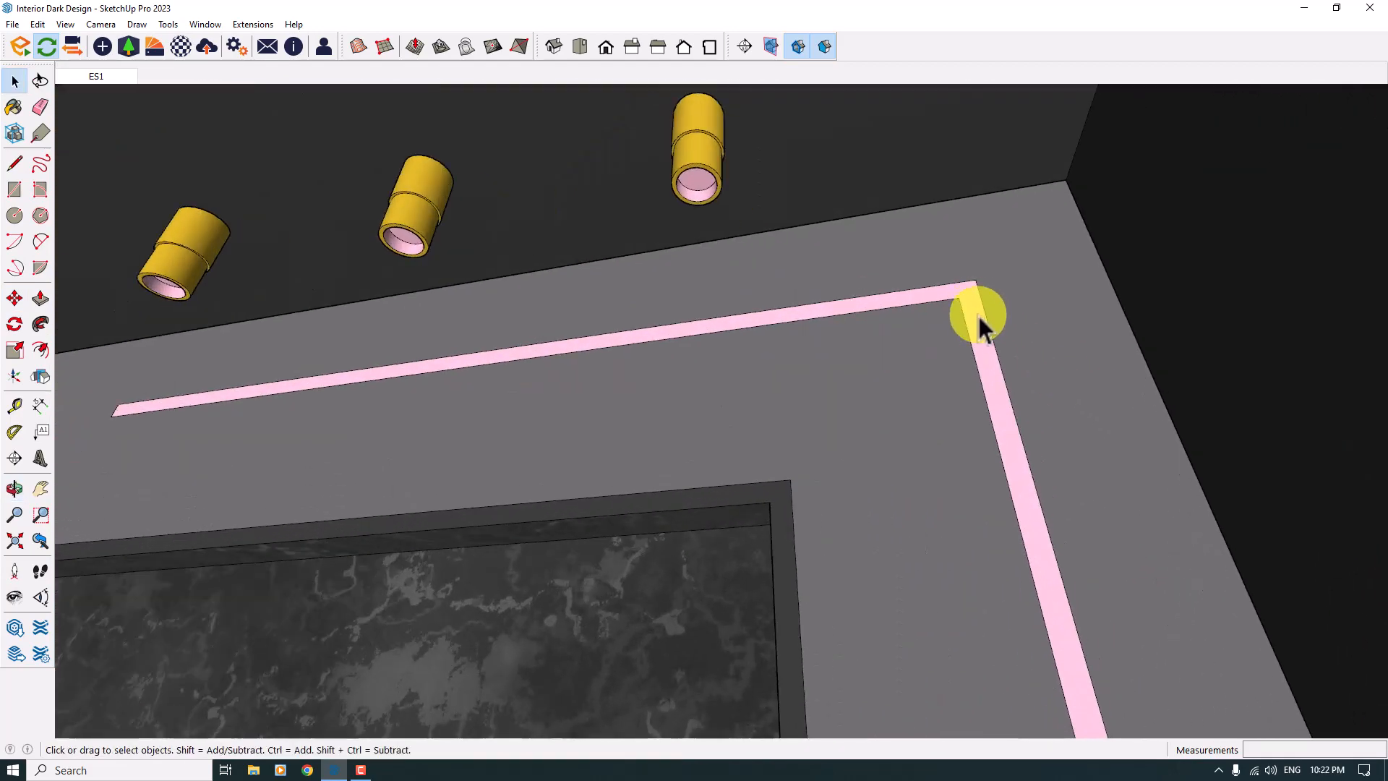
Examine the layered marble panels behind the TV and the gaps between them
{"action": "scroll", "coordinate": [766, 311], "scroll_direction": "down", "scroll_amount": 4}
{"action": "middle_click_drag", "start_coordinate": [766, 334], "coordinate": [1018, 563]}
{"action": "middle_click_drag", "start_coordinate": [658, 560], "coordinate": [1193, 434], "text": "shift"}
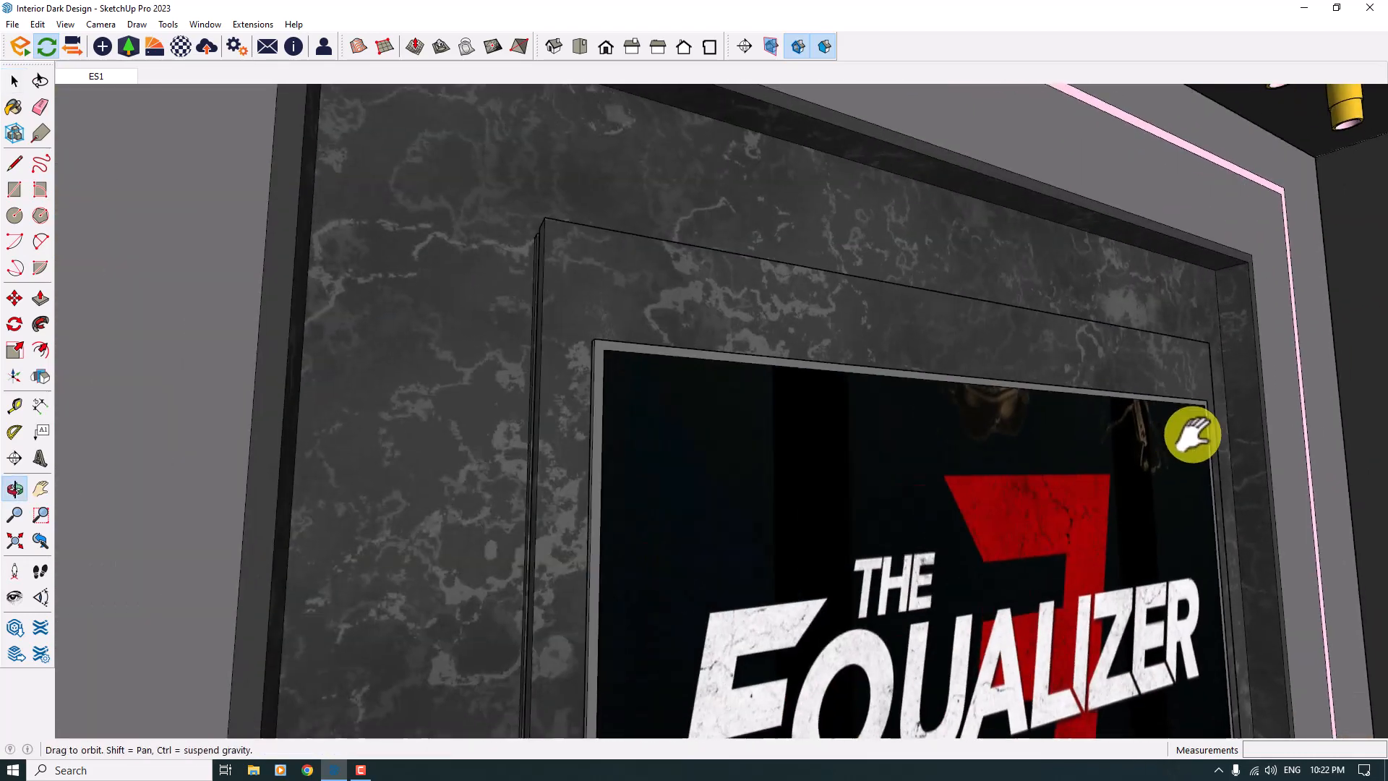
{"action": "scroll", "coordinate": [1057, 422], "scroll_direction": "down", "scroll_amount": 3}
{"action": "scroll", "coordinate": [717, 331], "scroll_direction": "up", "scroll_amount": 4}
{"action": "middle_click_drag", "start_coordinate": [718, 331], "coordinate": [902, 531]}
{"action": "middle_click_drag", "start_coordinate": [722, 239], "coordinate": [697, 461], "text": "shift"}
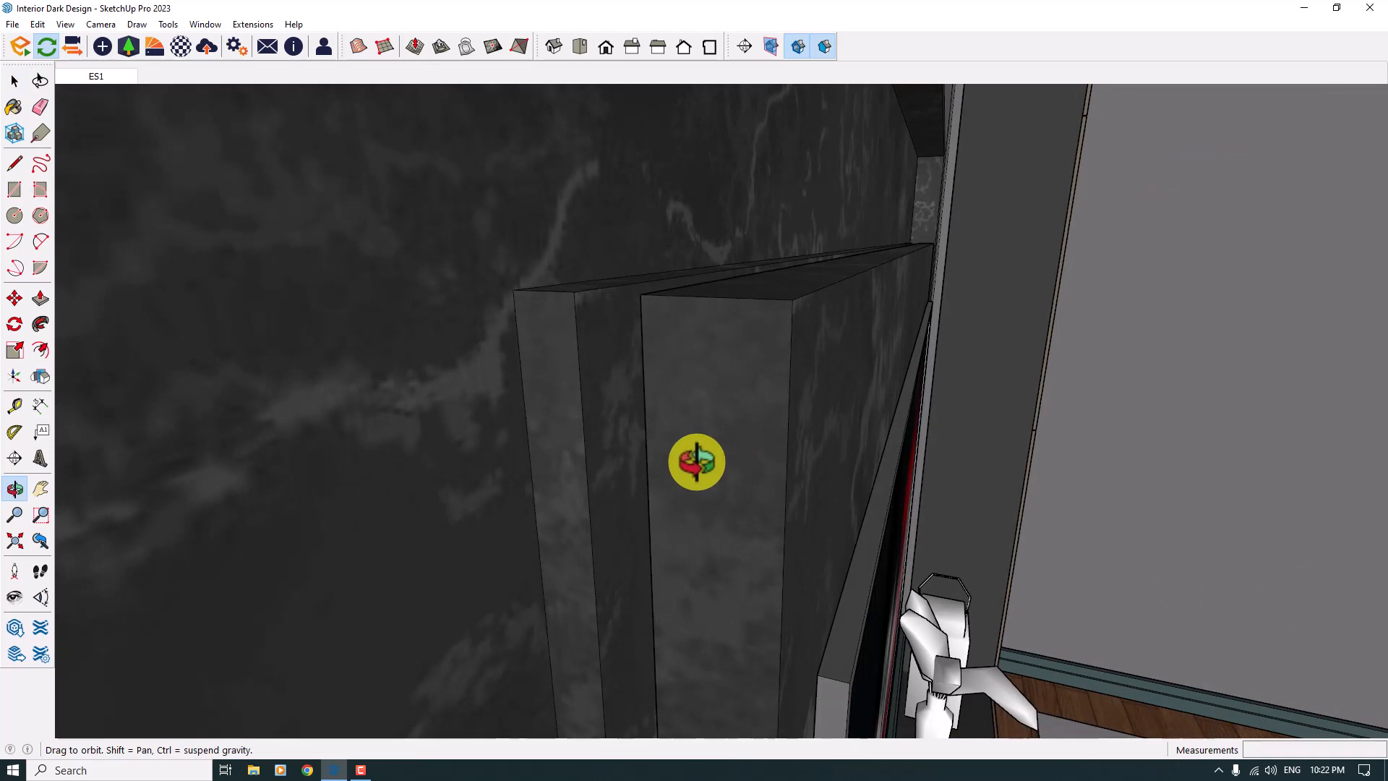
{"action": "middle_click_drag", "start_coordinate": [697, 461], "coordinate": [380, 360]}
{"action": "scroll", "coordinate": [381, 360], "scroll_direction": "down", "scroll_amount": 7}
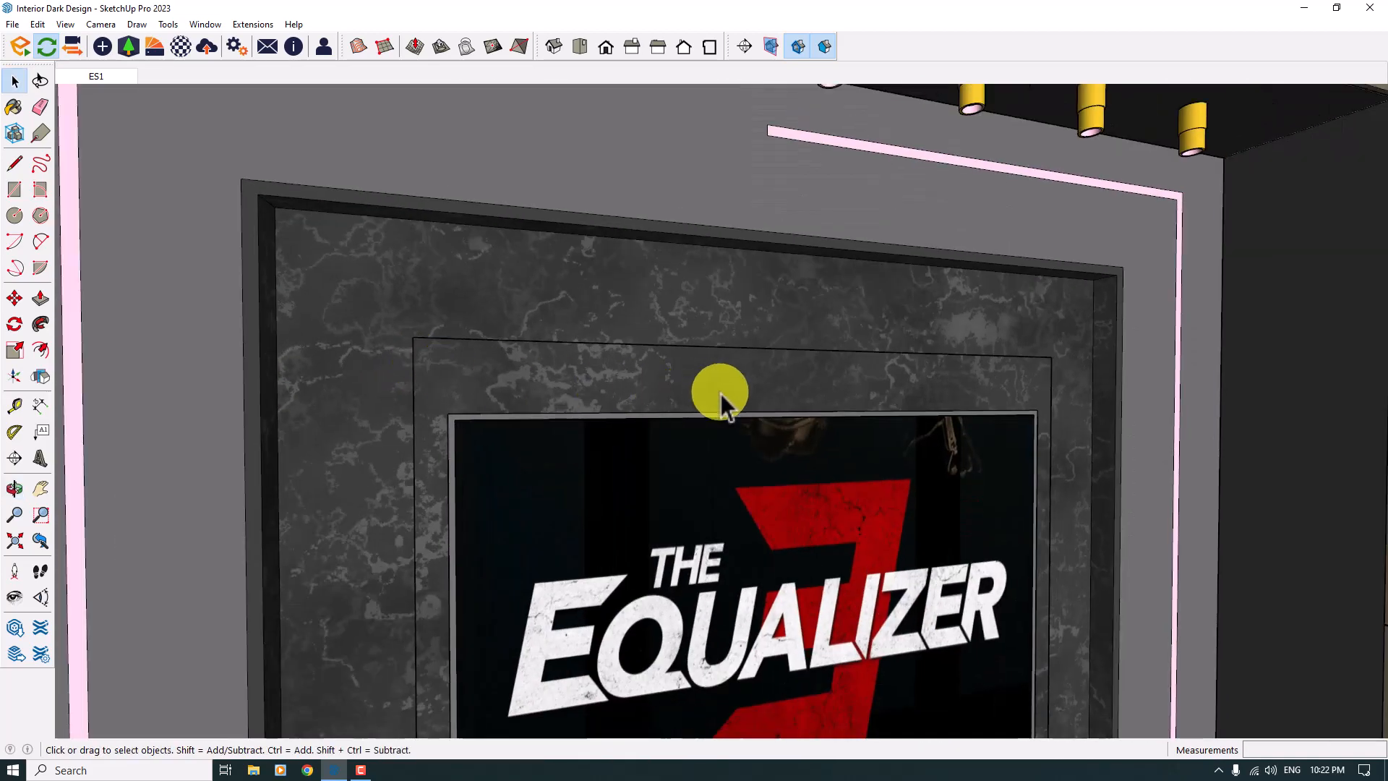
Place an Enscape spot light on the vertical corner edge of the TV recess, aimed straight down along the edge
{"action": "middle_click_drag", "start_coordinate": [953, 429], "coordinate": [58, 323]}
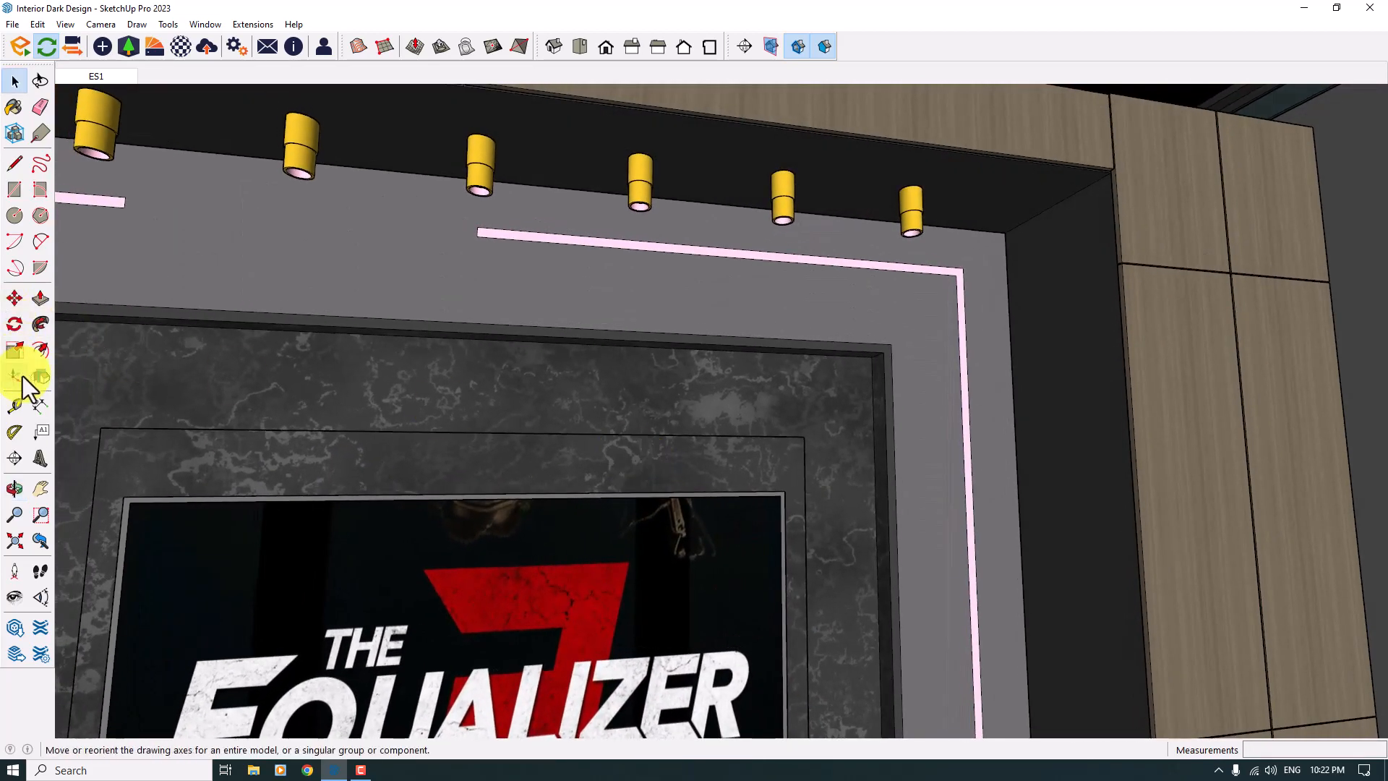
{"action": "left_click", "coordinate": [111, 45]}
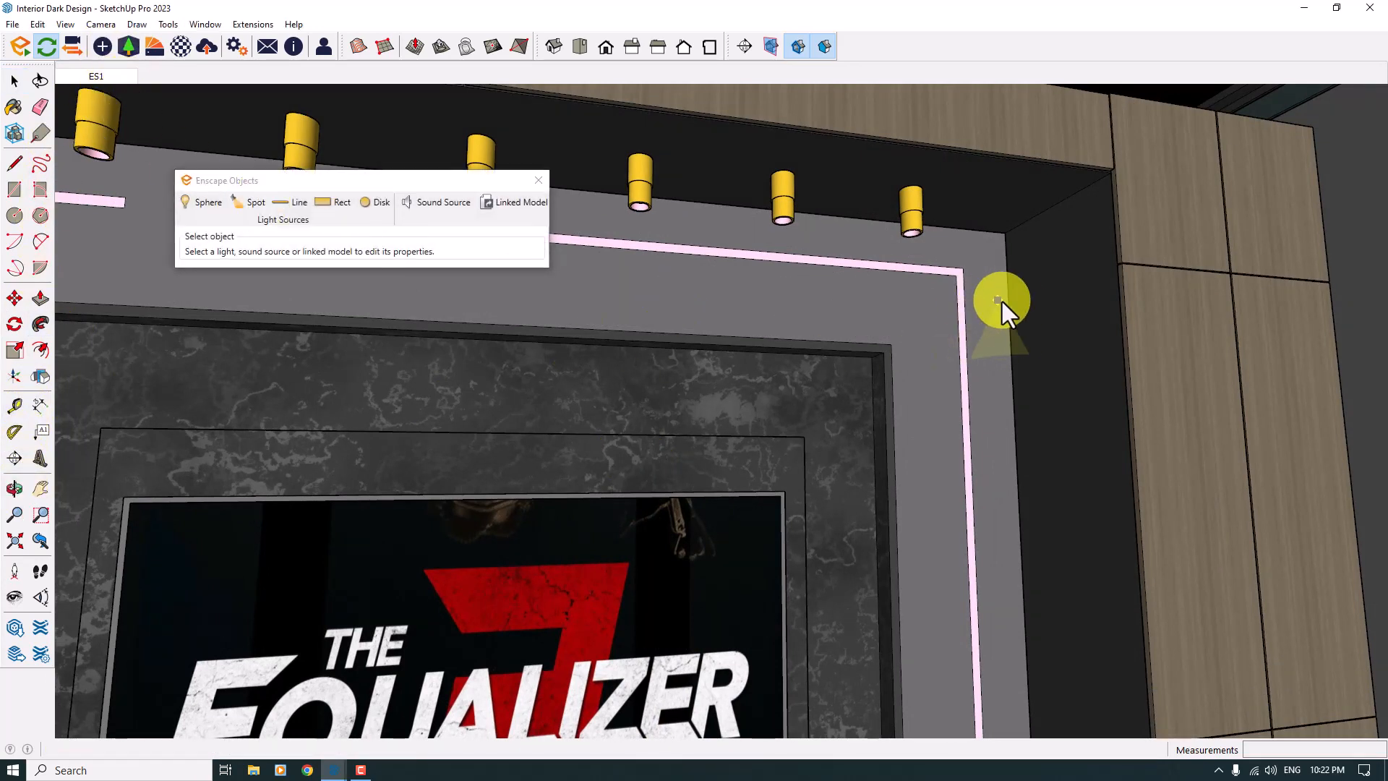
{"action": "left_click", "coordinate": [1010, 302]}
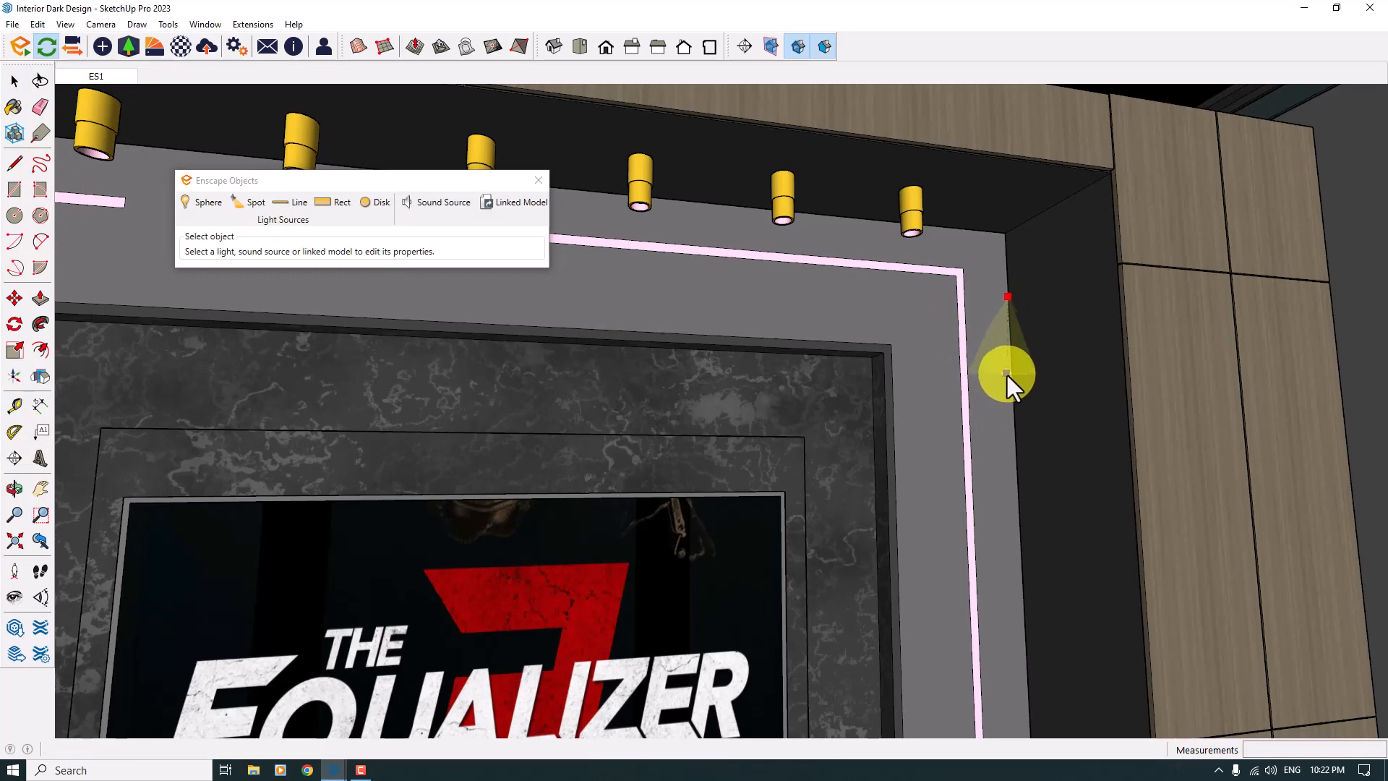
{"action": "left_click", "coordinate": [1007, 341]}
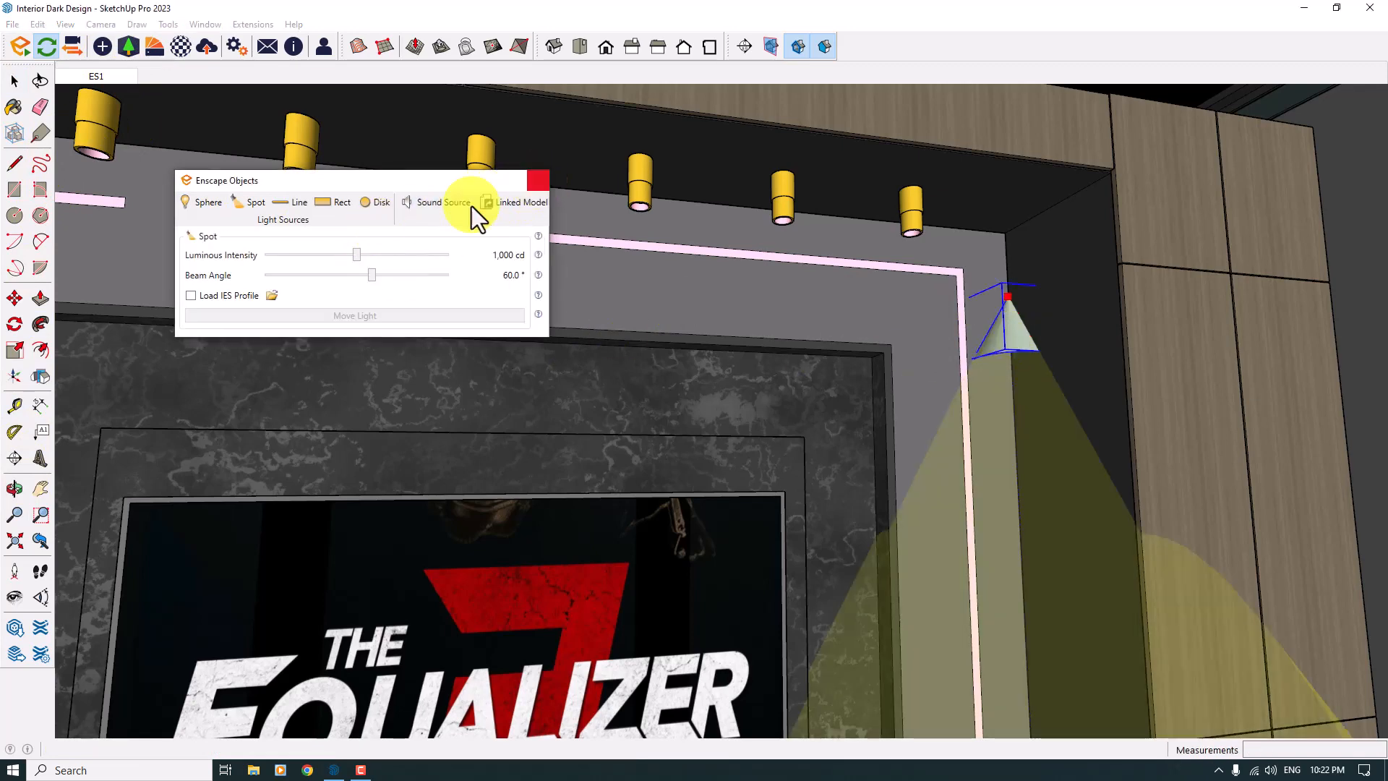
Move the new spot light by its tip away from the recess corner edge toward the nearest gold downlight
{"action": "left_click", "coordinate": [14, 298]}
{"action": "scroll", "coordinate": [898, 316], "scroll_direction": "up", "scroll_amount": 5}
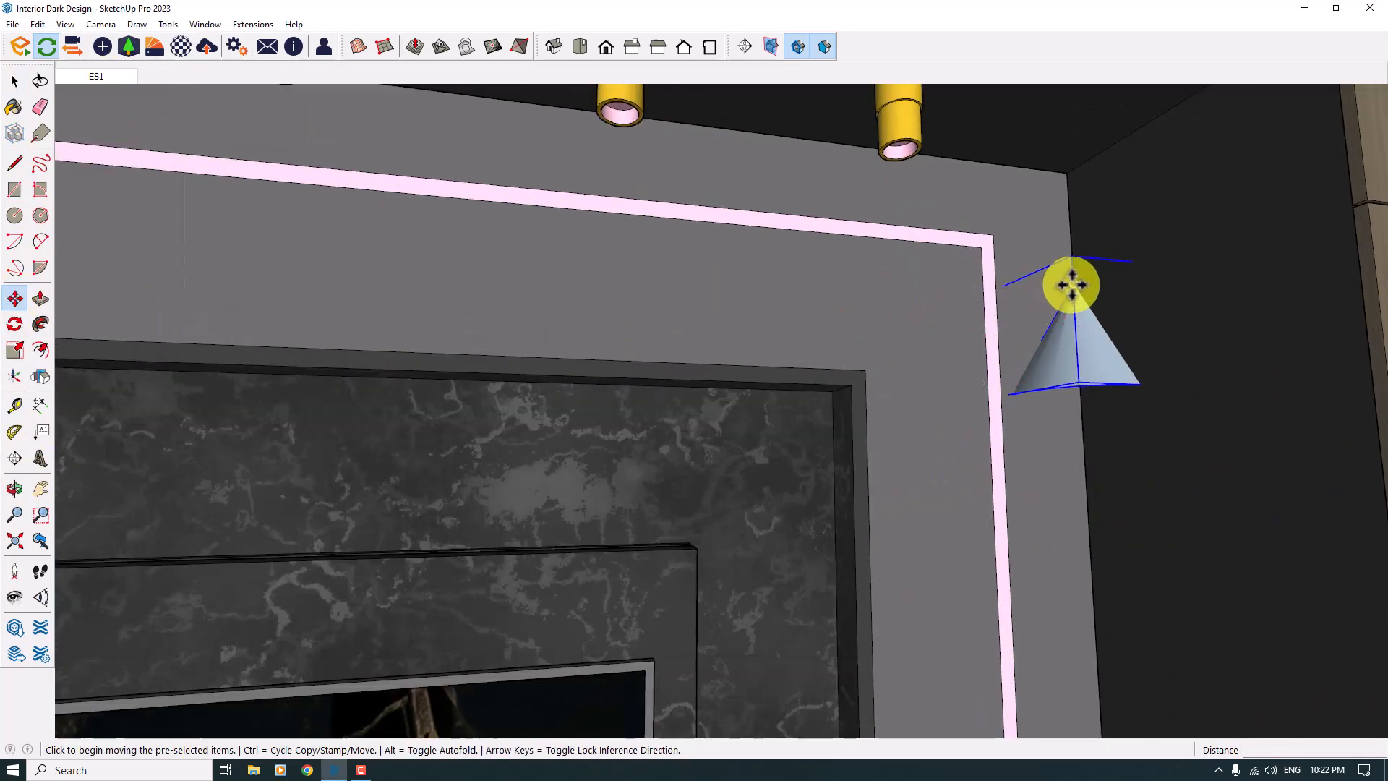
{"action": "left_click", "coordinate": [1072, 285]}
{"action": "middle_click_drag", "start_coordinate": [935, 189], "coordinate": [826, 69]}
{"action": "scroll", "coordinate": [846, 137], "scroll_direction": "up", "scroll_amount": 3}
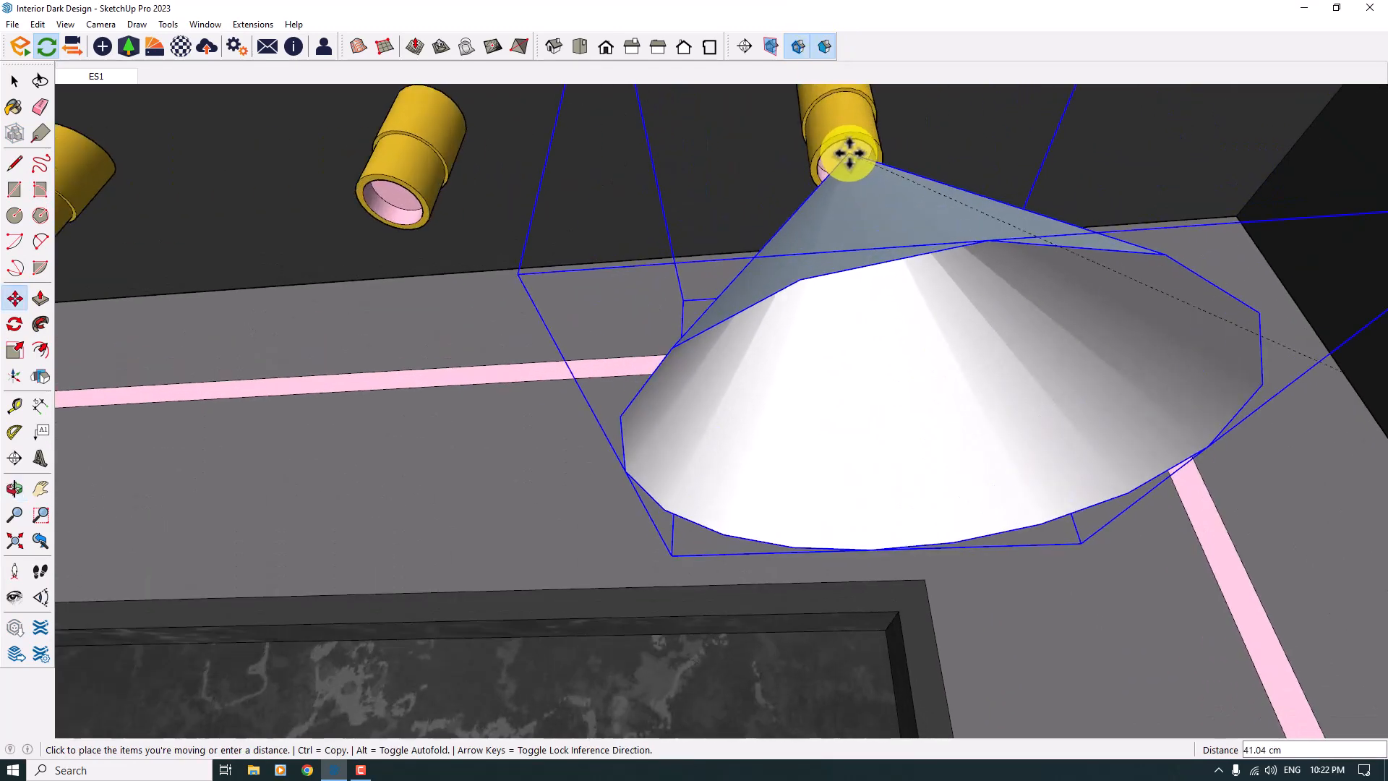
{"action": "scroll", "coordinate": [846, 173], "scroll_direction": "up", "scroll_amount": 4}
{"action": "middle_click_drag", "start_coordinate": [849, 186], "coordinate": [998, 213]}
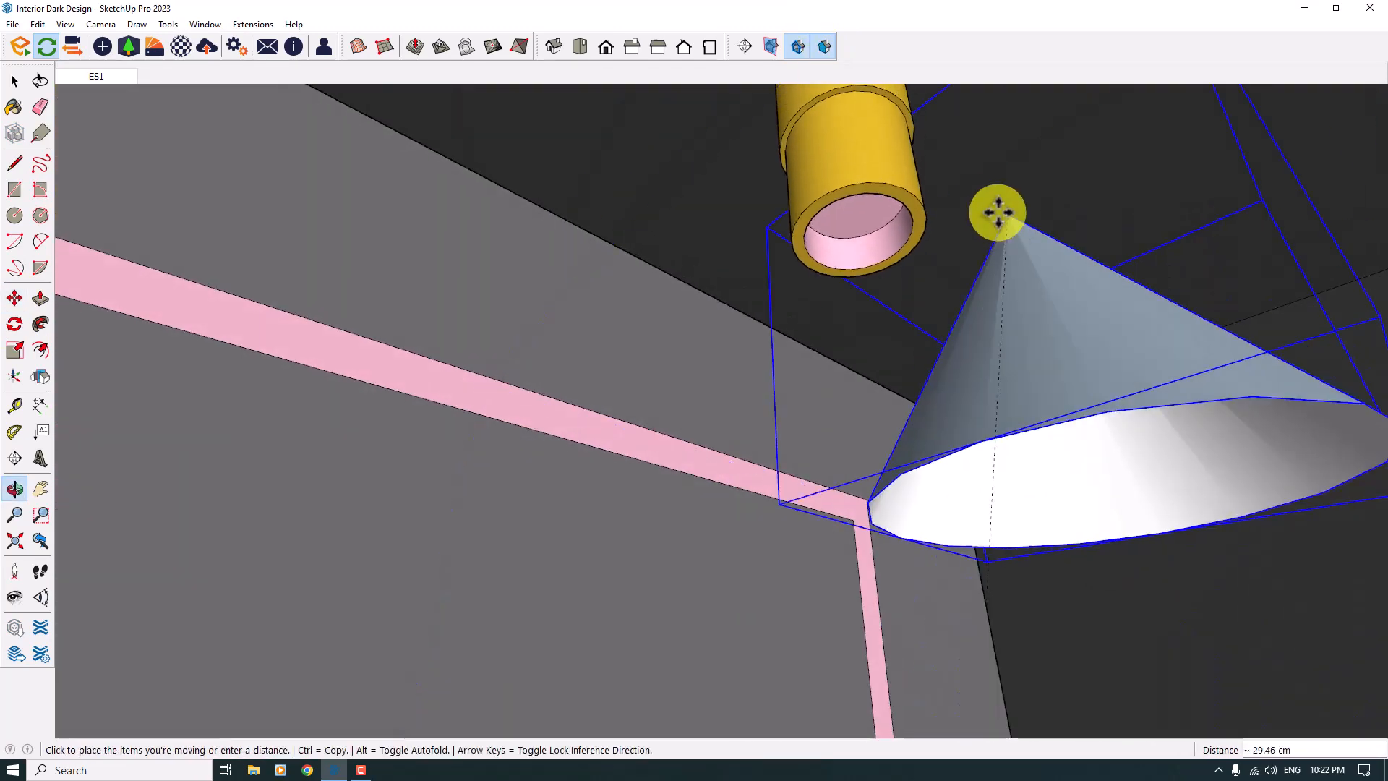
{"action": "key", "text": "Escape"}
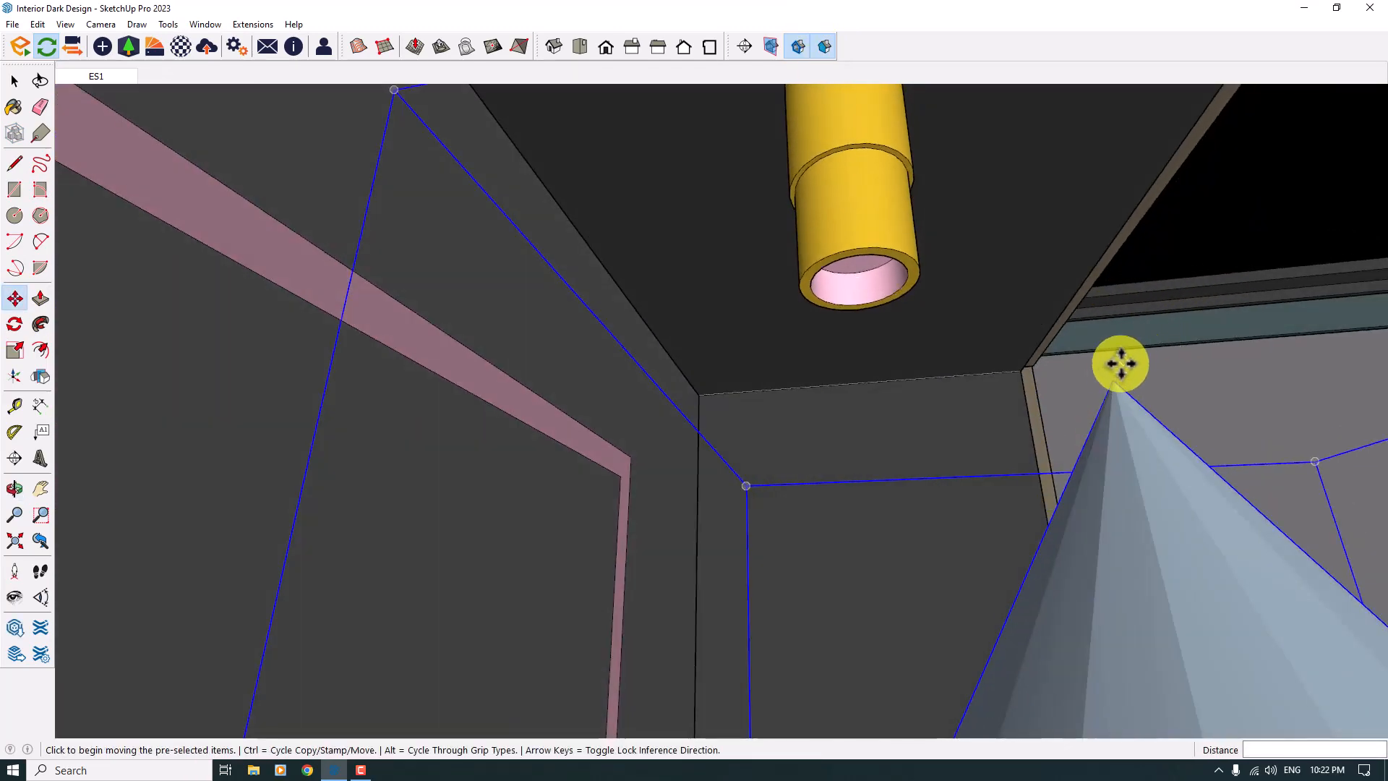
Move the spot light by its tip into the opening of the gold downlight closest to the recess's right side wall
{"action": "left_click", "coordinate": [1116, 383]}
{"action": "middle_click_drag", "start_coordinate": [848, 256], "coordinate": [712, 140]}
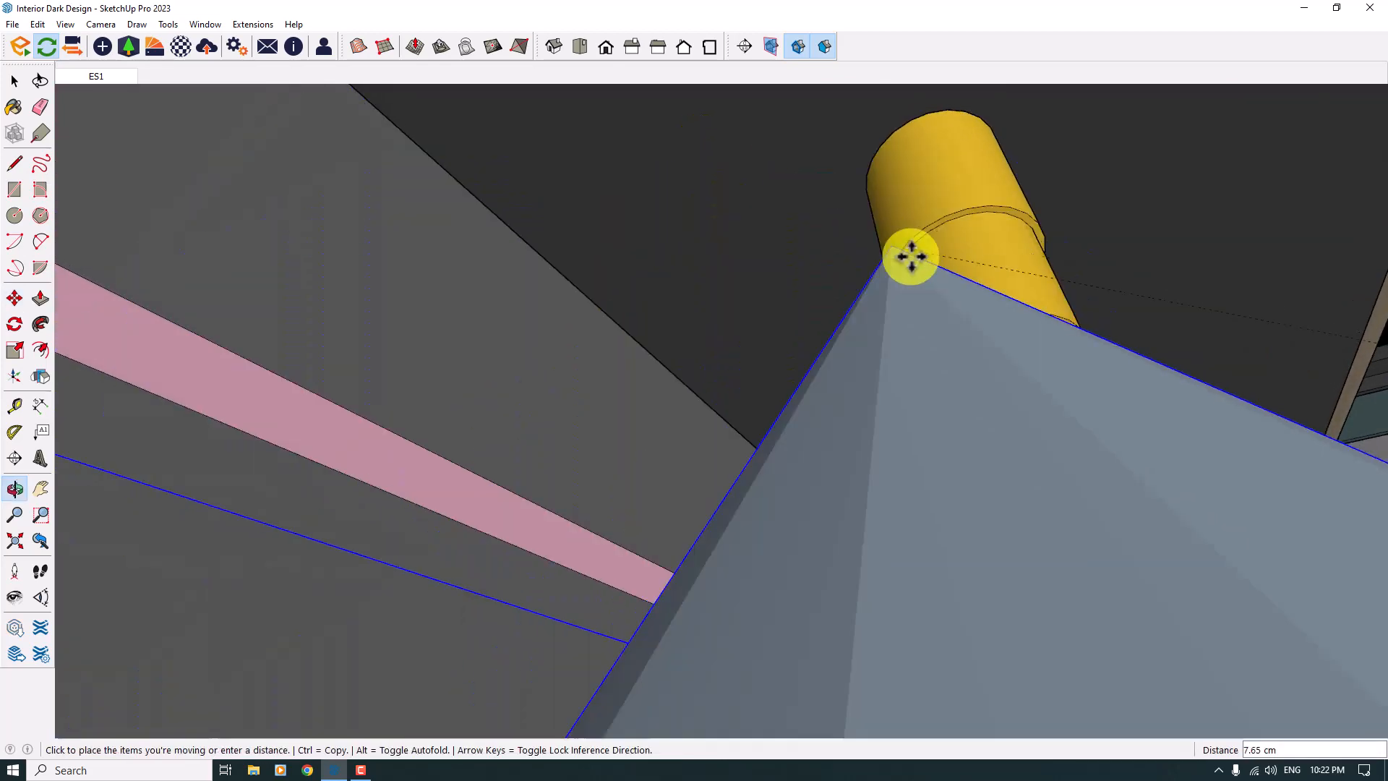
{"action": "scroll", "coordinate": [991, 323], "scroll_direction": "up", "scroll_amount": 4}
{"action": "middle_click_drag", "start_coordinate": [1001, 339], "coordinate": [669, 326]}
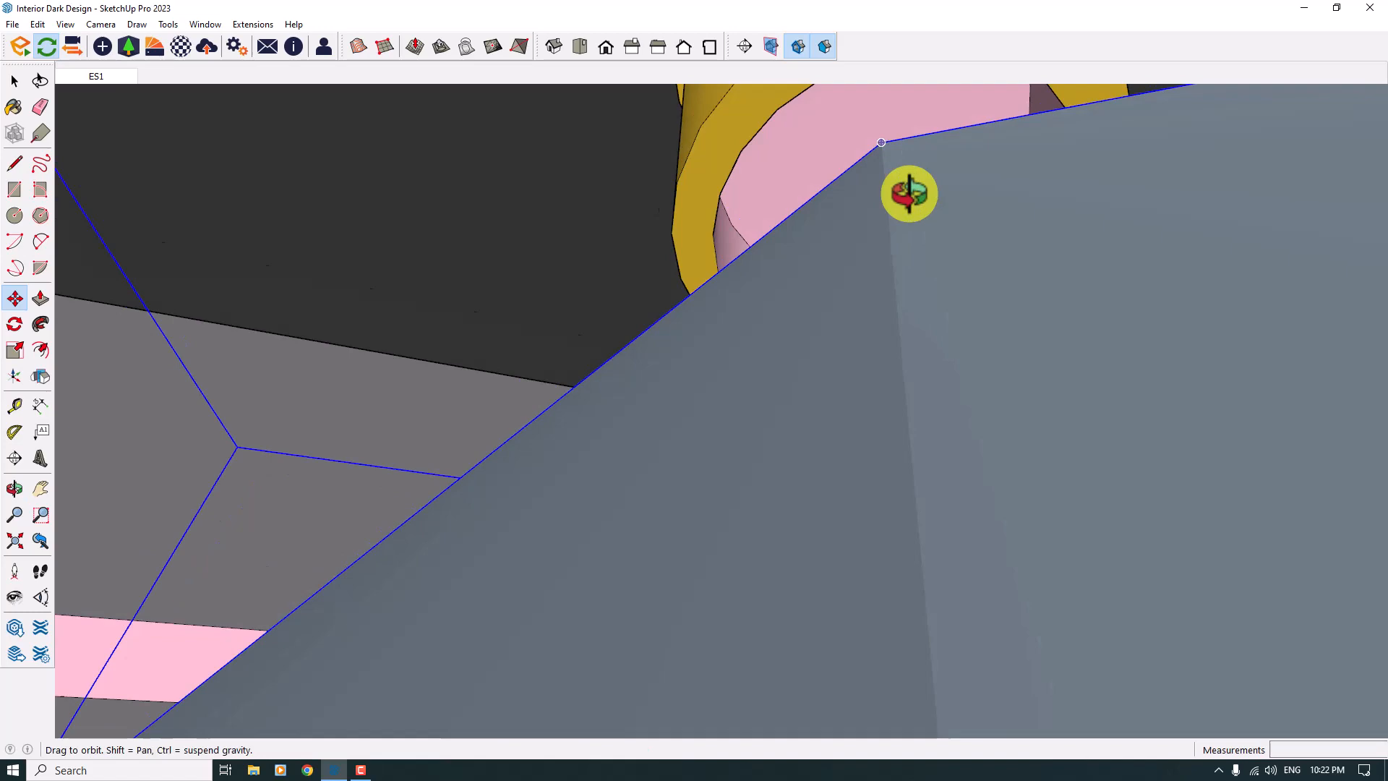
{"action": "middle_click_drag", "start_coordinate": [909, 194], "coordinate": [713, 251]}
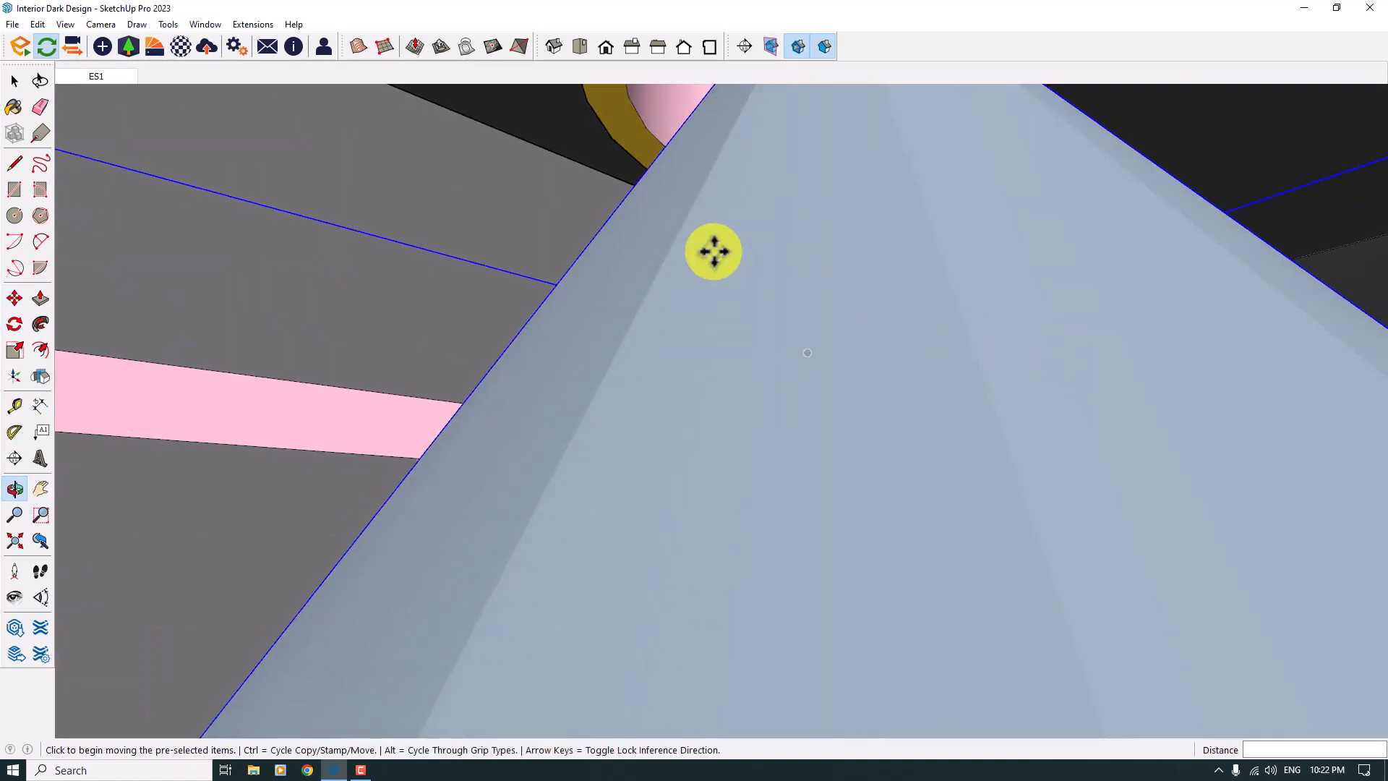
{"action": "scroll", "coordinate": [723, 279], "scroll_direction": "down", "scroll_amount": 10}
{"action": "middle_click_drag", "start_coordinate": [868, 265], "coordinate": [567, 366]}
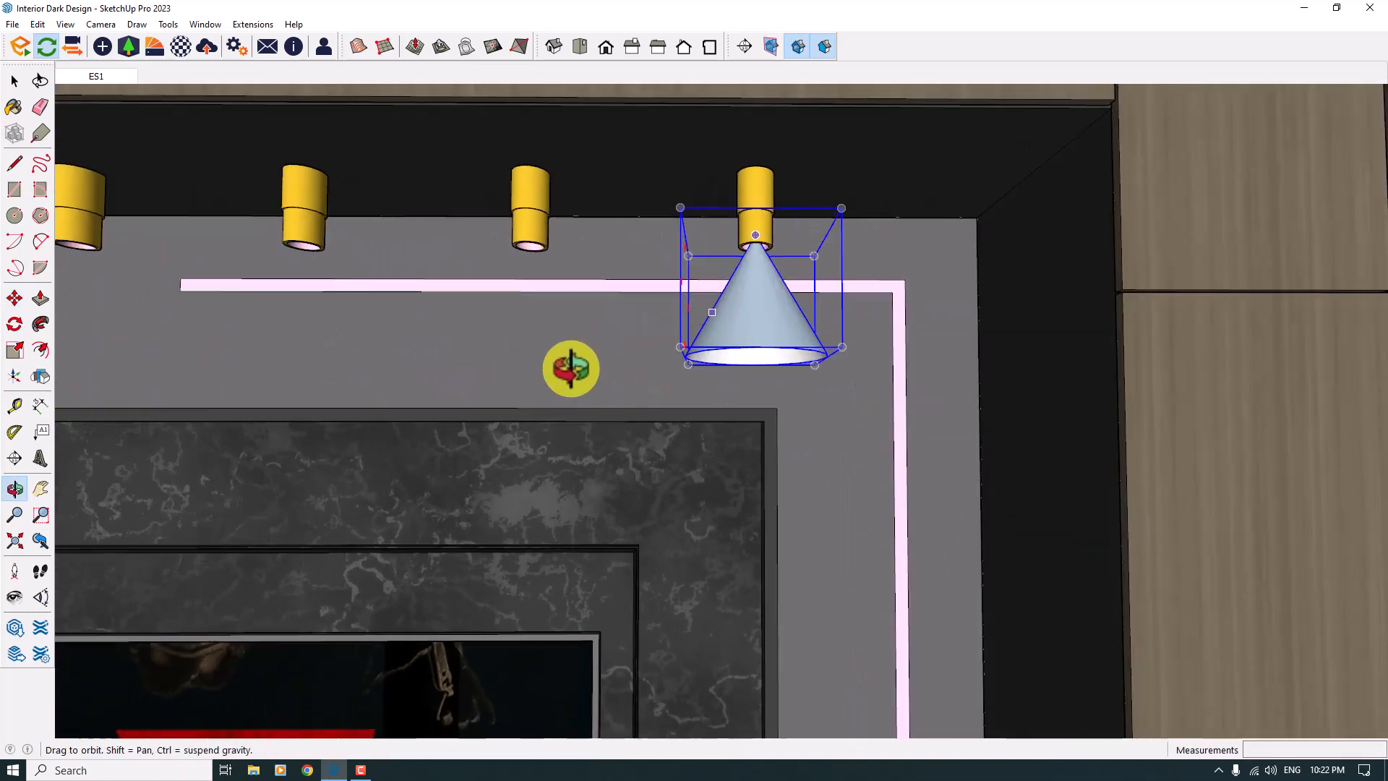
{"action": "scroll", "coordinate": [759, 381], "scroll_direction": "down", "scroll_amount": 5}
Copy the spot light about 28.23 cm along the wall to the next downlight and repeat it as a 6x array
{"action": "left_click", "coordinate": [770, 377]}
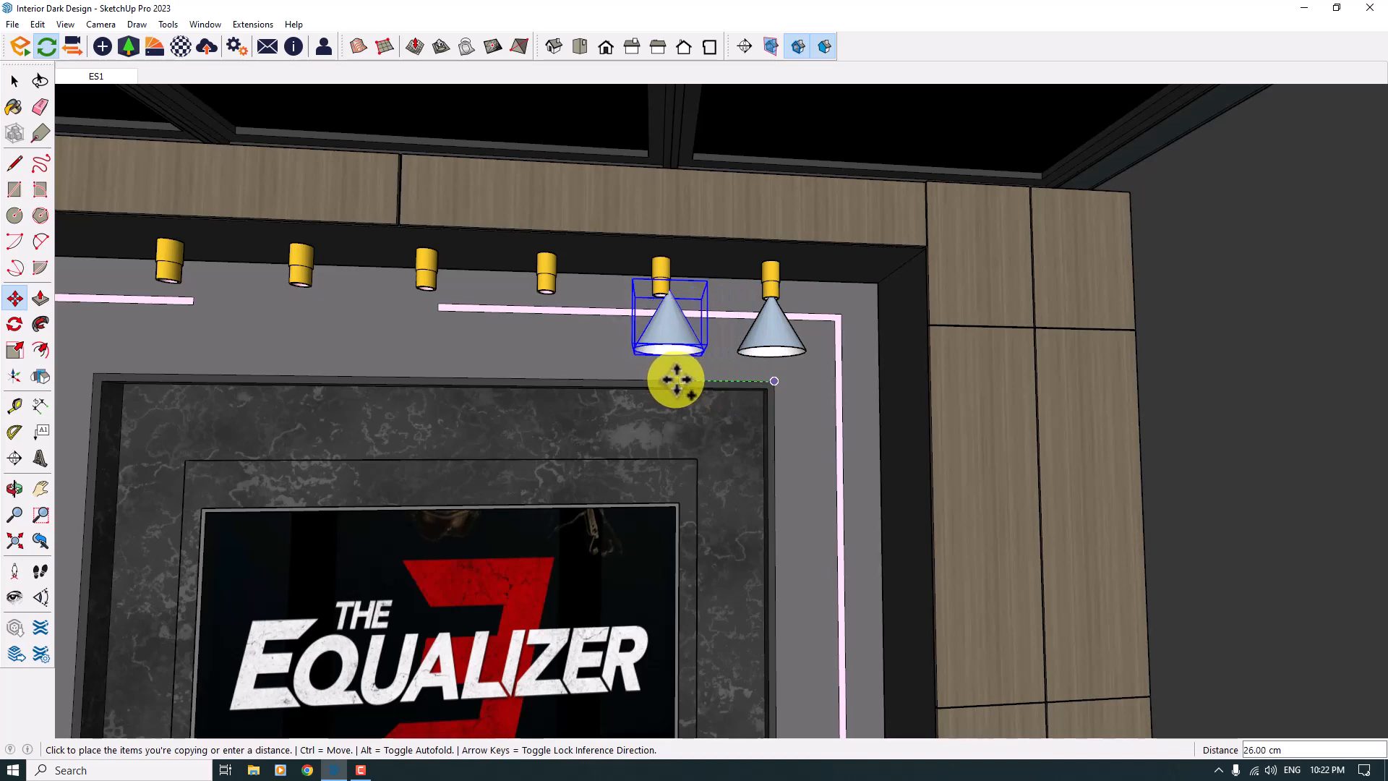
{"action": "scroll", "coordinate": [674, 379], "scroll_direction": "up", "scroll_amount": 2}
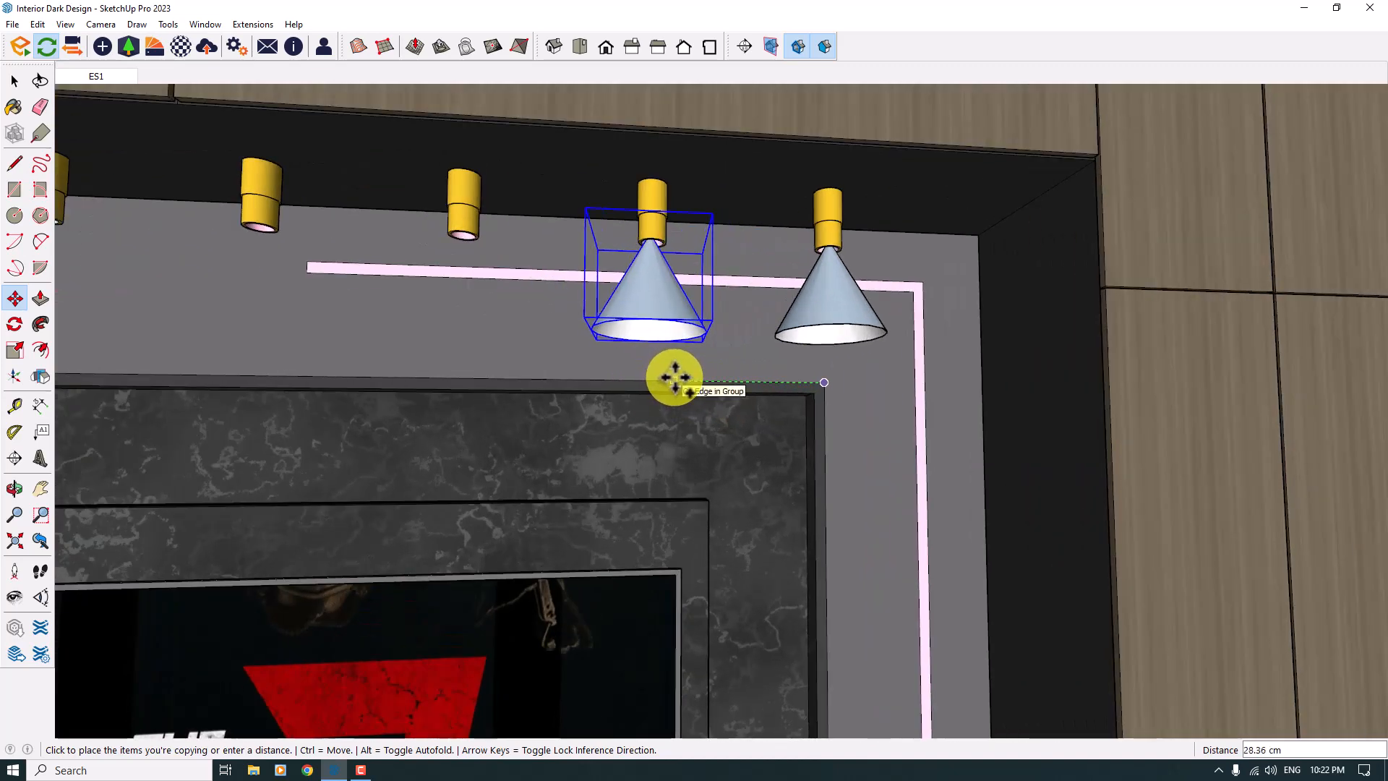
{"action": "scroll", "coordinate": [675, 377], "scroll_direction": "up", "scroll_amount": 1}
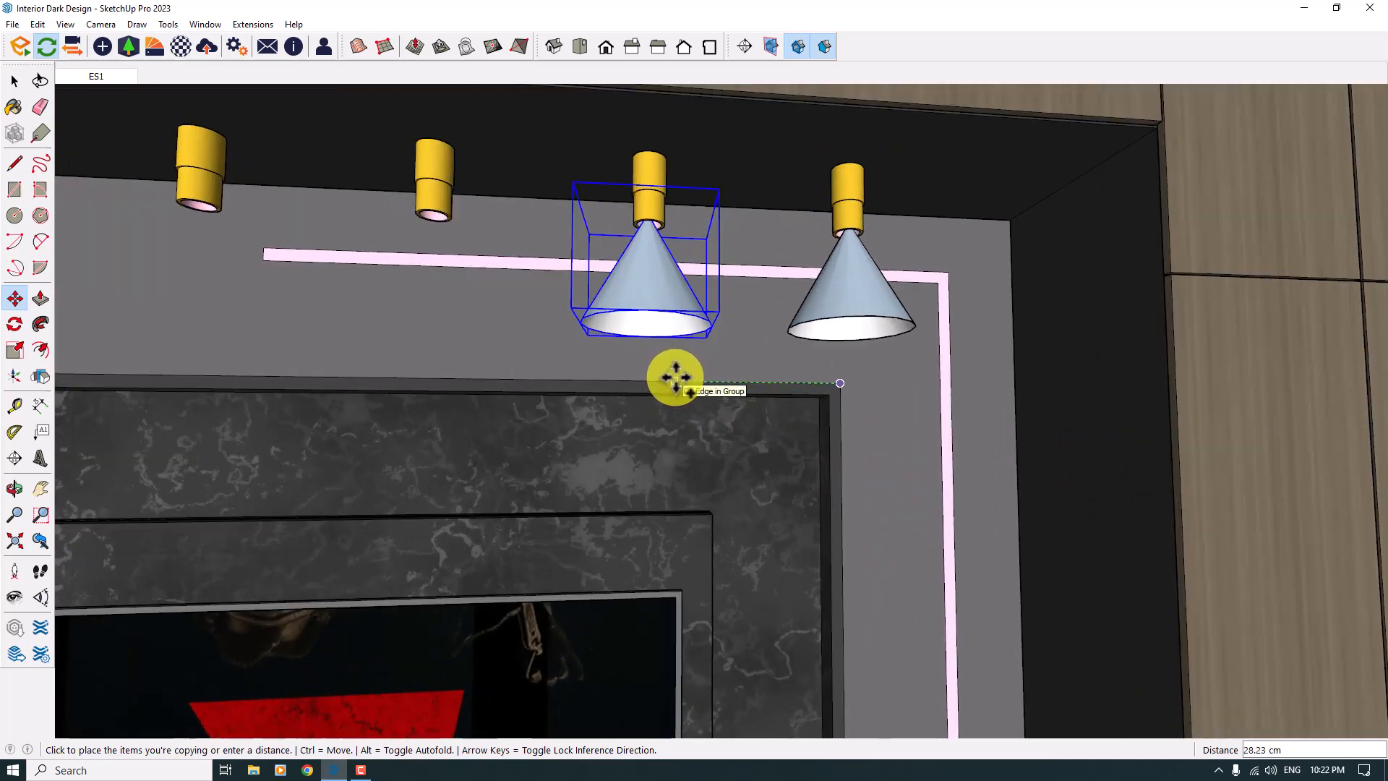
{"action": "left_click", "coordinate": [676, 377]}
{"action": "scroll", "coordinate": [767, 390], "scroll_direction": "down", "scroll_amount": 3}
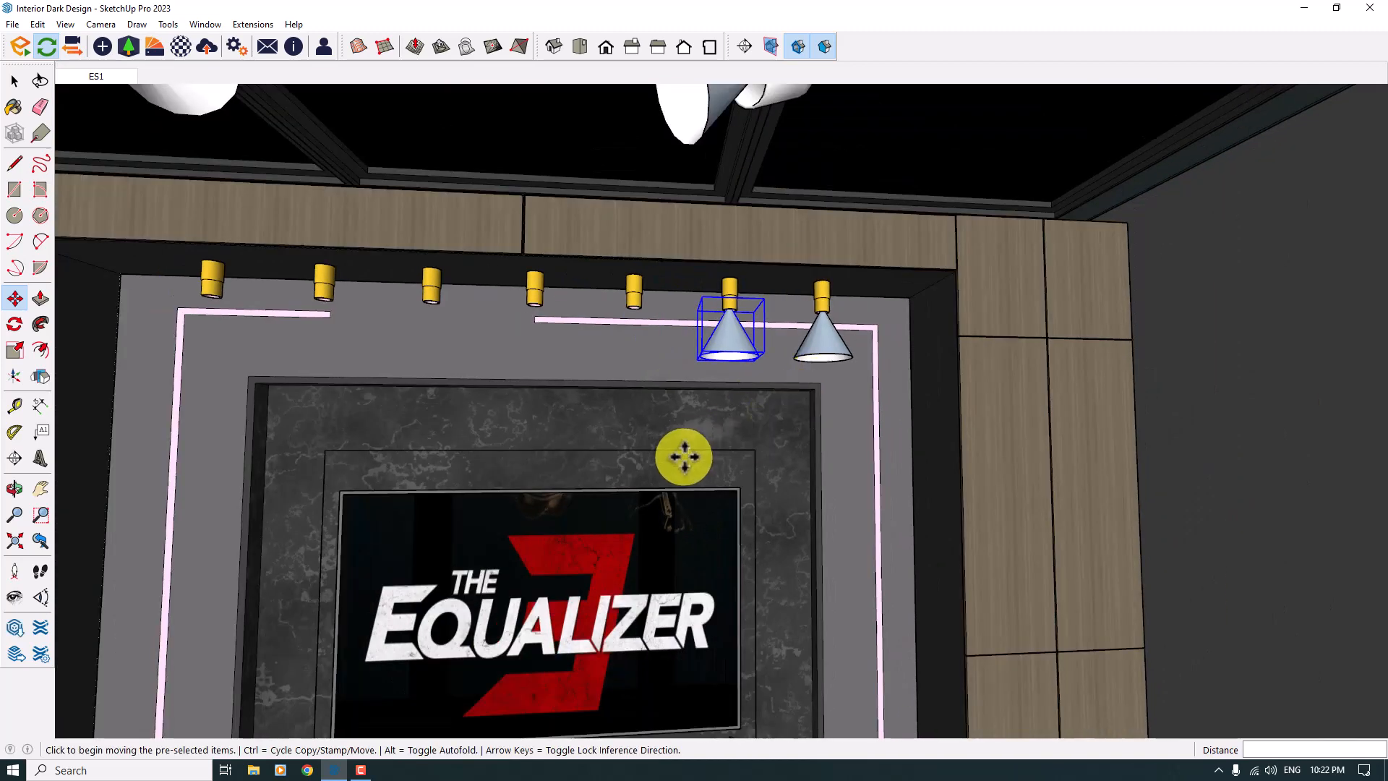
{"action": "type", "text": "6X"}
{"action": "key", "text": "Return"}
{"action": "key", "text": "space"}
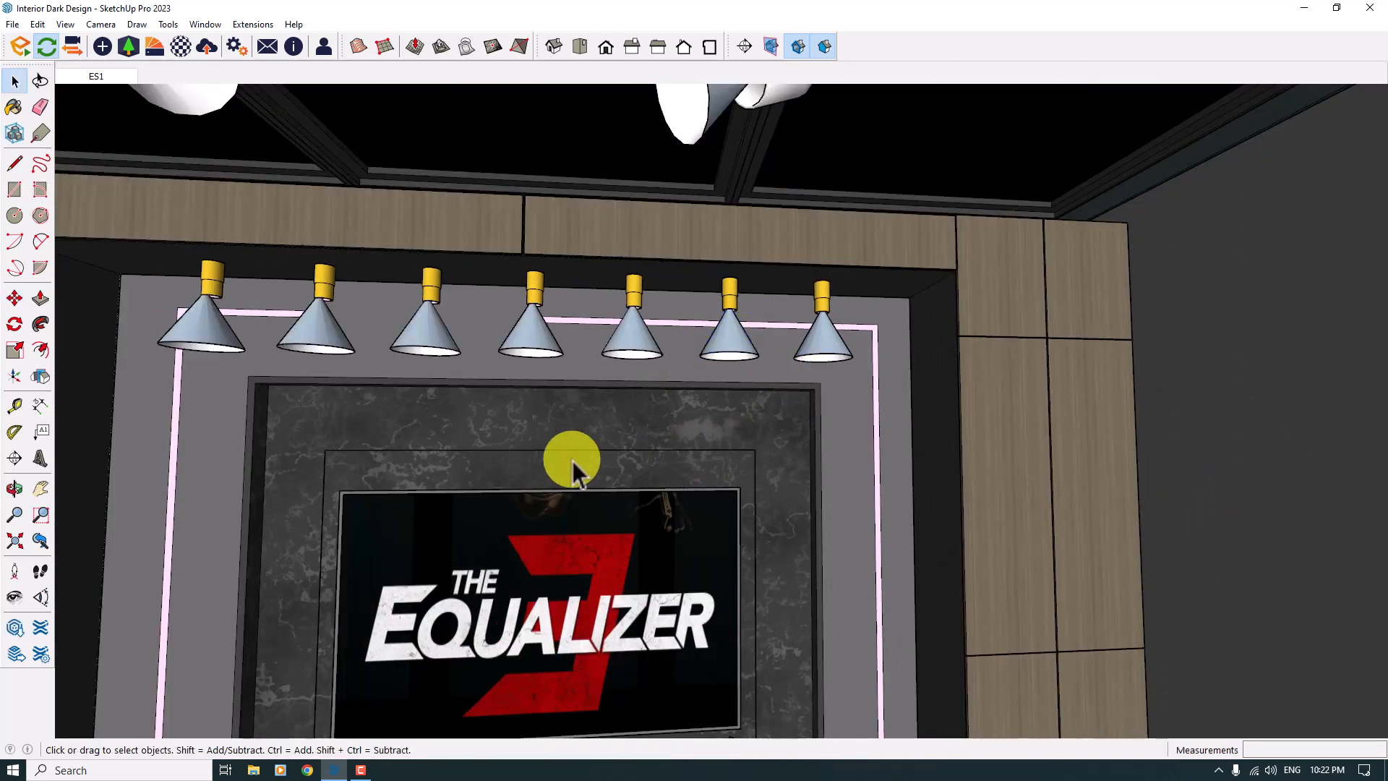
Shift the five leftmost downlight spot lights together slightly along the wall so they line up with their gold fixtures
{"action": "middle_click_drag", "start_coordinate": [571, 462], "coordinate": [717, 422]}
{"action": "left_click", "coordinate": [432, 300], "text": "ctrl"}
{"action": "left_click", "coordinate": [535, 285], "text": "ctrl"}
{"action": "left_click", "coordinate": [644, 290], "text": "ctrl"}
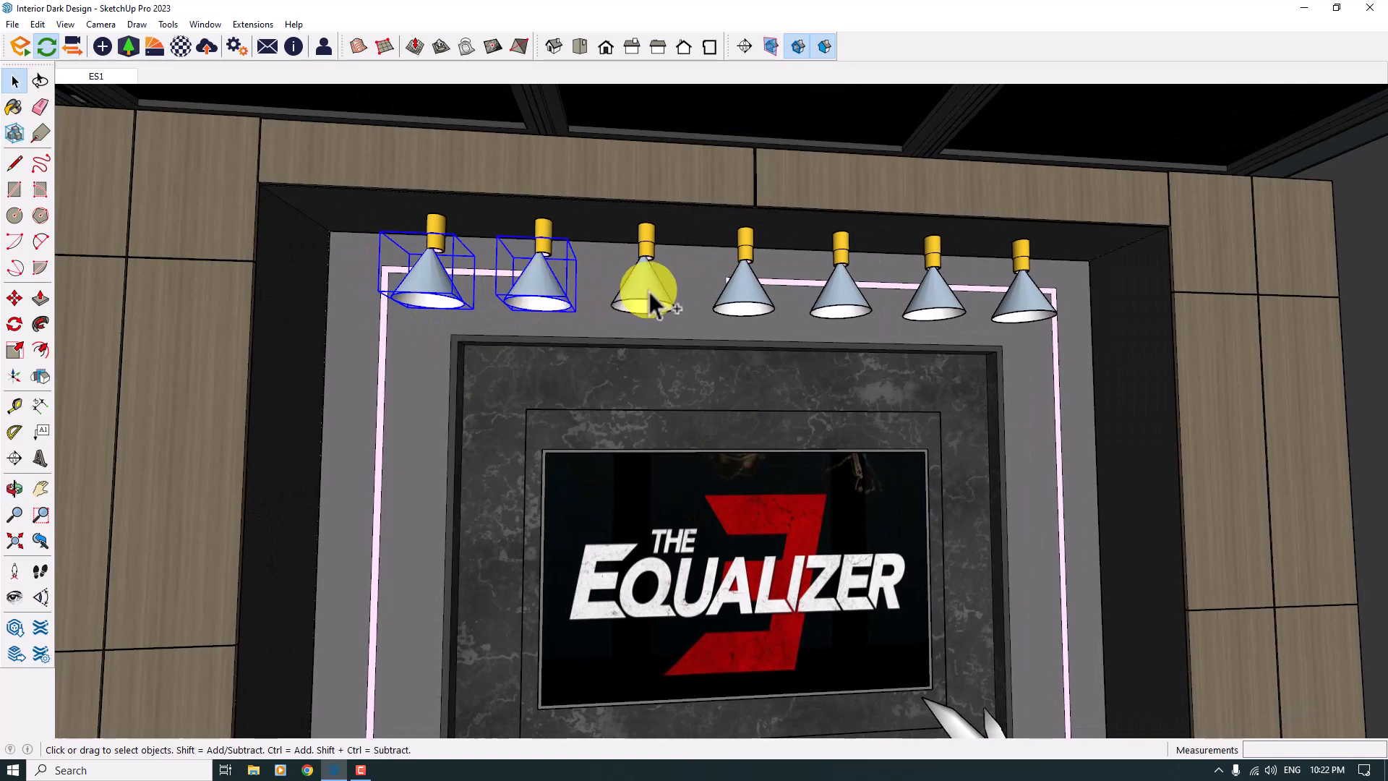
{"action": "left_click", "coordinate": [745, 293], "text": "ctrl"}
{"action": "left_click", "coordinate": [835, 300], "text": "ctrl"}
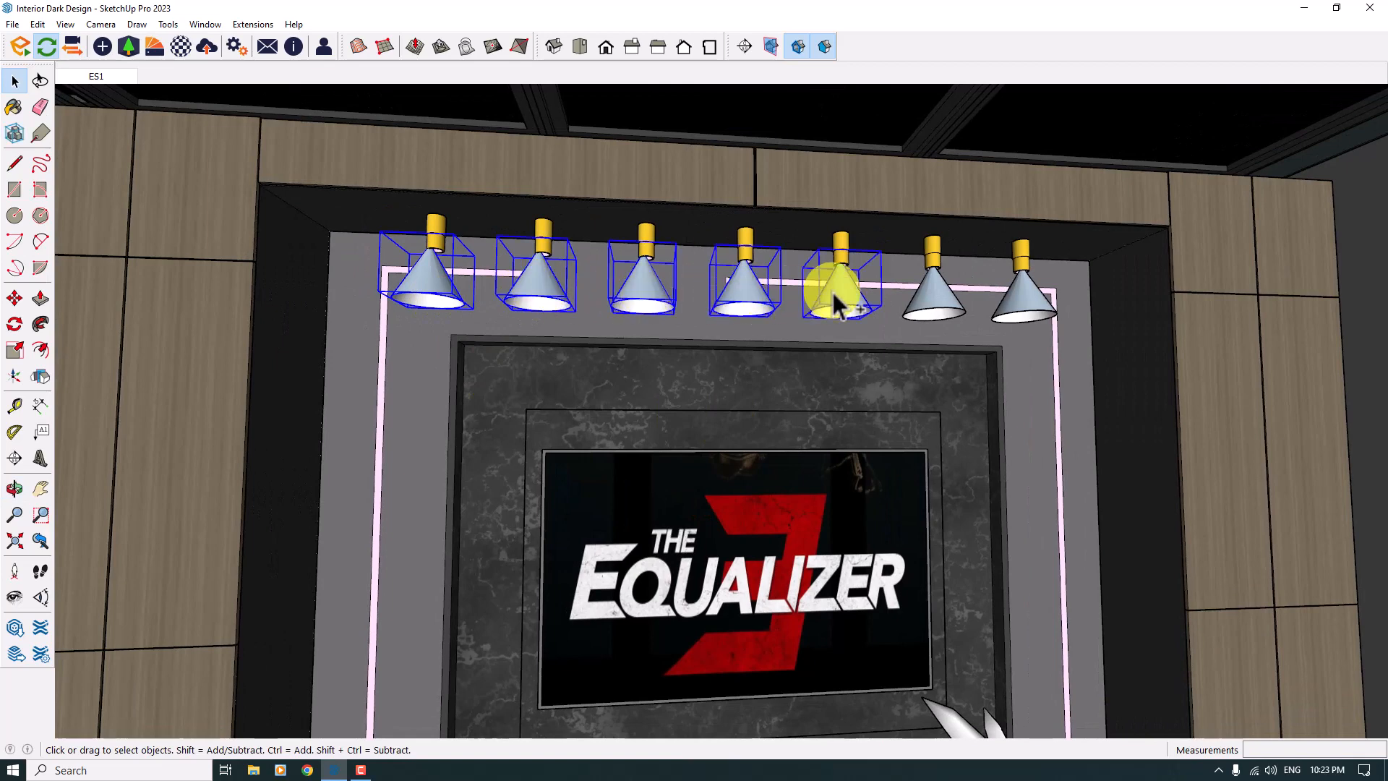
{"action": "left_click", "coordinate": [14, 298]}
{"action": "scroll", "coordinate": [412, 344], "scroll_direction": "up", "scroll_amount": 2}
{"action": "left_click", "coordinate": [463, 332]}
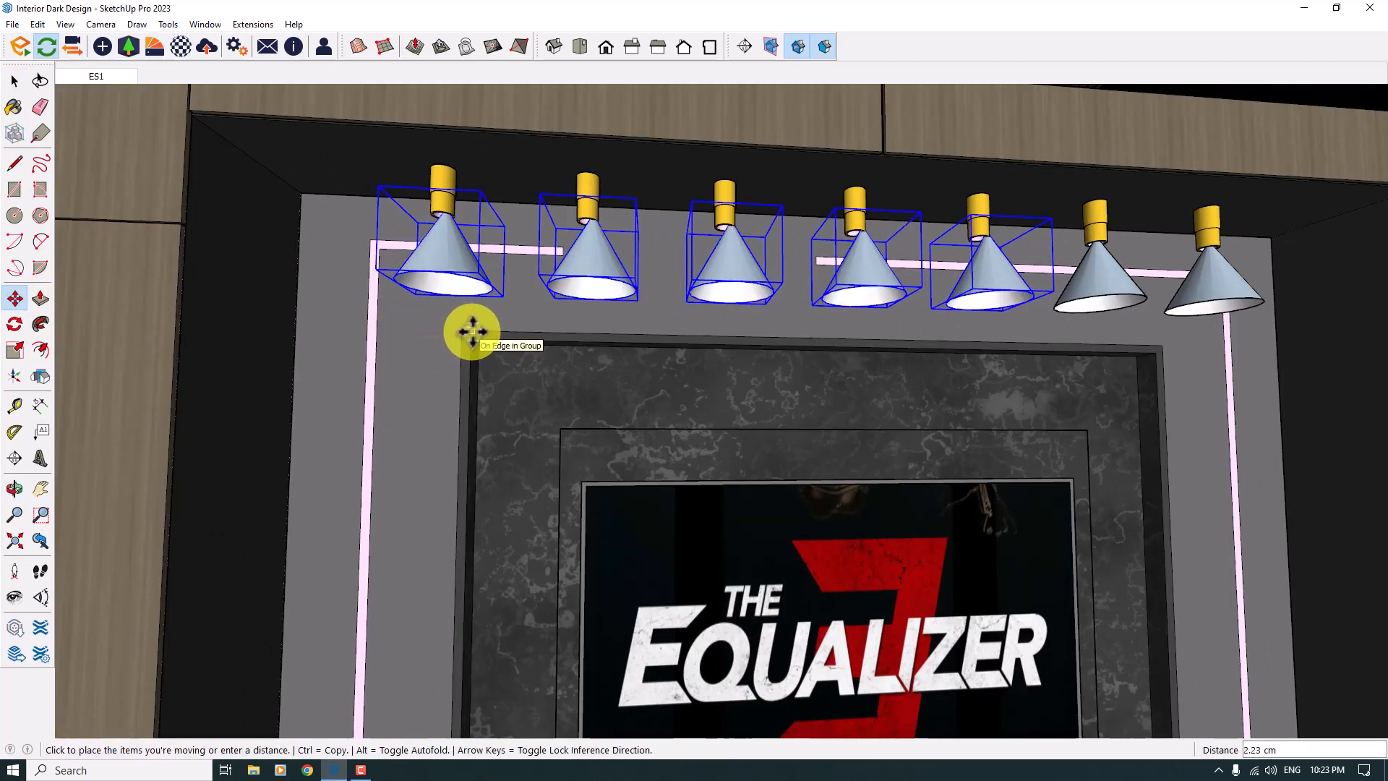
{"action": "type", "text": "1."}
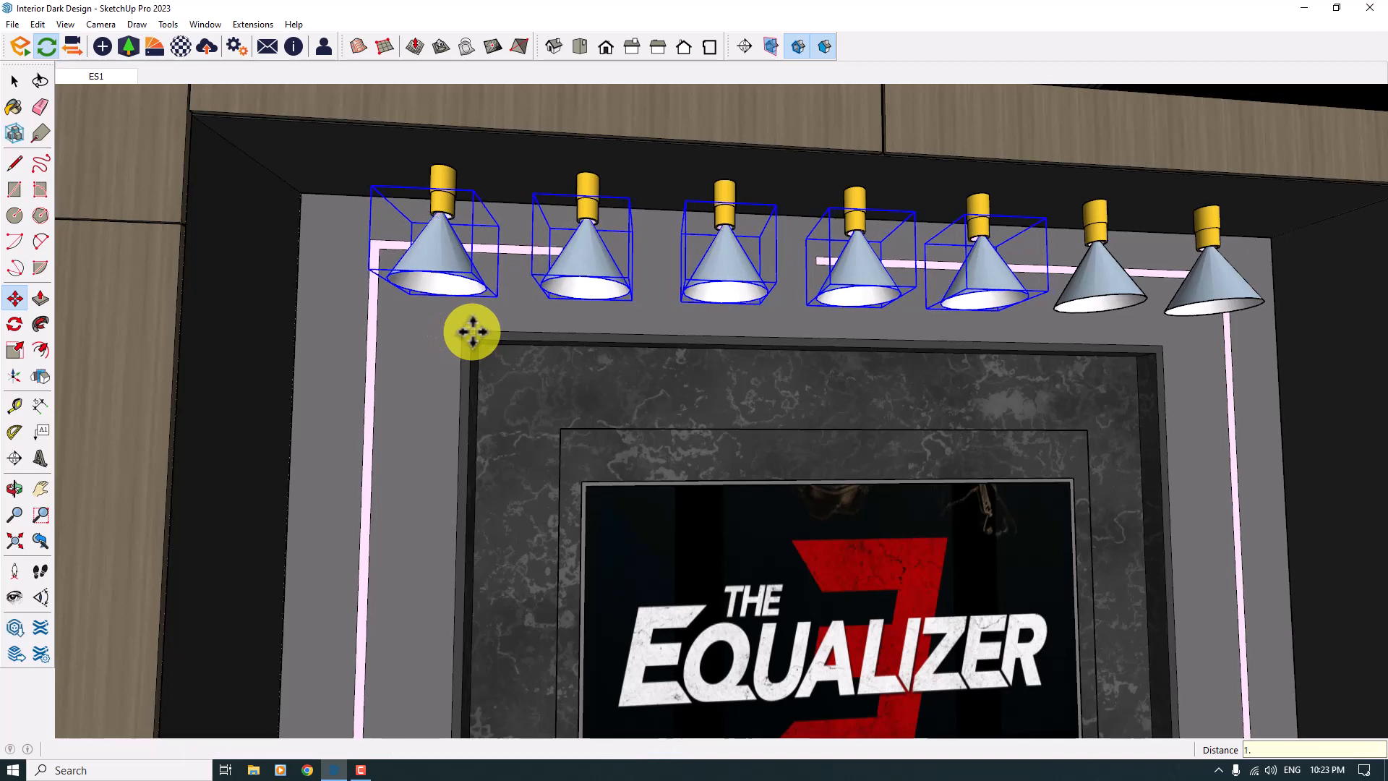
{"action": "key", "text": "Return"}
{"action": "key", "text": "space"}
Examine the beam of the leftmost downlight's spot light and the row's placement in relation to the track lamps
{"action": "left_click", "coordinate": [444, 247]}
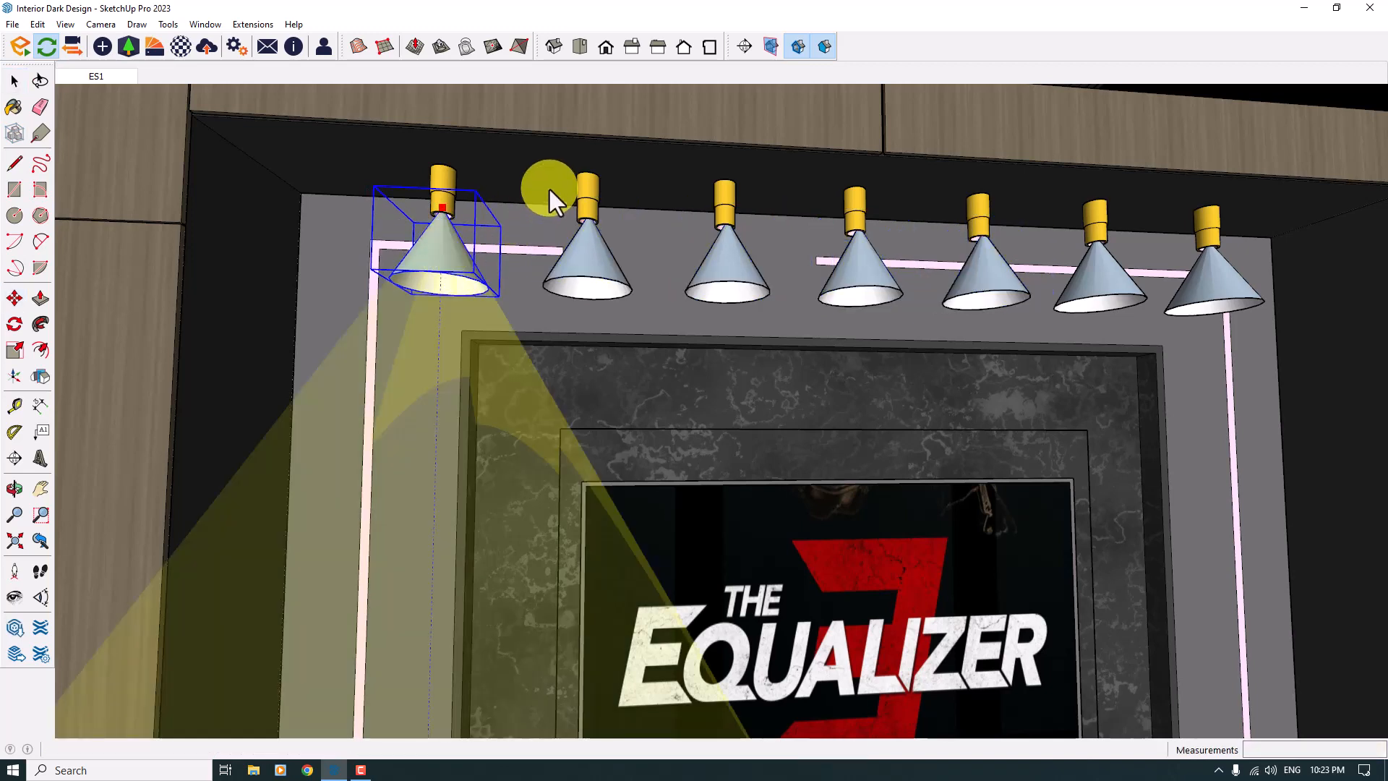
{"action": "scroll", "coordinate": [538, 162], "scroll_direction": "down", "scroll_amount": 4}
{"action": "right_click", "coordinate": [516, 219]}
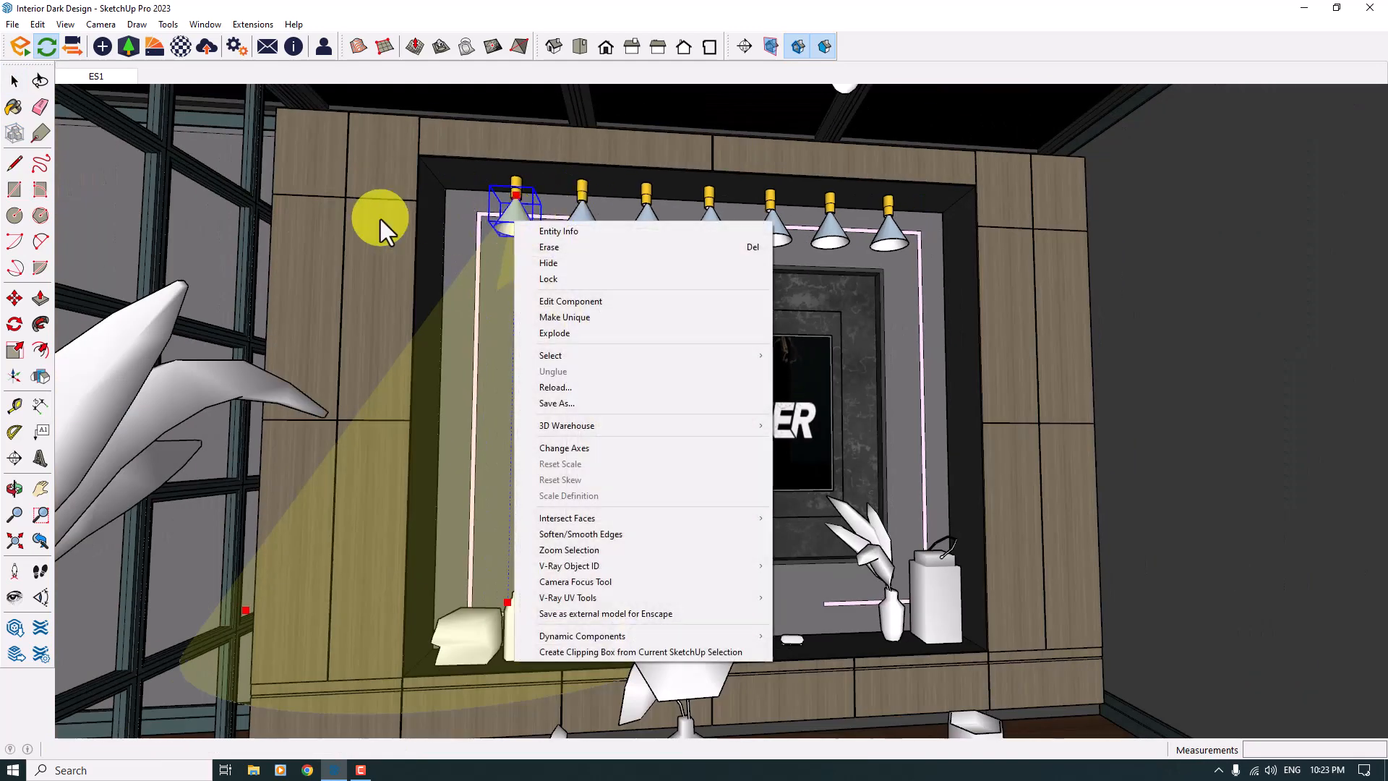
{"action": "left_click", "coordinate": [12, 88]}
{"action": "scroll", "coordinate": [552, 285], "scroll_direction": "down", "scroll_amount": 3}
{"action": "middle_click_drag", "start_coordinate": [551, 285], "coordinate": [772, 356]}
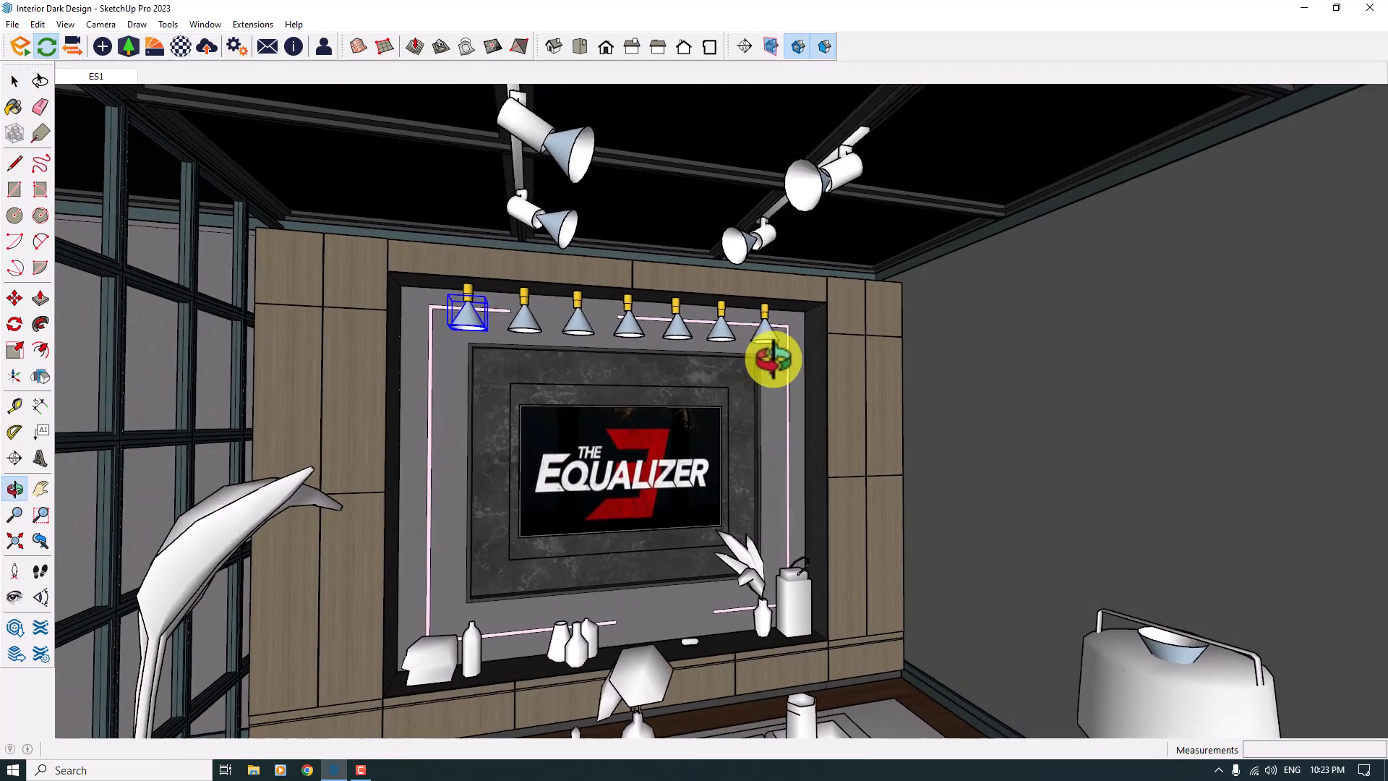
Re-aim the spot light of the right-hand track lamp nearest the TV wall downward toward the tall floor vase
{"action": "left_click", "coordinate": [744, 249]}
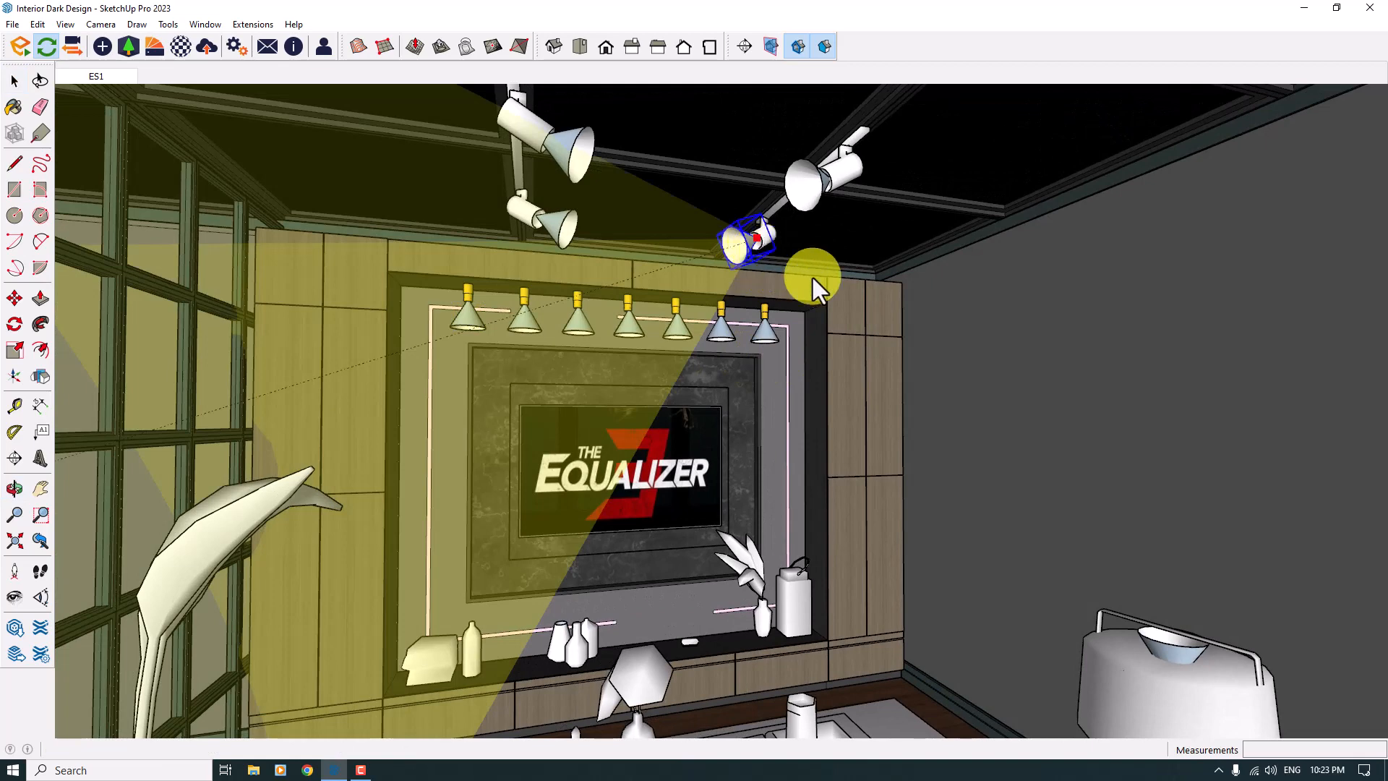
{"action": "right_click", "coordinate": [845, 253]}
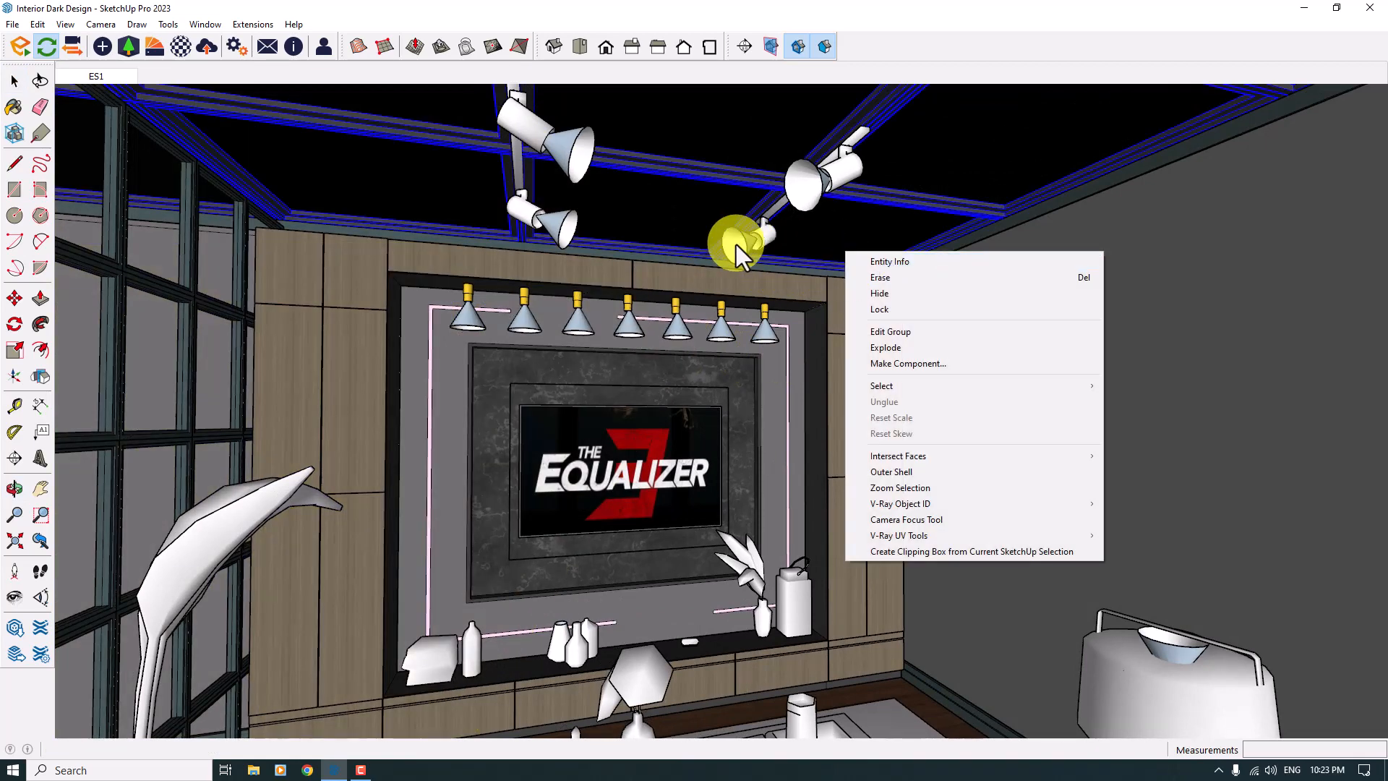
{"action": "left_click", "coordinate": [736, 244]}
{"action": "scroll", "coordinate": [823, 277], "scroll_direction": "down", "scroll_amount": 3}
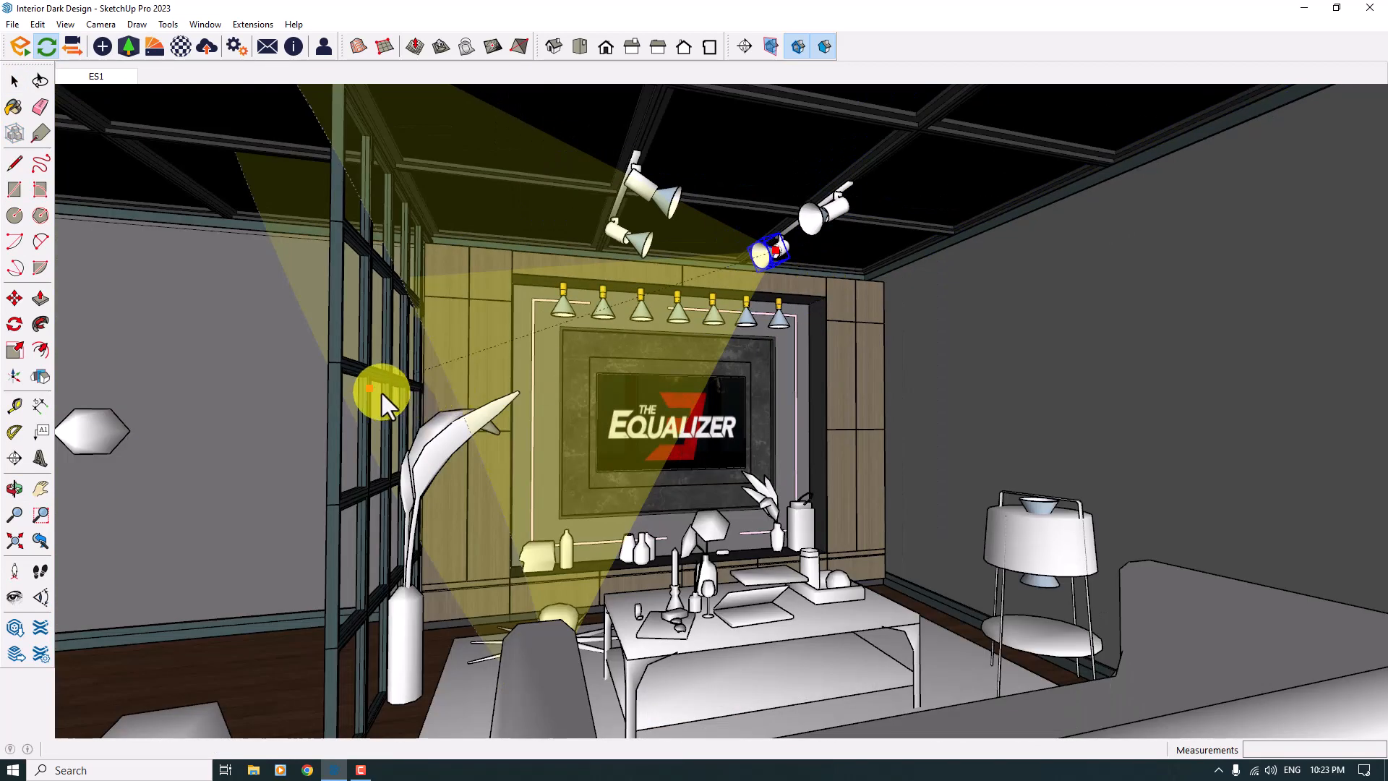
{"action": "left_click_drag", "start_coordinate": [368, 388], "coordinate": [416, 600]}
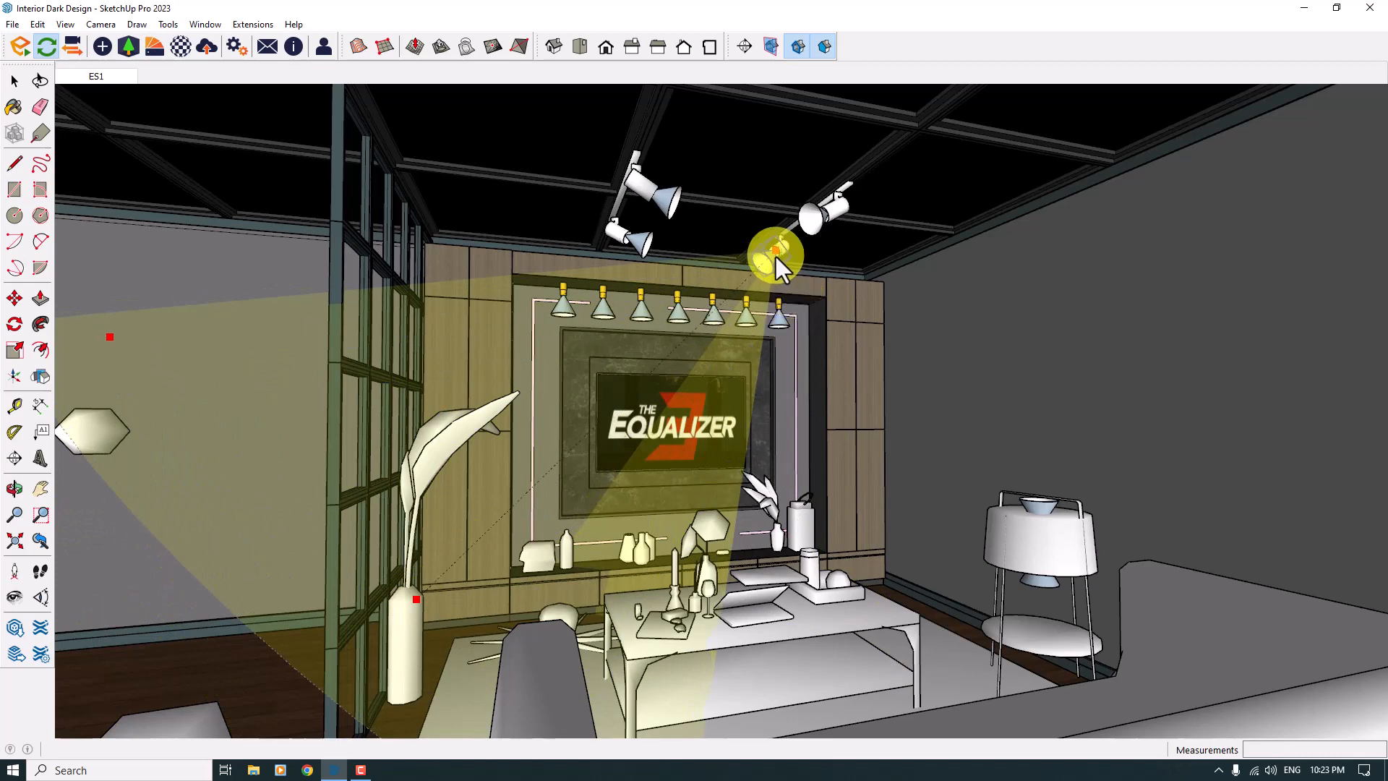
{"action": "left_click", "coordinate": [15, 81]}
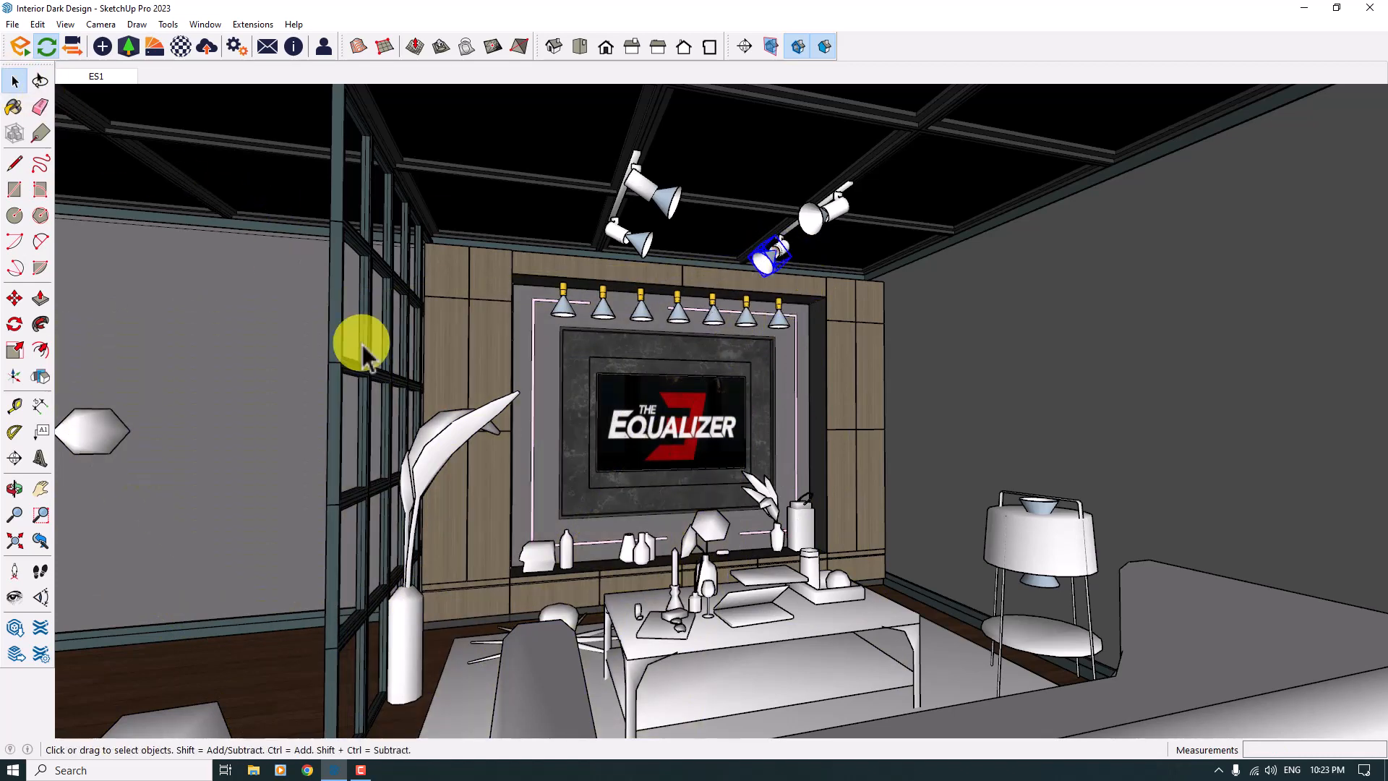
Open the IES profile file selection for the right-hand track's spot light farther from the TV wall
{"action": "middle_click_drag", "start_coordinate": [366, 341], "coordinate": [755, 284]}
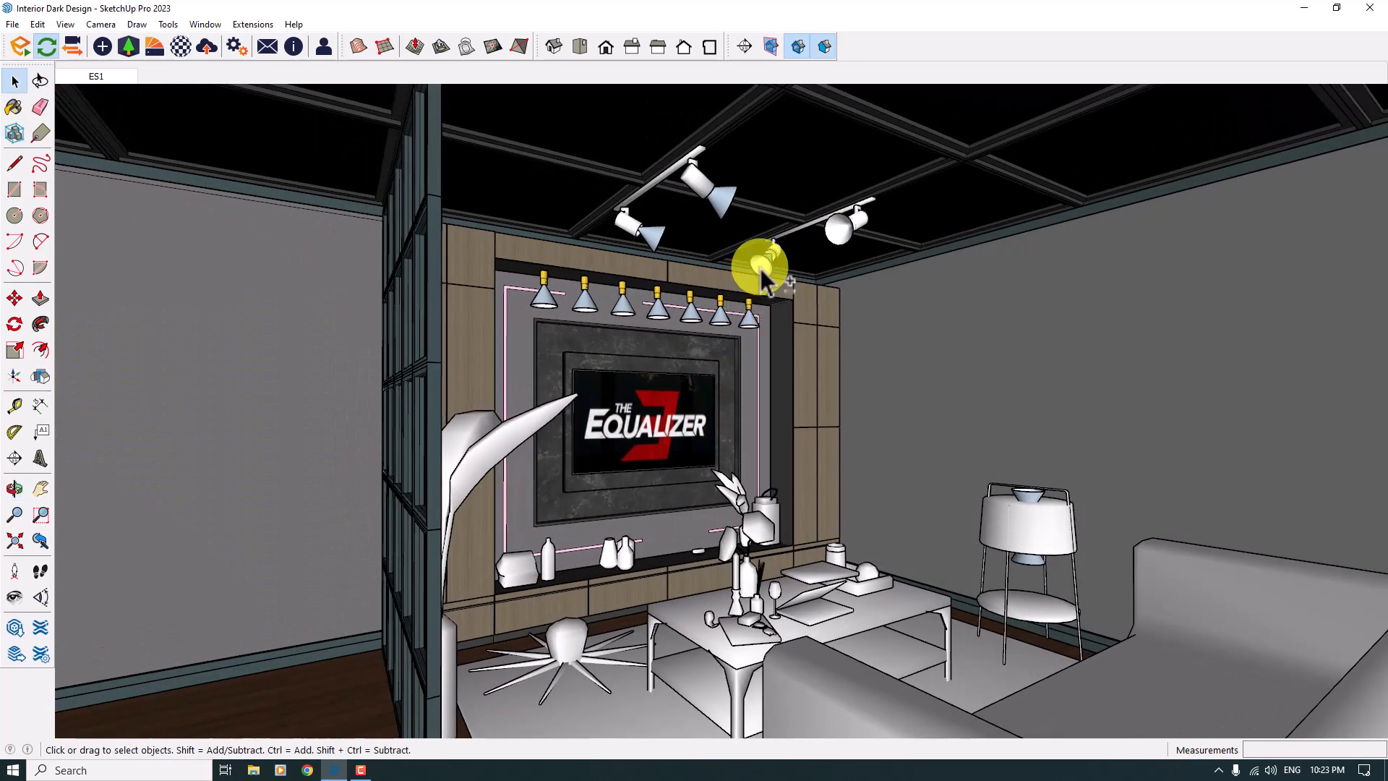
{"action": "scroll", "coordinate": [824, 214], "scroll_direction": "up", "scroll_amount": 3}
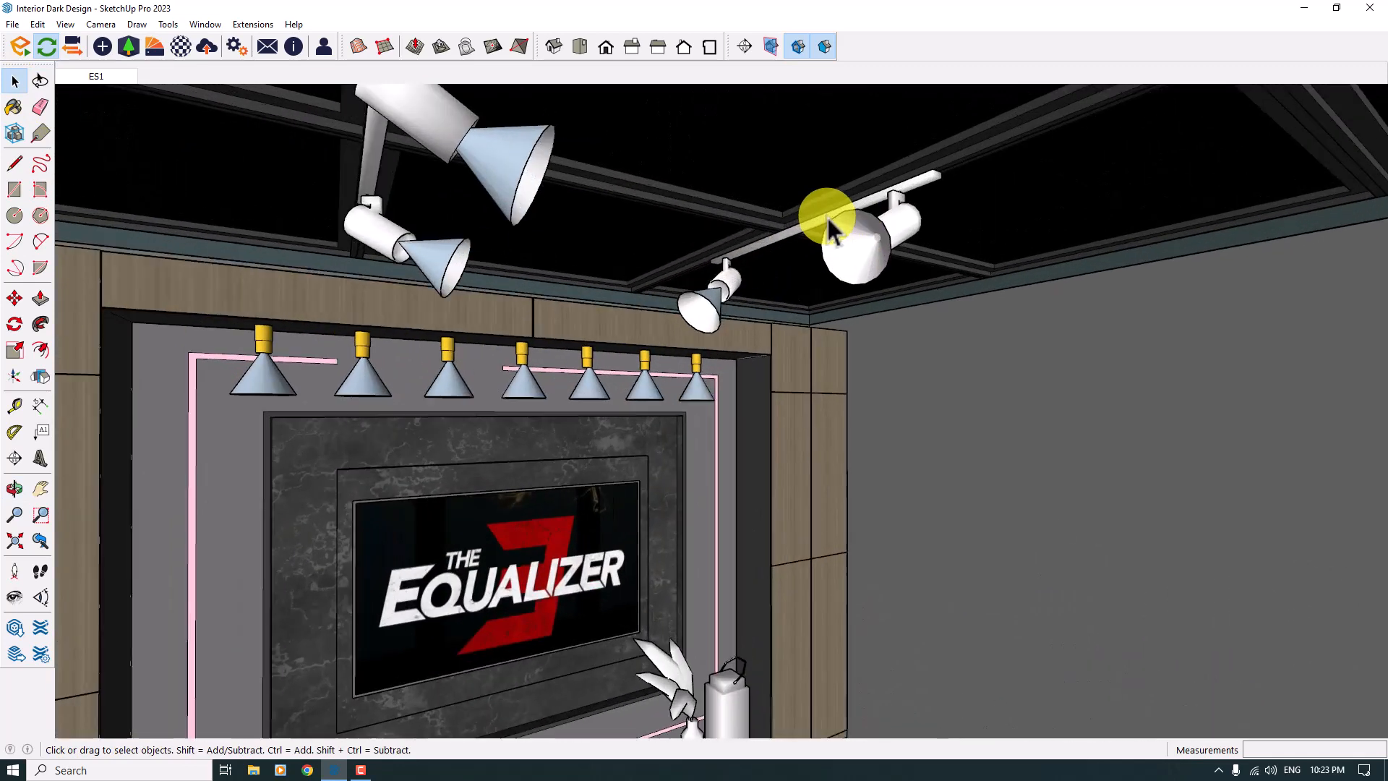
{"action": "left_click", "coordinate": [861, 239]}
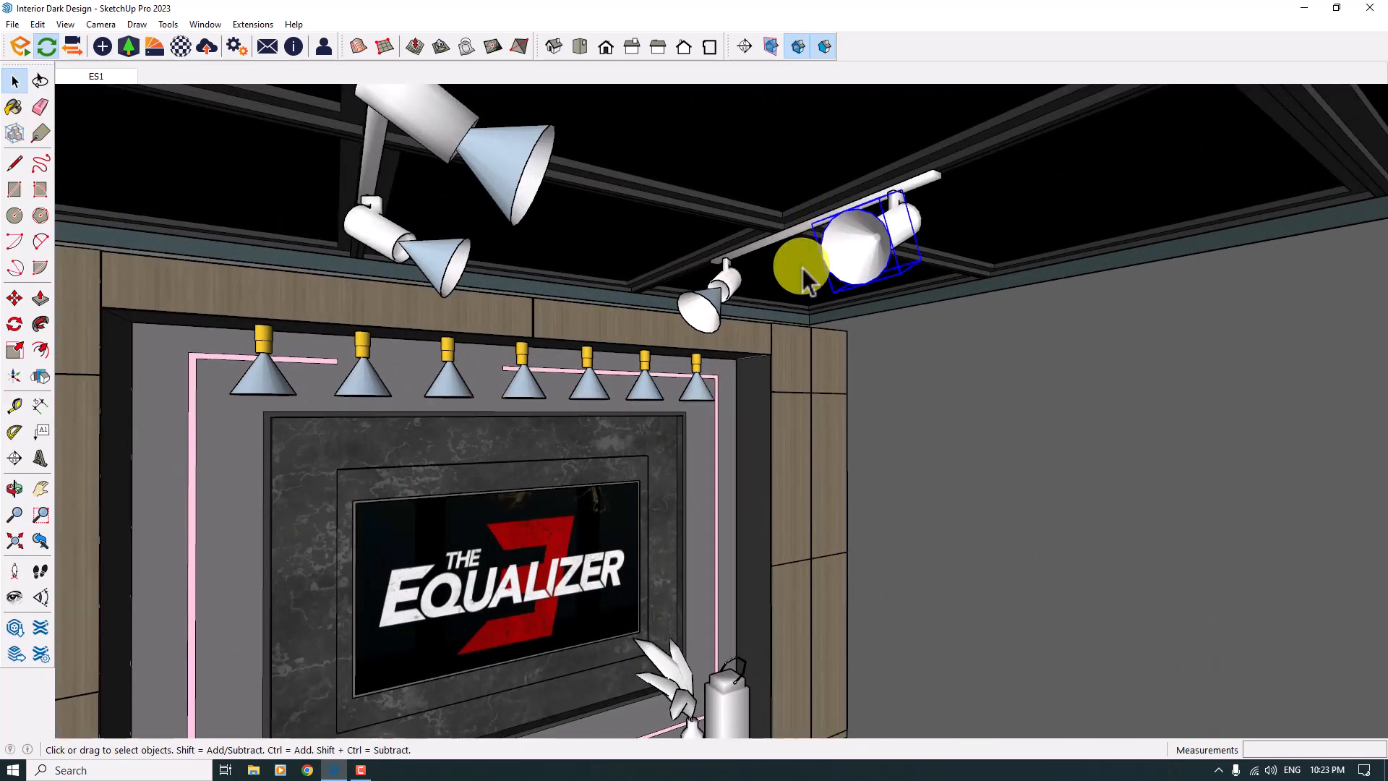
{"action": "left_click", "coordinate": [101, 47]}
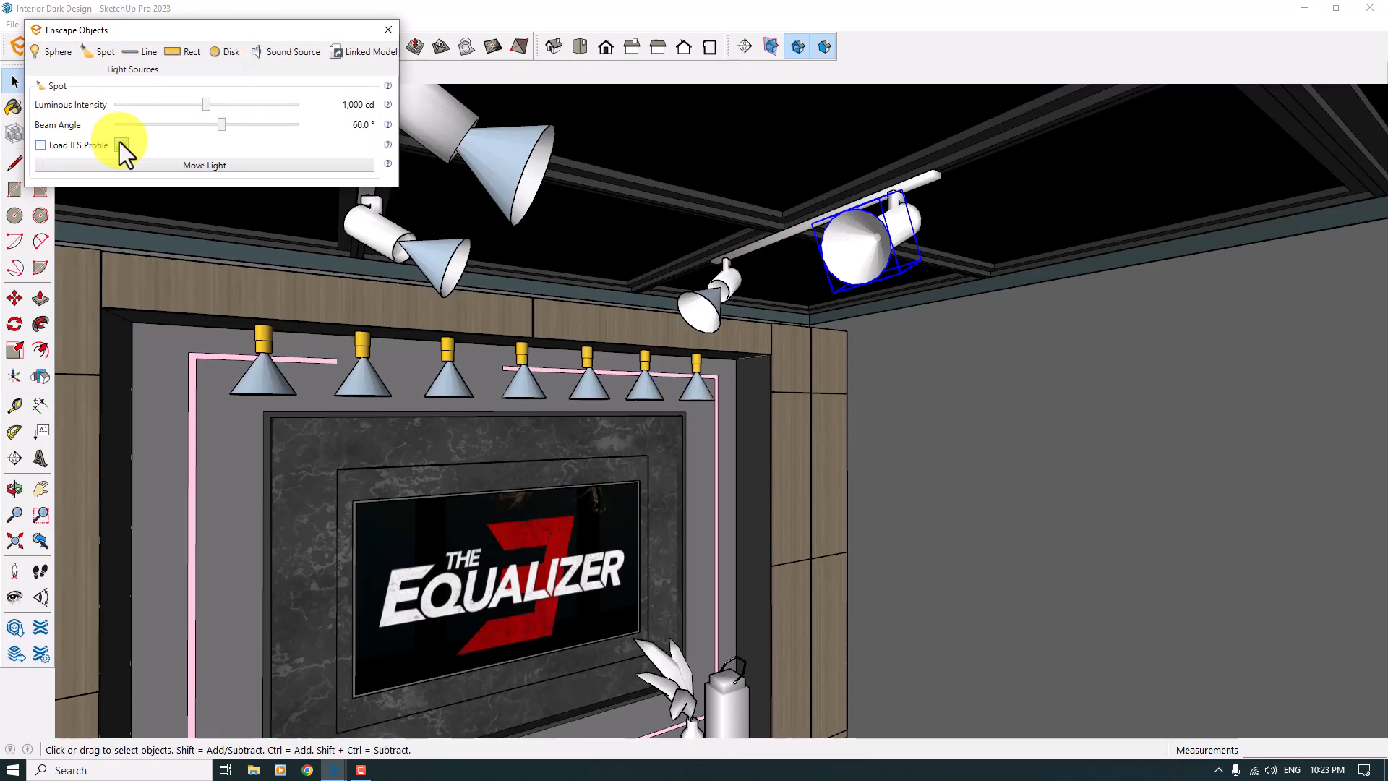
{"action": "left_click", "coordinate": [121, 144]}
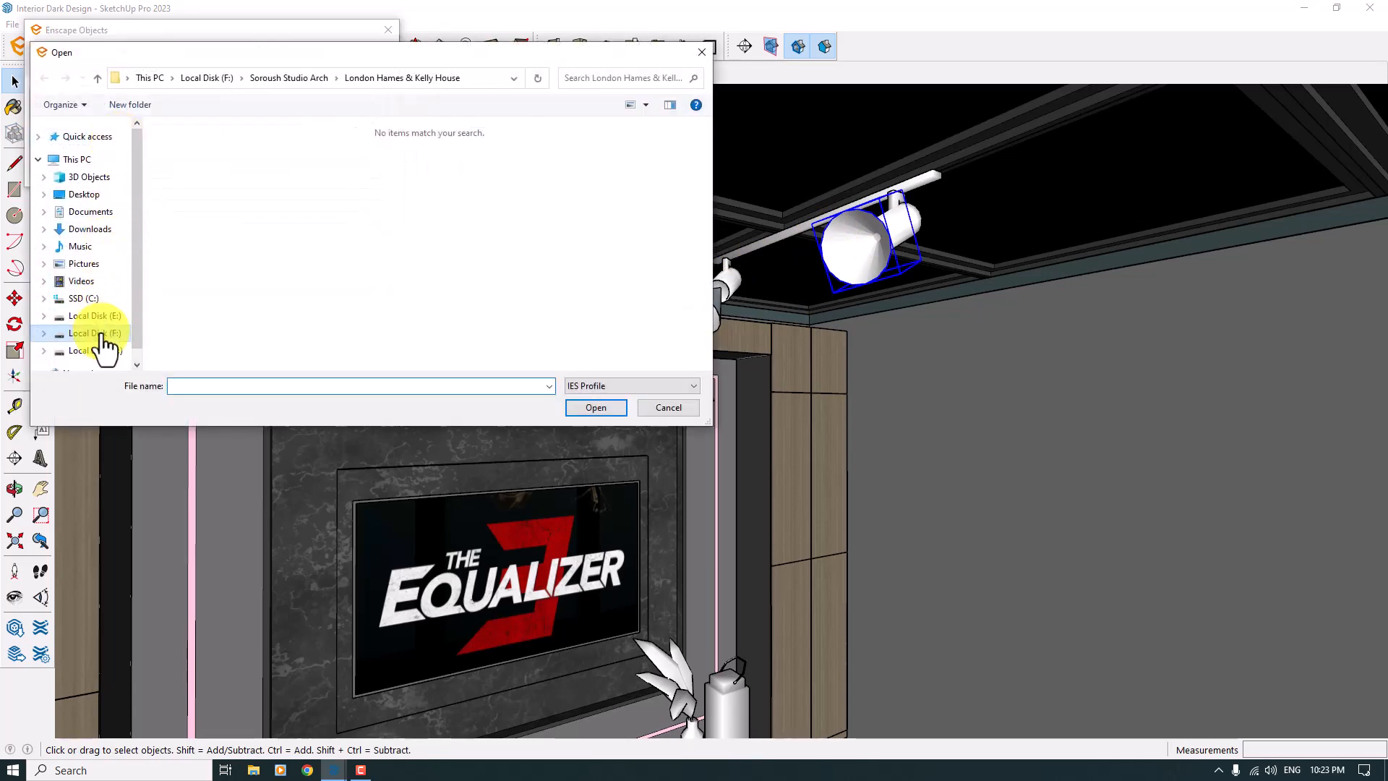
Load 7.IES from the Visual Tools > IES Lights > SketchUpArchStudio folder on drive F: onto the selected track spot light
{"action": "left_click", "coordinate": [288, 81]}
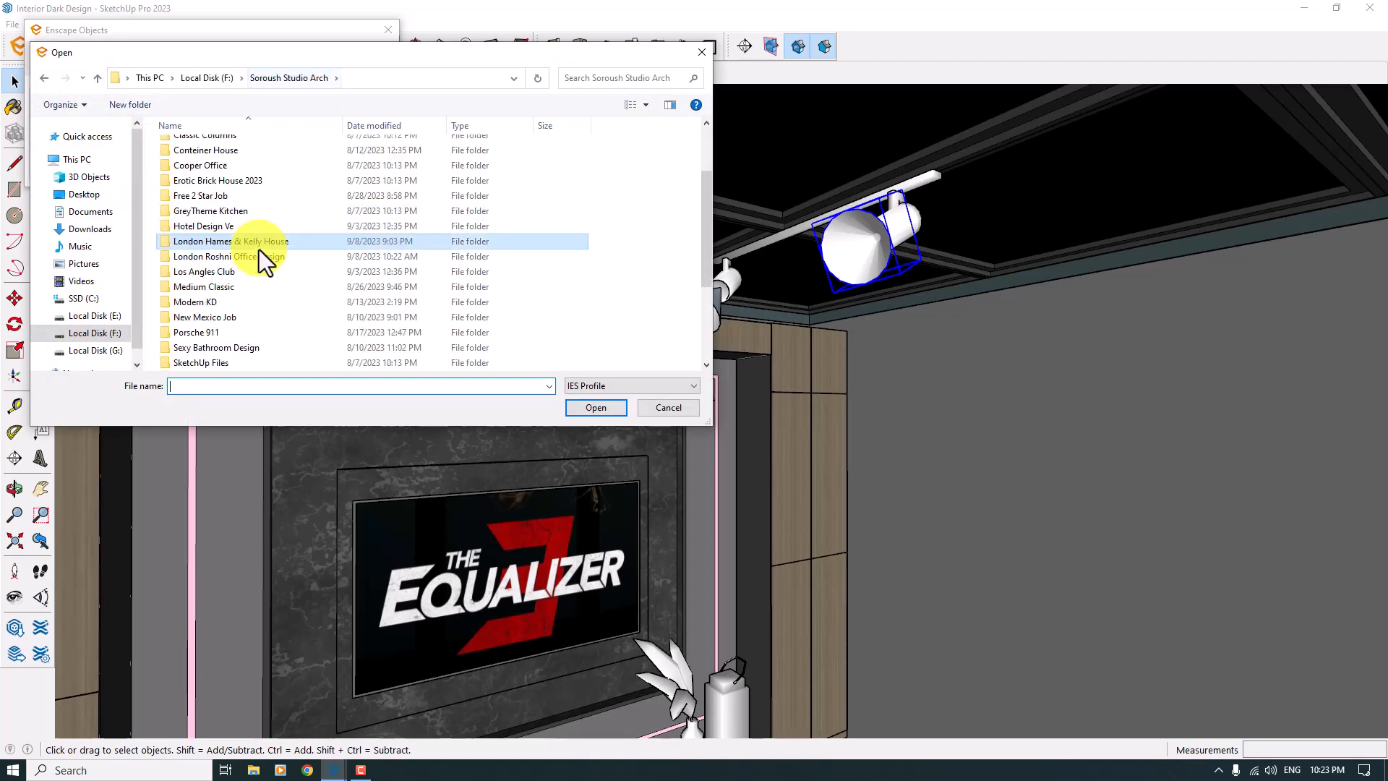
{"action": "left_click", "coordinate": [203, 78]}
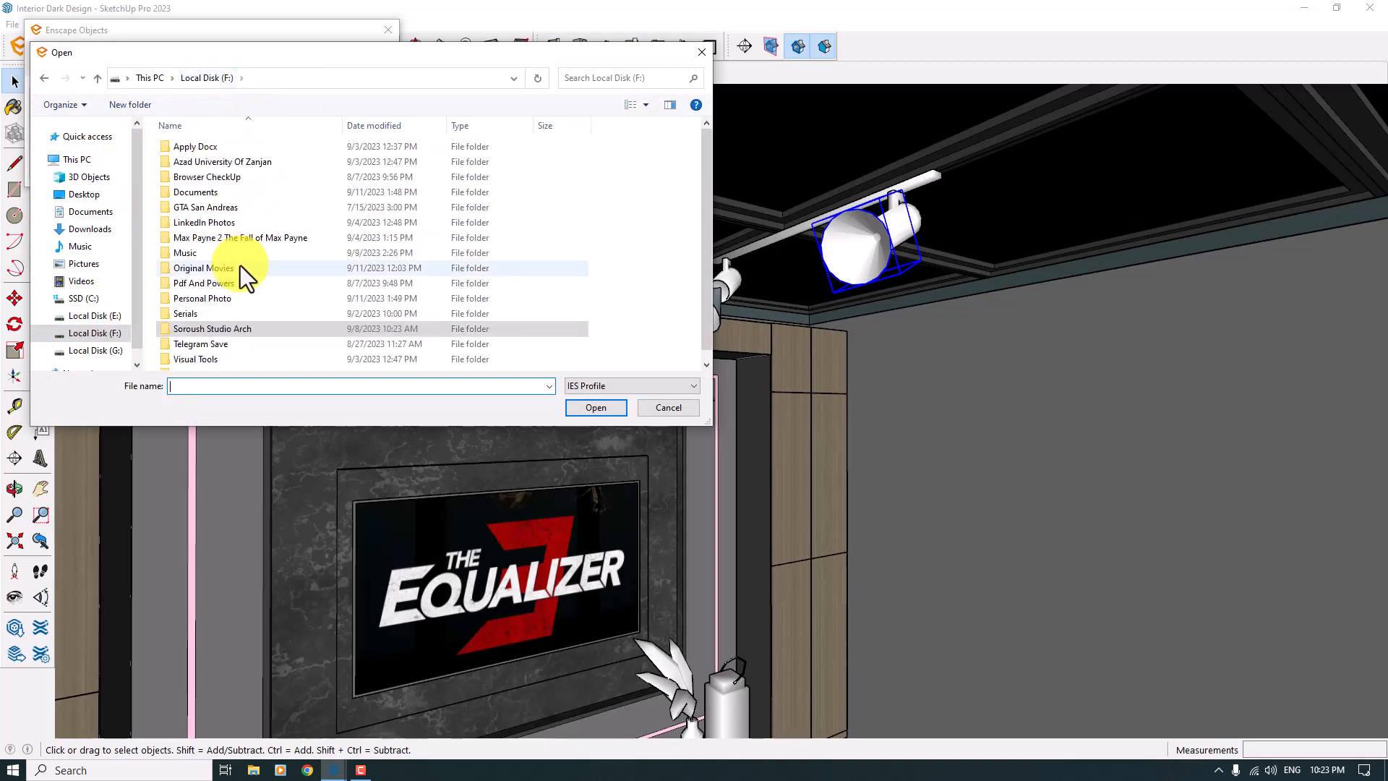
{"action": "double_click", "coordinate": [237, 355]}
{"action": "left_click", "coordinate": [237, 160]}
{"action": "double_click", "coordinate": [237, 159]}
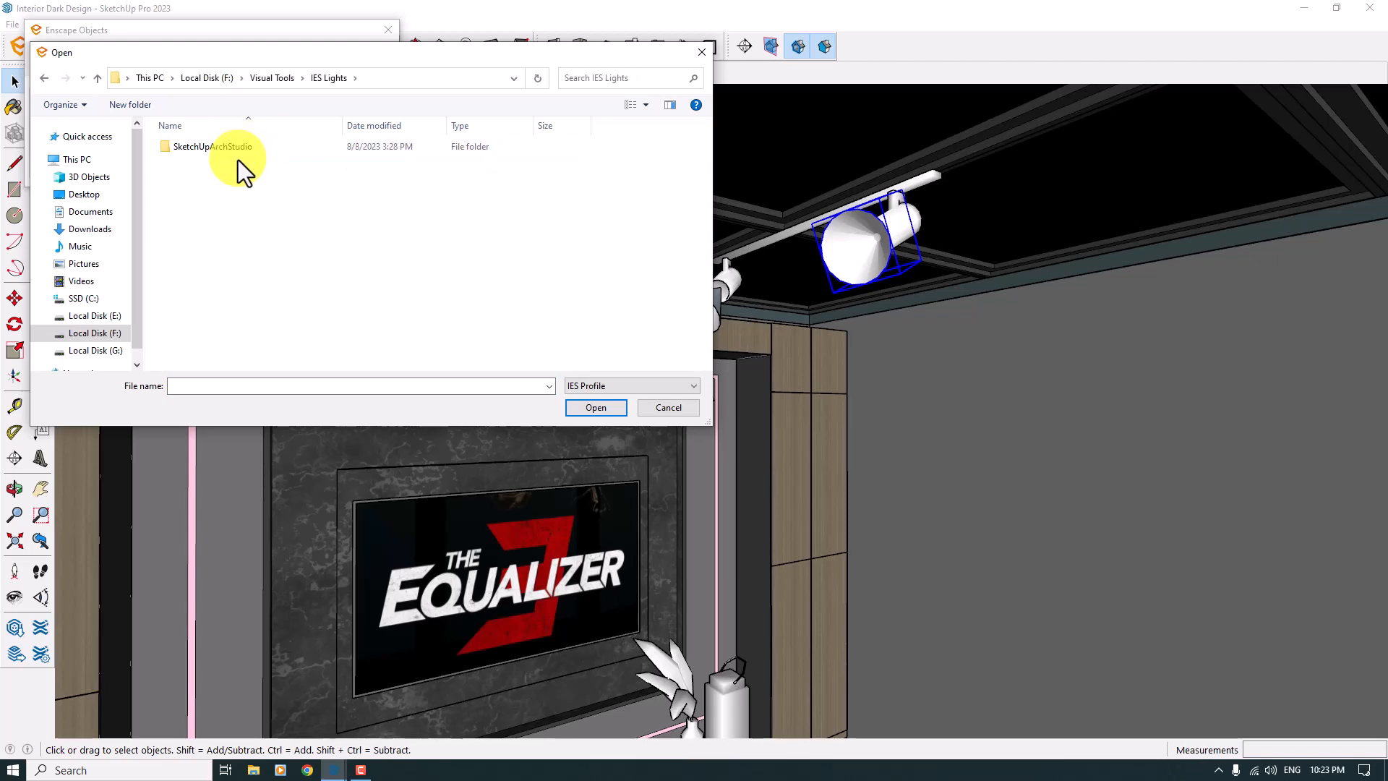
{"action": "double_click", "coordinate": [237, 149]}
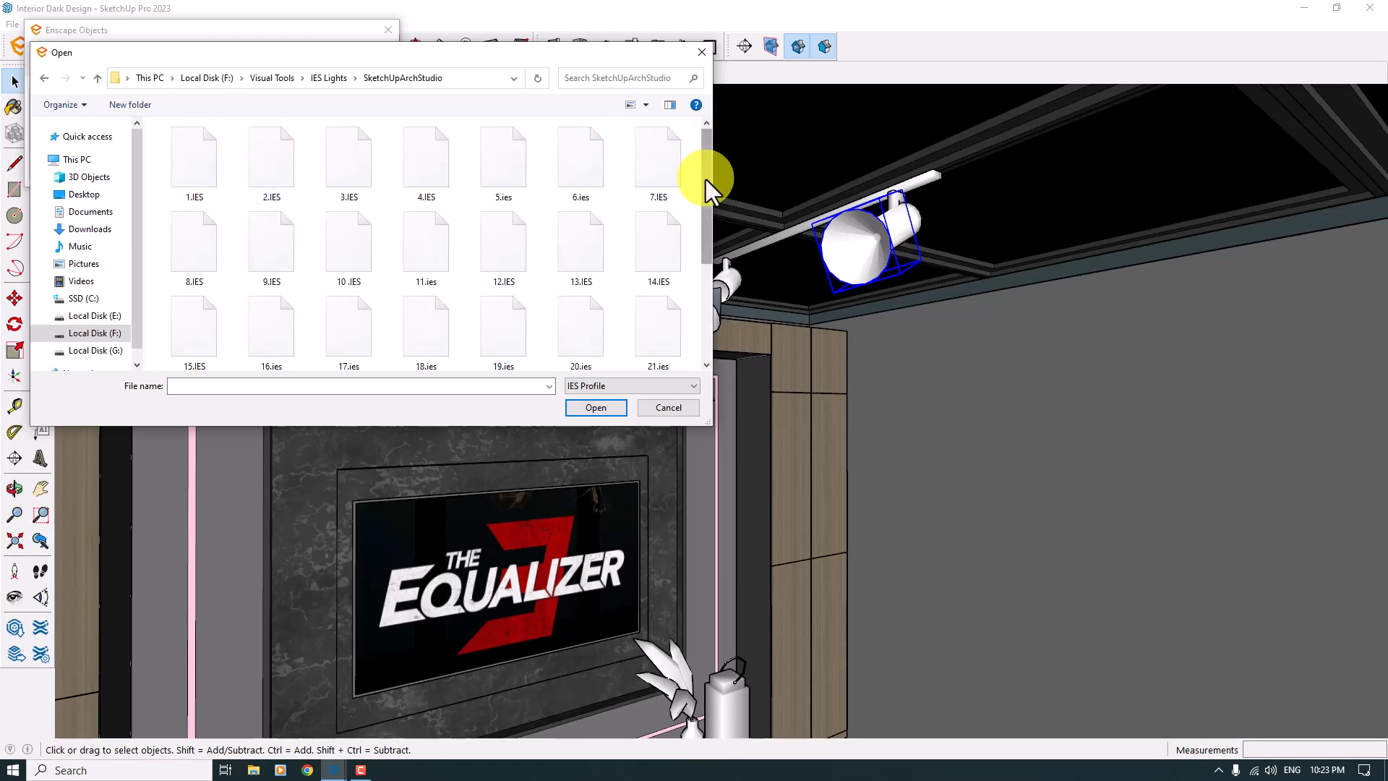
{"action": "left_click", "coordinate": [667, 180]}
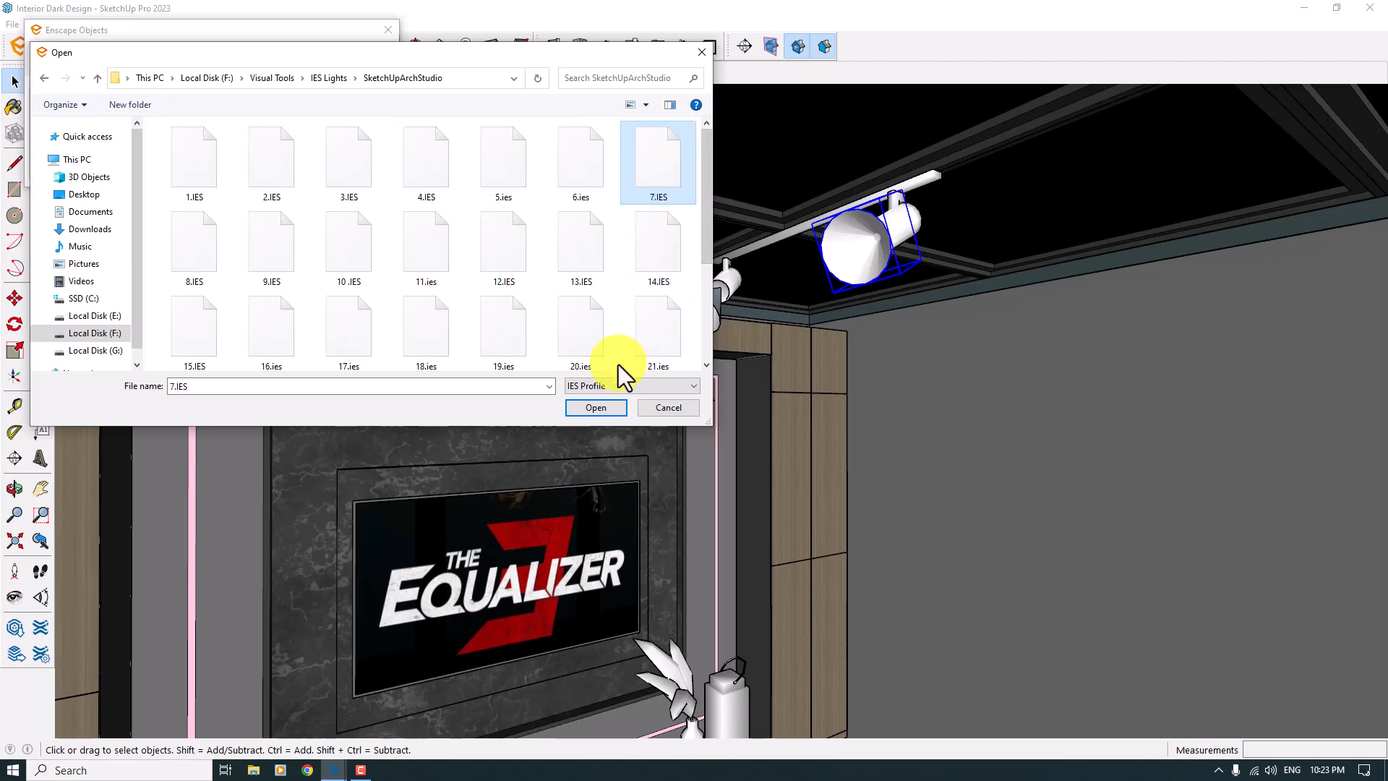
{"action": "left_click", "coordinate": [604, 410]}
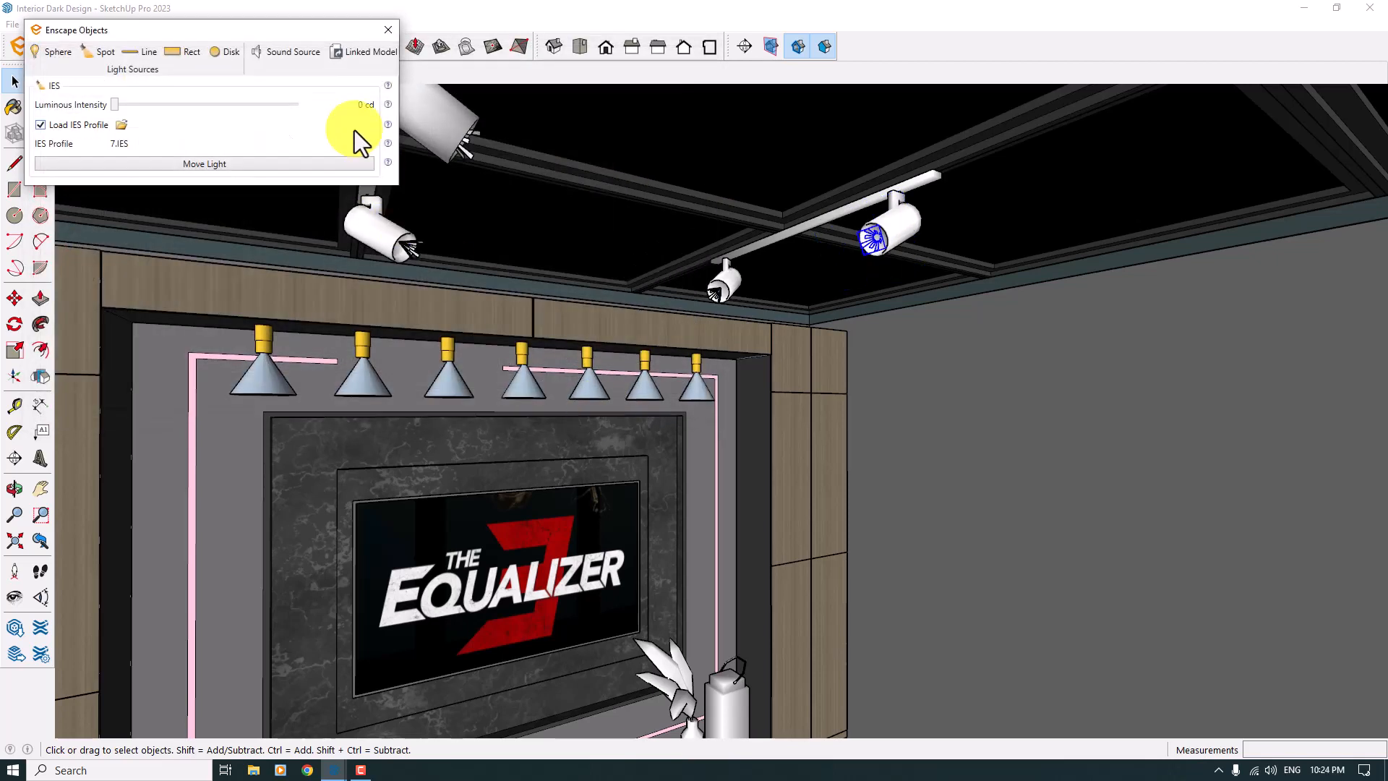
Set the selected track light's luminous intensity to 10 cd and close its light settings
{"action": "right_click", "coordinate": [312, 105]}
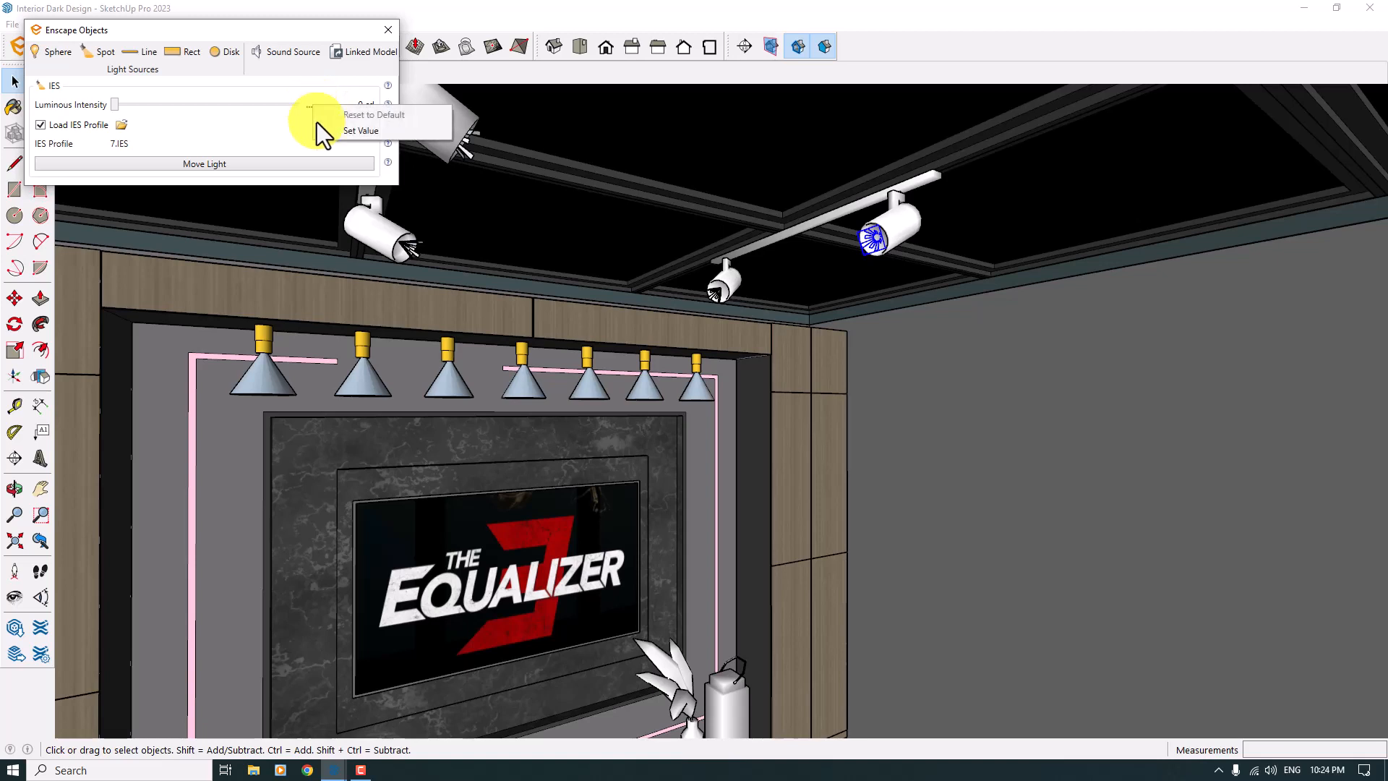
{"action": "left_click", "coordinate": [321, 128]}
{"action": "type", "text": "10"}
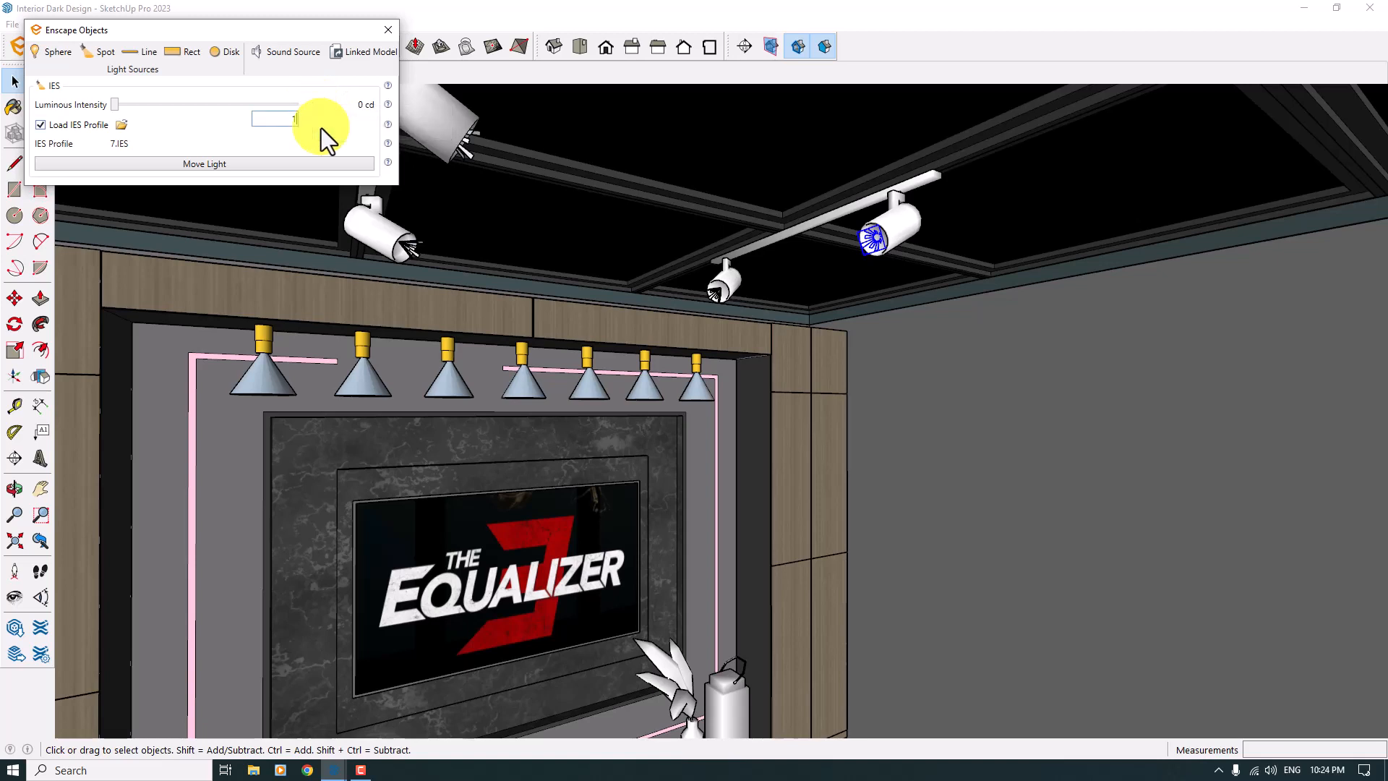
{"action": "key", "text": "Return"}
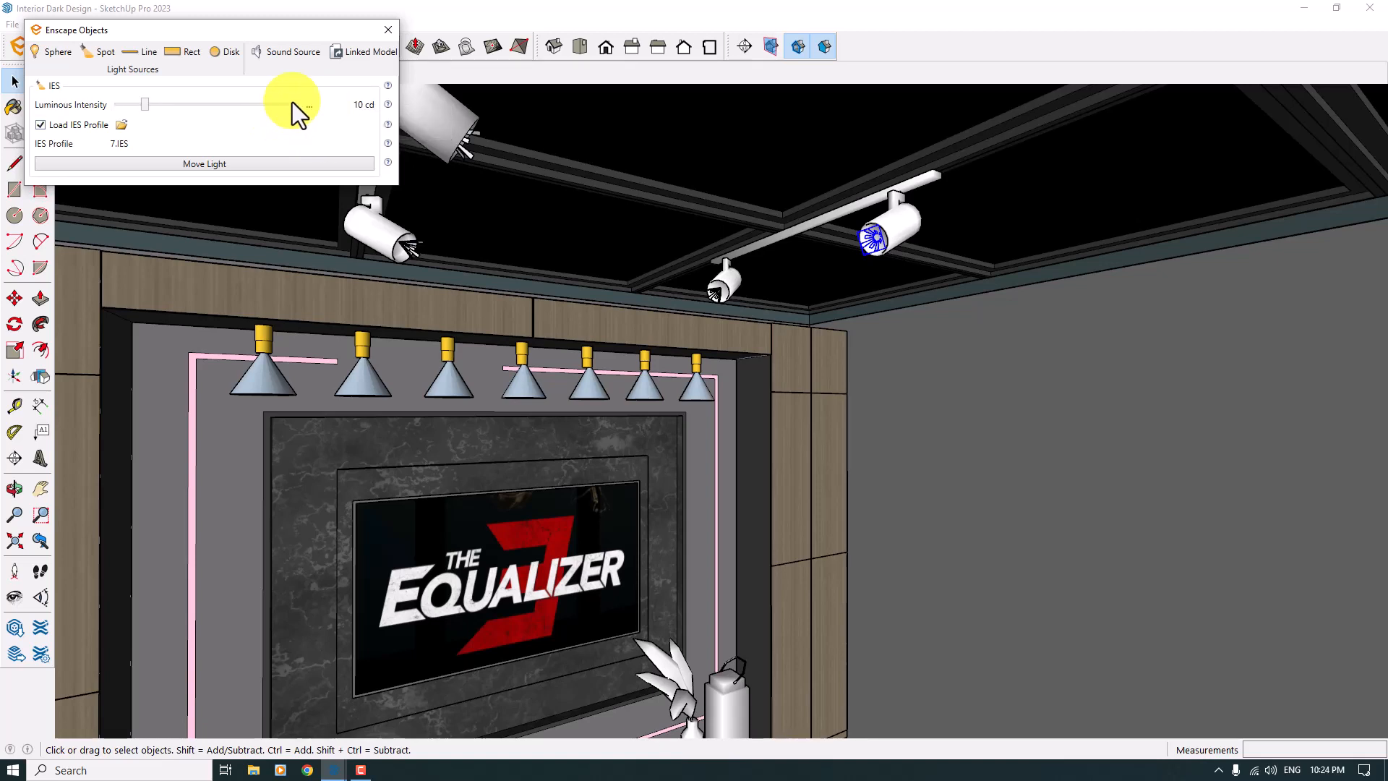
{"action": "left_click", "coordinate": [388, 30]}
Load the 5.ies profile onto the spot light of the rightmost gold downlight above the TV wall
{"action": "scroll", "coordinate": [666, 371], "scroll_direction": "up", "scroll_amount": 8}
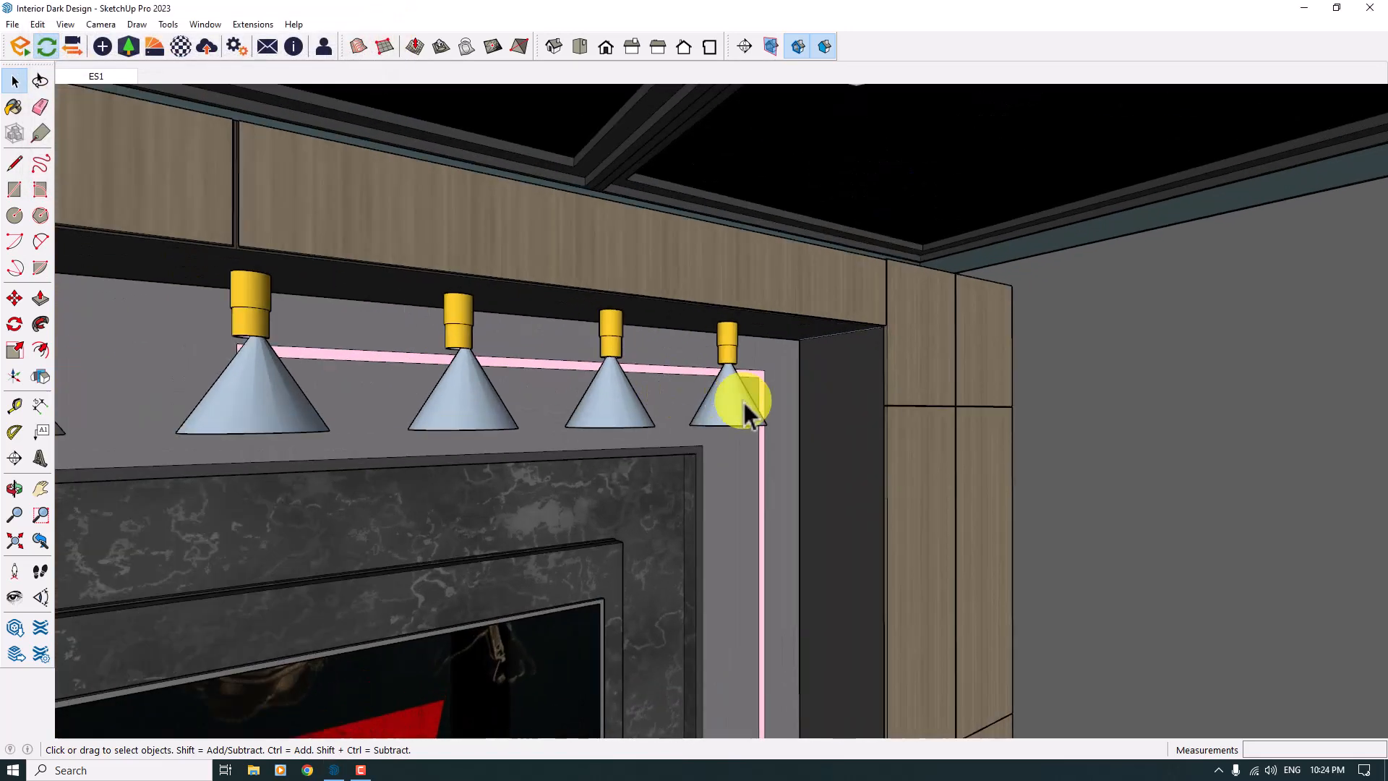
{"action": "key", "text": "space"}
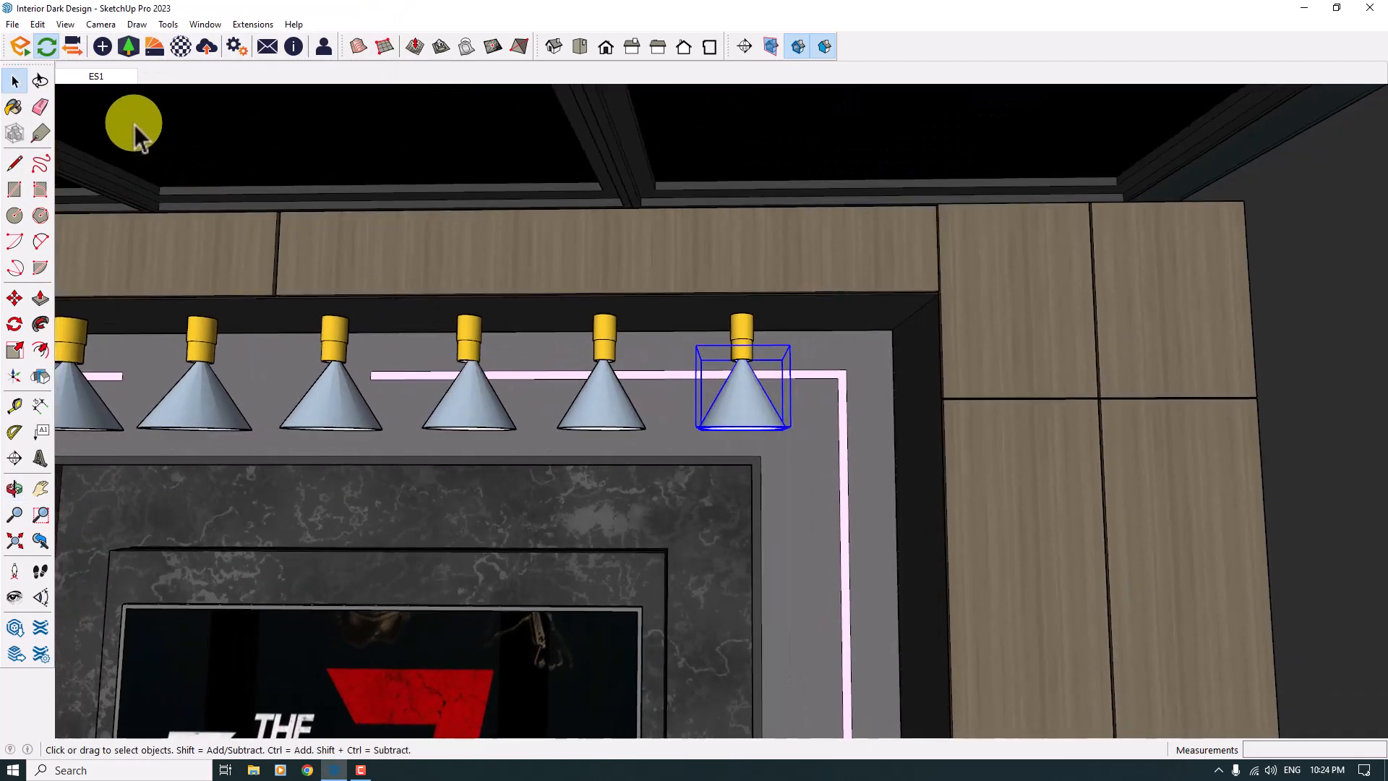
{"action": "left_click", "coordinate": [102, 47]}
{"action": "left_click", "coordinate": [142, 164]}
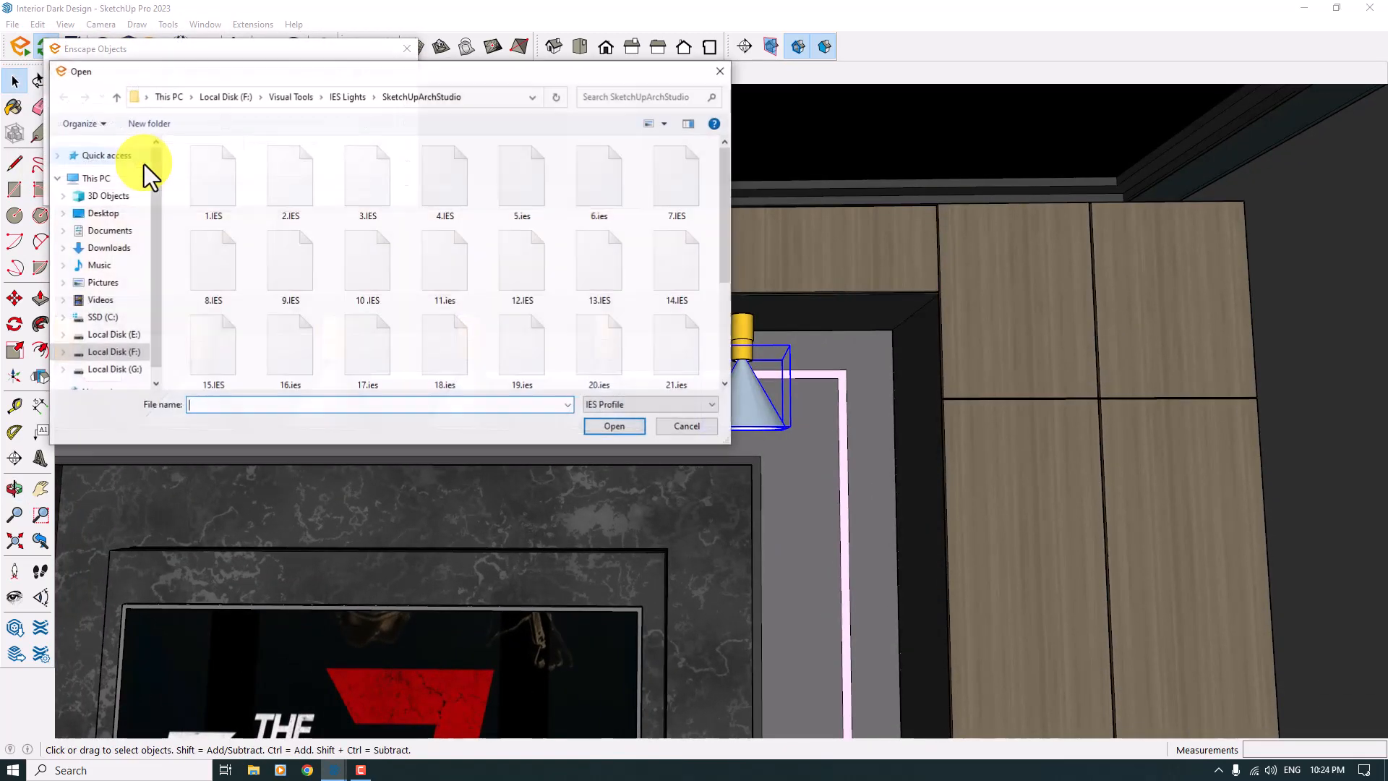
{"action": "left_click", "coordinate": [508, 181]}
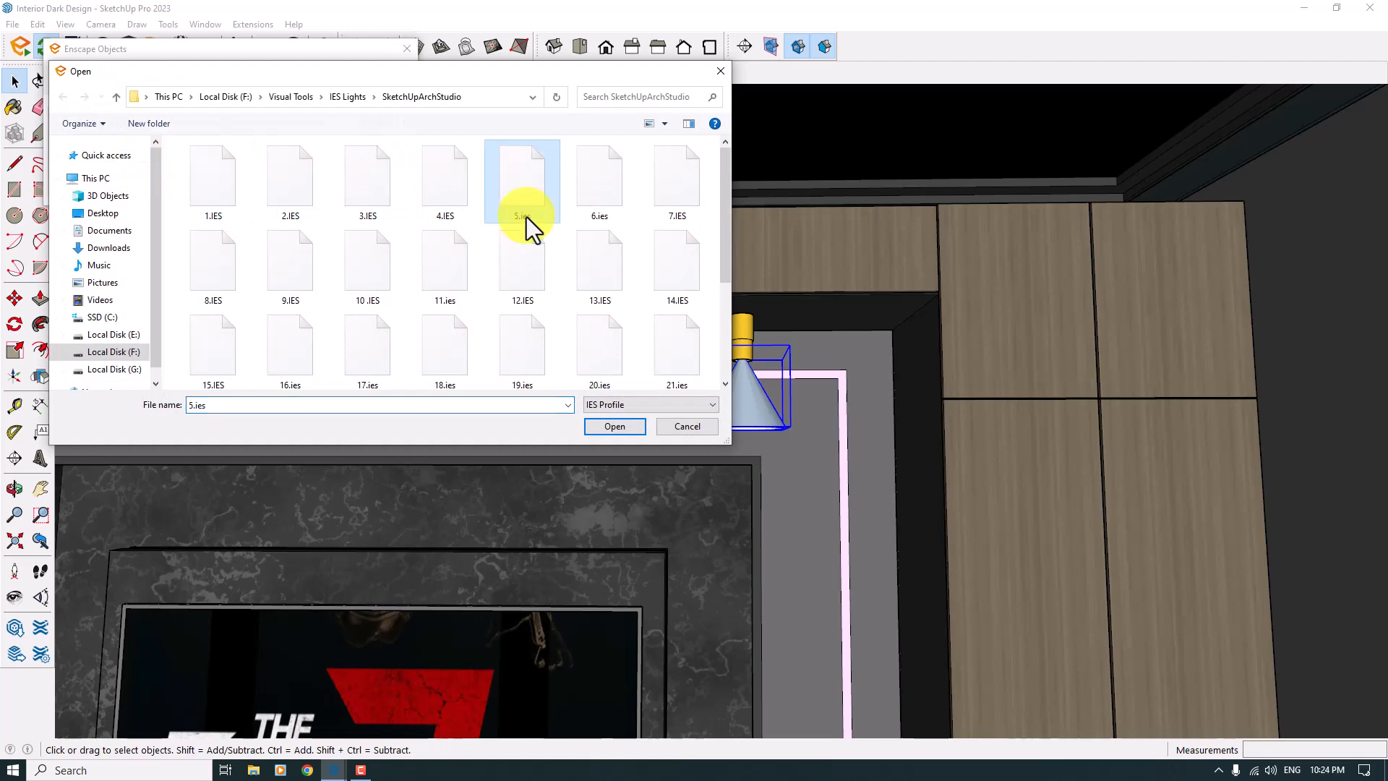
{"action": "left_click", "coordinate": [614, 427]}
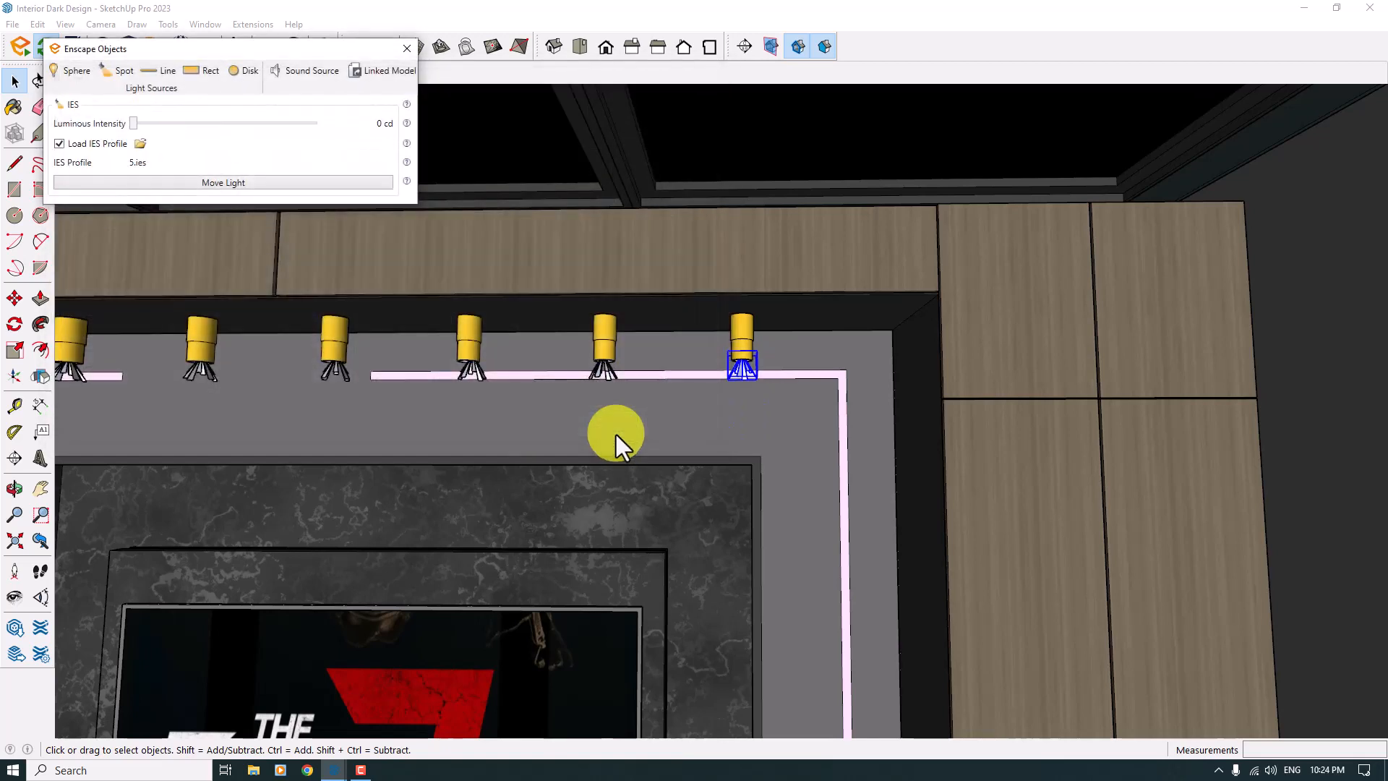
Set the rightmost downlight's luminous intensity to 10 cd and close its light settings
{"action": "right_click", "coordinate": [324, 129]}
{"action": "left_click", "coordinate": [337, 148]}
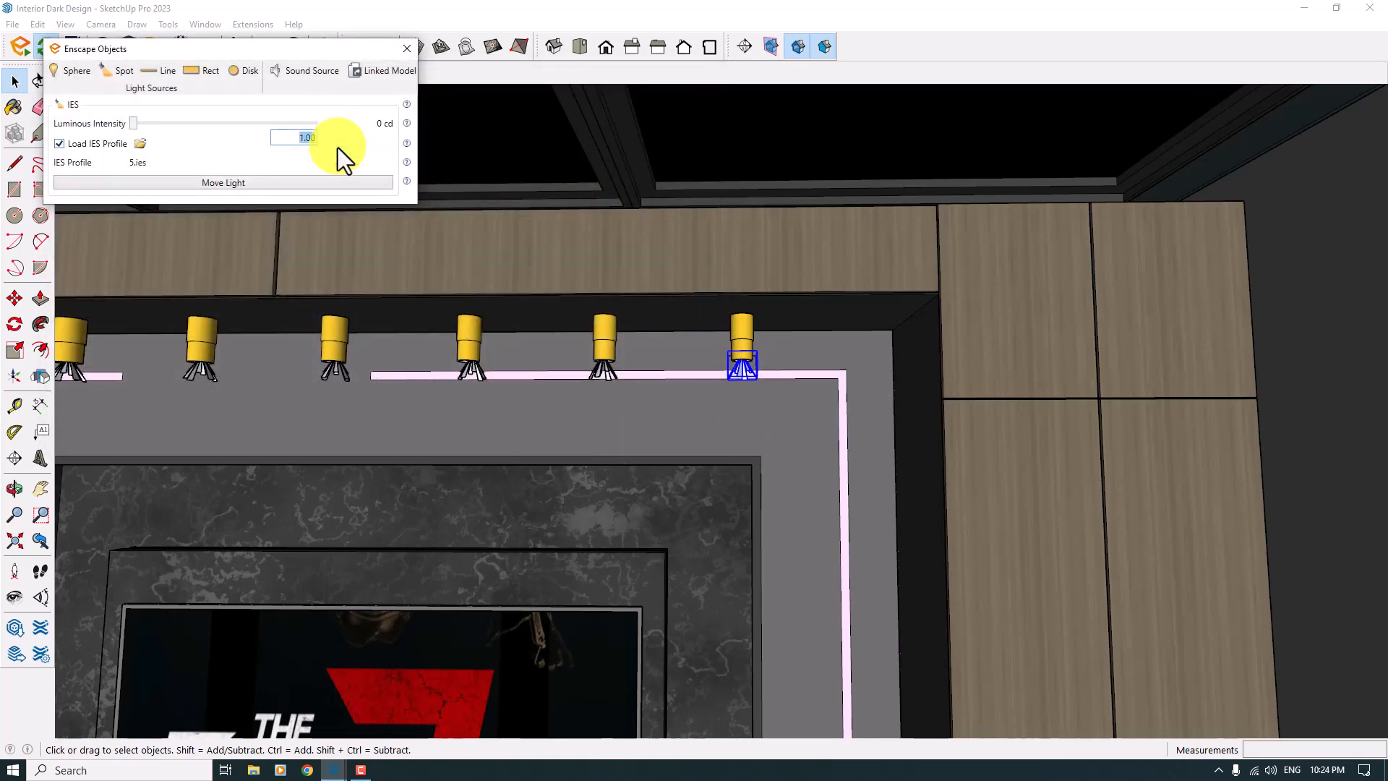
{"action": "key", "text": "Return"}
{"action": "left_click", "coordinate": [407, 48]}
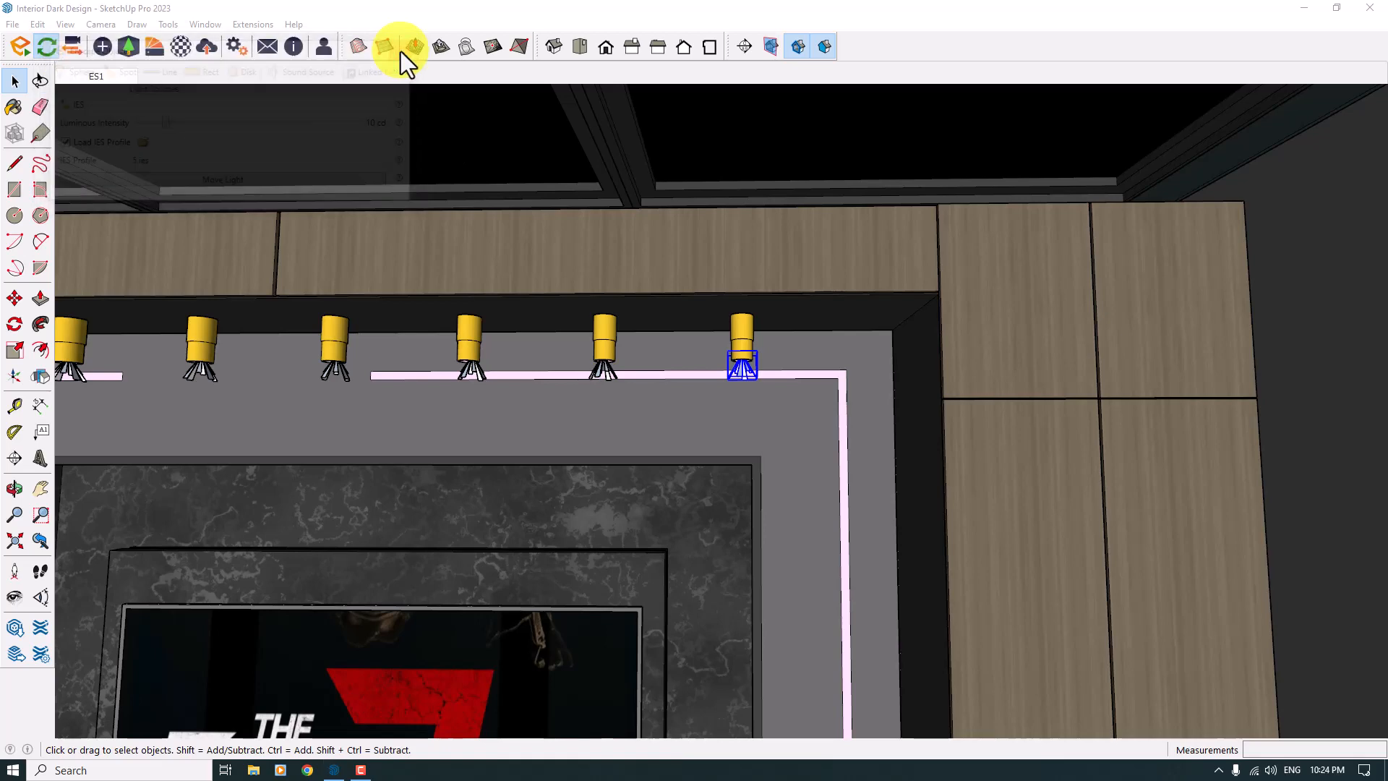
Load the 11.ies profile onto the upward-facing spot light at the top of the floor lamp's shade
{"action": "scroll", "coordinate": [708, 278], "scroll_direction": "down", "scroll_amount": 5}
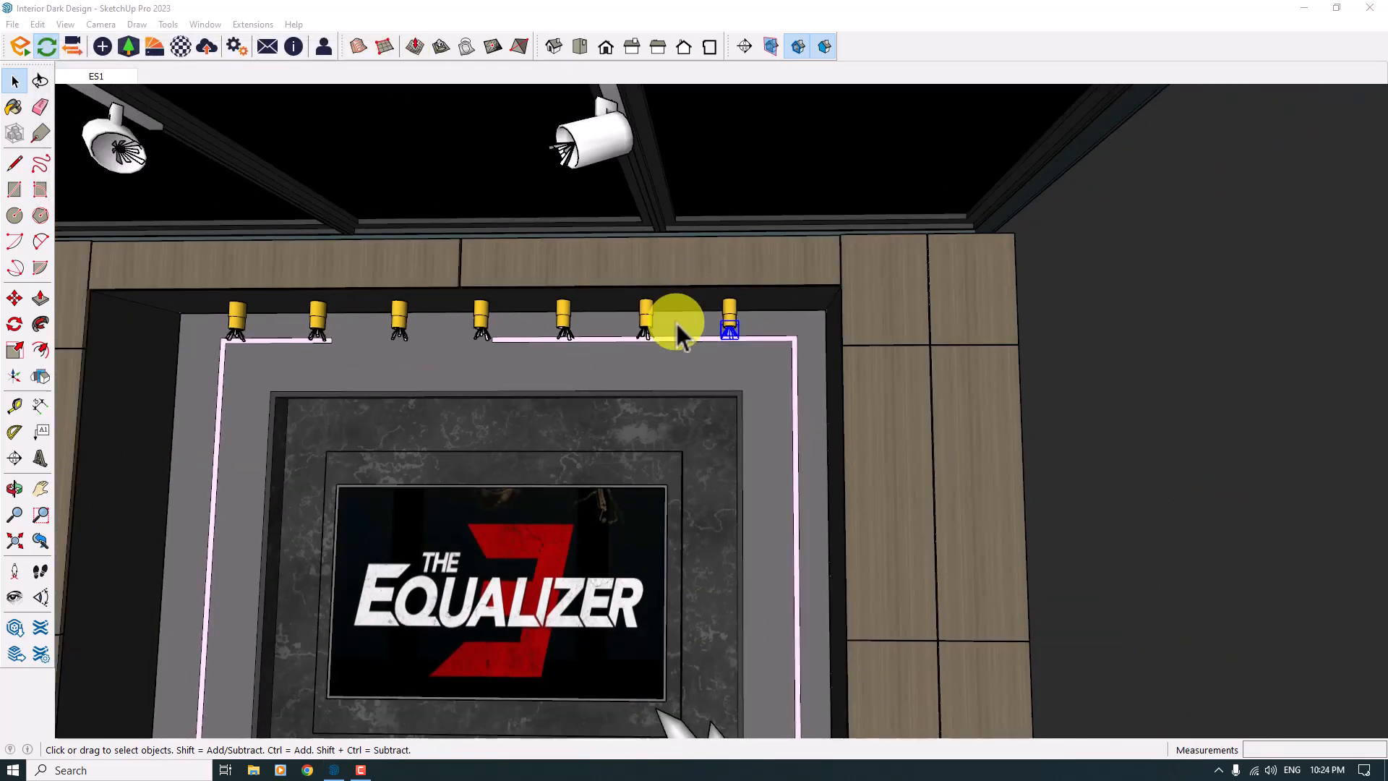
{"action": "middle_click_drag", "start_coordinate": [675, 319], "coordinate": [475, 325]}
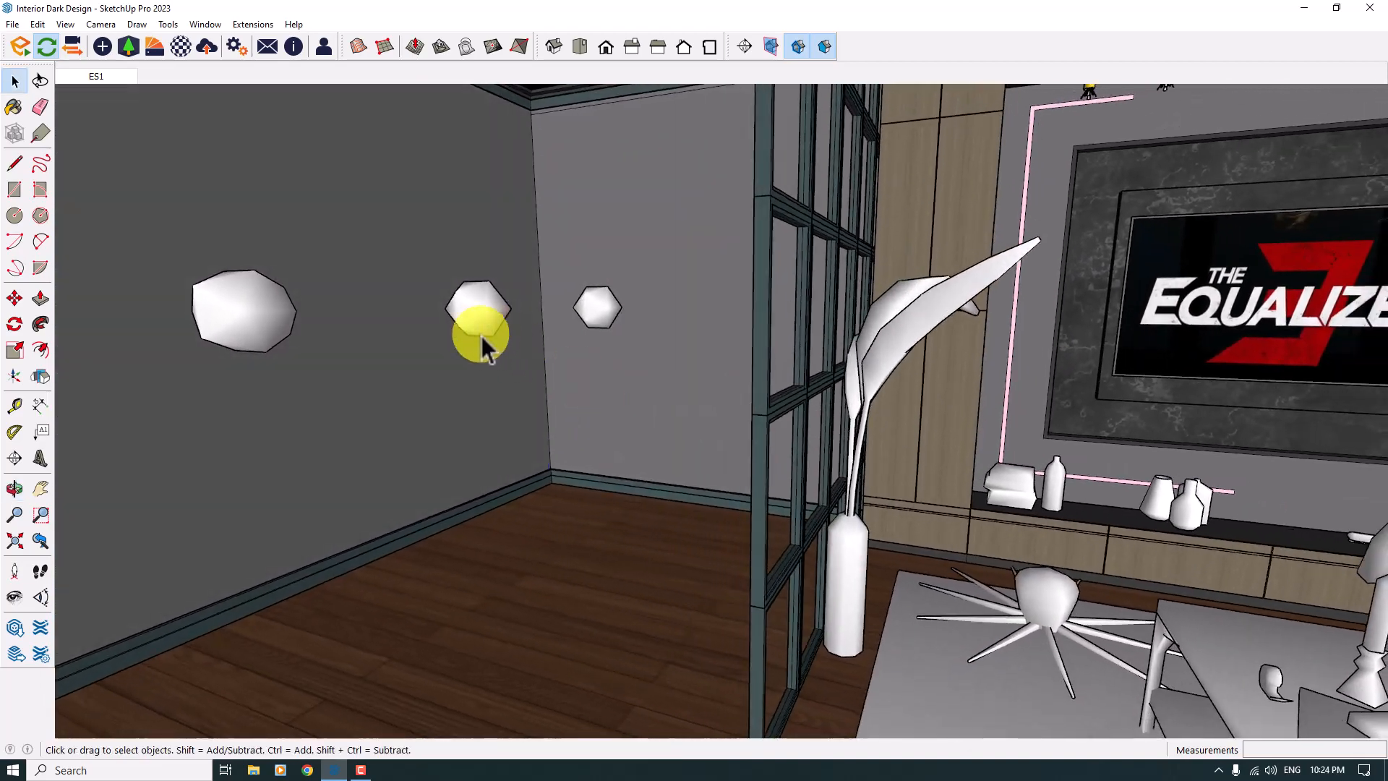
{"action": "middle_click_drag", "start_coordinate": [908, 443], "coordinate": [576, 453]}
{"action": "scroll", "coordinate": [577, 453], "scroll_direction": "up", "scroll_amount": 2}
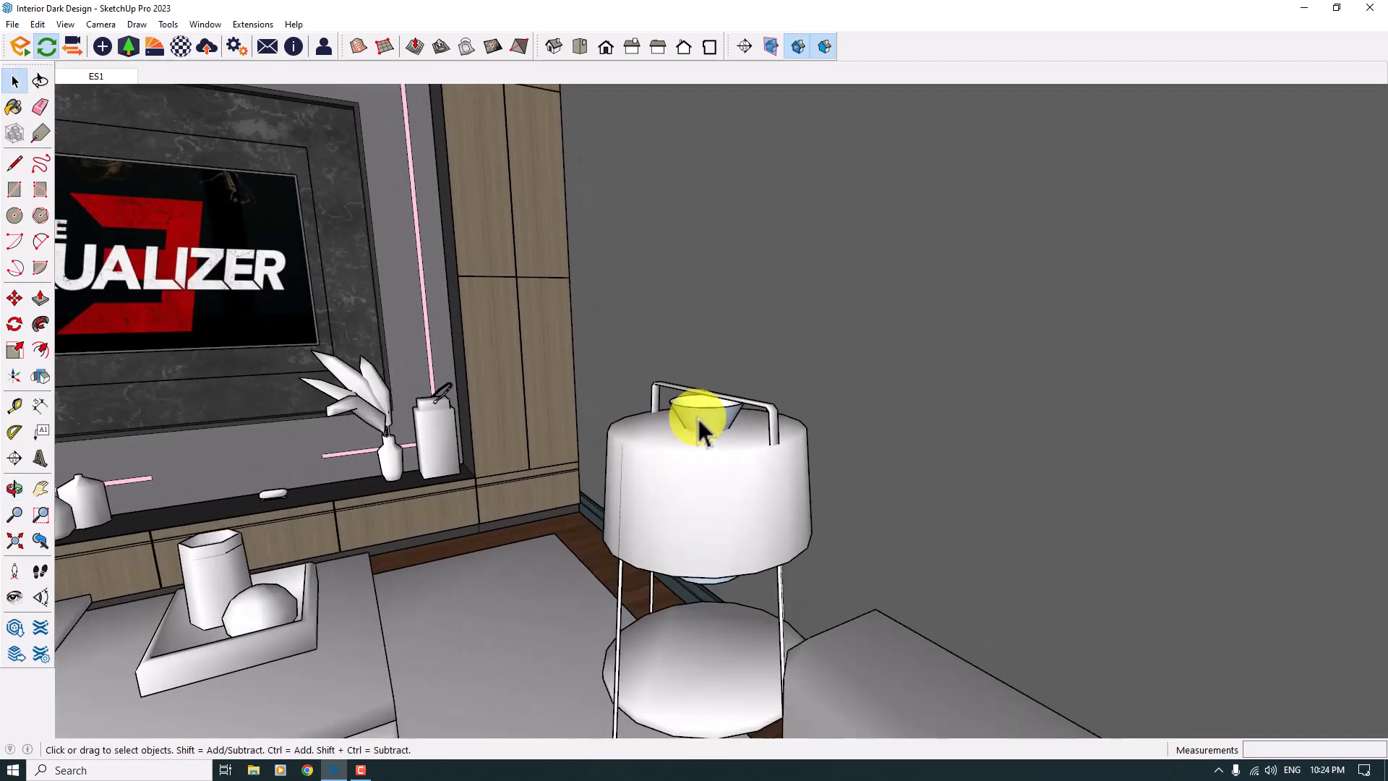
{"action": "left_click", "coordinate": [697, 416]}
{"action": "left_click", "coordinate": [104, 47]}
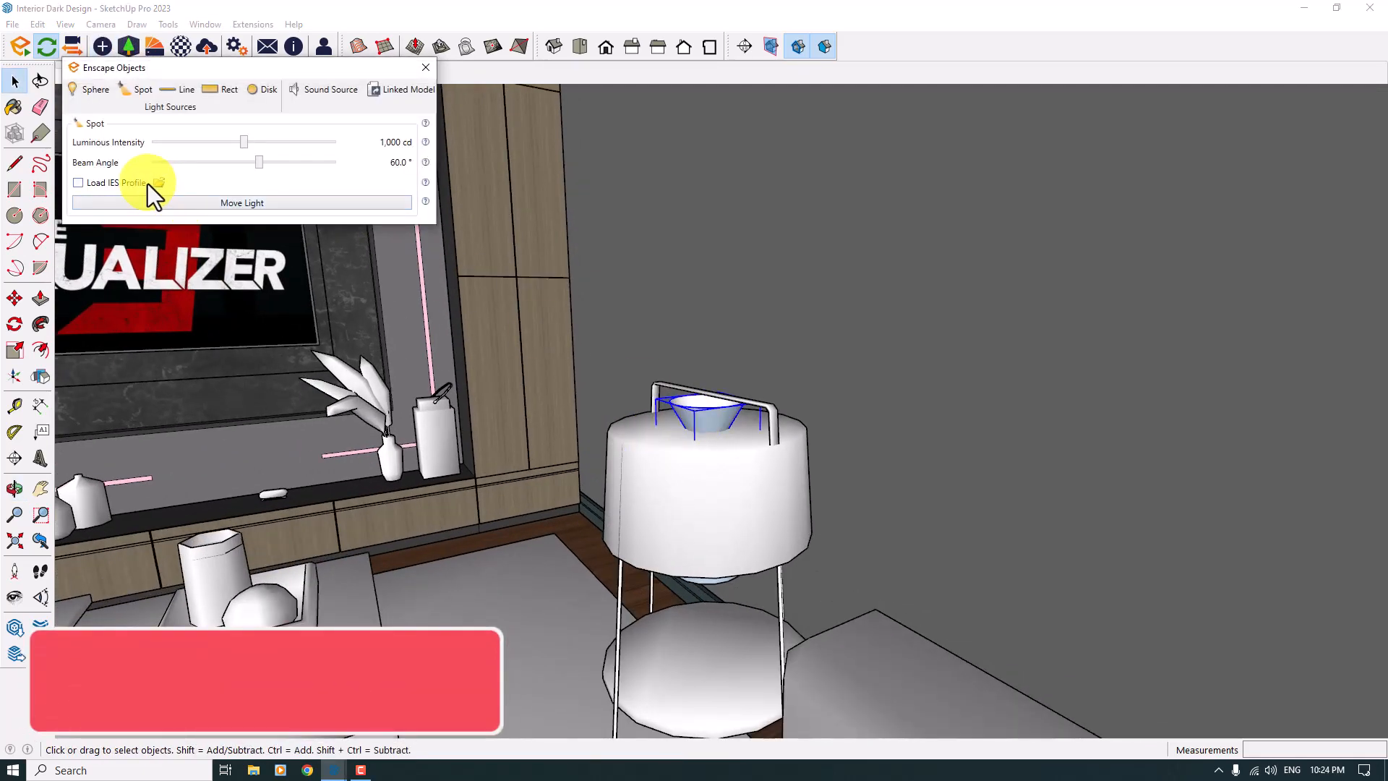
{"action": "left_click", "coordinate": [155, 184]}
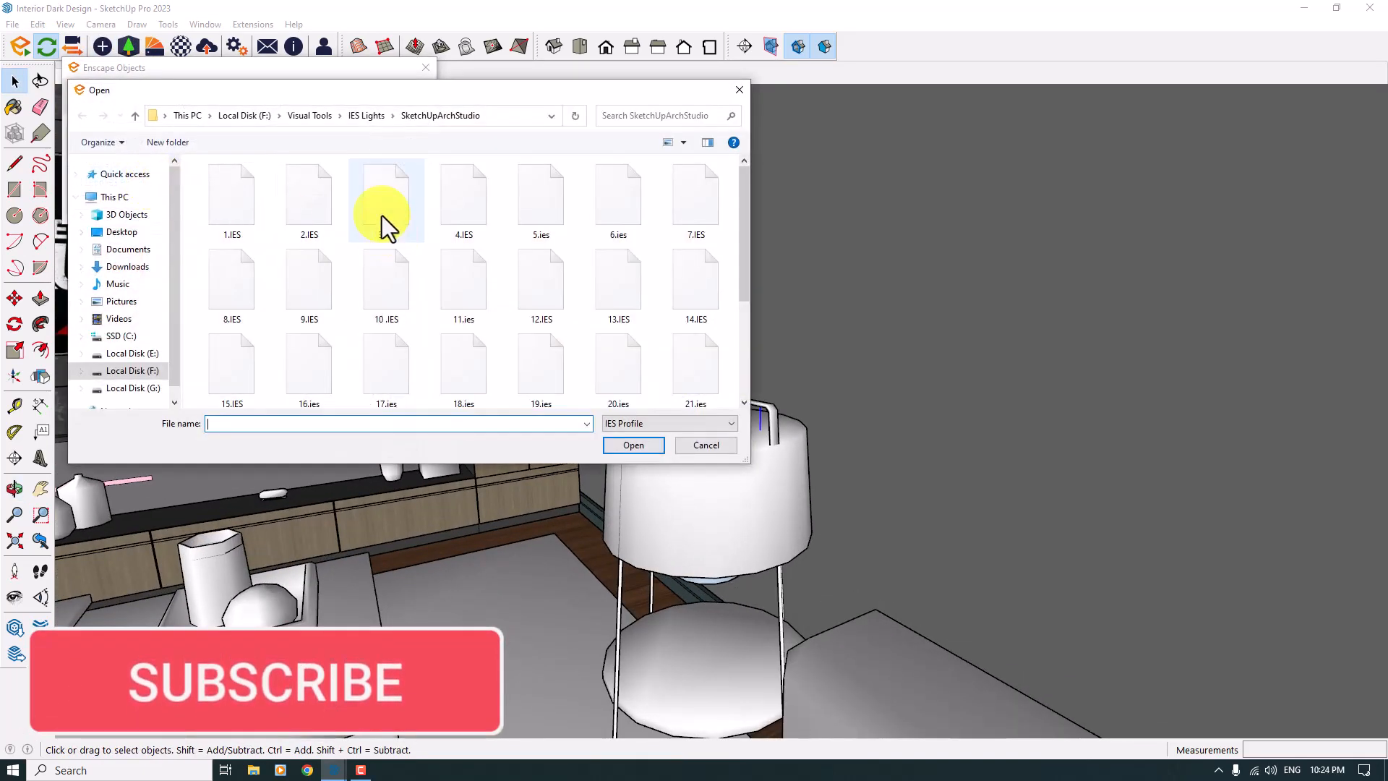
{"action": "double_click", "coordinate": [472, 305]}
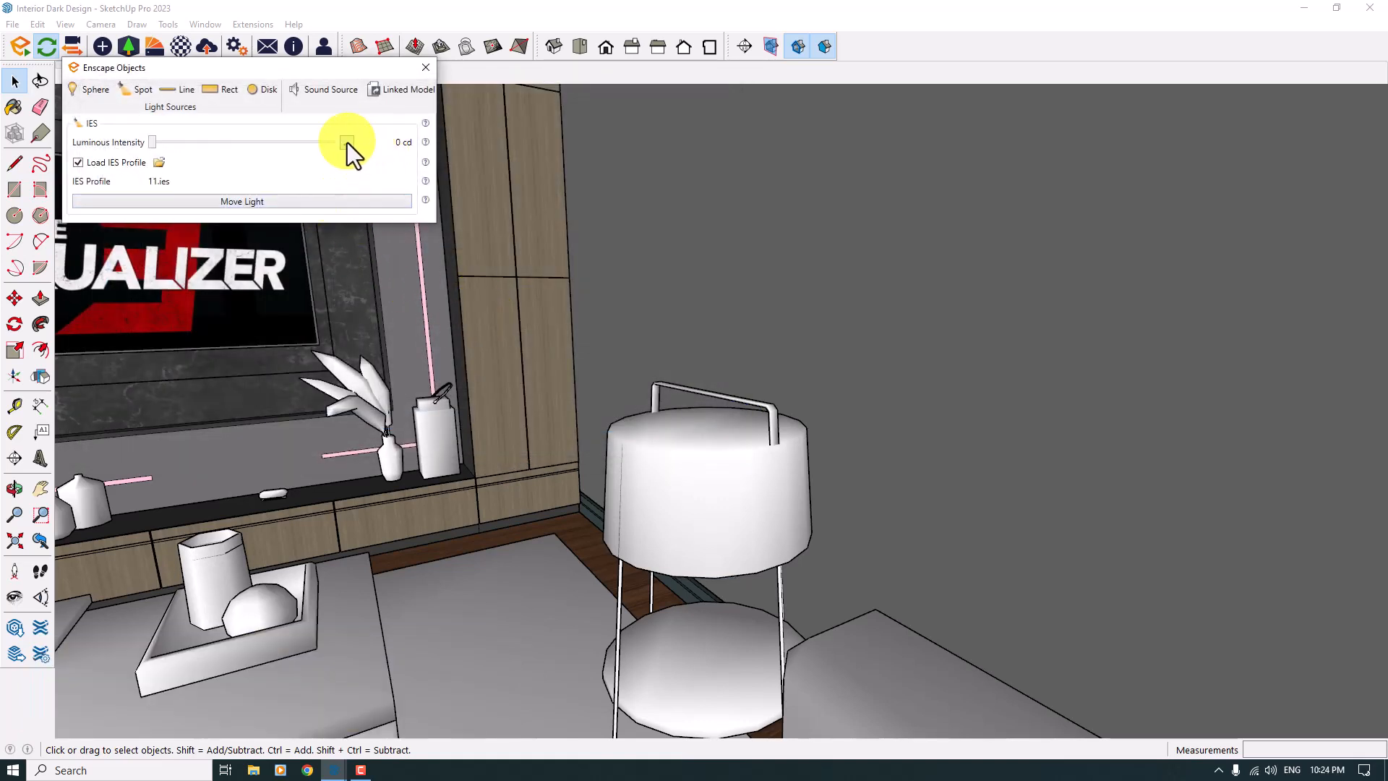
Set the floor lamp's upper light to a luminous intensity of 10 cd and close its light settings
{"action": "left_click", "coordinate": [347, 142]}
{"action": "left_click", "coordinate": [358, 164]}
{"action": "type", "text": "10"}
{"action": "key", "text": "Return"}
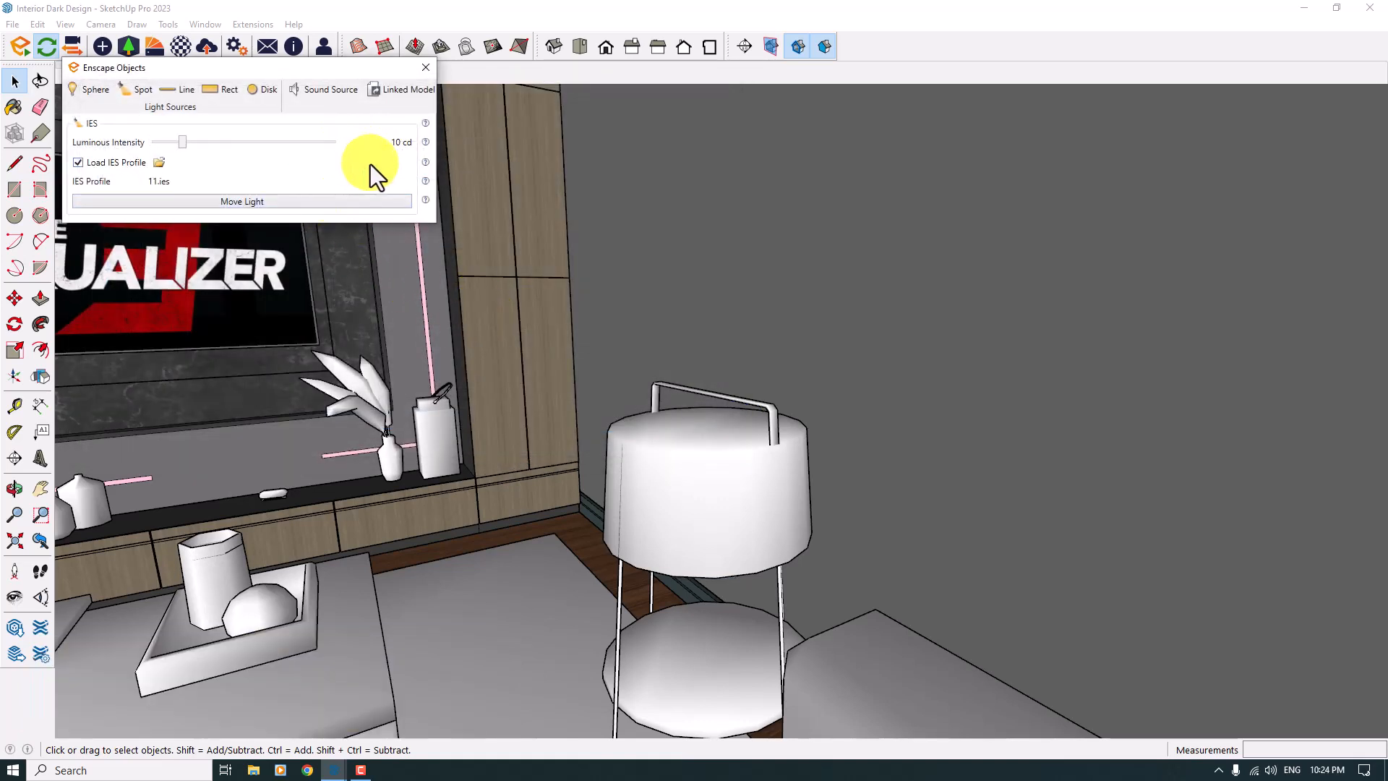
{"action": "left_click", "coordinate": [426, 67]}
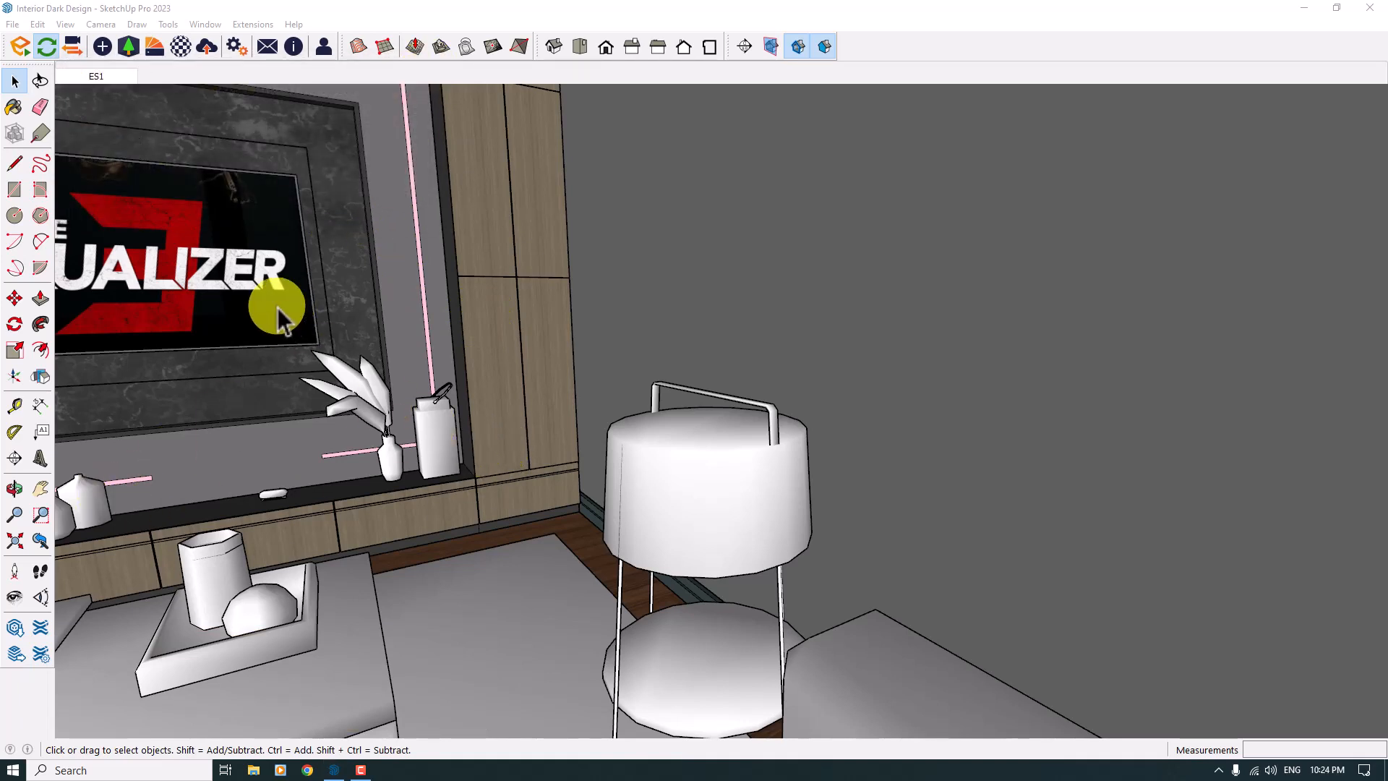
Start the Enscape render and turn its camera from the floor lamp toward the TV wall and glass partition
{"action": "left_click", "coordinate": [331, 316]}
{"action": "left_click", "coordinate": [353, 310], "text": "shift"}
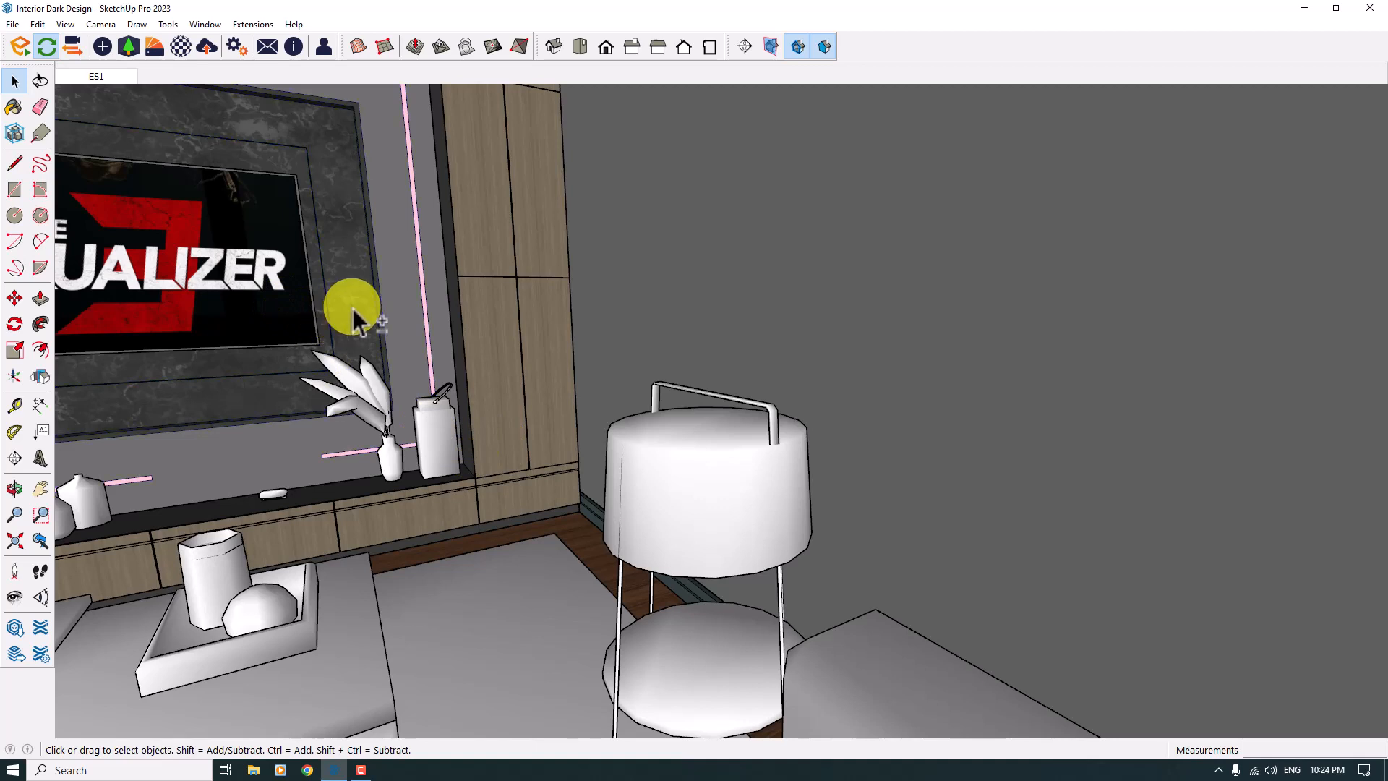
{"action": "left_click", "coordinate": [19, 56]}
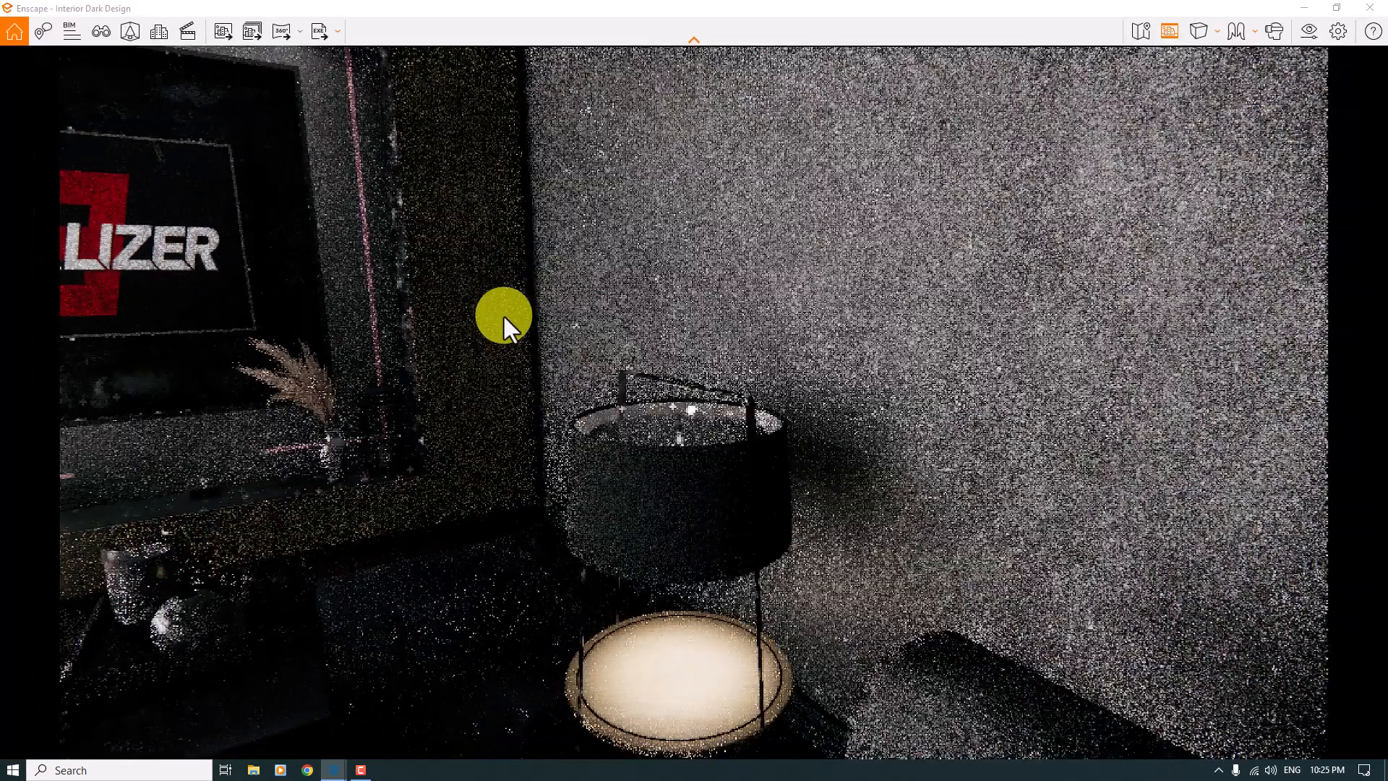
{"action": "left_click_drag", "start_coordinate": [502, 314], "coordinate": [599, 314]}
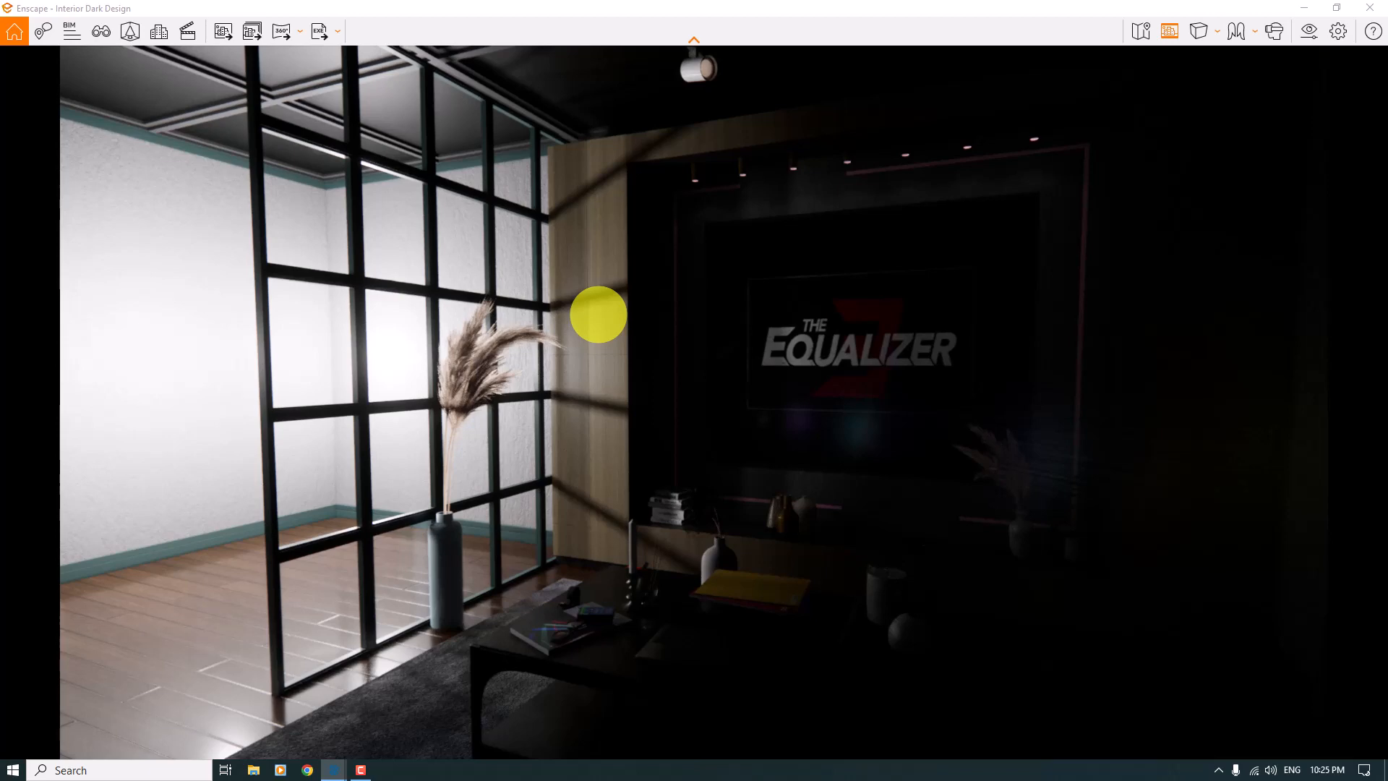
Switch the render to the saved ES1 view and place the Enscape window side by side with SketchUp
{"action": "key", "text": "f"}
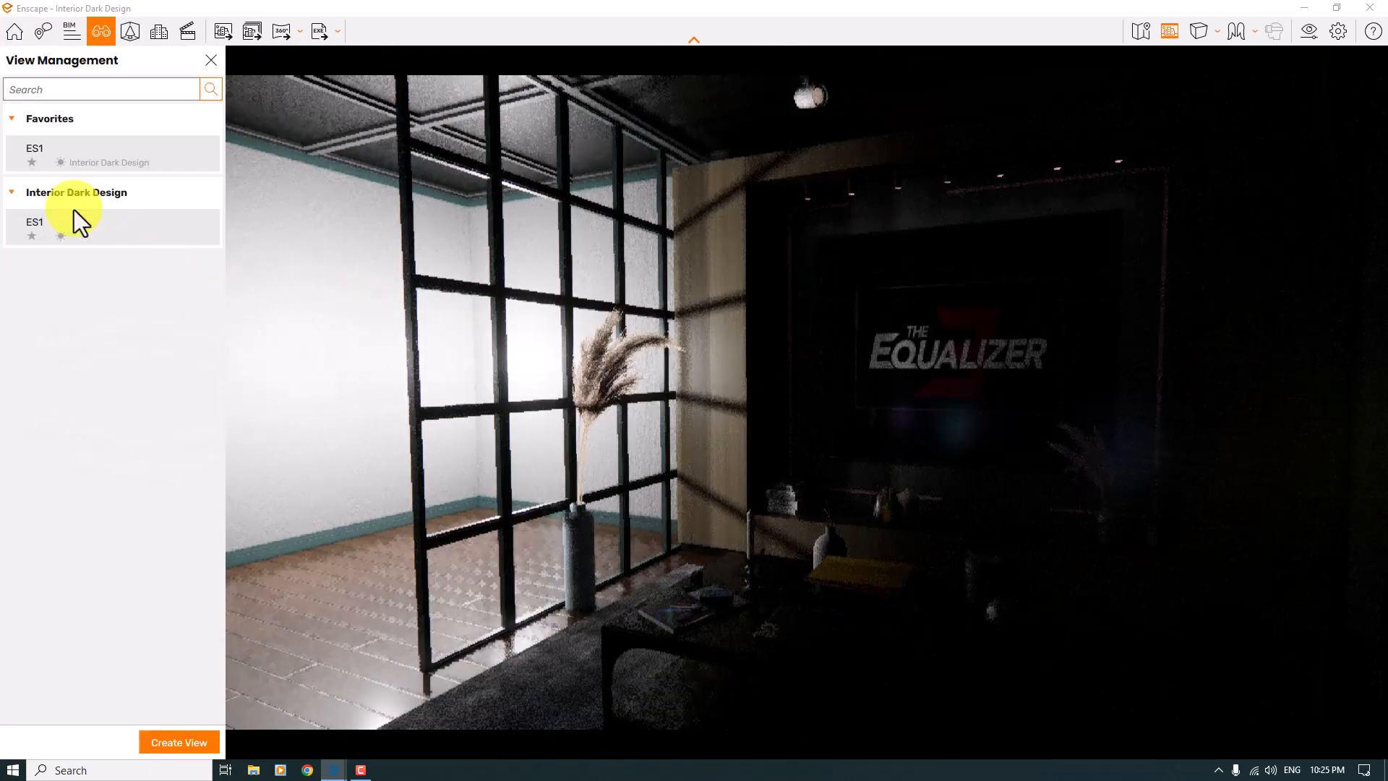
{"action": "left_click", "coordinate": [43, 230]}
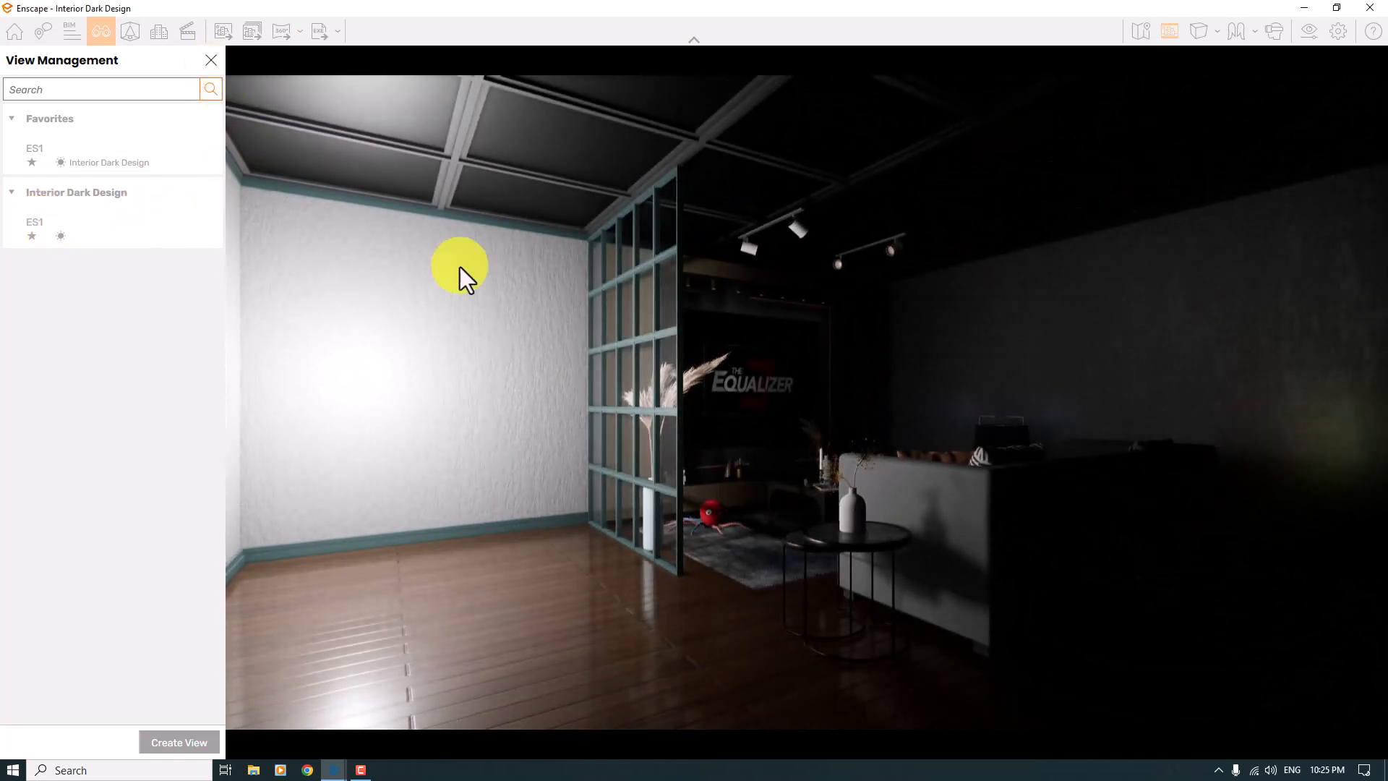
{"action": "key", "text": "f"}
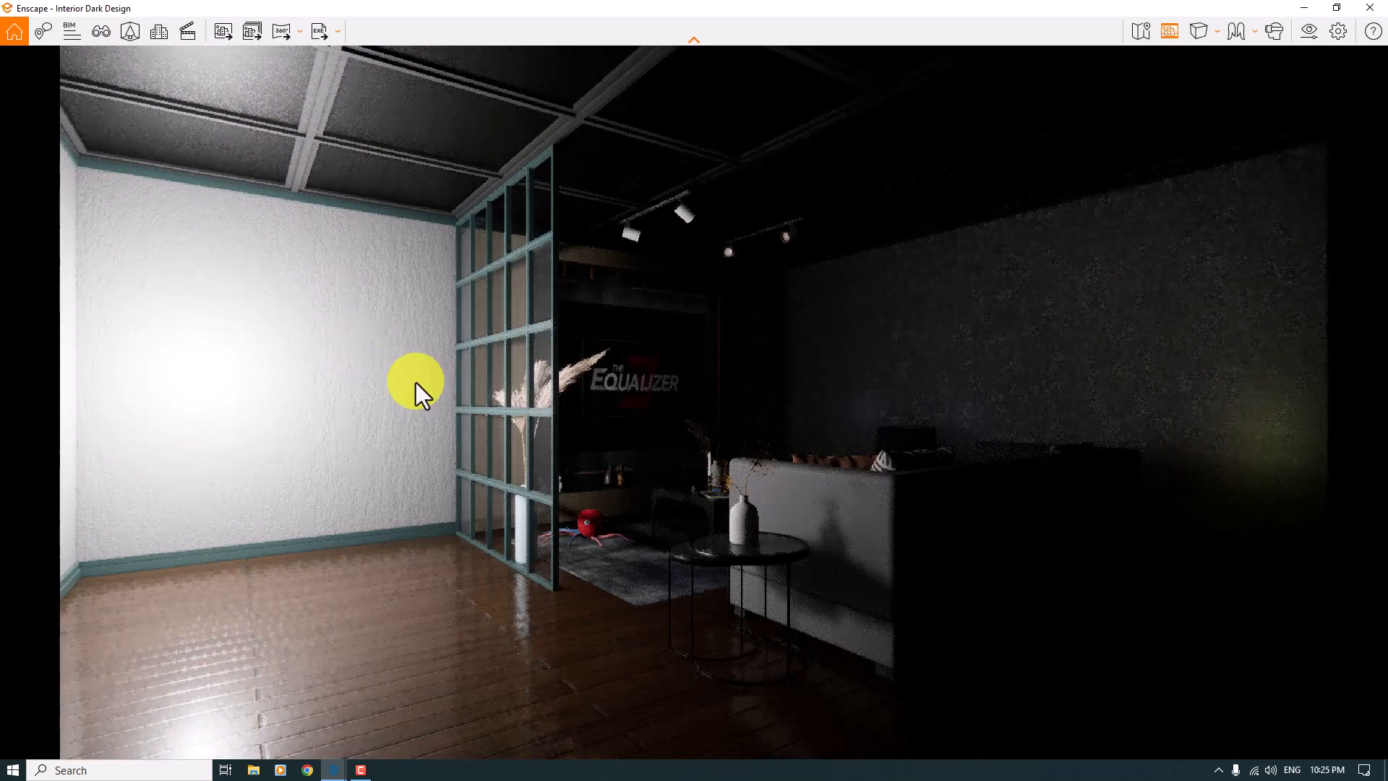
{"action": "mouse_move", "coordinate": [795, 13]}
{"action": "left_mouse_down"}
{"action": "mouse_move", "coordinate": [1038, 184]}
{"action": "mouse_move", "coordinate": [1384, 217]}
{"action": "left_mouse_up"}
{"action": "left_click", "coordinate": [376, 222]}
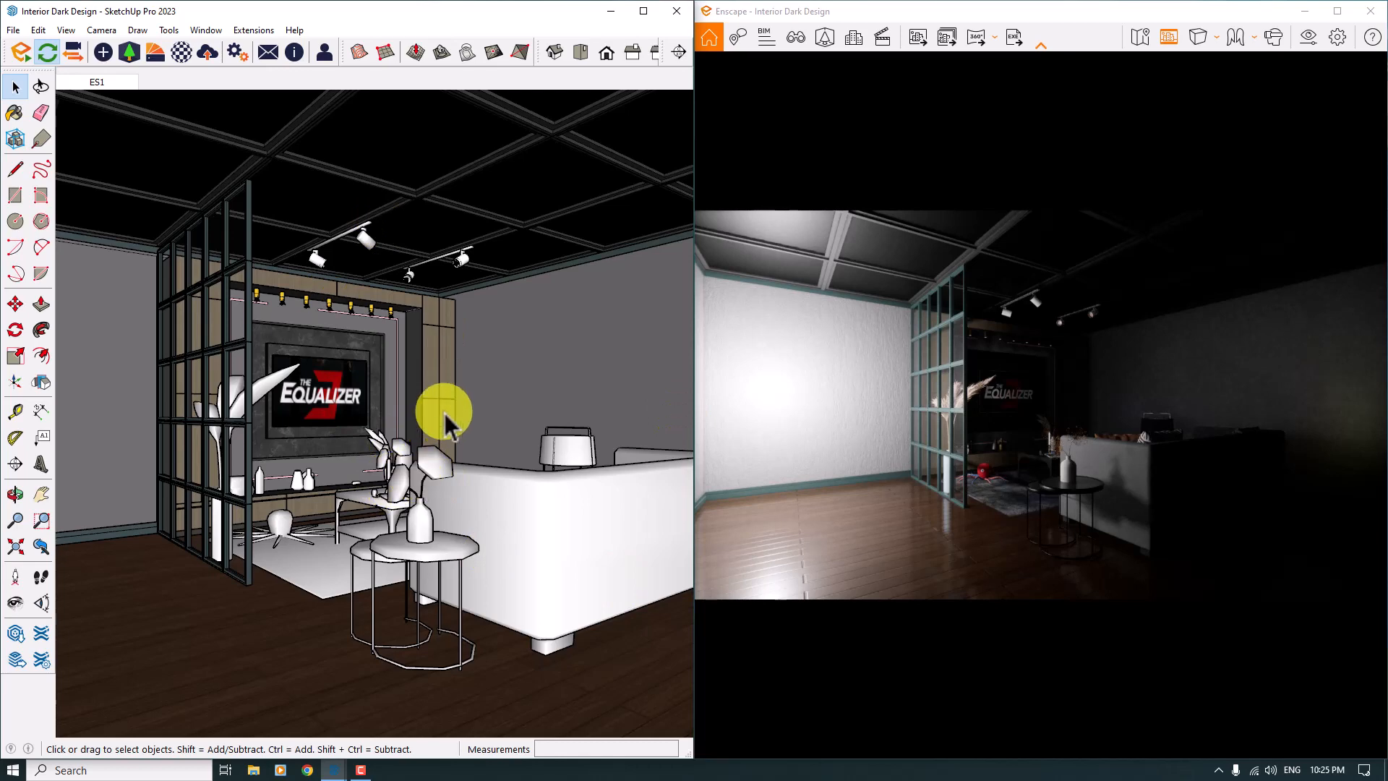
Inspect the spot light of the right-hand track lamp farther from the TV wall alongside the render
{"action": "scroll", "coordinate": [463, 267], "scroll_direction": "up", "scroll_amount": 10}
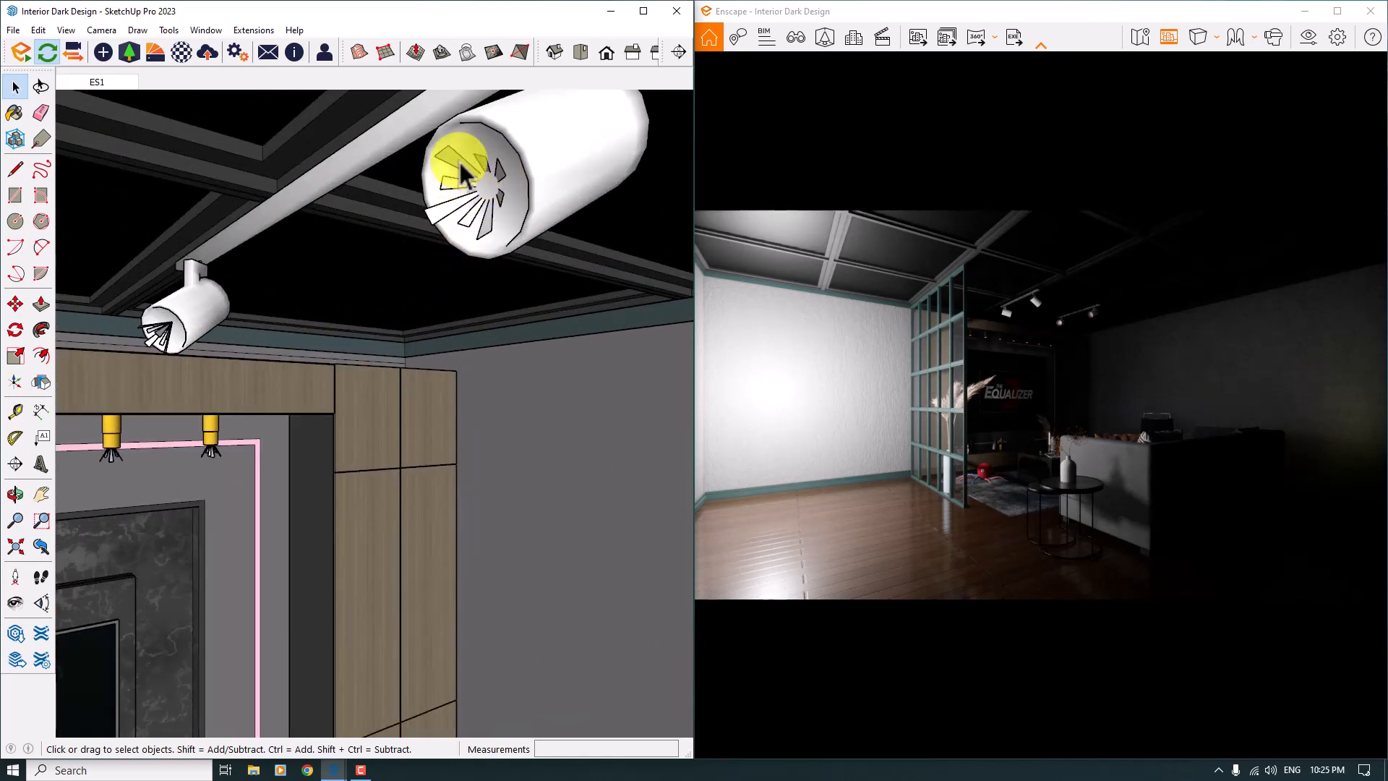
{"action": "left_click", "coordinate": [461, 165]}
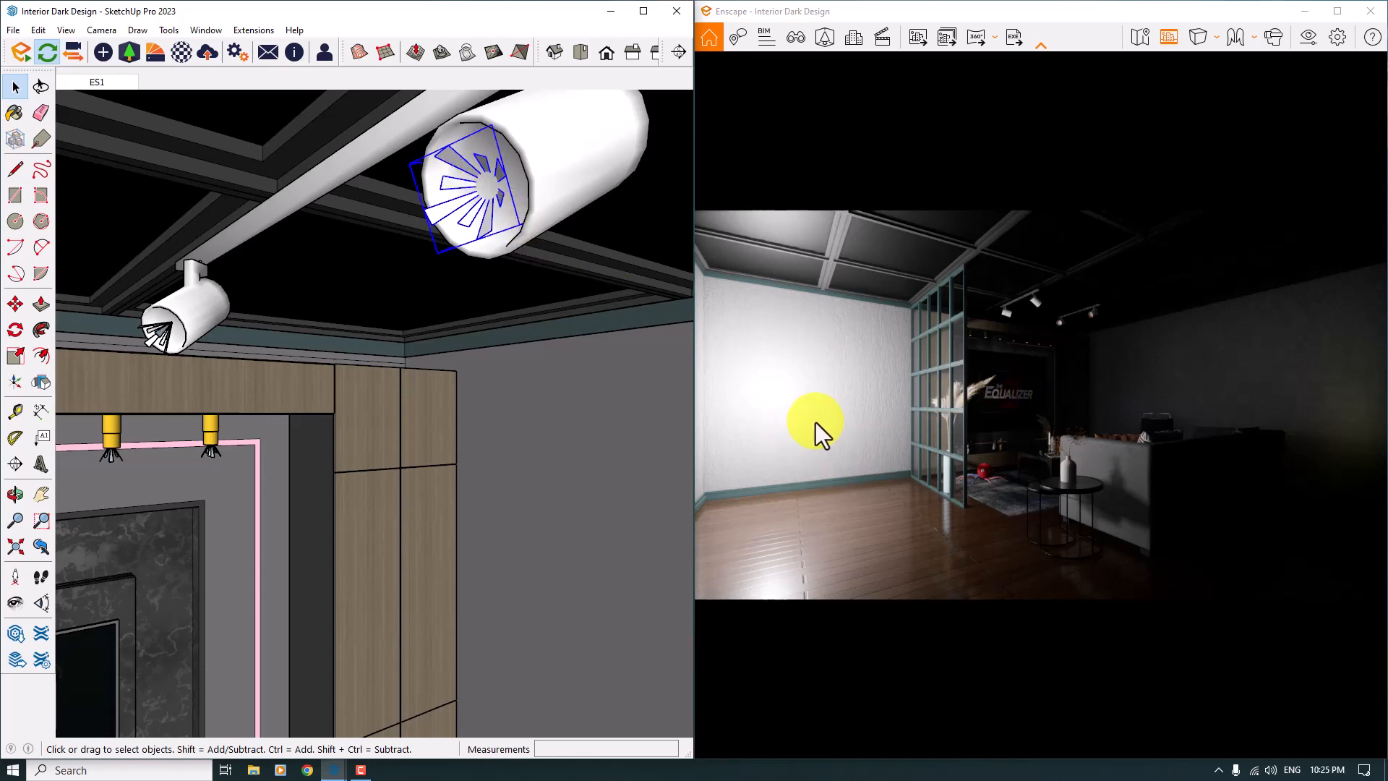
{"action": "scroll", "coordinate": [542, 370], "scroll_direction": "down", "scroll_amount": 5}
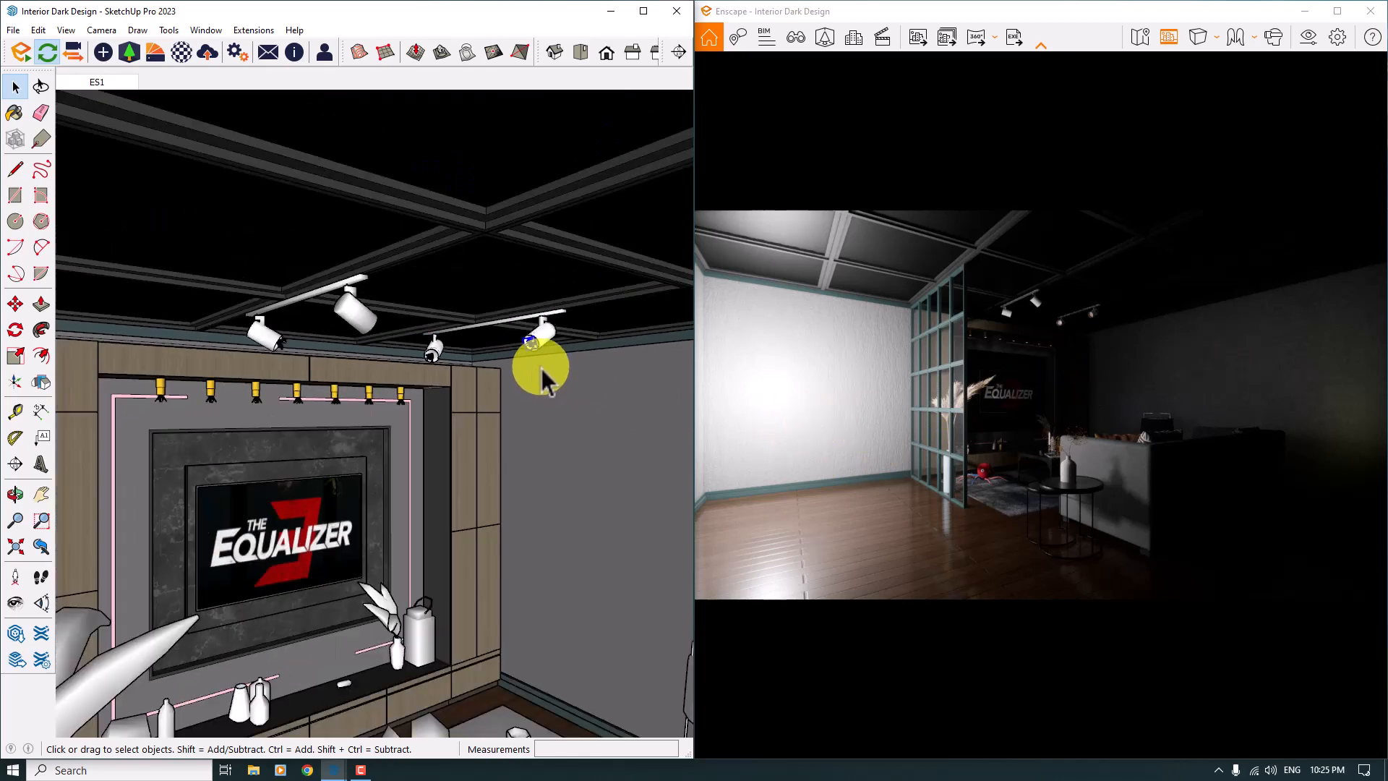
Set the luminous intensity of the nearest sphere light beside the corner walls to 46 cd and close its light settings
{"action": "mouse_move", "coordinate": [541, 368]}
{"action": "middle_mouse_down"}
{"action": "mouse_move", "coordinate": [227, 486]}
{"action": "mouse_move", "coordinate": [145, 484]}
{"action": "middle_mouse_up"}
{"action": "mouse_move", "coordinate": [145, 485]}
{"action": "middle_mouse_down", "text": "shift"}
{"action": "mouse_move", "coordinate": [629, 340]}
{"action": "mouse_move", "coordinate": [356, 472]}
{"action": "mouse_move", "coordinate": [217, 496]}
{"action": "mouse_move", "coordinate": [223, 431]}
{"action": "middle_mouse_up", "text": "shift"}
{"action": "left_click", "coordinate": [222, 431]}
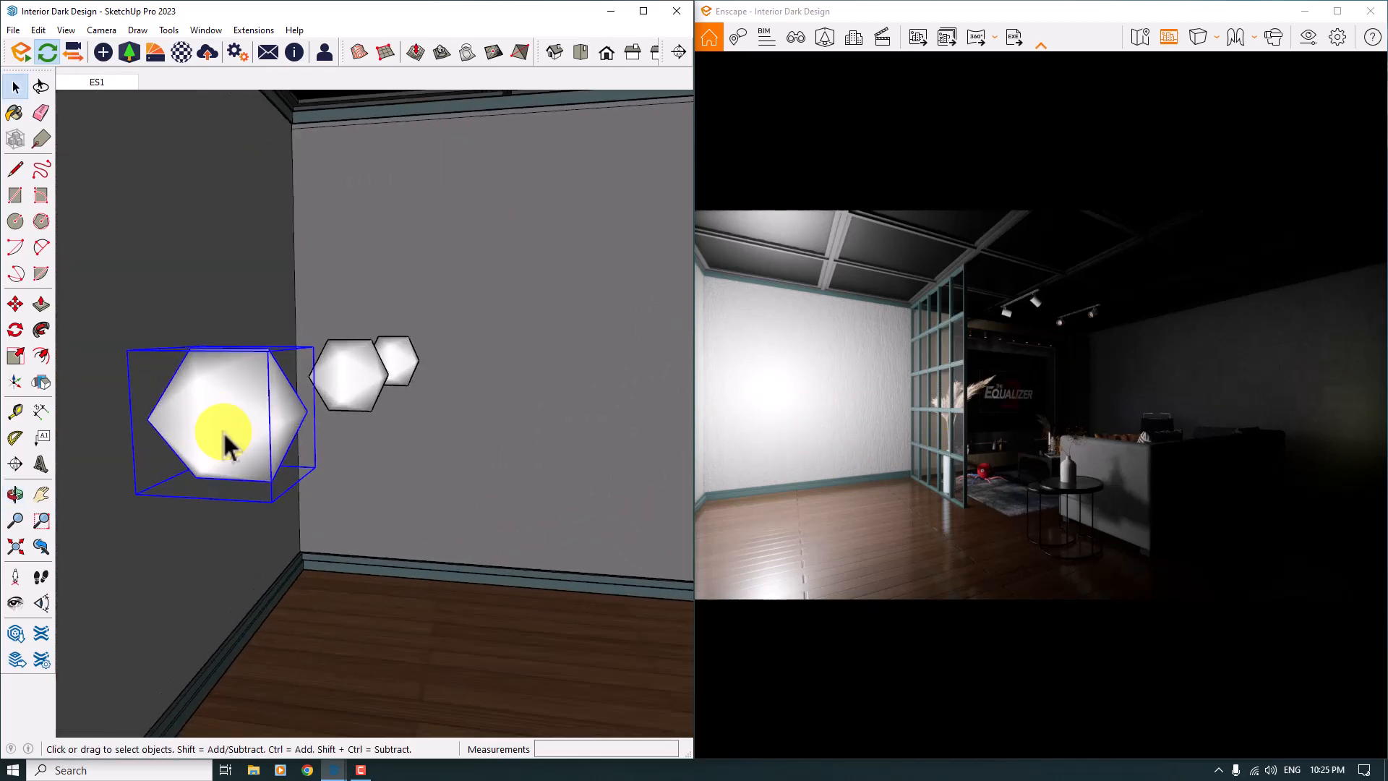
{"action": "left_click", "coordinate": [99, 62]}
{"action": "left_click_drag", "start_coordinate": [221, 132], "coordinate": [191, 136]}
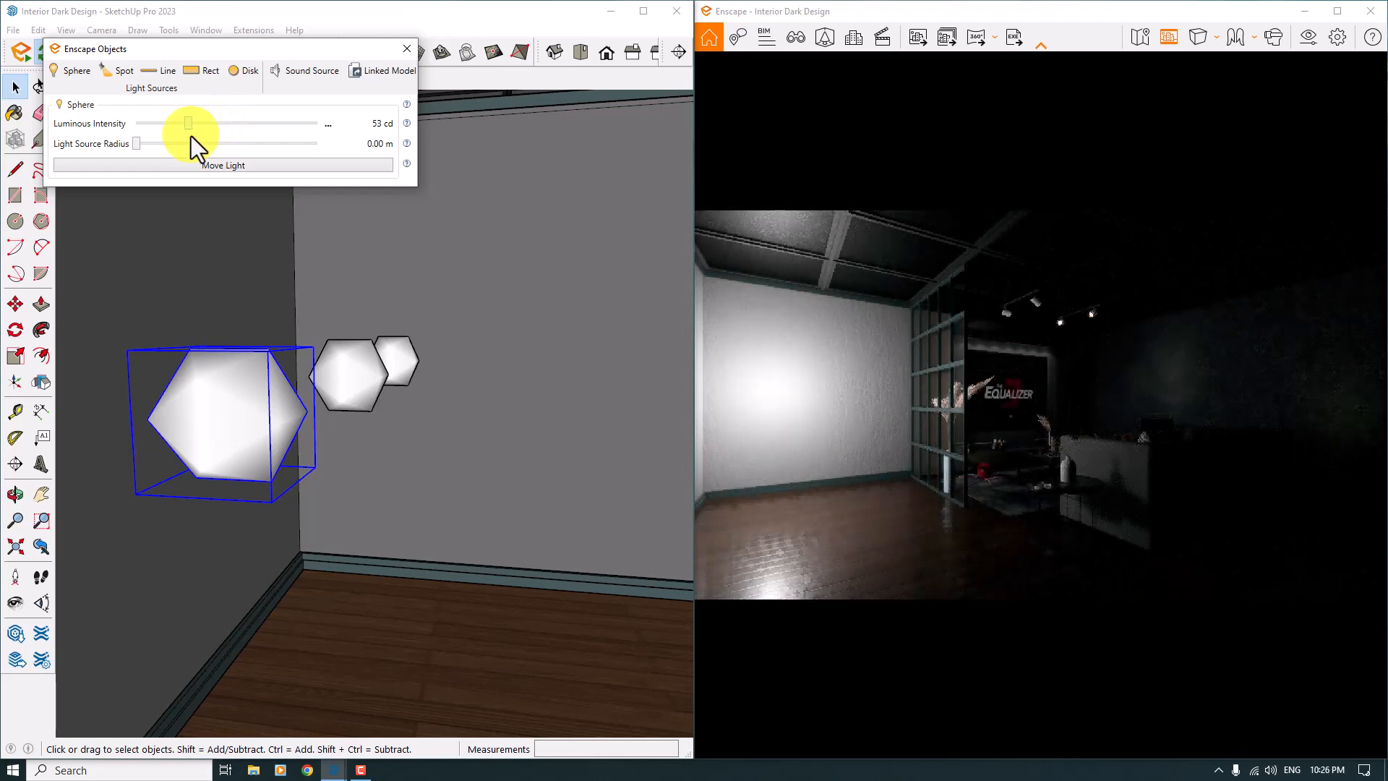
{"action": "left_click", "coordinate": [347, 146]}
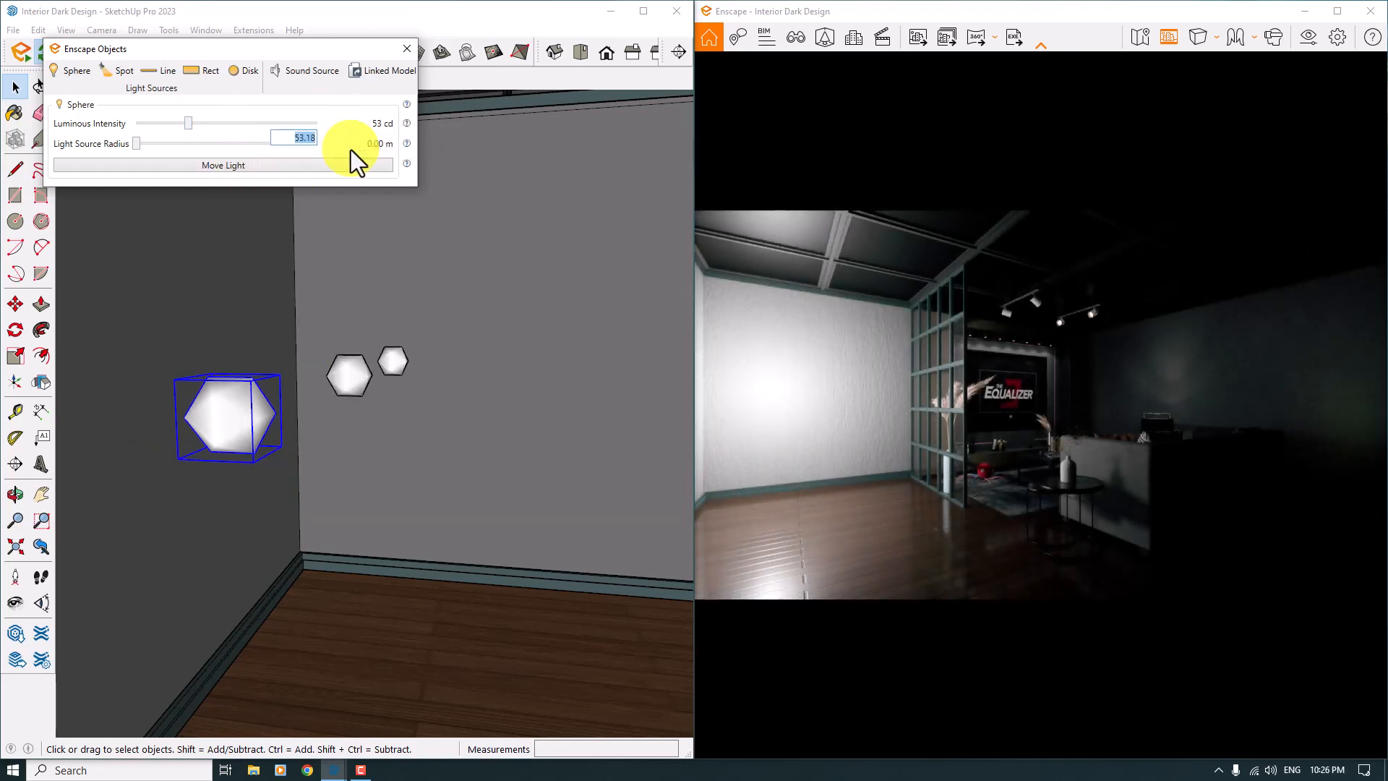
{"action": "key", "text": "Return"}
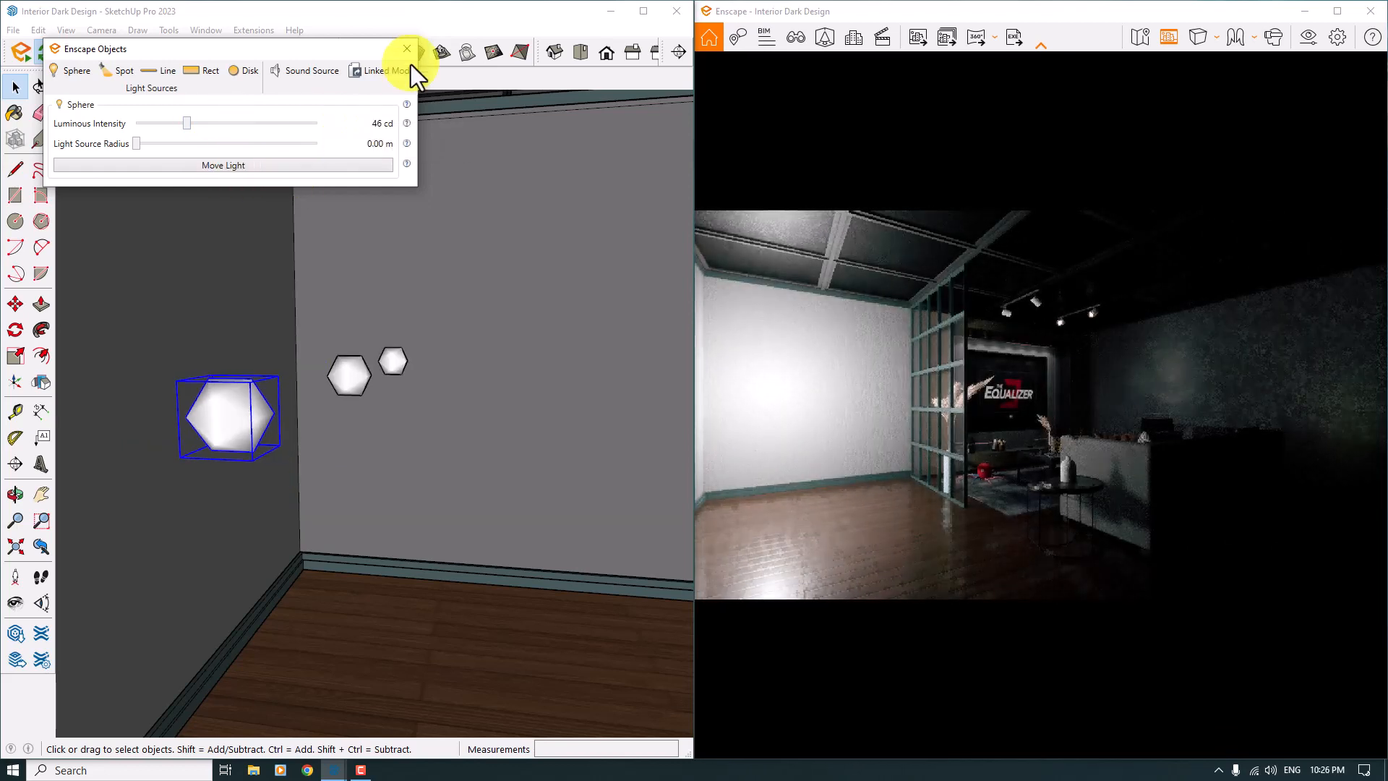
{"action": "left_click", "coordinate": [407, 49]}
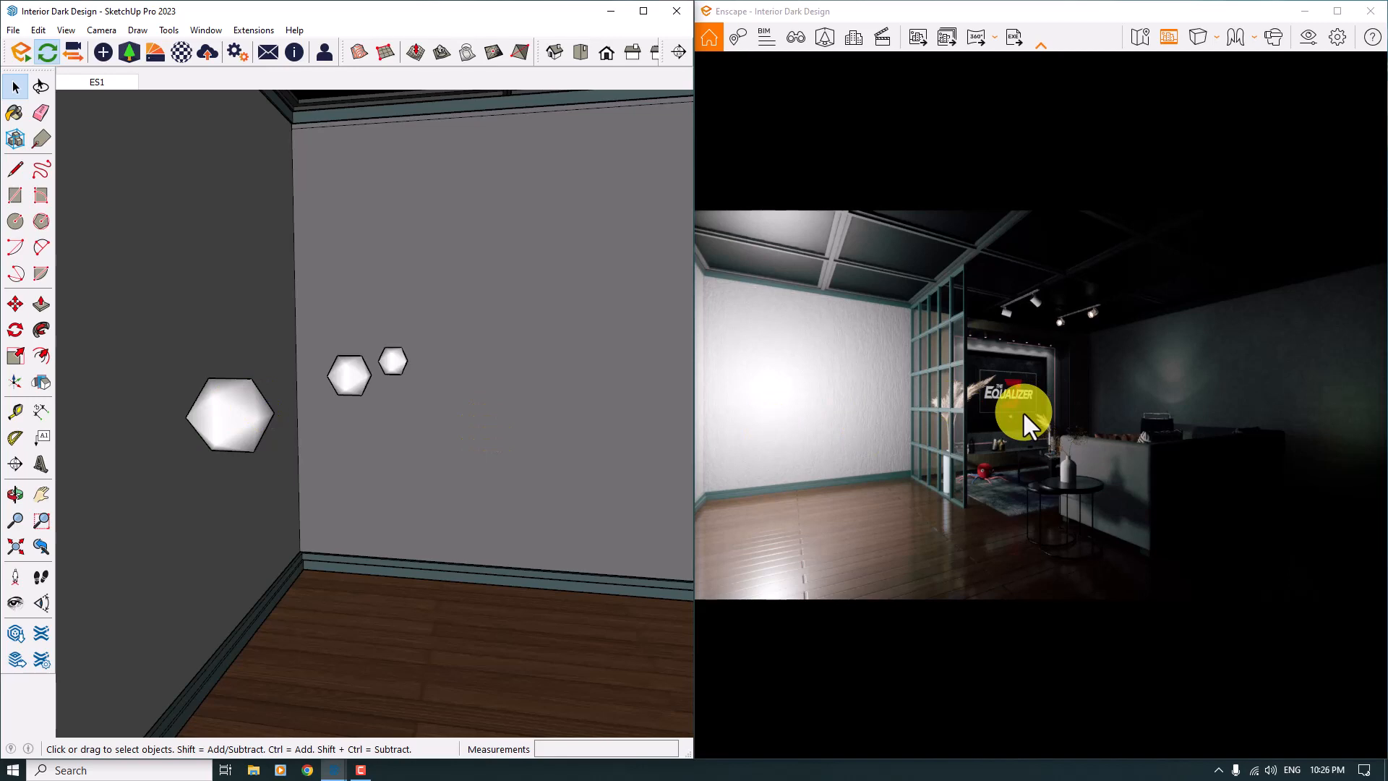
Raise the IES spot light of the front lamp on the right-hand ceiling track to a luminous intensity of about 29,421 cd
{"action": "mouse_move", "coordinate": [408, 269]}
{"action": "middle_mouse_down"}
{"action": "mouse_move", "coordinate": [257, 347]}
{"action": "mouse_move", "coordinate": [180, 350]}
{"action": "mouse_move", "coordinate": [344, 325]}
{"action": "mouse_move", "coordinate": [312, 388]}
{"action": "mouse_move", "coordinate": [422, 416]}
{"action": "middle_mouse_up"}
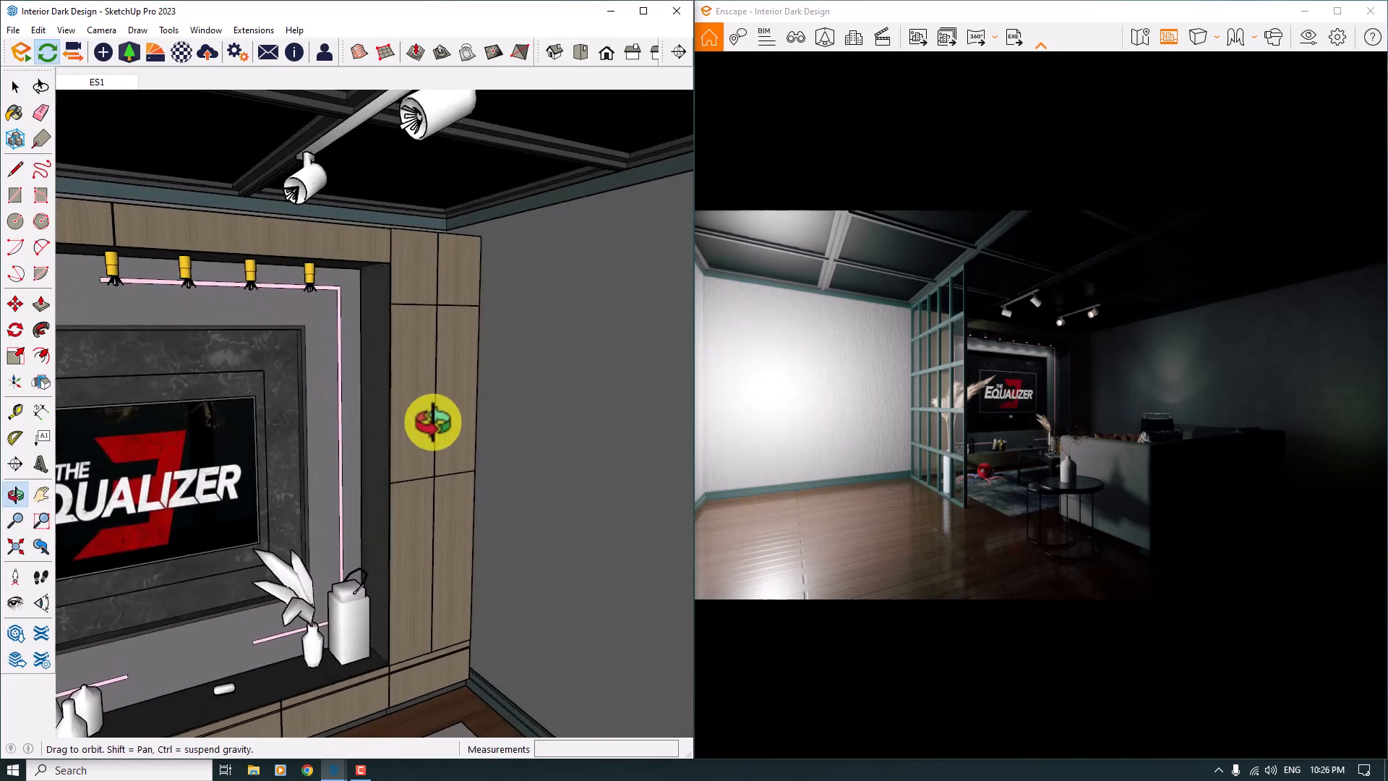
{"action": "key", "text": "space"}
{"action": "scroll", "coordinate": [415, 115], "scroll_direction": "up", "scroll_amount": 3}
{"action": "left_click", "coordinate": [416, 115]}
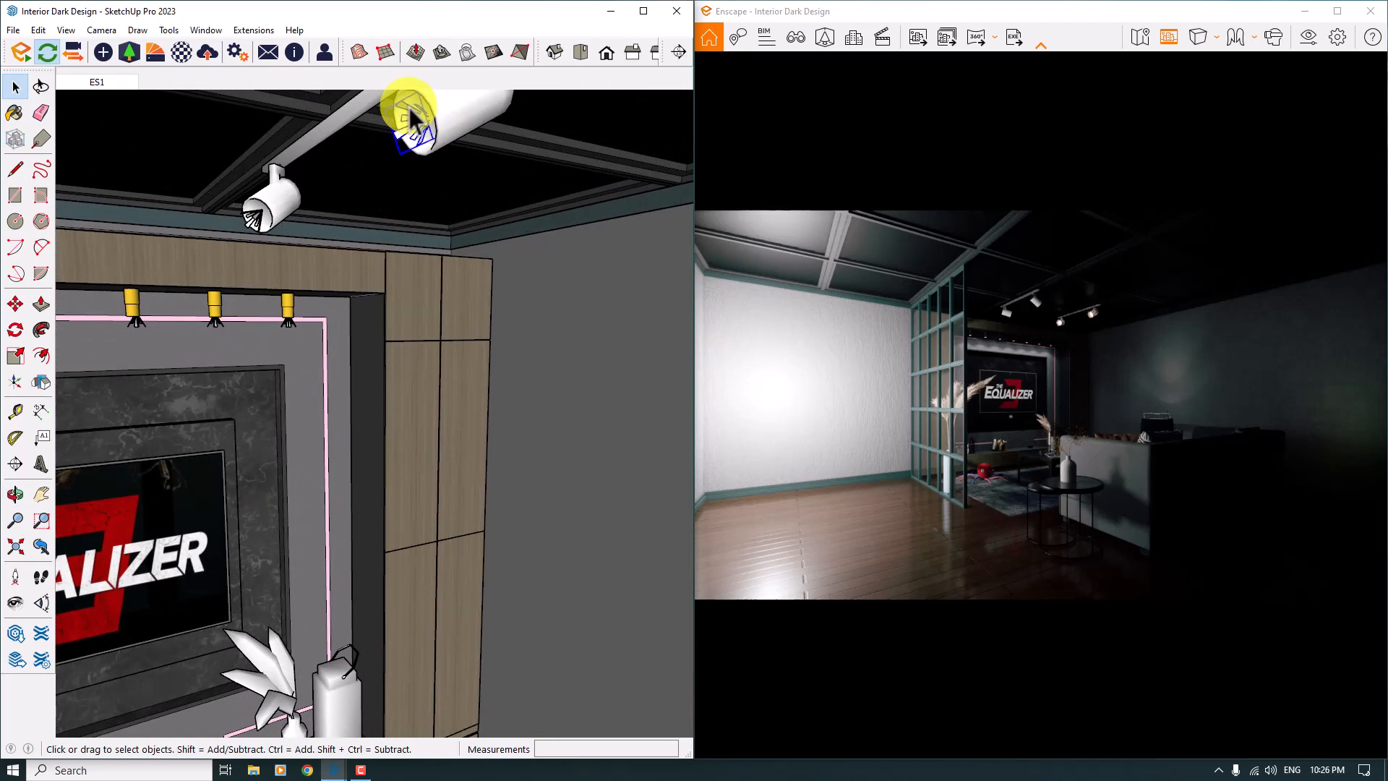
{"action": "left_click", "coordinate": [104, 56]}
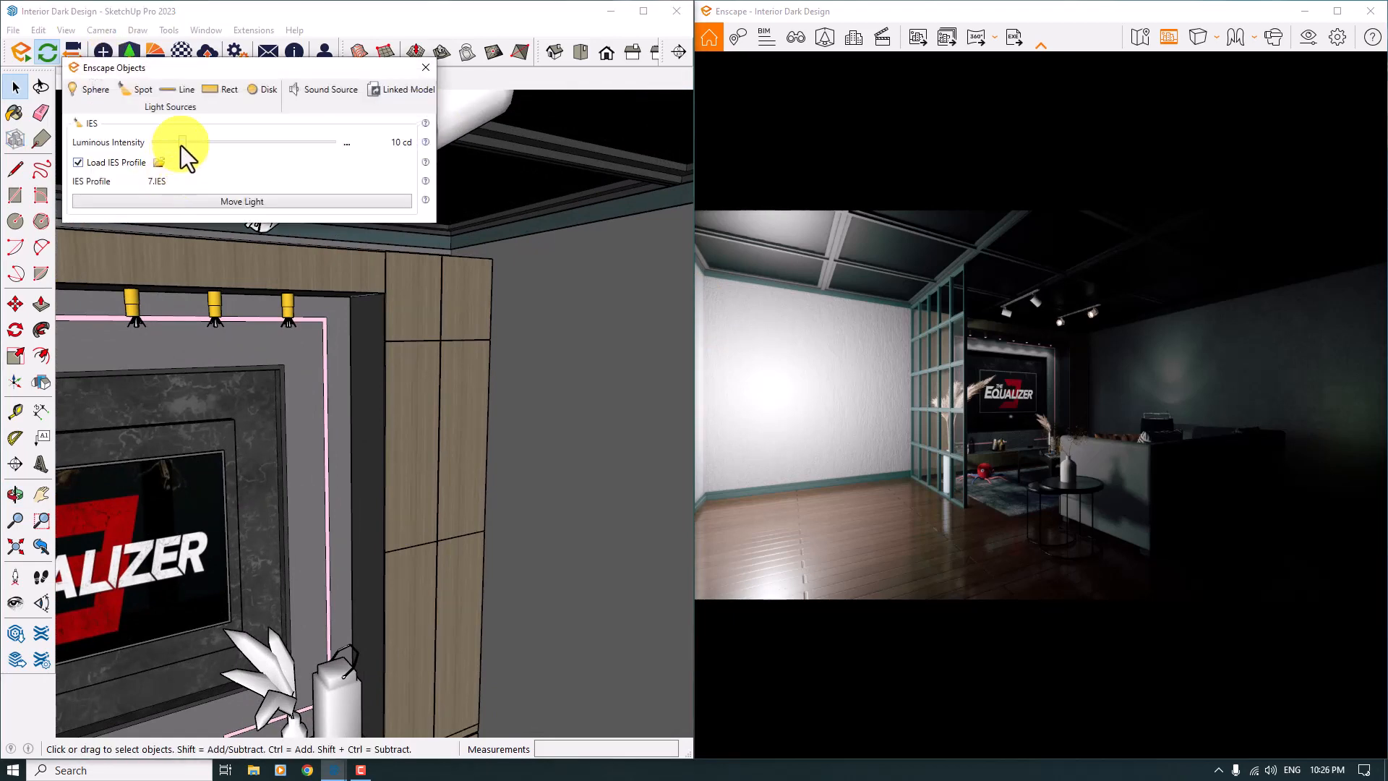
{"action": "left_click_drag", "start_coordinate": [181, 145], "coordinate": [232, 147]}
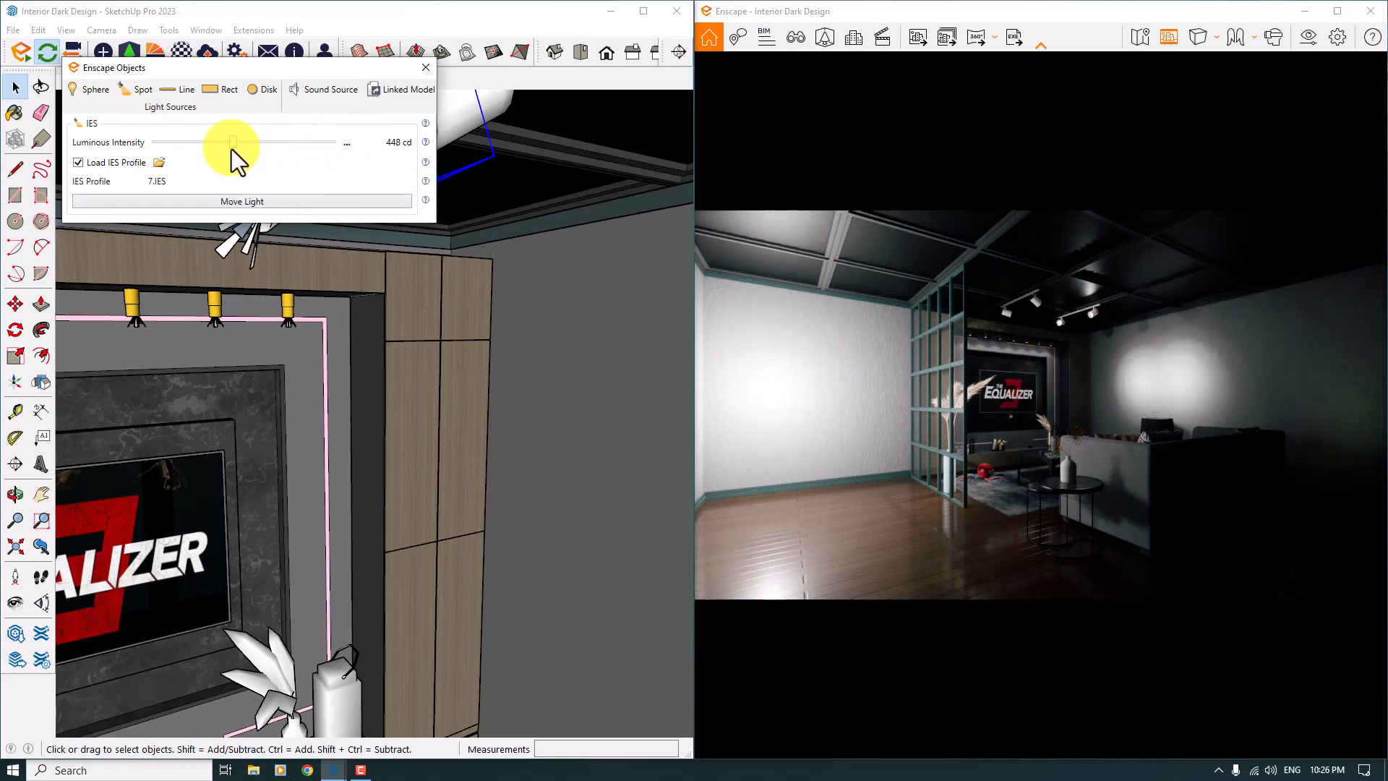
{"action": "left_click_drag", "start_coordinate": [232, 144], "coordinate": [273, 146]}
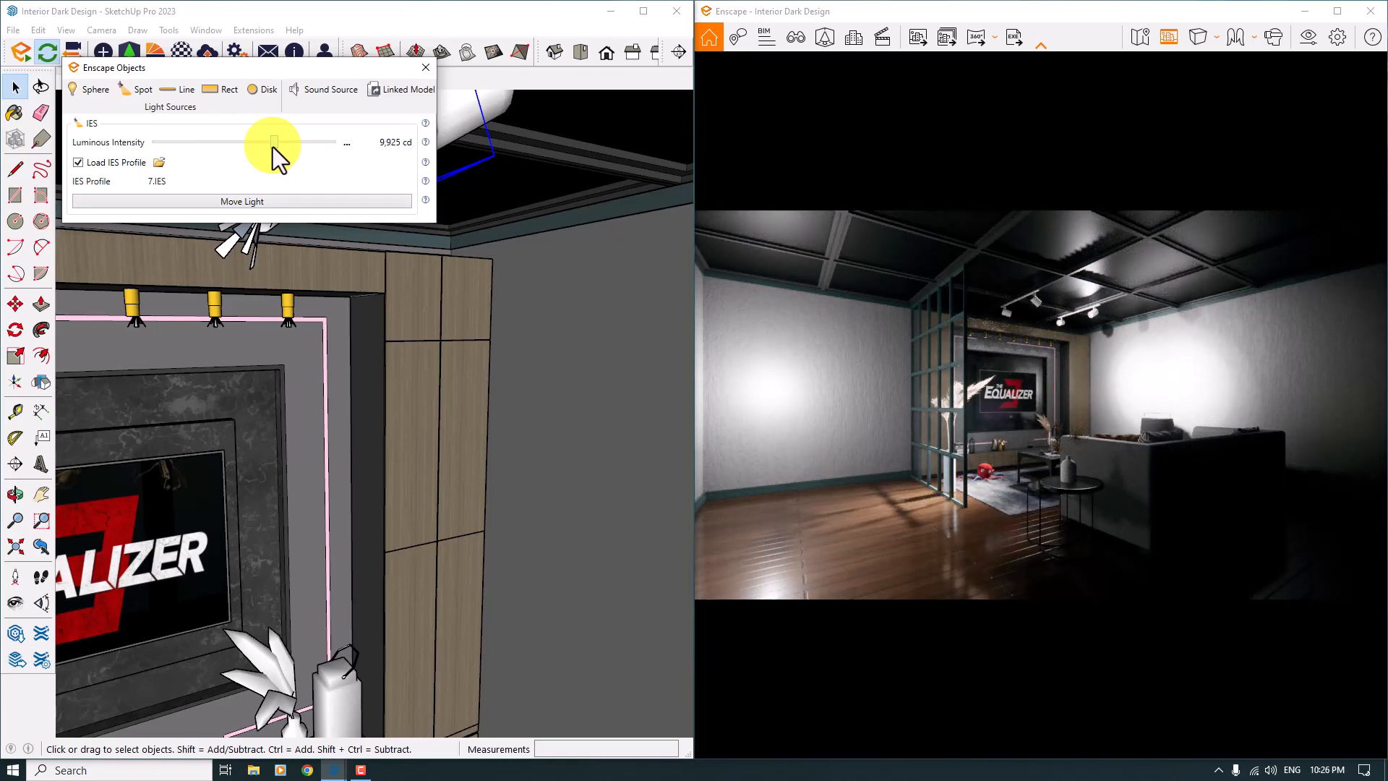
{"action": "left_click_drag", "start_coordinate": [272, 146], "coordinate": [288, 147]}
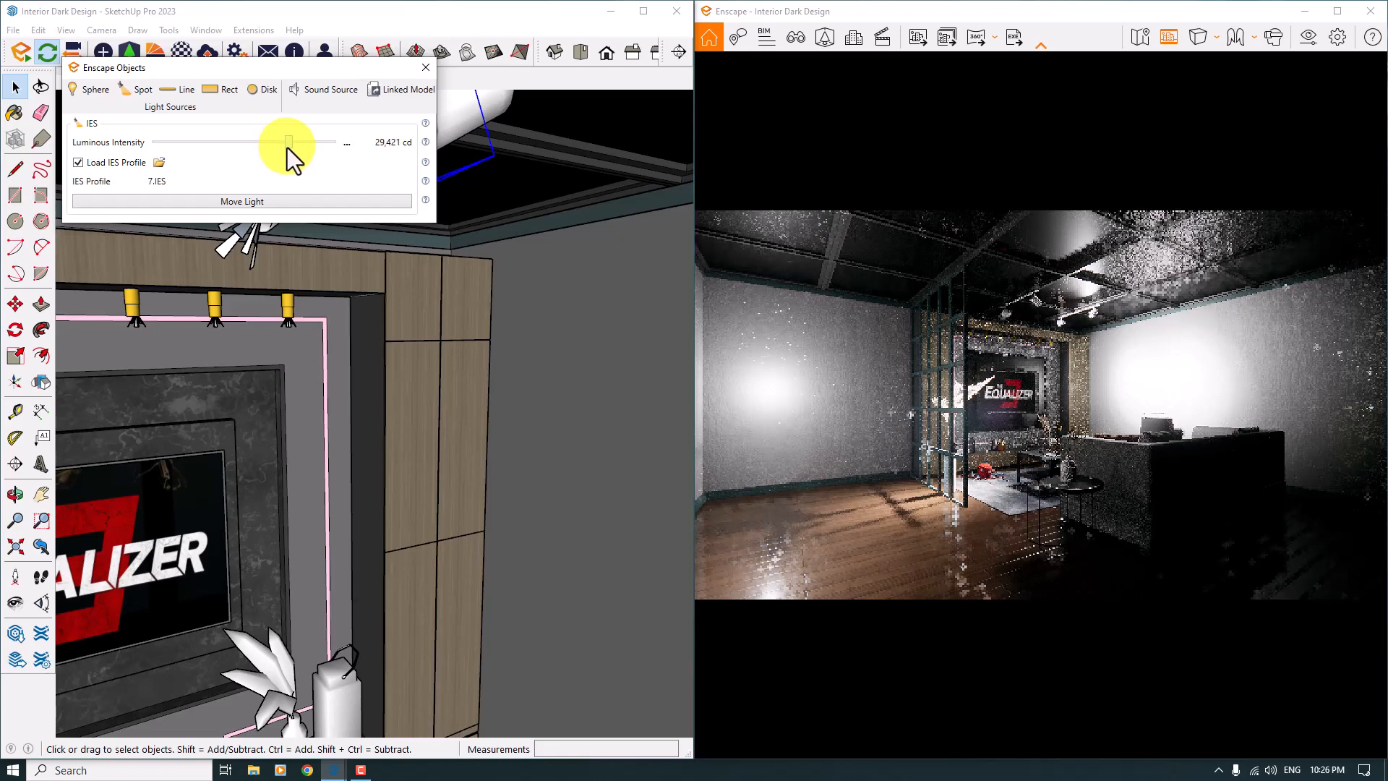
Set the track spot light's luminous intensity to exactly 20,000 cd, then close the light settings and clear the selection
{"action": "left_click", "coordinate": [345, 144]}
{"action": "left_click", "coordinate": [367, 171]}
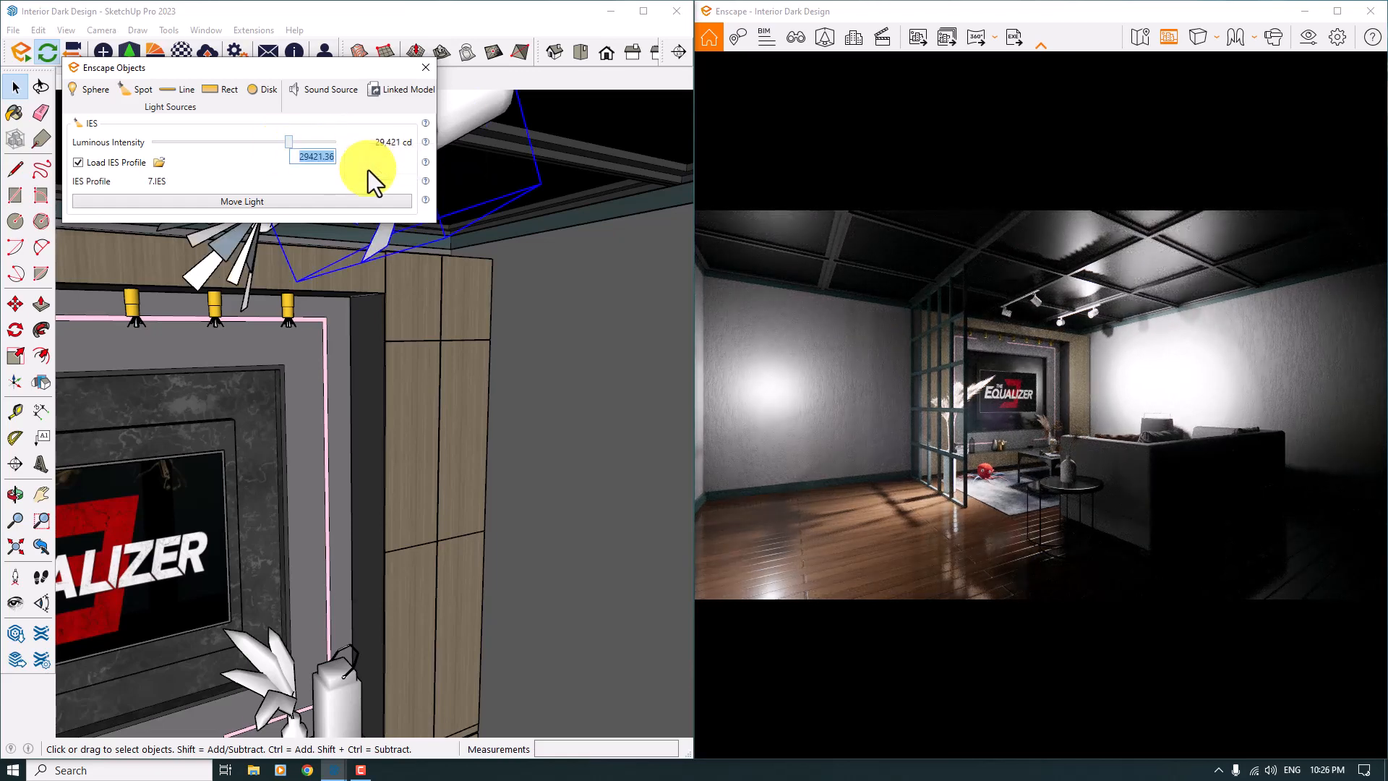
{"action": "type", "text": "20,000"}
{"action": "key", "text": "Return"}
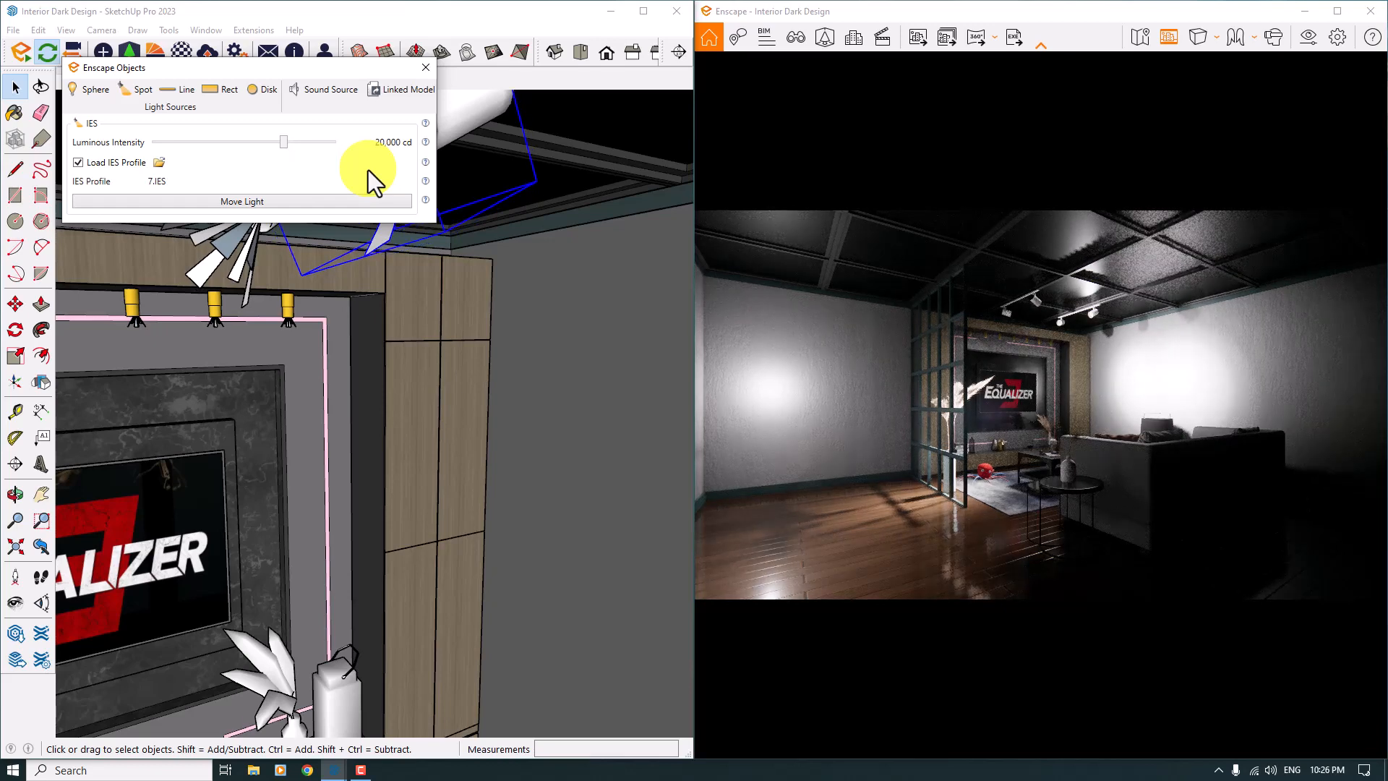
{"action": "left_click", "coordinate": [426, 67]}
{"action": "left_click", "coordinate": [370, 164]}
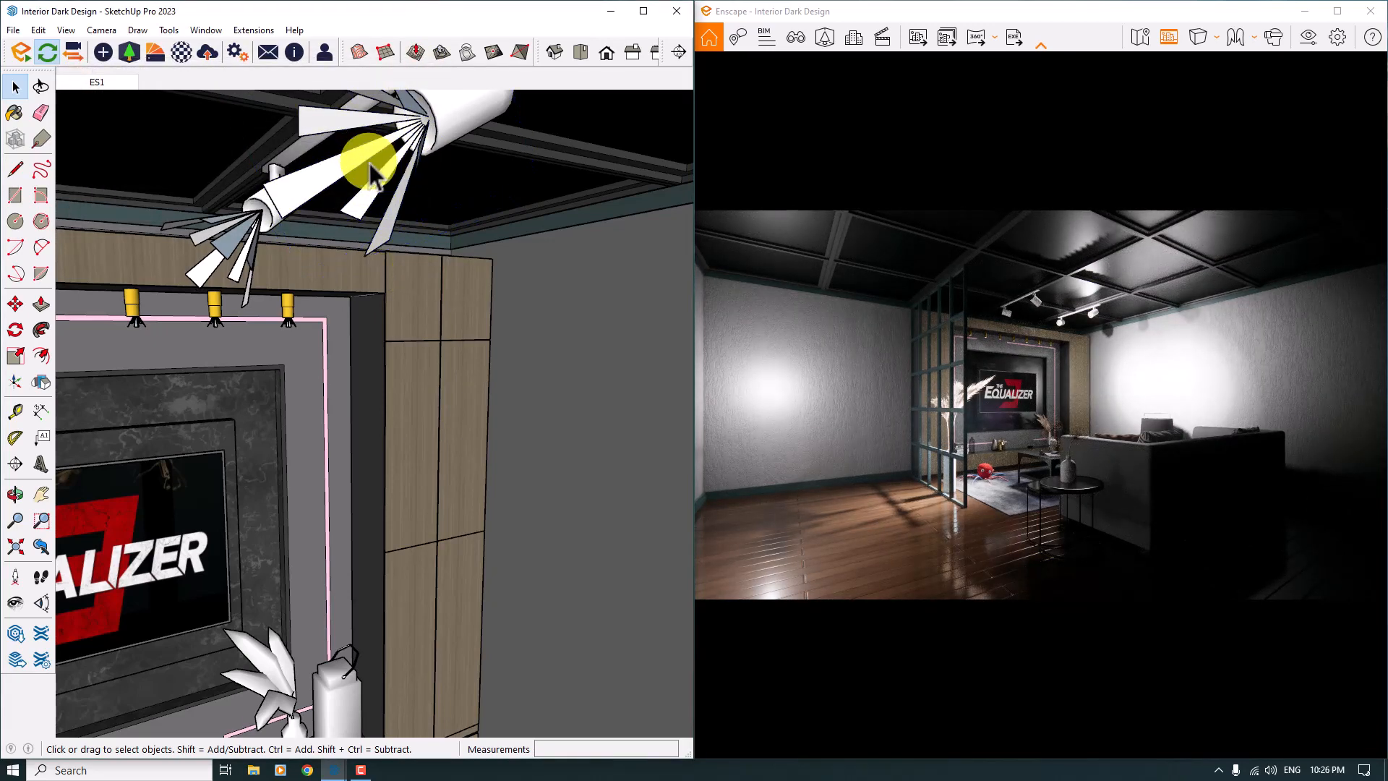
Examine the shade of the floor lamp beside the sofa and its surroundings from close up
{"action": "scroll", "coordinate": [393, 314], "scroll_direction": "down", "scroll_amount": 4}
{"action": "middle_click_drag", "start_coordinate": [509, 434], "coordinate": [409, 327], "text": "shift"}
{"action": "scroll", "coordinate": [506, 512], "scroll_direction": "up", "scroll_amount": 6}
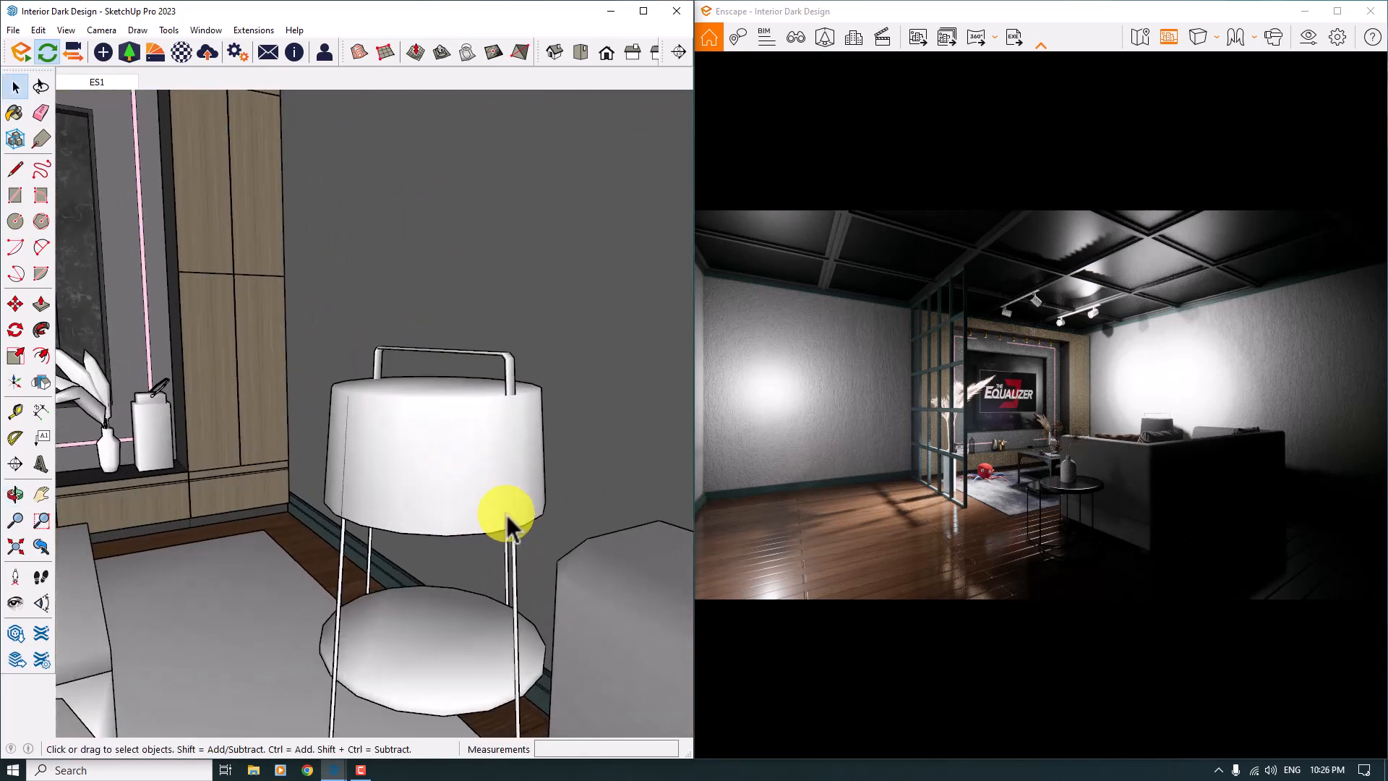
{"action": "middle_click_drag", "start_coordinate": [448, 423], "coordinate": [564, 366]}
{"action": "scroll", "coordinate": [639, 457], "scroll_direction": "up", "scroll_amount": 5}
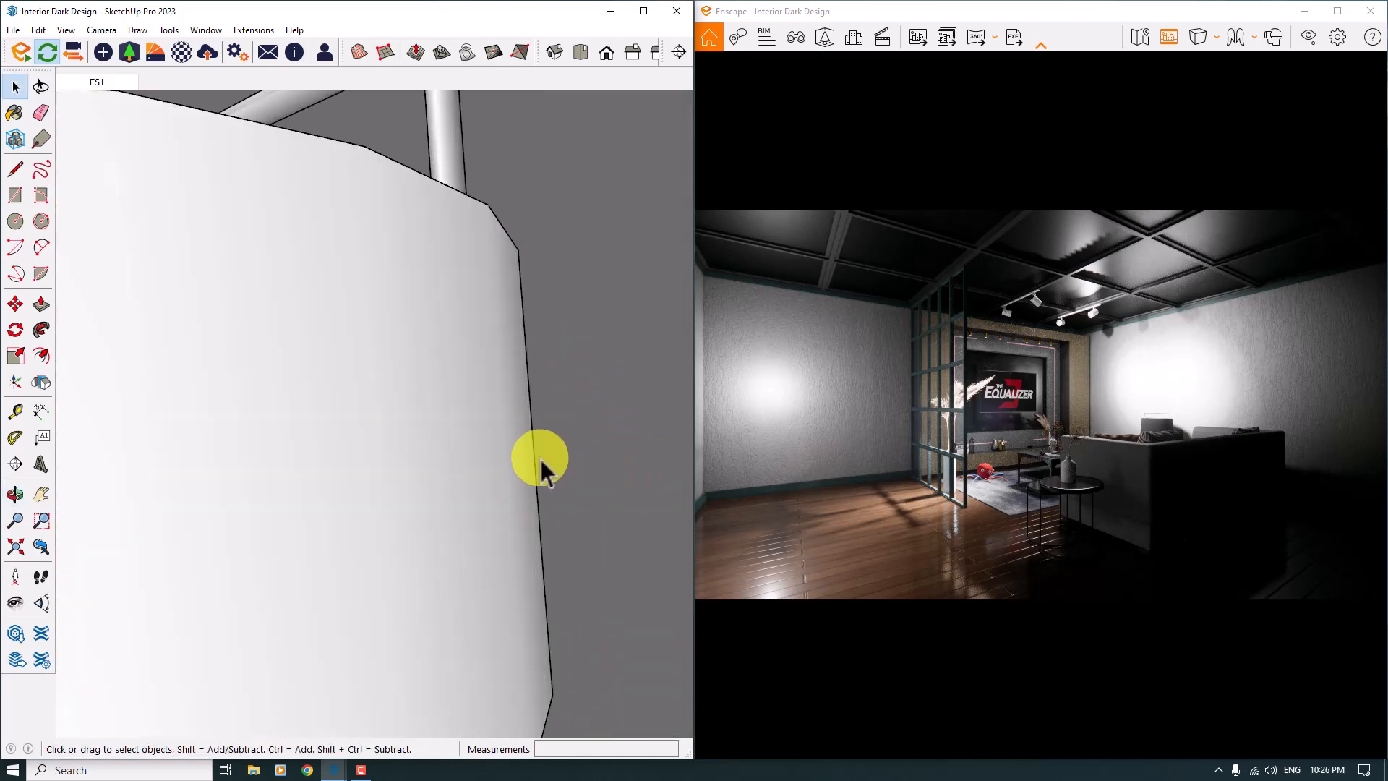
{"action": "scroll", "coordinate": [539, 457], "scroll_direction": "down", "scroll_amount": 5}
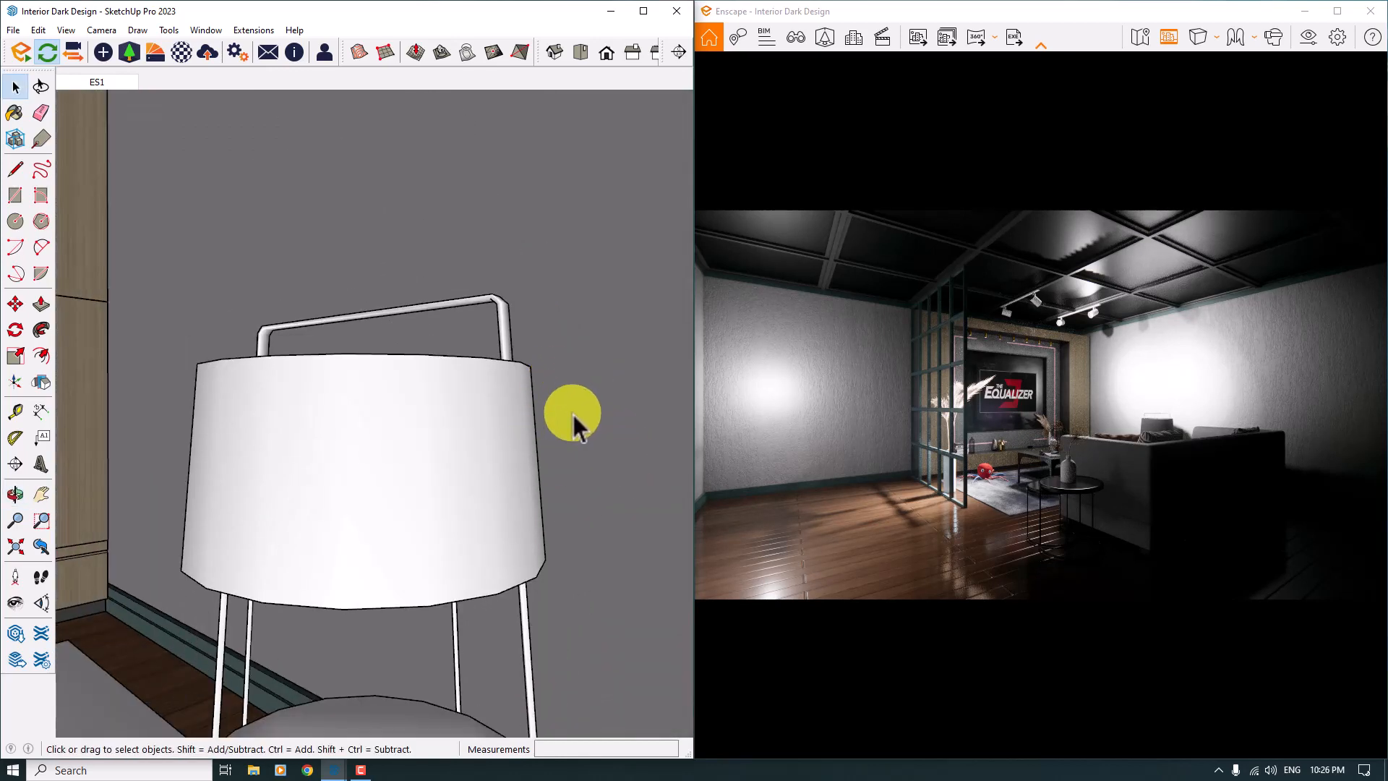
{"action": "scroll", "coordinate": [543, 419], "scroll_direction": "down", "scroll_amount": 6}
{"action": "scroll", "coordinate": [578, 448], "scroll_direction": "down", "scroll_amount": 5}
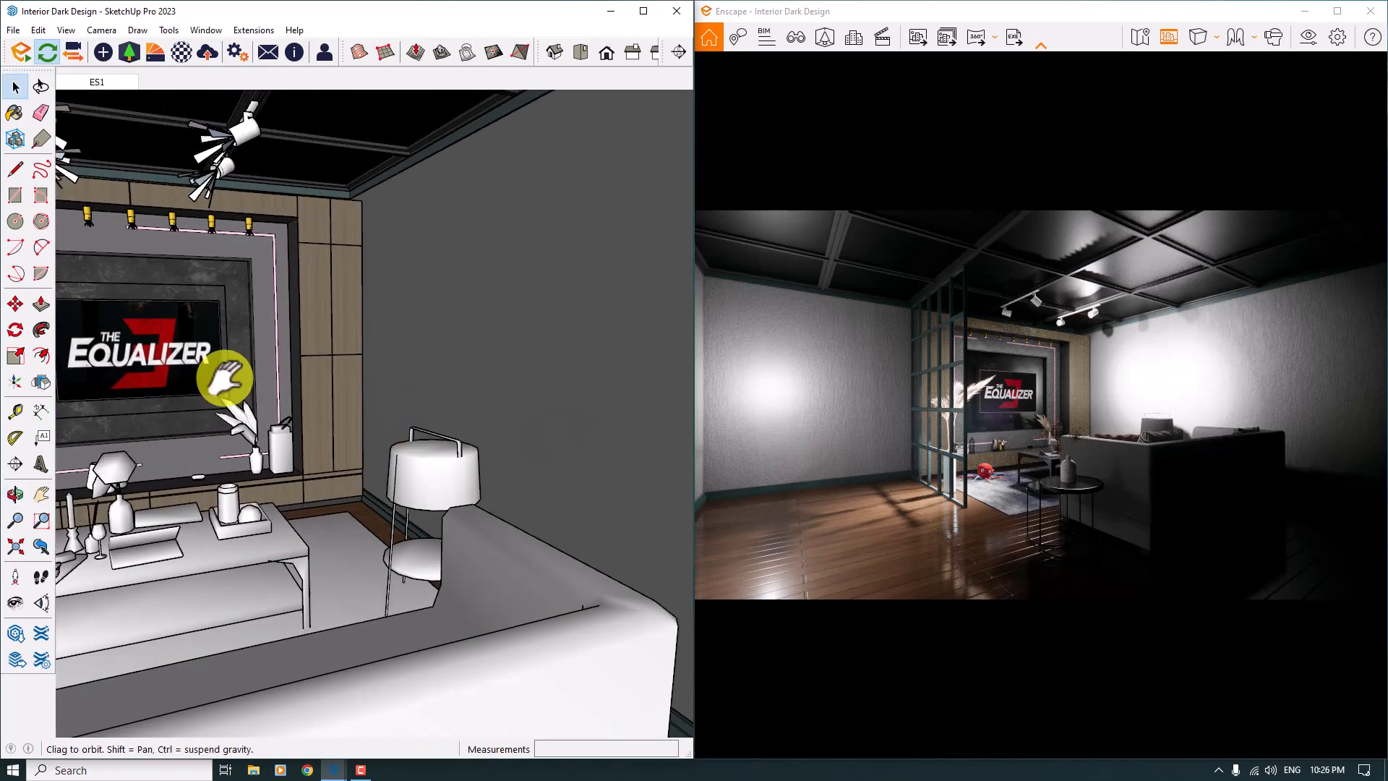
Delete the spot lights from both lamps on the left-hand ceiling track in front of the TV wall
{"action": "middle_click_drag", "start_coordinate": [226, 375], "coordinate": [425, 310]}
{"action": "left_click", "coordinate": [463, 206]}
{"action": "key", "text": "Delete"}
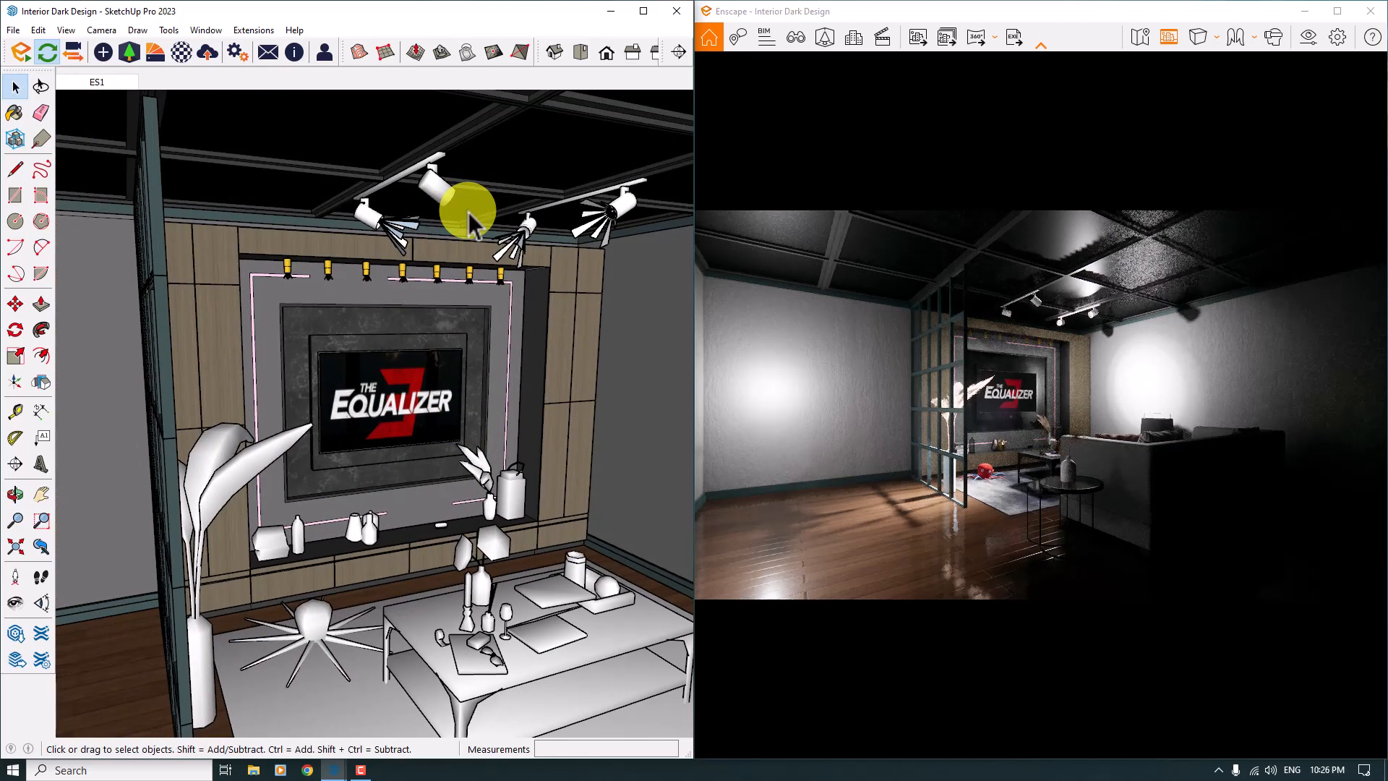
{"action": "left_click", "coordinate": [402, 243]}
{"action": "key", "text": "Delete"}
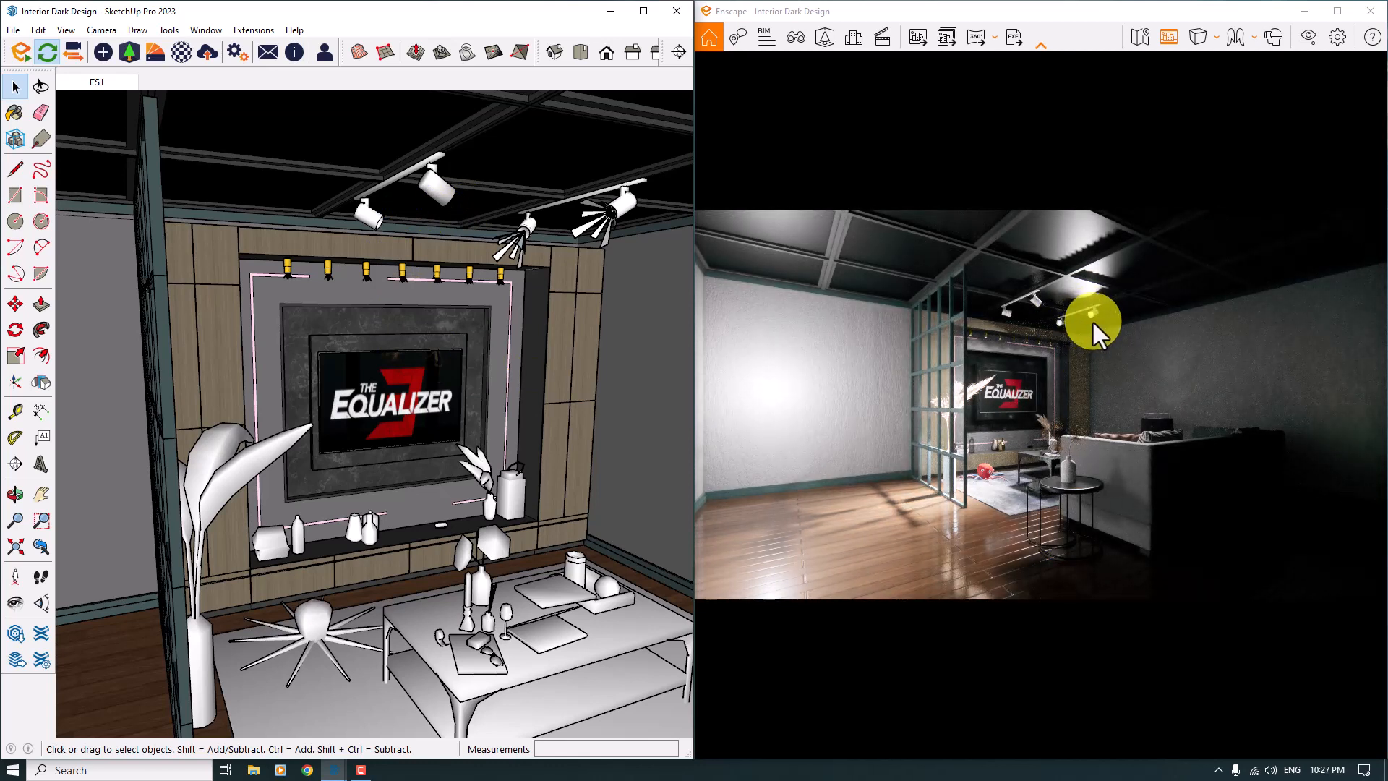
Narrow the render camera's field of view to 41° horizontal and close the visual settings
{"action": "scroll", "coordinate": [520, 378], "scroll_direction": "up", "scroll_amount": 6}
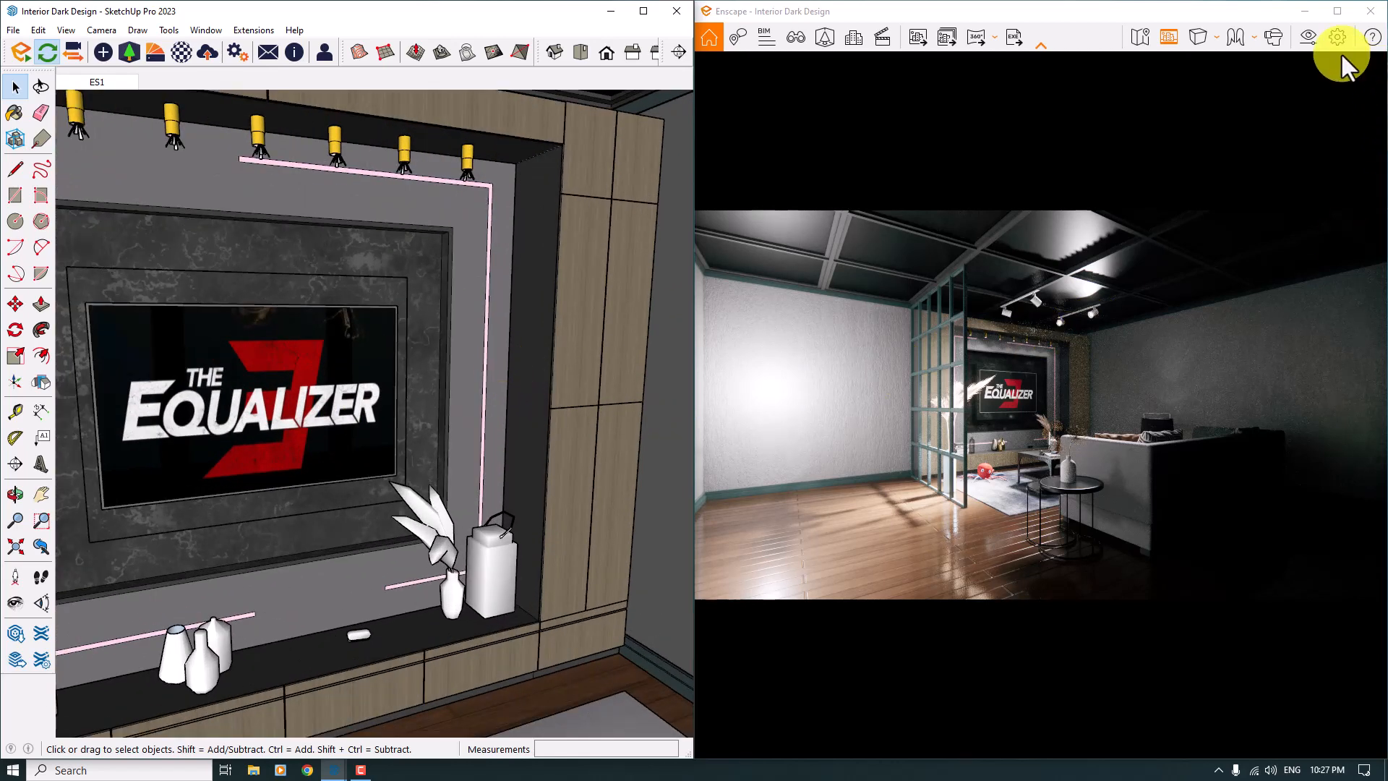
{"action": "left_click", "coordinate": [1311, 40]}
{"action": "left_click_drag", "start_coordinate": [595, 110], "coordinate": [397, 123]}
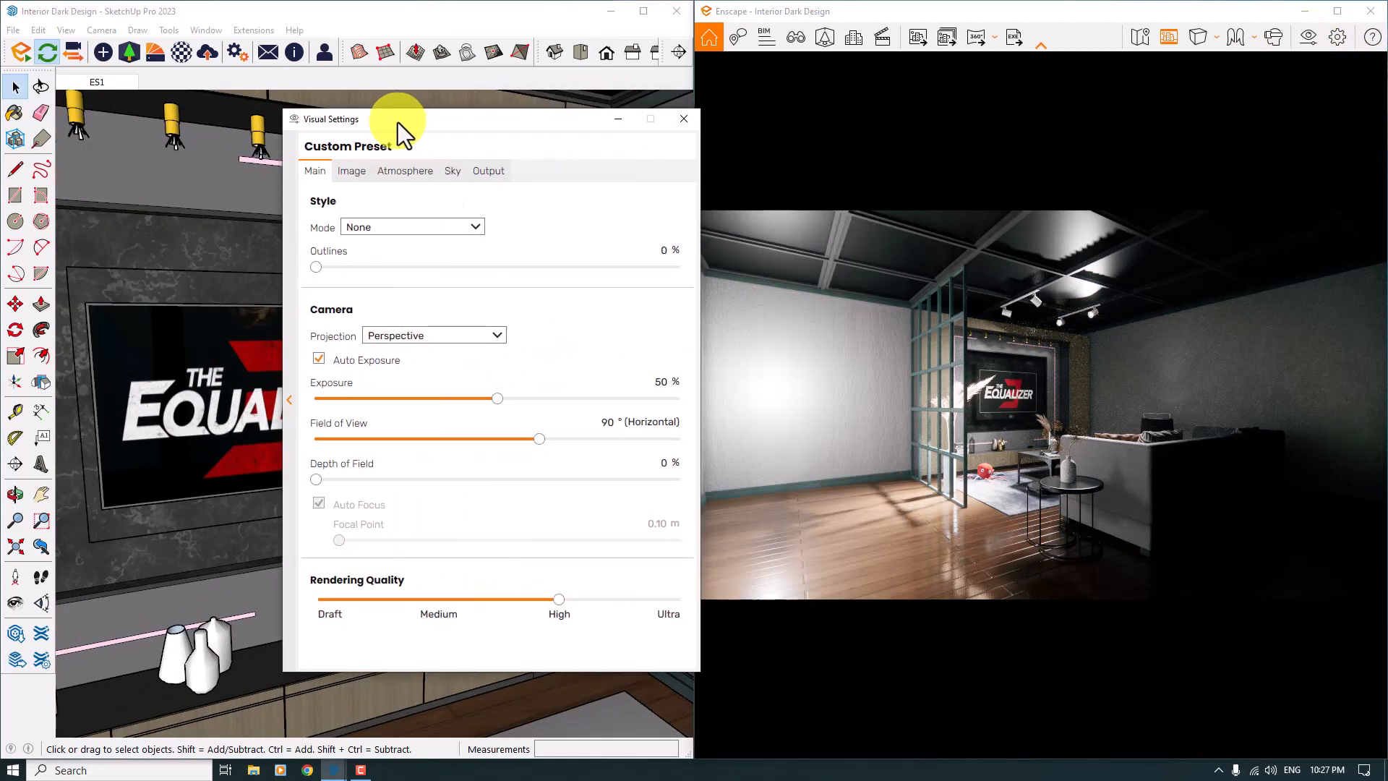
{"action": "left_click_drag", "start_coordinate": [540, 440], "coordinate": [402, 441]}
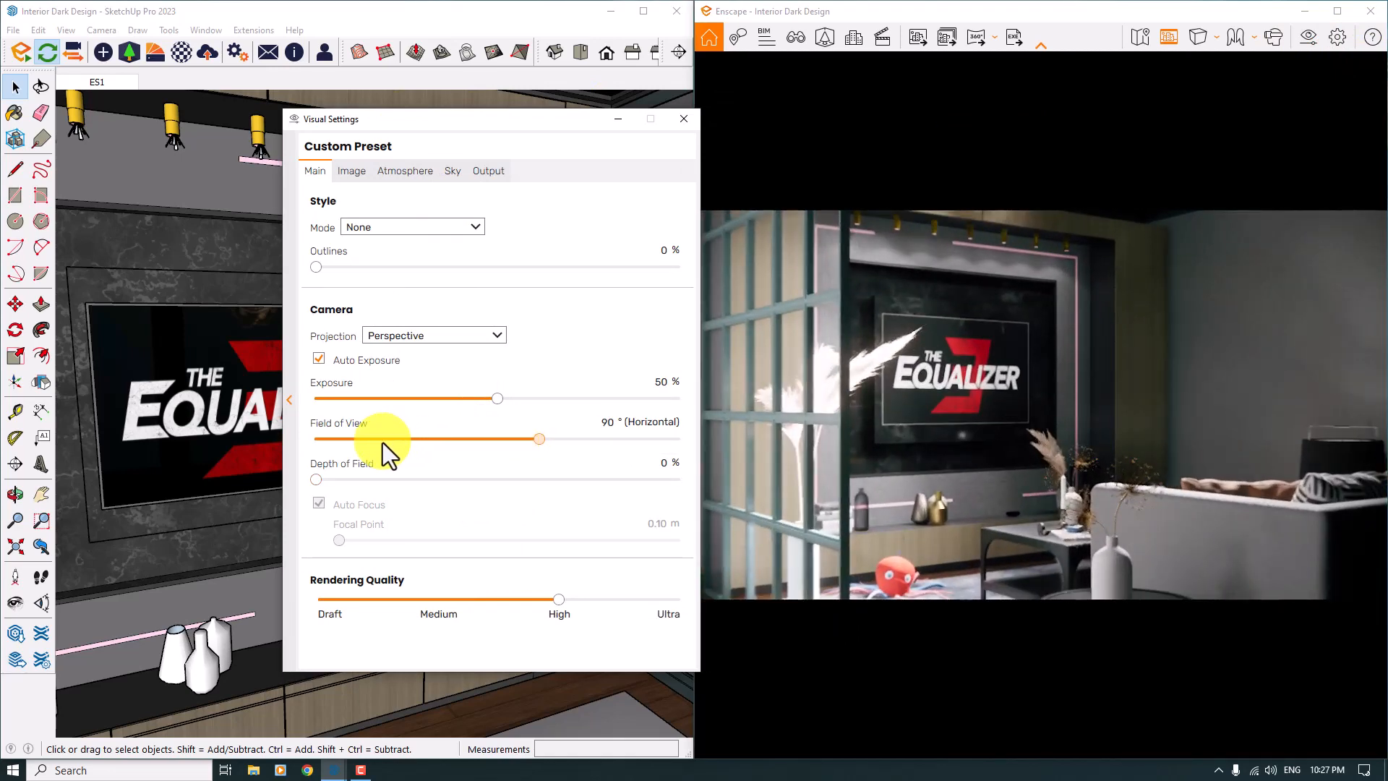
{"action": "left_click_drag", "start_coordinate": [408, 442], "coordinate": [408, 441]}
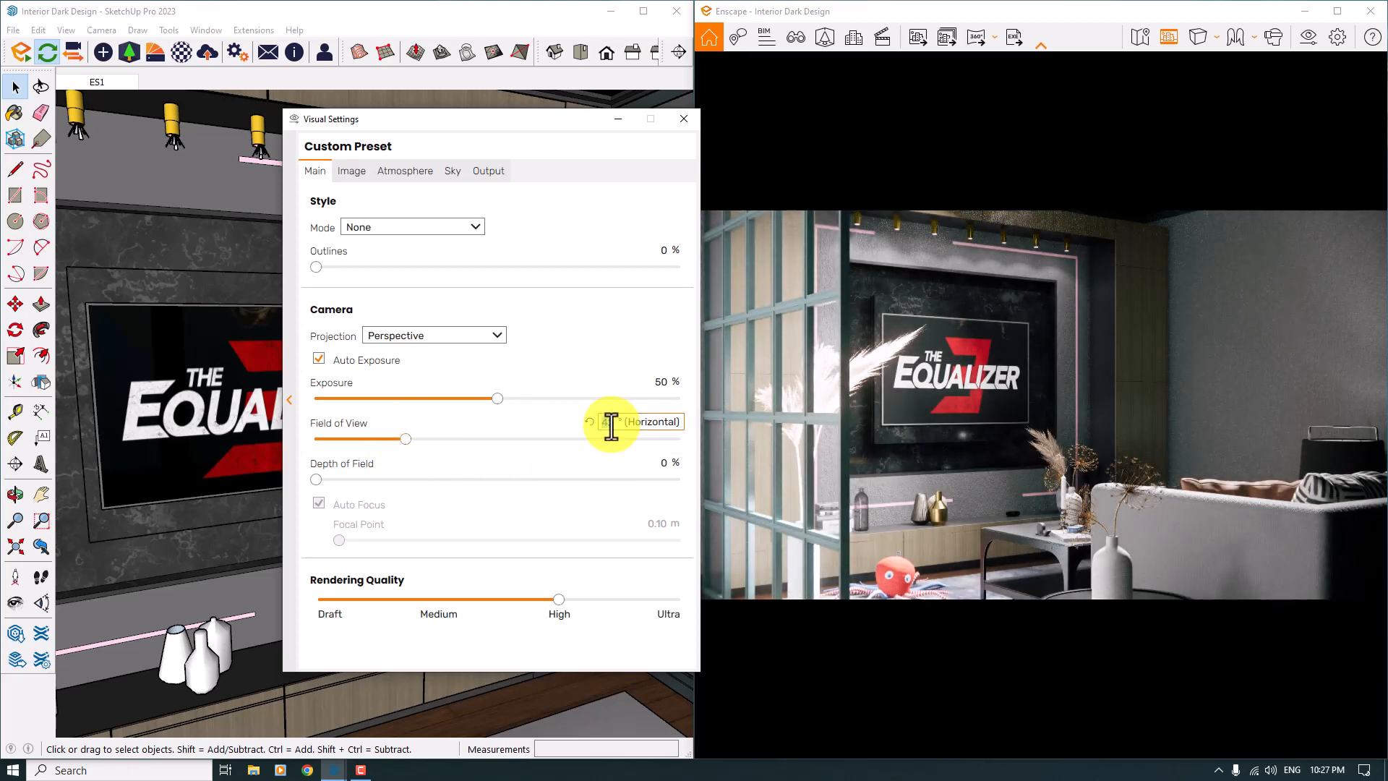
{"action": "type", "text": "4° (Horizontal"}
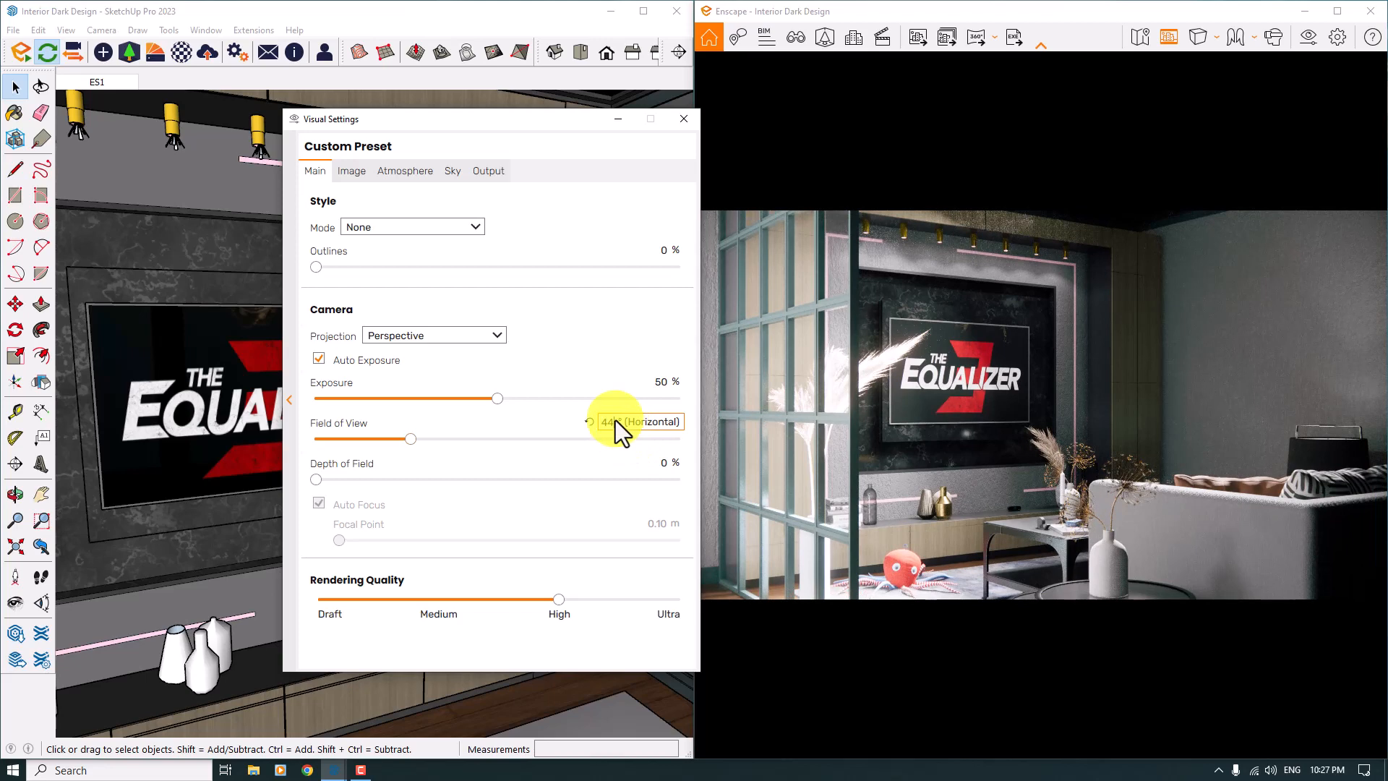
{"action": "key", "text": "BackSpace"}
{"action": "type", "text": "1"}
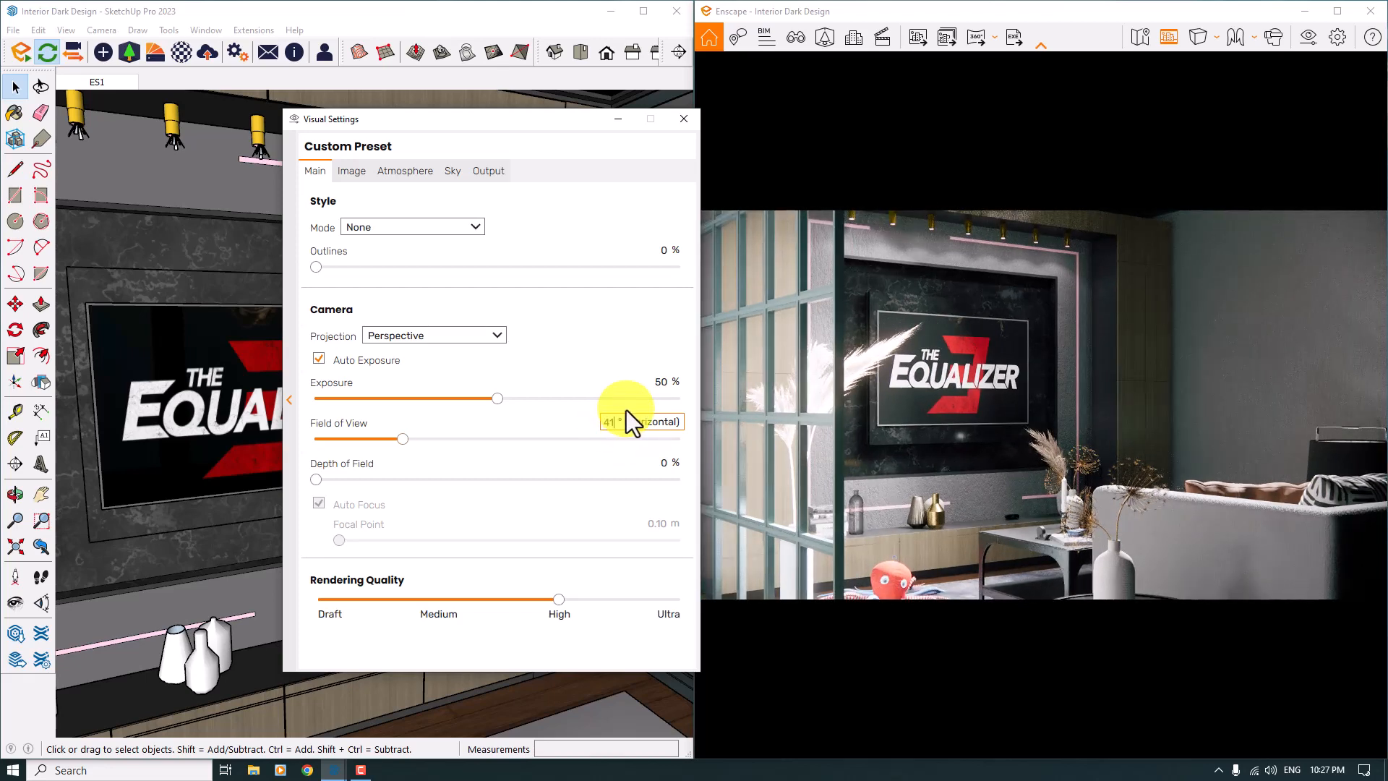
{"action": "left_click", "coordinate": [684, 119]}
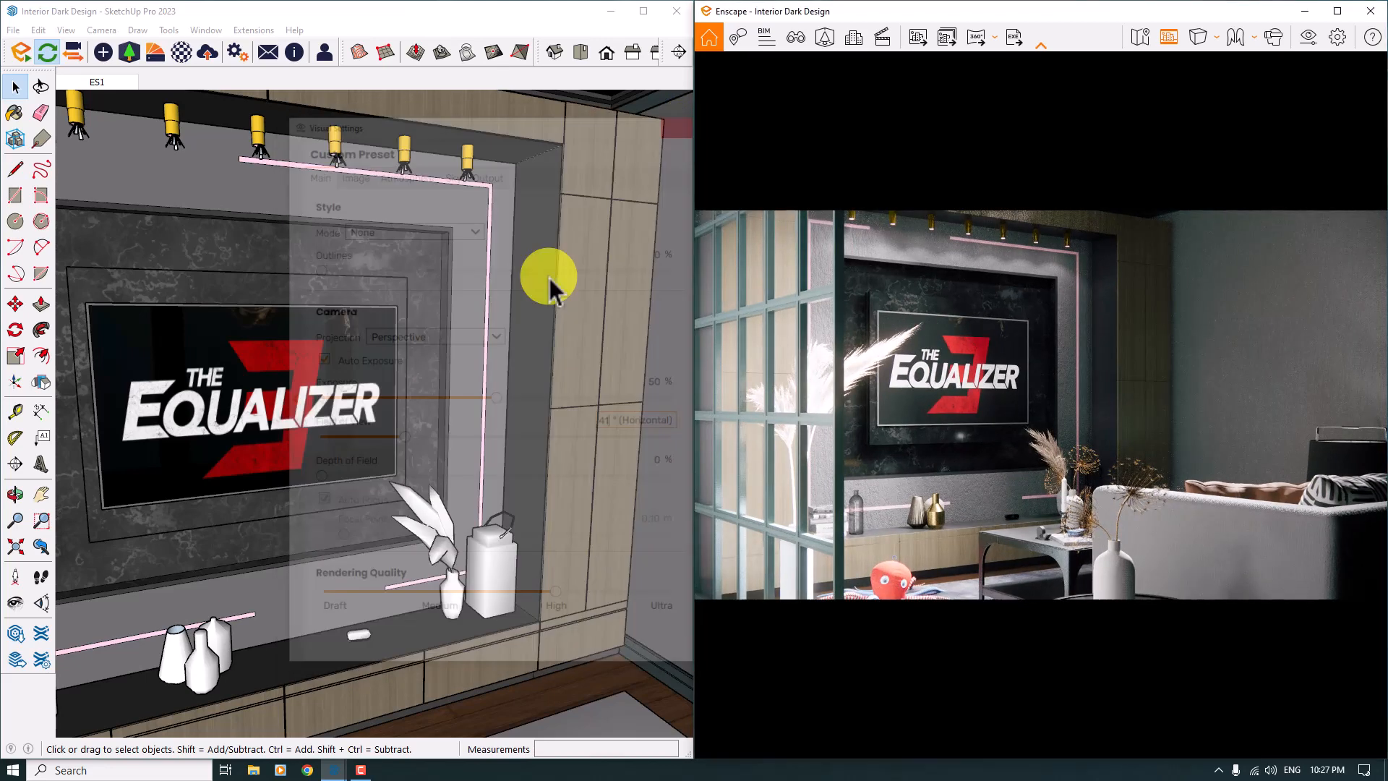
Change the Hide Light 1 material's type to Self-illuminated in the Enscape Material Editor
{"action": "left_click", "coordinate": [188, 59]}
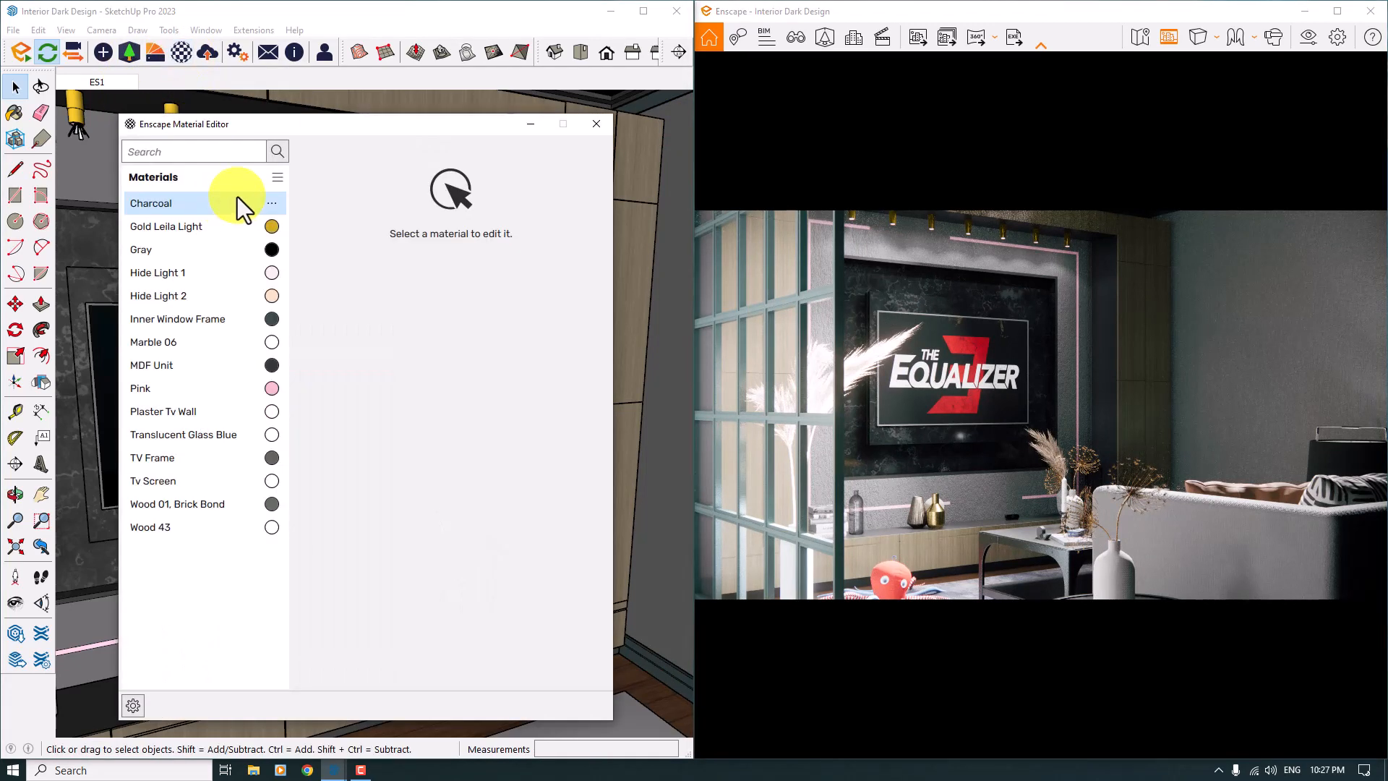
{"action": "left_click", "coordinate": [189, 273]}
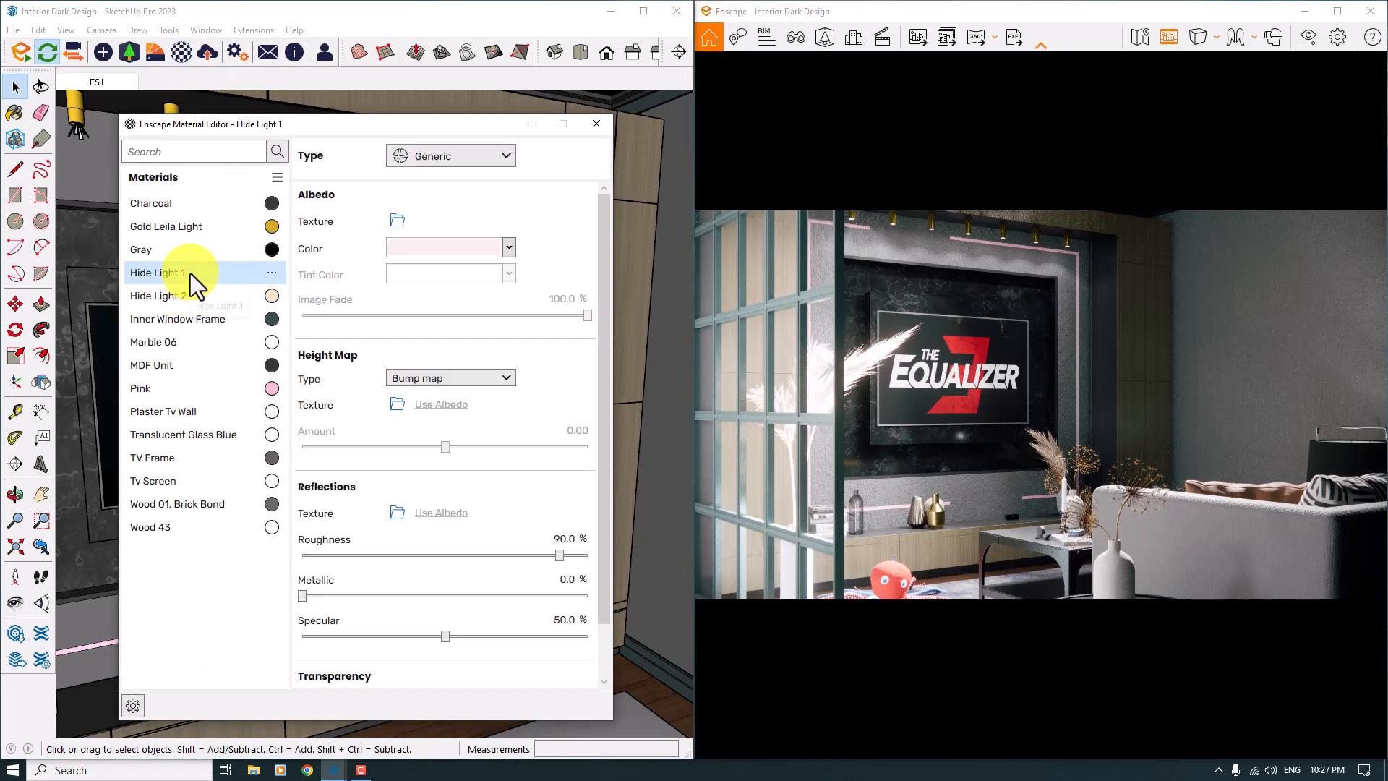
{"action": "left_click", "coordinate": [489, 157]}
{"action": "left_click", "coordinate": [454, 296]}
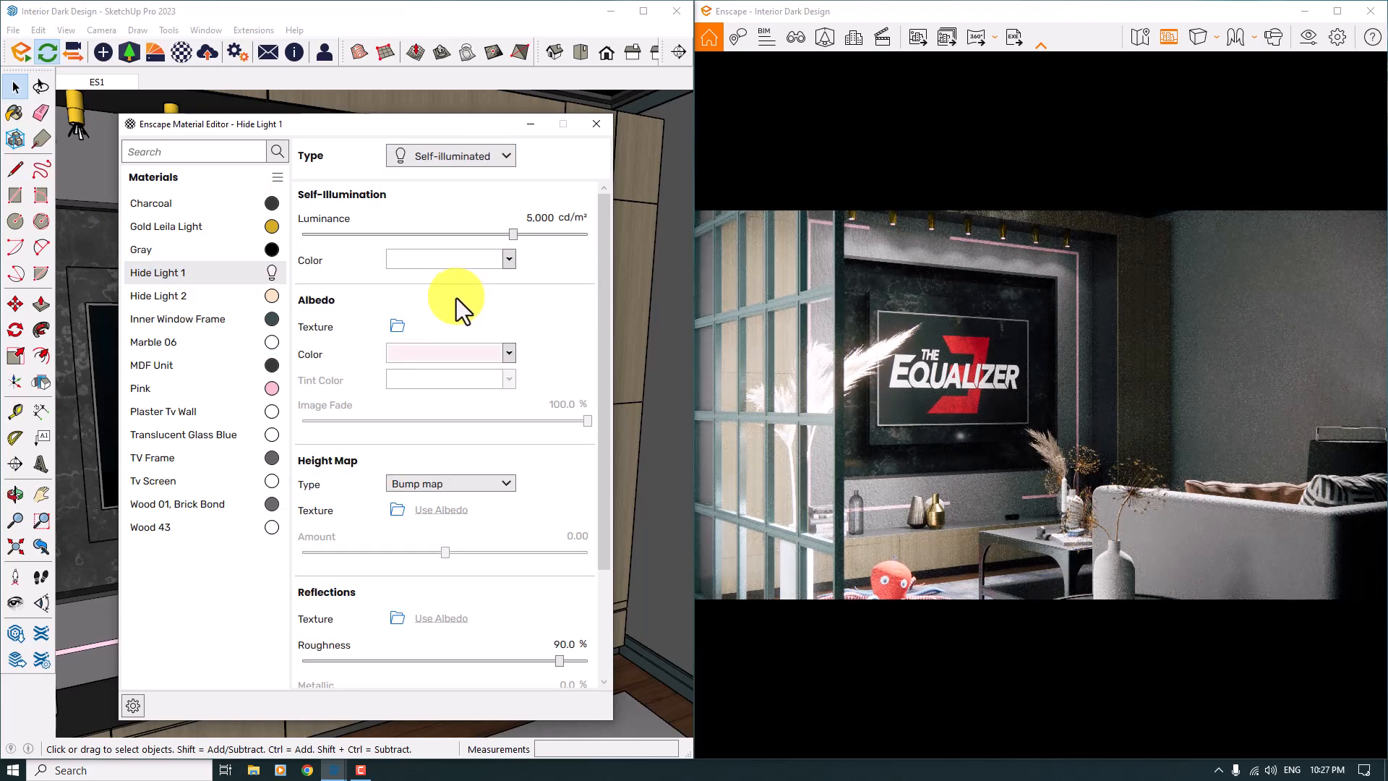
Make the Hide Light 2 material Self-illuminated with a luminance of 50 cd/m²
{"action": "left_click", "coordinate": [218, 300]}
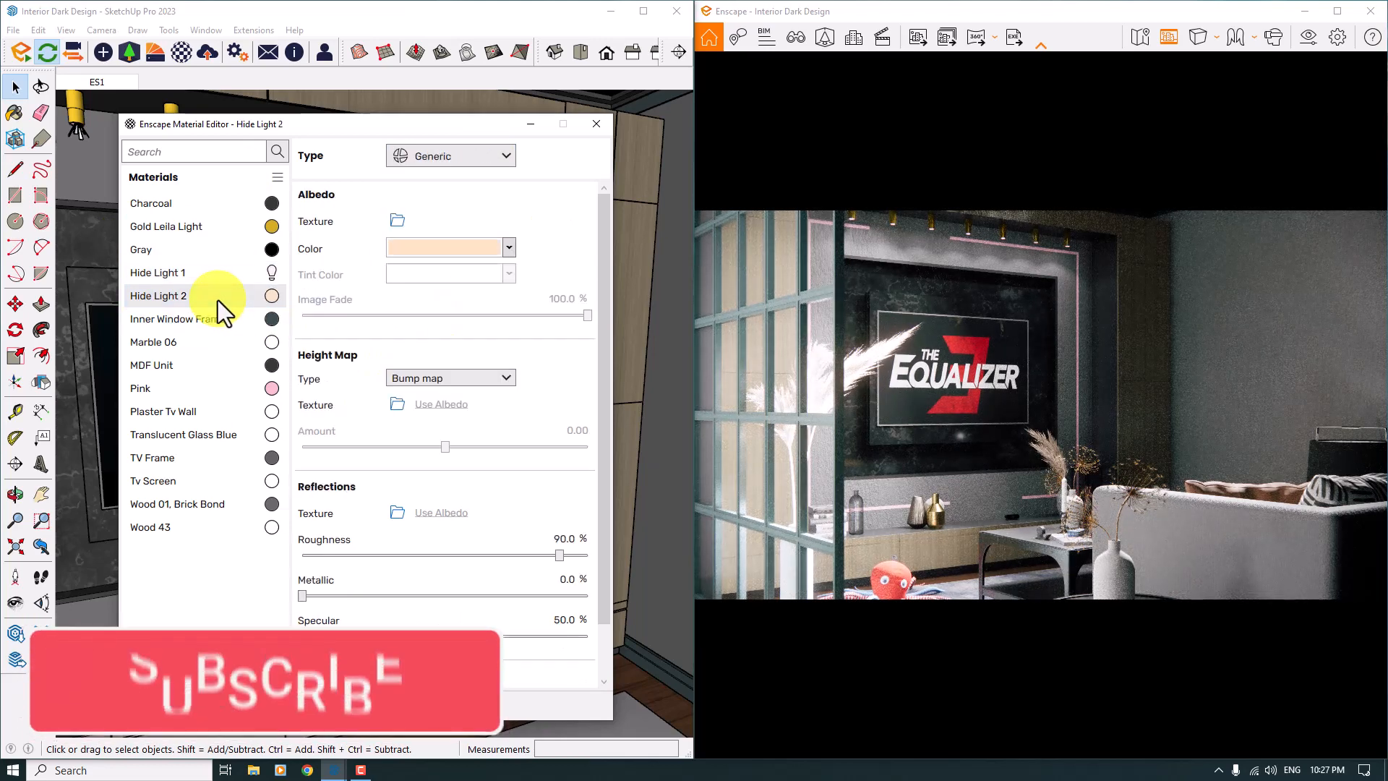
{"action": "left_click", "coordinate": [484, 159]}
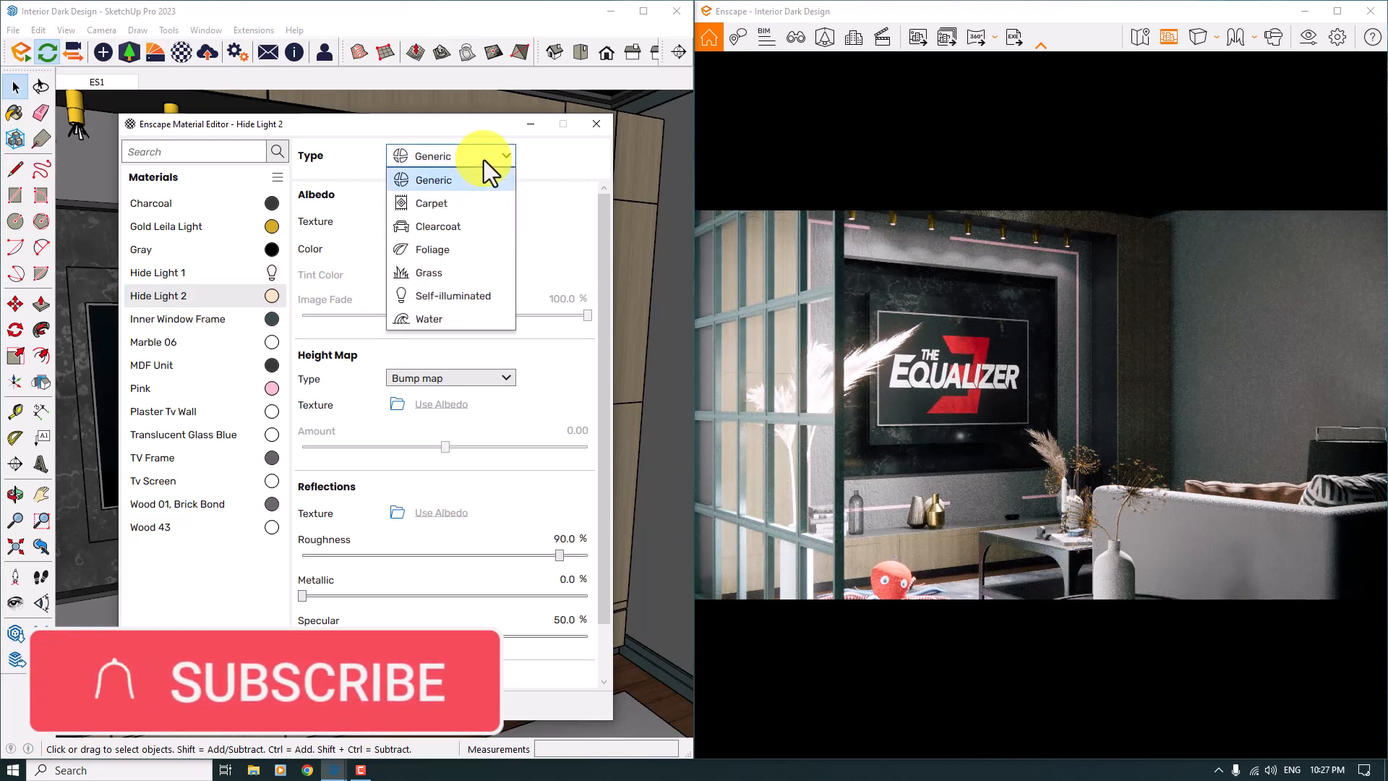
{"action": "left_click", "coordinate": [444, 296]}
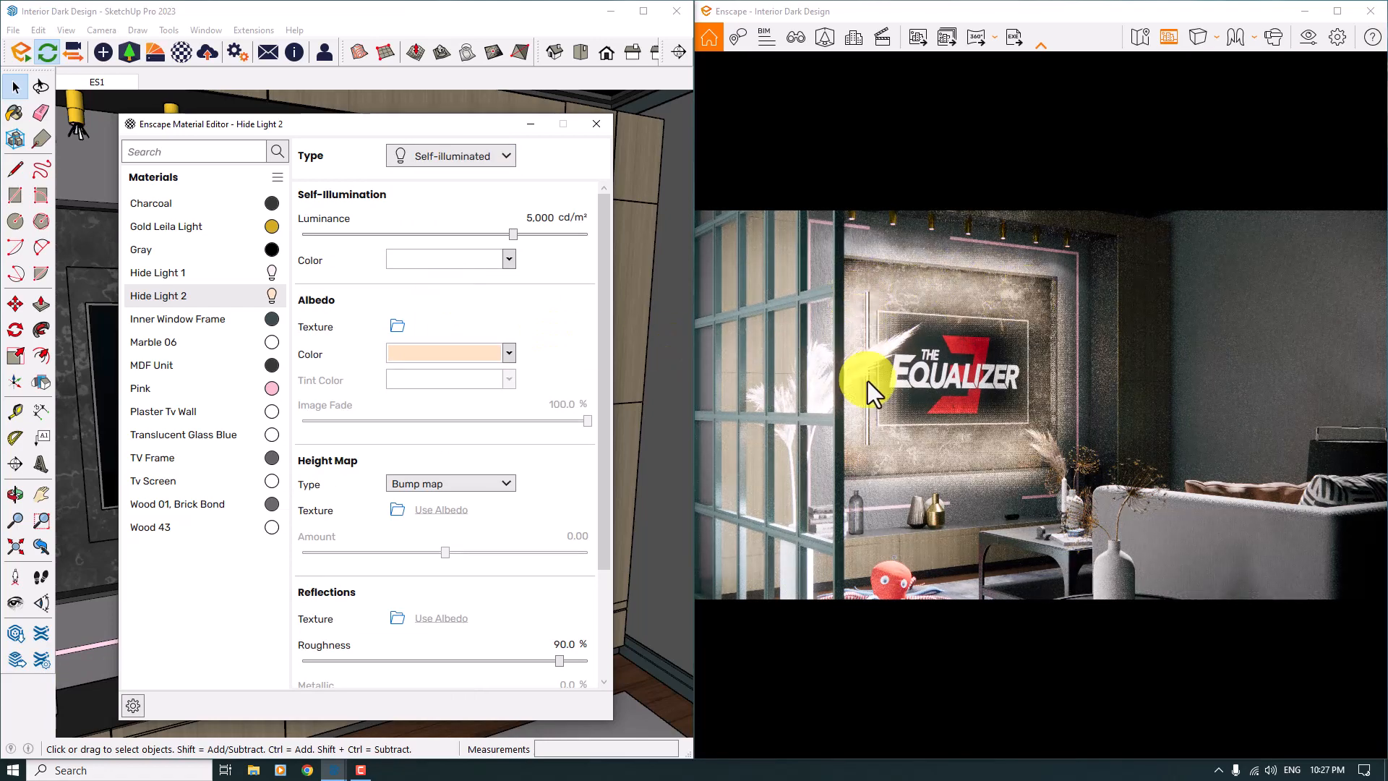
{"action": "double_click", "coordinate": [527, 220]}
{"action": "type", "text": "50"}
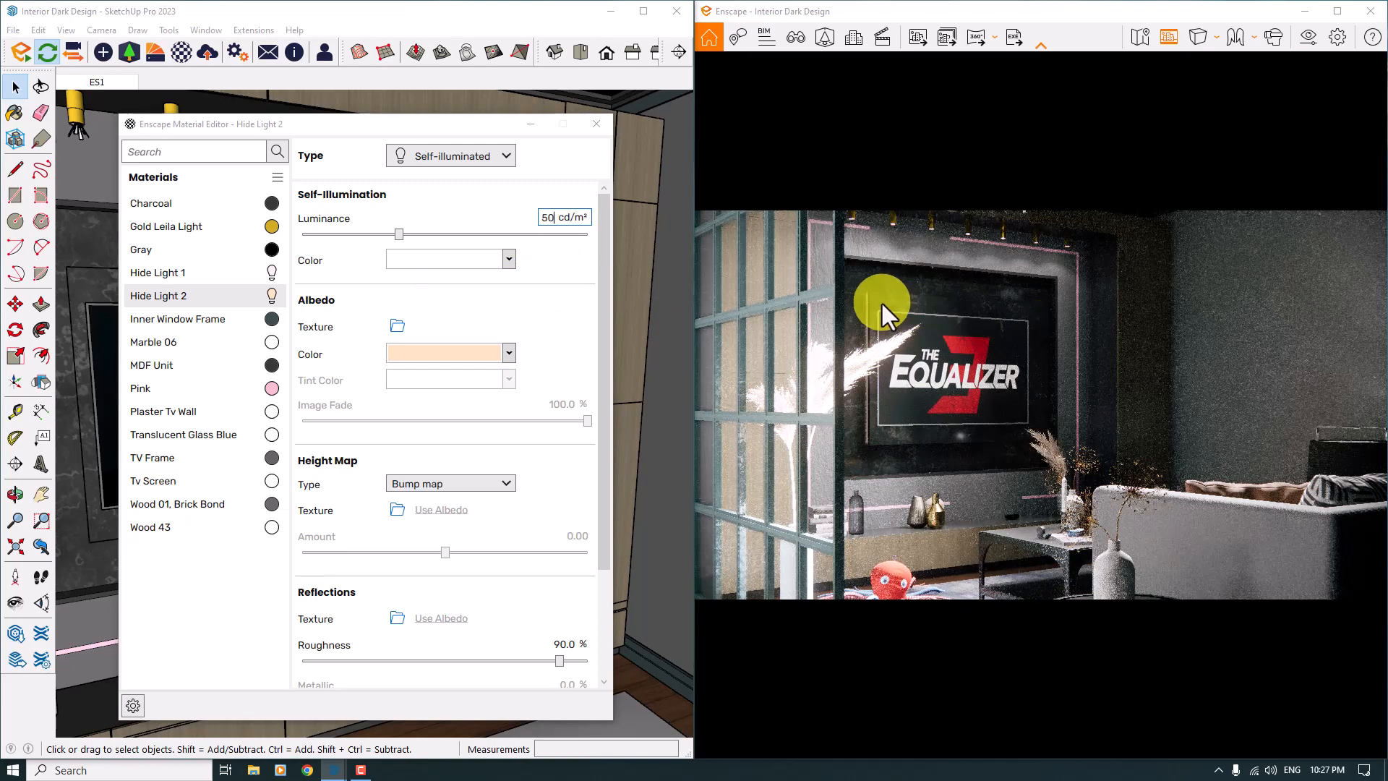
{"action": "key", "text": "Return"}
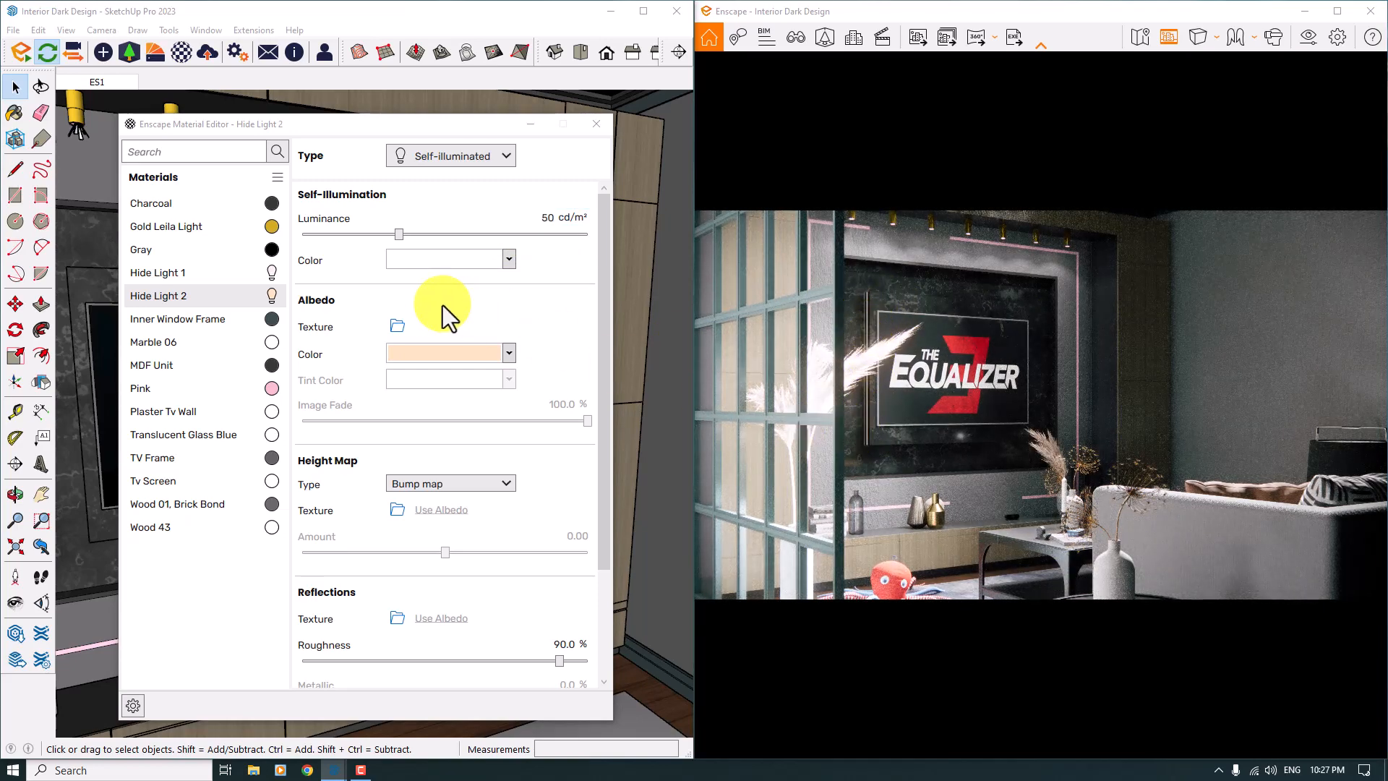
Make the Pink material Self-illuminated with a white albedo color and a luminance of 66 cd/m²
{"action": "left_click", "coordinate": [167, 395]}
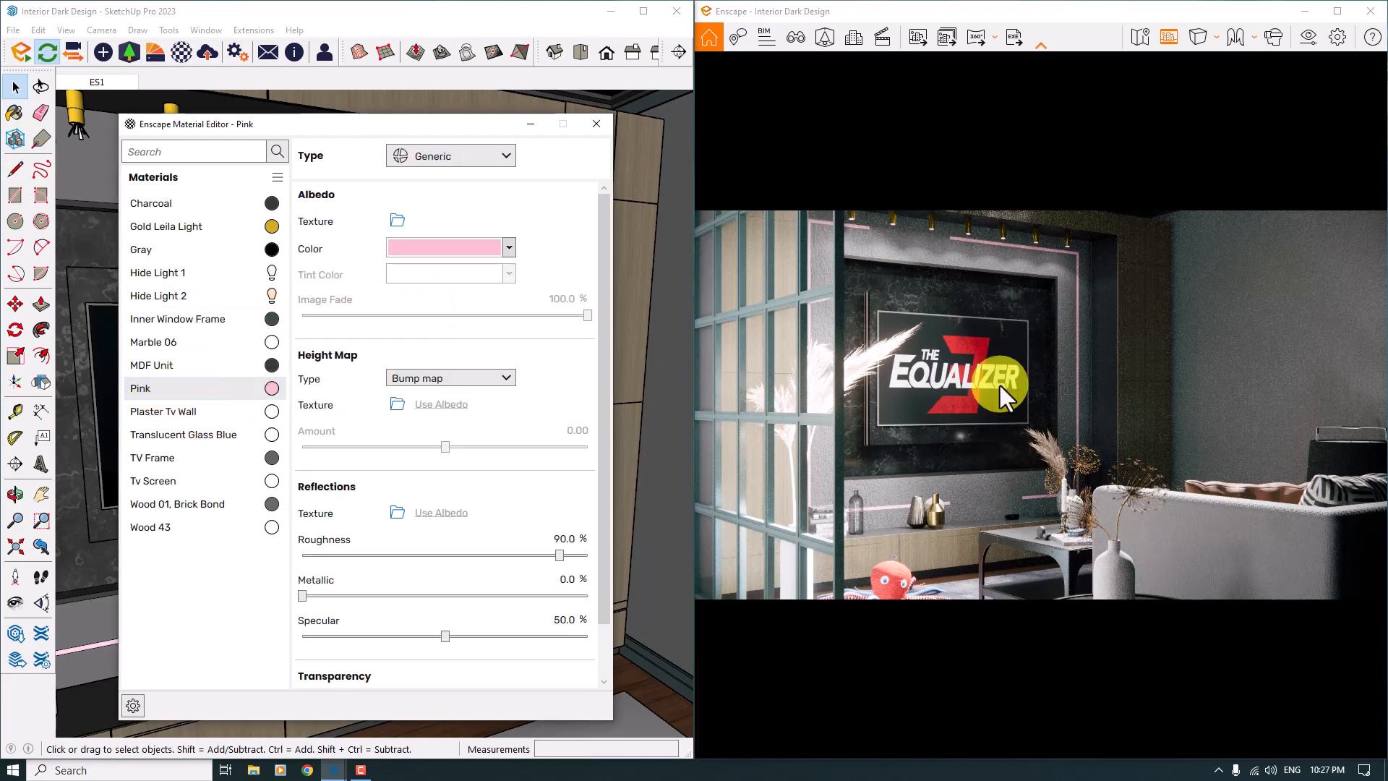
{"action": "left_click", "coordinate": [492, 162]}
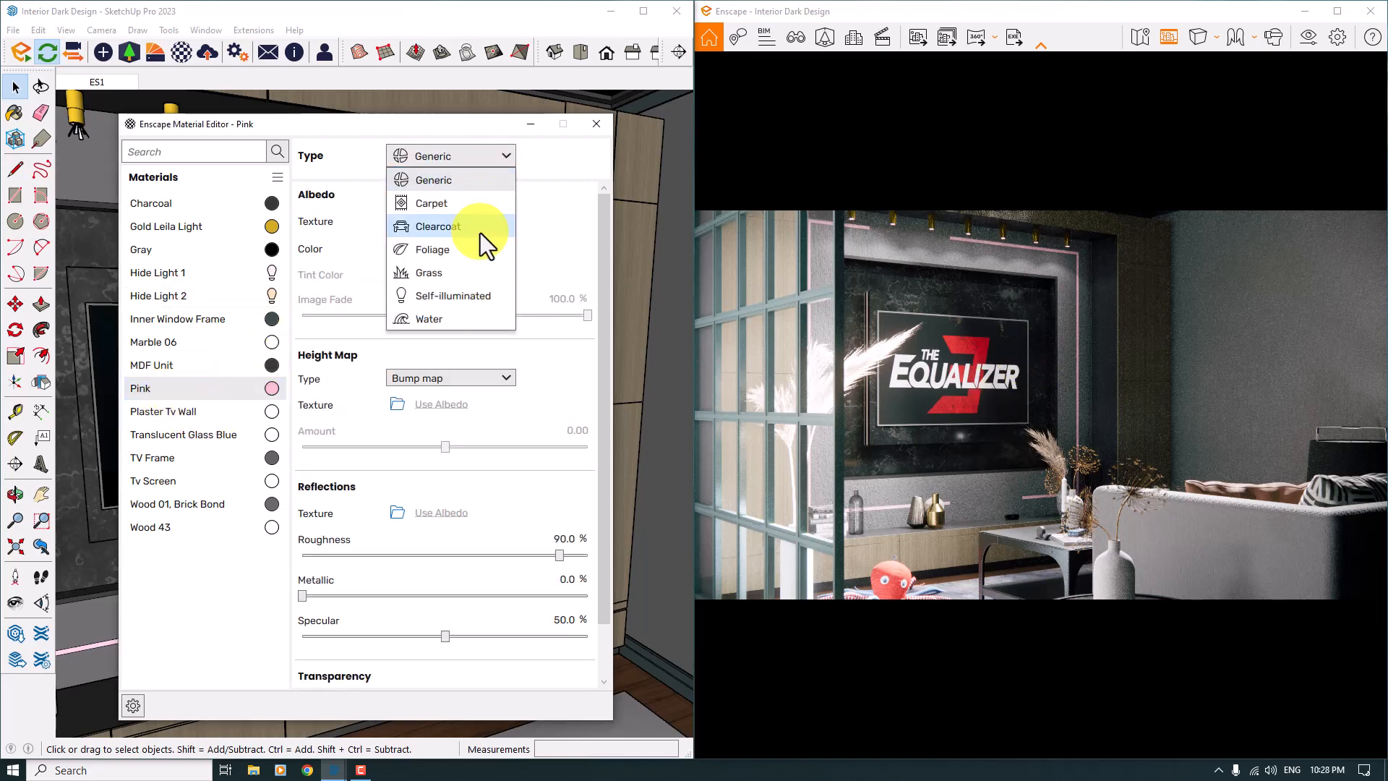
{"action": "left_click", "coordinate": [466, 292]}
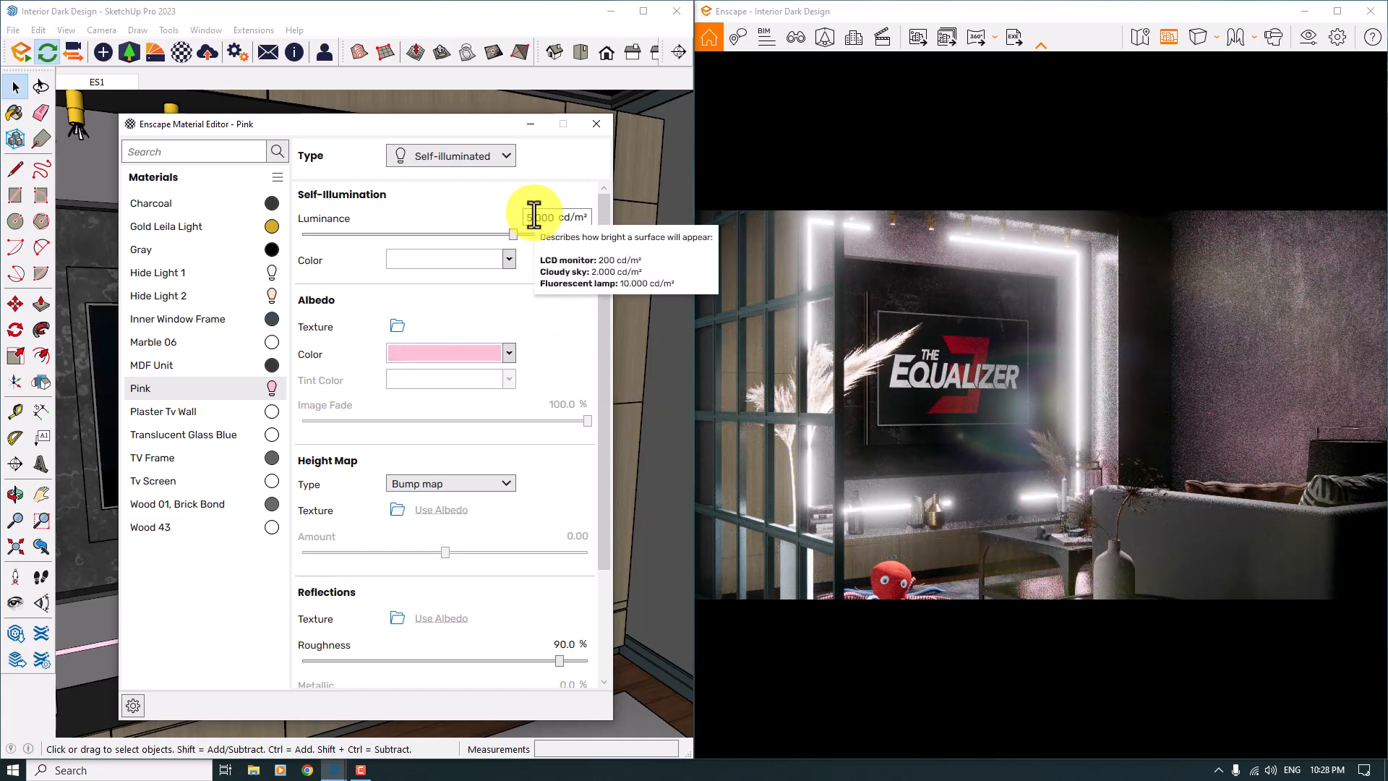
{"action": "left_click", "coordinate": [509, 356]}
{"action": "left_click", "coordinate": [525, 419]}
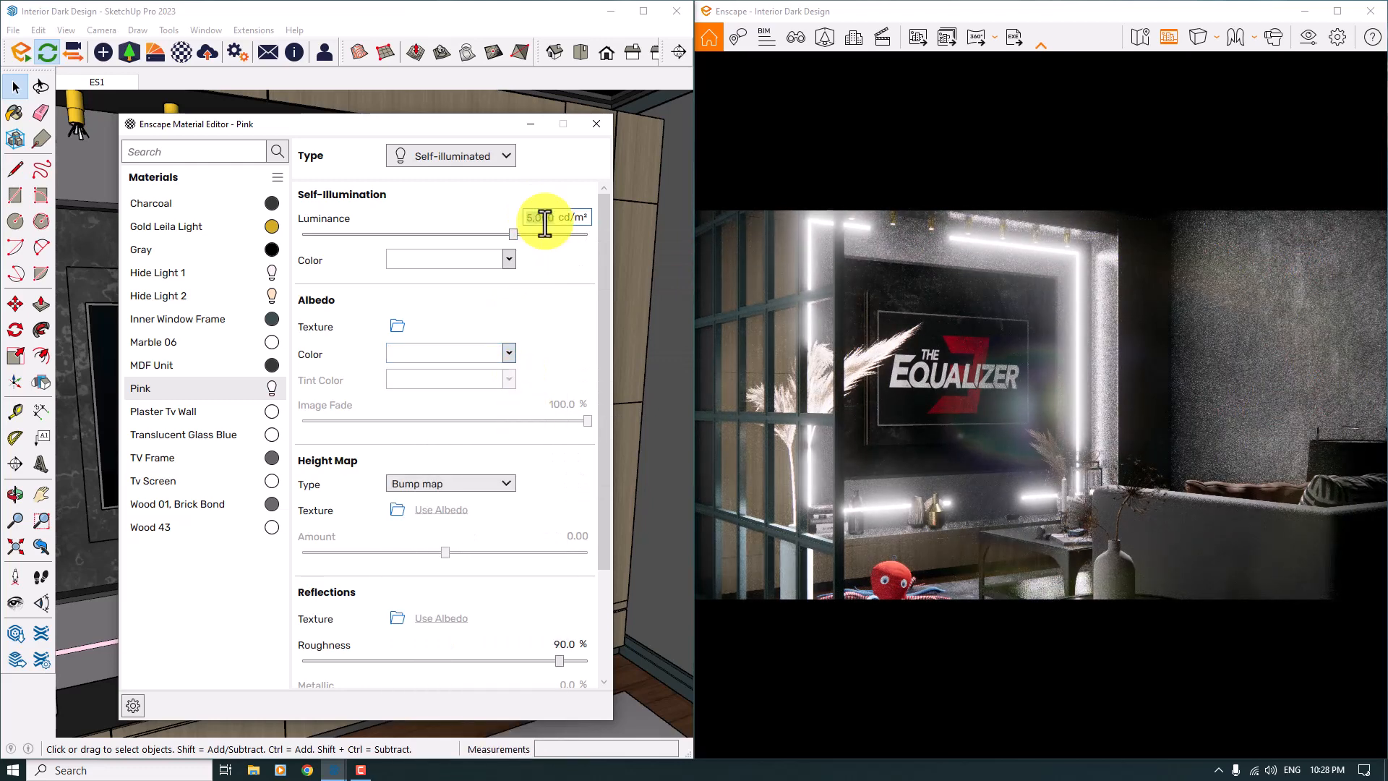
{"action": "type", "text": "66"}
{"action": "key", "text": "Return"}
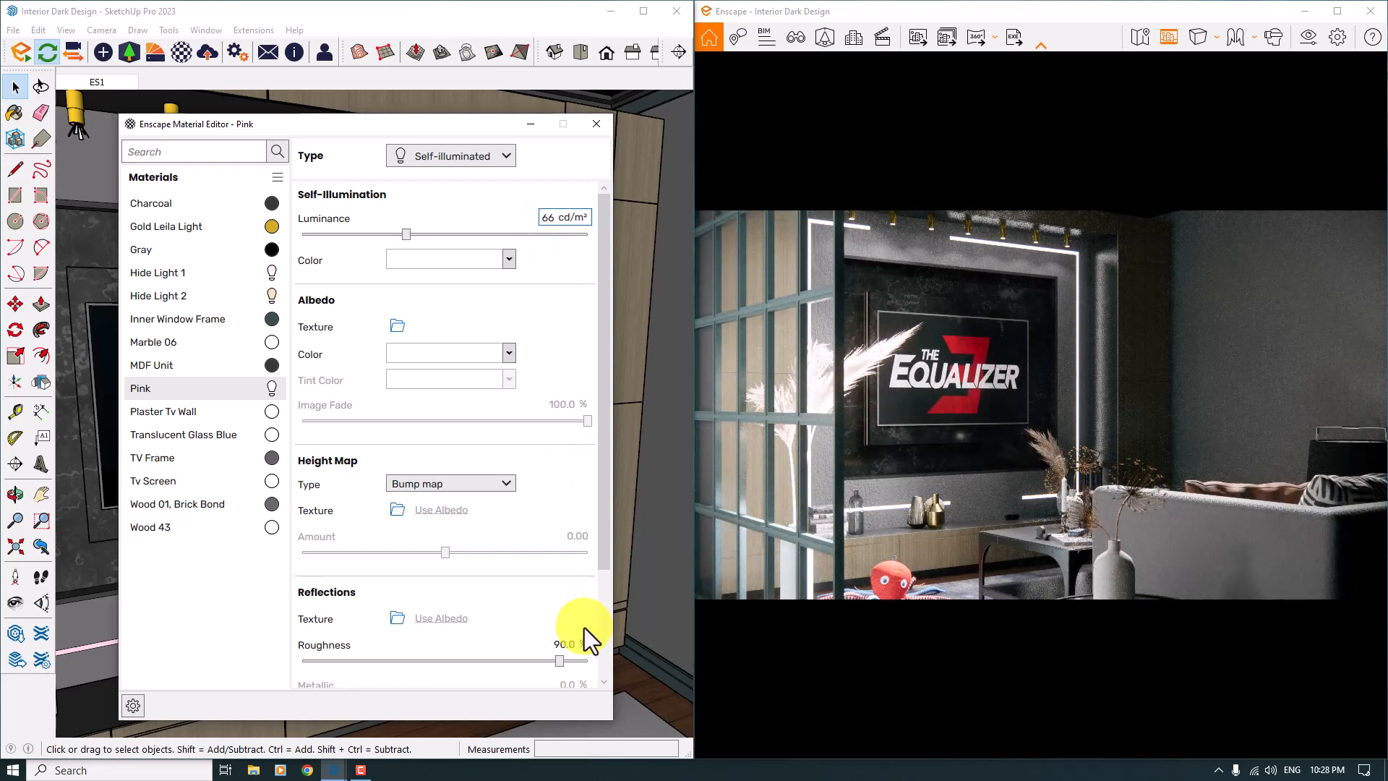
Set the Pink material's reflection roughness to 2% and close the Enscape Material Editor
{"action": "left_click", "coordinate": [566, 643]}
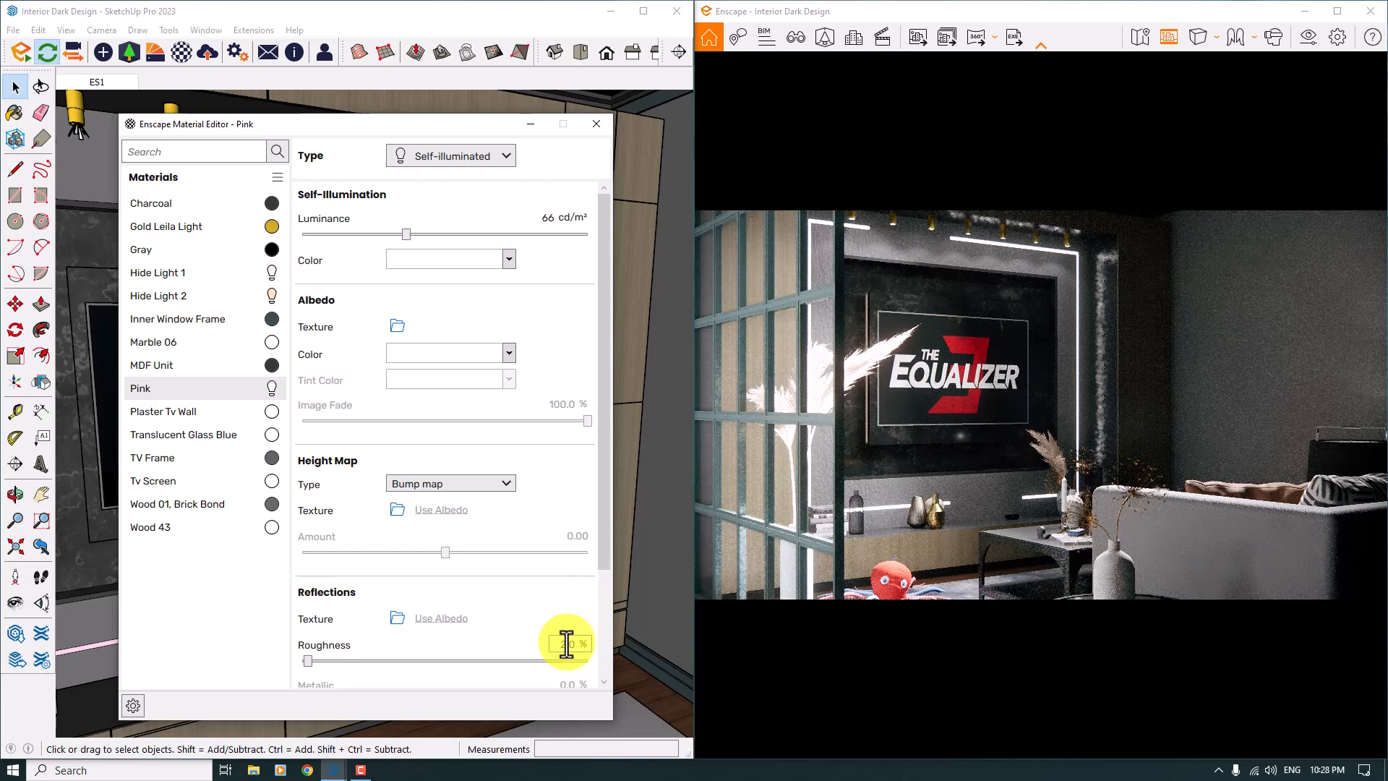
{"action": "type", "text": "2"}
{"action": "key", "text": "Return"}
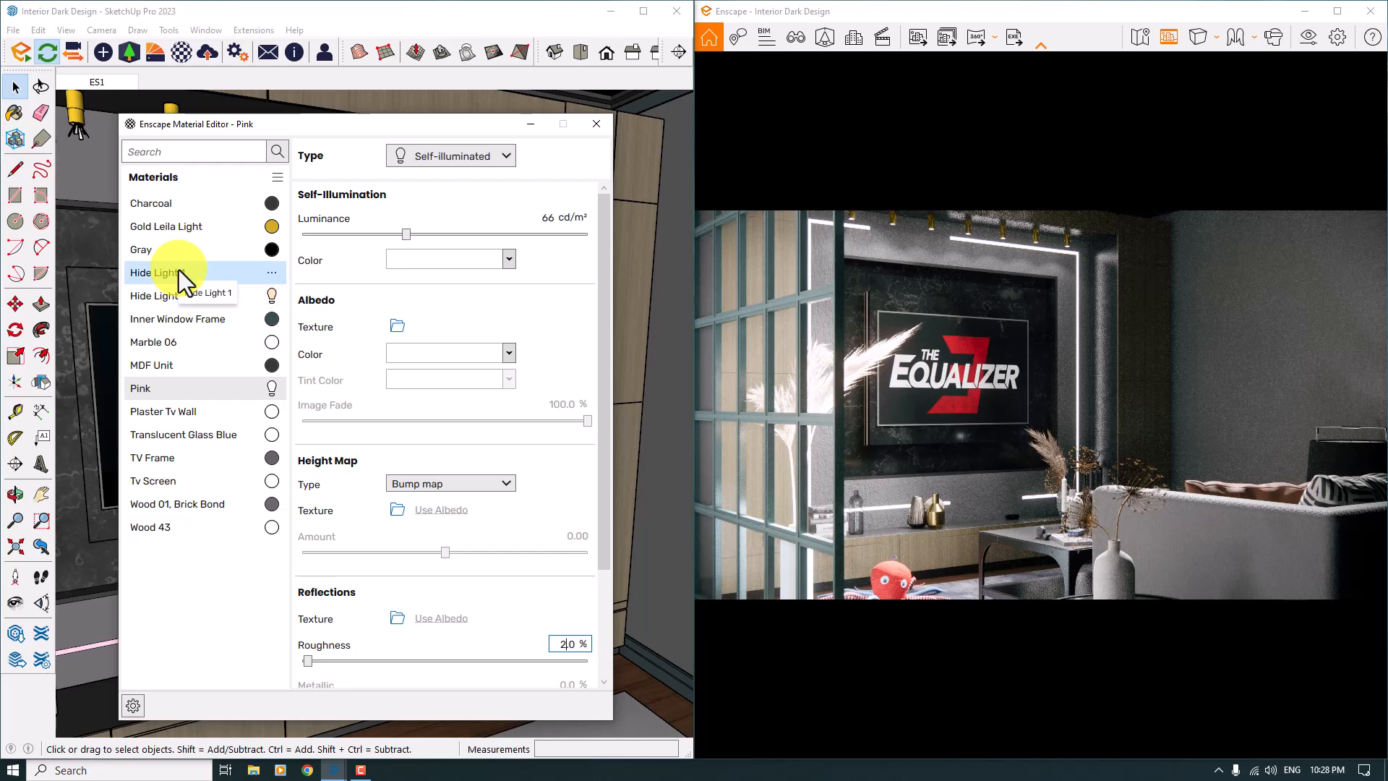
{"action": "left_click", "coordinate": [595, 124]}
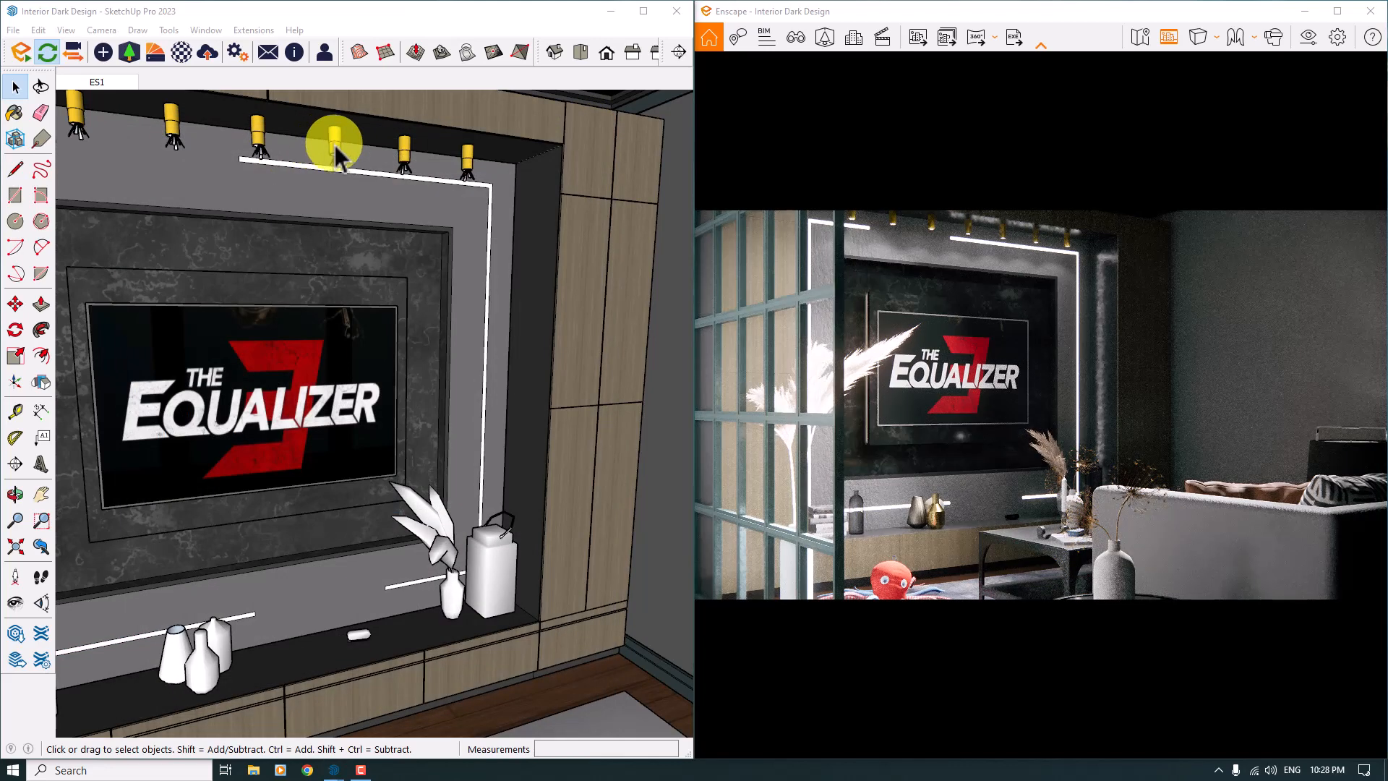
Set the luminous intensity of the ceiling track spot lights above the TV to 100 cd in Enscape Objects
{"action": "scroll", "coordinate": [345, 156], "scroll_direction": "up", "scroll_amount": 2}
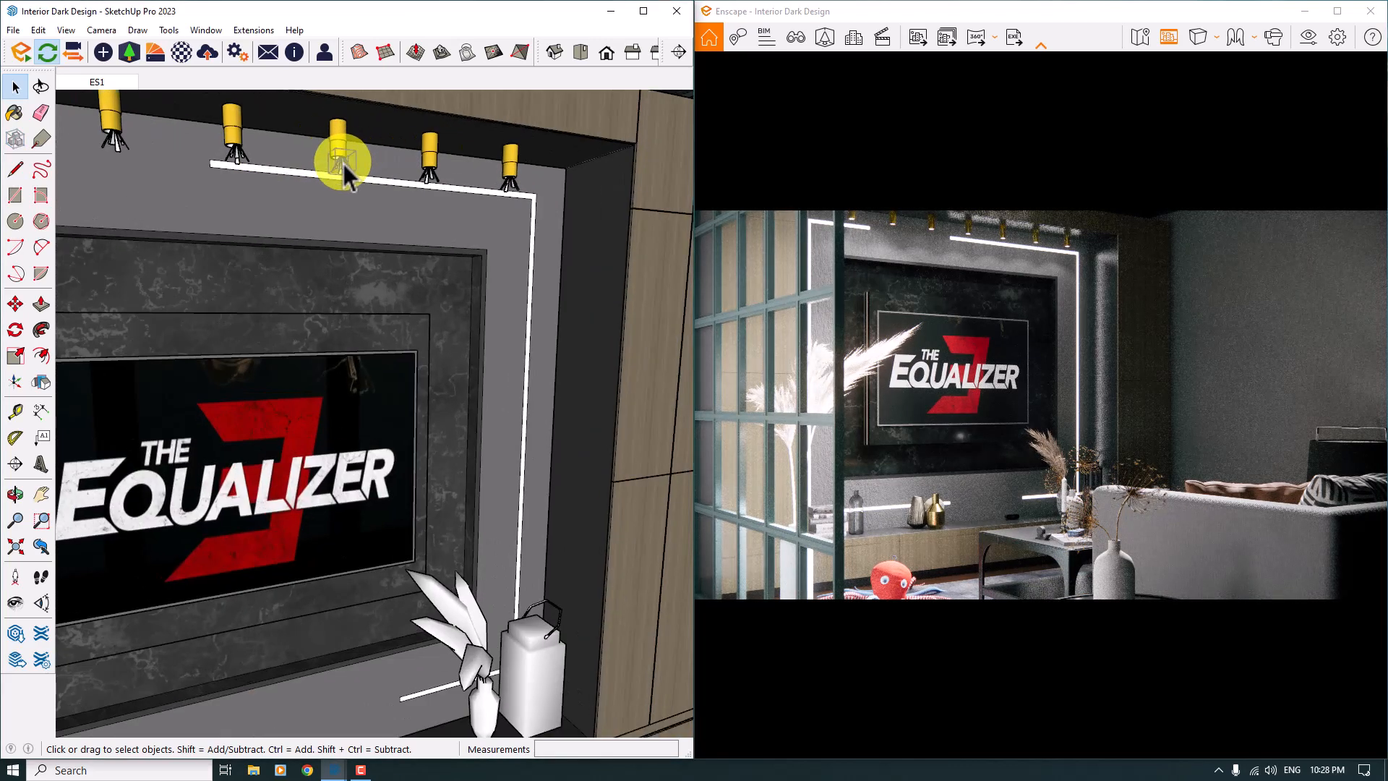
{"action": "scroll", "coordinate": [342, 161], "scroll_direction": "up", "scroll_amount": 3}
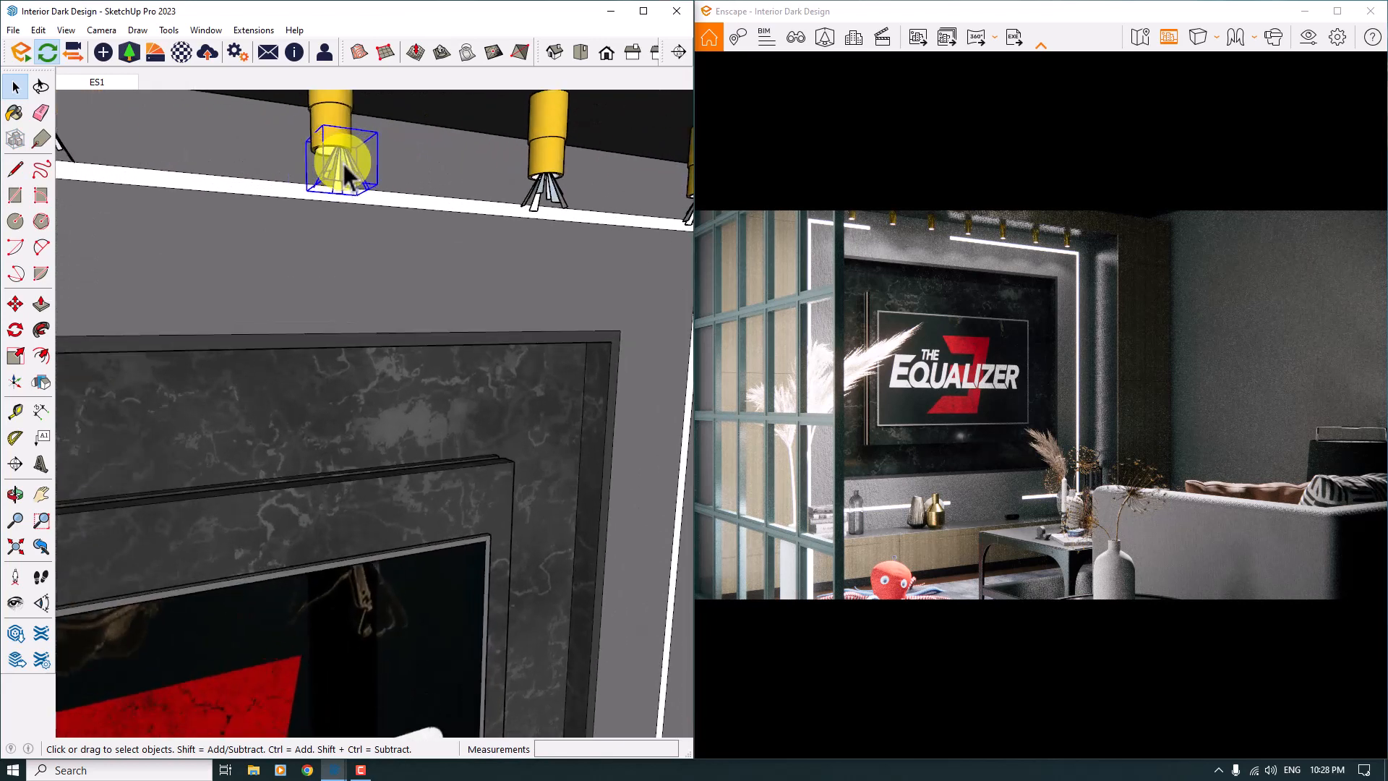
{"action": "left_click", "coordinate": [103, 52]}
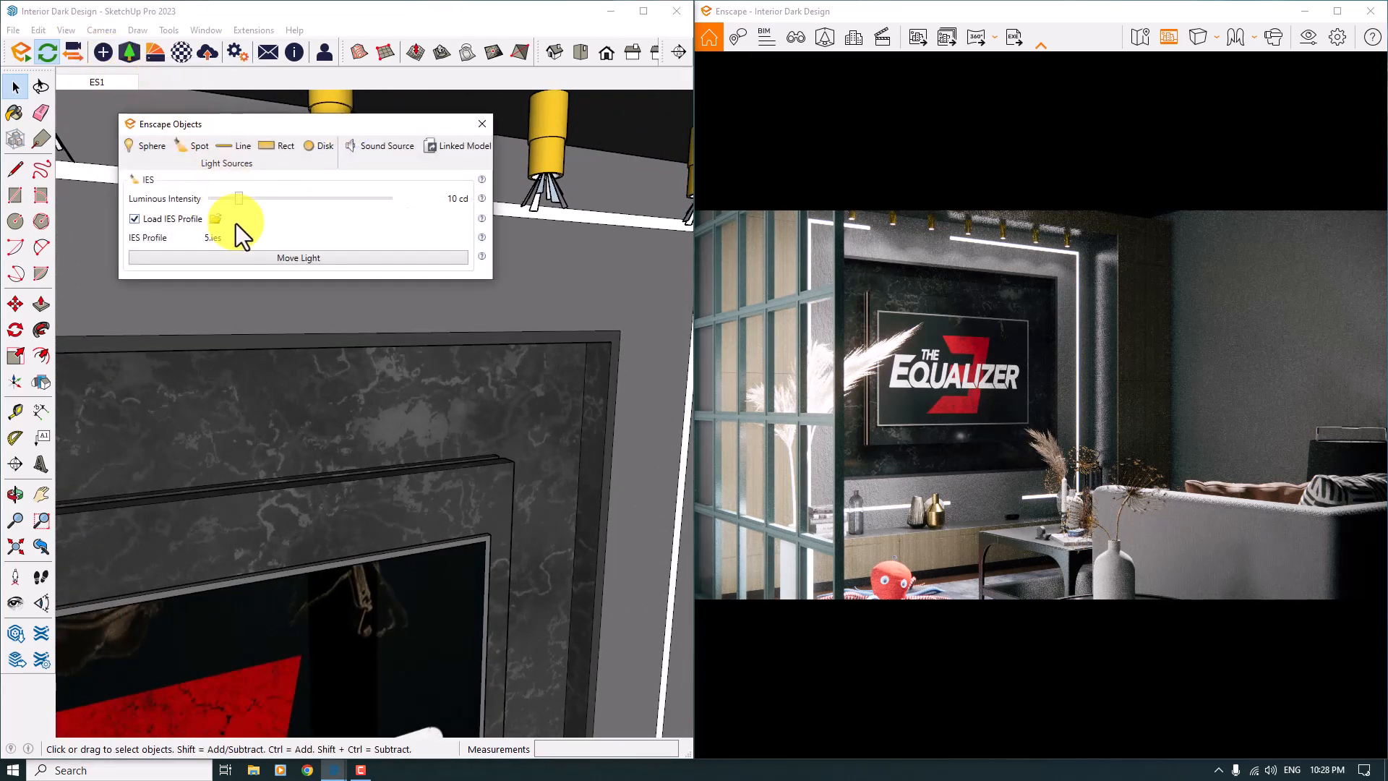
{"action": "left_click_drag", "start_coordinate": [241, 204], "coordinate": [270, 204]}
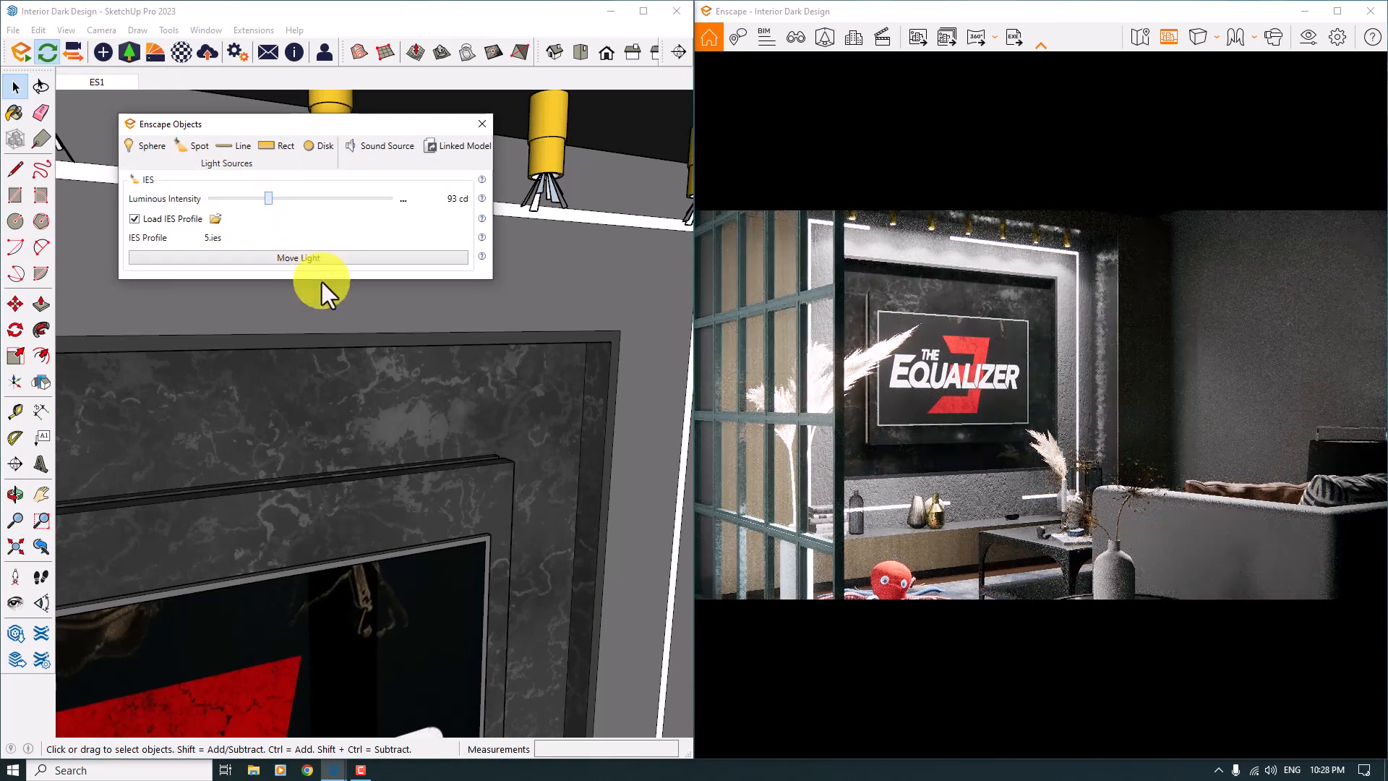
{"action": "left_click", "coordinate": [404, 201]}
{"action": "type", "text": "100"}
{"action": "key", "text": "Return"}
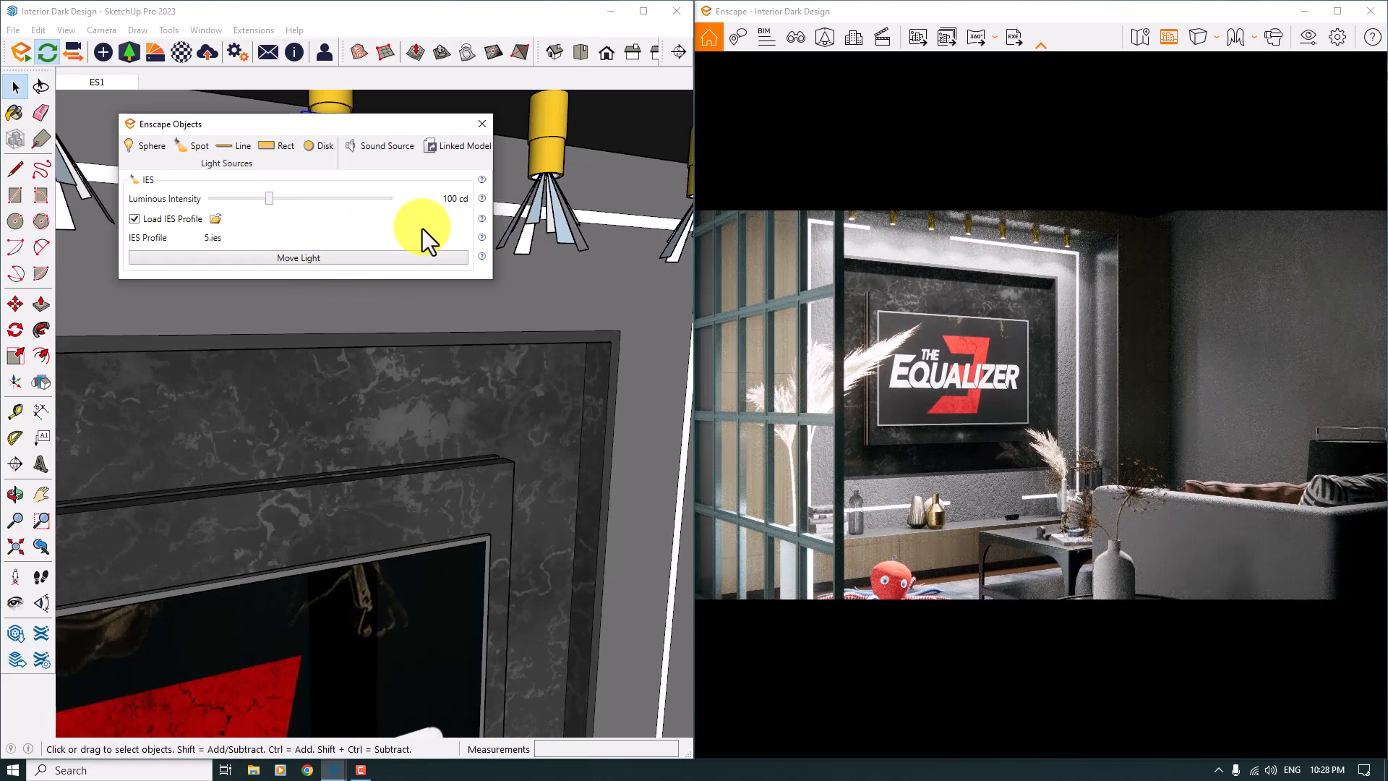
{"action": "left_click", "coordinate": [482, 124]}
Select the upward-facing spot light inside the table lamp's shade and raise its luminous intensity to about 103 cd
{"action": "scroll", "coordinate": [396, 357], "scroll_direction": "down", "scroll_amount": 6}
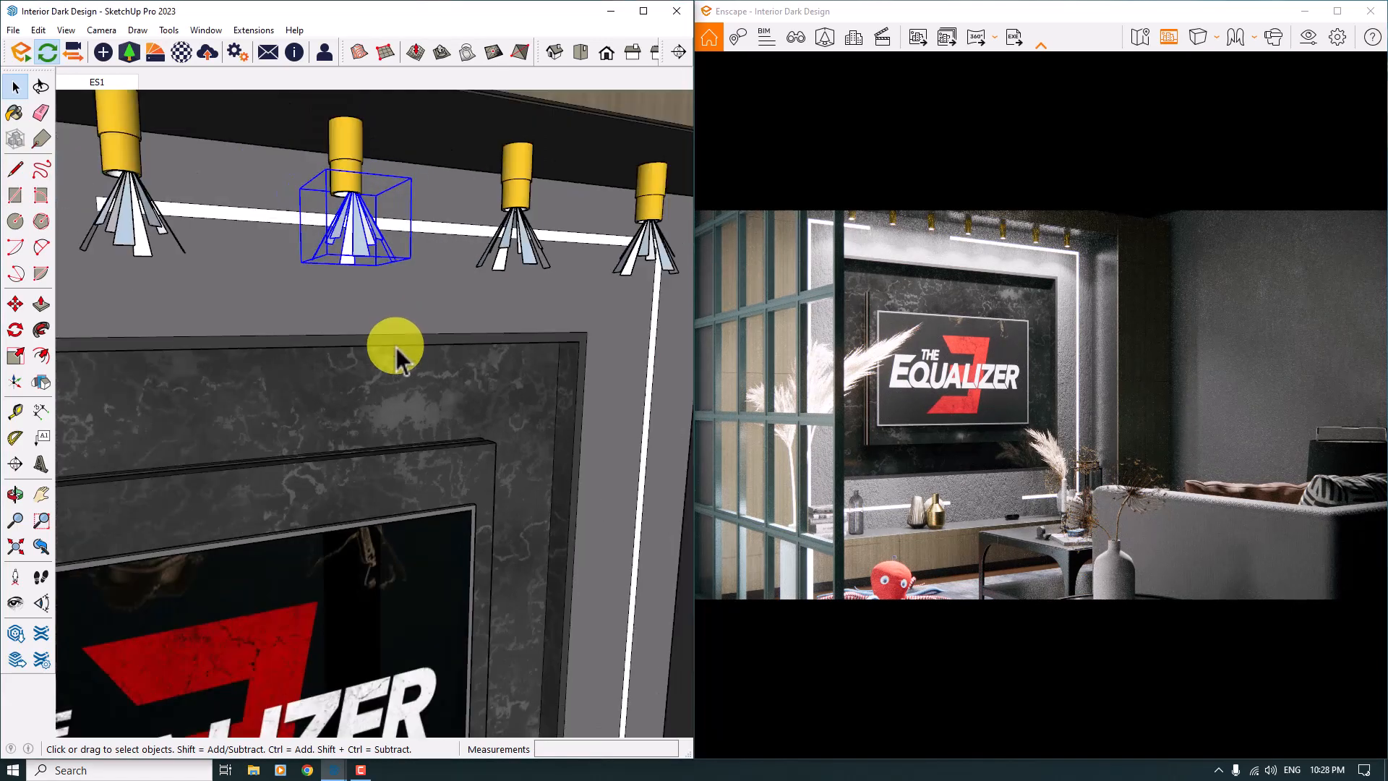
{"action": "scroll", "coordinate": [396, 367], "scroll_direction": "down", "scroll_amount": 4}
{"action": "mouse_move", "coordinate": [612, 443]}
{"action": "middle_mouse_down", "text": "shift"}
{"action": "mouse_move", "coordinate": [301, 279]}
{"action": "mouse_move", "coordinate": [367, 275]}
{"action": "middle_mouse_up", "text": "shift"}
{"action": "scroll", "coordinate": [533, 582], "scroll_direction": "up", "scroll_amount": 6}
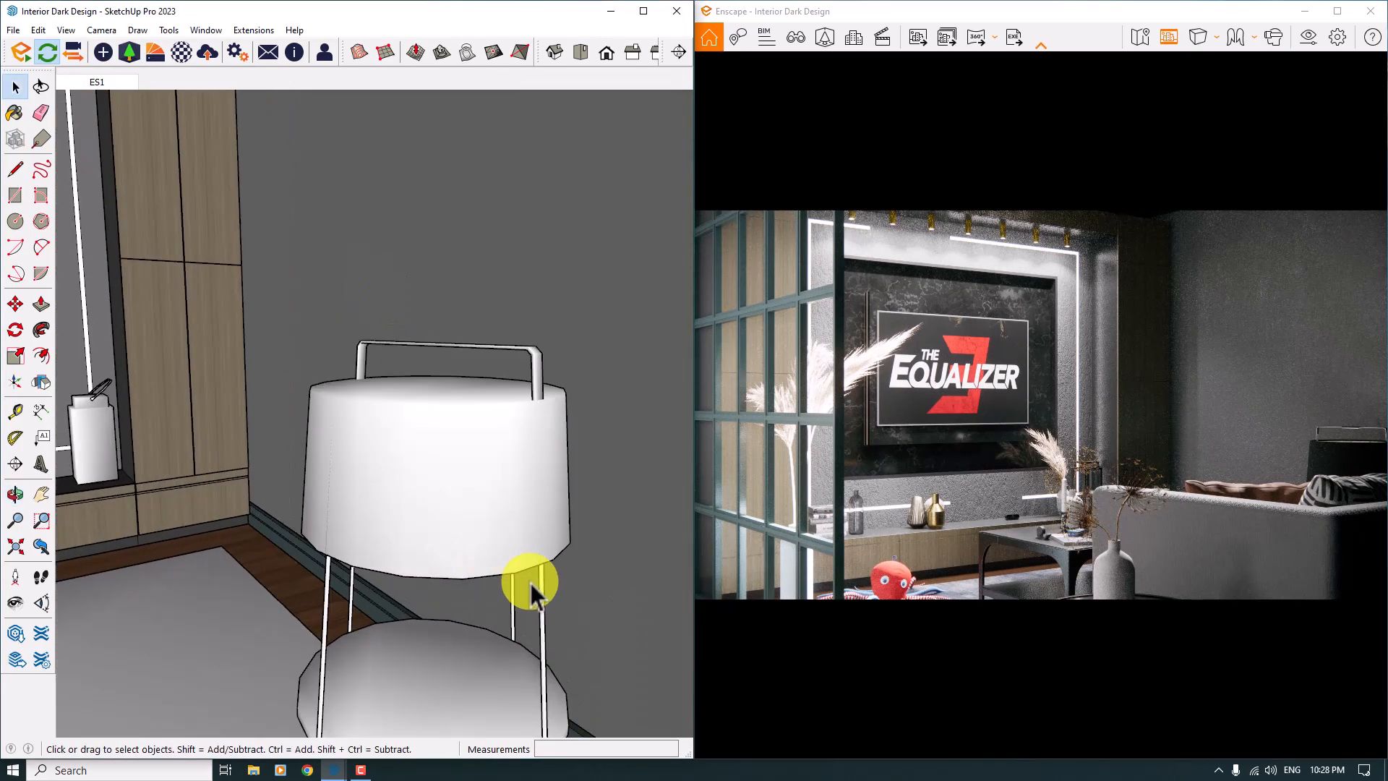
{"action": "mouse_move", "coordinate": [532, 583]}
{"action": "middle_mouse_down"}
{"action": "mouse_move", "coordinate": [571, 434]}
{"action": "mouse_move", "coordinate": [706, 251]}
{"action": "mouse_move", "coordinate": [643, 381]}
{"action": "middle_mouse_up"}
{"action": "scroll", "coordinate": [548, 415], "scroll_direction": "up", "scroll_amount": 6}
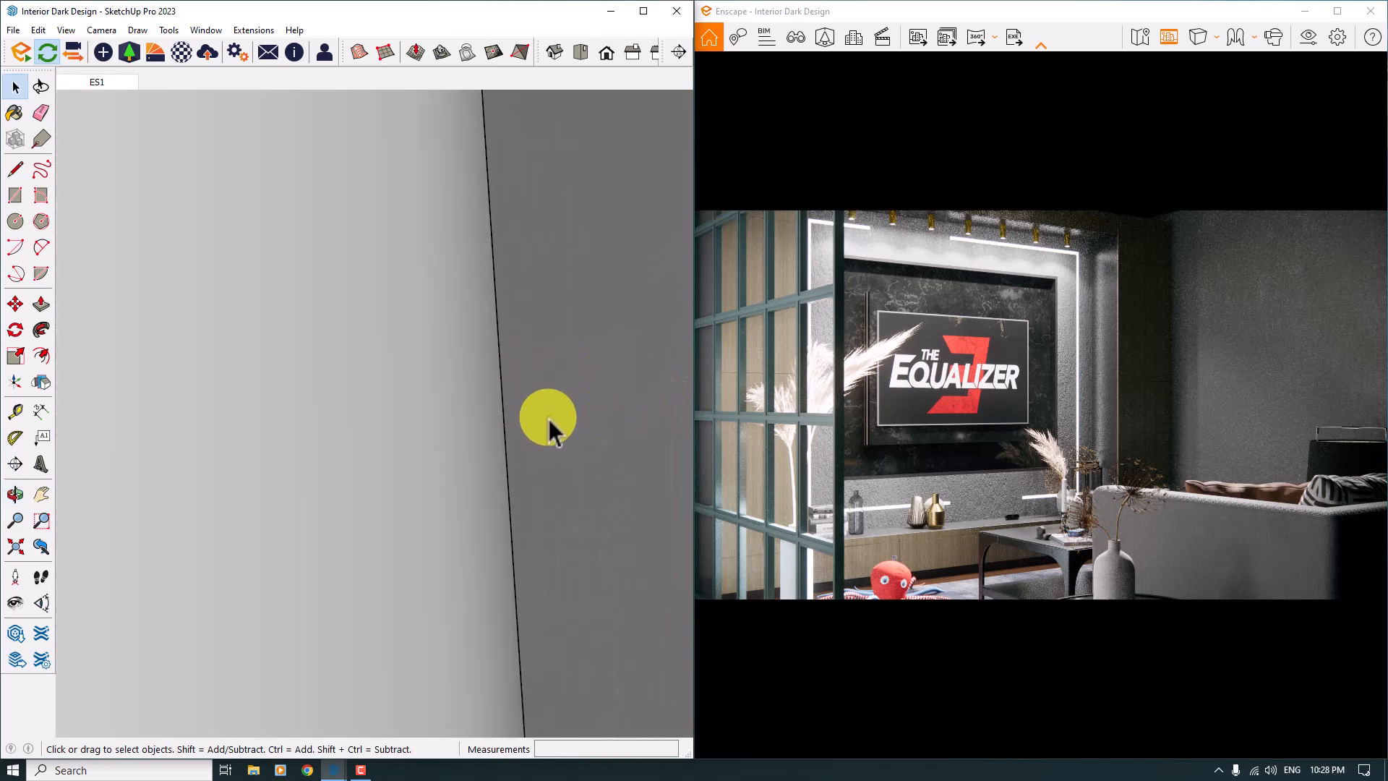
{"action": "mouse_move", "coordinate": [548, 415]}
{"action": "middle_mouse_down"}
{"action": "mouse_move", "coordinate": [700, 410]}
{"action": "mouse_move", "coordinate": [506, 333]}
{"action": "middle_mouse_up"}
{"action": "left_click", "coordinate": [220, 193]}
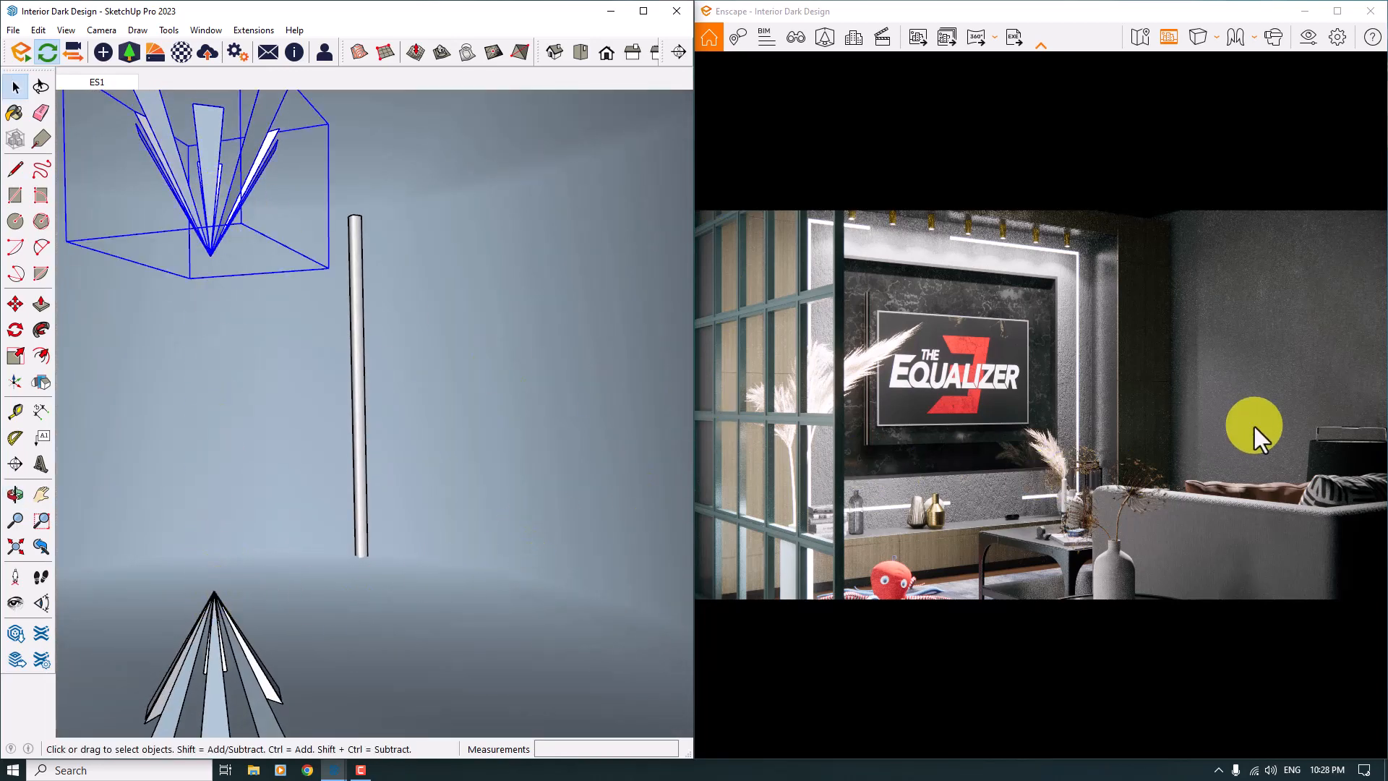
{"action": "left_click", "coordinate": [105, 51]}
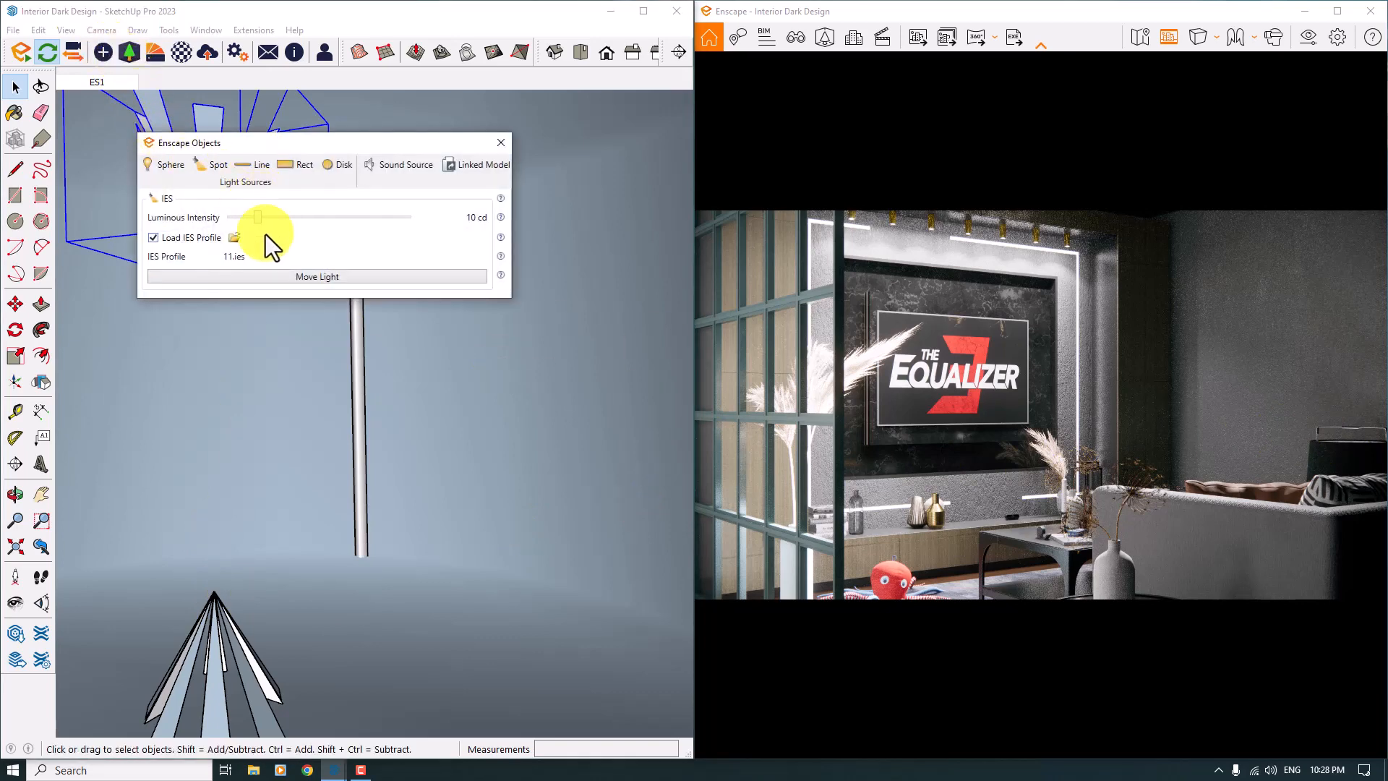
{"action": "left_click_drag", "start_coordinate": [259, 219], "coordinate": [289, 221]}
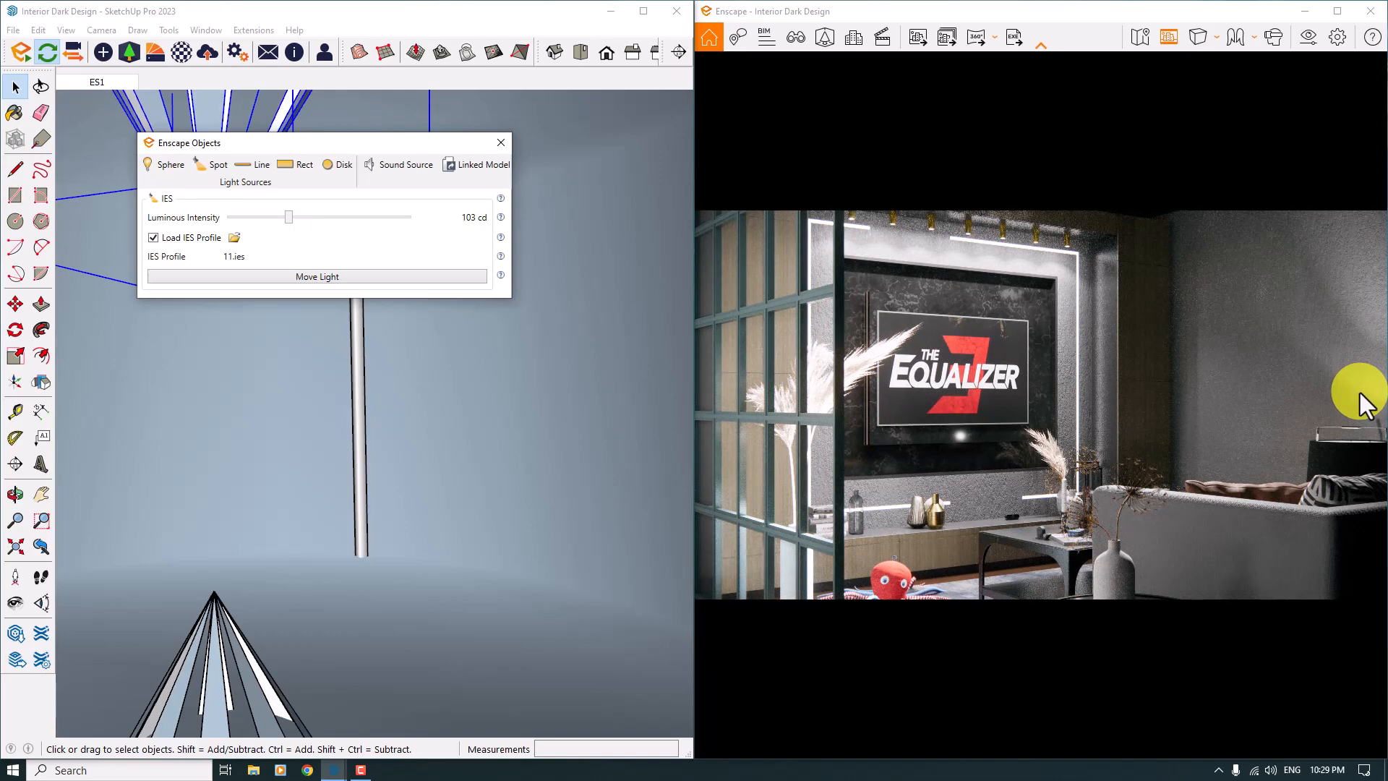
Set the lamp's upward spot light to a luminous intensity of 560 cd and close the Enscape Objects window
{"action": "left_click_drag", "start_coordinate": [282, 213], "coordinate": [317, 215]}
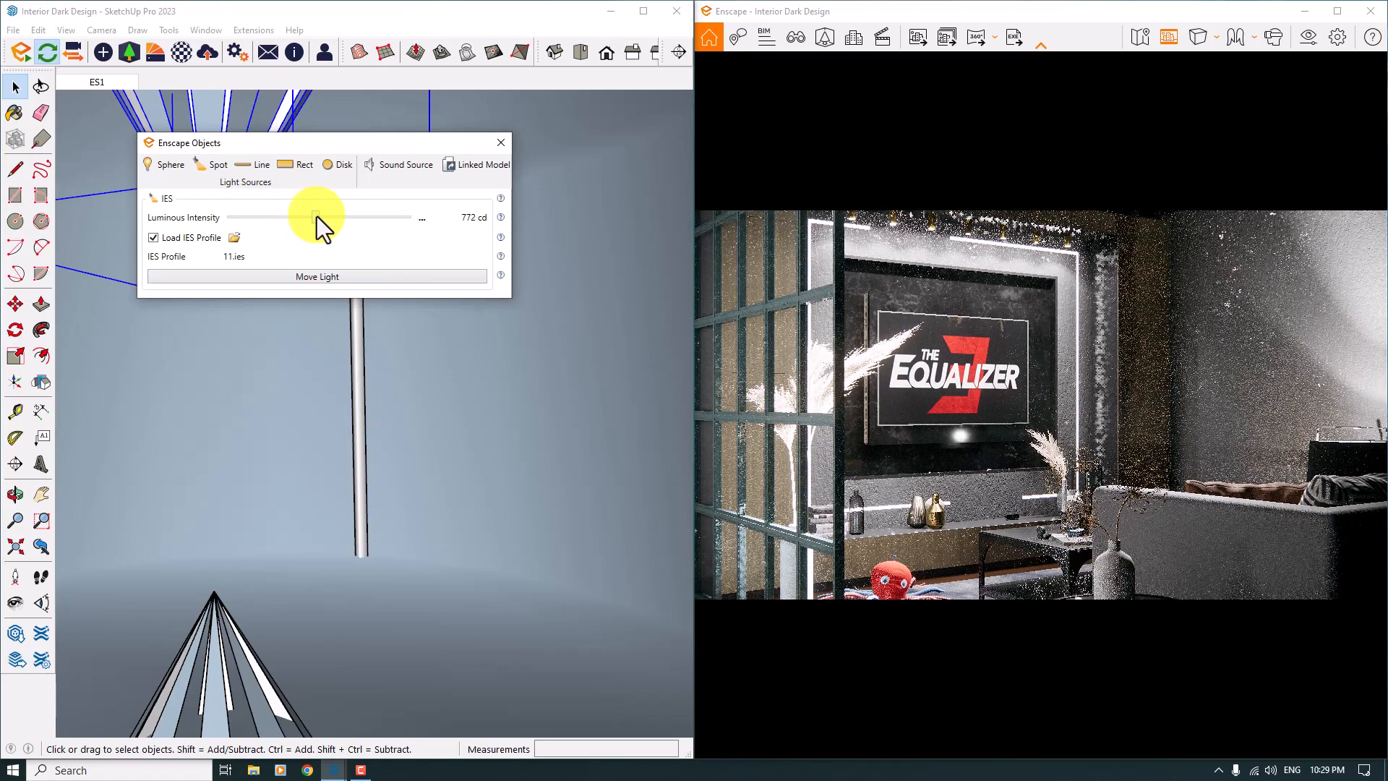
{"action": "left_click", "coordinate": [422, 218]}
{"action": "left_click", "coordinate": [440, 248]}
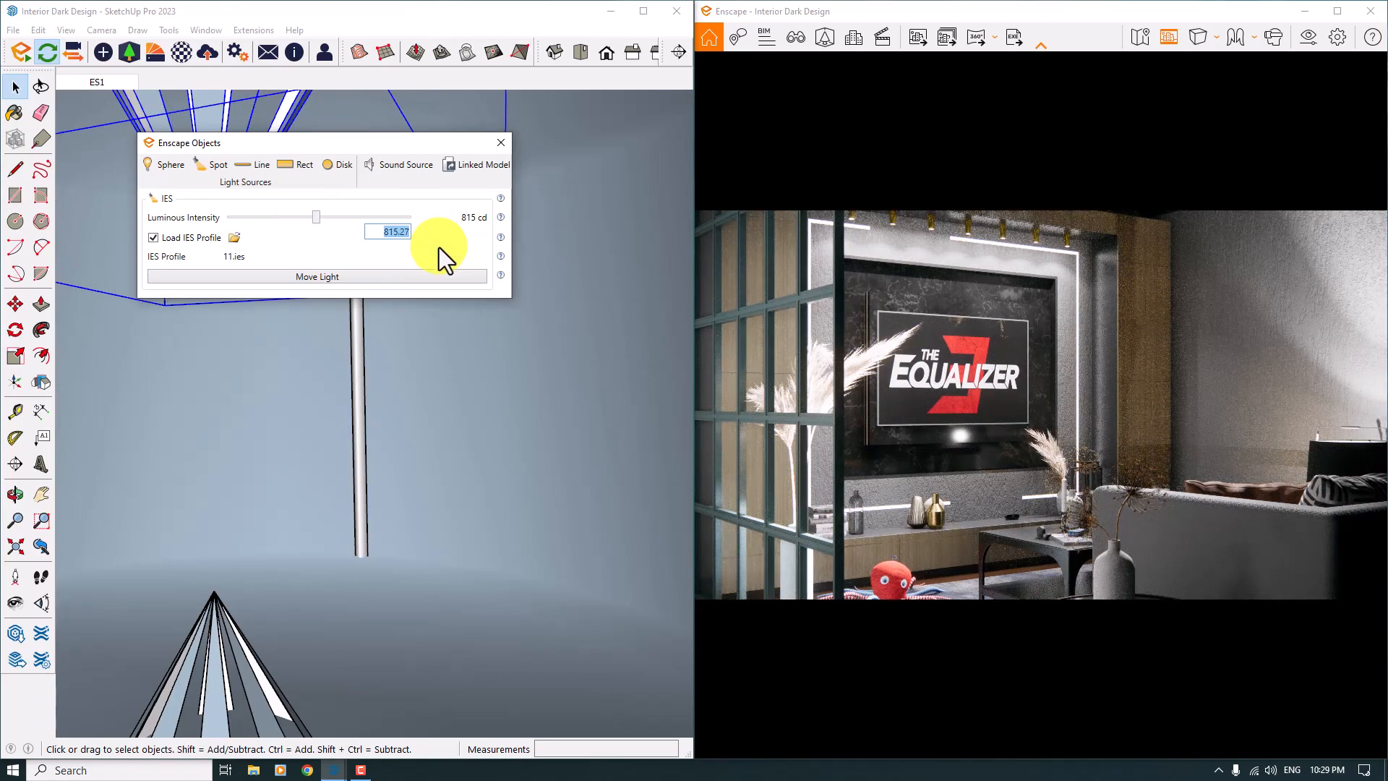
{"action": "type", "text": "560"}
{"action": "key", "text": "Return"}
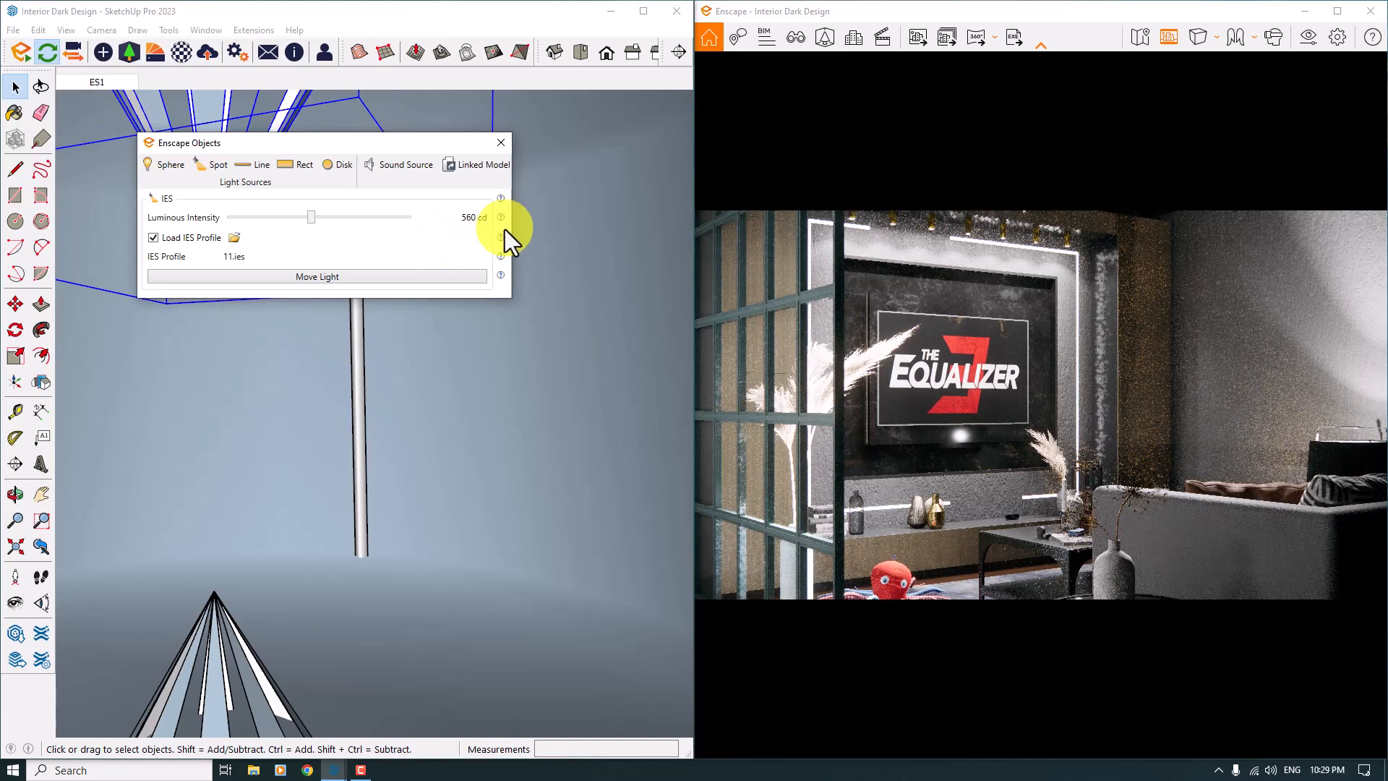
{"action": "left_click", "coordinate": [503, 144]}
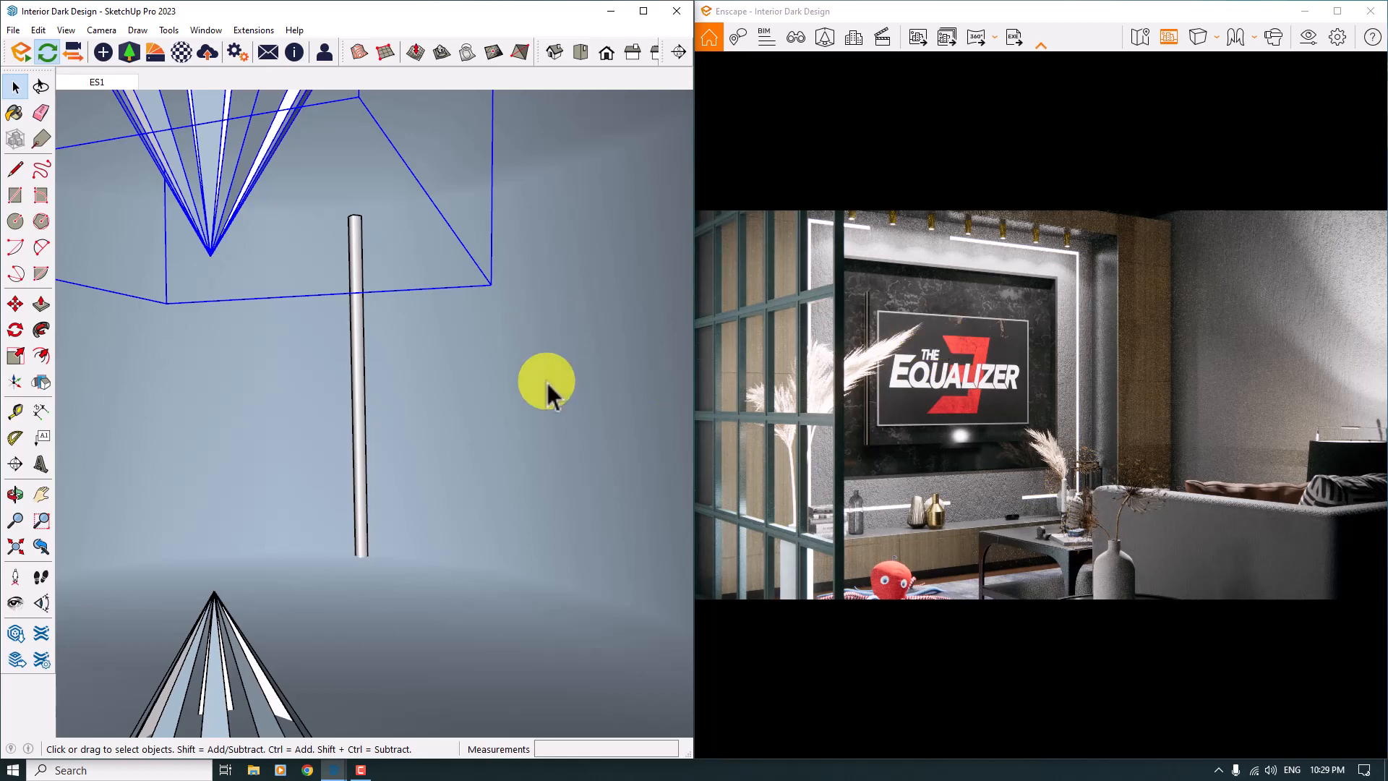
Paint the upward spot light of the table lamp with the 0032_Moccasin color from Colors-Named
{"action": "middle_click_drag", "start_coordinate": [473, 361], "coordinate": [304, 386]}
{"action": "scroll", "coordinate": [570, 274], "scroll_direction": "down", "scroll_amount": 5}
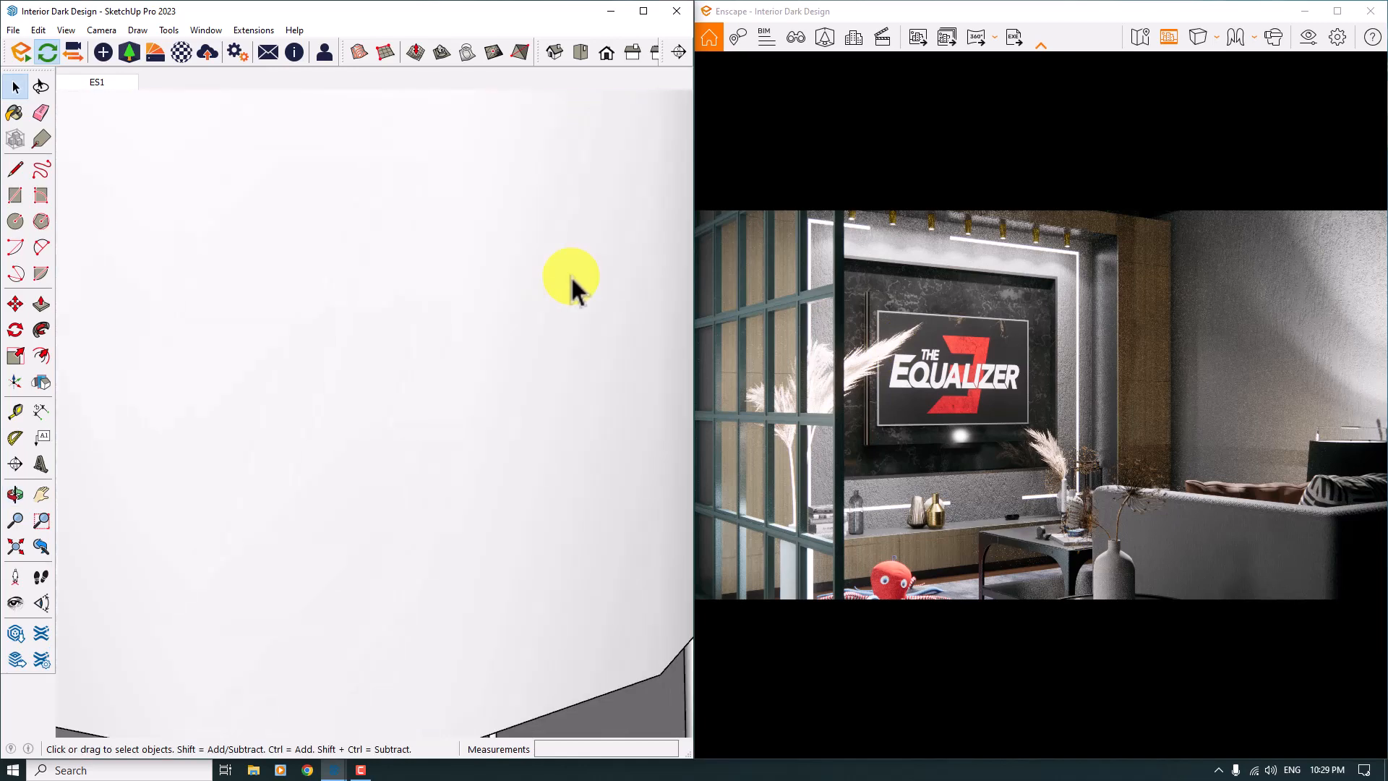
{"action": "scroll", "coordinate": [567, 286], "scroll_direction": "down", "scroll_amount": 3}
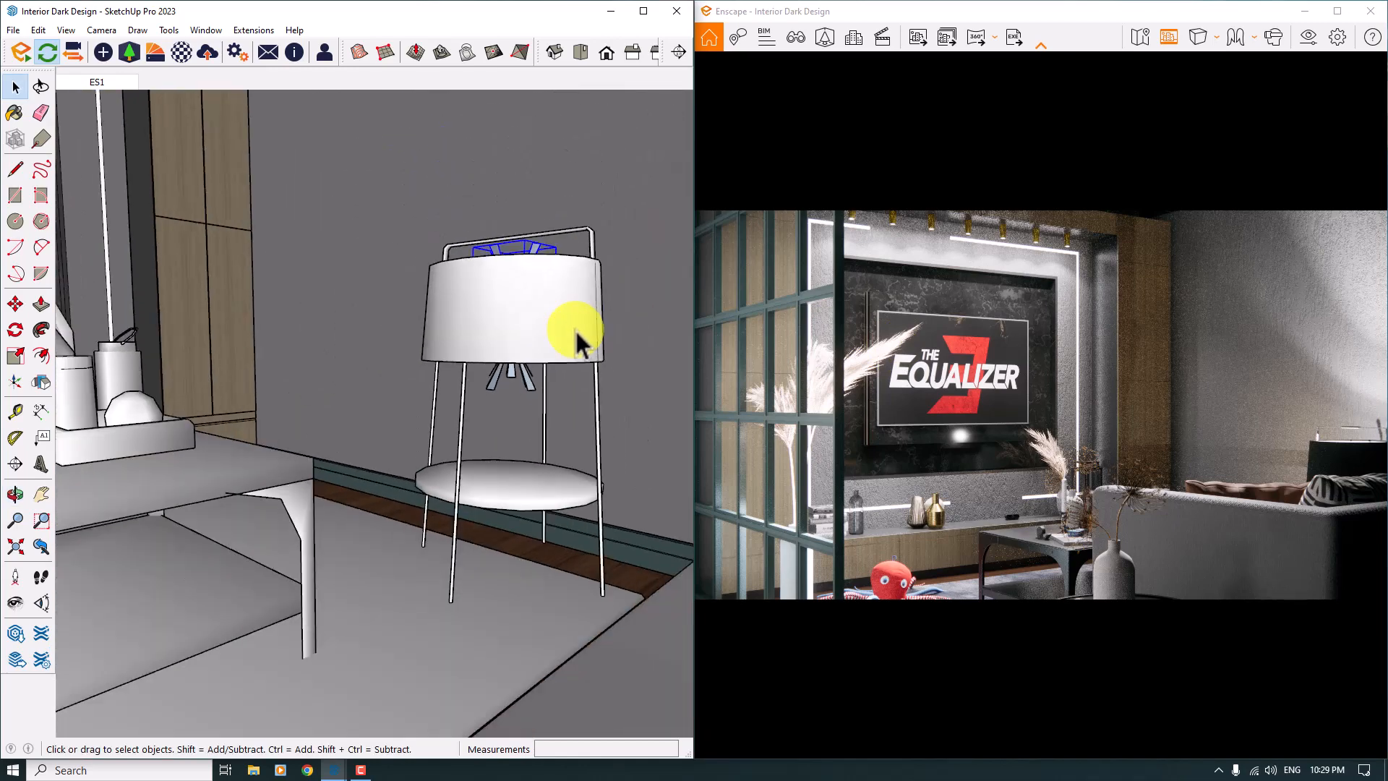
{"action": "scroll", "coordinate": [535, 255], "scroll_direction": "up", "scroll_amount": 3}
{"action": "left_click", "coordinate": [535, 255], "text": "shift"}
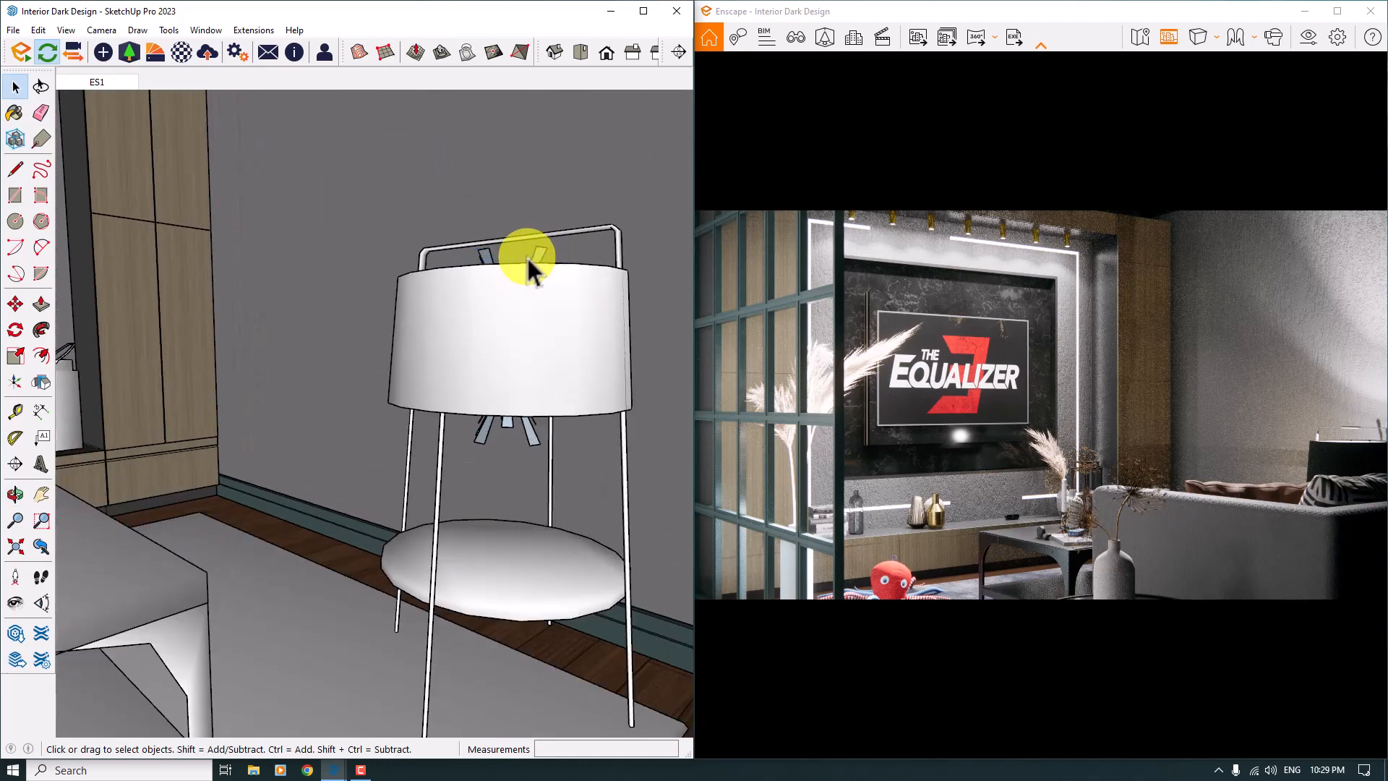
{"action": "left_click", "coordinate": [11, 119]}
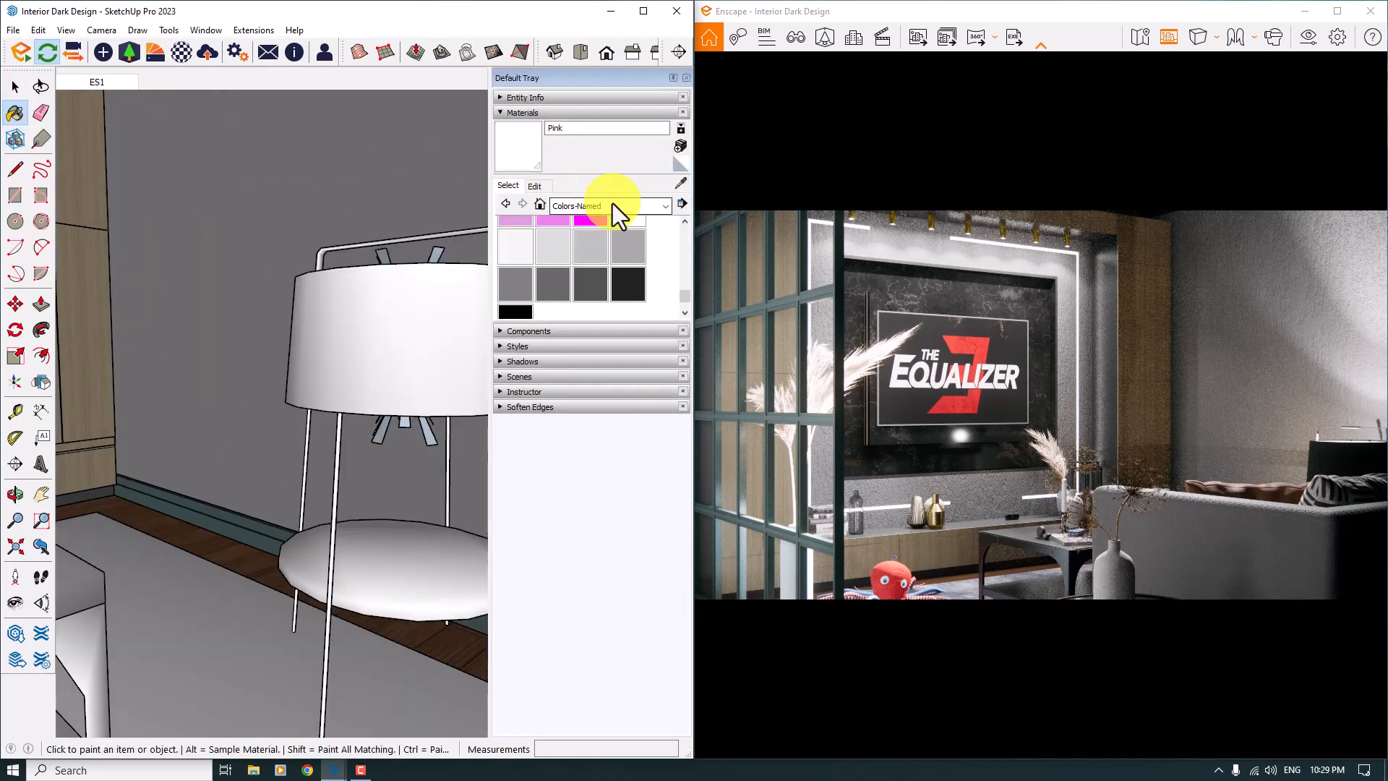
{"action": "scroll", "coordinate": [616, 267], "scroll_direction": "up", "scroll_amount": 5}
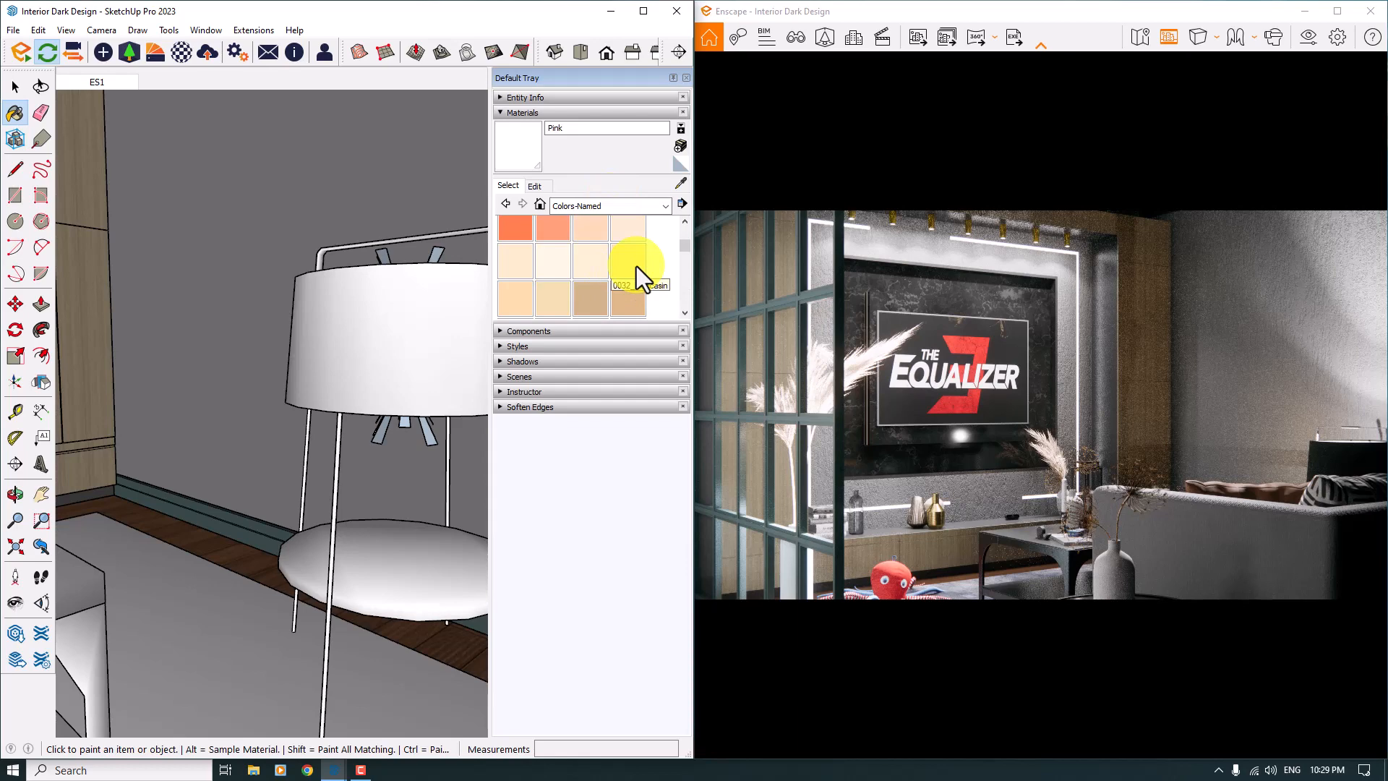
{"action": "left_click", "coordinate": [632, 262]}
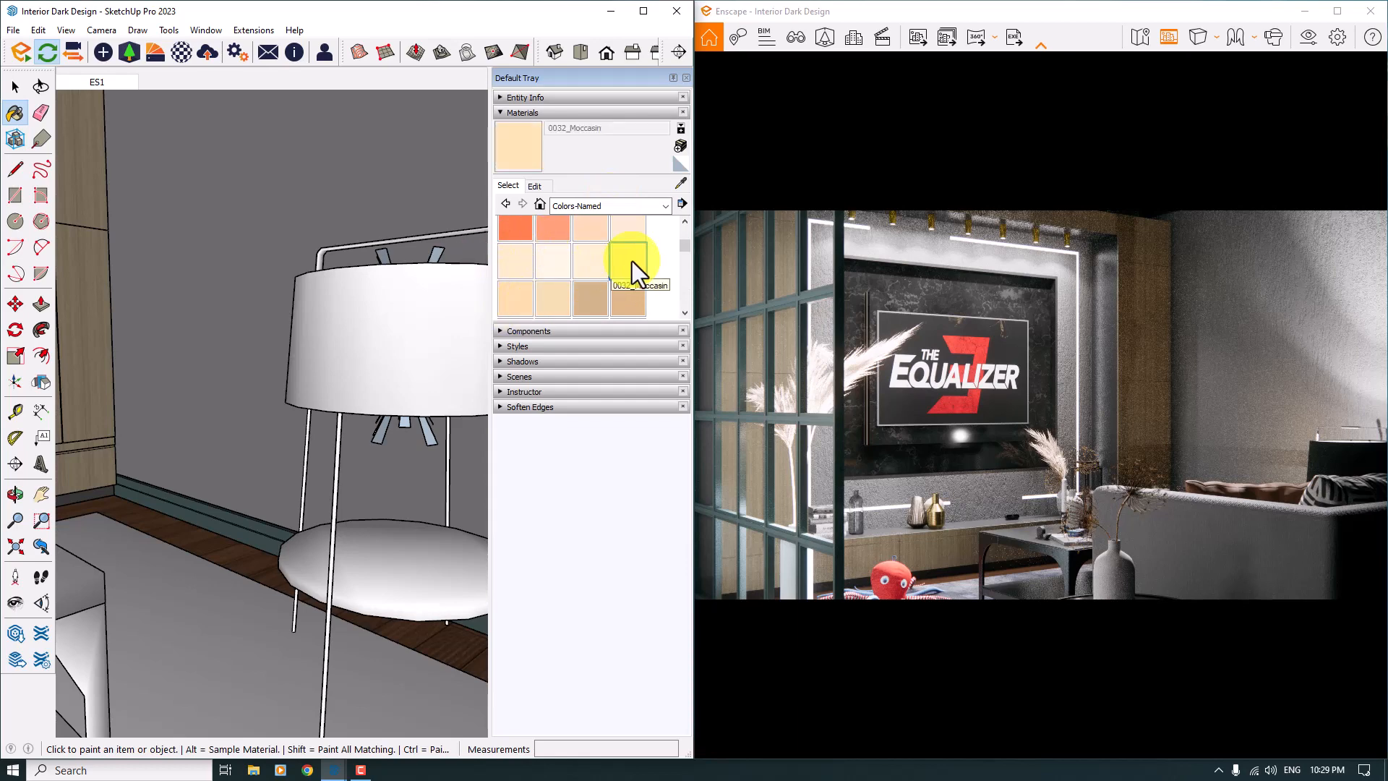
{"action": "scroll", "coordinate": [434, 246], "scroll_direction": "up", "scroll_amount": 3}
{"action": "left_click", "coordinate": [441, 255]}
{"action": "left_click", "coordinate": [345, 247]}
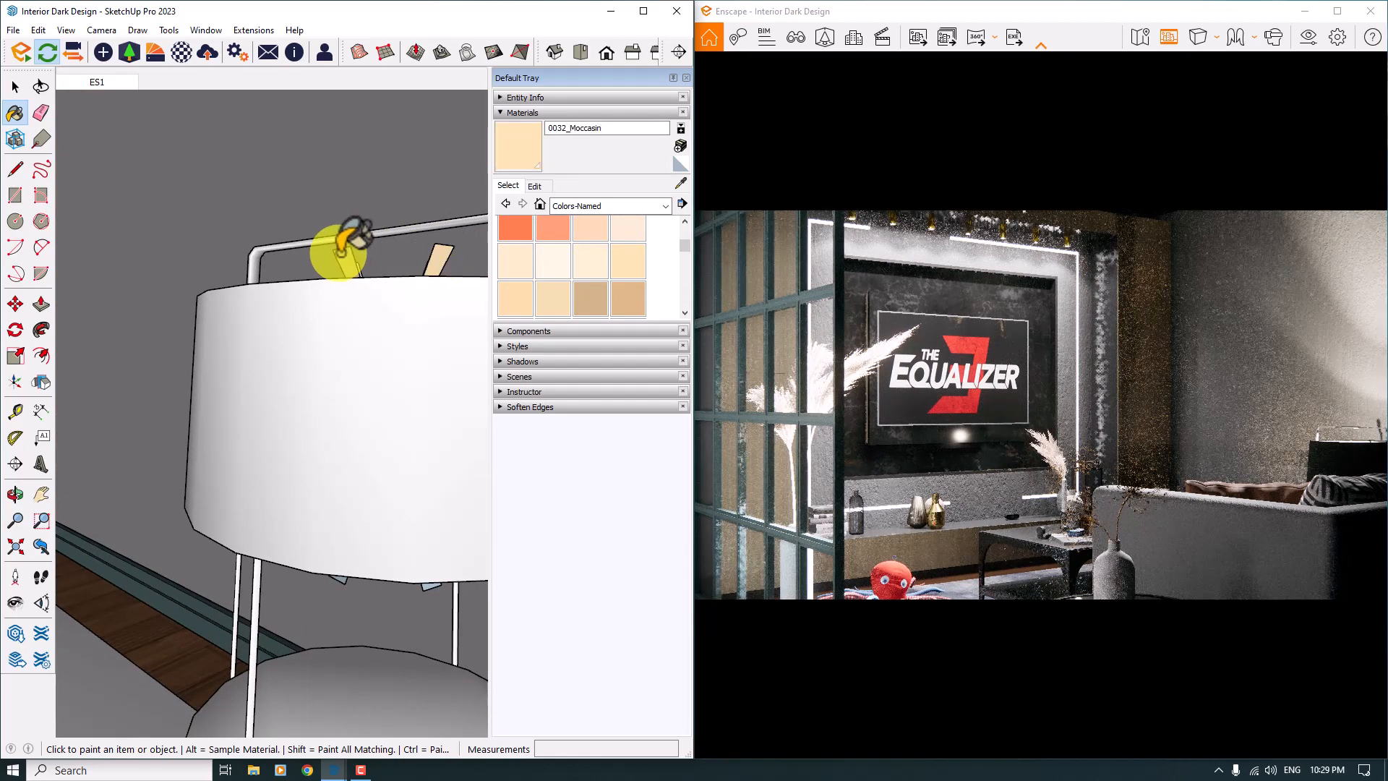
Paint the downward spot light beneath the lampshade with 0032_Moccasin
{"action": "scroll", "coordinate": [309, 356], "scroll_direction": "down", "scroll_amount": 2}
{"action": "middle_click_drag", "start_coordinate": [391, 512], "coordinate": [385, 471]}
{"action": "left_click", "coordinate": [410, 441]}
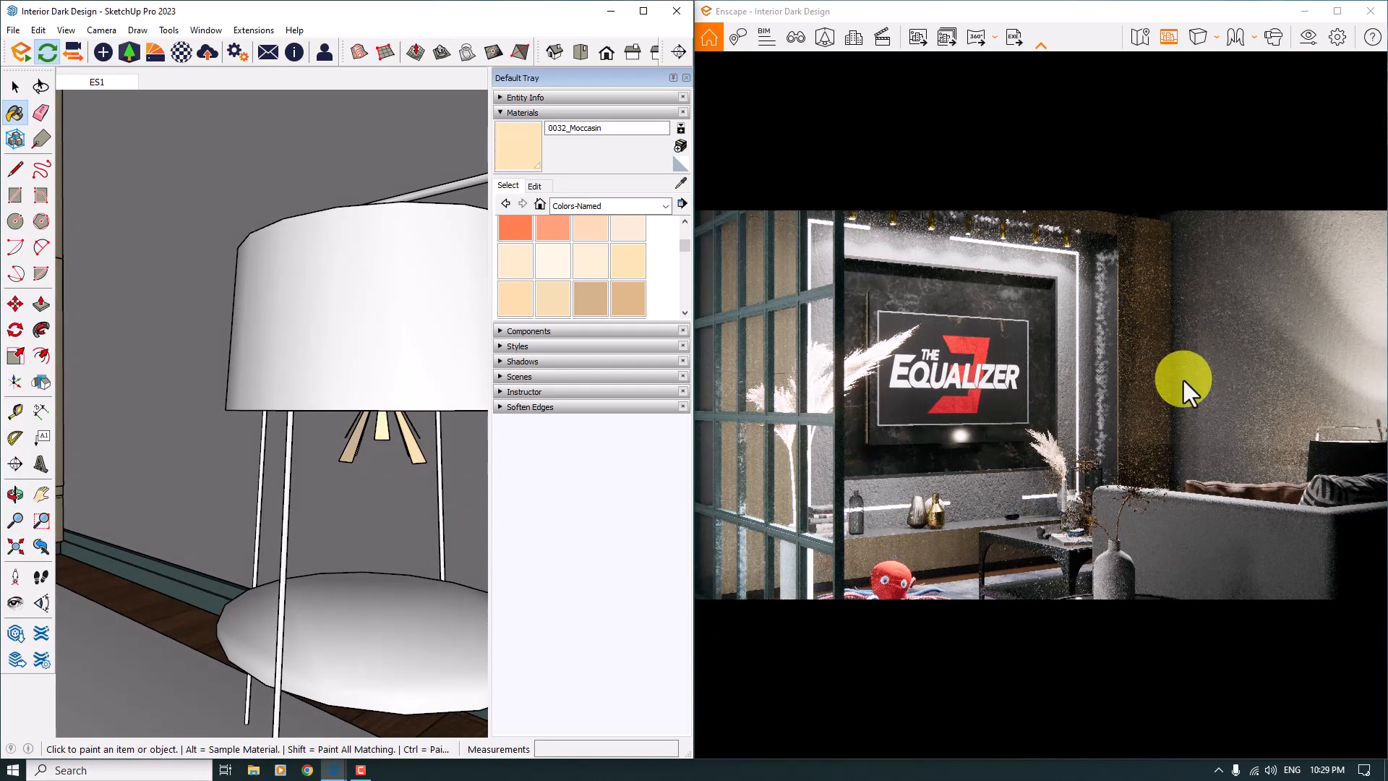
Paint the spot light at the left end of the ceiling track above the TV wall with 0032_Moccasin
{"action": "scroll", "coordinate": [391, 431], "scroll_direction": "down", "scroll_amount": 4}
{"action": "mouse_move", "coordinate": [179, 214]}
{"action": "middle_mouse_down", "text": "shift"}
{"action": "mouse_move", "coordinate": [313, 350]}
{"action": "mouse_move", "coordinate": [317, 319]}
{"action": "middle_mouse_up", "text": "shift"}
{"action": "scroll", "coordinate": [323, 226], "scroll_direction": "up", "scroll_amount": 2}
{"action": "middle_click_drag", "start_coordinate": [322, 226], "coordinate": [10, 301]}
{"action": "scroll", "coordinate": [312, 186], "scroll_direction": "up", "scroll_amount": 2}
{"action": "left_click", "coordinate": [296, 221]}
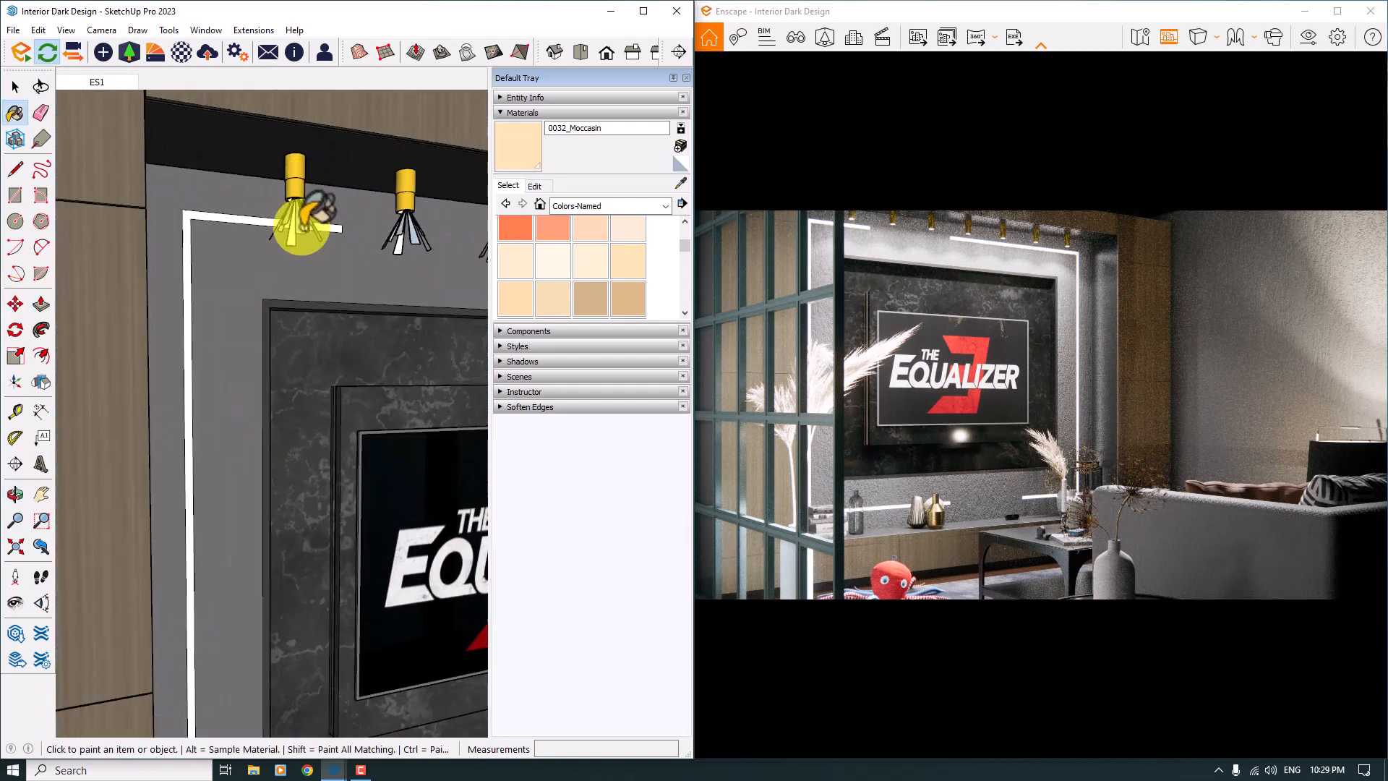
{"action": "middle_click_drag", "start_coordinate": [350, 261], "coordinate": [340, 261], "text": "shift"}
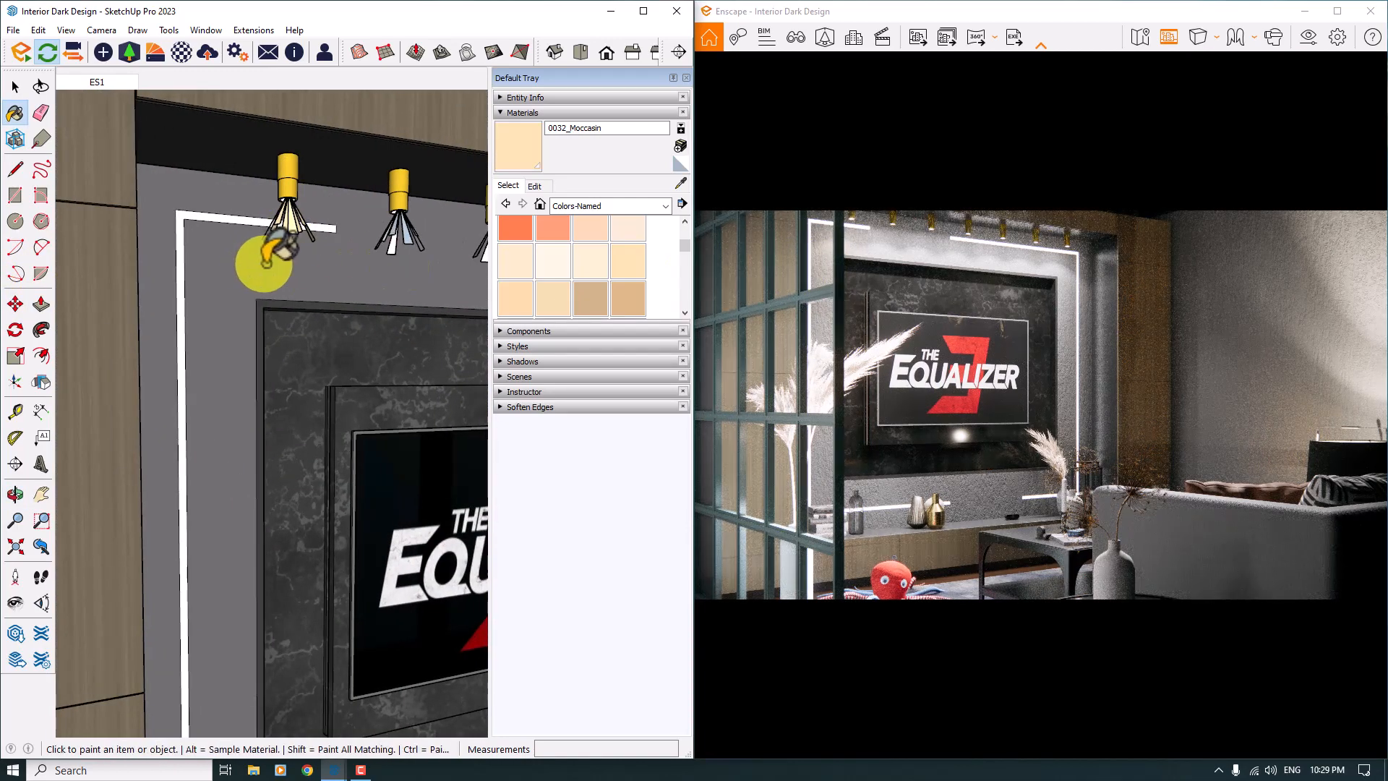
Select the remaining spot lights along the ceiling track above the TV wall and paint them all with 0032_Moccasin
{"action": "key", "text": "space"}
{"action": "left_click", "coordinate": [414, 238]}
{"action": "mouse_move", "coordinate": [415, 243]}
{"action": "middle_mouse_down", "text": "shift"}
{"action": "mouse_move", "coordinate": [400, 254]}
{"action": "mouse_move", "coordinate": [127, 243]}
{"action": "middle_mouse_up", "text": "shift"}
{"action": "left_click", "coordinate": [214, 237], "text": "ctrl"}
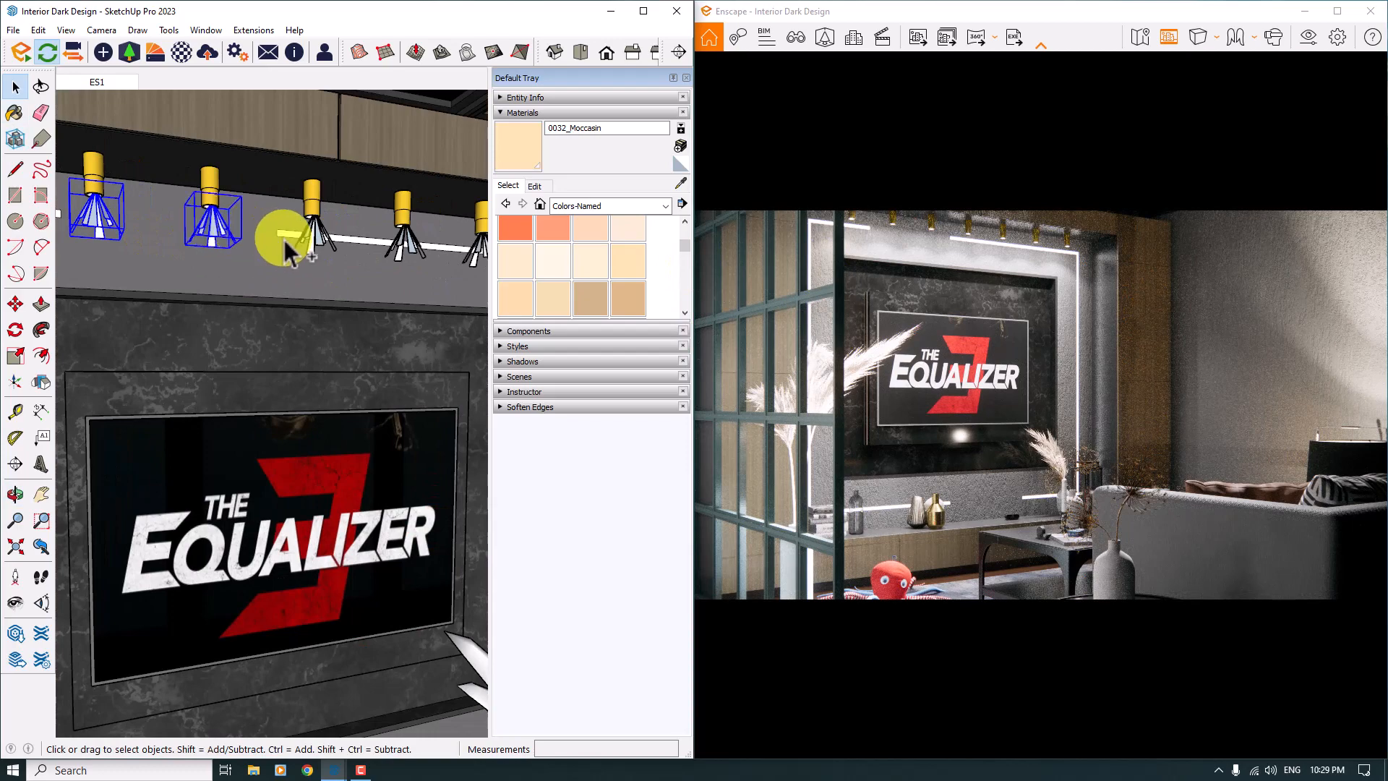
{"action": "left_click", "coordinate": [319, 238], "text": "ctrl"}
{"action": "middle_click_drag", "start_coordinate": [409, 244], "coordinate": [231, 278], "text": "shift"}
{"action": "left_click", "coordinate": [269, 244], "text": "ctrl"}
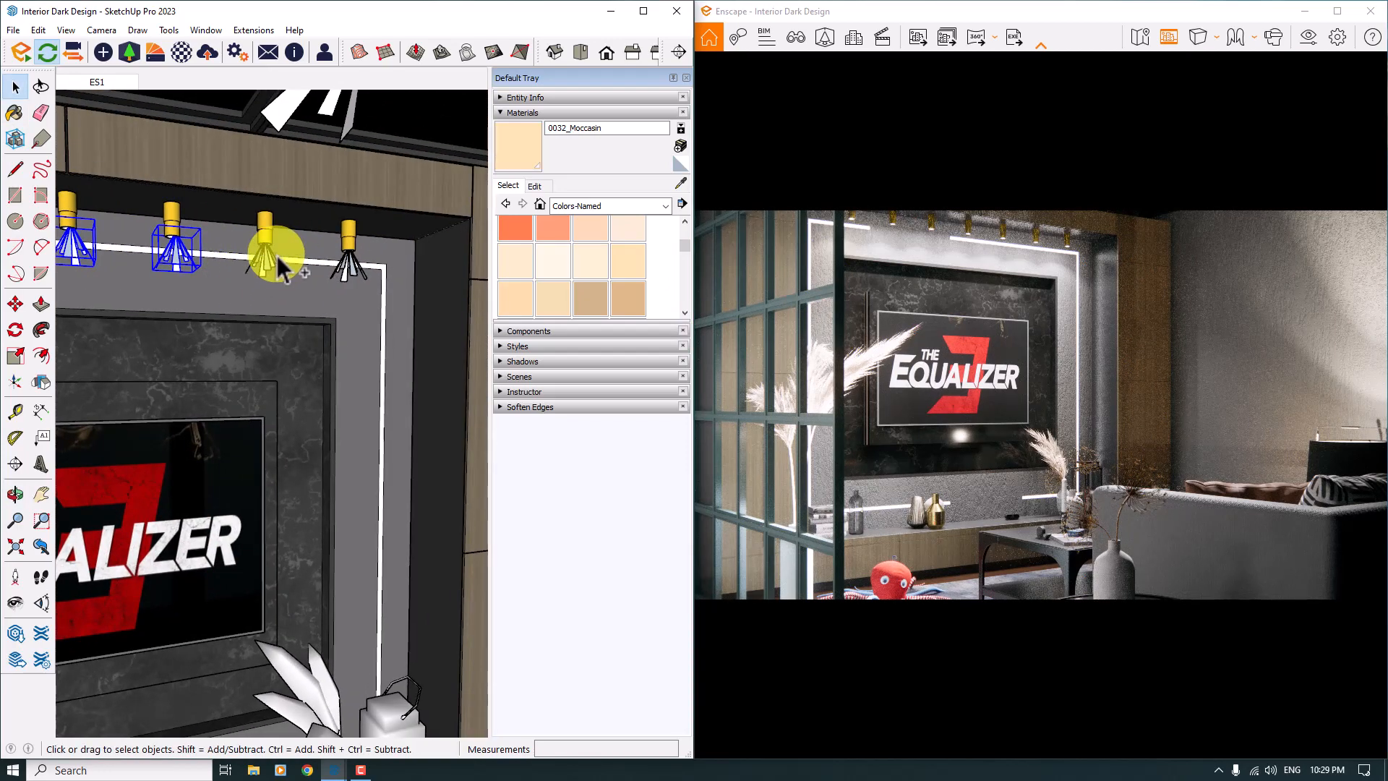
{"action": "left_click", "coordinate": [350, 257], "text": "ctrl"}
{"action": "key", "text": "b"}
{"action": "scroll", "coordinate": [374, 239], "scroll_direction": "up", "scroll_amount": 3}
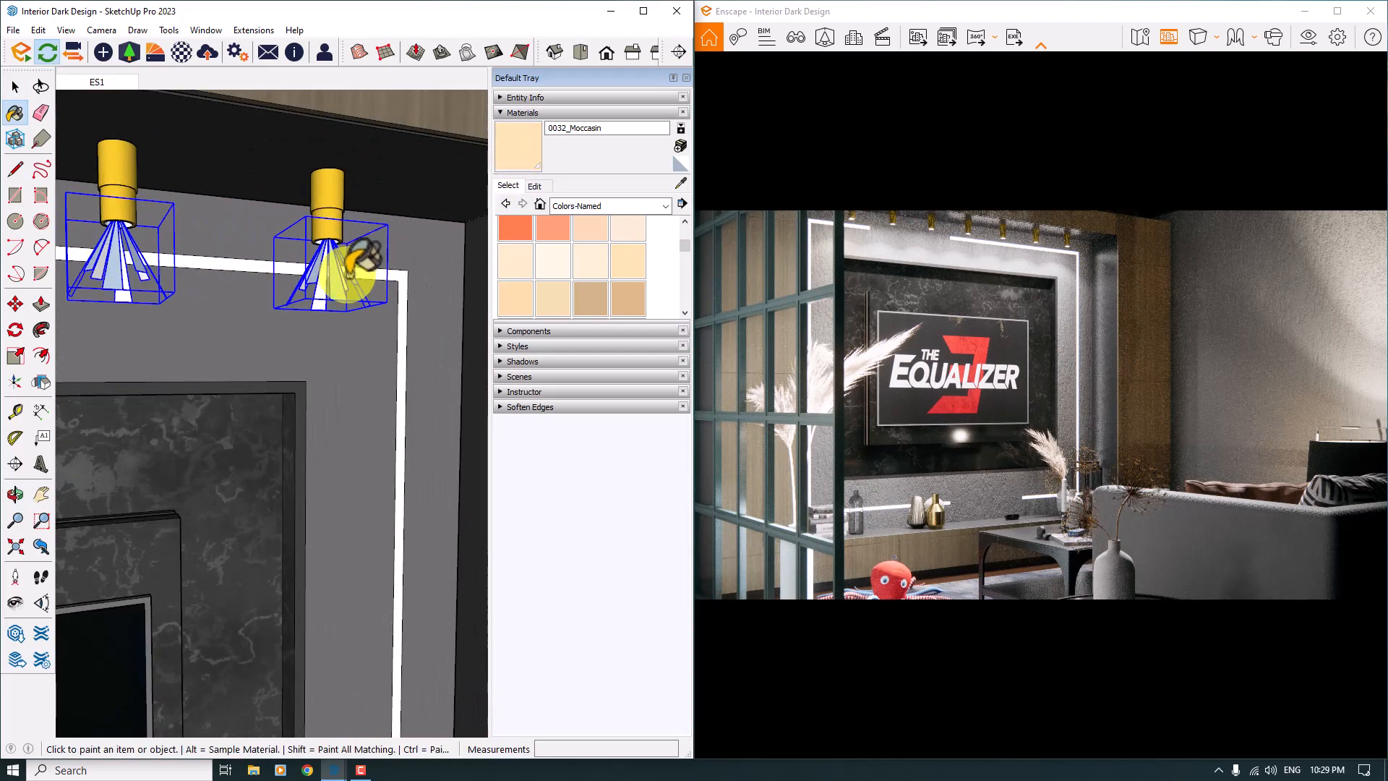
{"action": "left_click", "coordinate": [341, 278]}
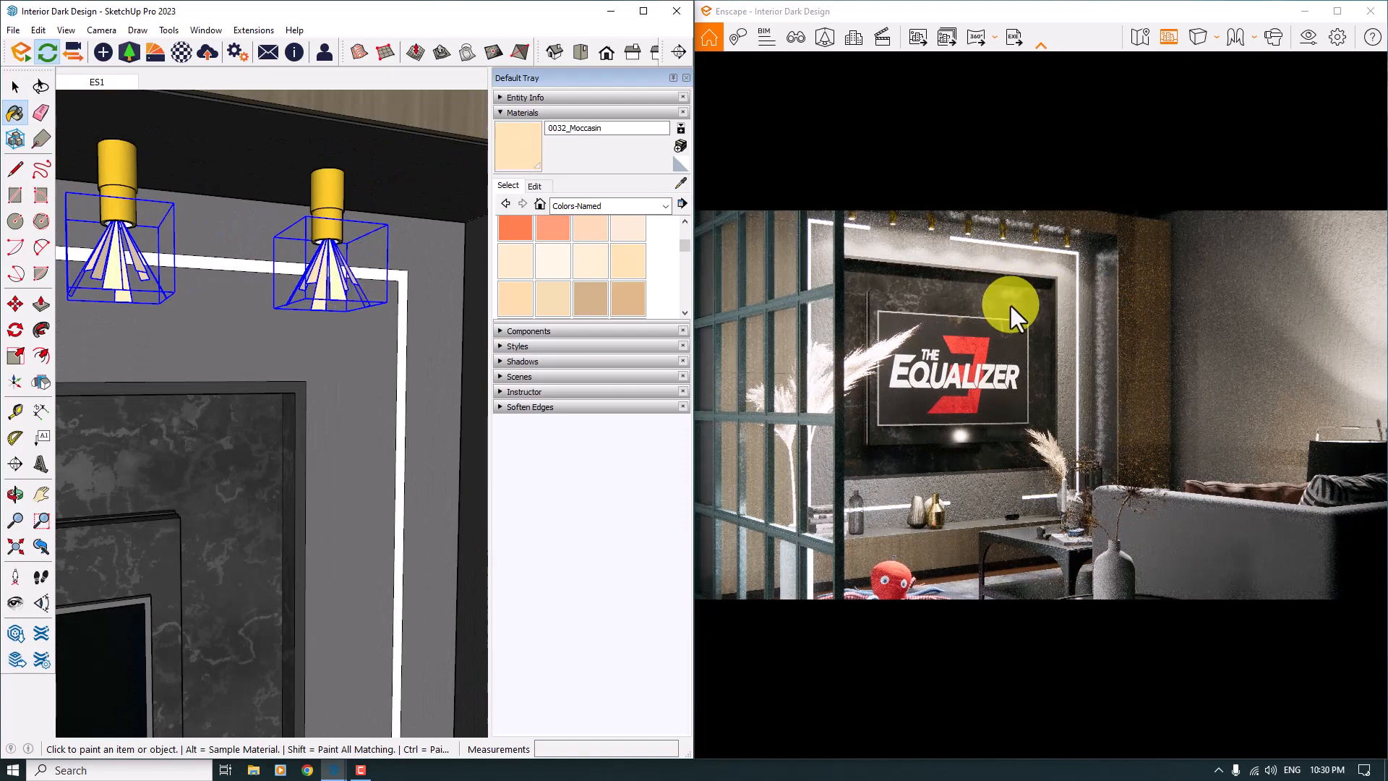
Paint the two larger ceiling spot lights in front of the TV wall with 0032_Moccasin
{"action": "scroll", "coordinate": [331, 285], "scroll_direction": "down", "scroll_amount": 5}
{"action": "left_click", "coordinate": [341, 209]}
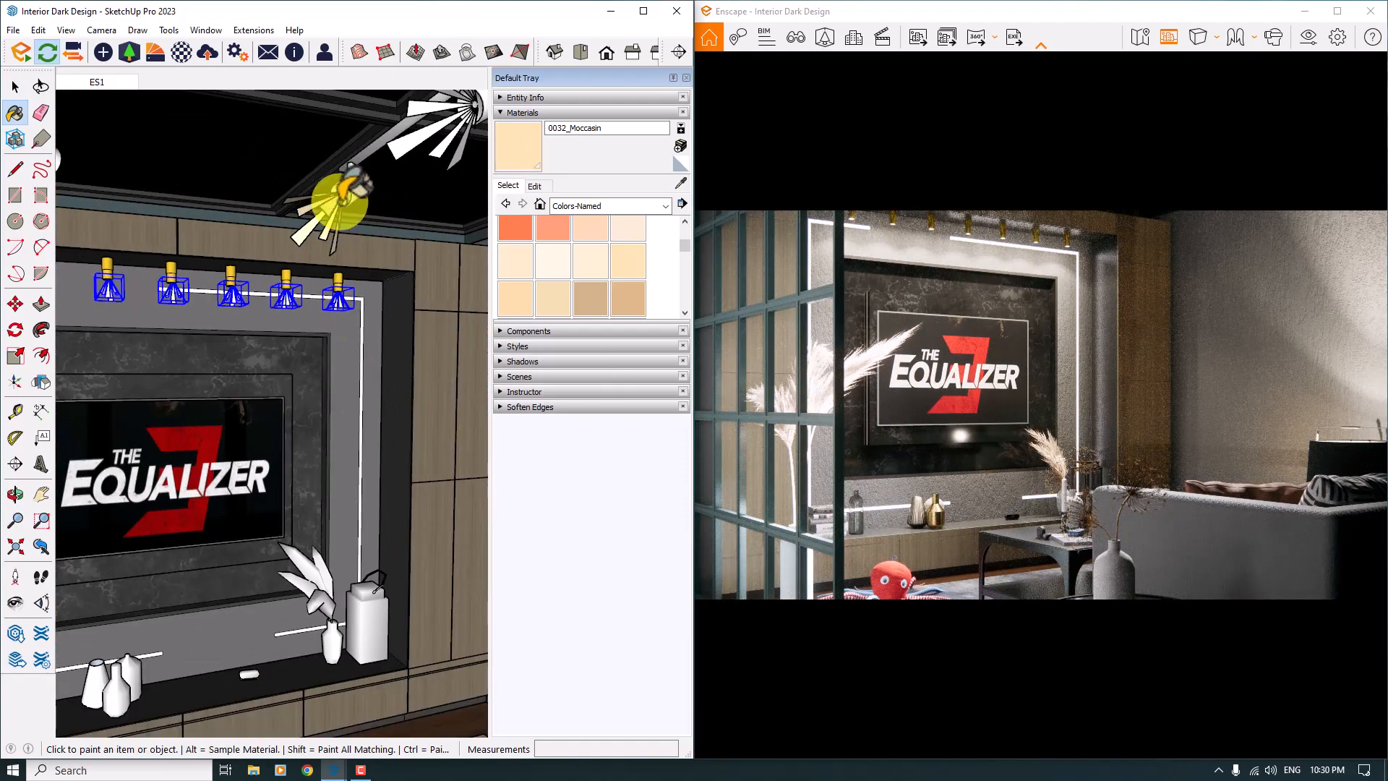
{"action": "left_click", "coordinate": [405, 111]}
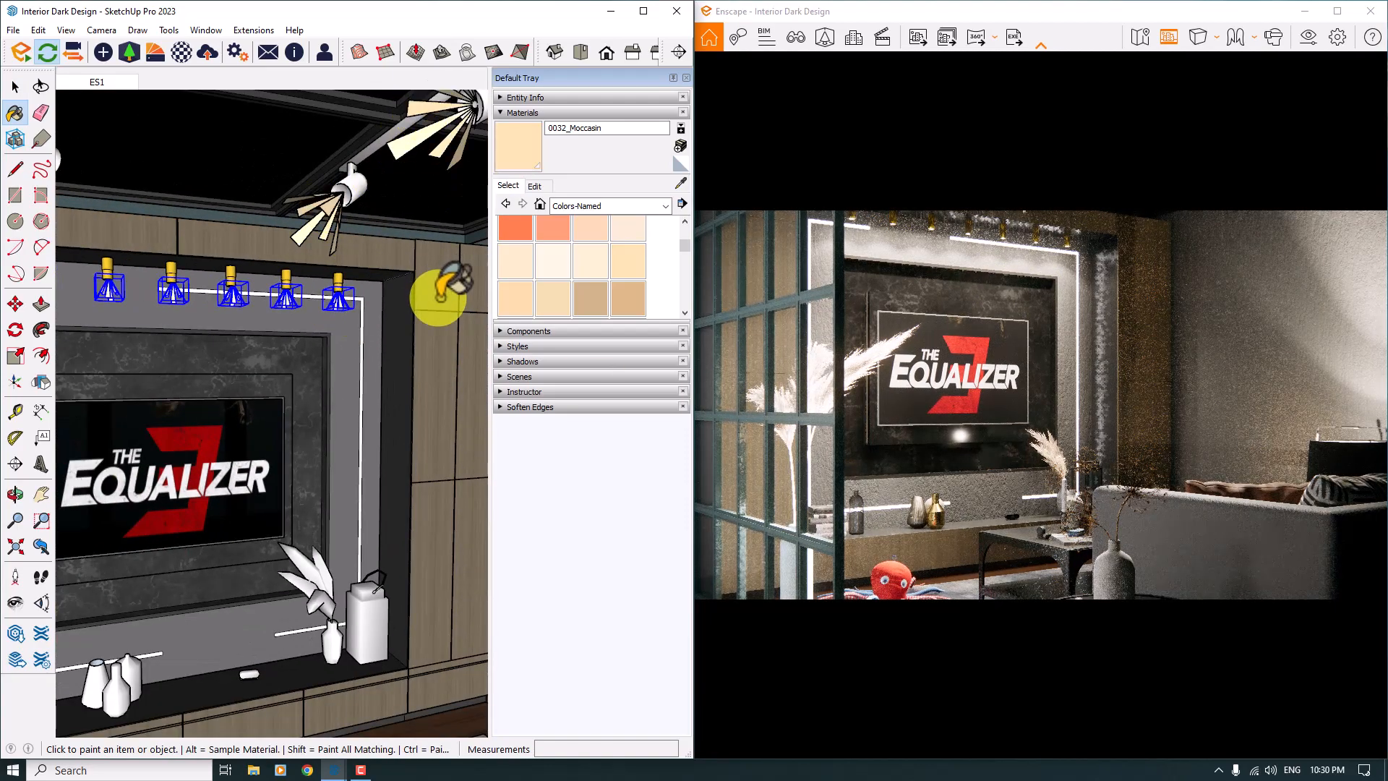
Paint the sphere lights in the empty corner of the room with 0032_Moccasin
{"action": "scroll", "coordinate": [416, 288], "scroll_direction": "down", "scroll_amount": 3}
{"action": "mouse_move", "coordinate": [403, 289]}
{"action": "middle_mouse_down"}
{"action": "mouse_move", "coordinate": [450, 405]}
{"action": "mouse_move", "coordinate": [366, 405]}
{"action": "mouse_move", "coordinate": [434, 403]}
{"action": "mouse_move", "coordinate": [332, 388]}
{"action": "middle_mouse_up"}
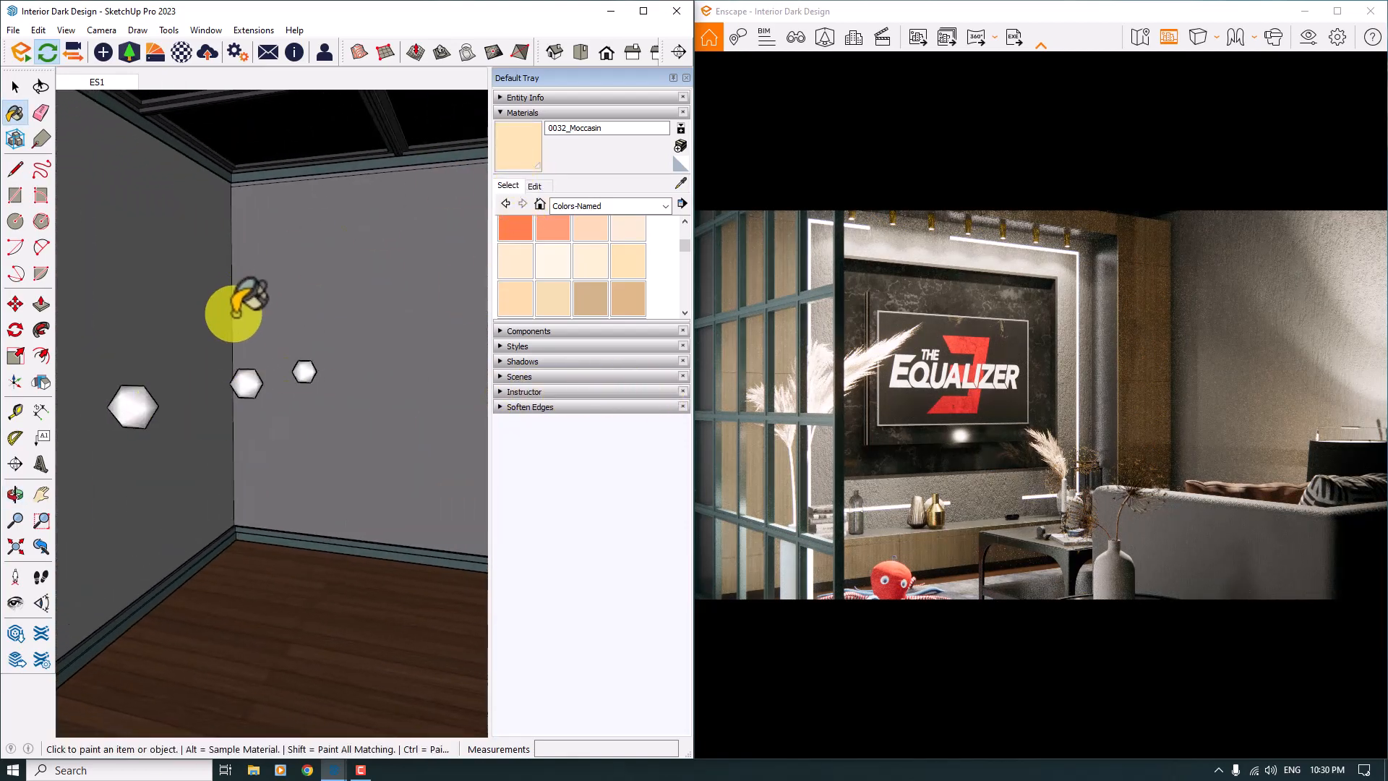
{"action": "scroll", "coordinate": [153, 407], "scroll_direction": "up", "scroll_amount": 3}
{"action": "left_click", "coordinate": [138, 407]}
{"action": "left_click", "coordinate": [282, 386]}
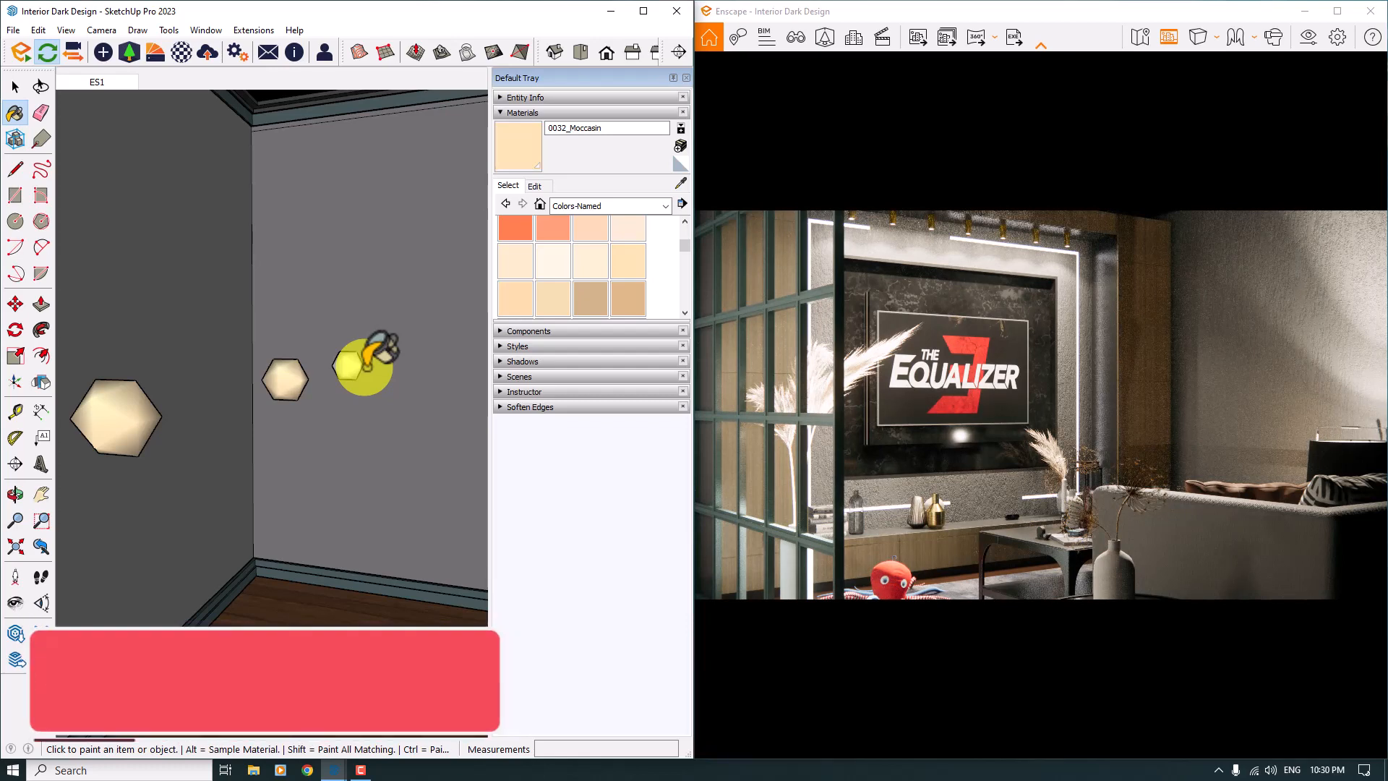
Set the Marble 06 material's reflections to 19% roughness, 0% metallic and 16% specular in the Enscape Material Editor
{"action": "left_click", "coordinate": [175, 56]}
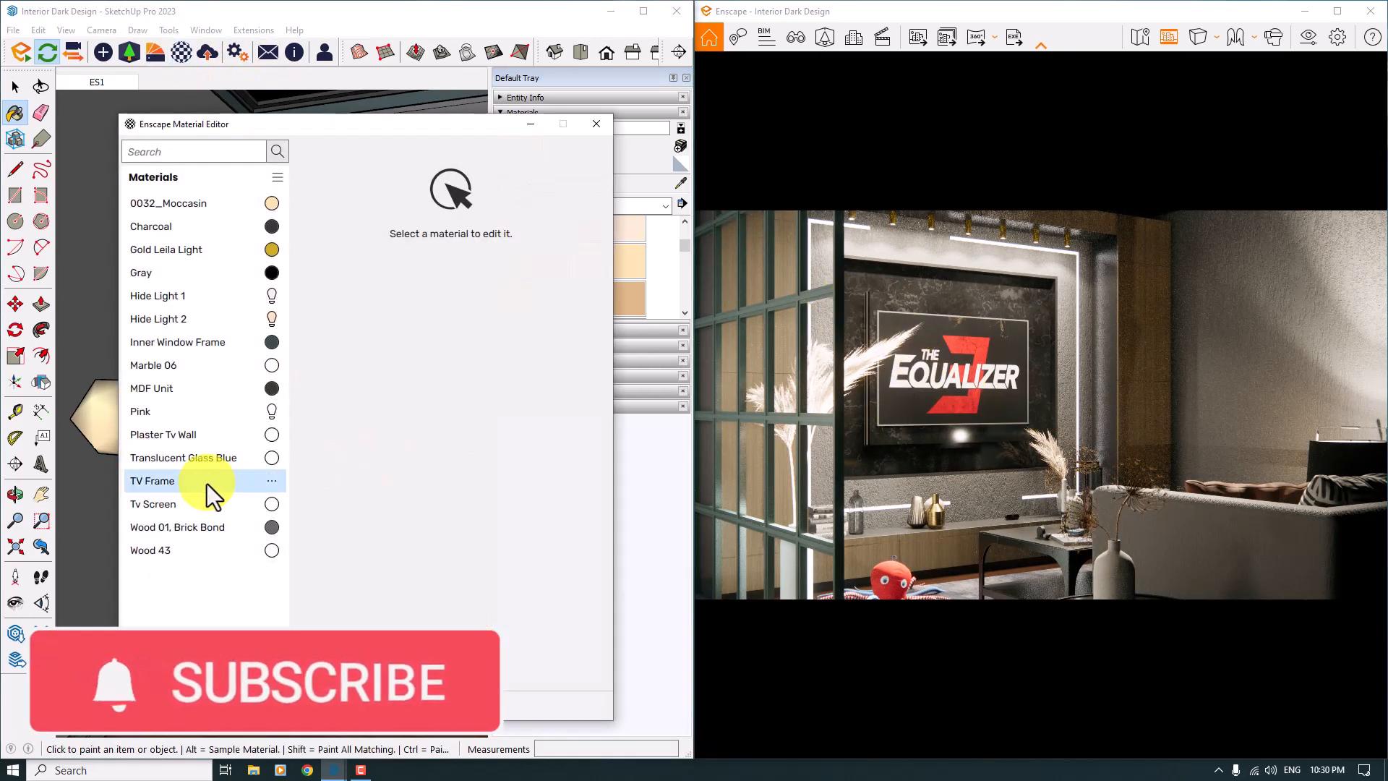
{"action": "left_click", "coordinate": [210, 364]}
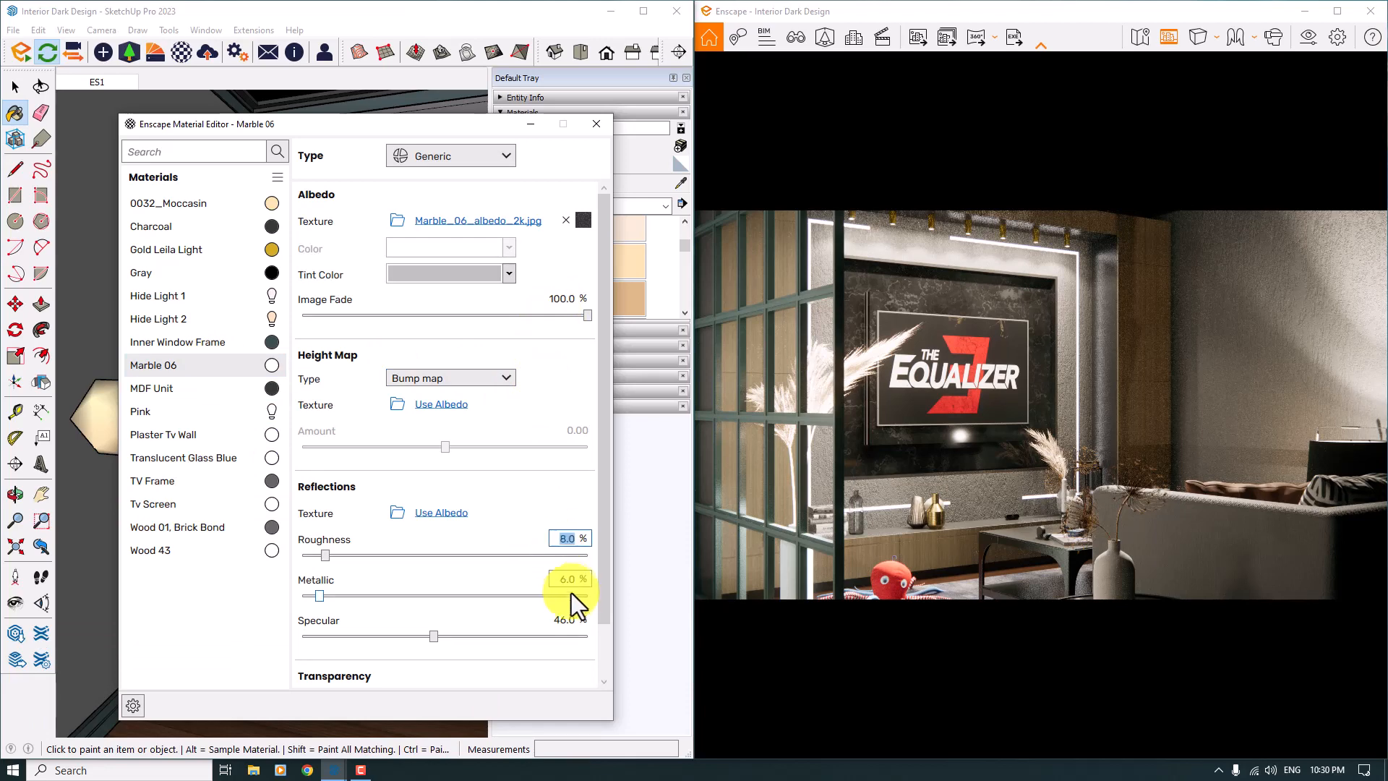
{"action": "type", "text": "19"}
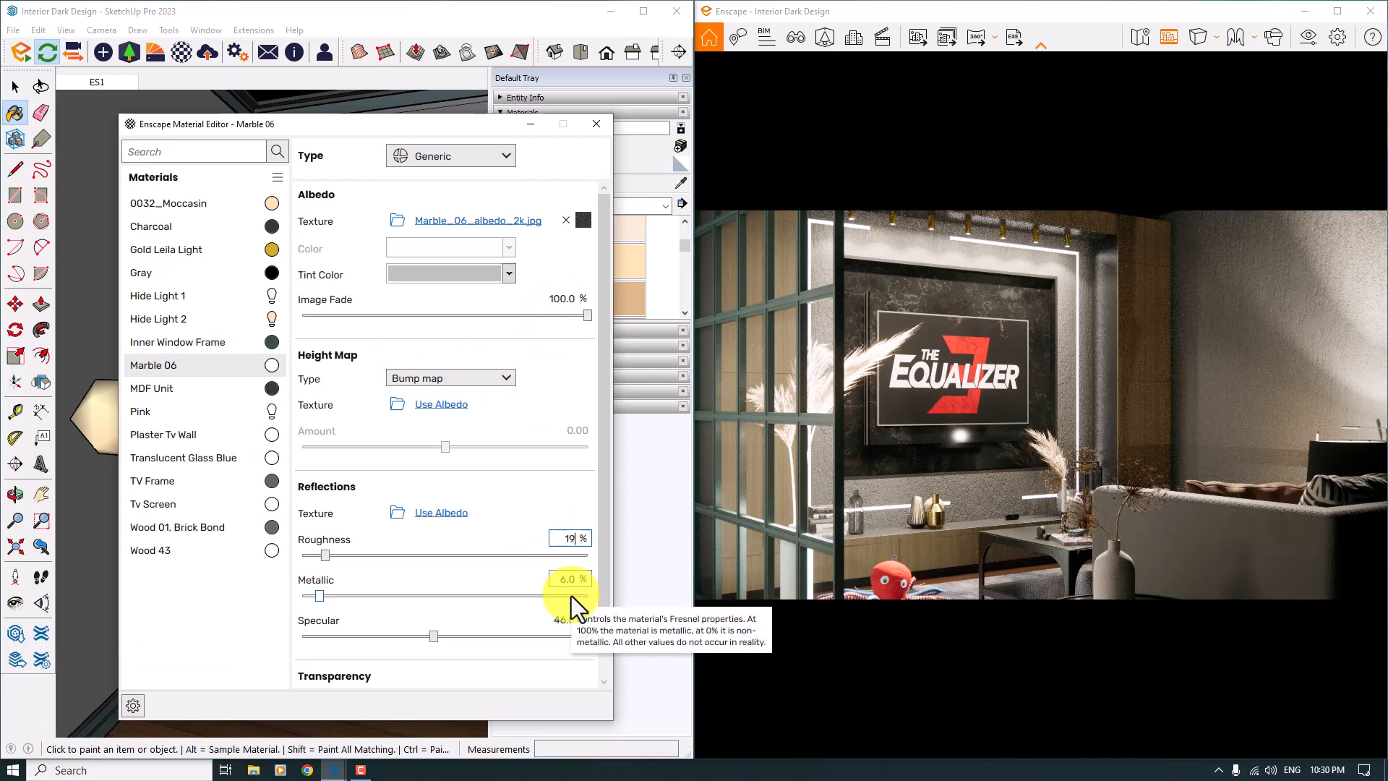
{"action": "key", "text": "Return"}
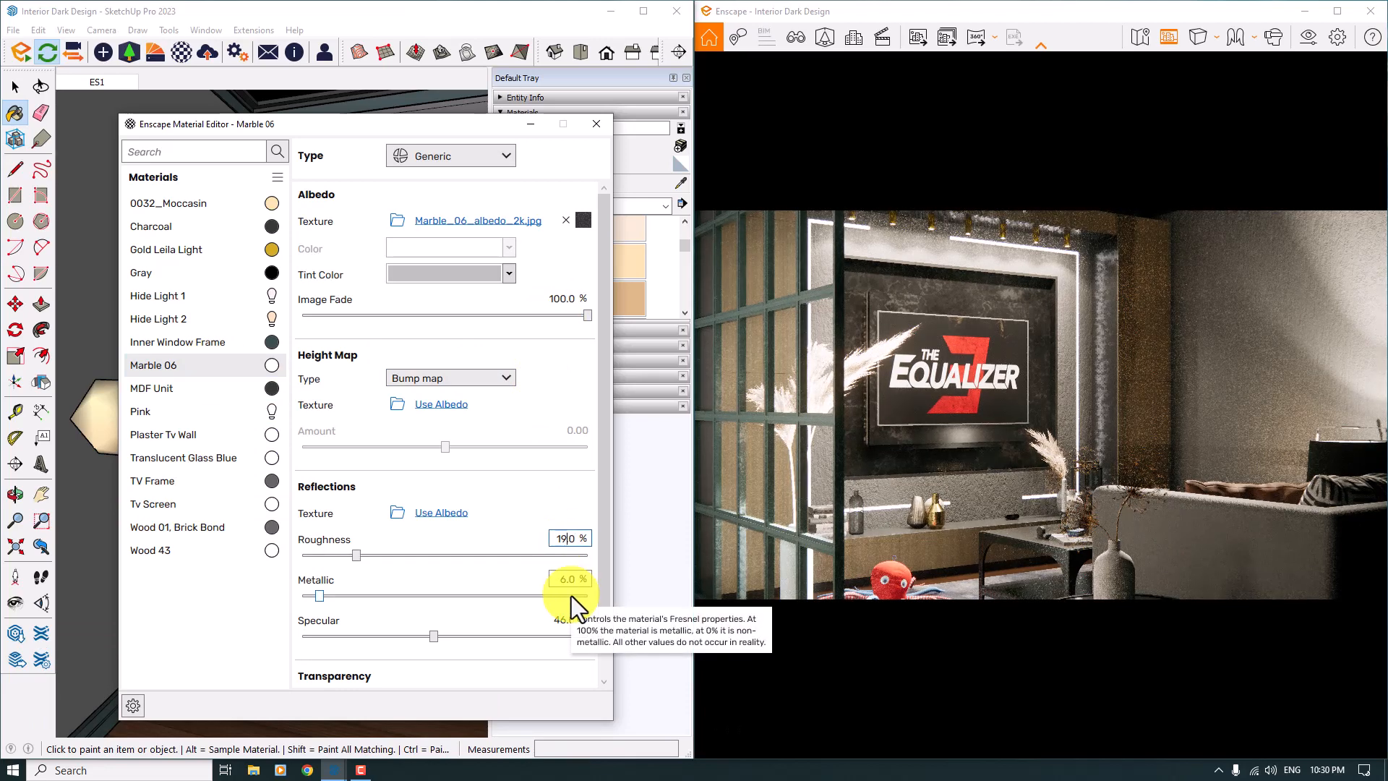
{"action": "type", "text": "0"}
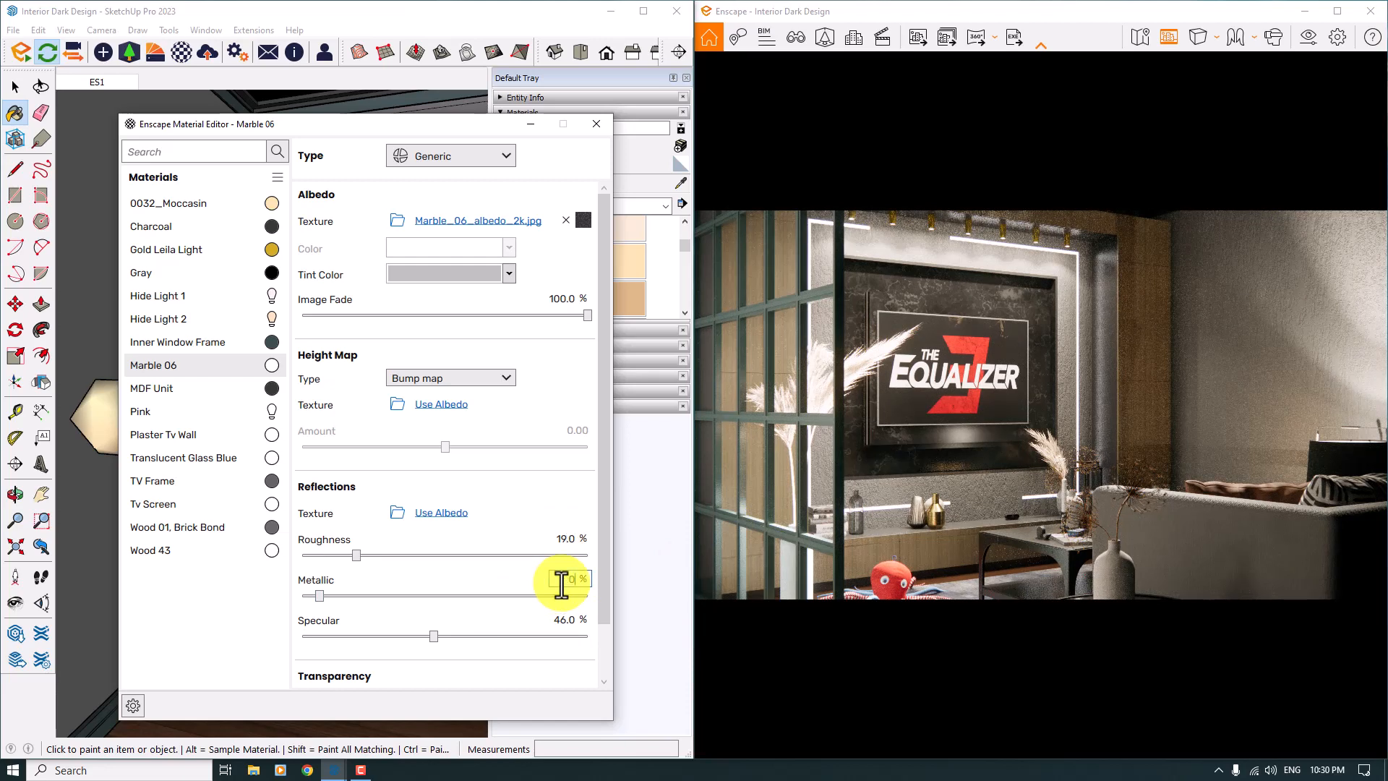
{"action": "key", "text": "Return"}
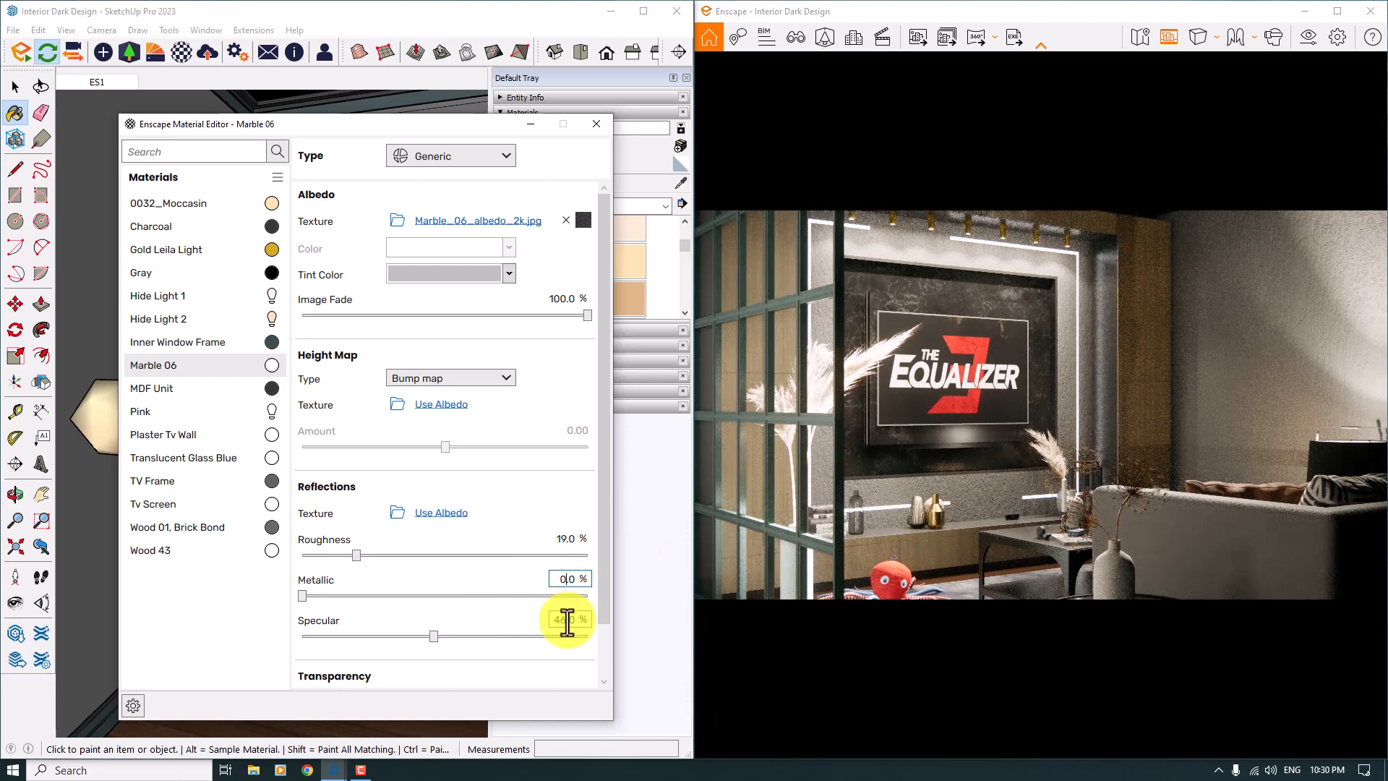
{"action": "left_click", "coordinate": [567, 620]}
{"action": "type", "text": "16"}
{"action": "key", "text": "Return"}
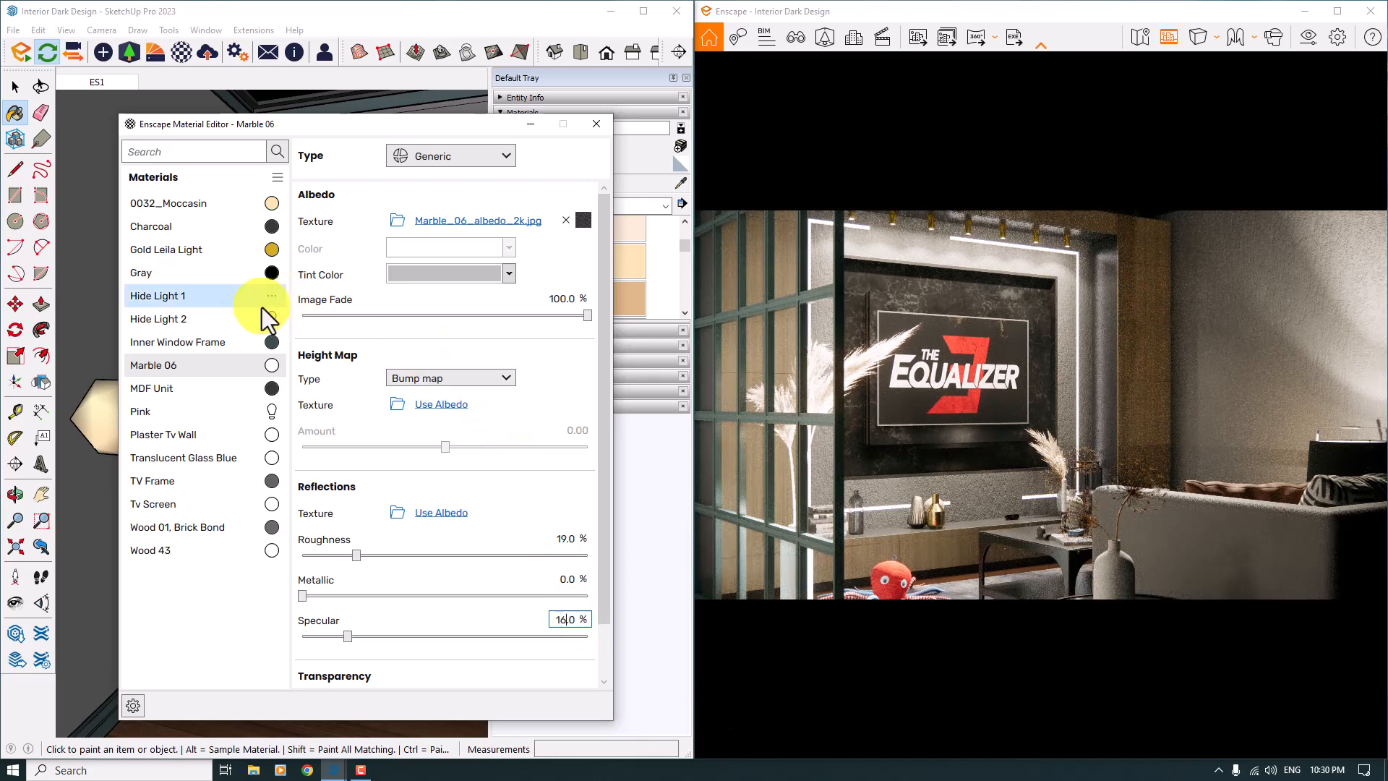
Set the self-illumination luminance of the Hide Light 2 material to 600 cd/m² and close the Enscape Material Editor
{"action": "left_click", "coordinate": [201, 319]}
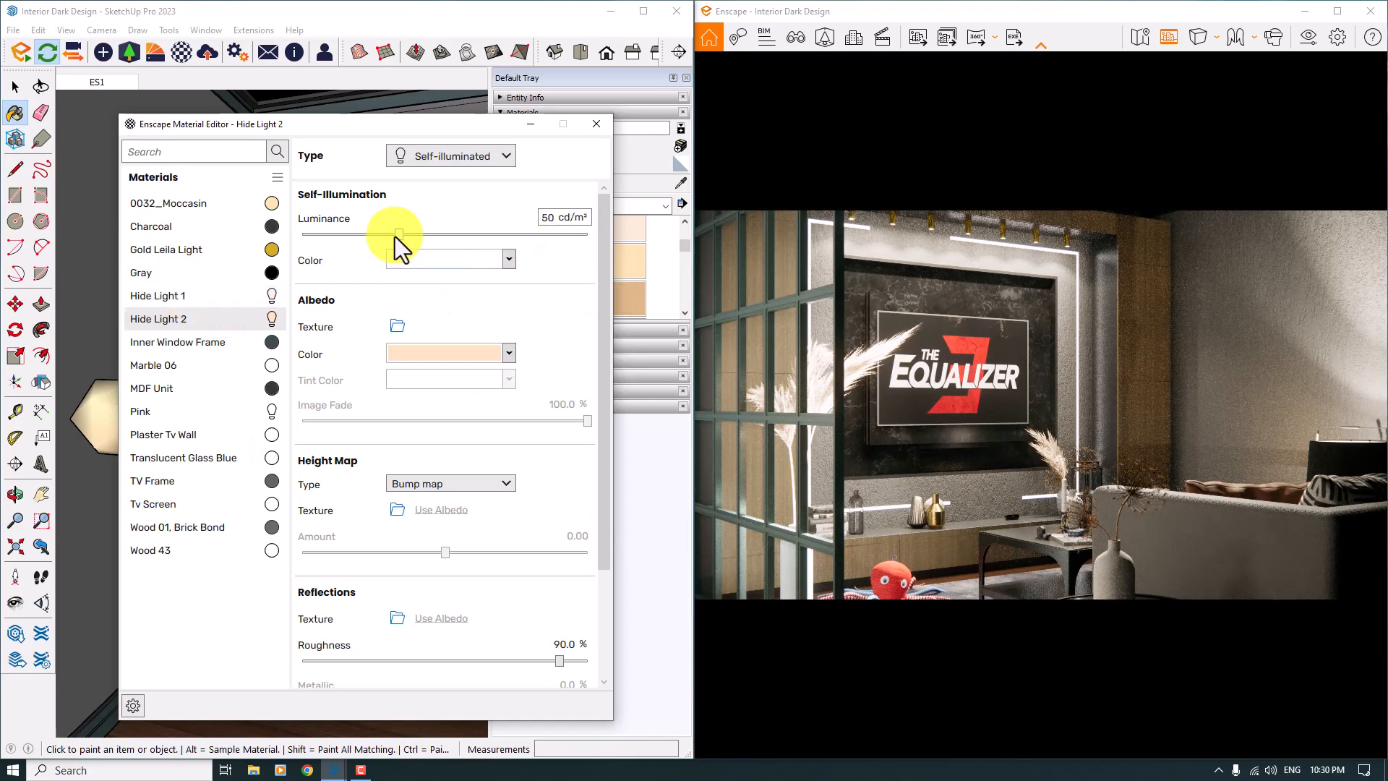
{"action": "left_click_drag", "start_coordinate": [399, 235], "coordinate": [401, 234]}
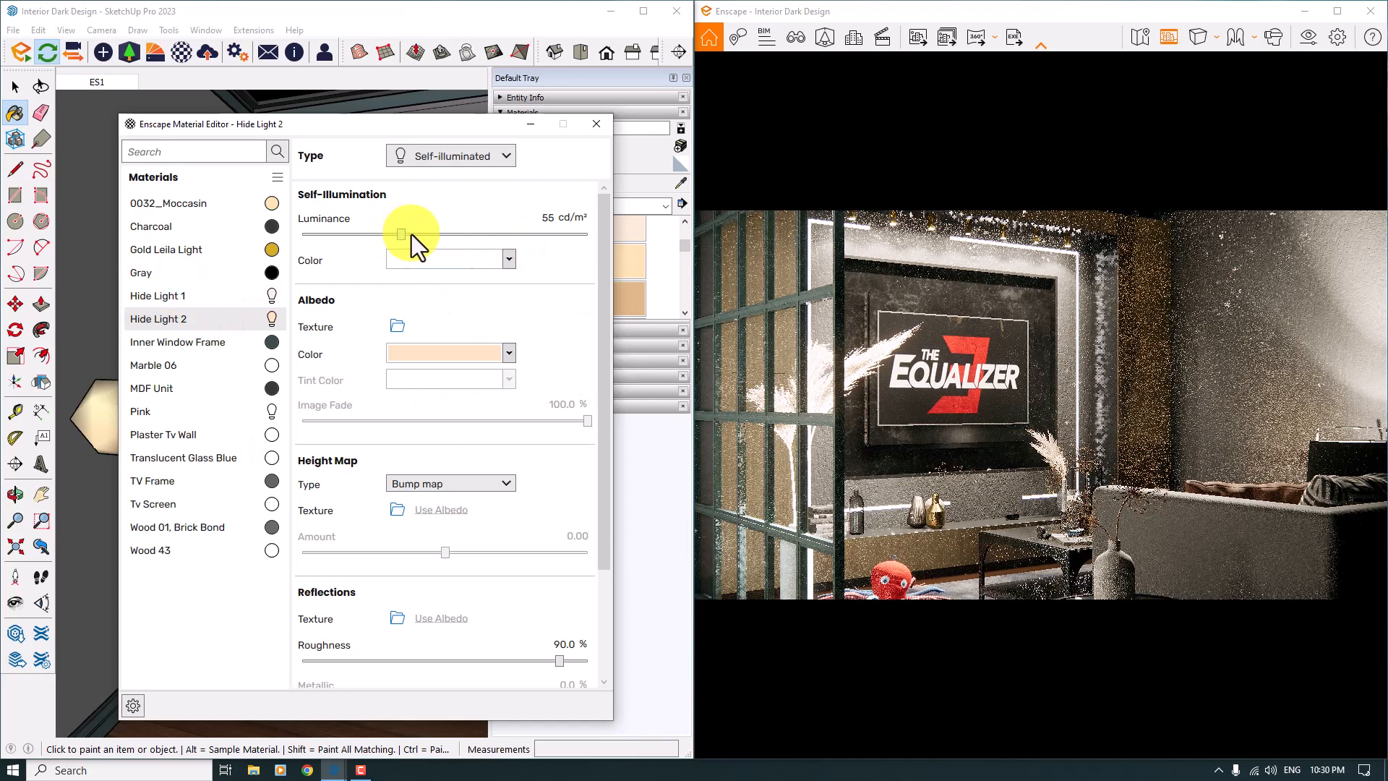
{"action": "left_click", "coordinate": [467, 234]}
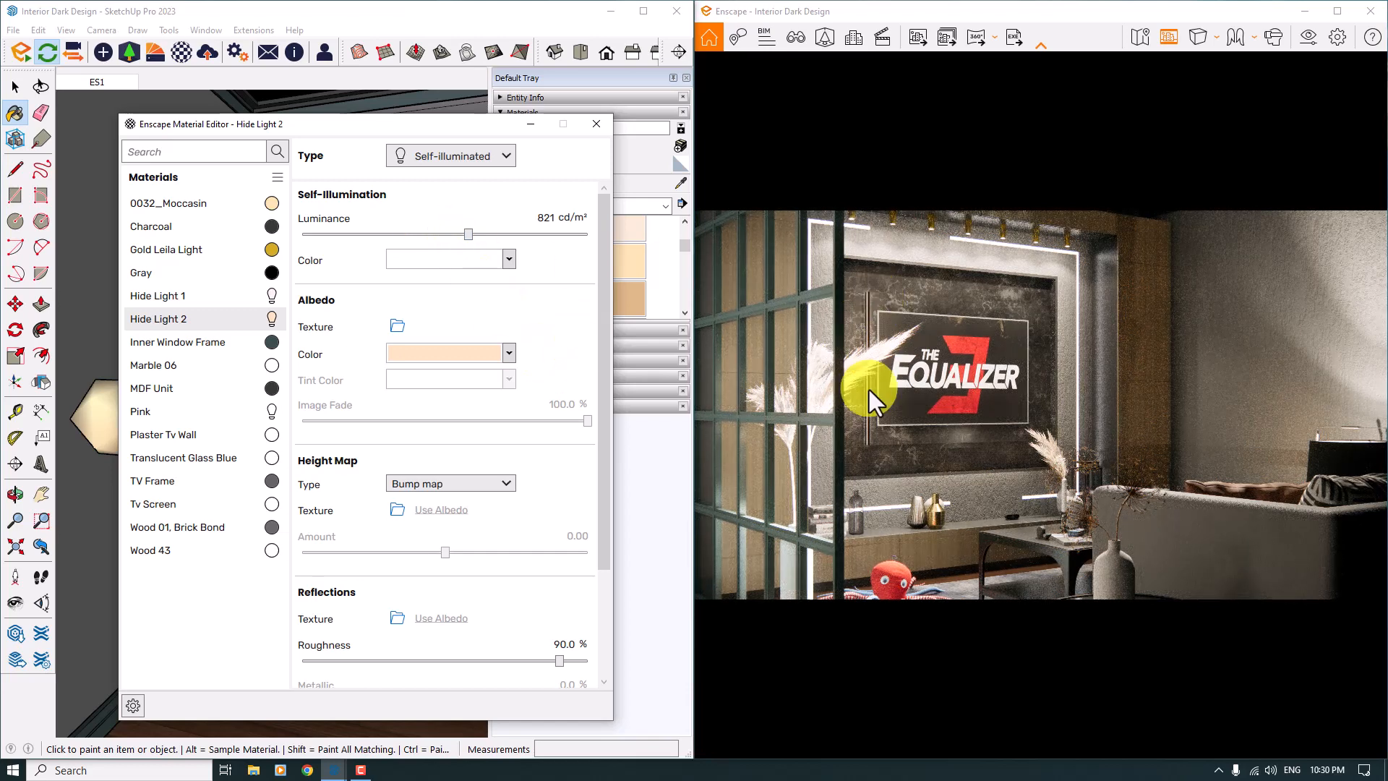
{"action": "type", "text": "600"}
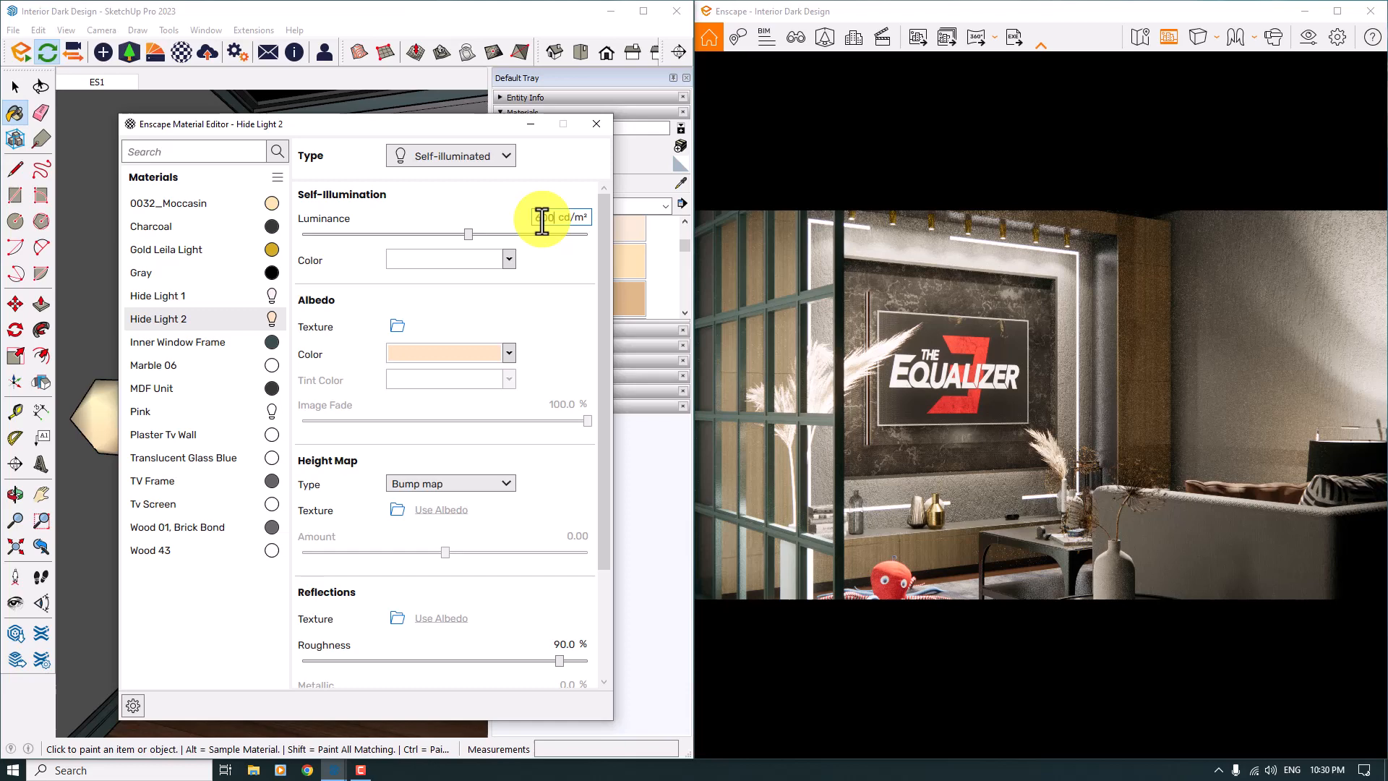
{"action": "key", "text": "Return"}
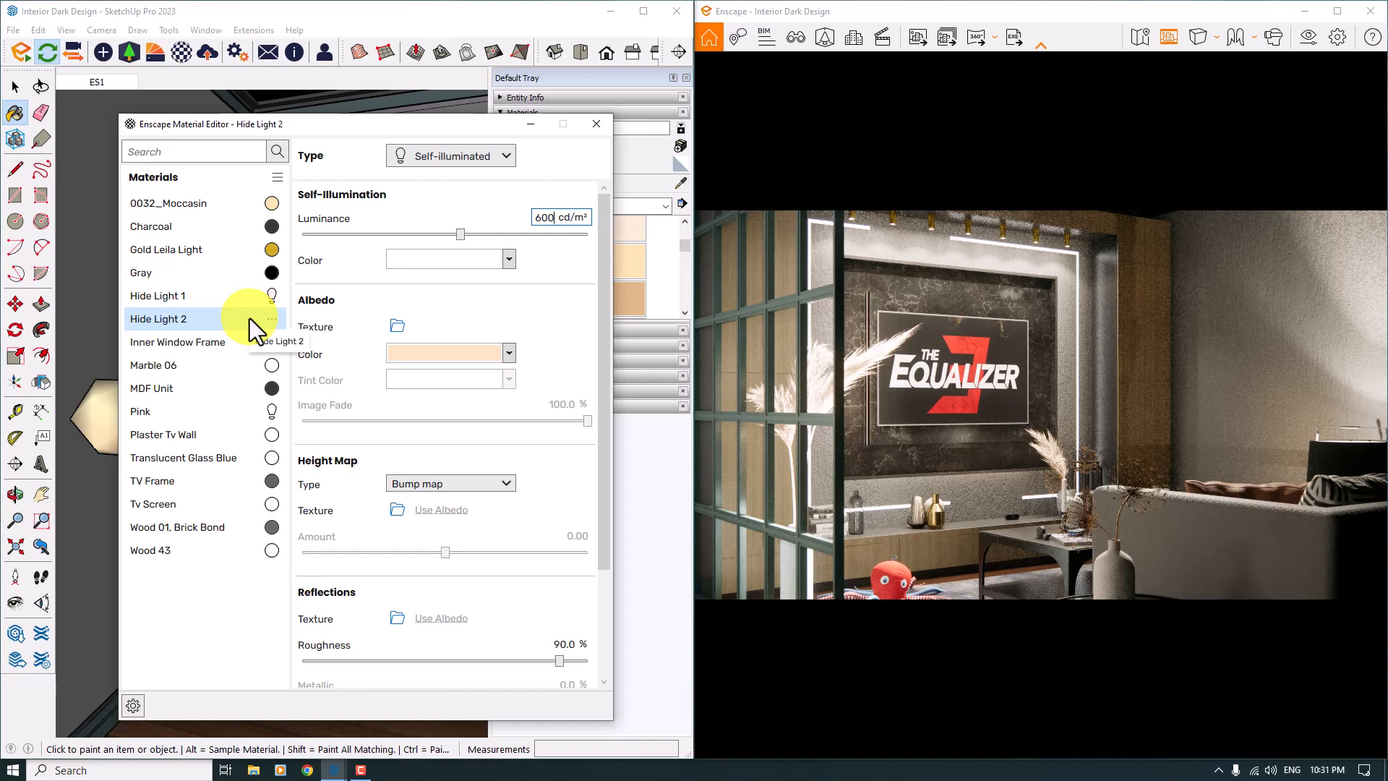
{"action": "left_click", "coordinate": [596, 125]}
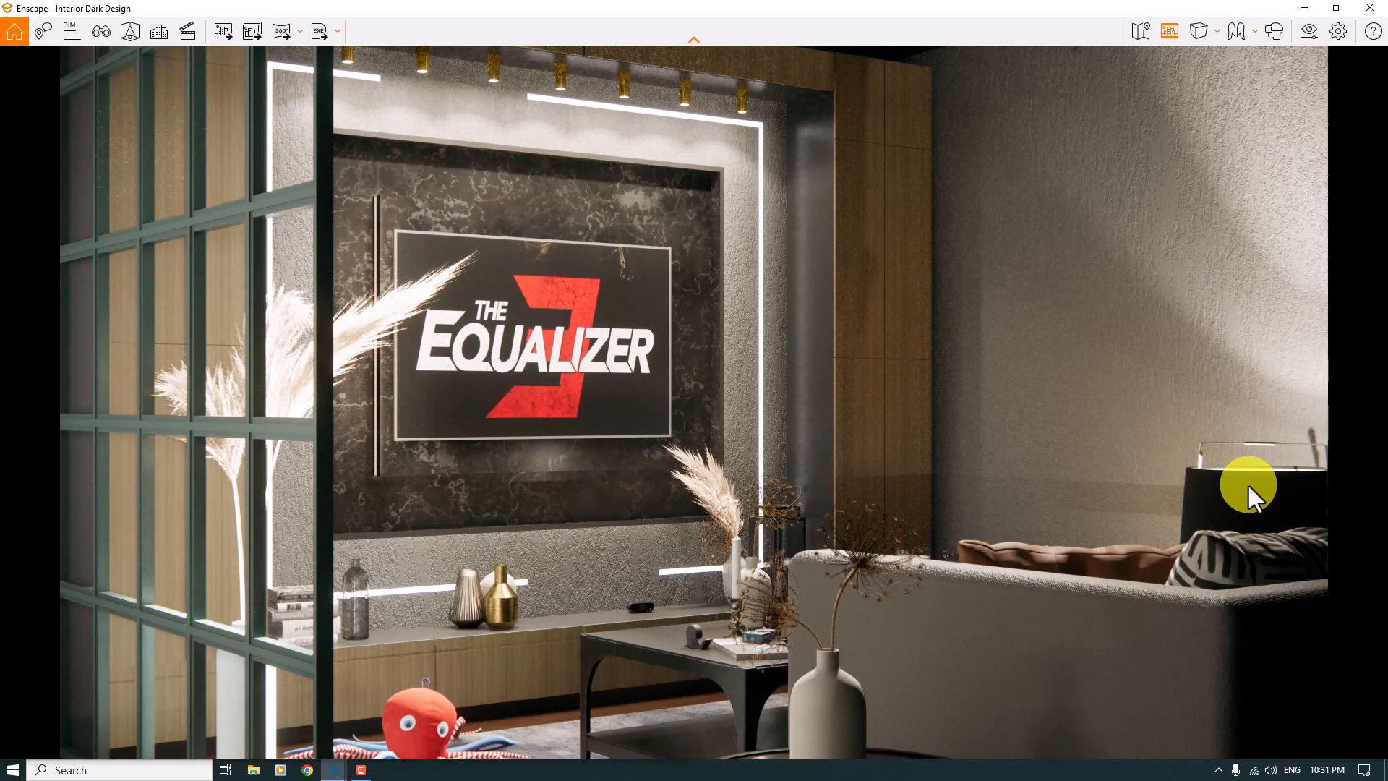
Look around the TV wall in the full-size Enscape render and return to the saved view ES1
{"action": "left_click_drag", "start_coordinate": [704, 427], "coordinate": [700, 427]}
{"action": "right_click_drag", "start_coordinate": [700, 427], "coordinate": [700, 427]}
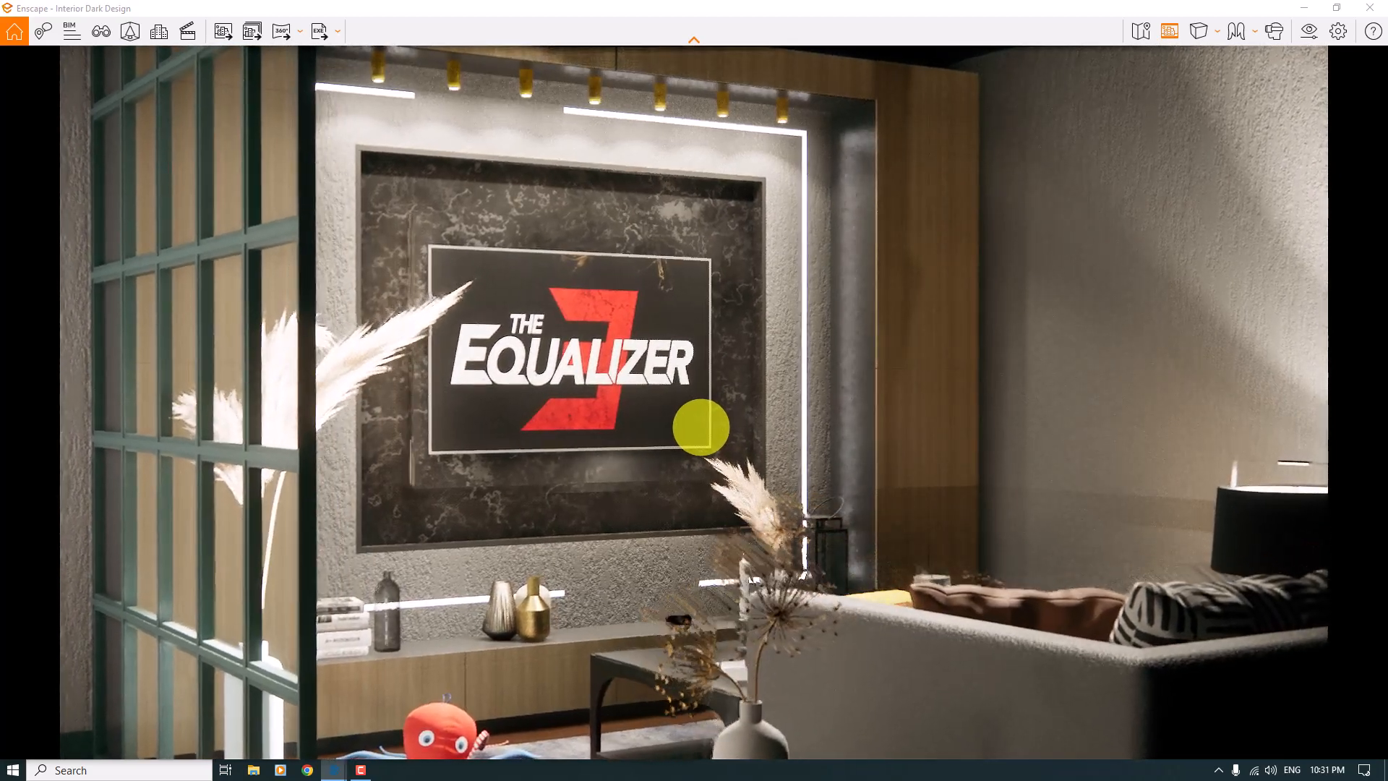
{"action": "left_click_drag", "start_coordinate": [700, 427], "coordinate": [699, 426]}
{"action": "middle_click_drag", "start_coordinate": [699, 427], "coordinate": [699, 427]}
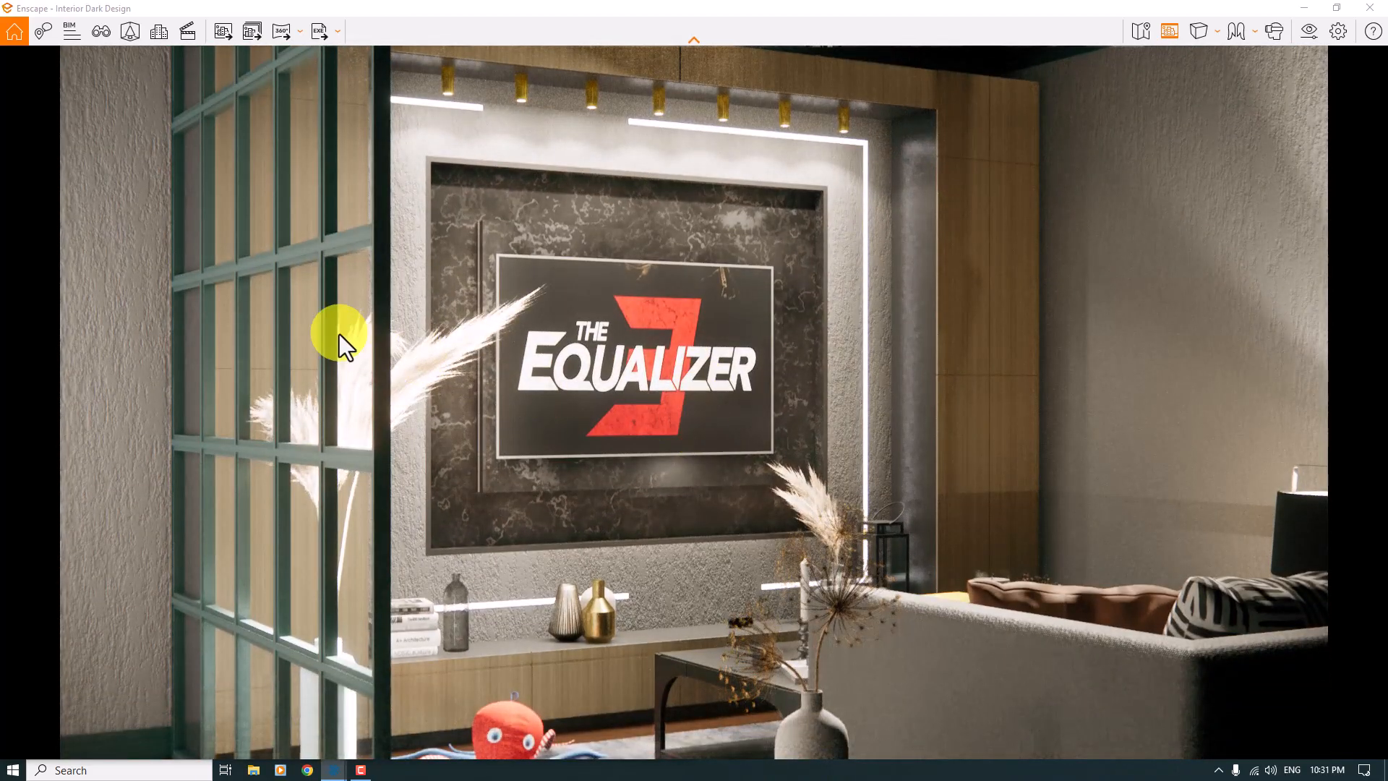
{"action": "left_click", "coordinate": [101, 31]}
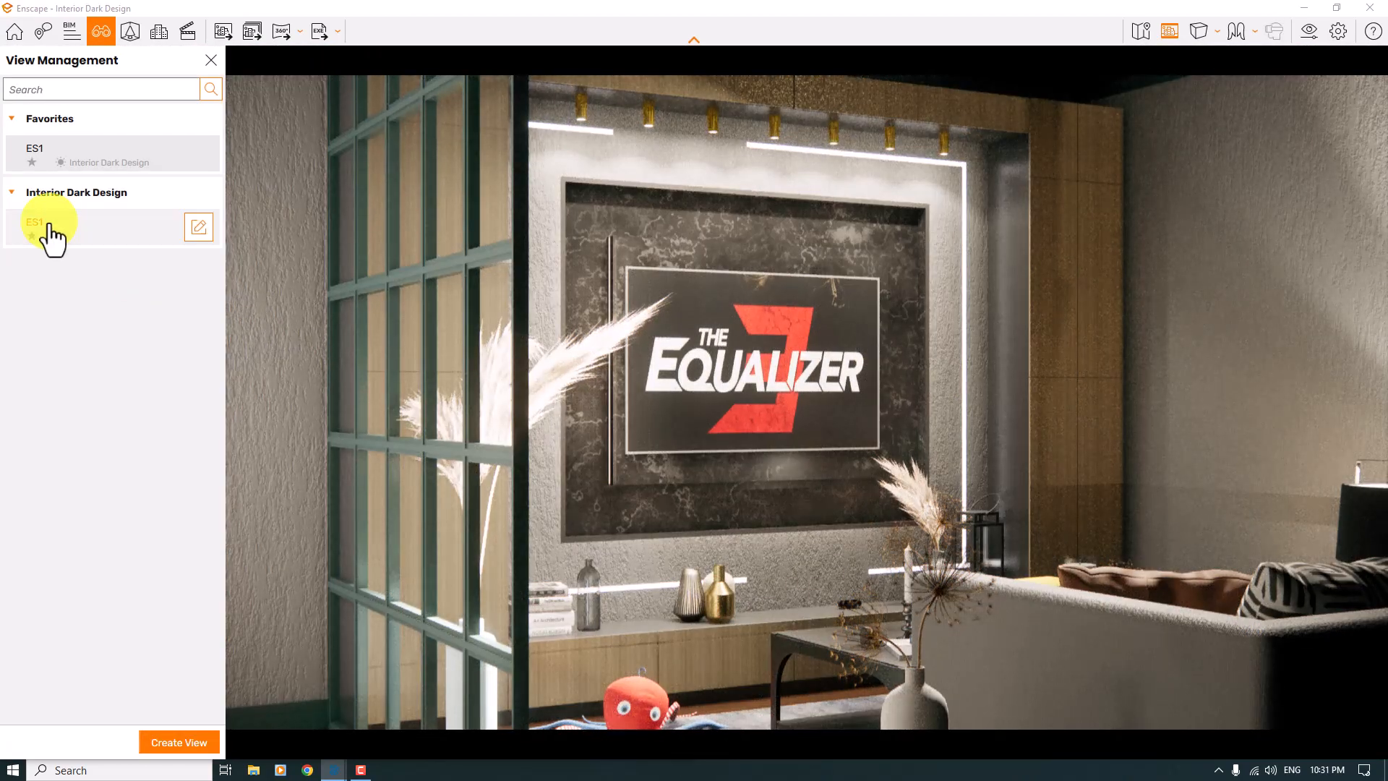
{"action": "left_click", "coordinate": [50, 235]}
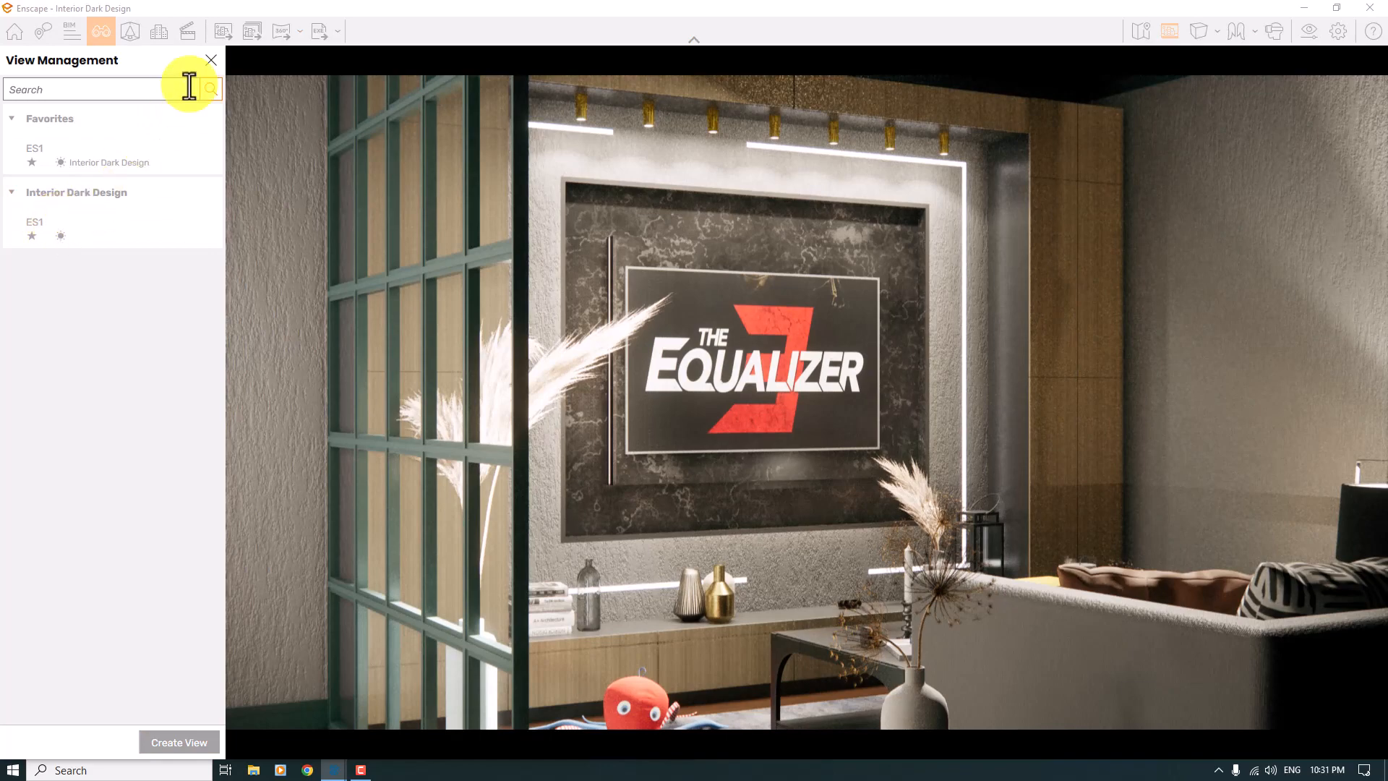
{"action": "left_click", "coordinate": [210, 61]}
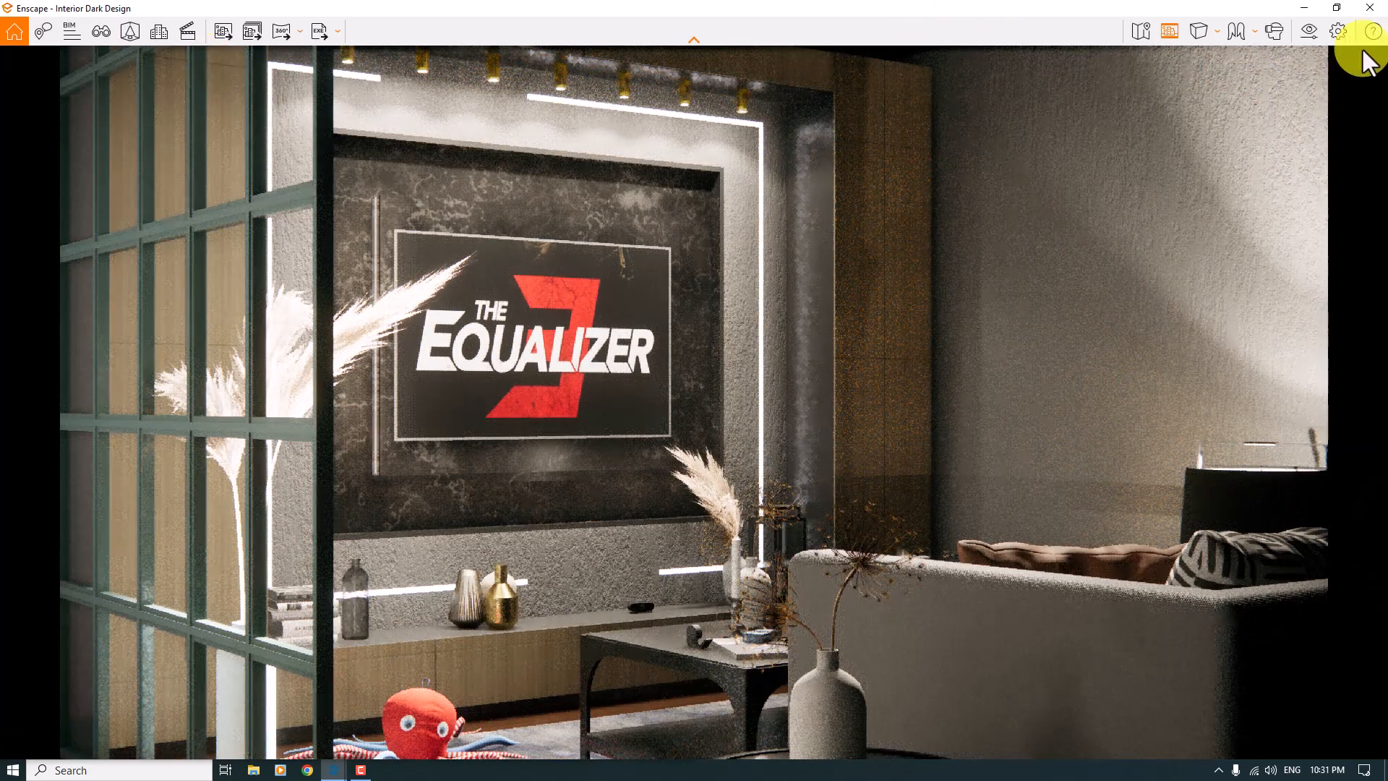
Turn off Auto Exposure in the Visual Settings, set the camera exposure to 91% and close the settings window
{"action": "left_click", "coordinate": [1317, 33]}
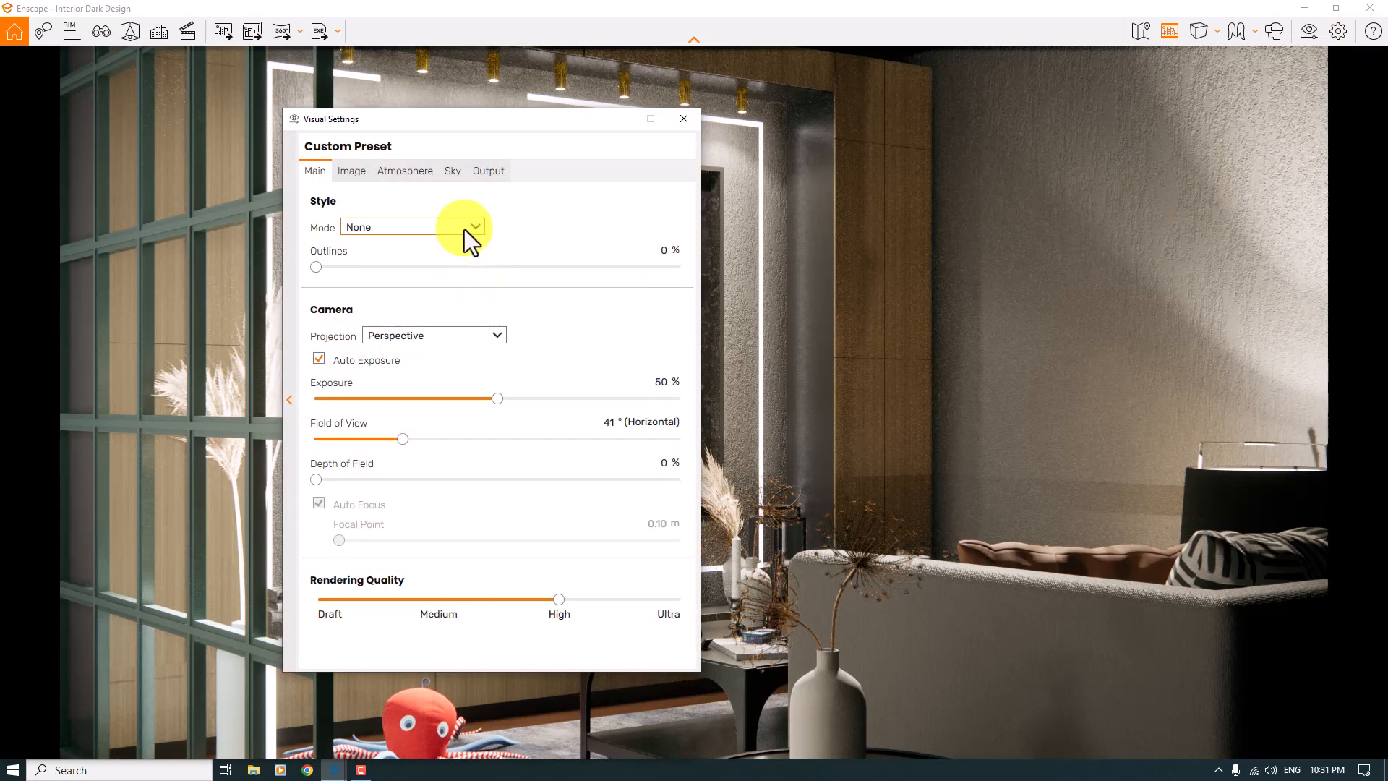
{"action": "left_click", "coordinate": [321, 362]}
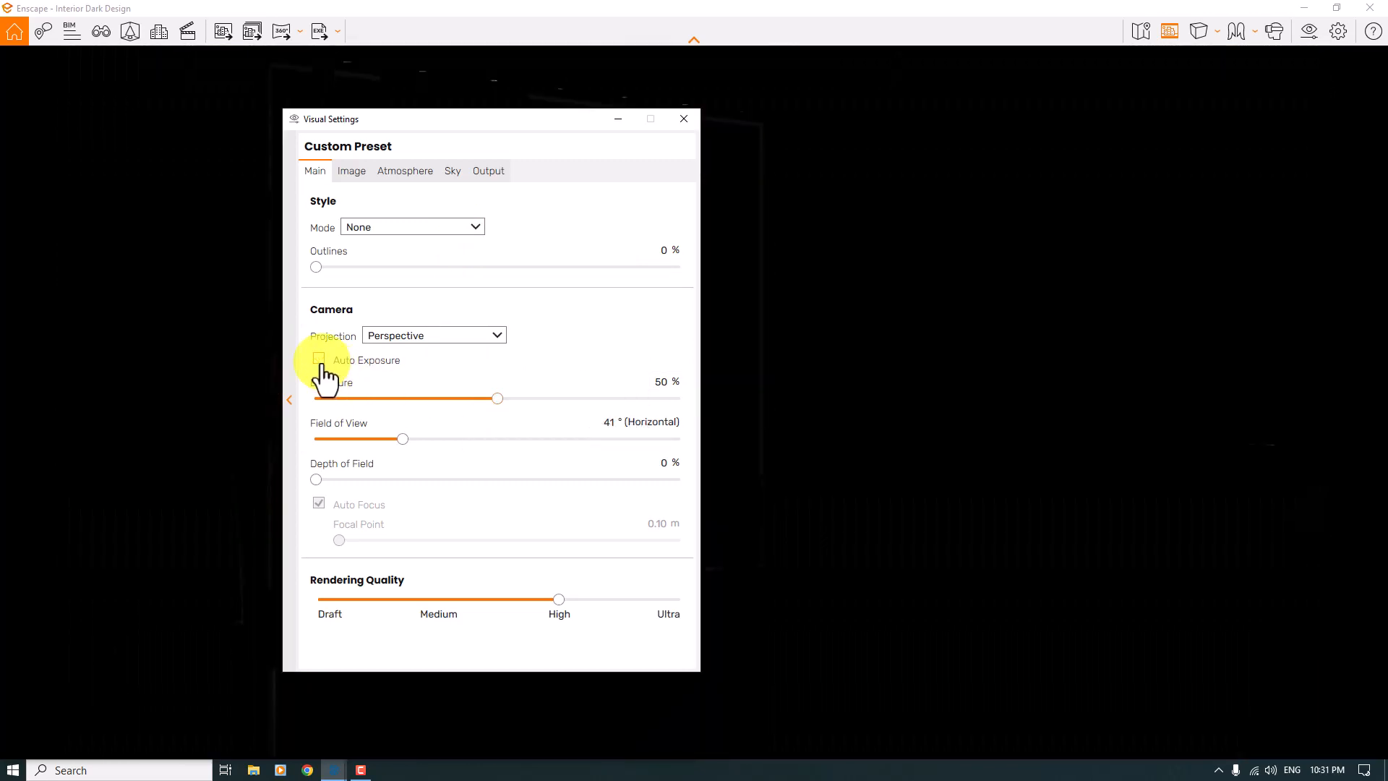
{"action": "left_click_drag", "start_coordinate": [493, 402], "coordinate": [657, 380]}
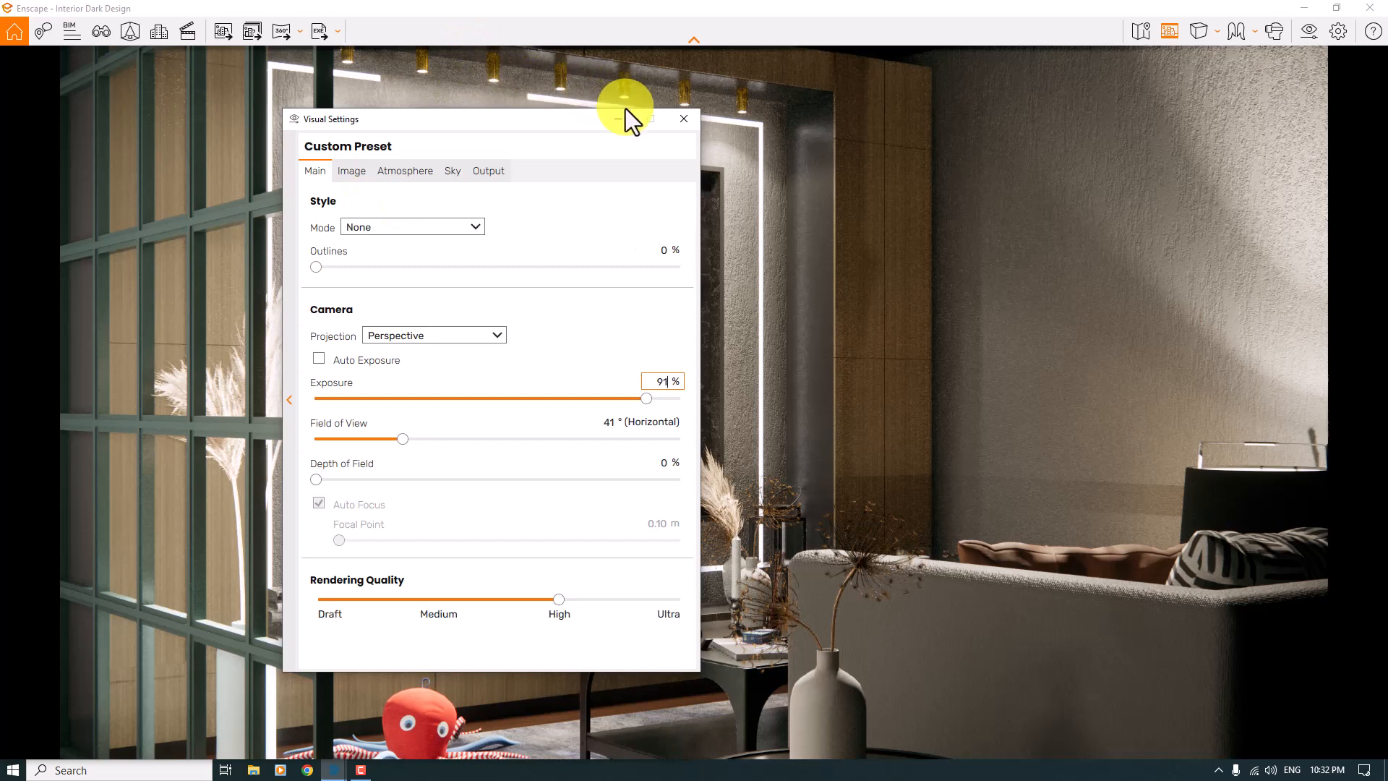
{"action": "left_click", "coordinate": [684, 118]}
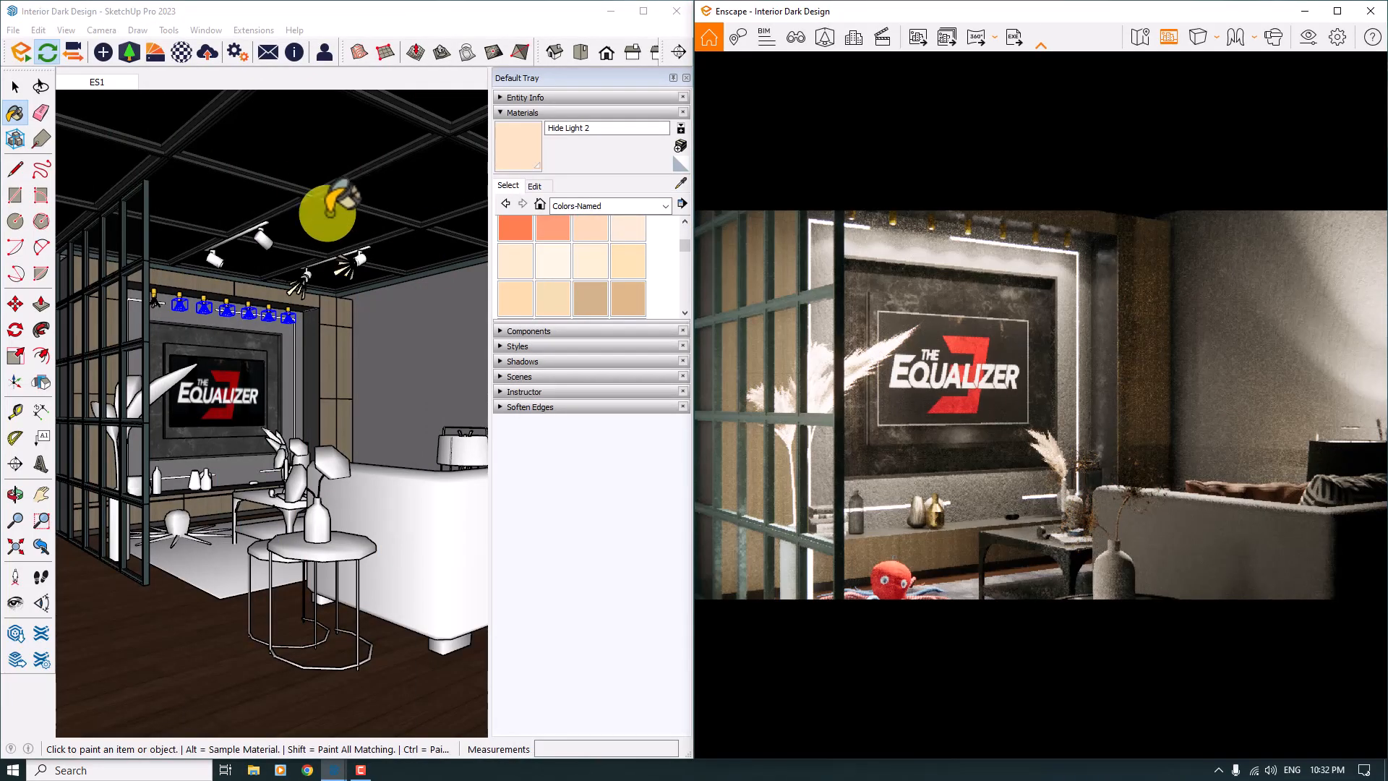
Set both the self-illumination and albedo colors of the Hide Light 1 material to a warm light orange in the Enscape Material Editor
{"action": "left_click", "coordinate": [185, 53]}
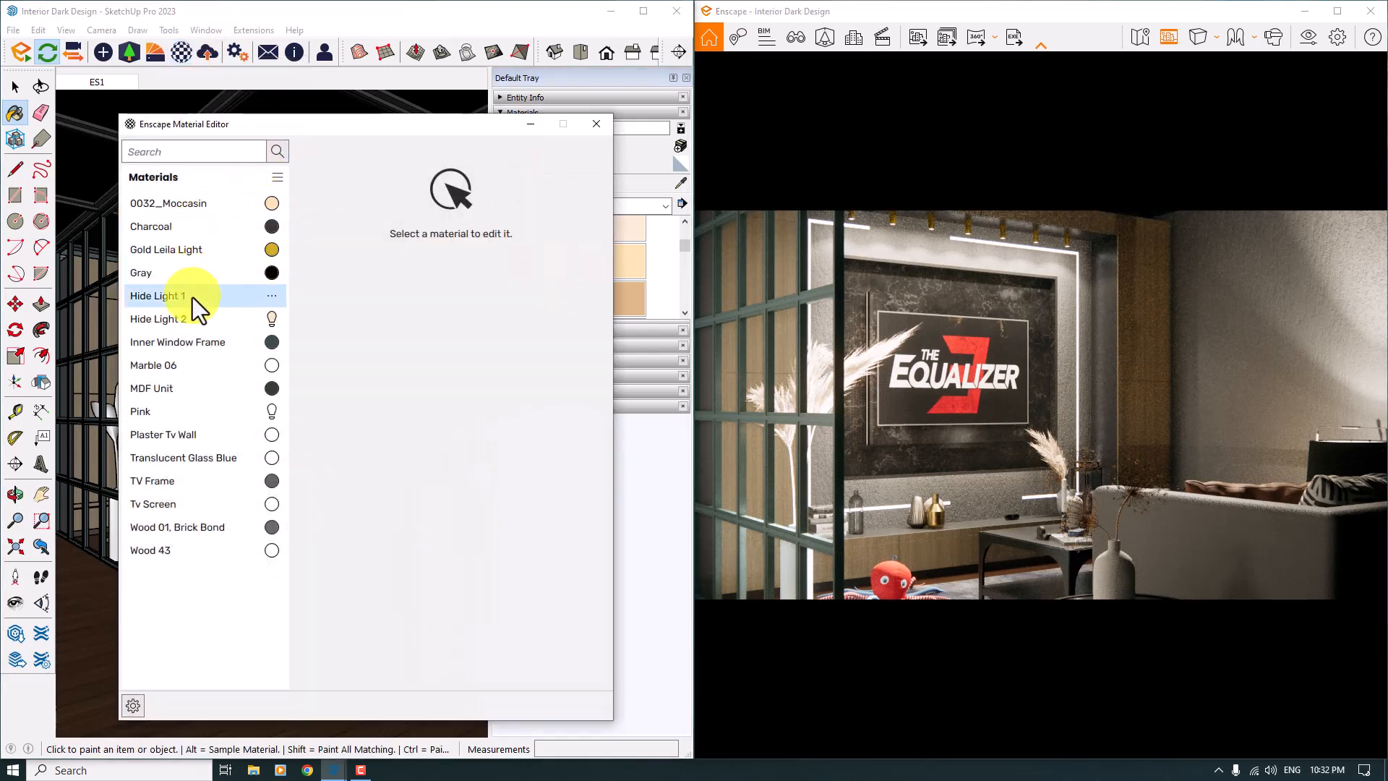
{"action": "left_click", "coordinate": [158, 294]}
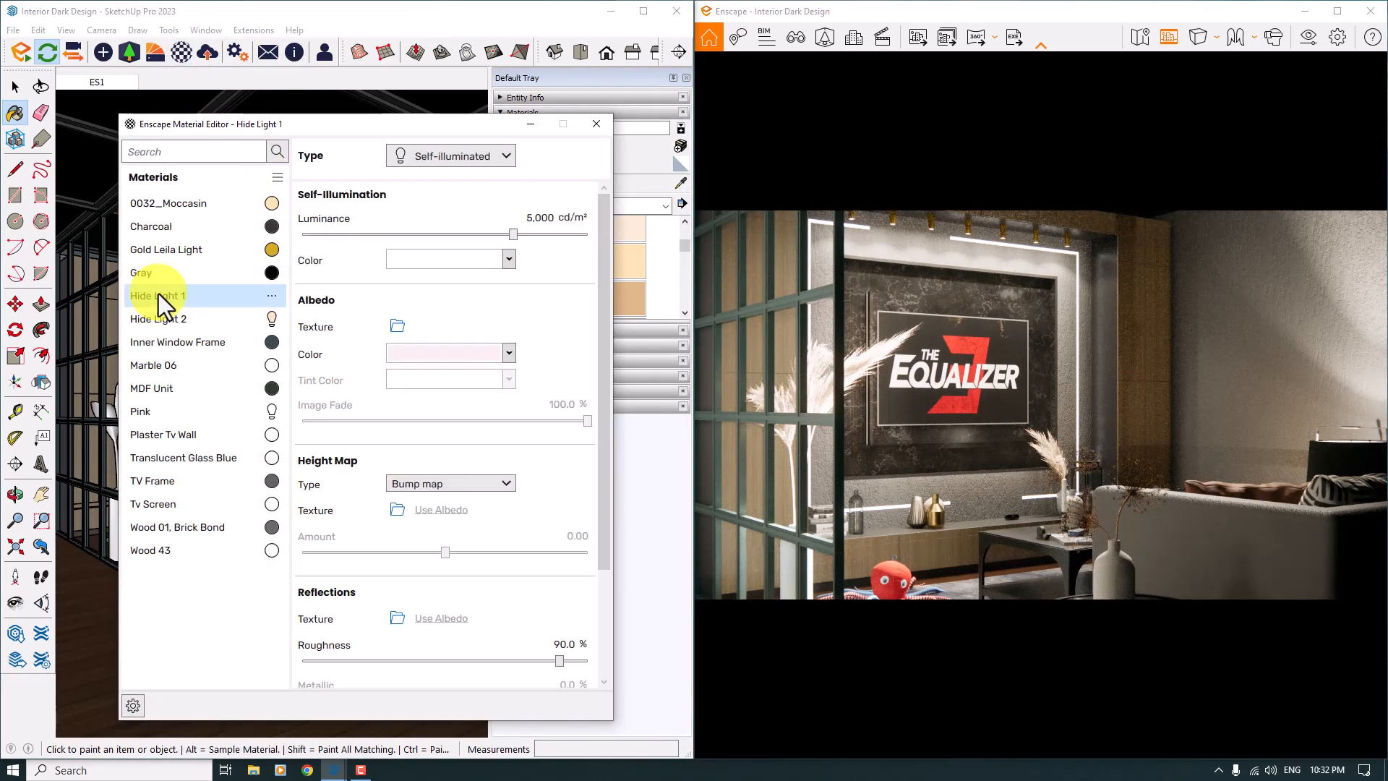
{"action": "left_click", "coordinate": [506, 261]}
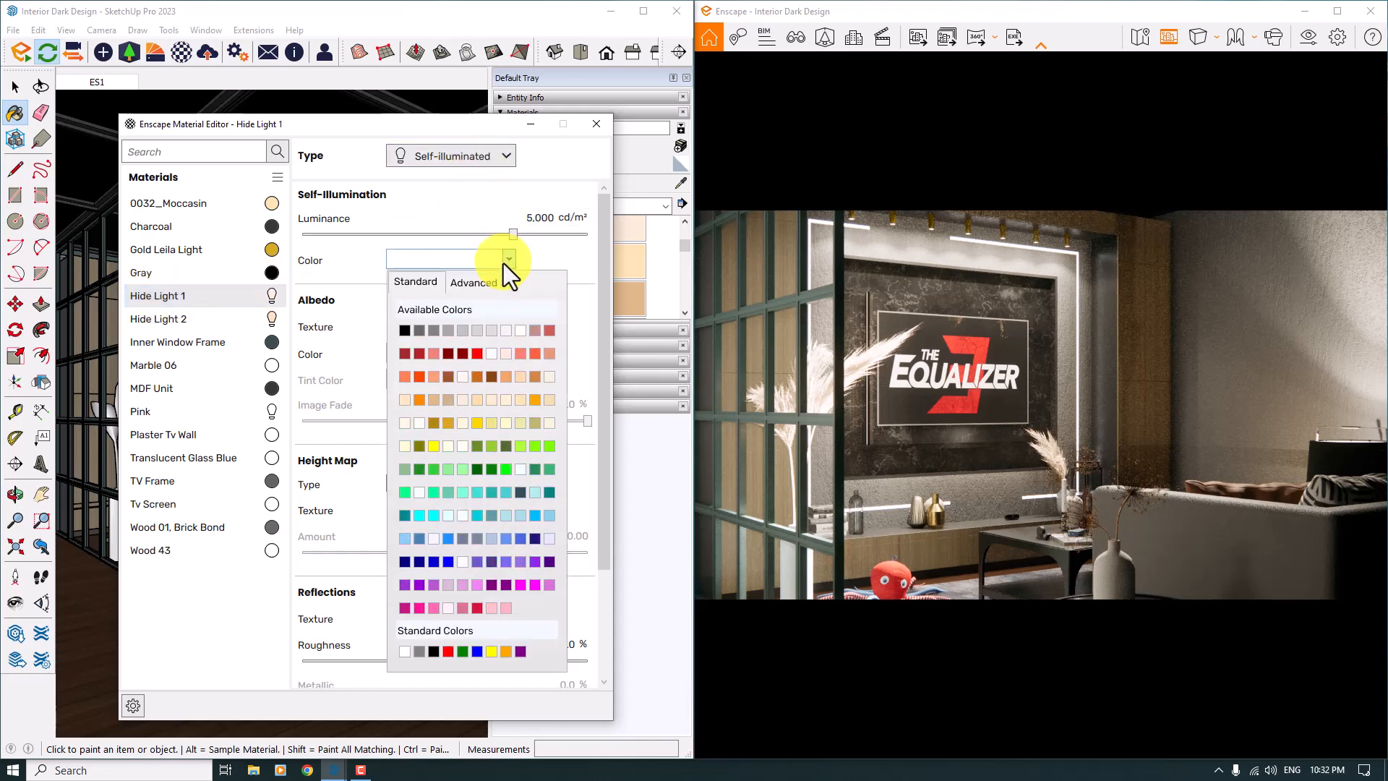
{"action": "left_click", "coordinate": [548, 384]}
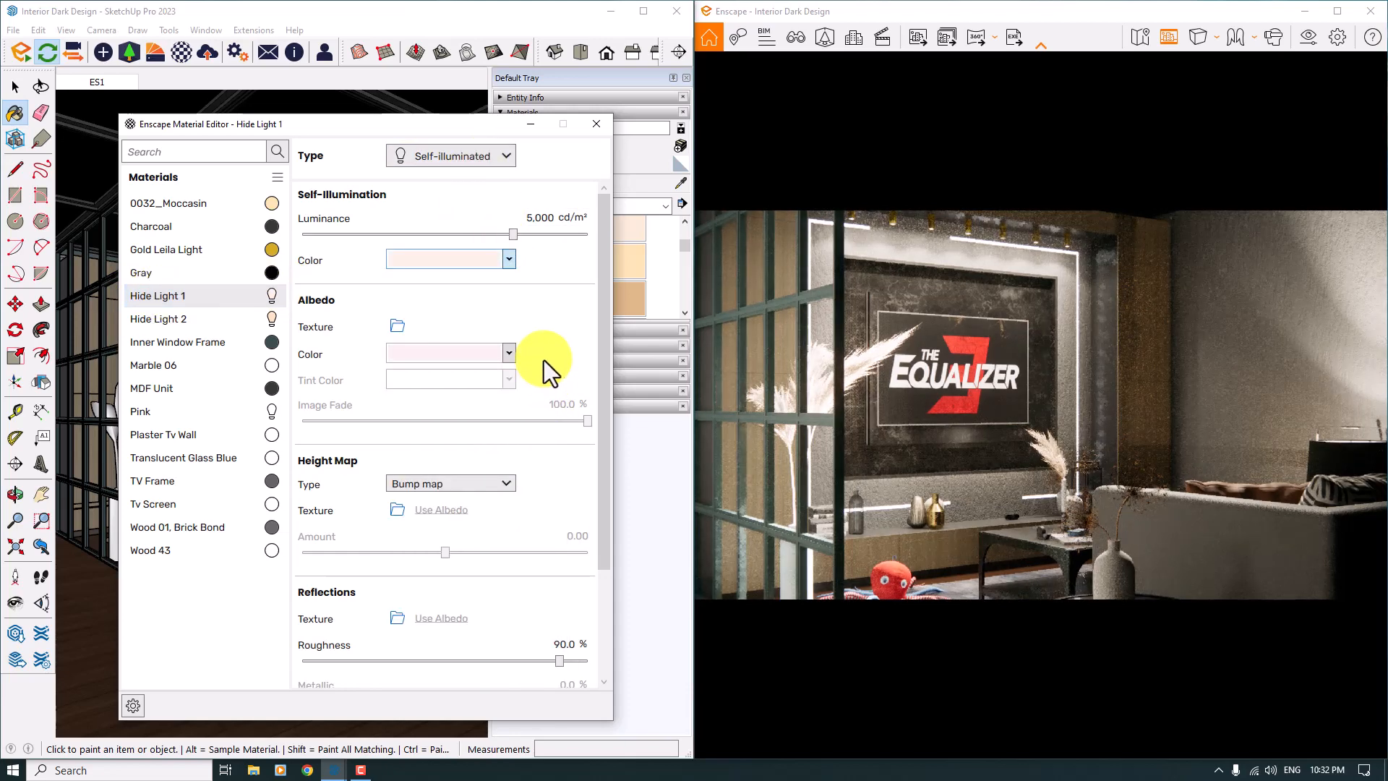
{"action": "left_click", "coordinate": [511, 351]}
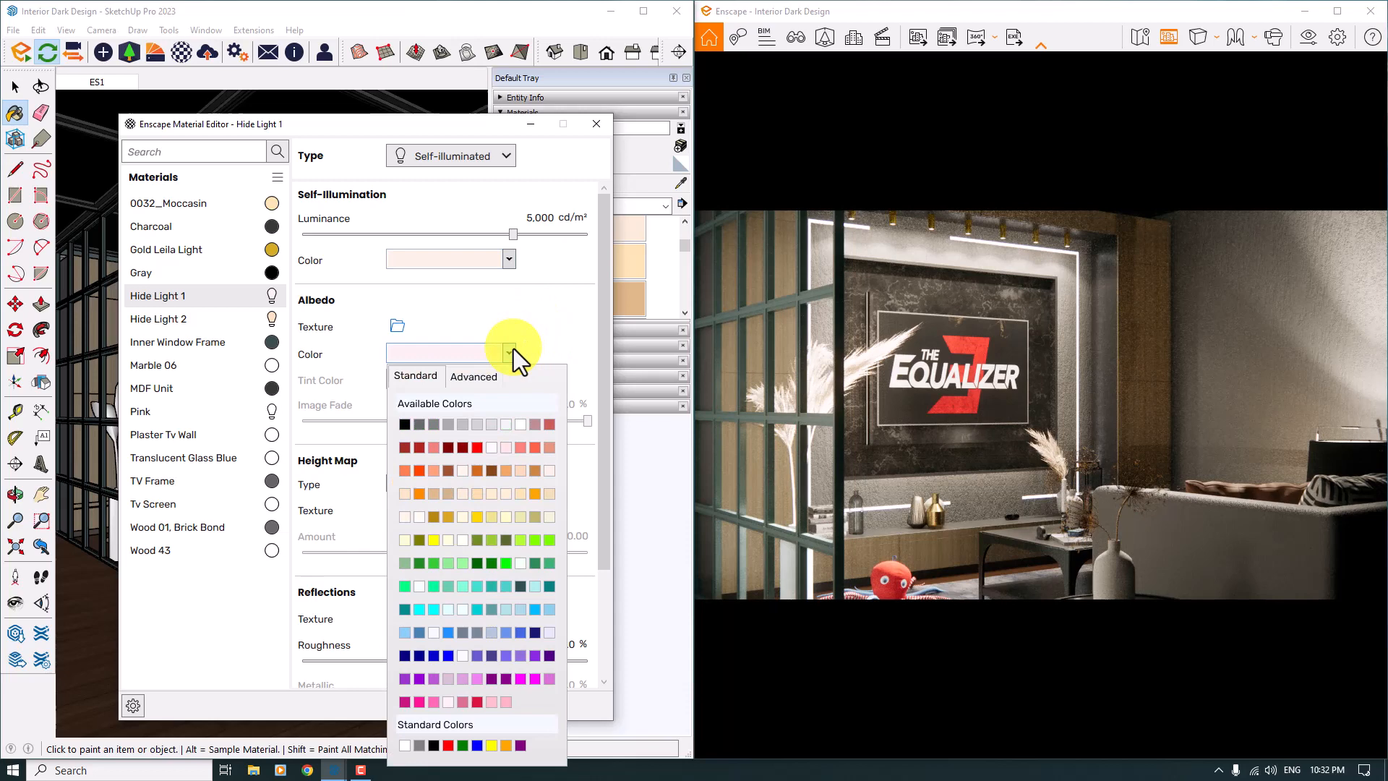
{"action": "left_click", "coordinate": [516, 483]}
{"action": "left_click", "coordinate": [509, 260]}
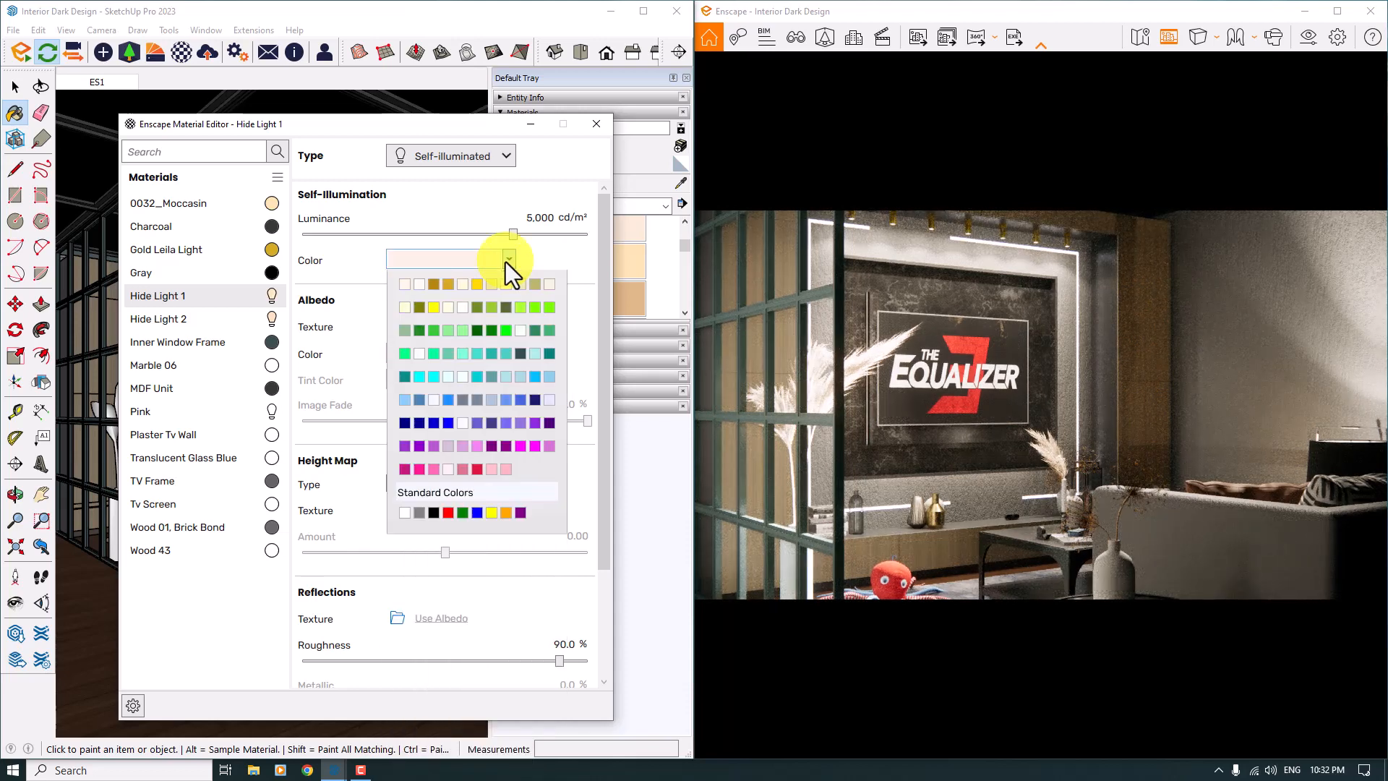
{"action": "left_click", "coordinate": [519, 401]}
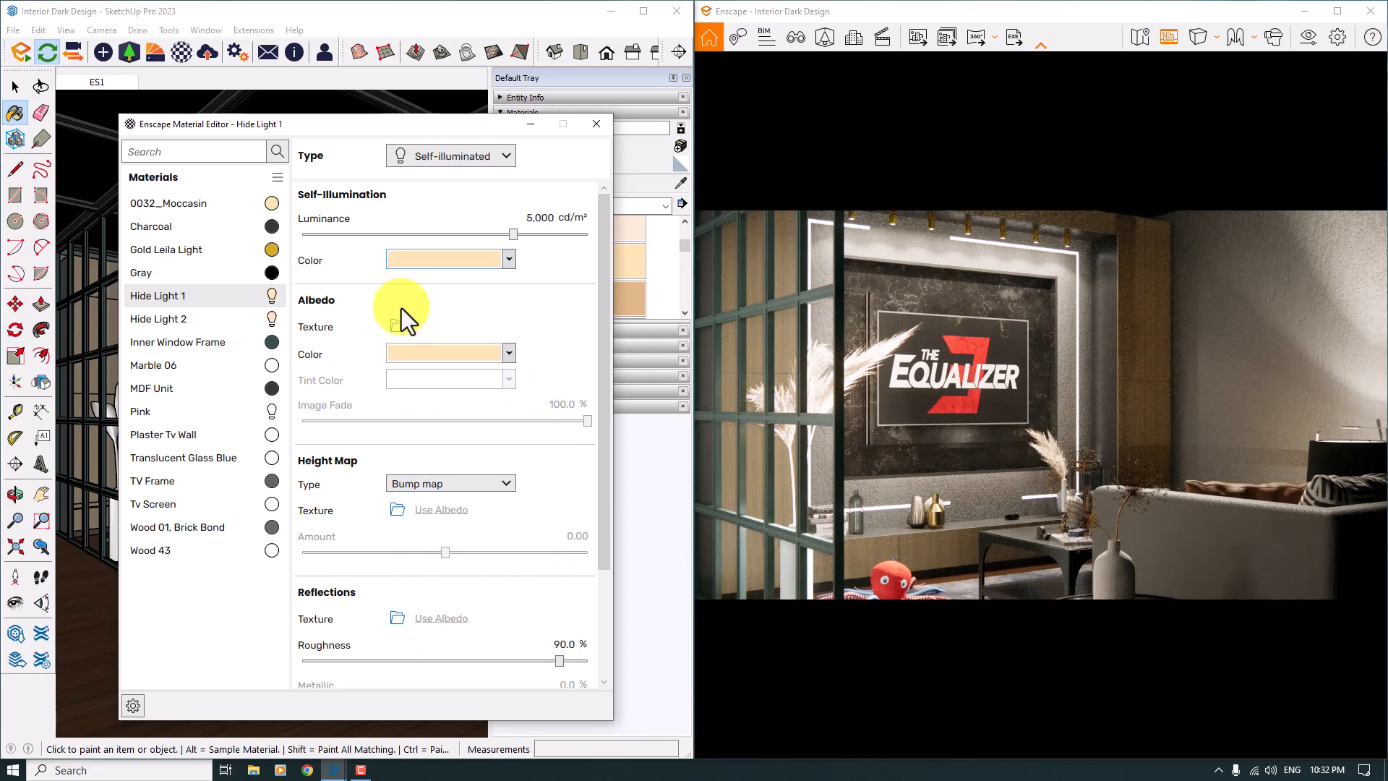
Set the Hide Light 1 luminance to 1,200 cd/m², close the material editor and check the full-size Enscape render
{"action": "left_click", "coordinate": [533, 218]}
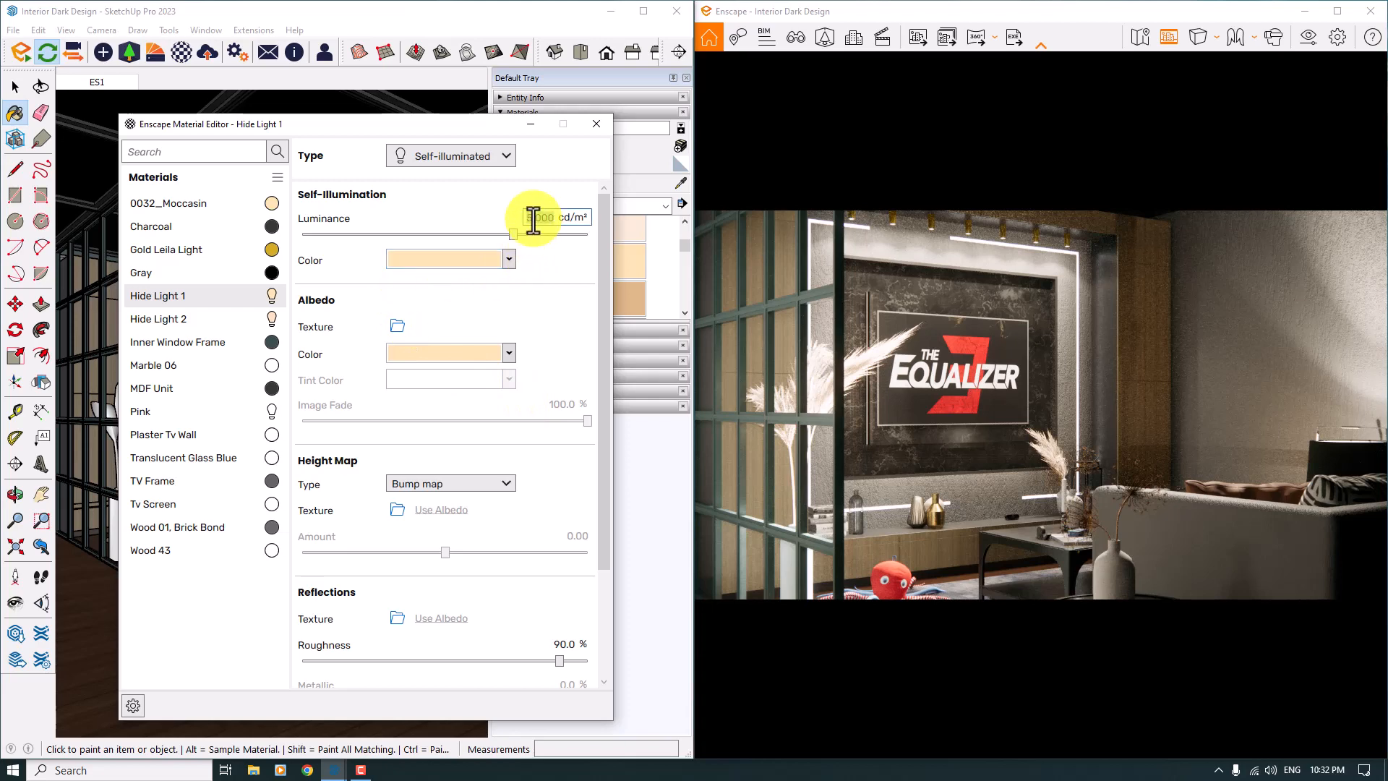
{"action": "type", "text": "1200"}
{"action": "key", "text": "Return"}
{"action": "left_click", "coordinate": [595, 126]}
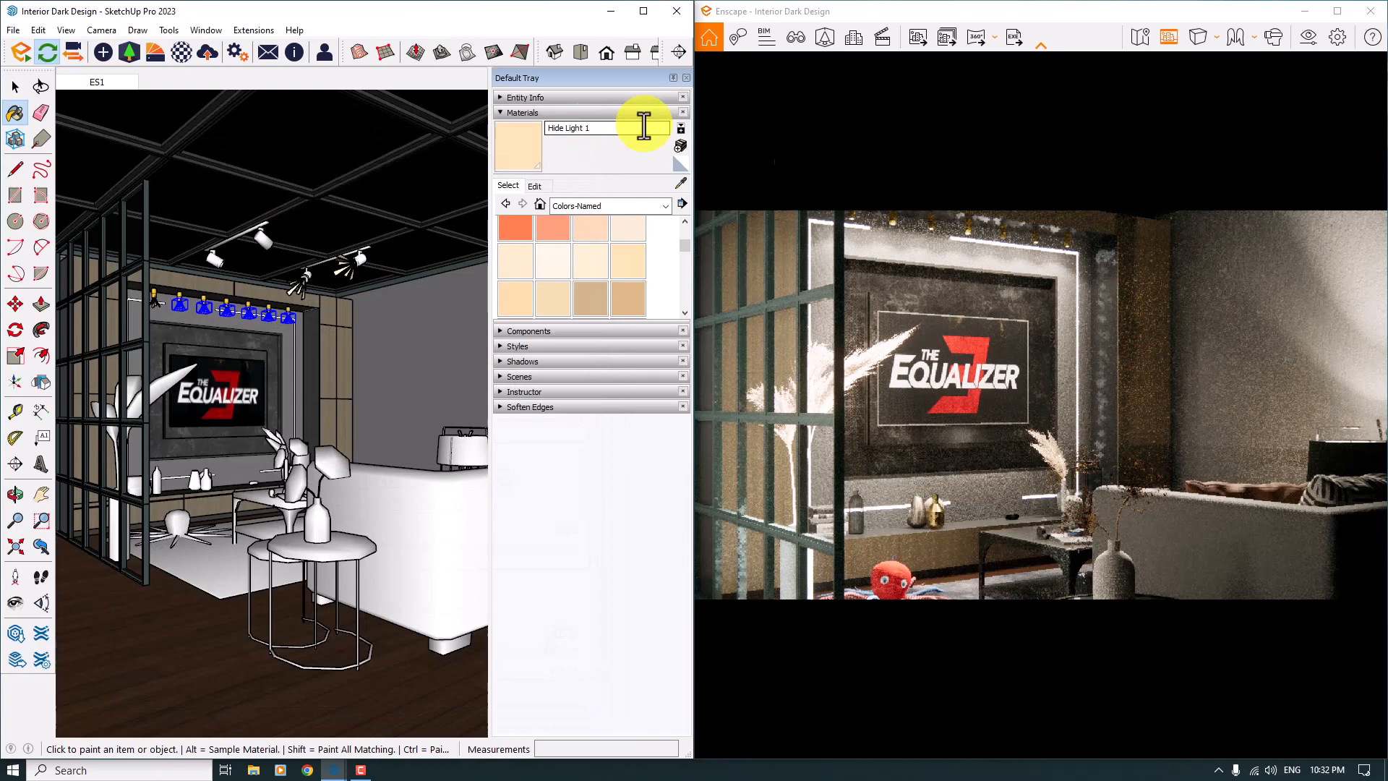
{"action": "left_click", "coordinate": [1338, 11]}
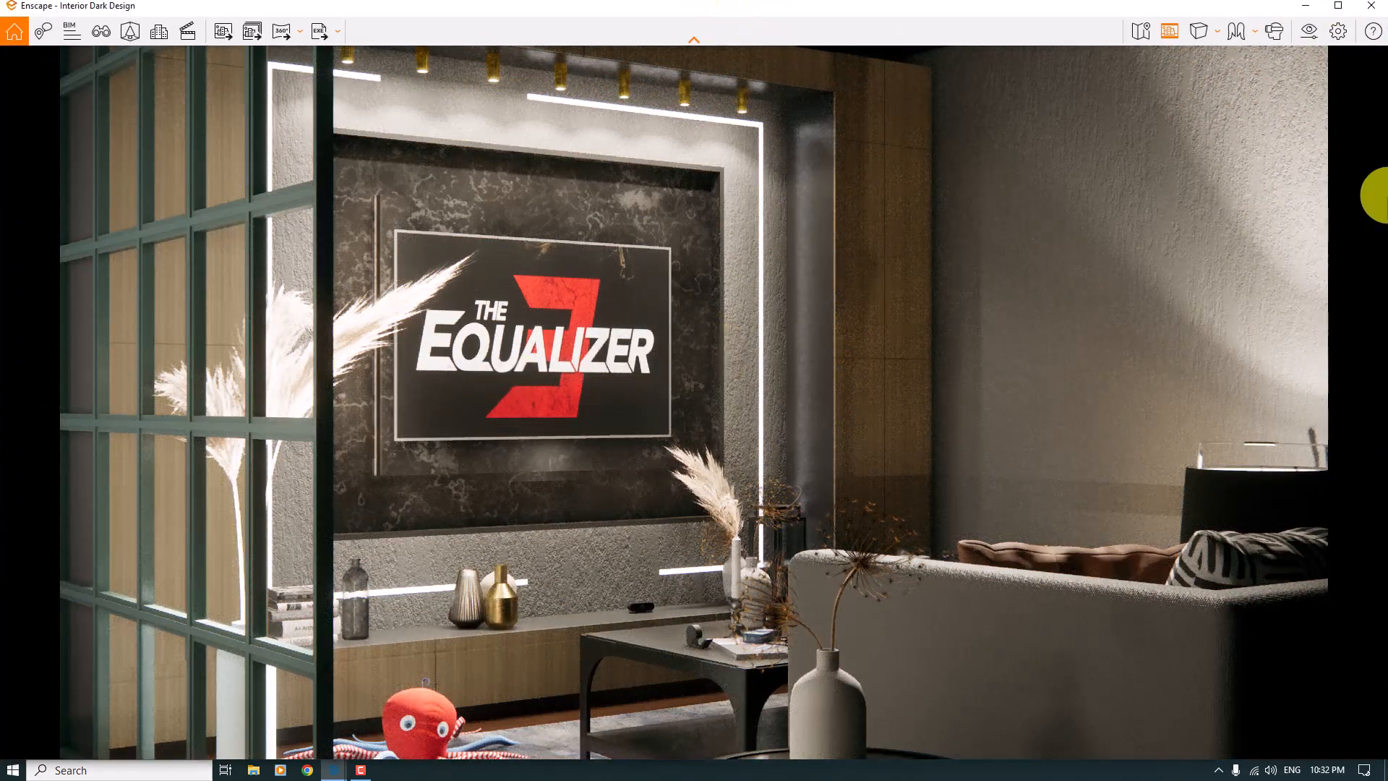
{"action": "double_click", "coordinate": [709, 7]}
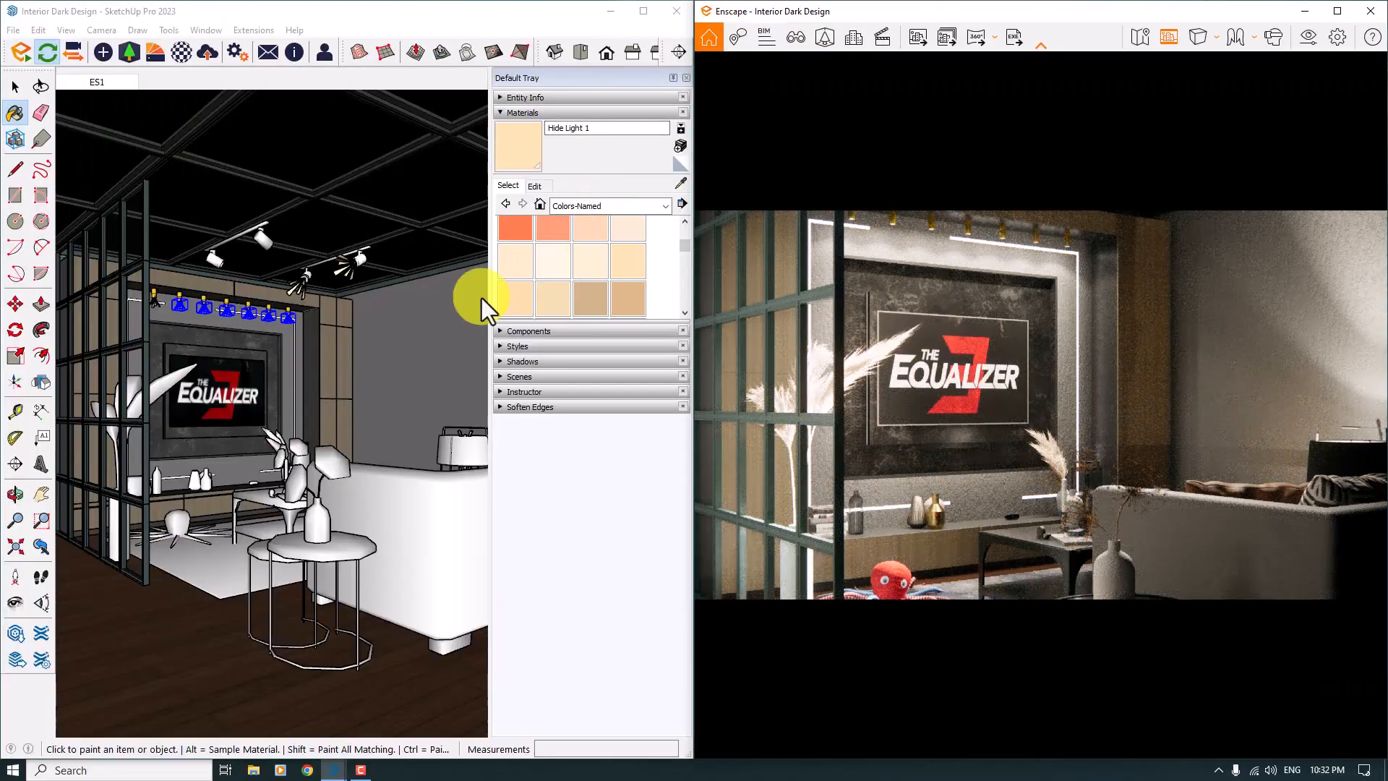
Set the TV Frame material to 0% roughness, 60% metallic and a white albedo color in the Enscape Material Editor
{"action": "scroll", "coordinate": [246, 485], "scroll_direction": "up", "scroll_amount": 10}
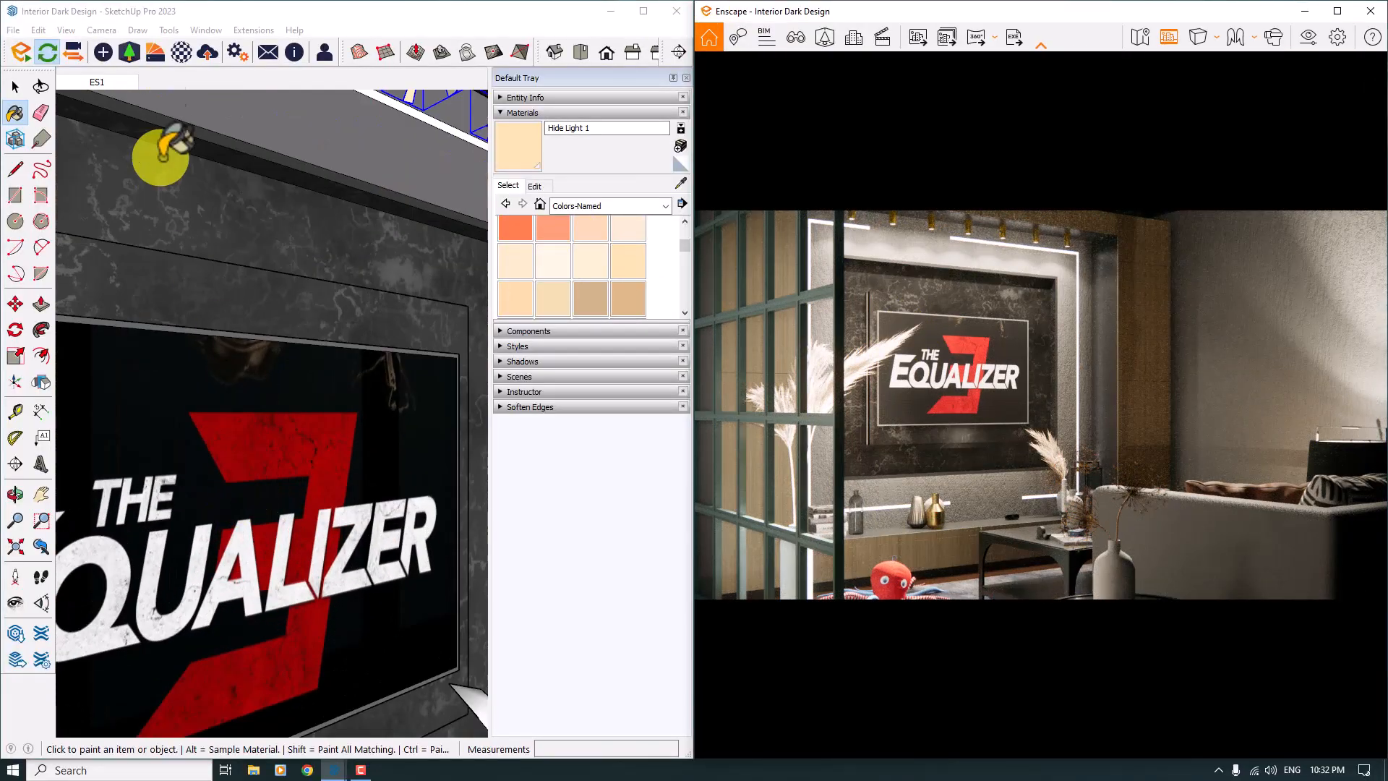
{"action": "left_click", "coordinate": [181, 52]}
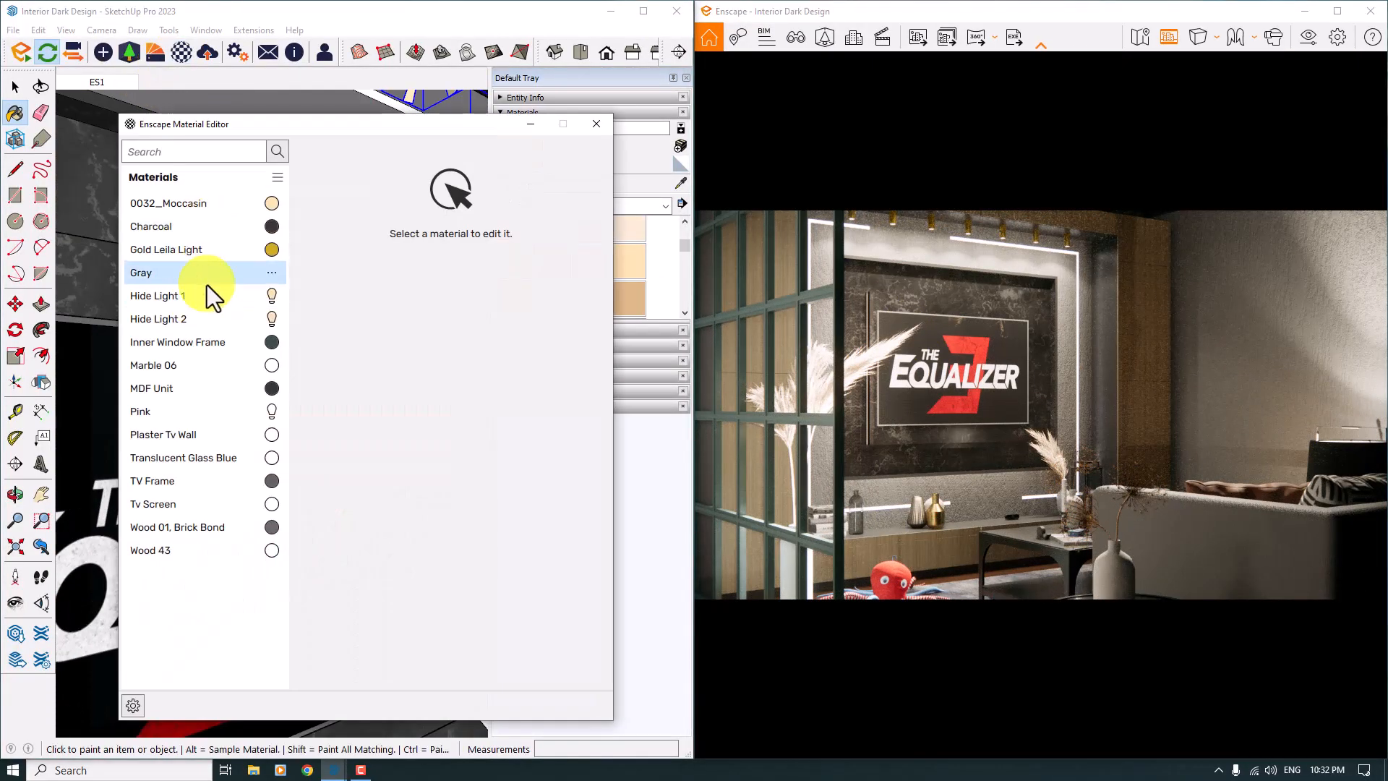
{"action": "left_click", "coordinate": [183, 480]}
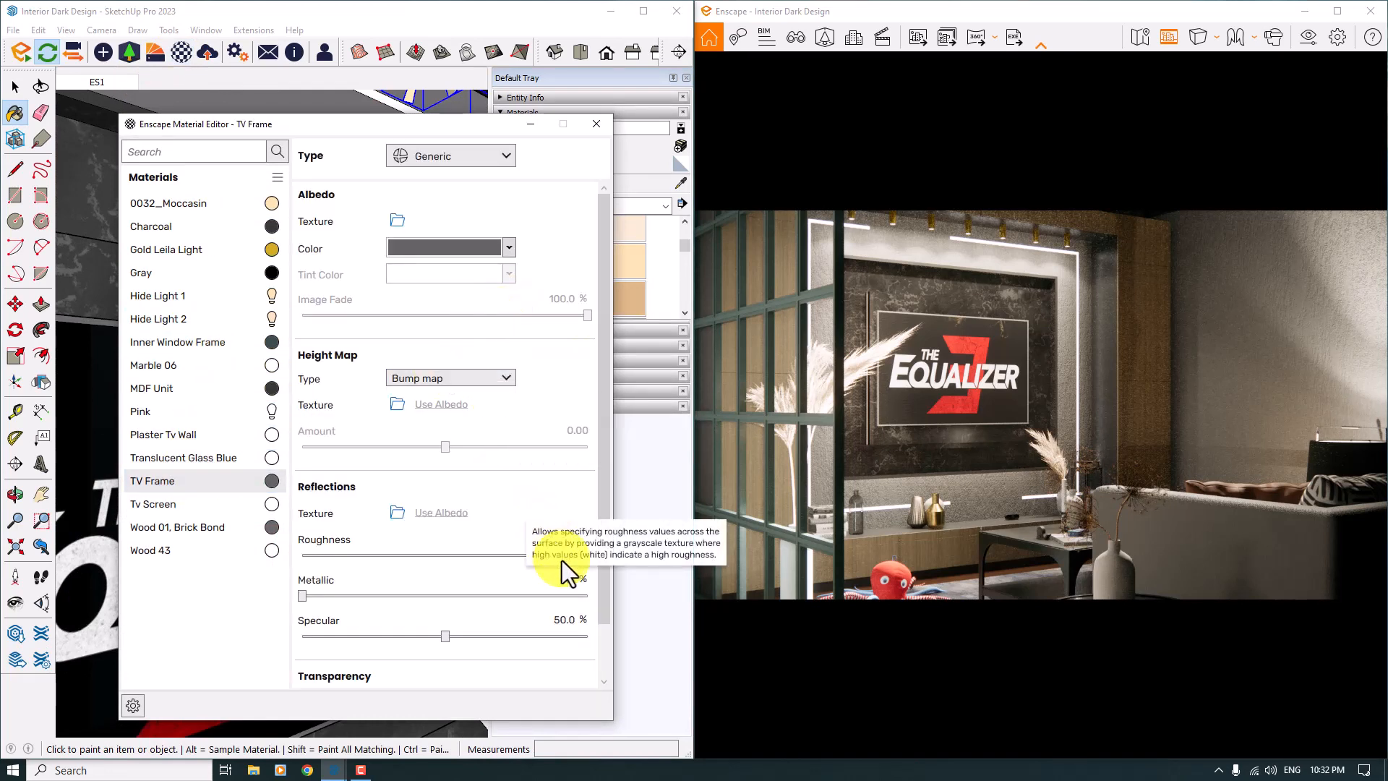
{"action": "left_click_drag", "start_coordinate": [560, 556], "coordinate": [551, 555]}
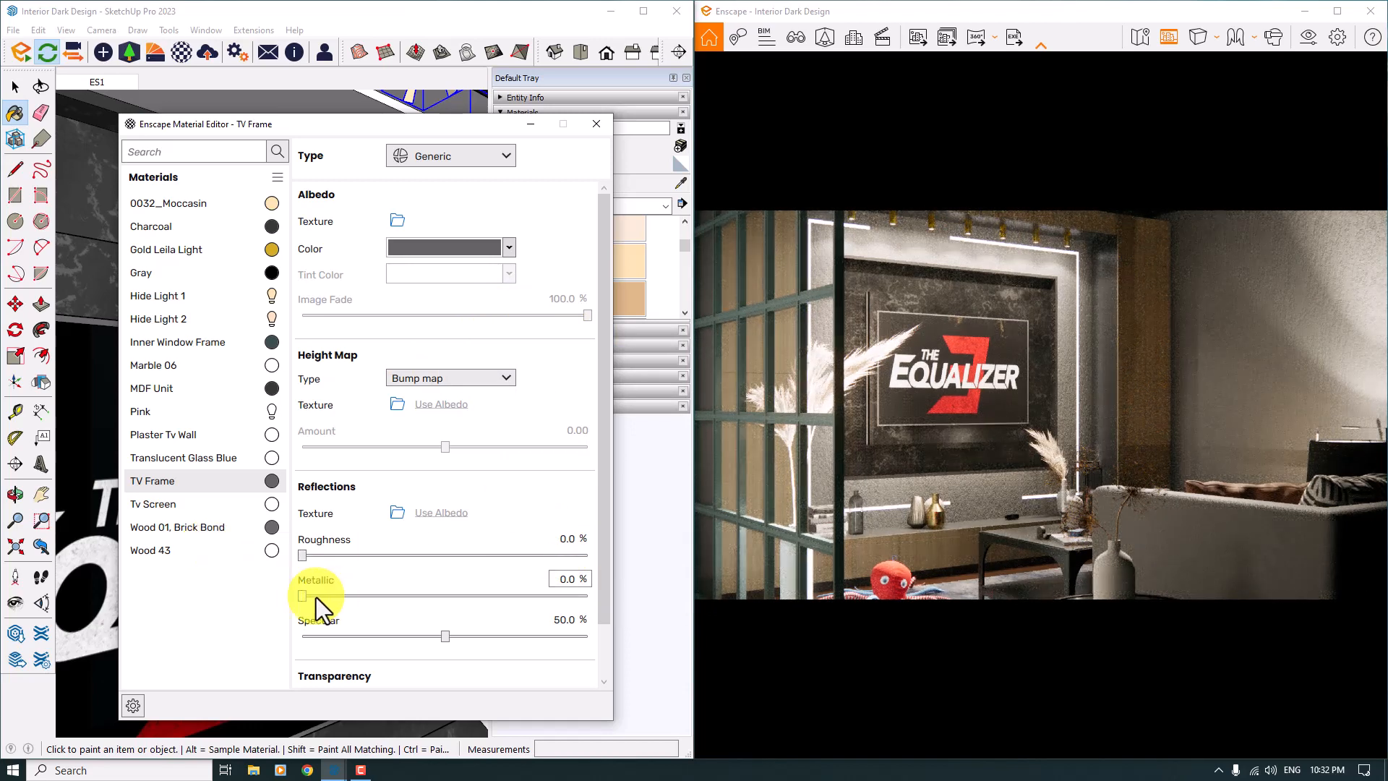
{"action": "left_click_drag", "start_coordinate": [303, 597], "coordinate": [517, 598]}
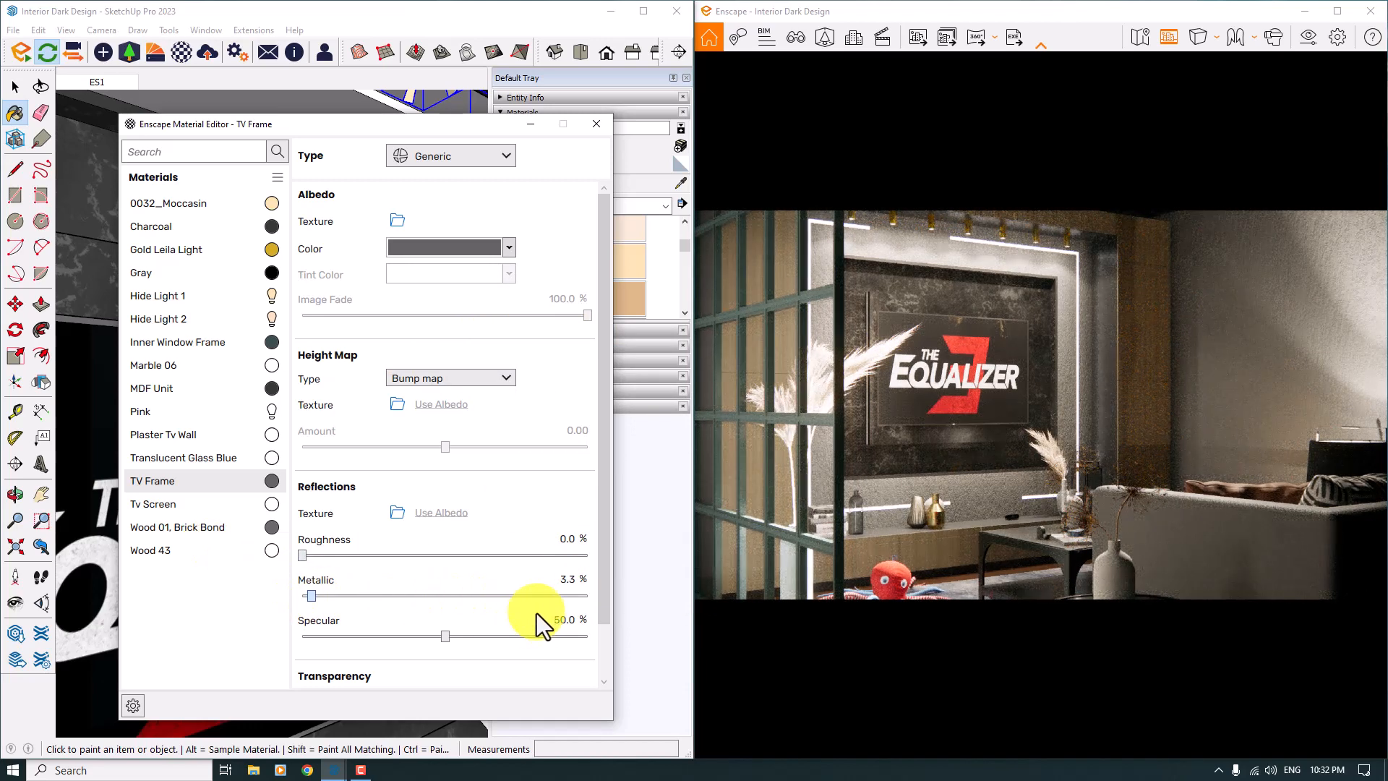
{"action": "double_click", "coordinate": [564, 579]}
{"action": "type", "text": "60"}
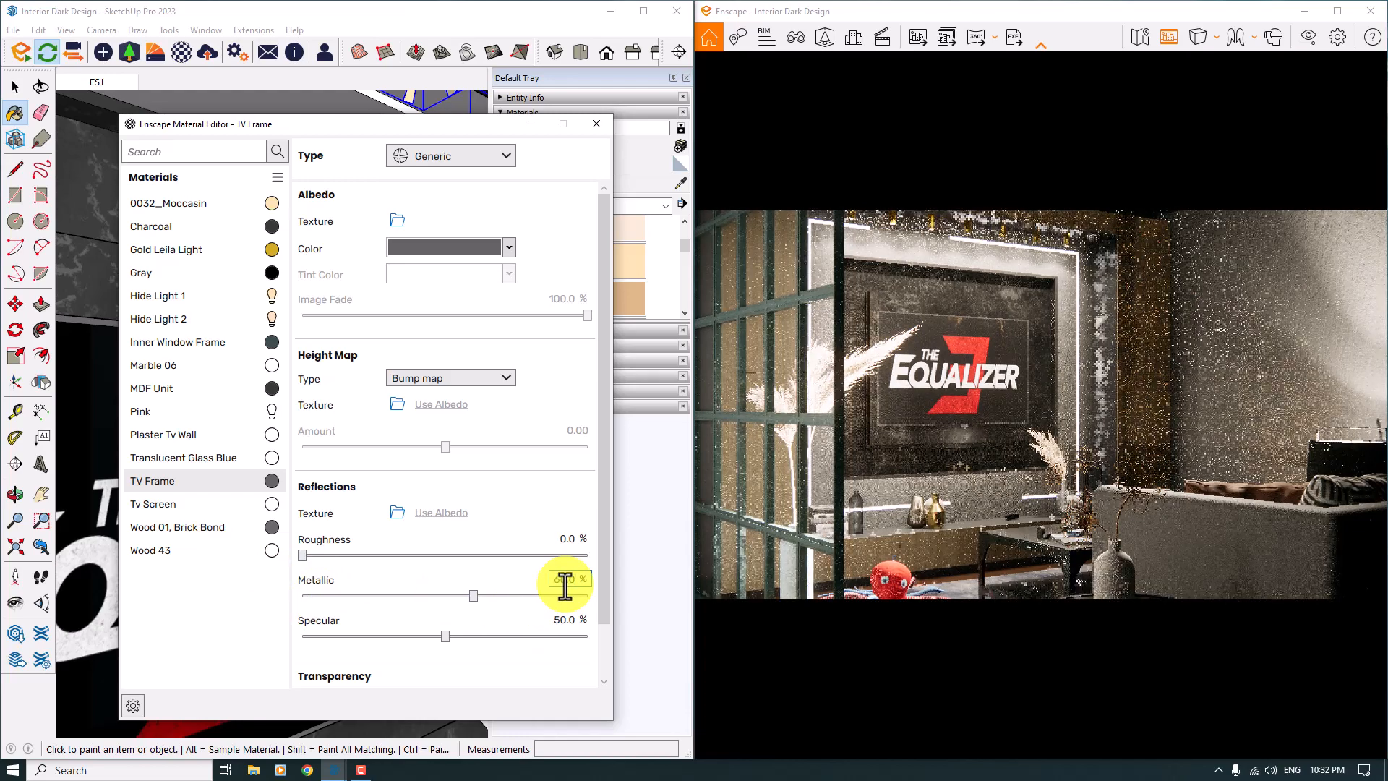
{"action": "left_click", "coordinate": [510, 248]}
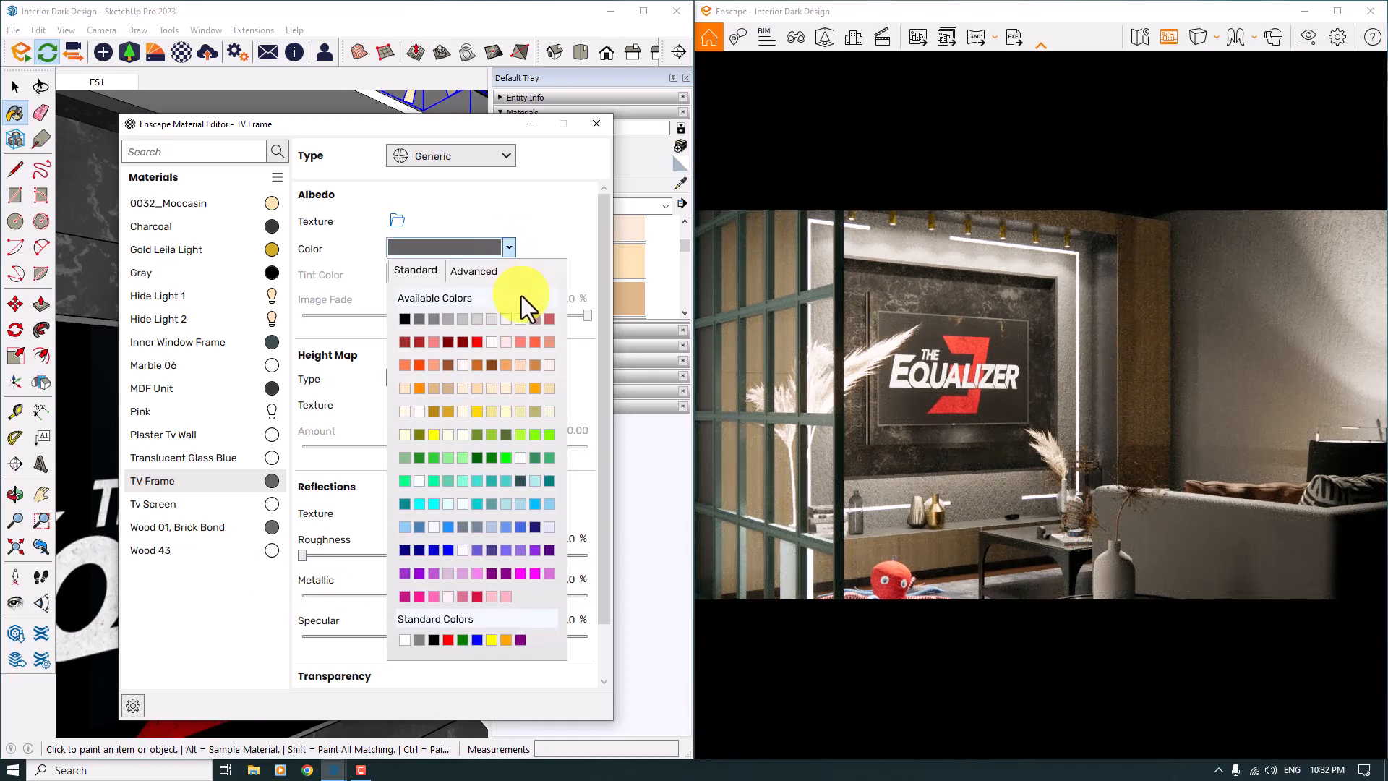
{"action": "left_click", "coordinate": [521, 315]}
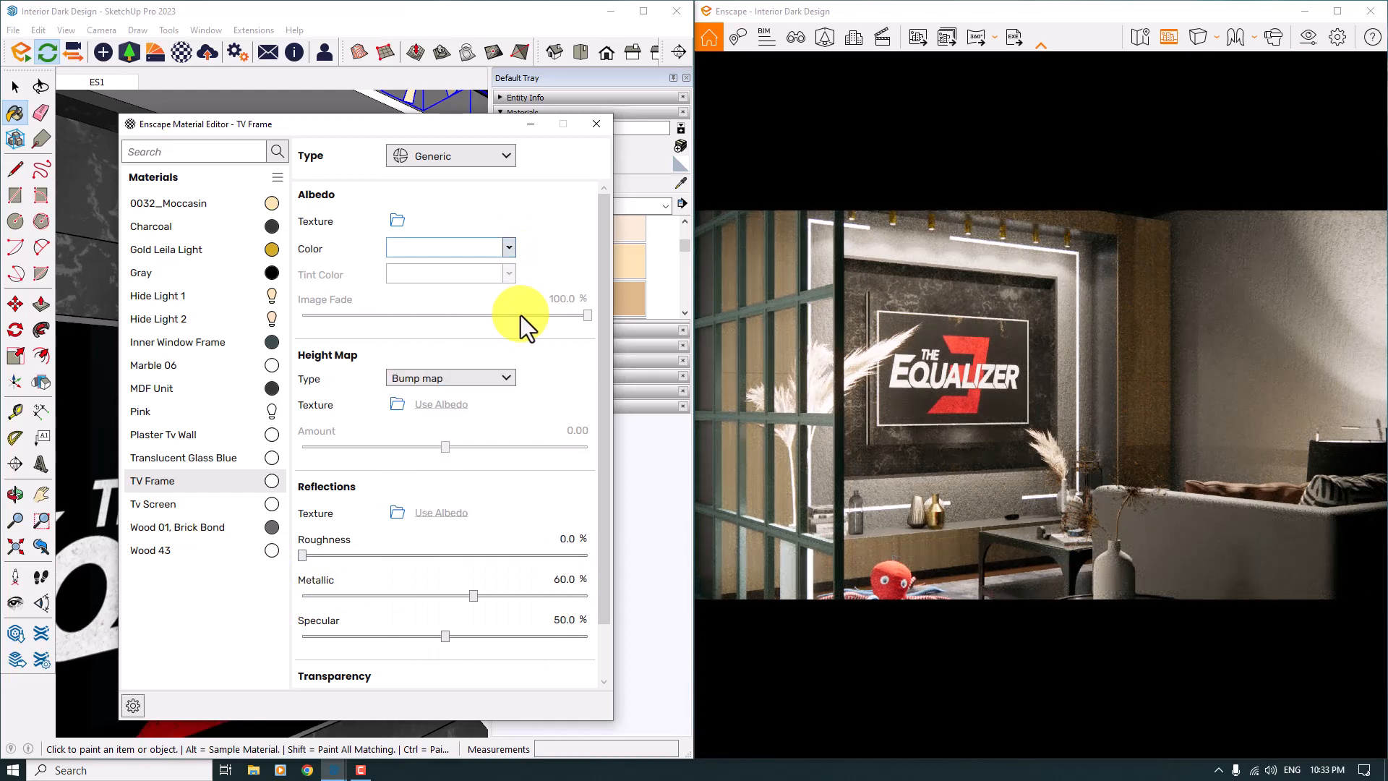
Set the Tv Screen material's roughness to 46% and close the Enscape Material Editor
{"action": "left_click", "coordinate": [181, 504]}
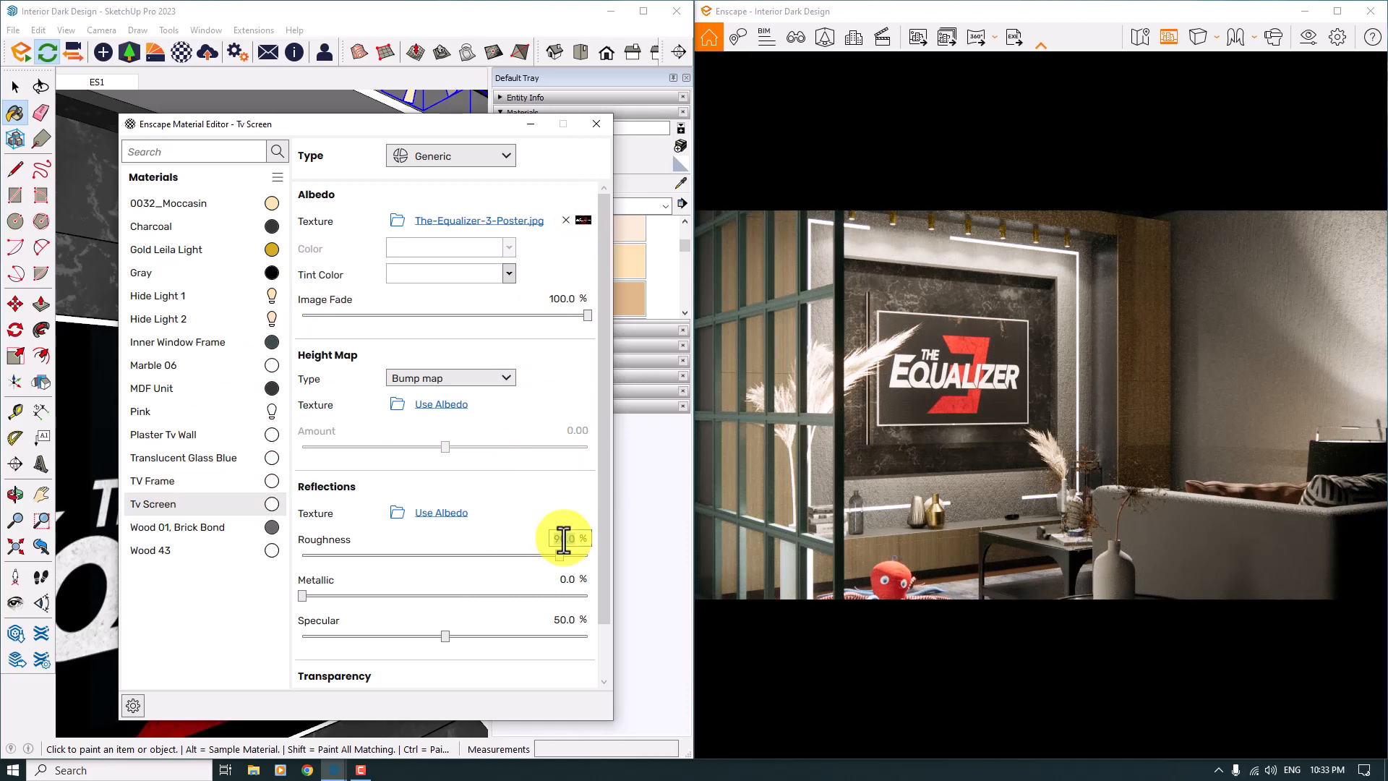
{"action": "type", "text": "46"}
{"action": "key", "text": "Return"}
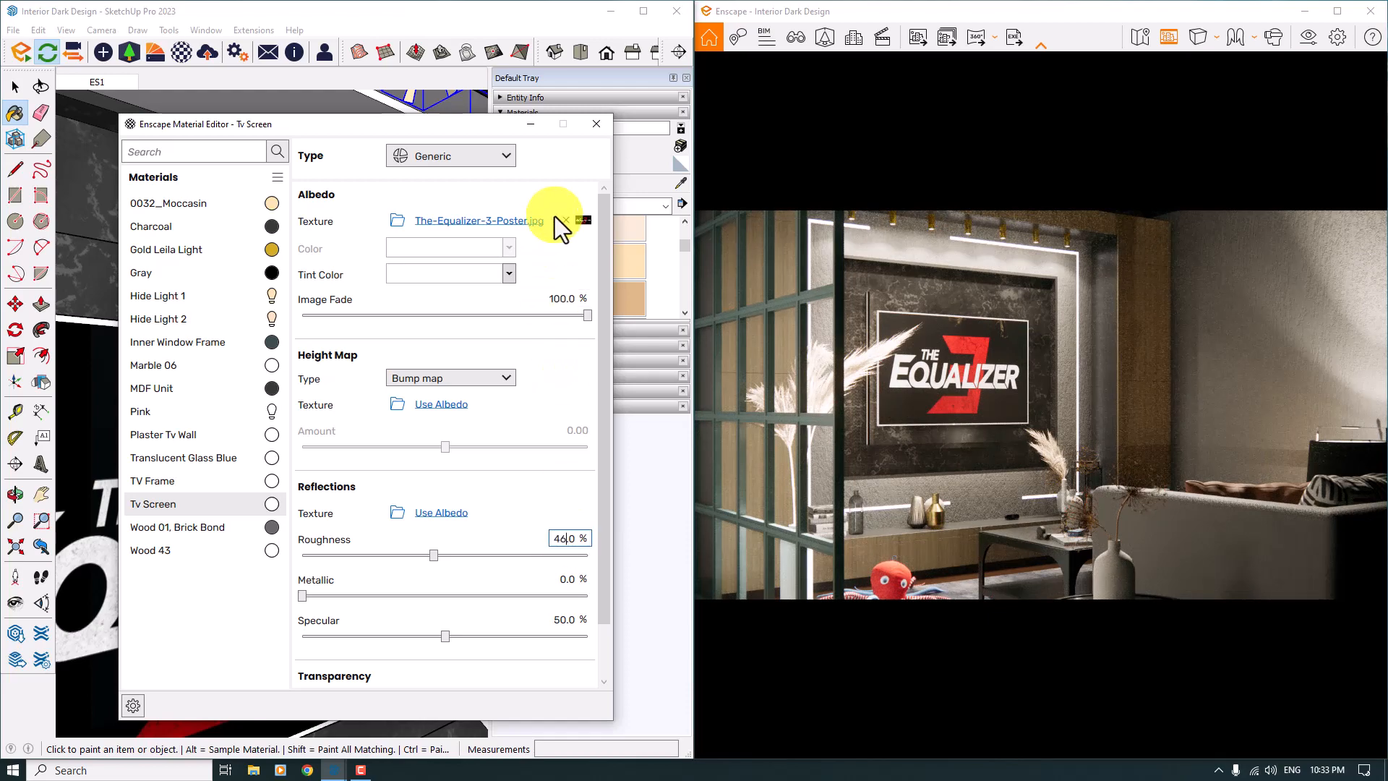
{"action": "left_click", "coordinate": [593, 126]}
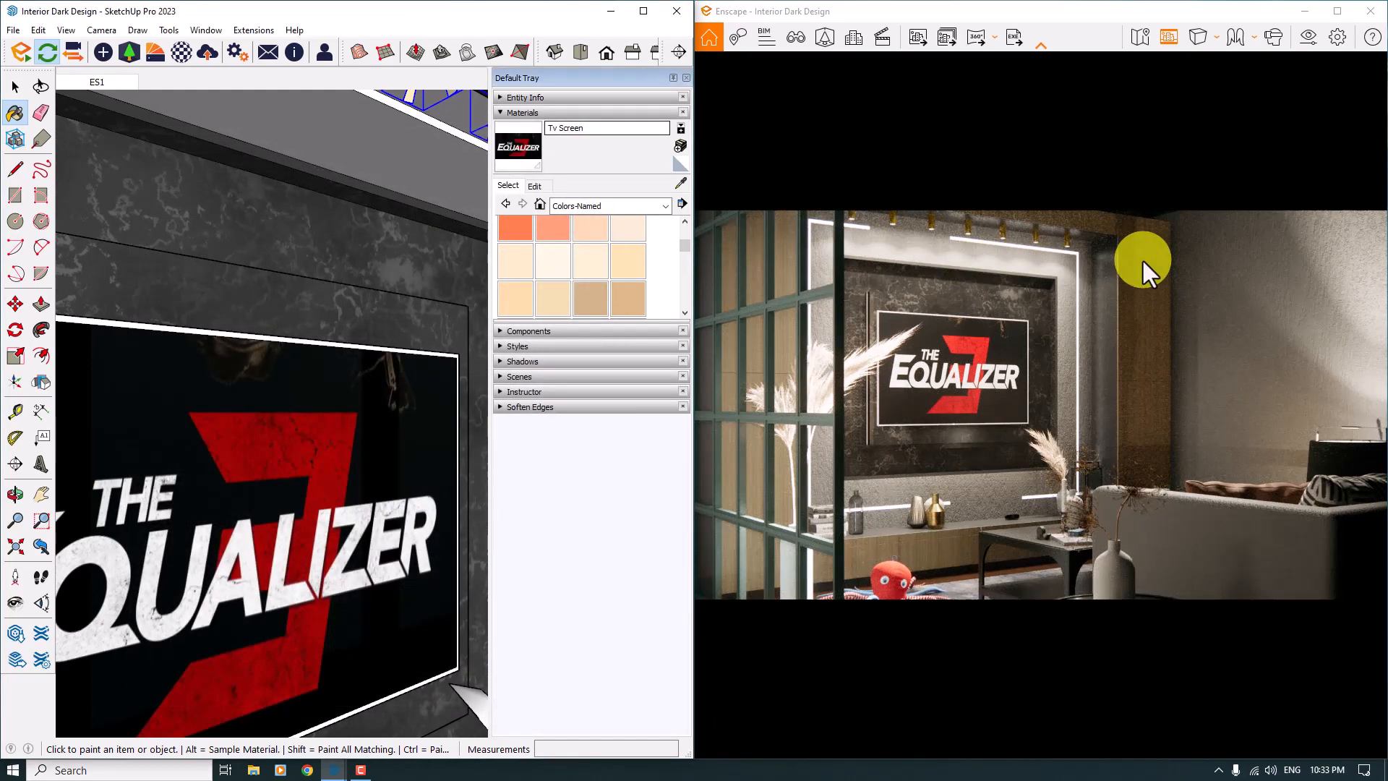
Enlarge the Enscape render, set the camera's depth of field to 20% in the Visual Settings and turn off Auto Focus
{"action": "left_click", "coordinate": [1337, 10]}
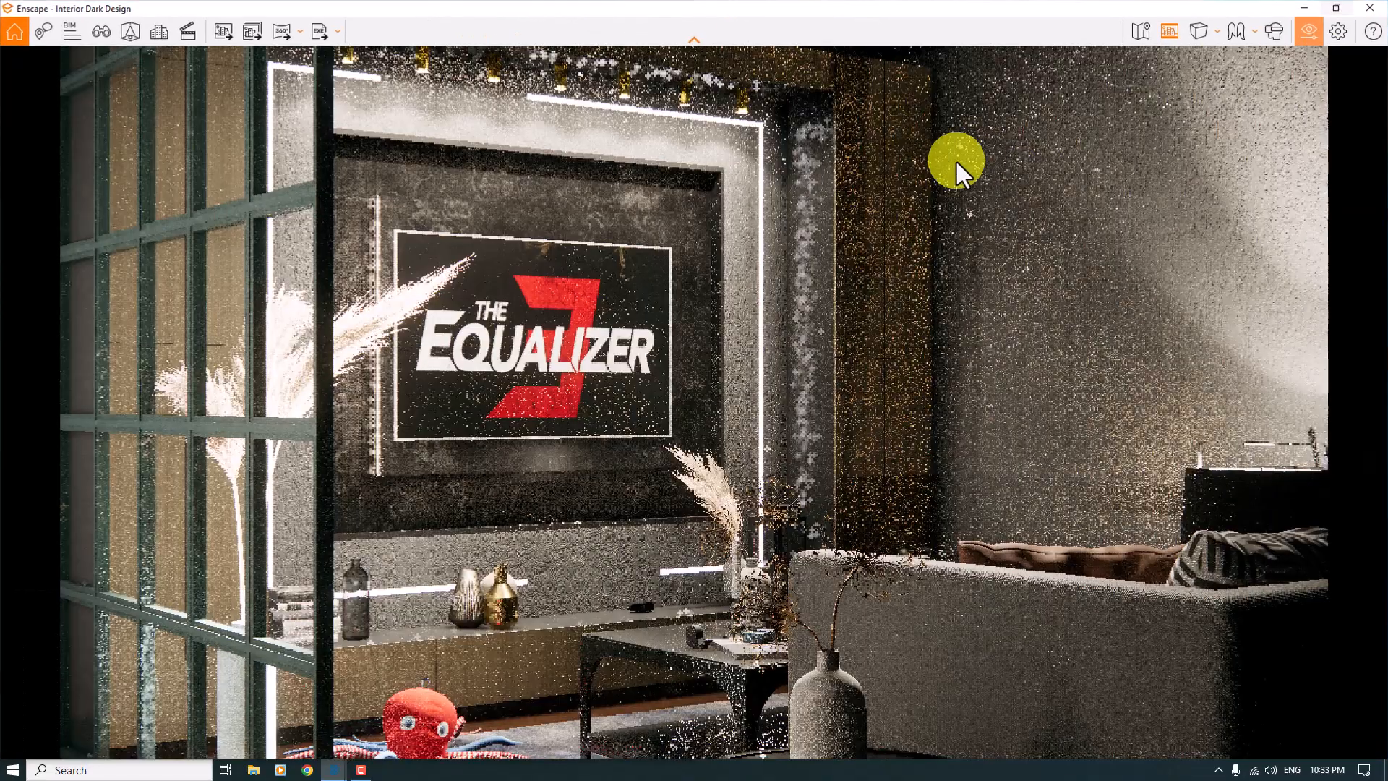
{"action": "left_click", "coordinate": [1310, 33]}
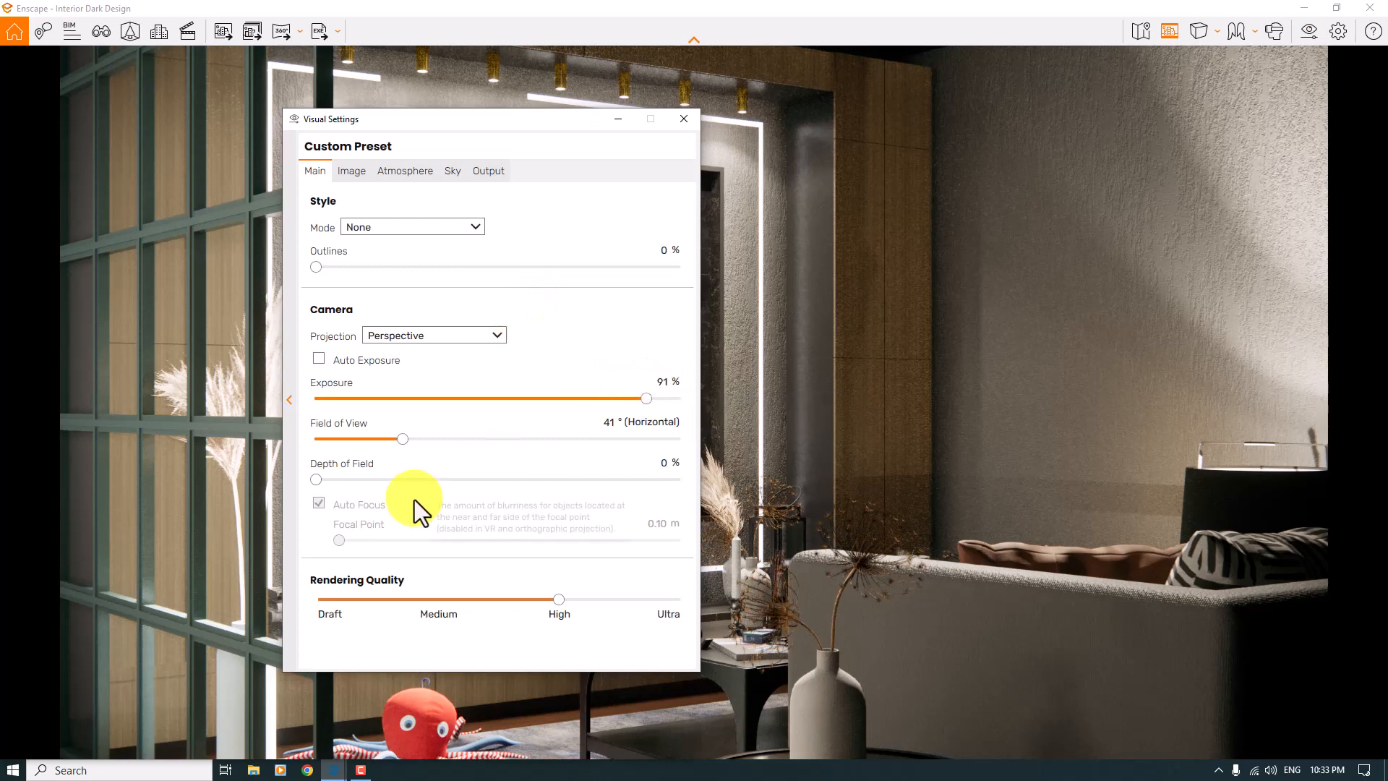
{"action": "left_click_drag", "start_coordinate": [319, 480], "coordinate": [392, 480]}
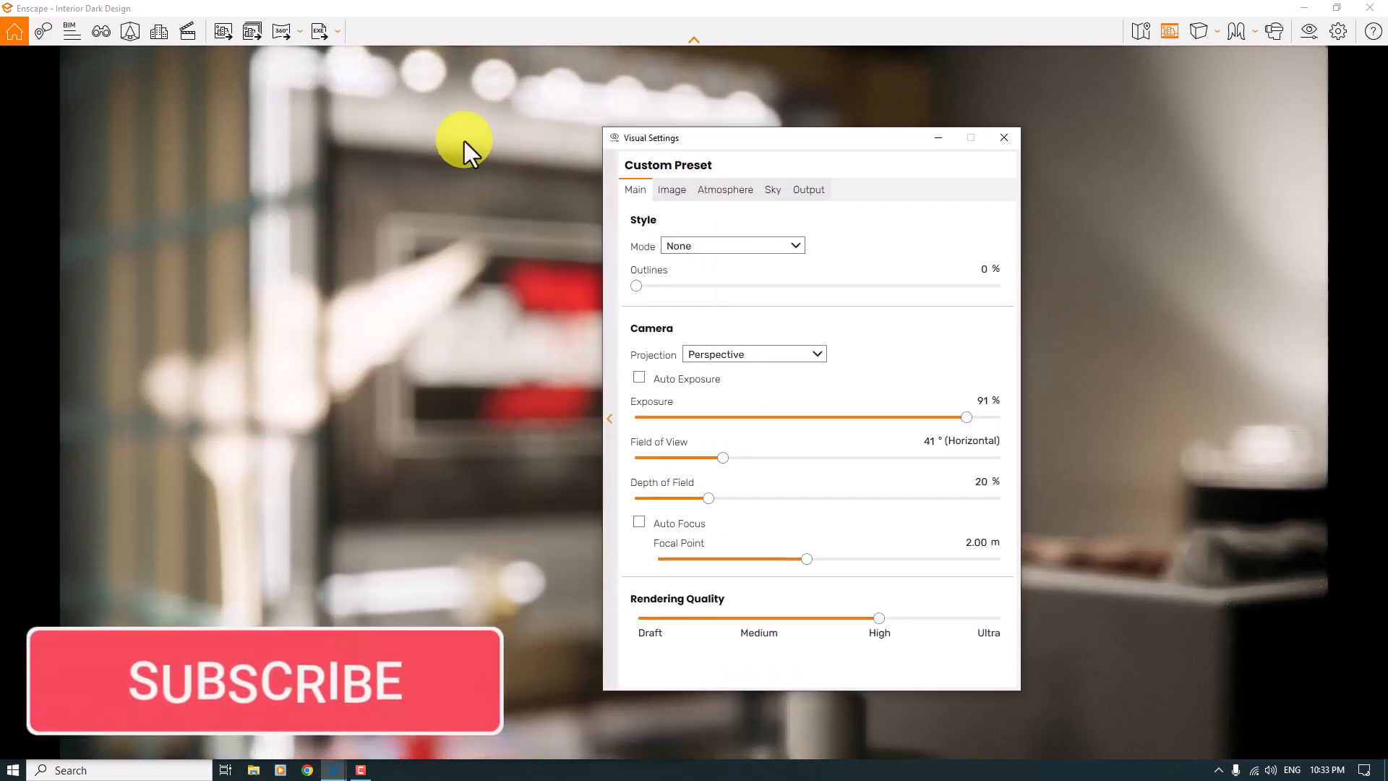
Move the Visual Settings clear of the TV wall and set the camera's focal point to 6.35 m
{"action": "left_click_drag", "start_coordinate": [676, 137], "coordinate": [1023, 66]}
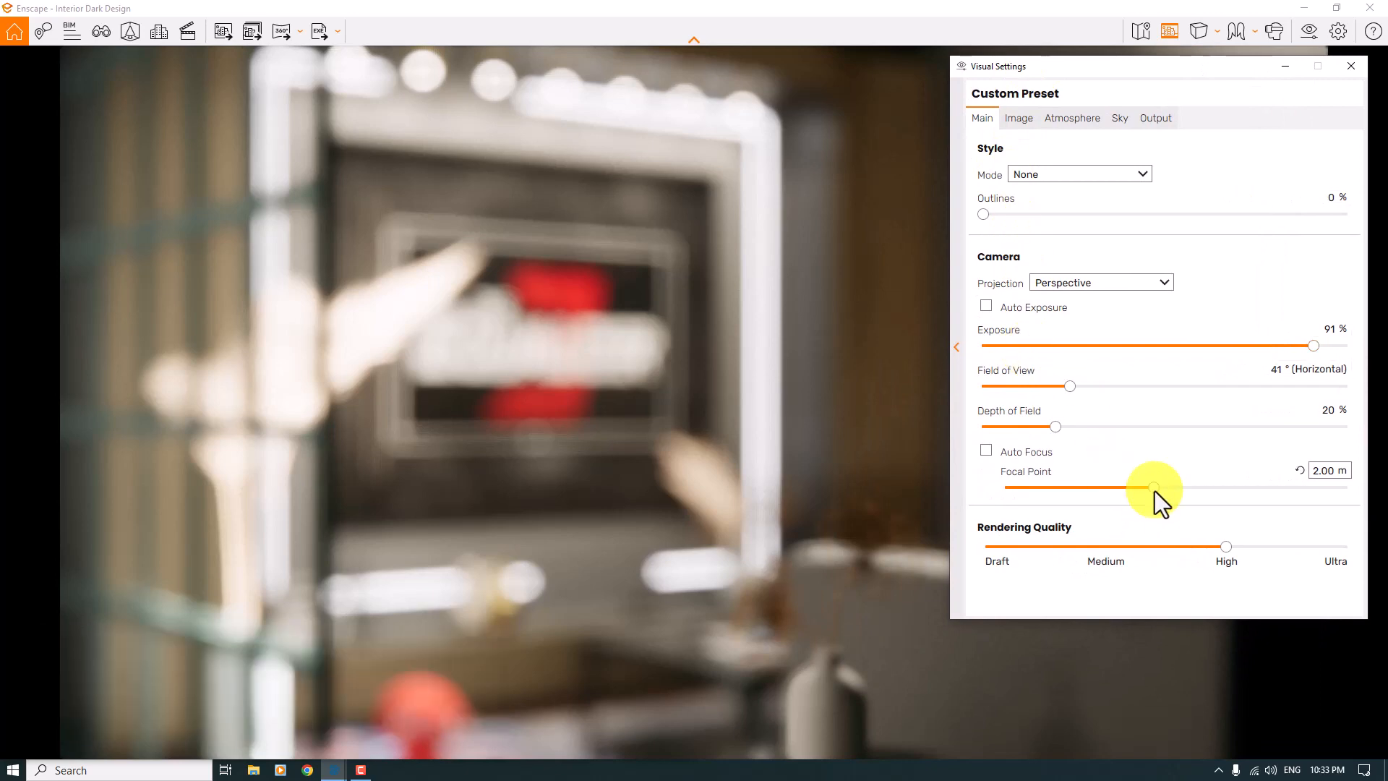
{"action": "left_click_drag", "start_coordinate": [1155, 491], "coordinate": [1145, 492]}
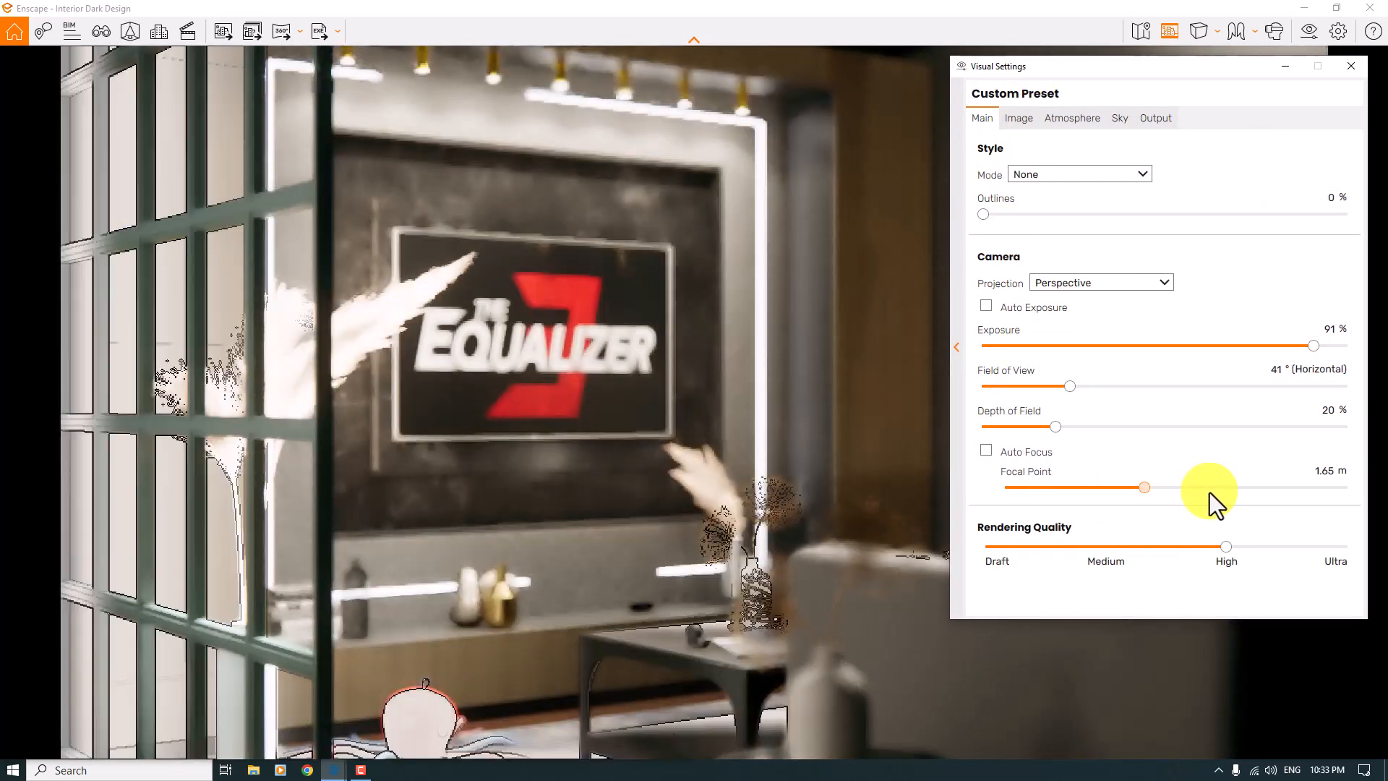
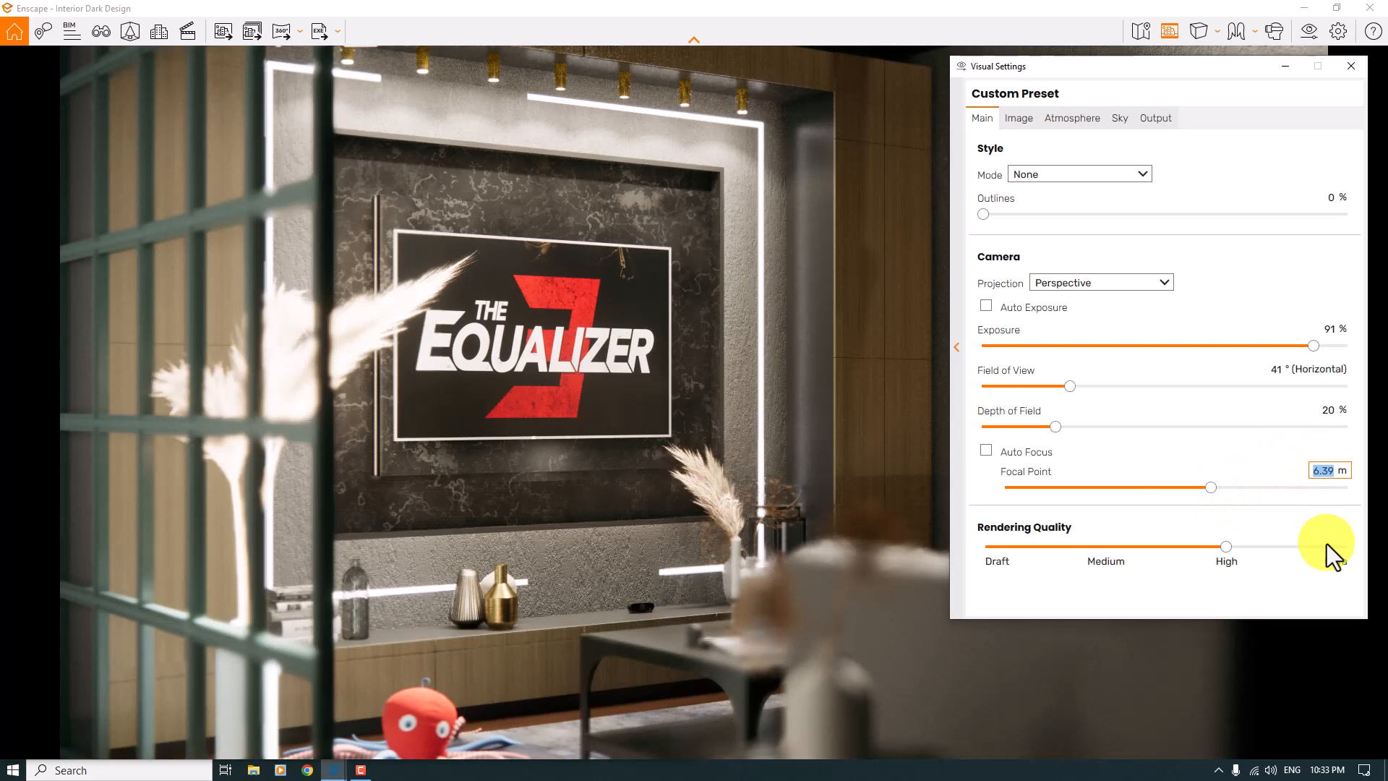
{"action": "type", "text": "6."}
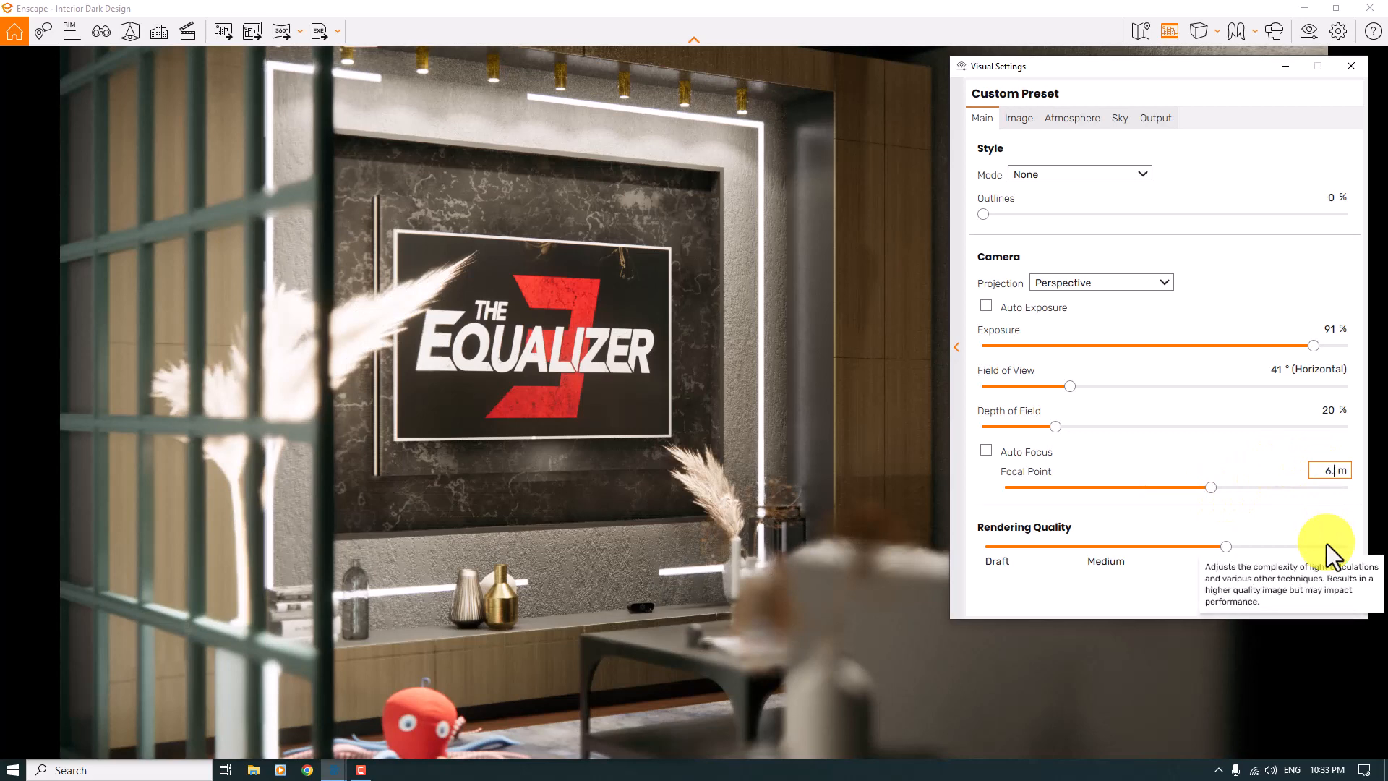
{"action": "type", "text": "35"}
{"action": "key", "text": "Return"}
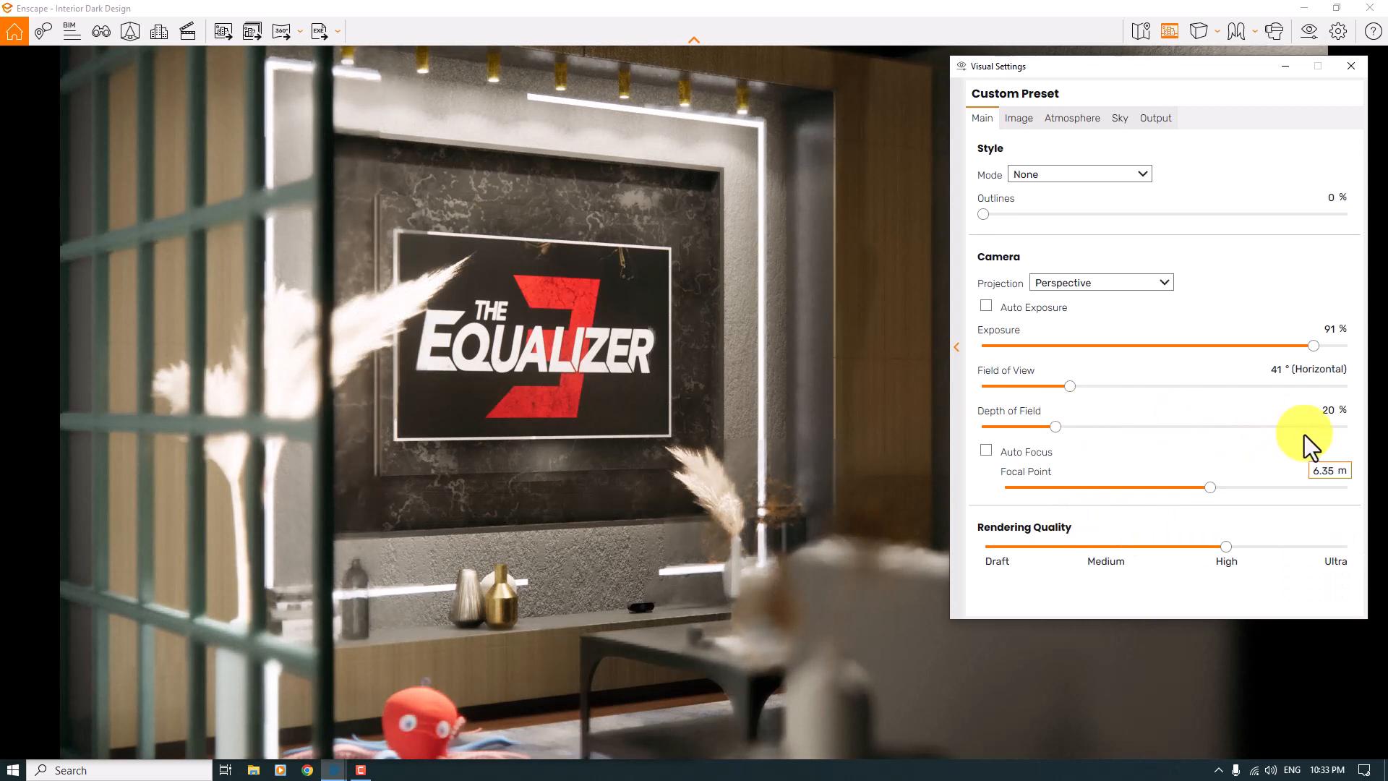
Set the camera's depth of field to 11%
{"action": "left_click", "coordinate": [1329, 410]}
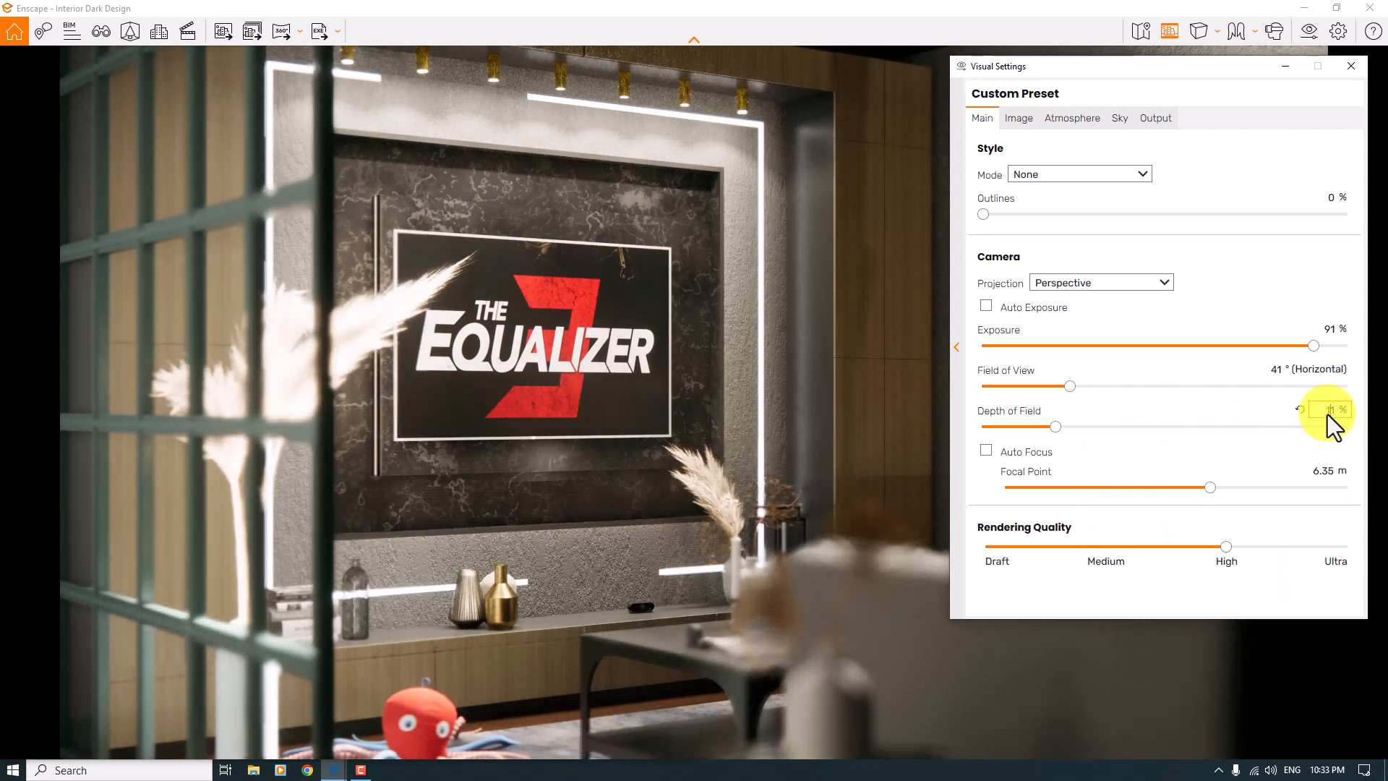
{"action": "type", "text": "11"}
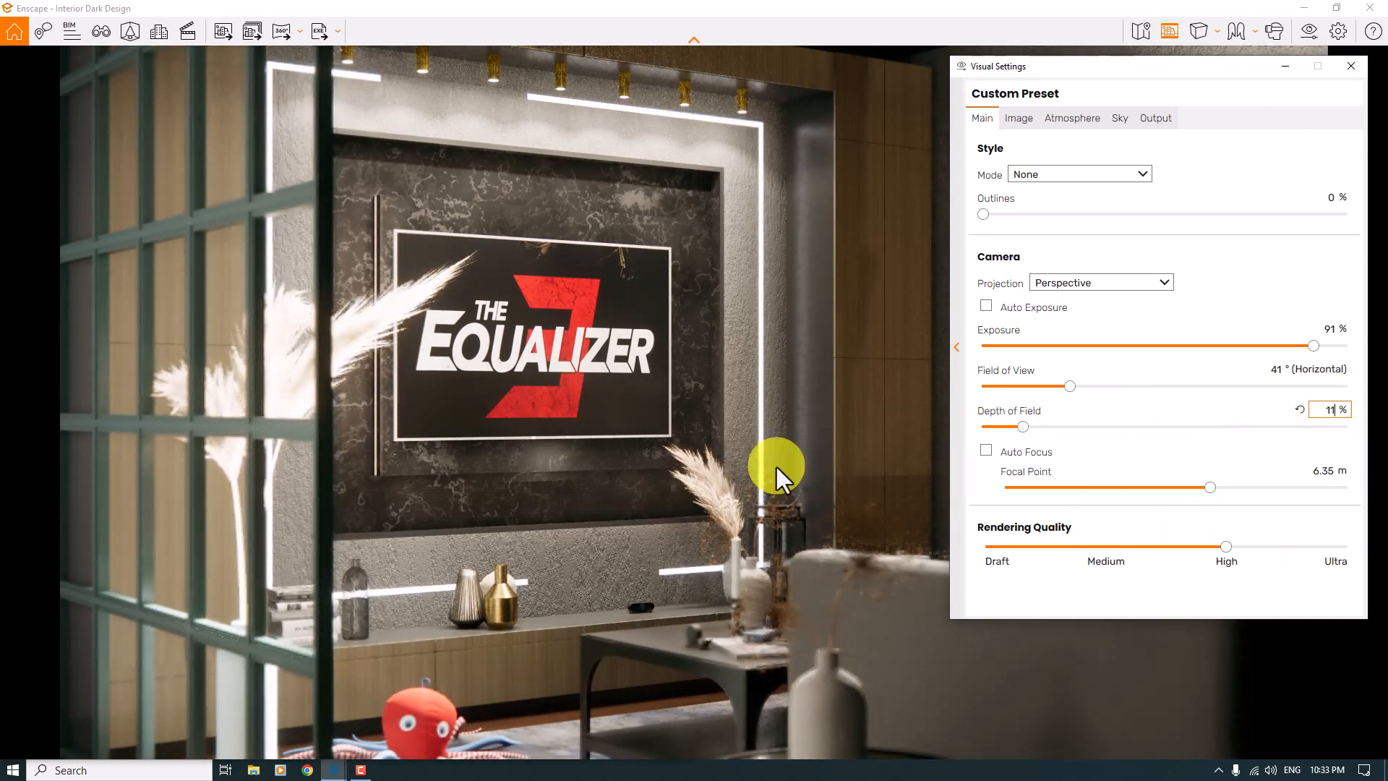
{"action": "key", "text": "Return"}
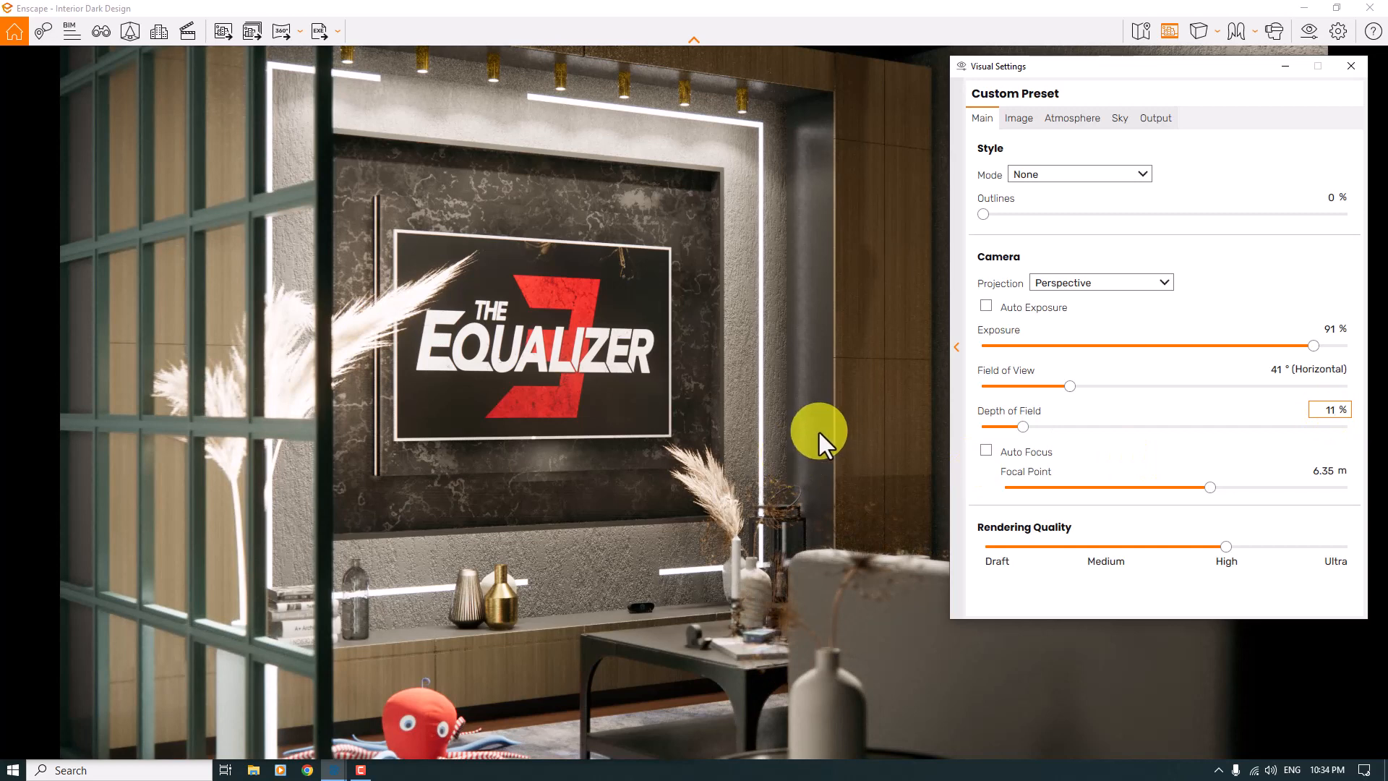
Enable Auto Contrast in the image corrections and set the color temperature to 3,600 K
{"action": "left_click", "coordinate": [1021, 122]}
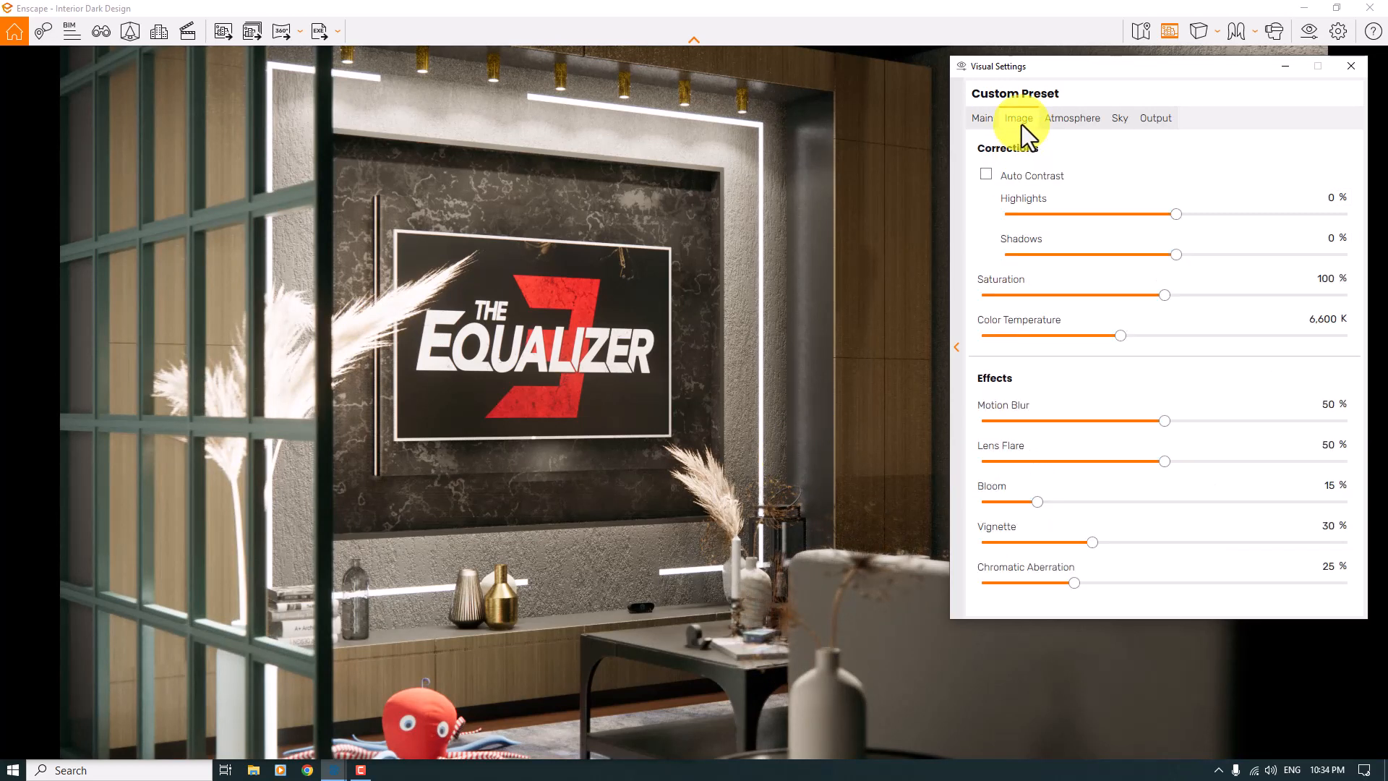
{"action": "left_click_drag", "start_coordinate": [1086, 72], "coordinate": [818, 90]}
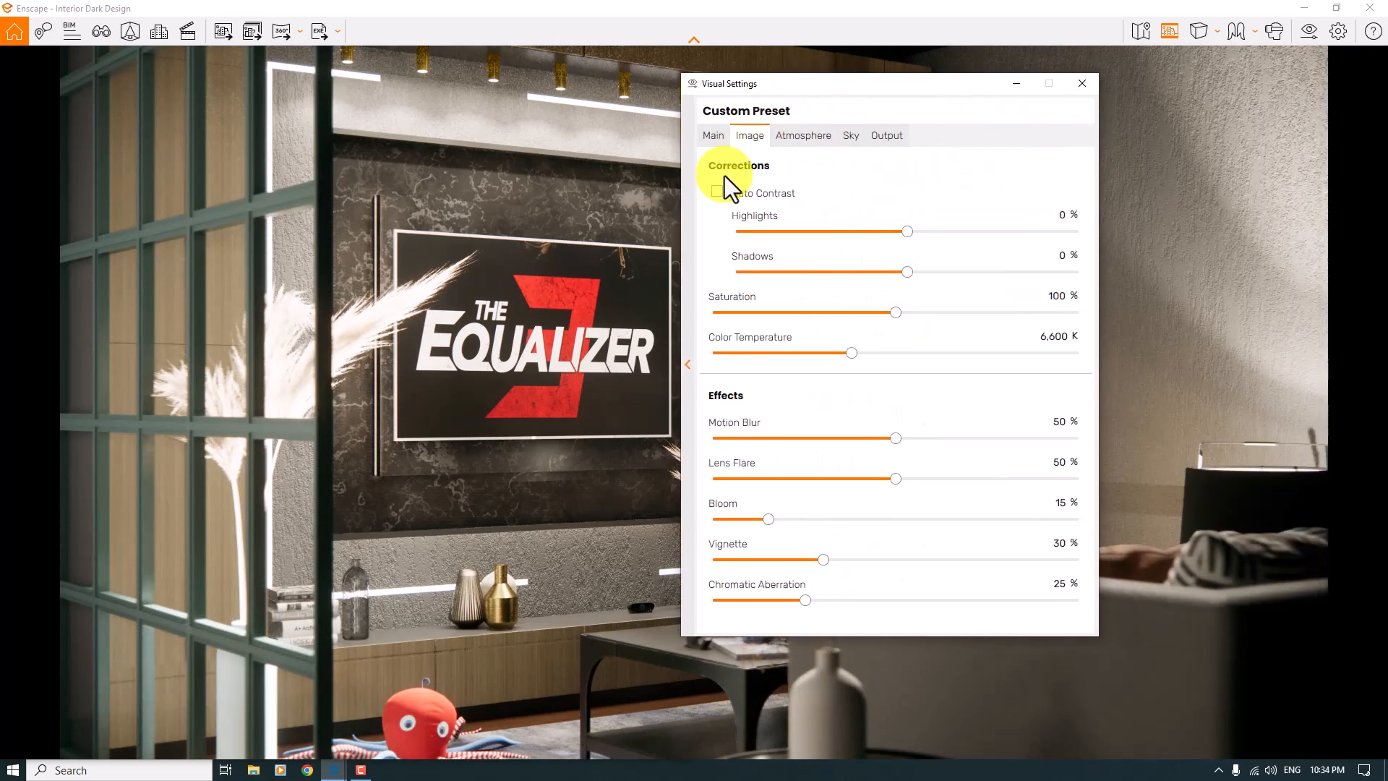
{"action": "left_click", "coordinate": [718, 192]}
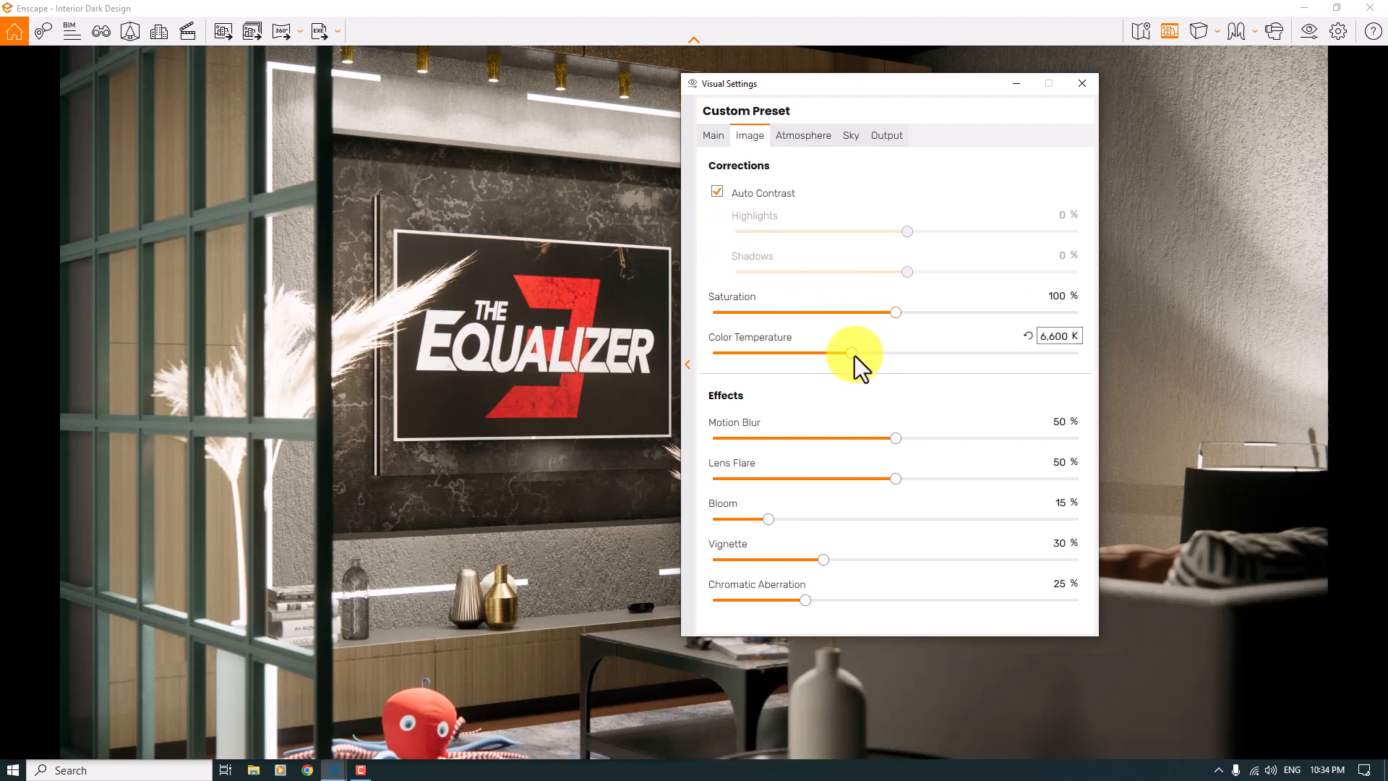
{"action": "left_click_drag", "start_coordinate": [853, 355], "coordinate": [780, 353]}
{"action": "double_click", "coordinate": [1061, 336]}
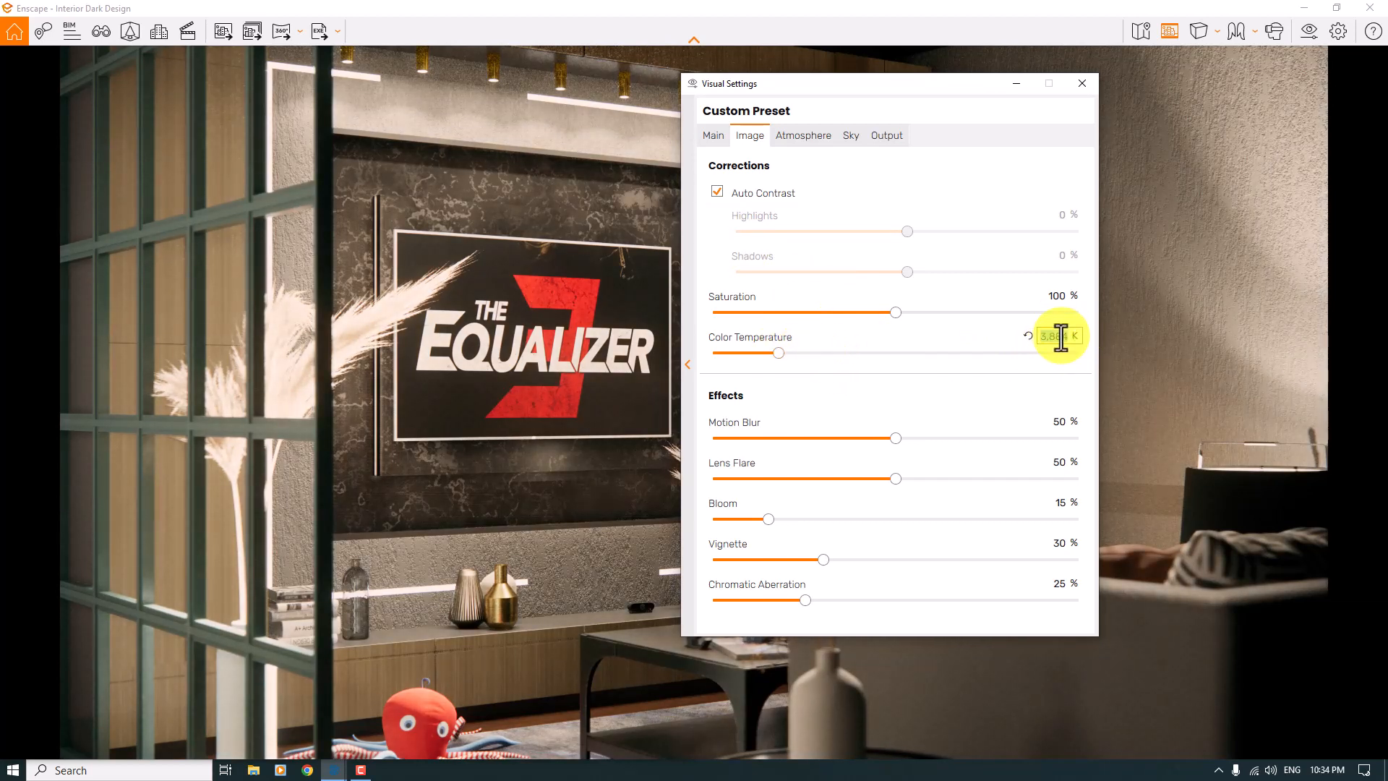
{"action": "key", "text": "BackSpace"}
{"action": "type", "text": "3,600"}
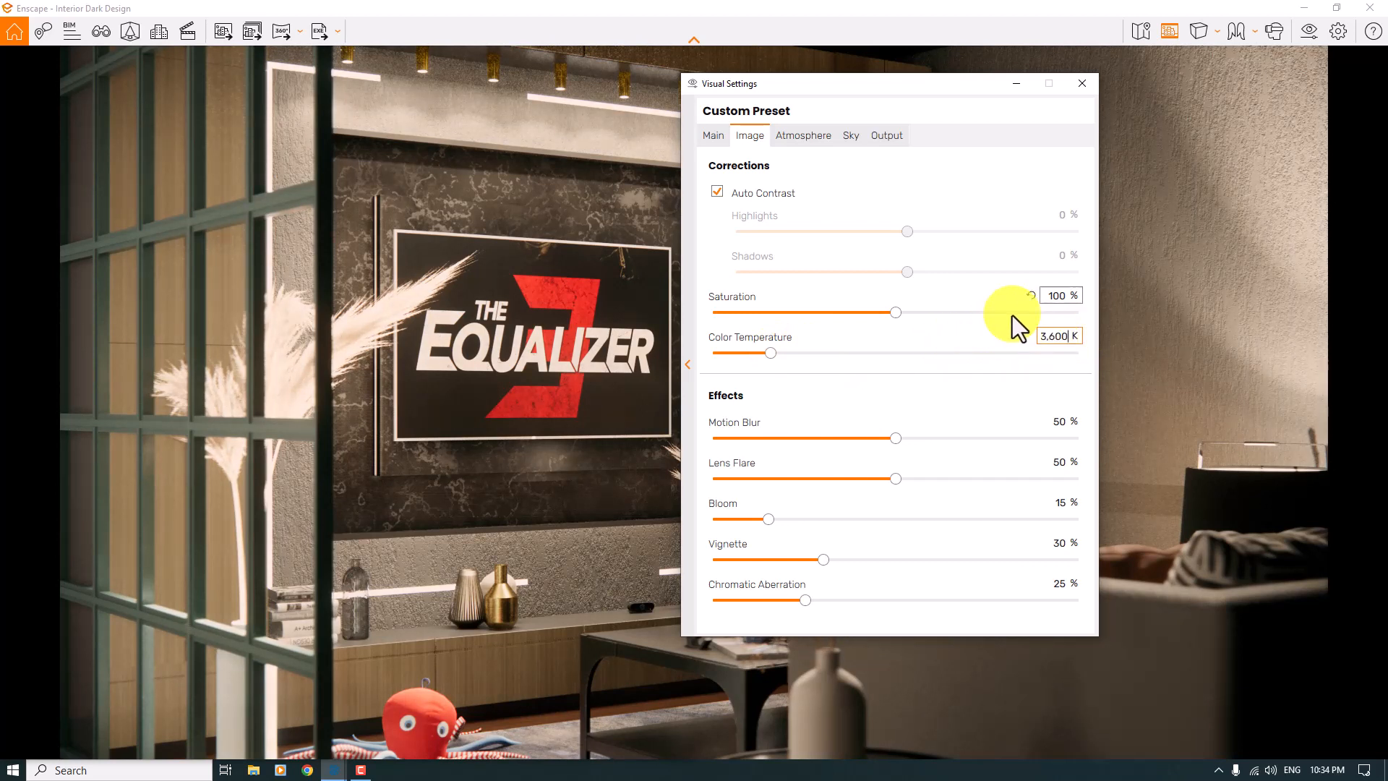
Set the image saturation to 104% and the motion blur to 0%, keeping the Visual Settings clear of the TV wall
{"action": "double_click", "coordinate": [1057, 297]}
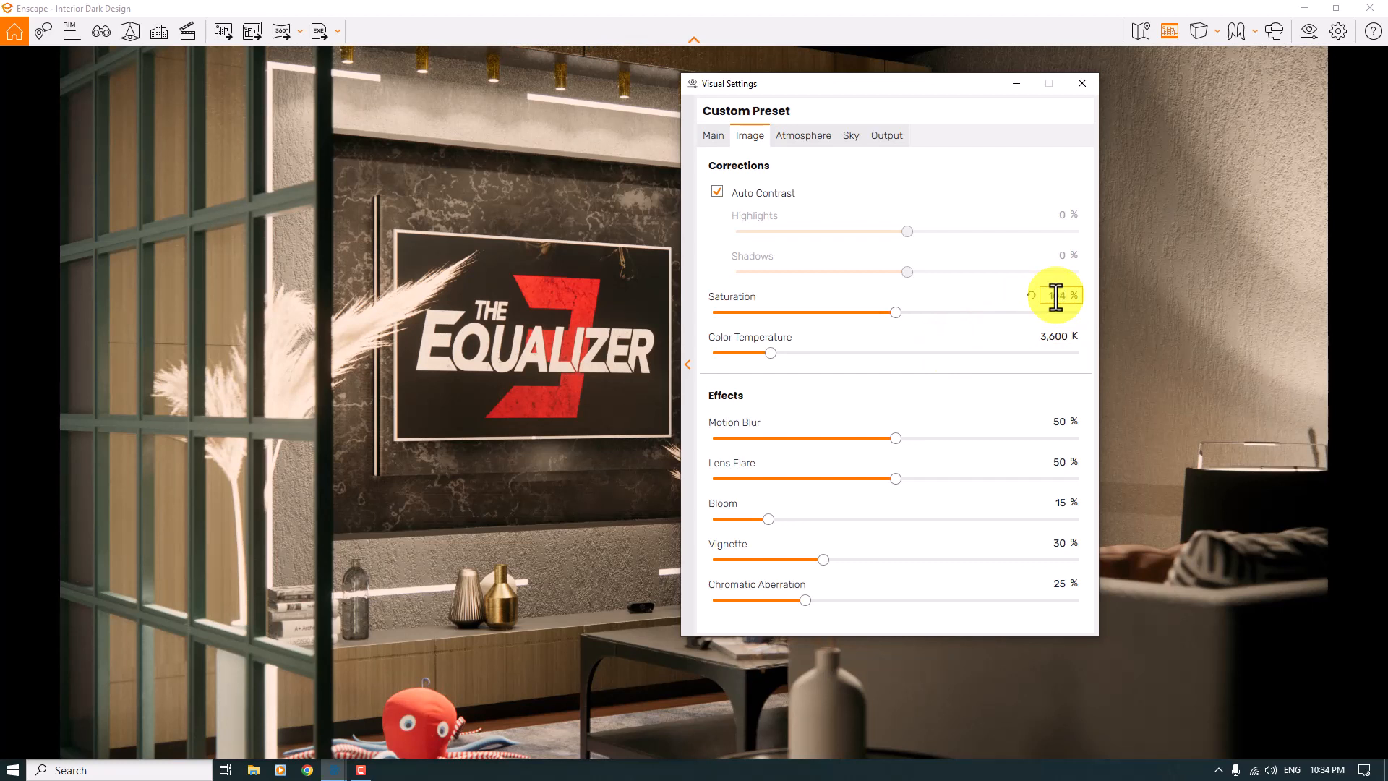
{"action": "key", "text": "Return"}
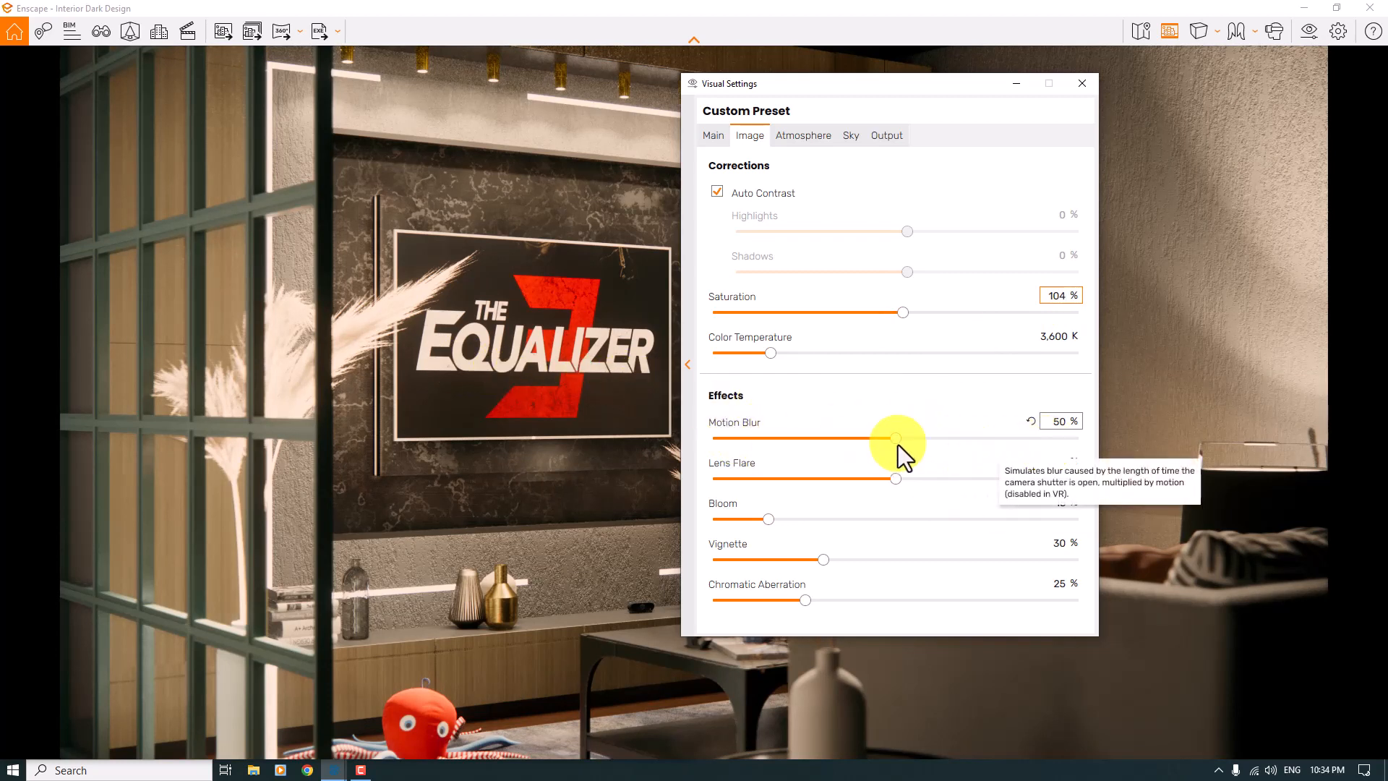
{"action": "left_click_drag", "start_coordinate": [897, 441], "coordinate": [609, 439]}
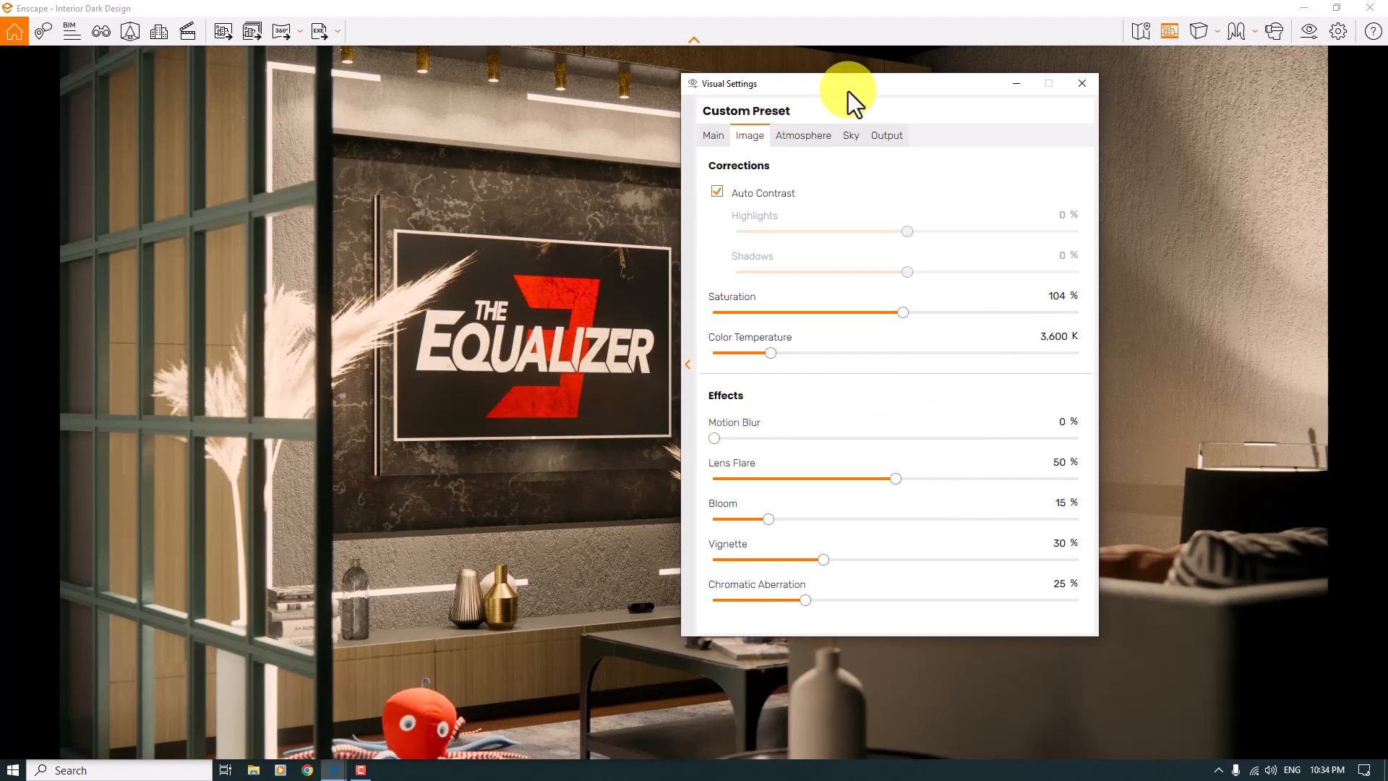
{"action": "left_click_drag", "start_coordinate": [848, 91], "coordinate": [1140, 64]}
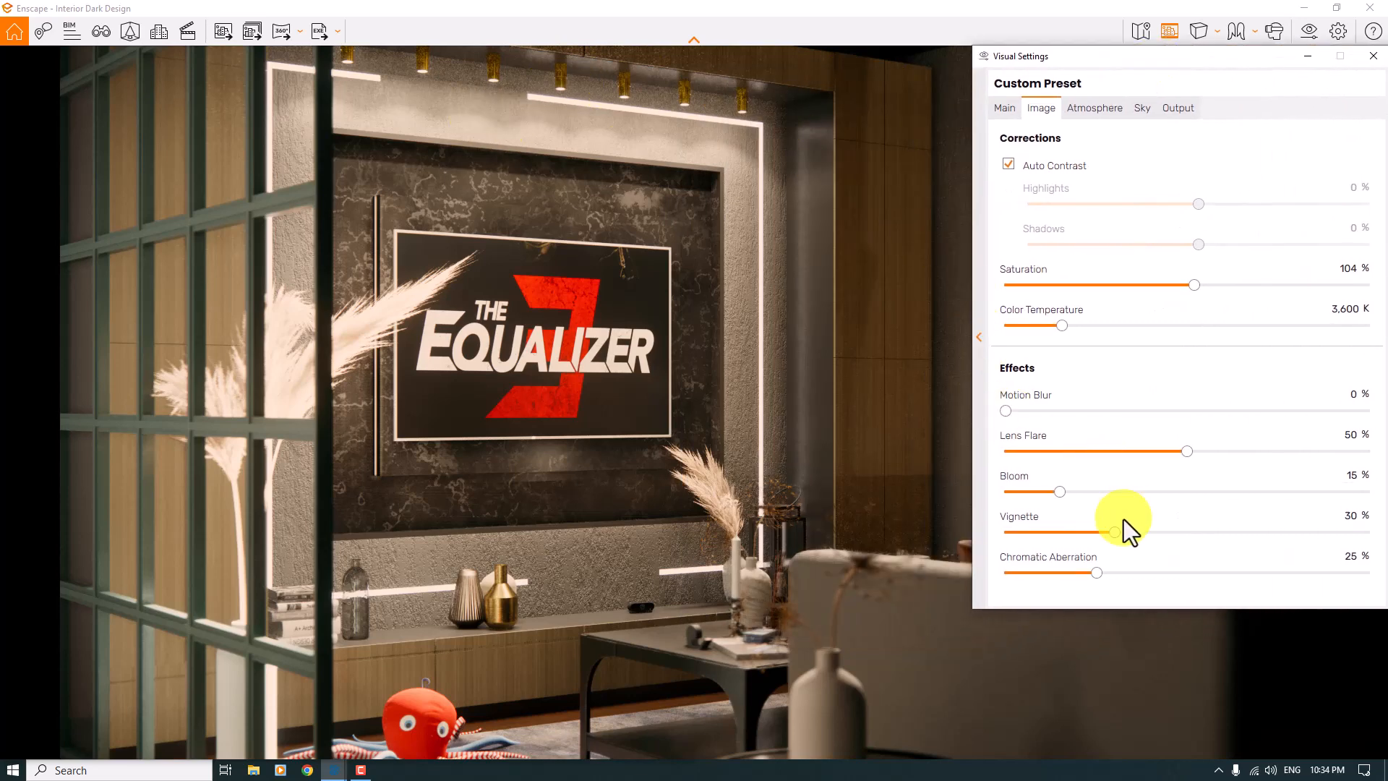
Try stronger bloom and lens flare on the render, settling on 77% lens flare and 9% bloom
{"action": "left_click_drag", "start_coordinate": [1060, 494], "coordinate": [1067, 493]}
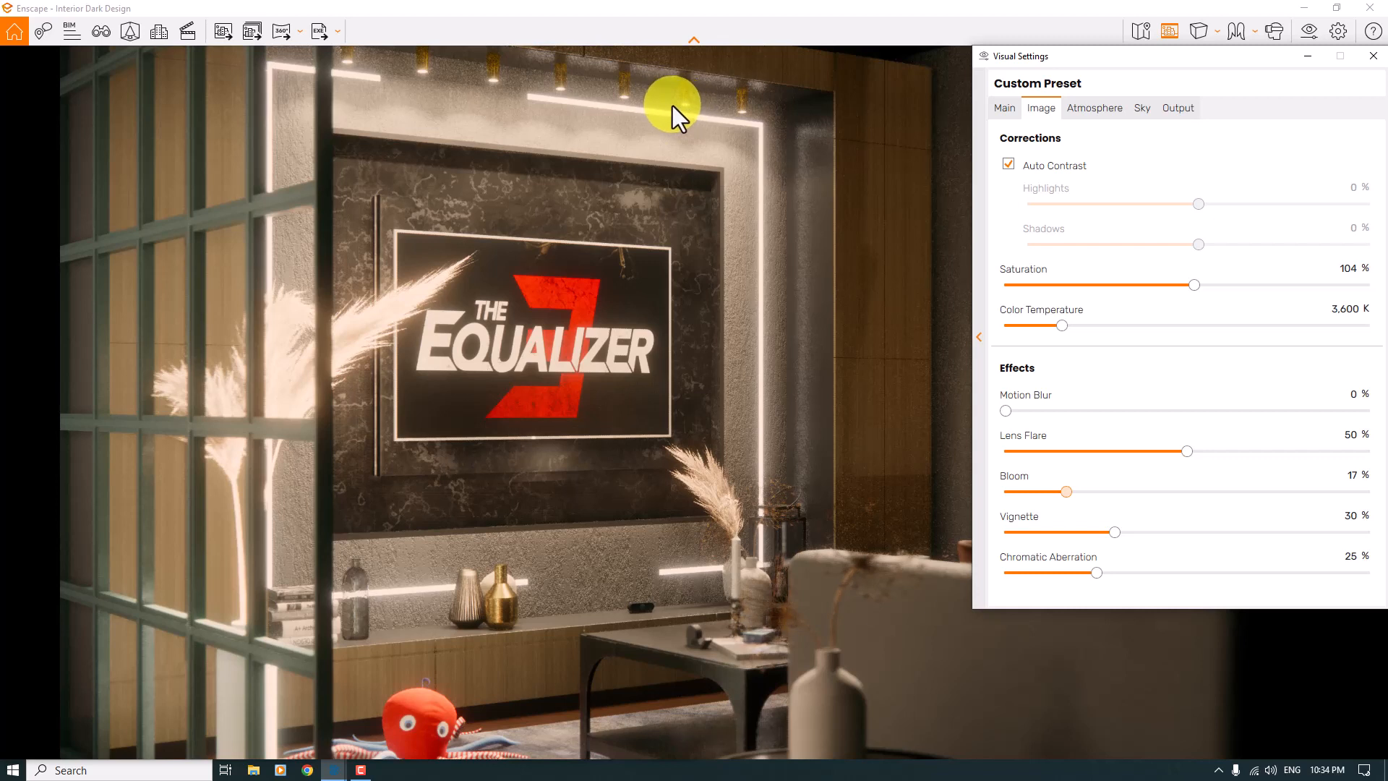
{"action": "key", "text": "ctrl+z"}
{"action": "left_click_drag", "start_coordinate": [1189, 452], "coordinate": [1222, 453]}
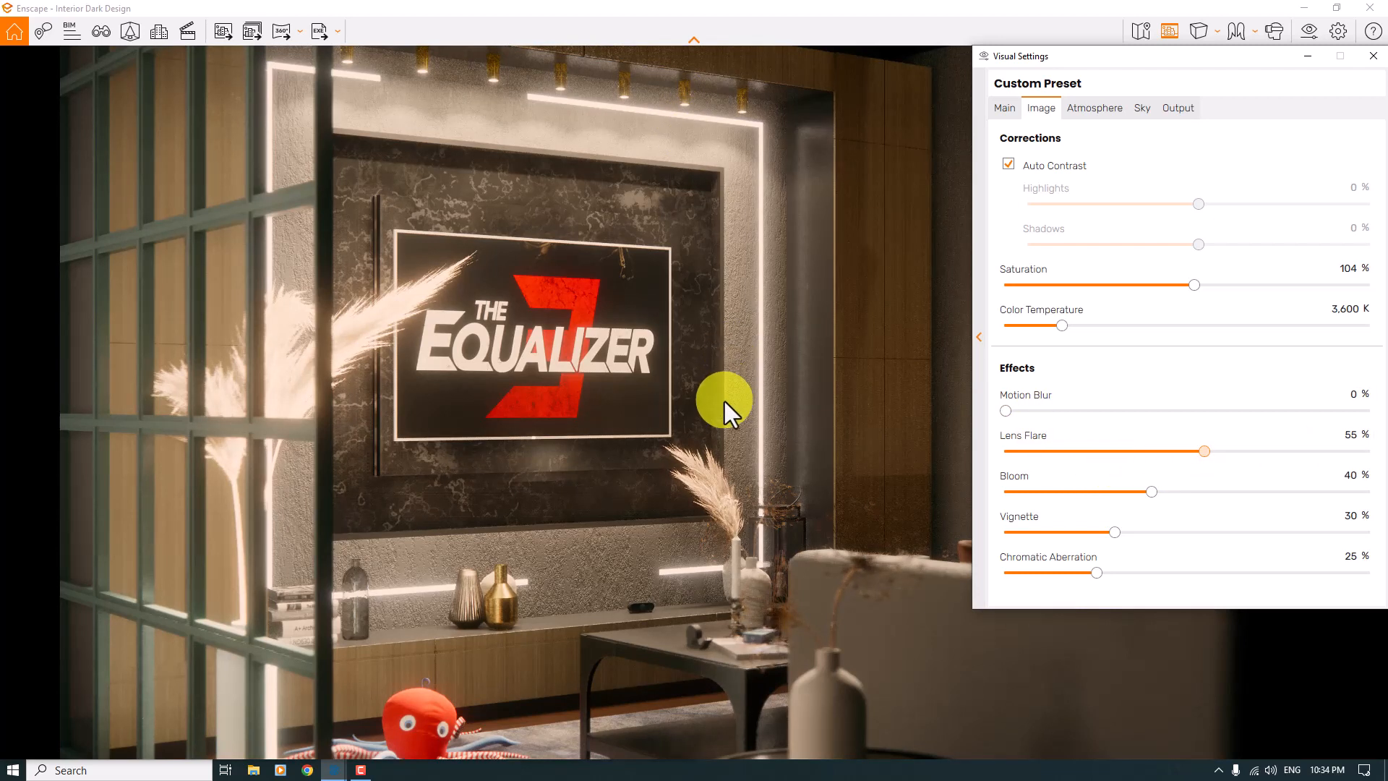
{"action": "key", "text": "ctrl+z"}
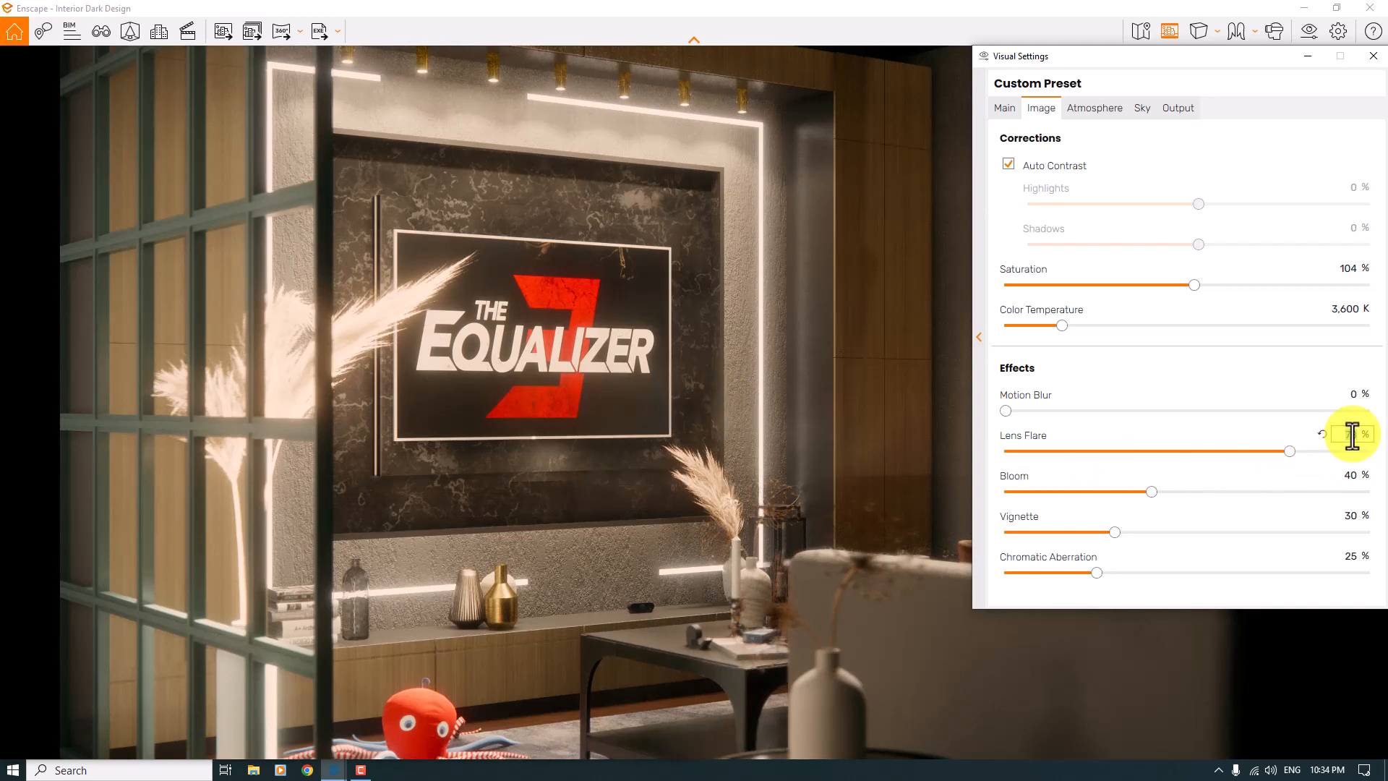
{"action": "type", "text": "77"}
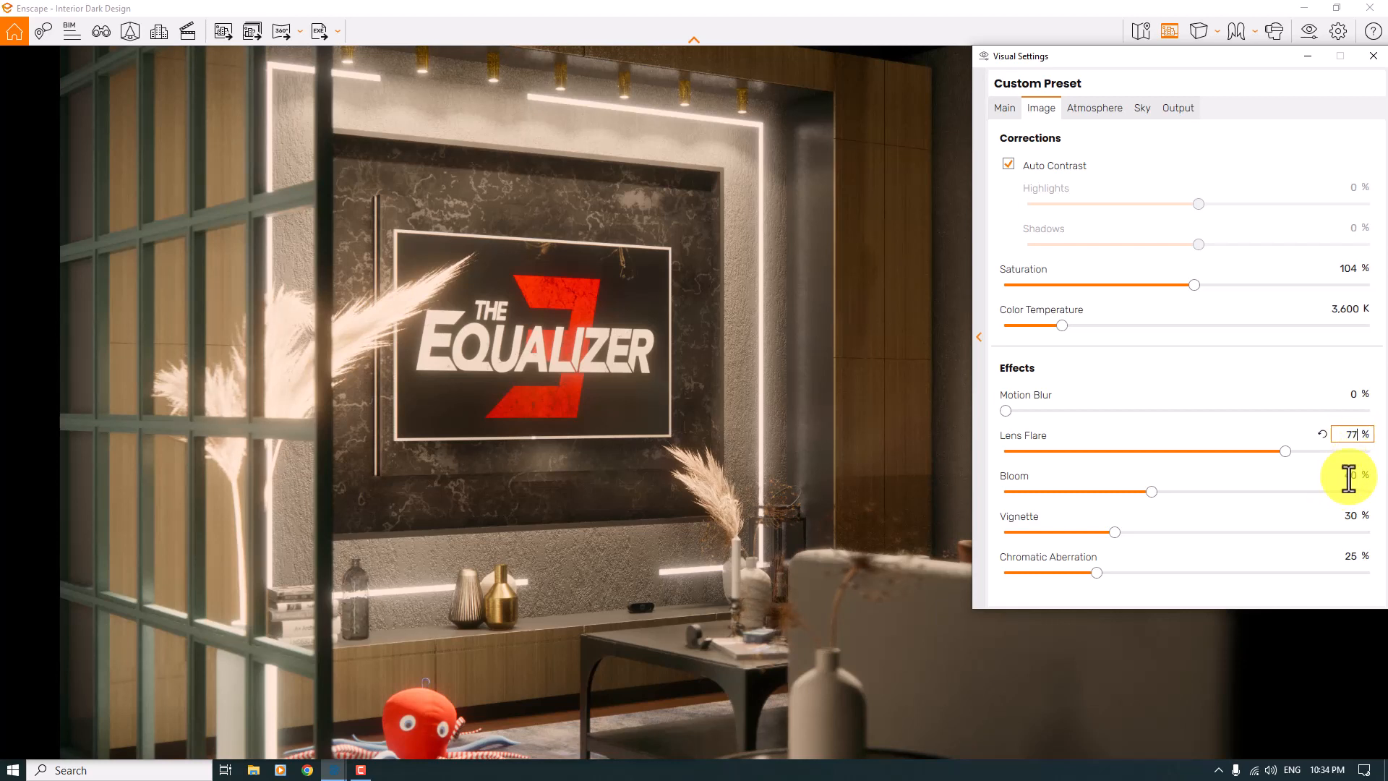
{"action": "left_click", "coordinate": [1350, 476]}
{"action": "type", "text": "9"}
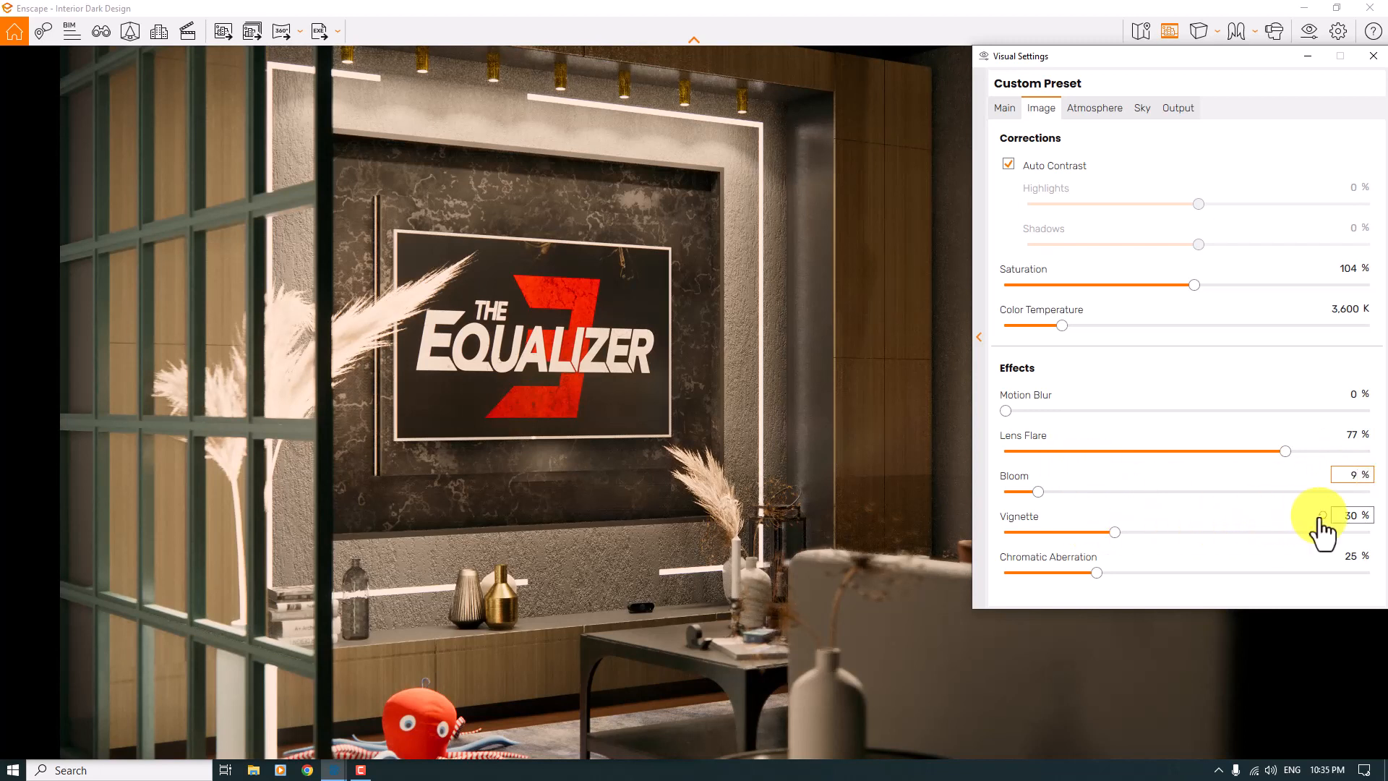
Set the vignette effect to 6% and the chromatic aberration to 0%
{"action": "left_click", "coordinate": [1350, 517]}
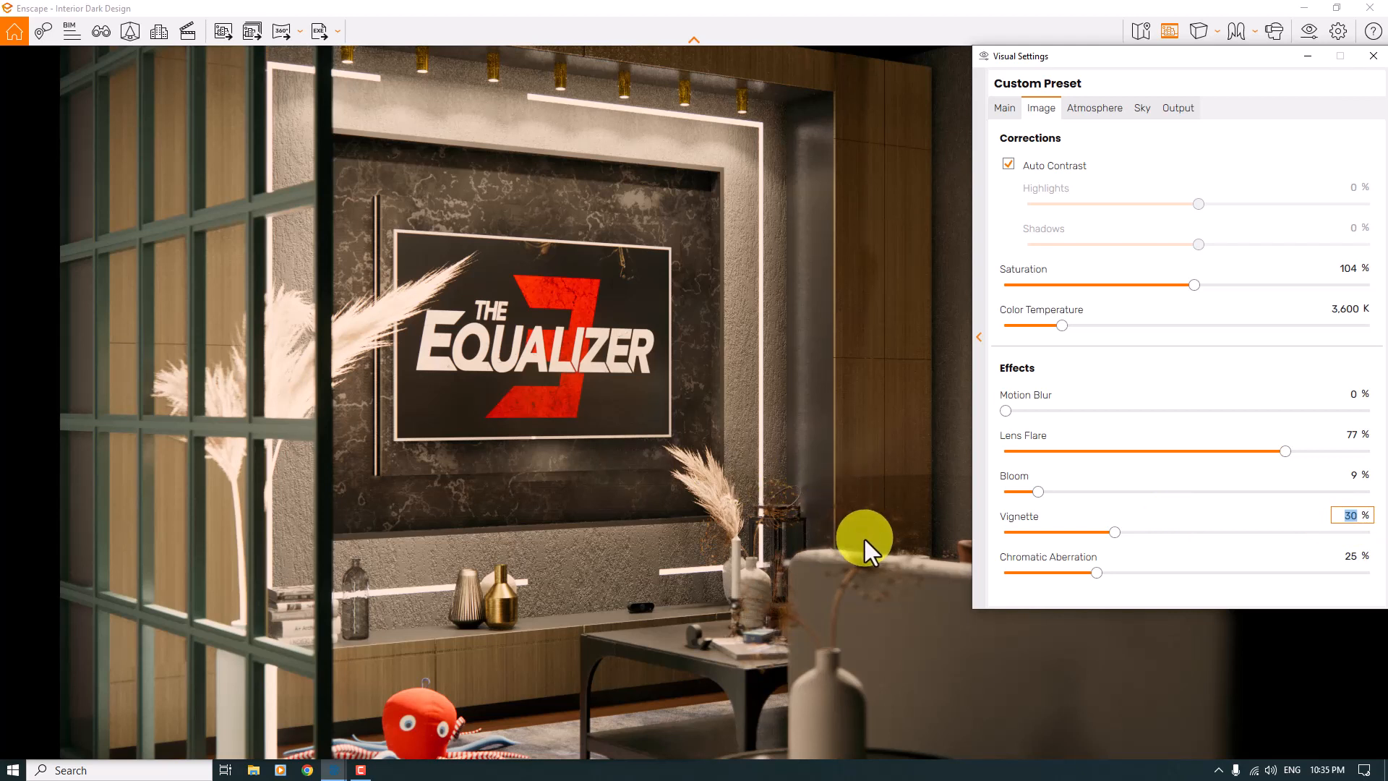
{"action": "type", "text": "6"}
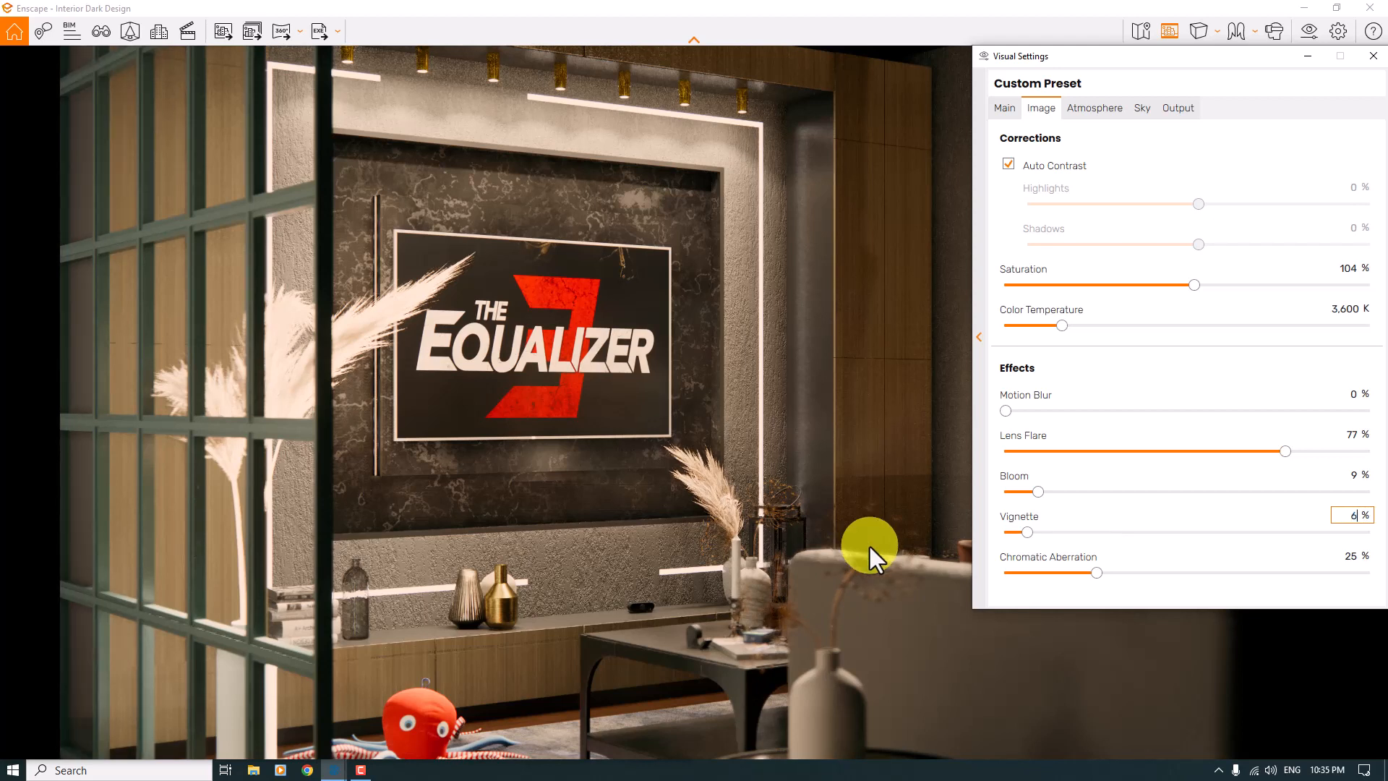
{"action": "left_click", "coordinate": [1349, 557]}
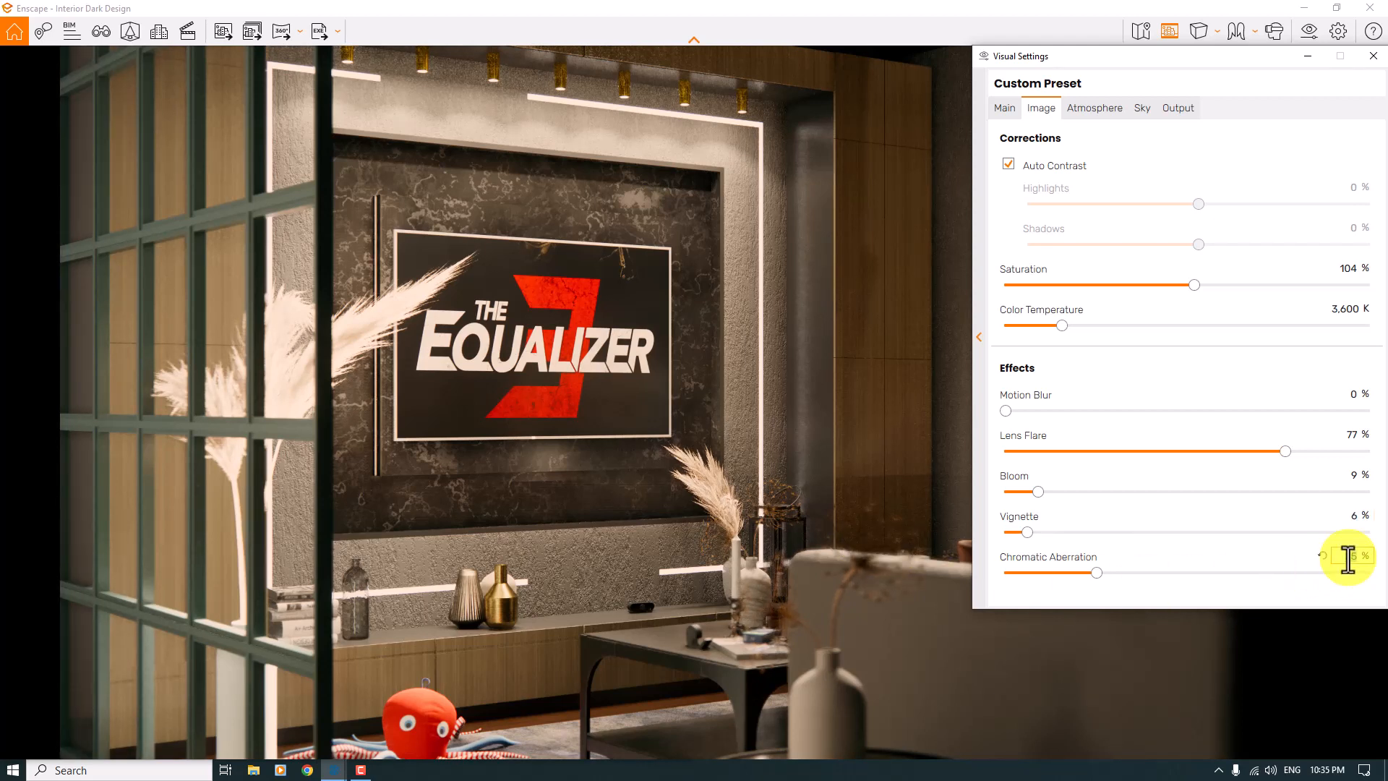
{"action": "type", "text": "0"}
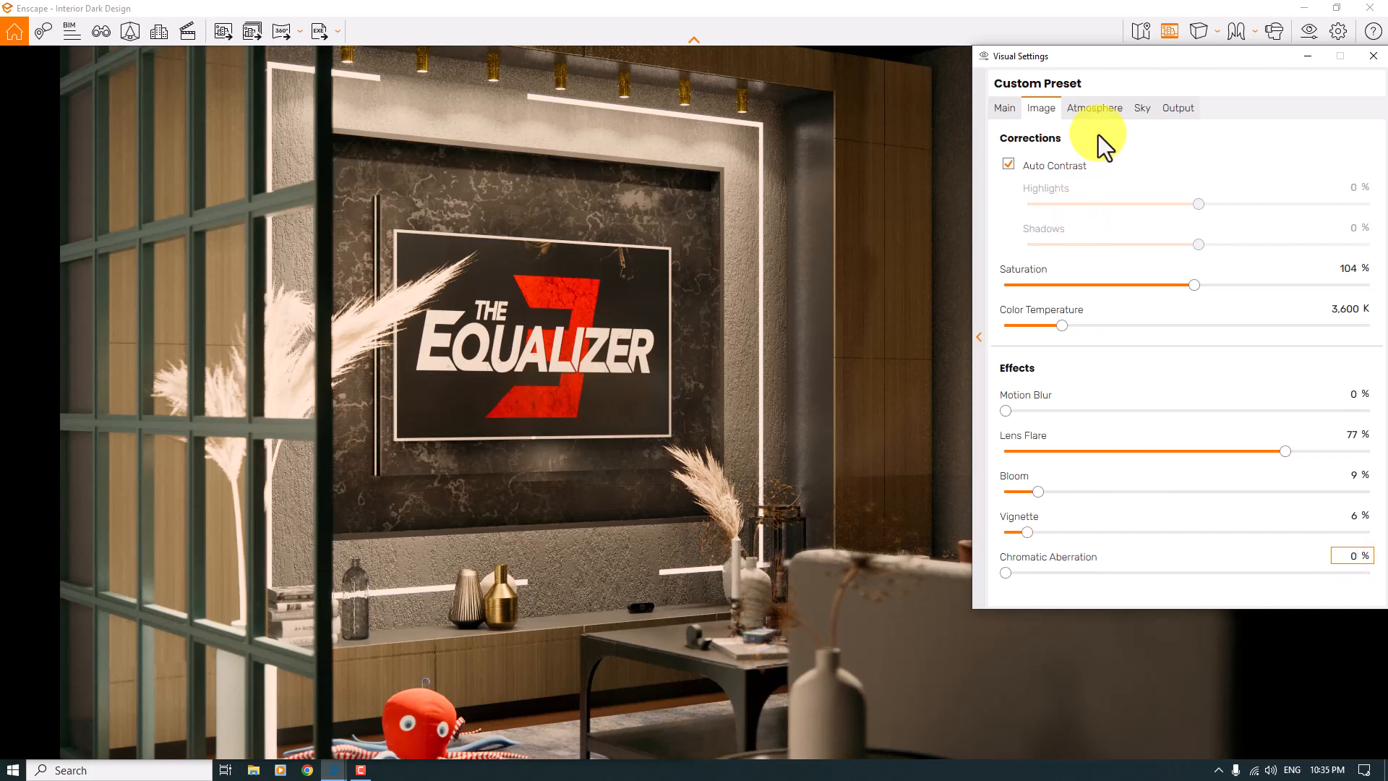
Set the atmosphere's fog intensity to 0% and the sun brightness to 0%
{"action": "left_click", "coordinate": [1101, 107]}
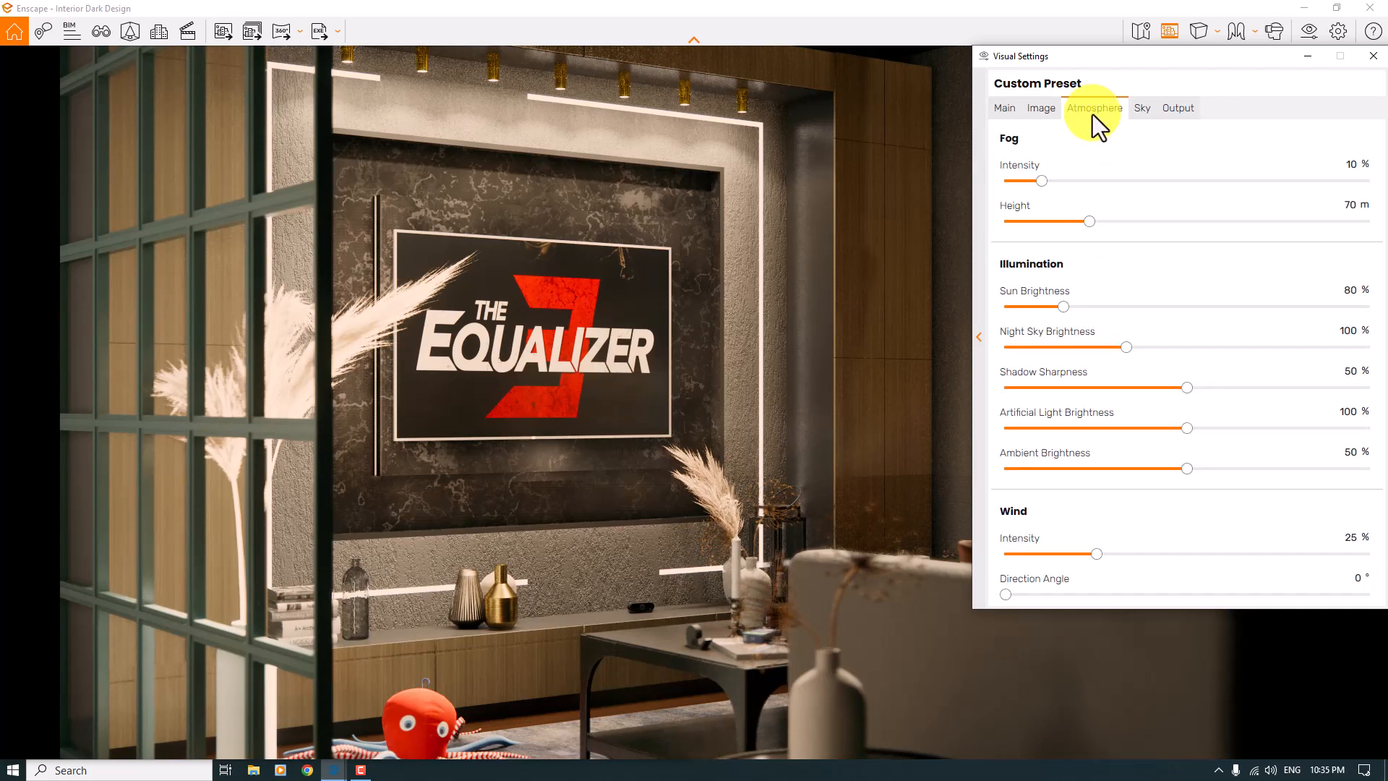
{"action": "left_click_drag", "start_coordinate": [1041, 181], "coordinate": [1027, 180]}
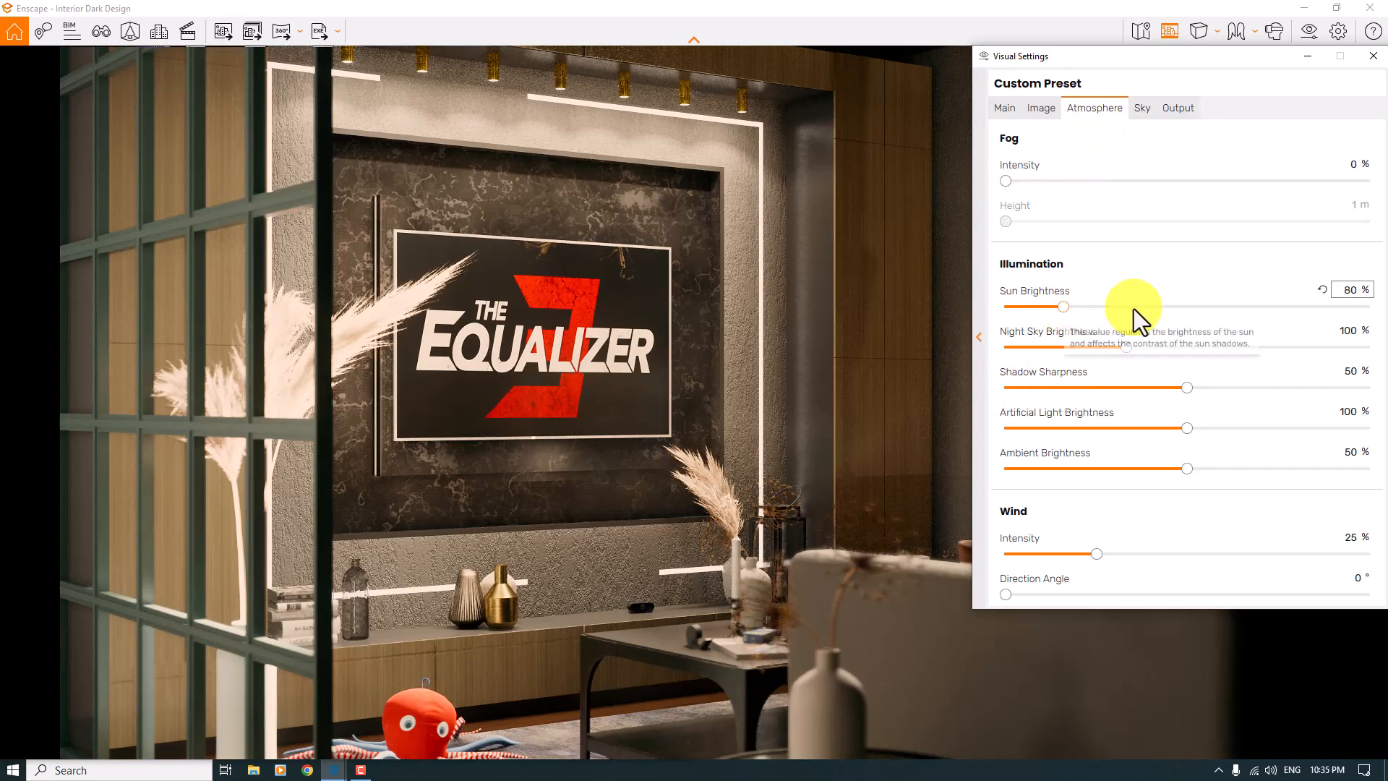
{"action": "left_click", "coordinate": [1353, 290]}
{"action": "type", "text": "0"}
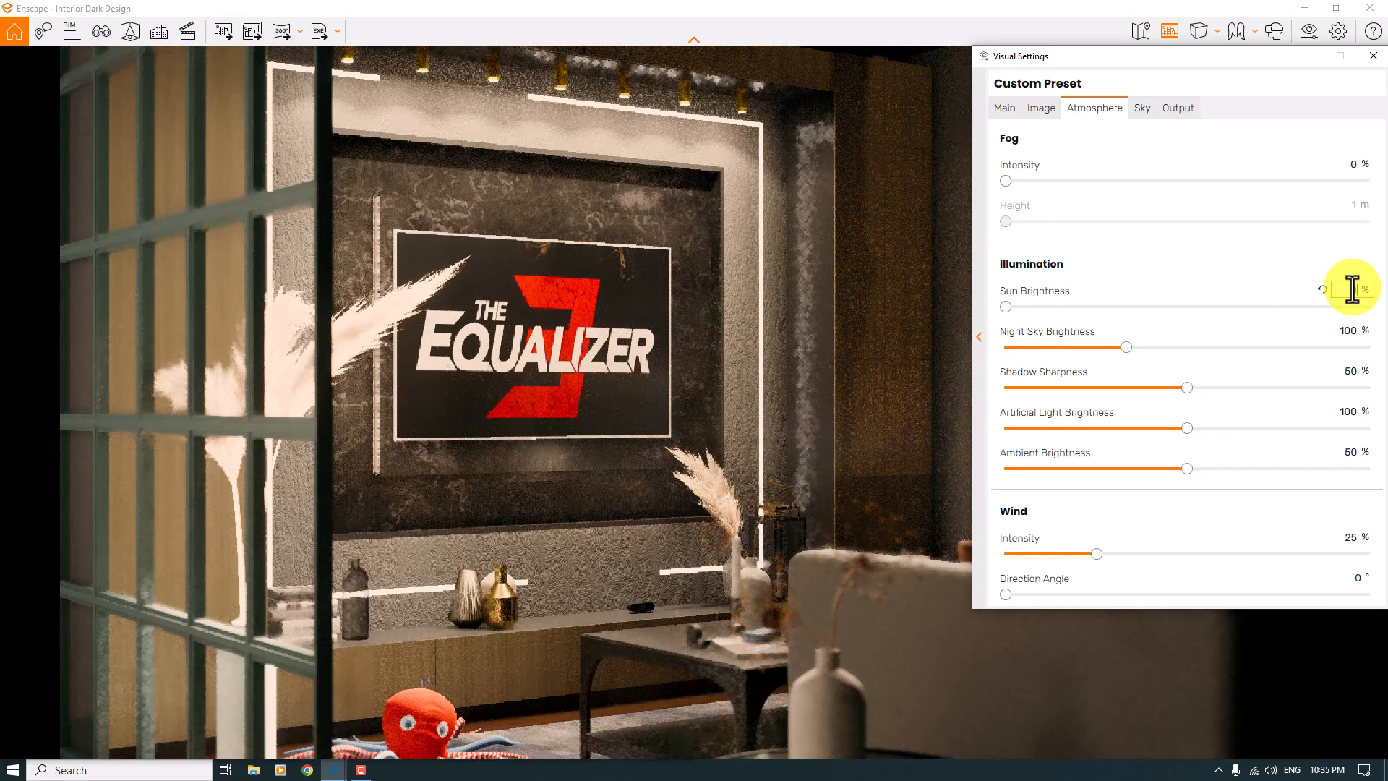
Set the night sky brightness and the shadow sharpness to 0%
{"action": "left_click", "coordinate": [1350, 329]}
{"action": "type", "text": "0"}
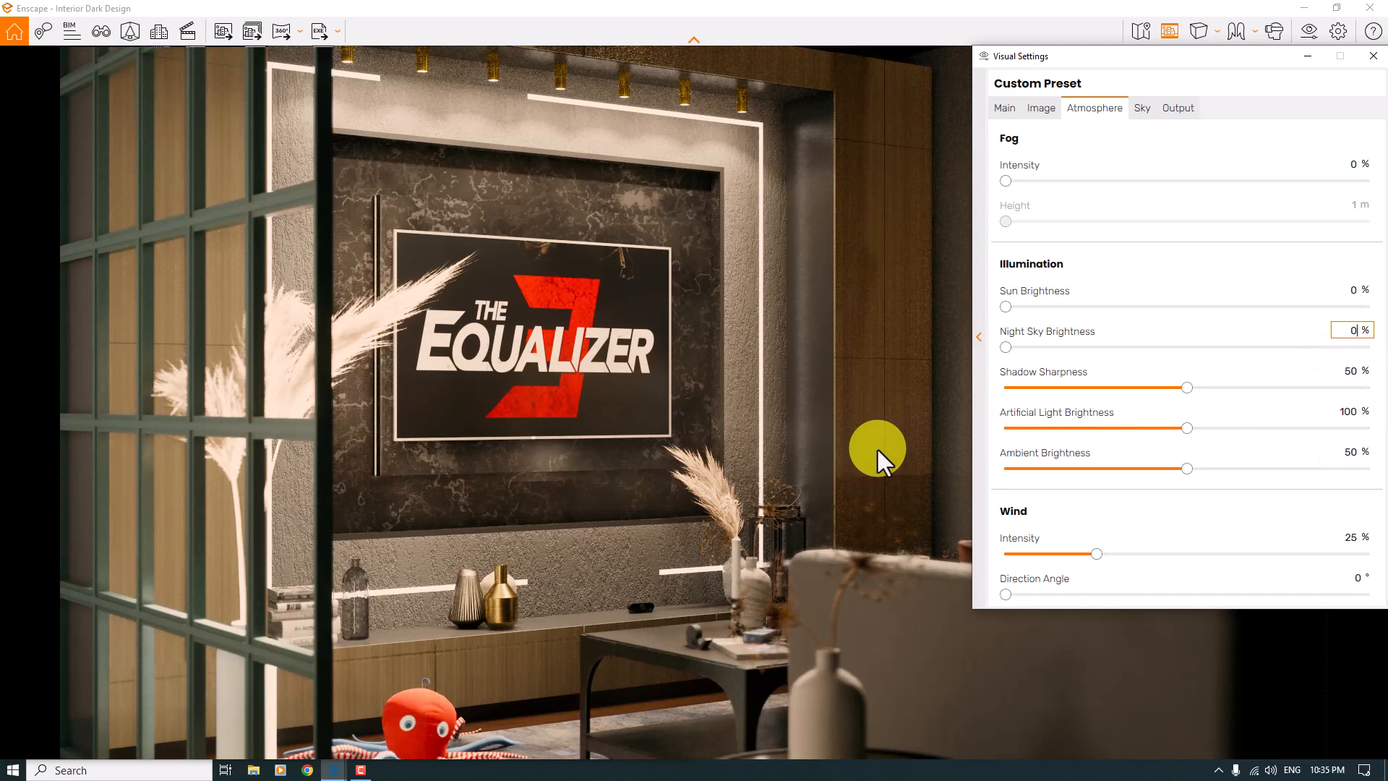
{"action": "left_click", "coordinate": [1343, 376]}
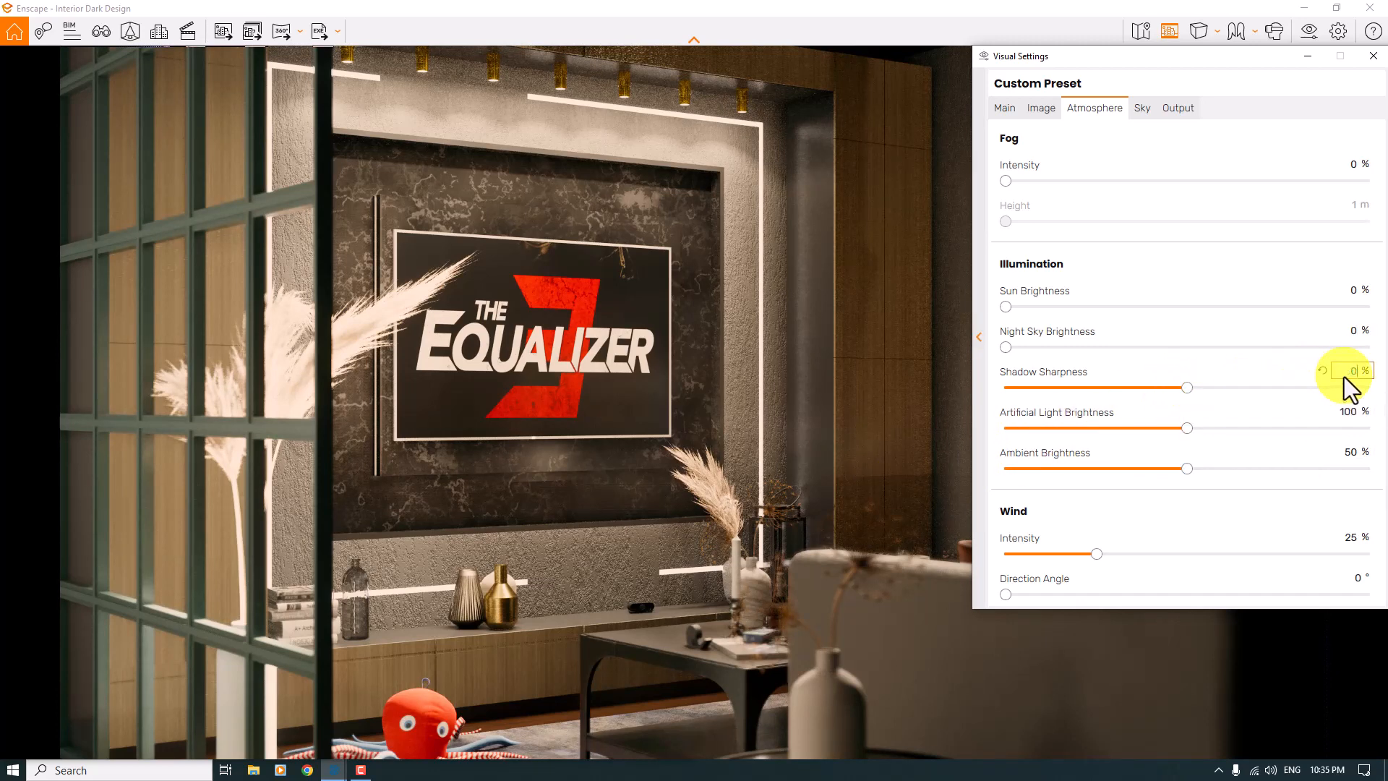
{"action": "type", "text": "0"}
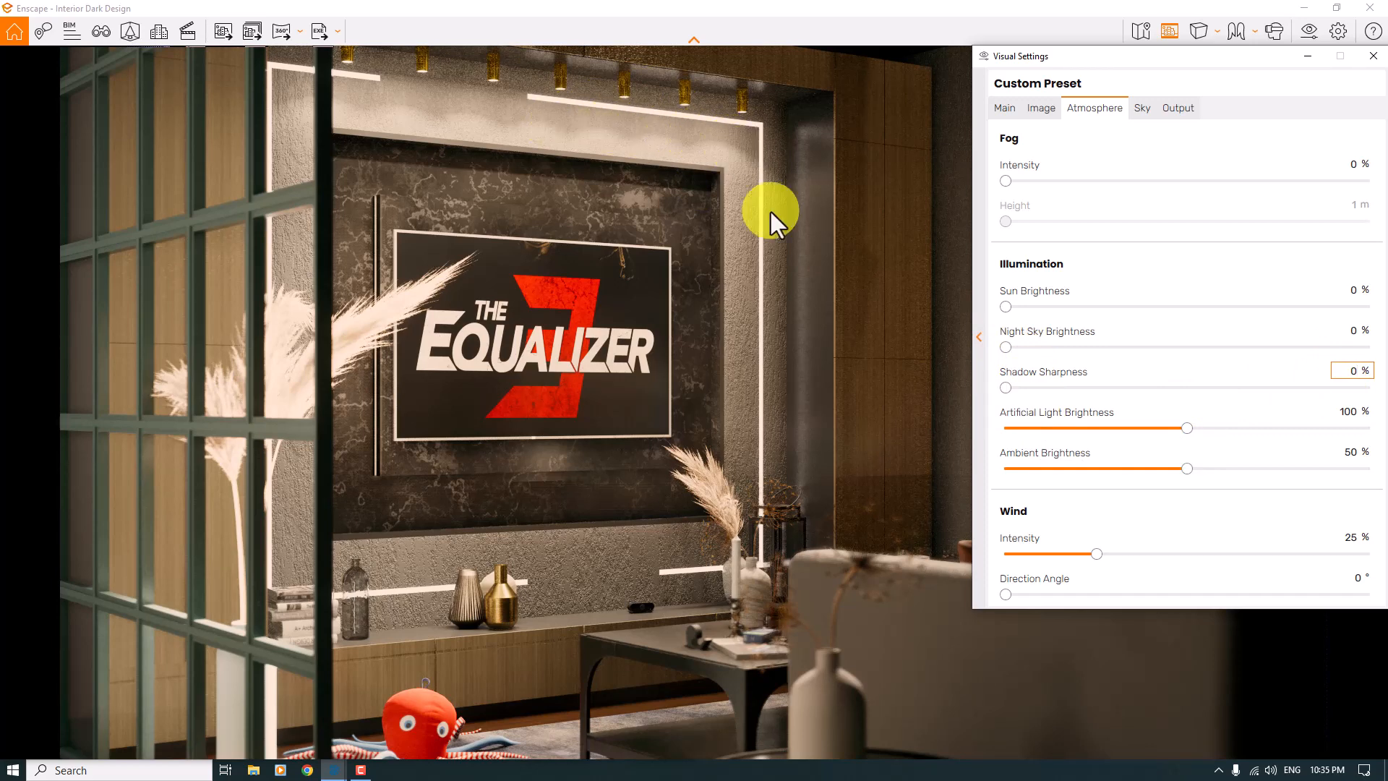
Tune the artificial light brightness against the render to 106% and set the wind intensity to 0%
{"action": "left_click_drag", "start_coordinate": [1190, 427], "coordinate": [1221, 428]}
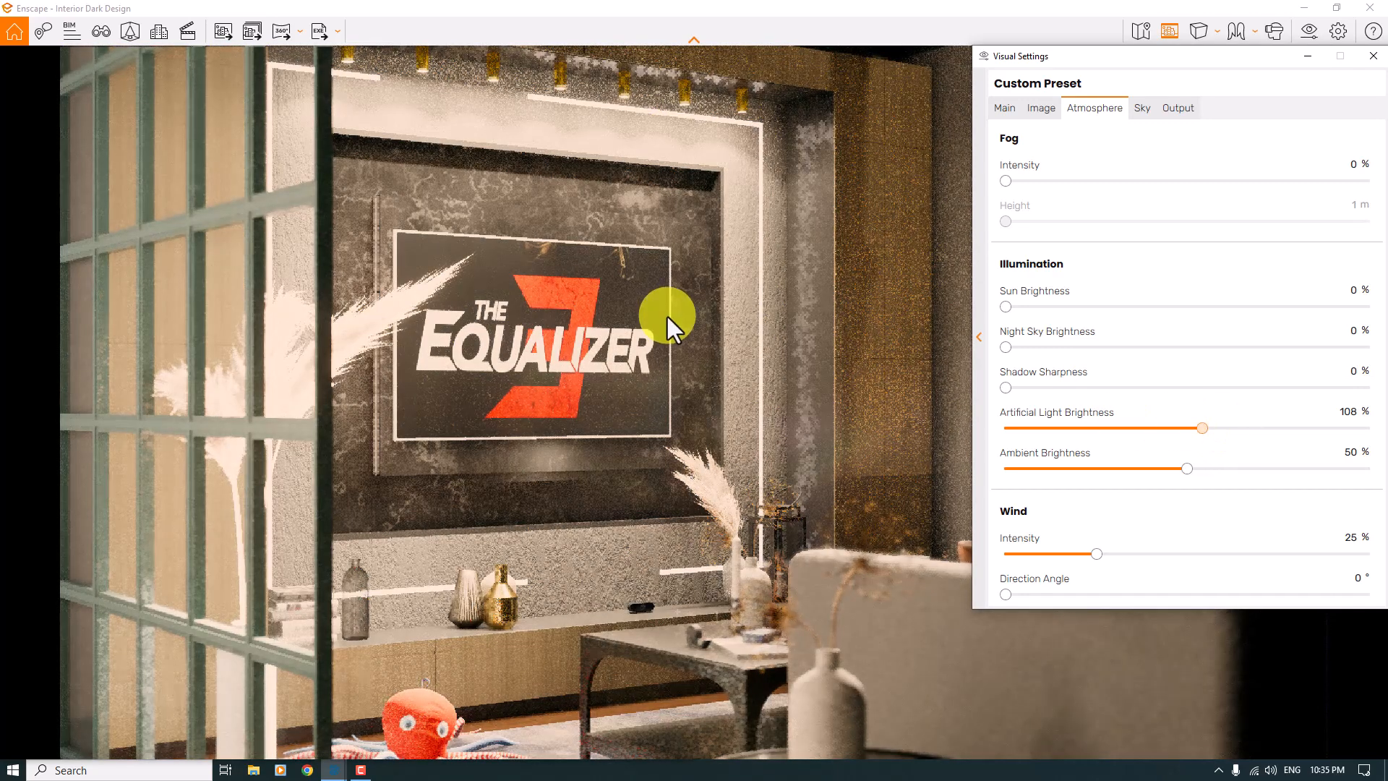
{"action": "left_click_drag", "start_coordinate": [1204, 428], "coordinate": [1231, 428]}
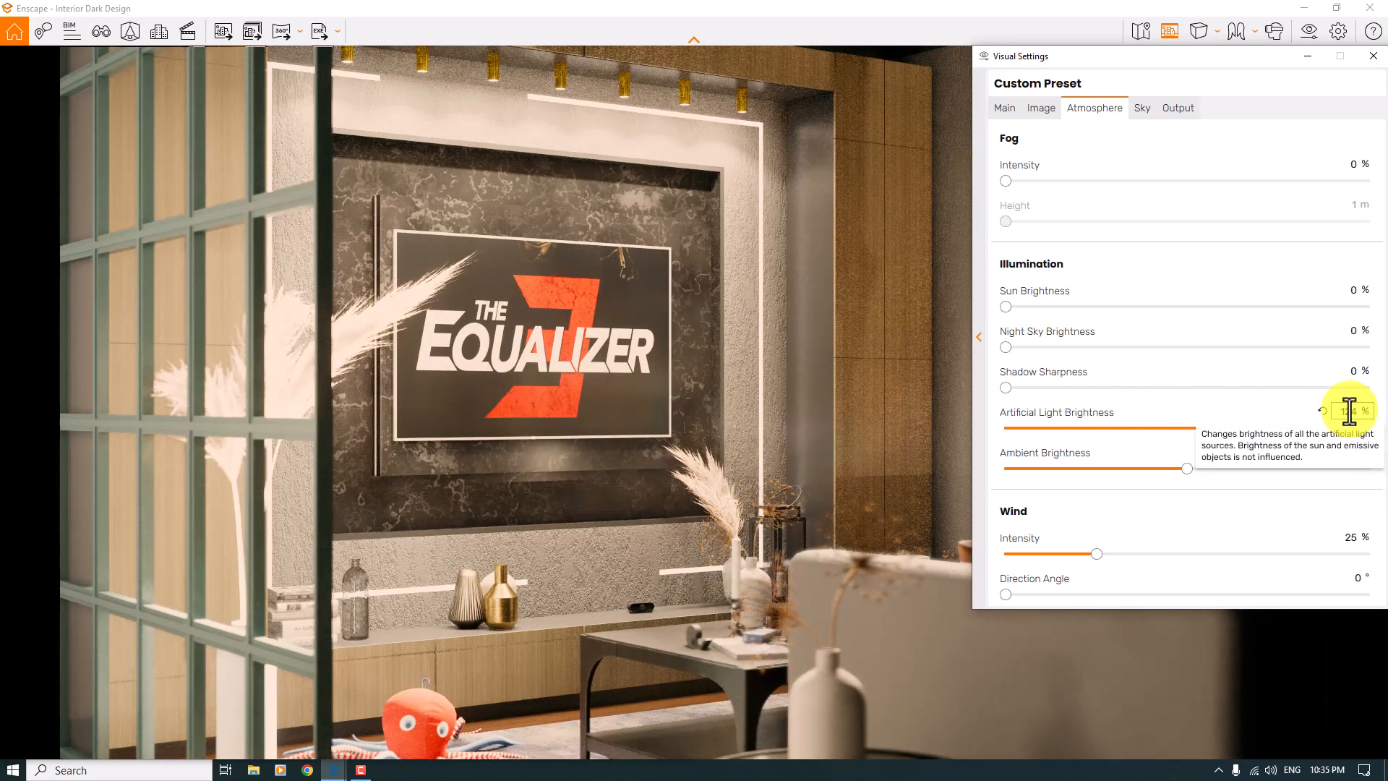
{"action": "type", "text": "1"}
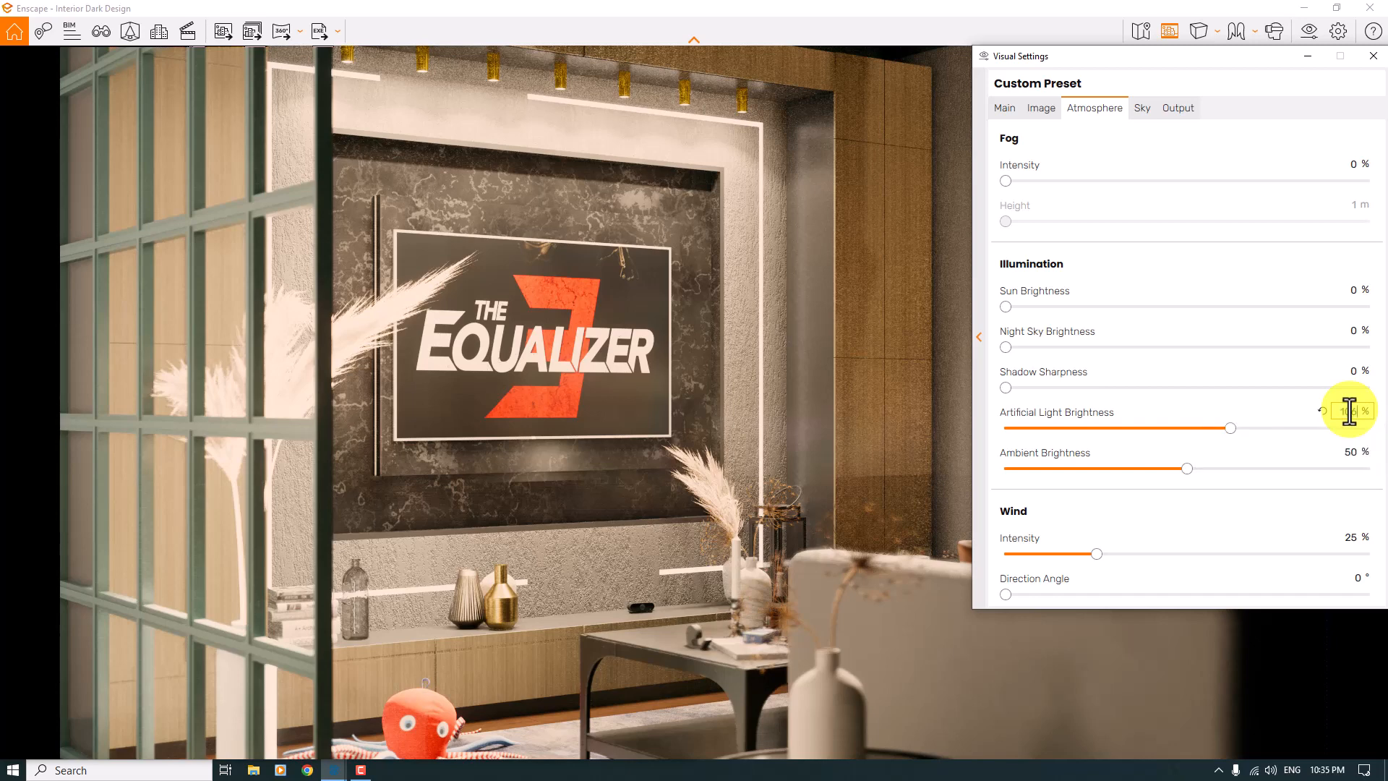
{"action": "type", "text": "06"}
{"action": "key", "text": "Return"}
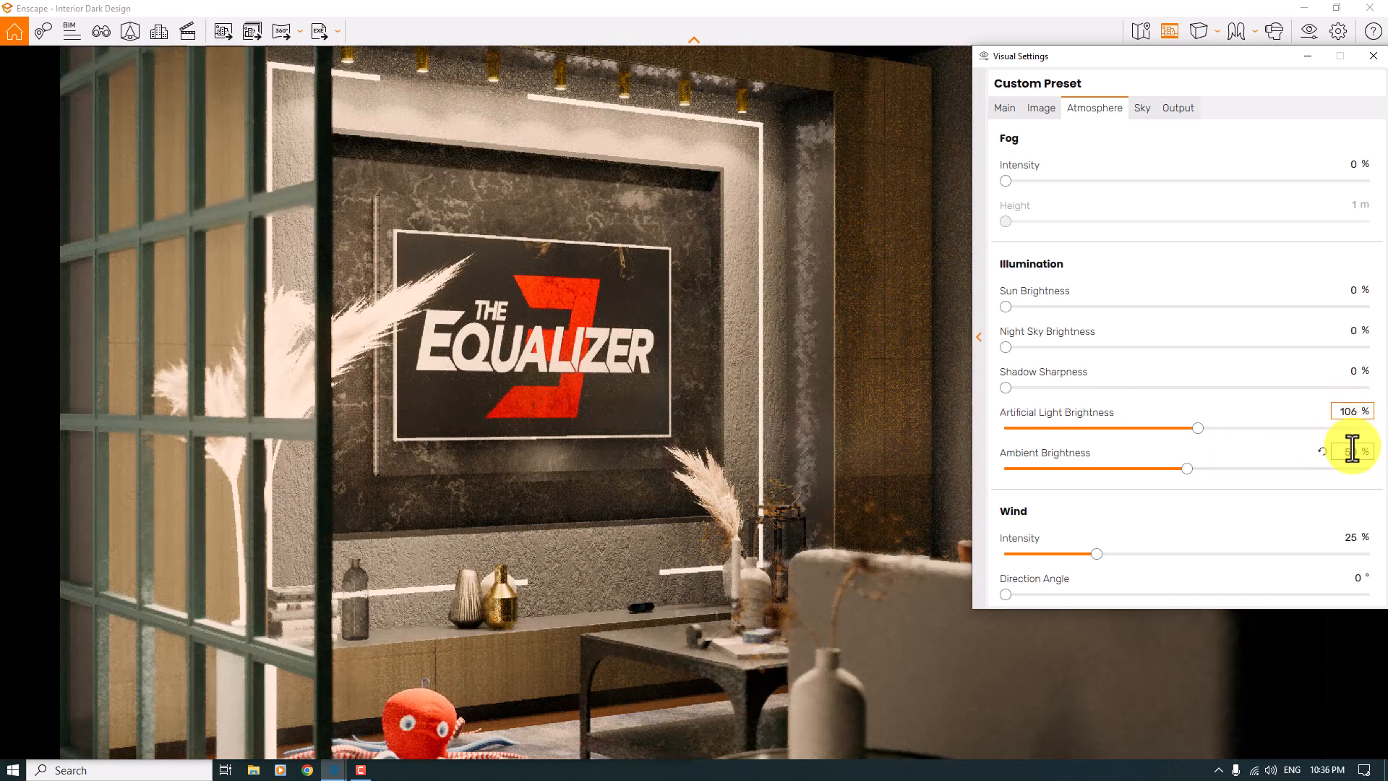
{"action": "double_click", "coordinate": [1350, 536]}
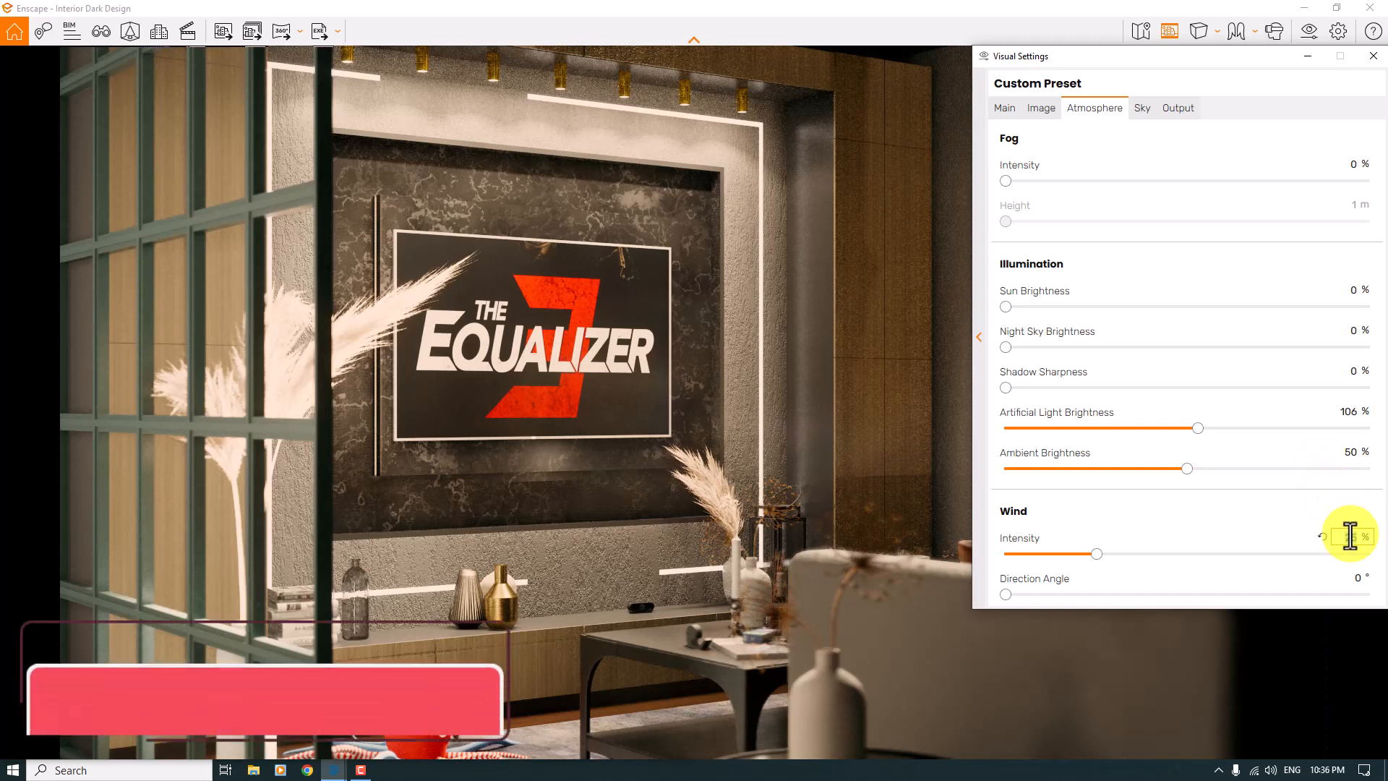
{"action": "type", "text": "0"}
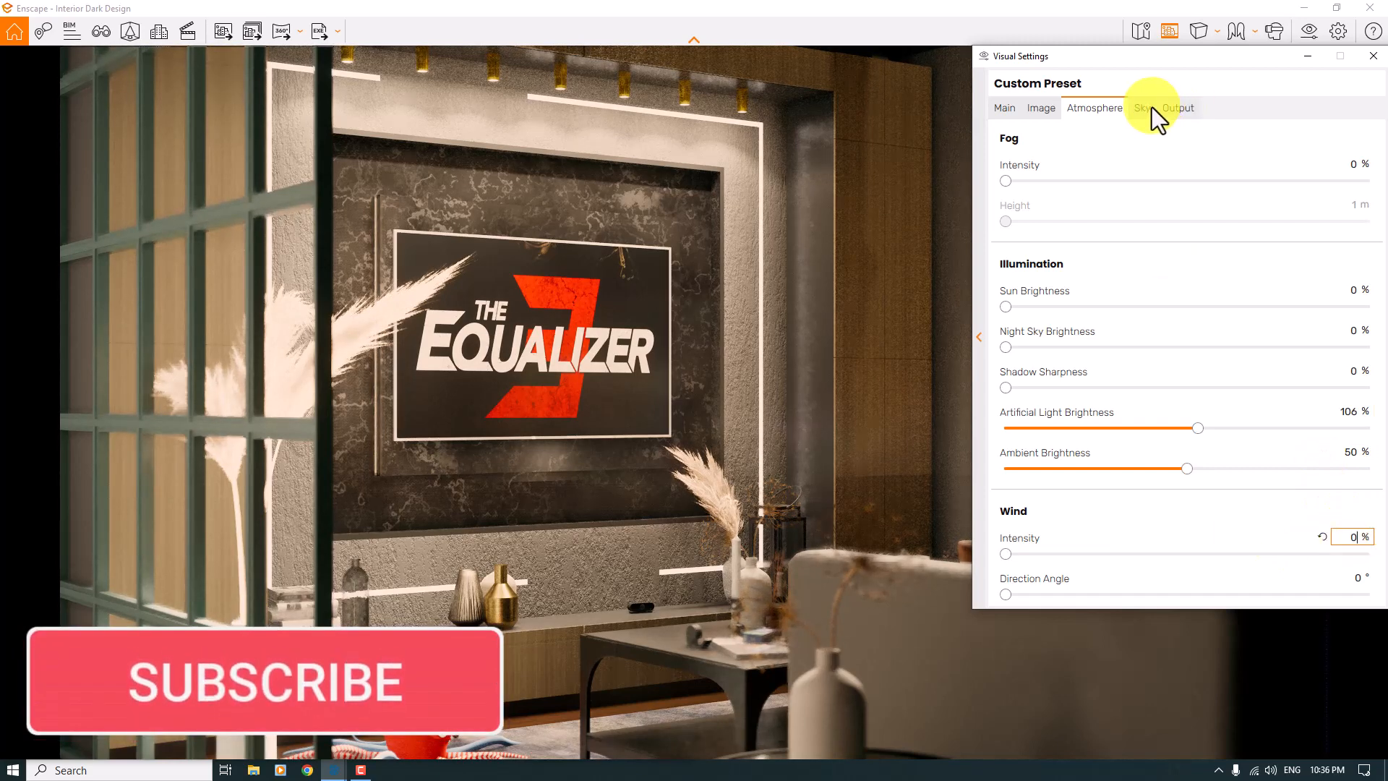
Turn on the white background for the sky and set the horizon source to Skybox
{"action": "left_click", "coordinate": [1152, 108]}
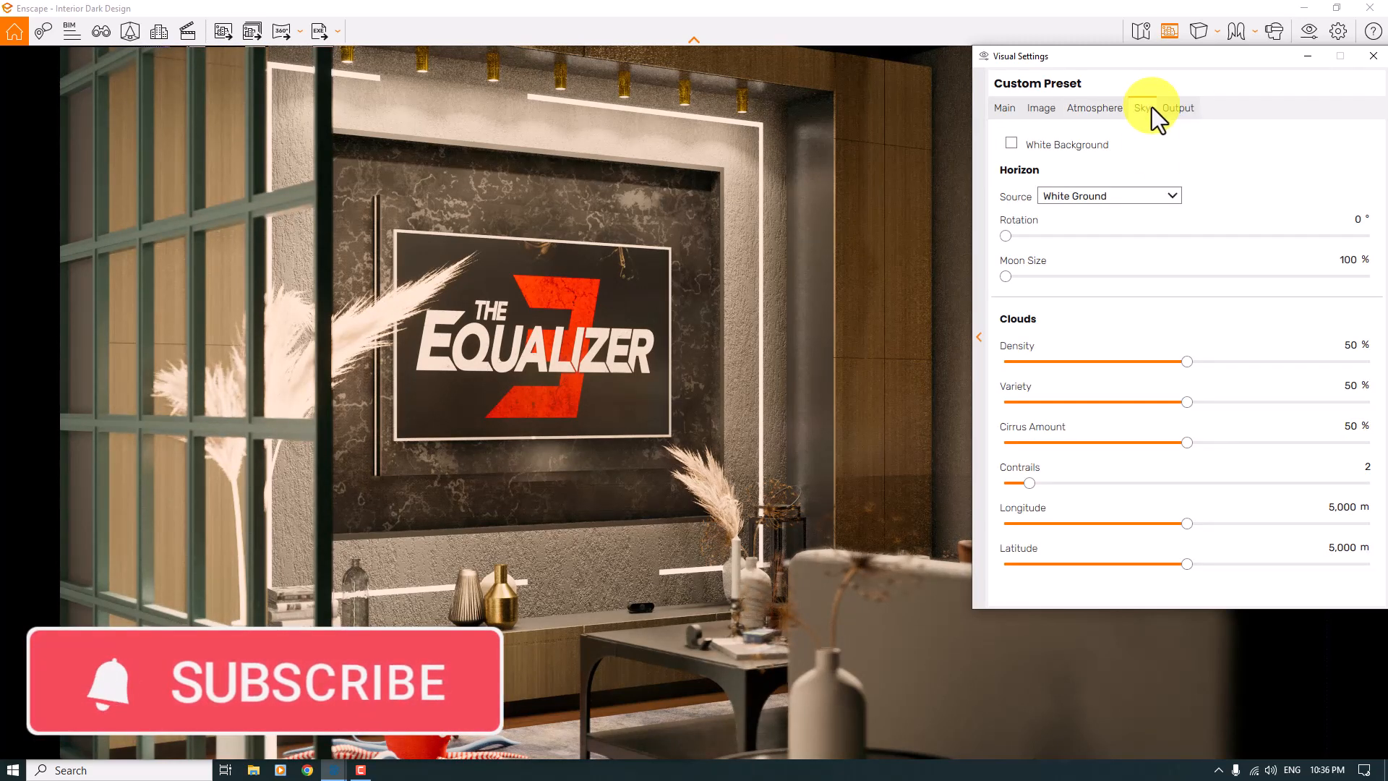
{"action": "left_click", "coordinate": [1115, 197]}
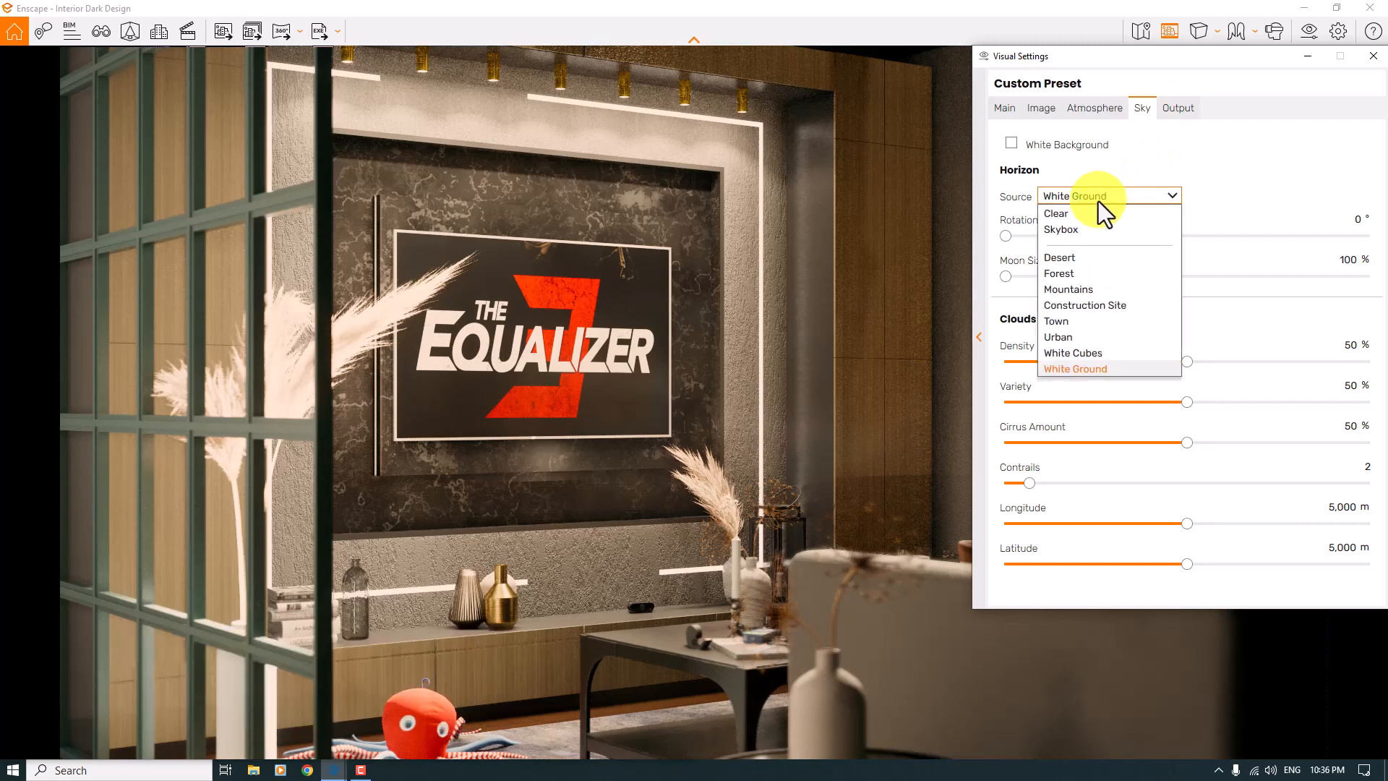
{"action": "left_click", "coordinate": [1069, 213]}
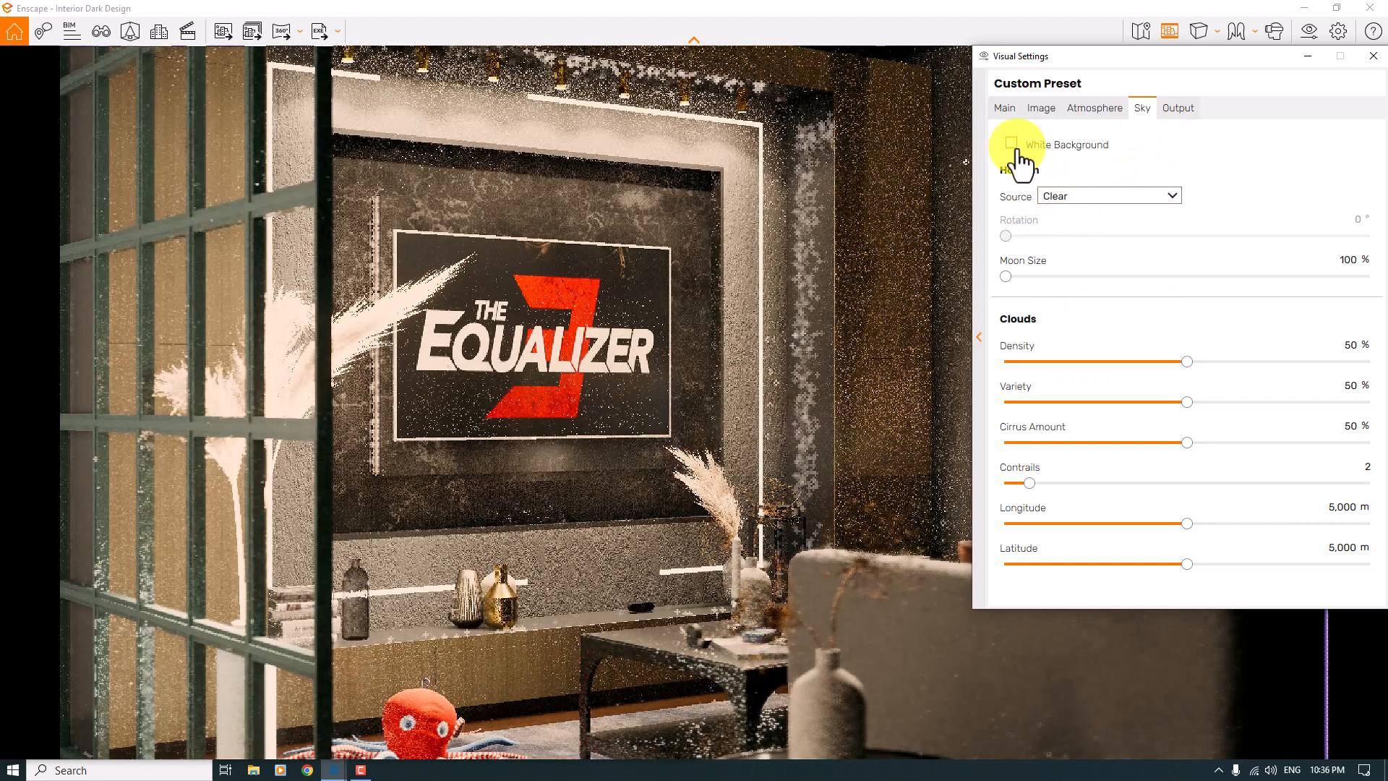
{"action": "left_click", "coordinate": [1012, 144]}
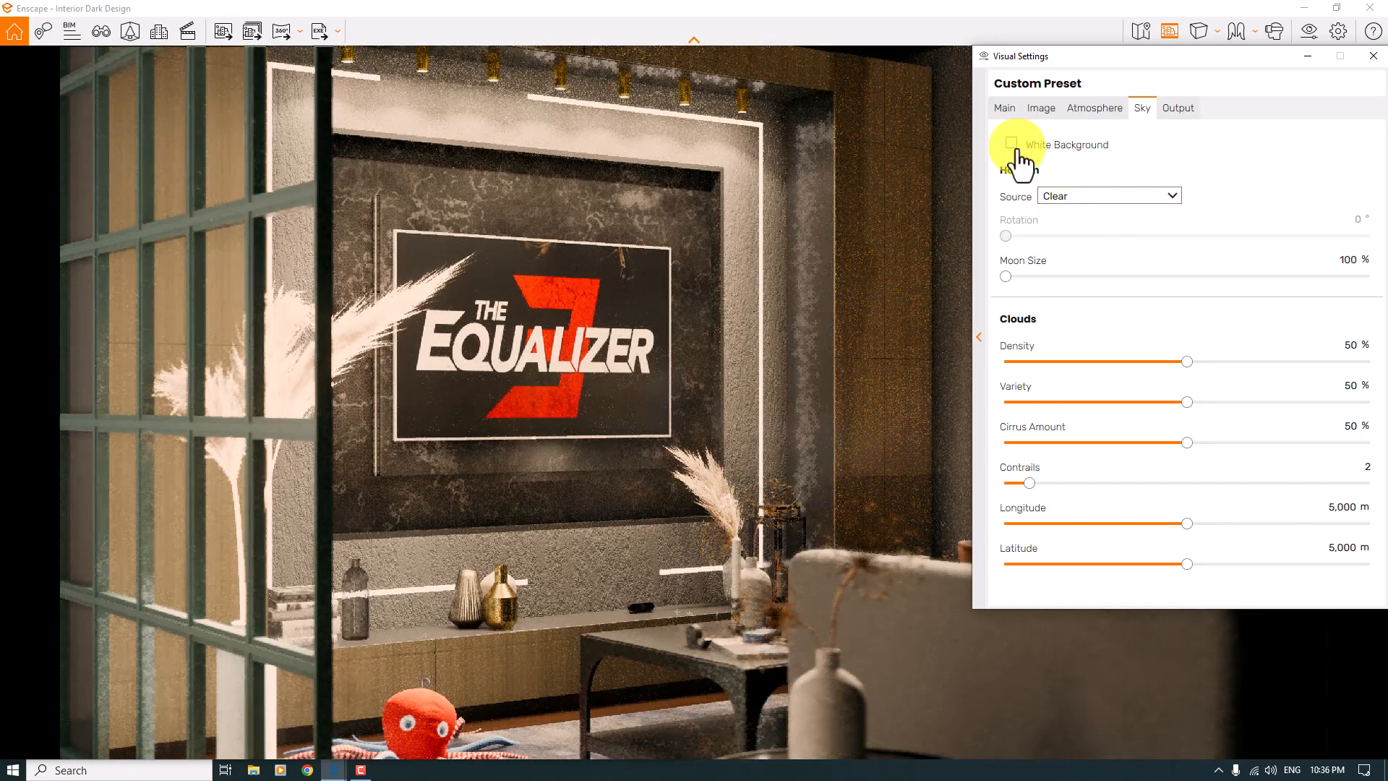
{"action": "left_click", "coordinate": [1108, 199]}
{"action": "left_click", "coordinate": [1091, 227]}
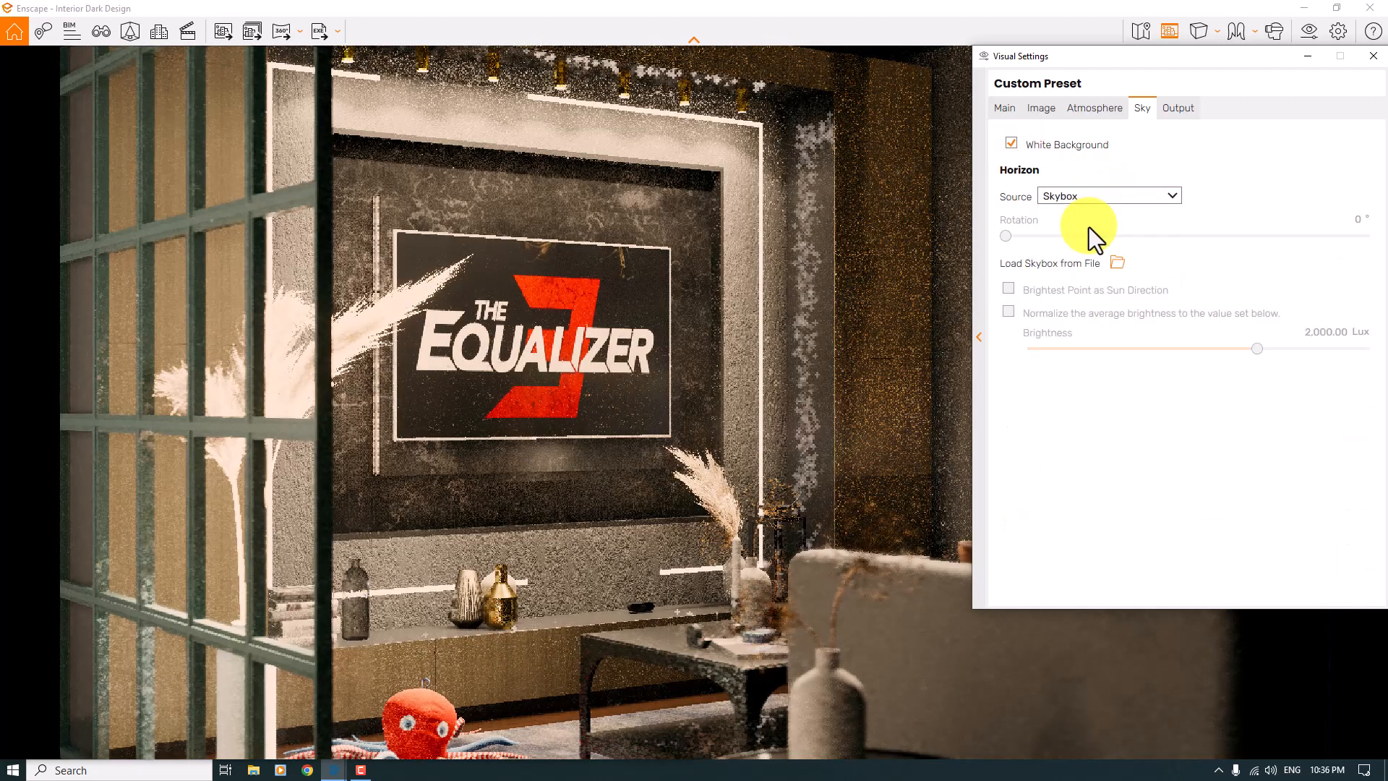
Set the image output file format to JPEG
{"action": "left_click", "coordinate": [1169, 110]}
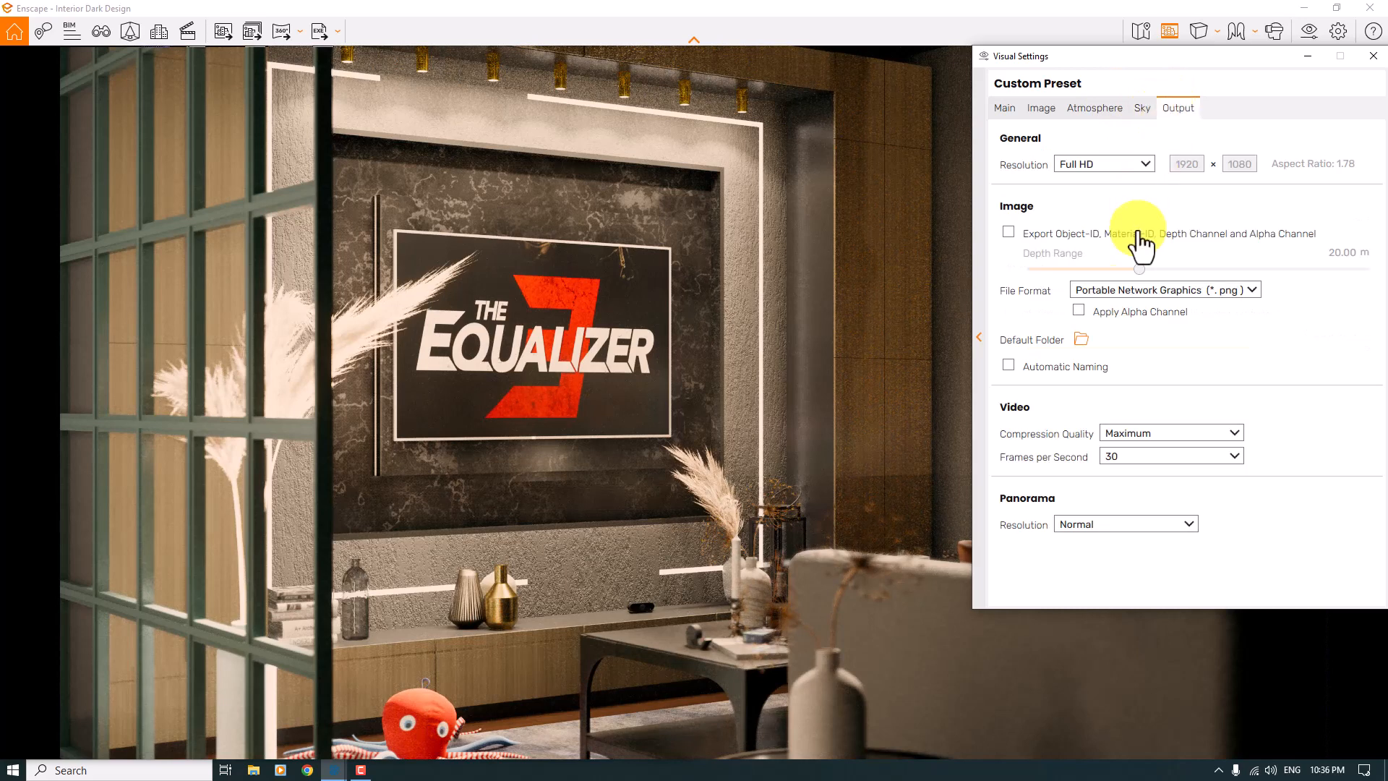
{"action": "left_click", "coordinate": [1123, 289]}
{"action": "left_click", "coordinate": [1128, 322]}
Turn on auto exposure for the camera and set the exposure to 66%
{"action": "left_click", "coordinate": [1005, 110]}
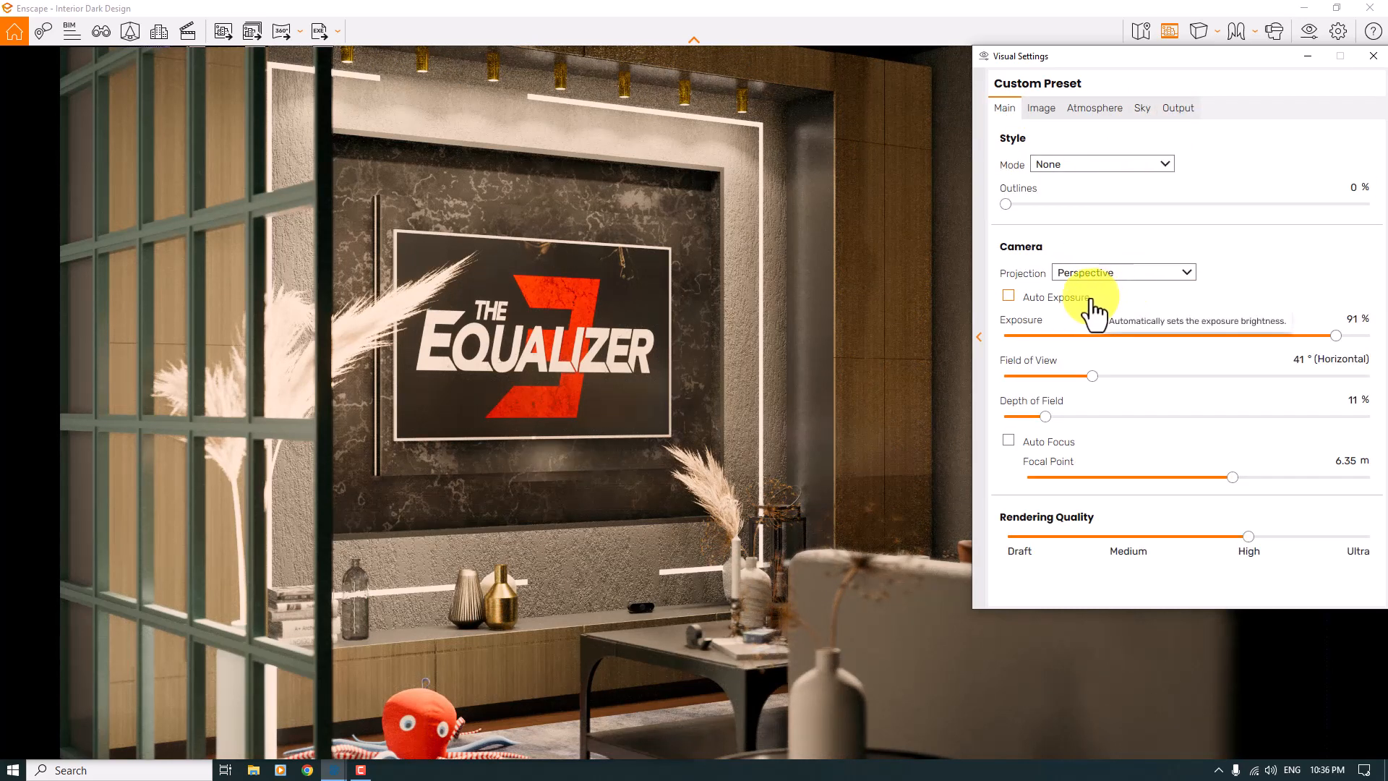
{"action": "left_click", "coordinate": [1072, 307]}
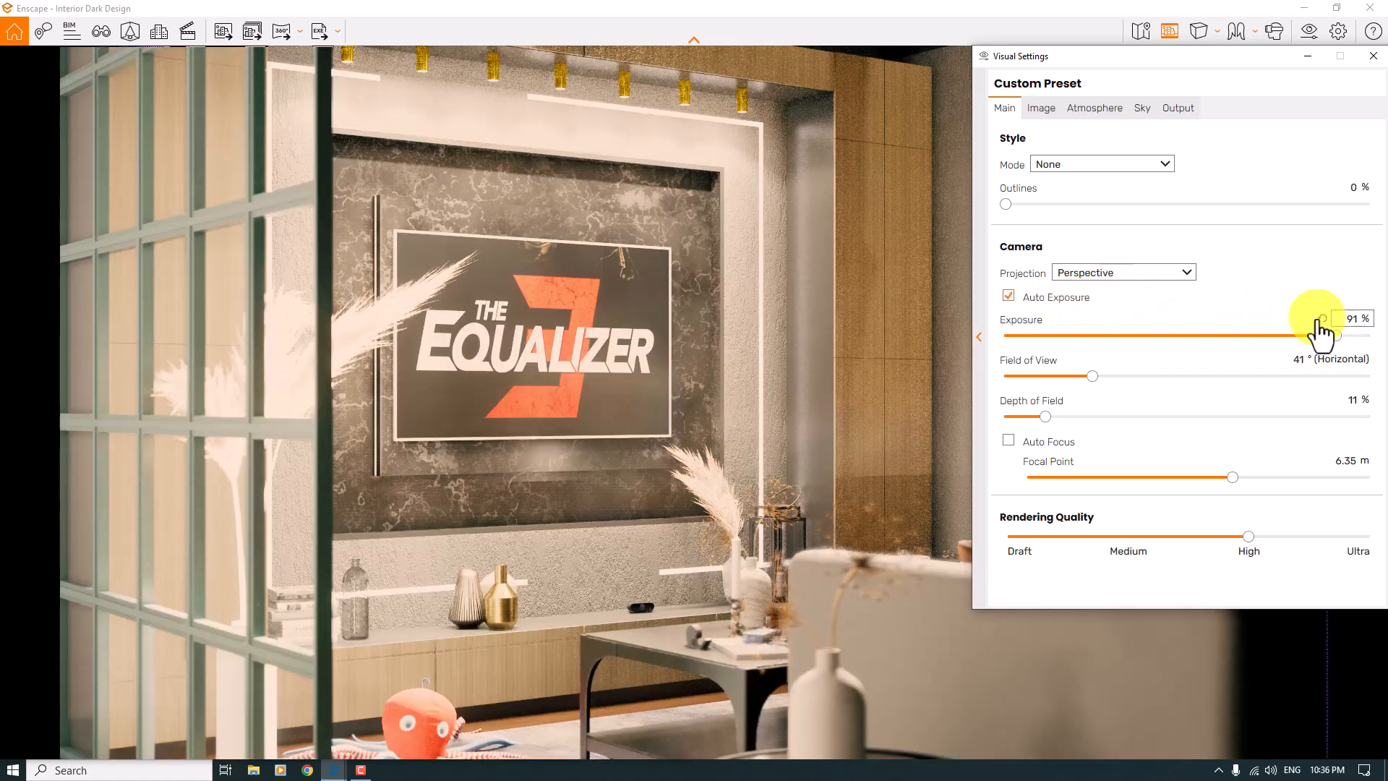
{"action": "left_click", "coordinate": [1320, 320]}
{"action": "left_click", "coordinate": [1346, 319]}
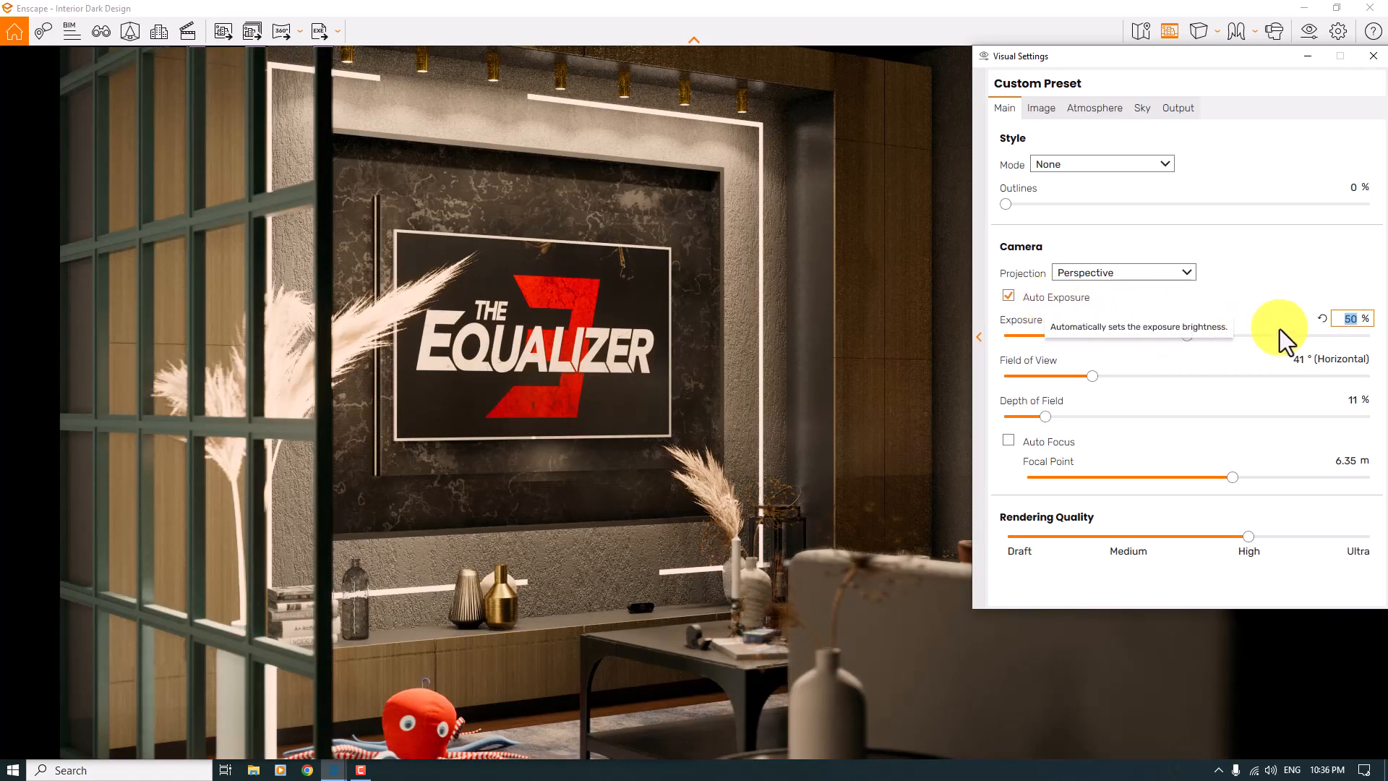
{"action": "type", "text": "6"}
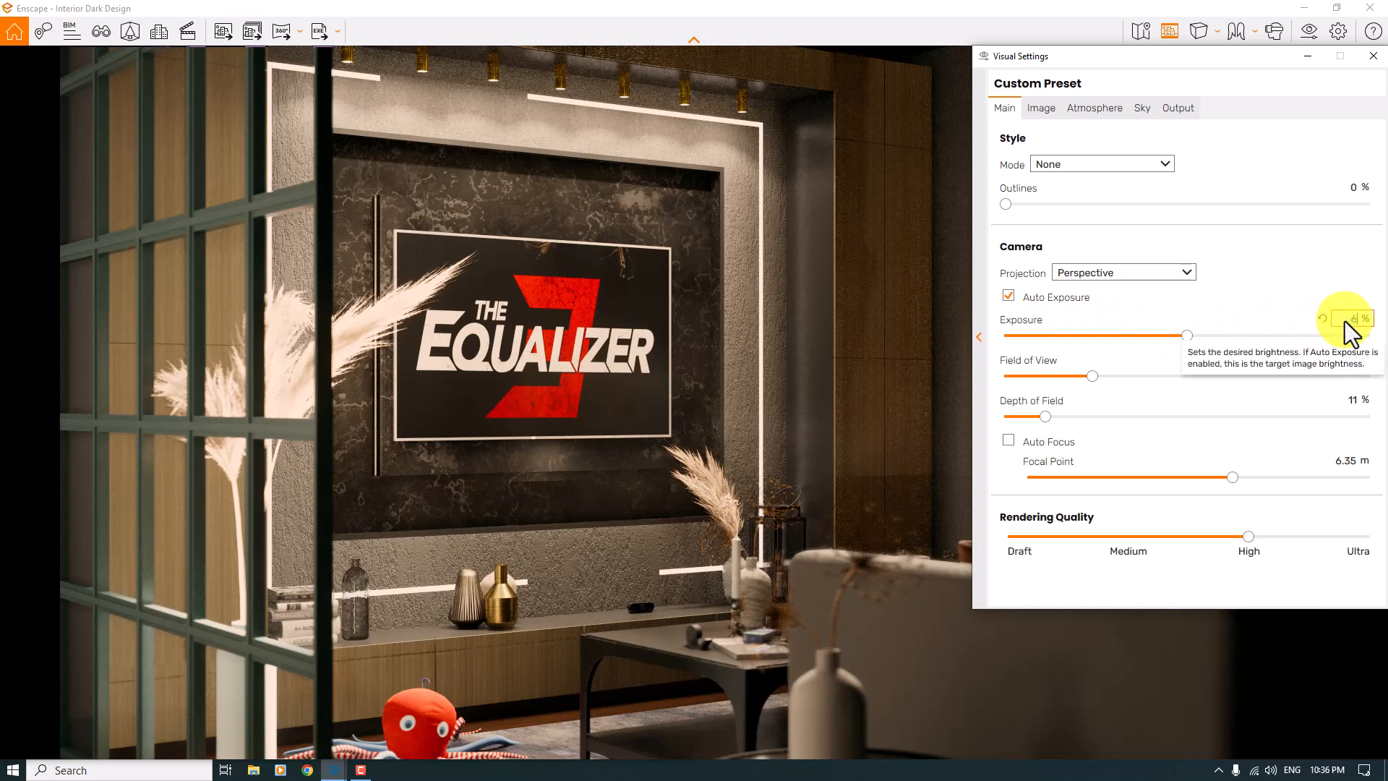
{"action": "type", "text": "6"}
{"action": "key", "text": "Return"}
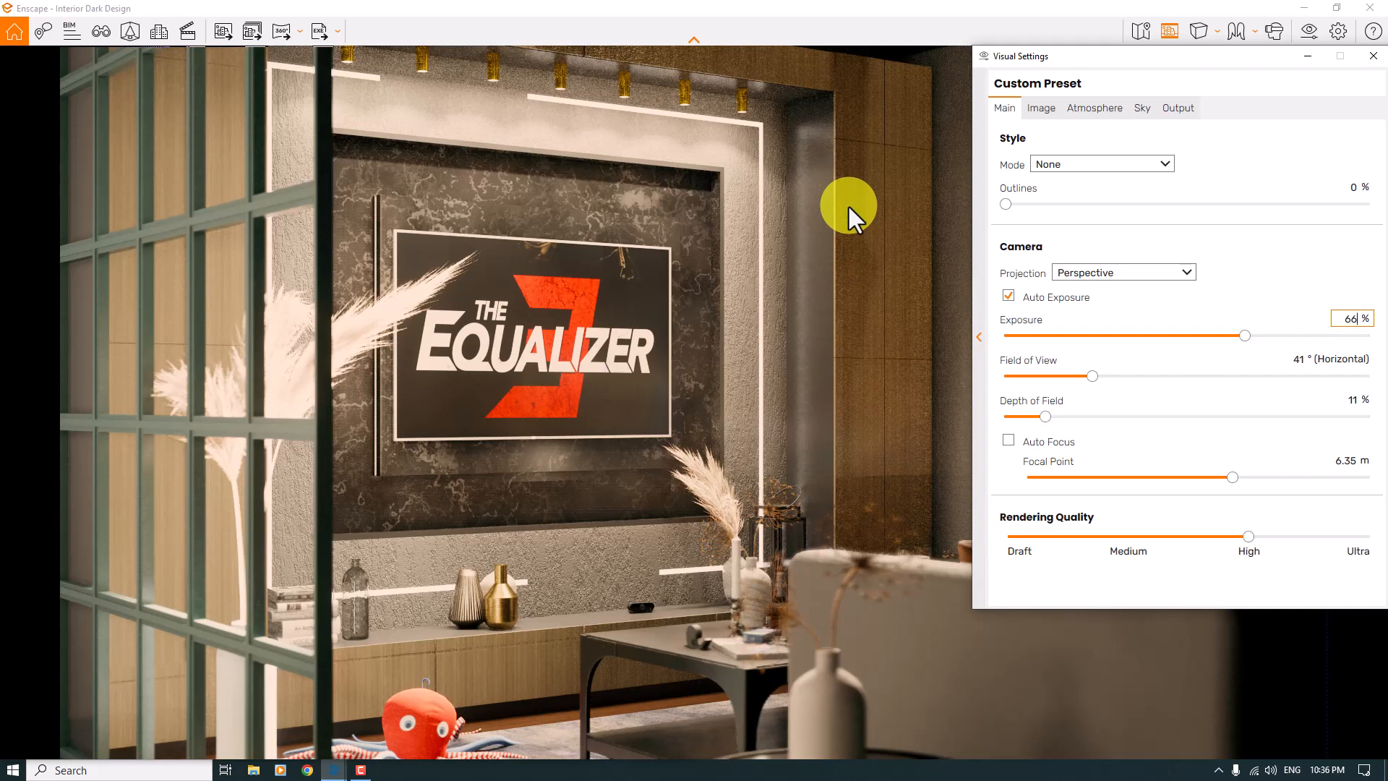
Close the visual settings and set the roughness of the Wood 43 material to 10% in the Enscape Material Editor
{"action": "left_click", "coordinate": [1373, 56]}
{"action": "left_click_drag", "start_coordinate": [722, 2], "coordinate": [1386, 347]}
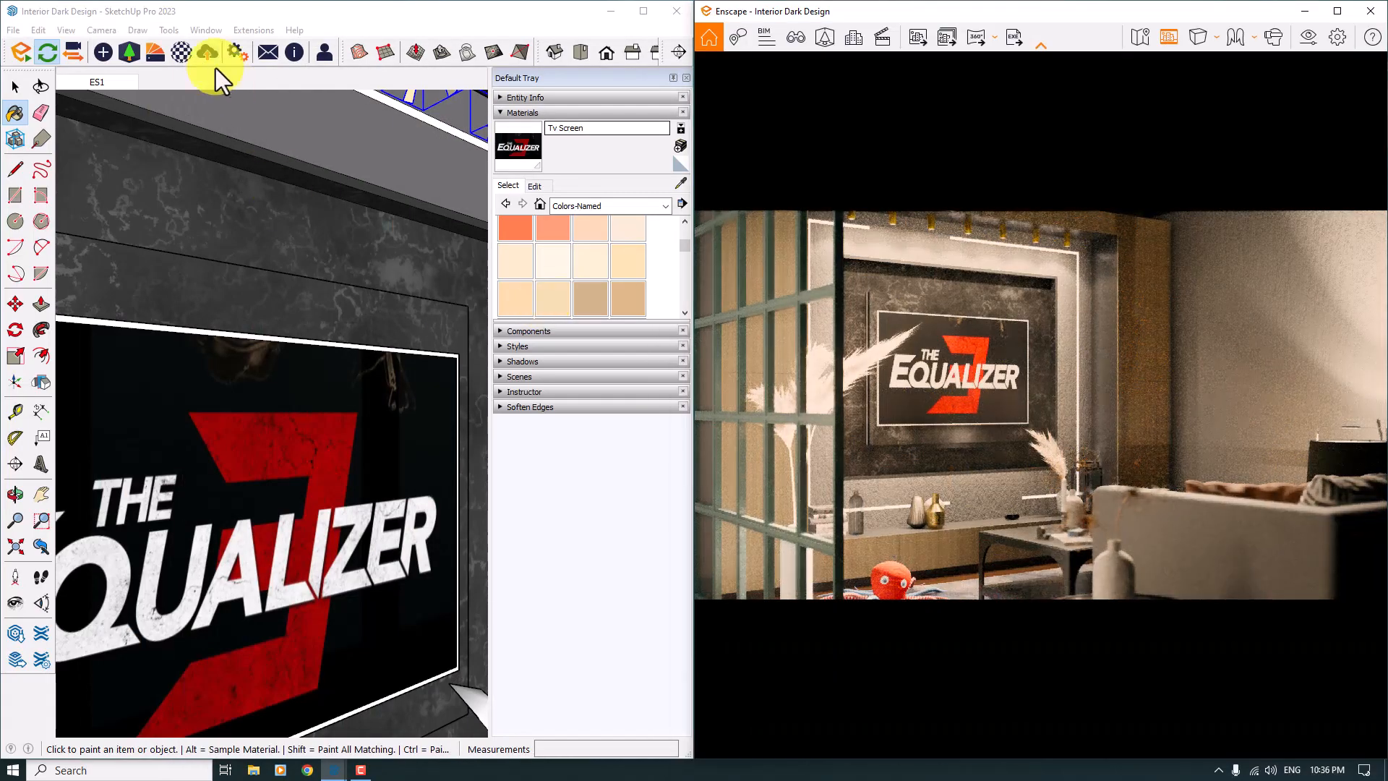
{"action": "left_click", "coordinate": [183, 55]}
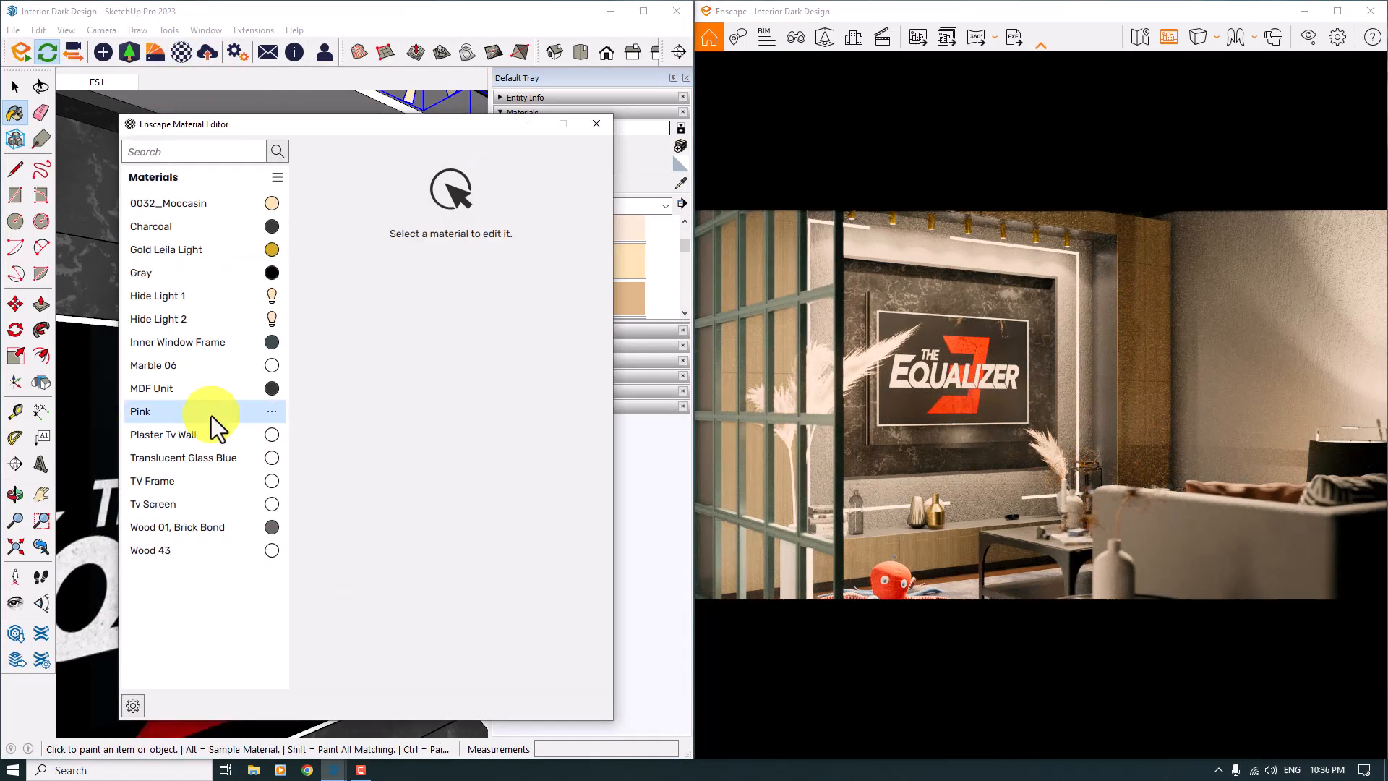
{"action": "left_click", "coordinate": [171, 389]}
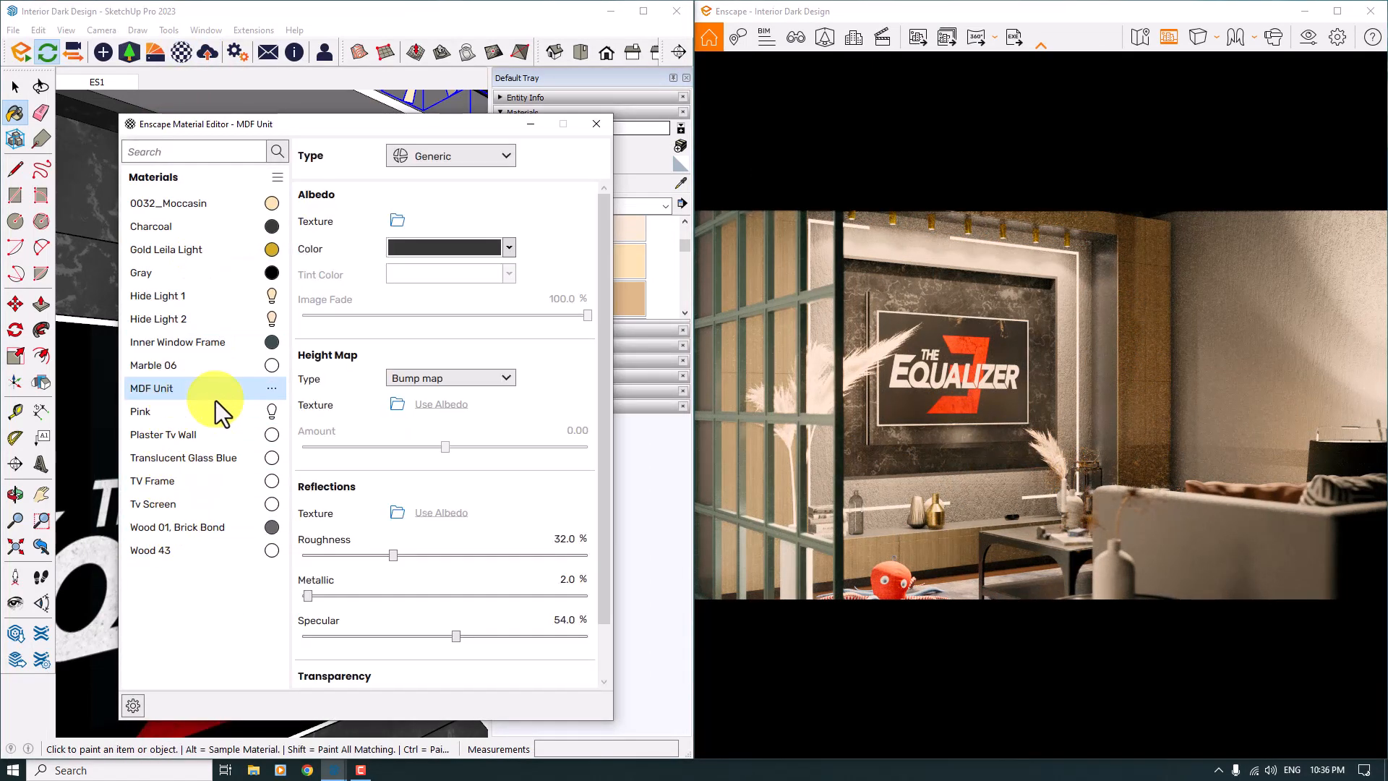
{"action": "left_click", "coordinate": [179, 552]}
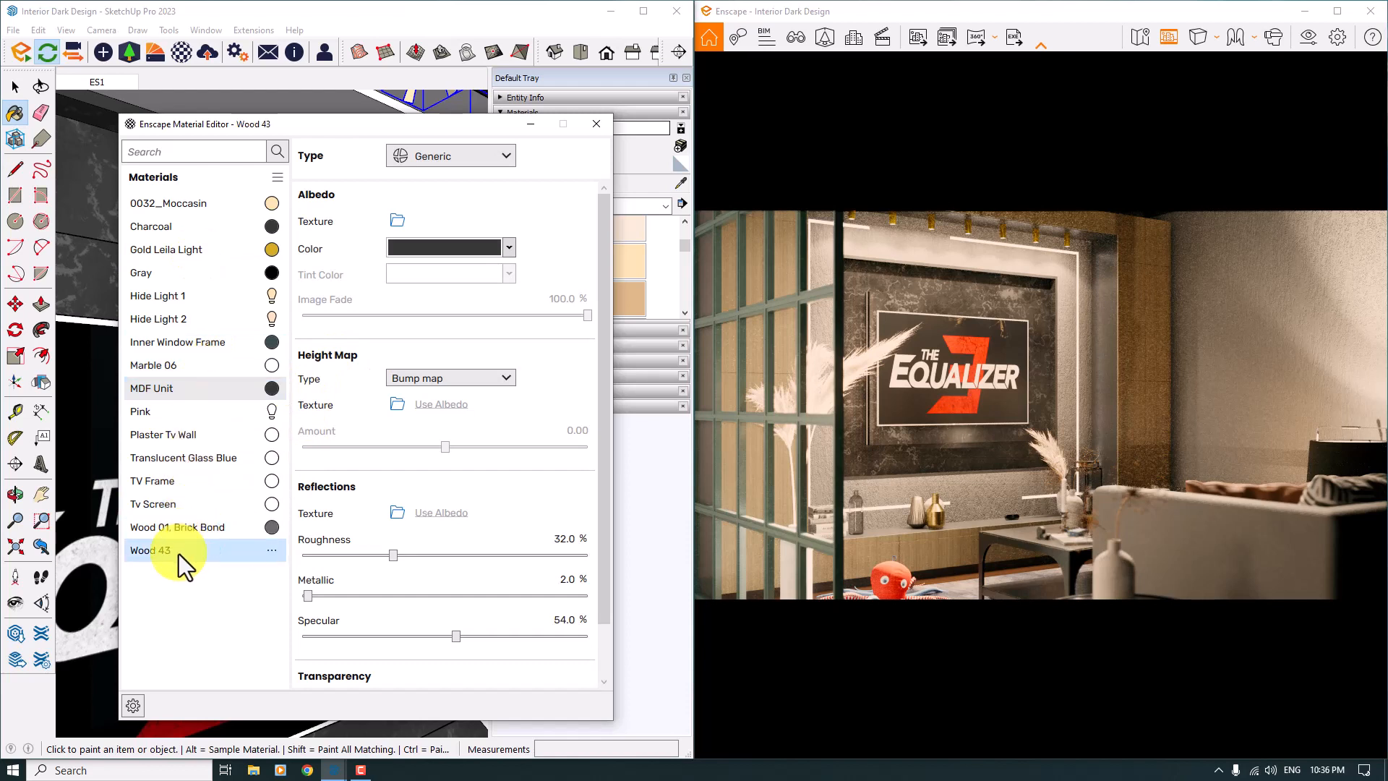
{"action": "left_click", "coordinate": [555, 538]}
{"action": "type", "text": "10"}
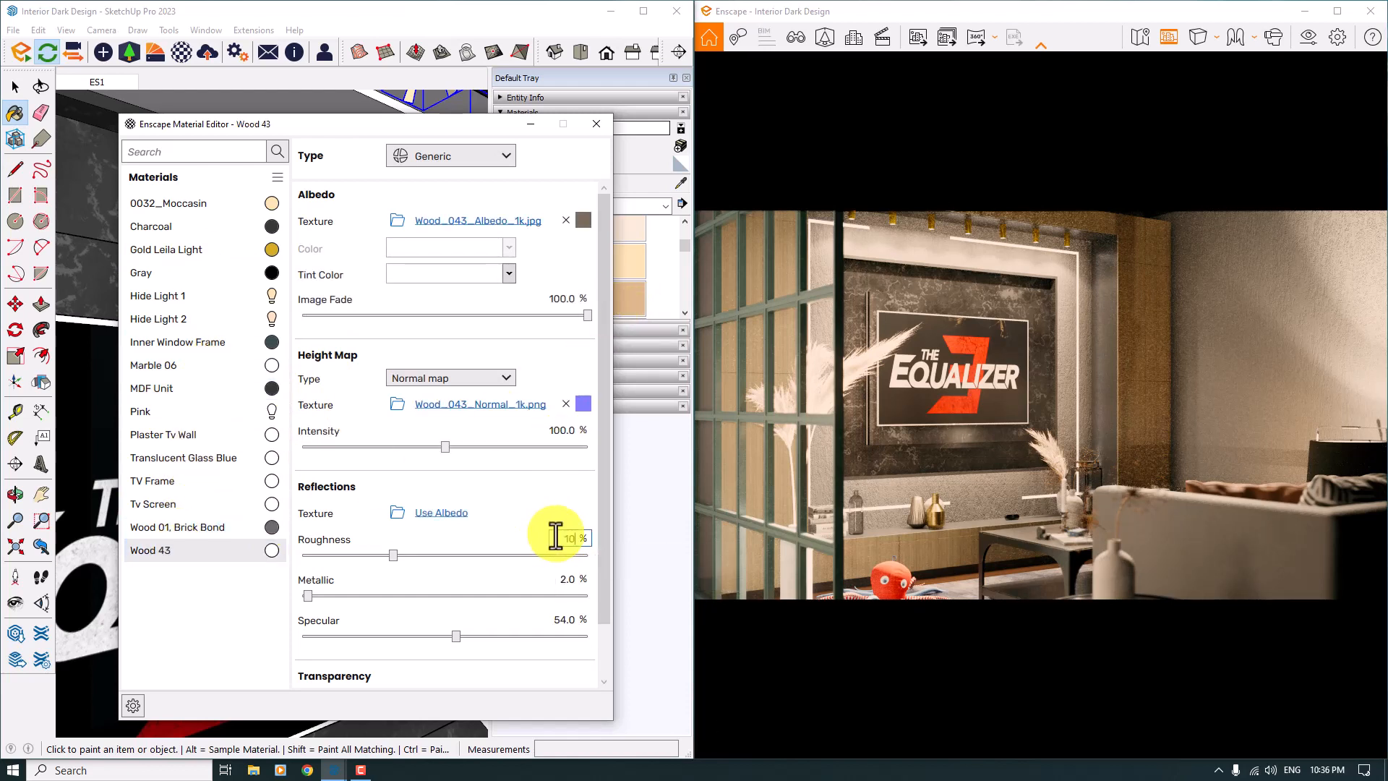
{"action": "key", "text": "Return"}
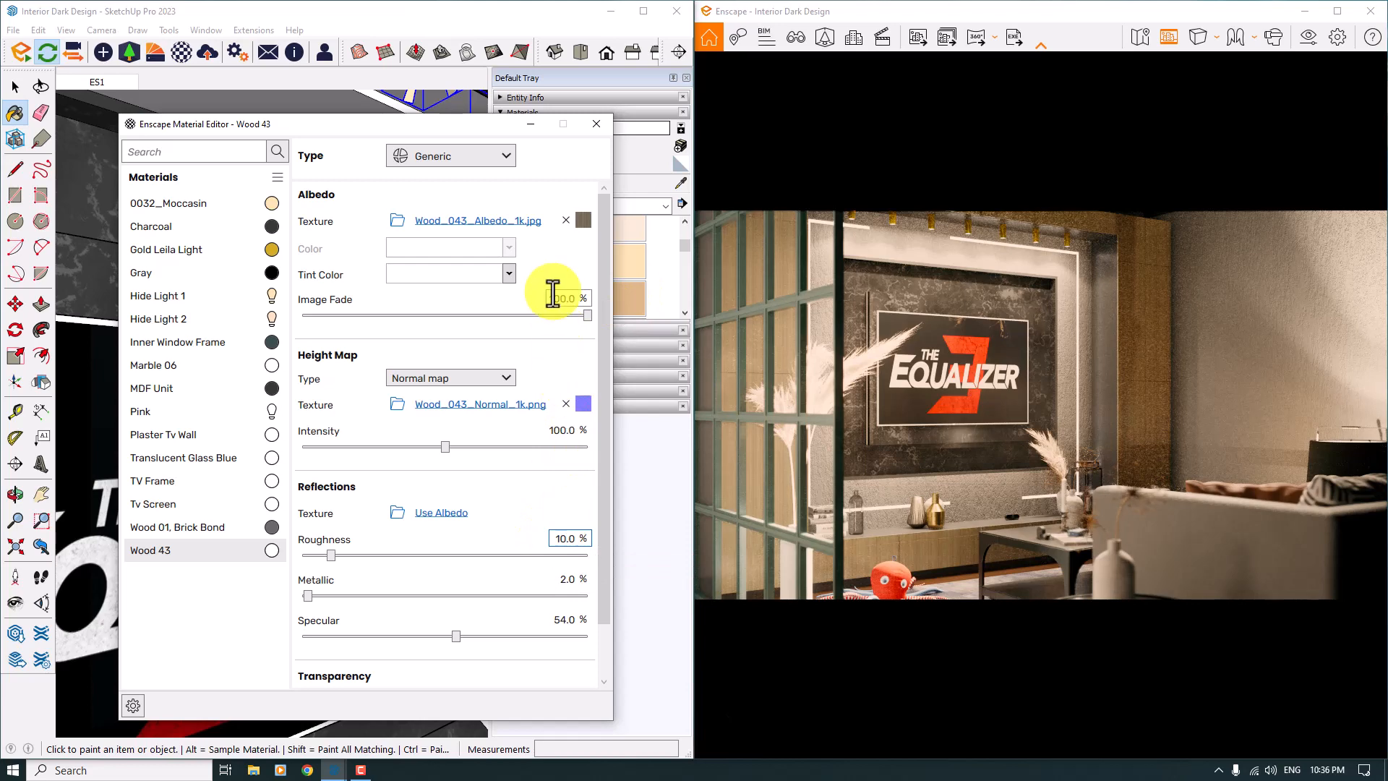
Set Wood 43's image fade to 78% and tune its tint color to a light grey
{"action": "left_click", "coordinate": [508, 275]}
{"action": "left_click", "coordinate": [425, 341]}
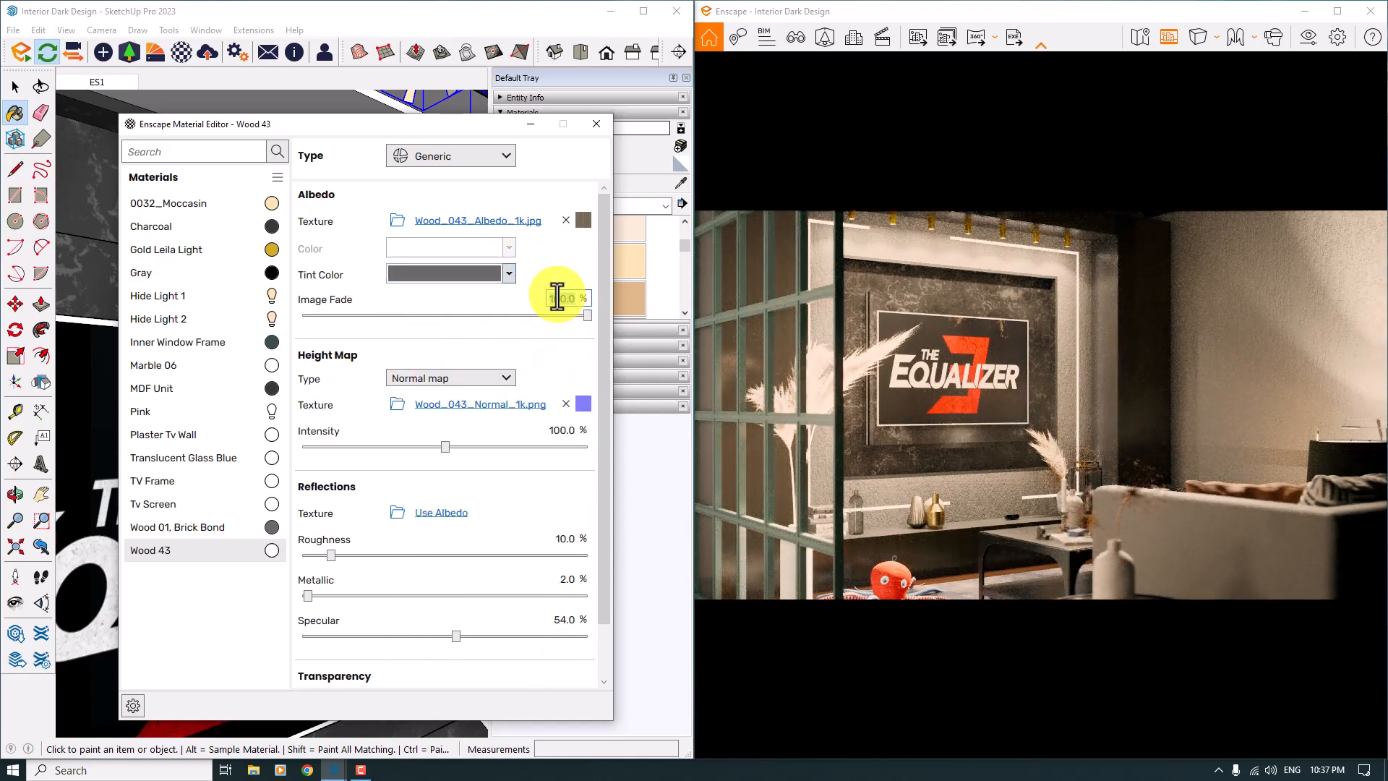
{"action": "type", "text": "78"}
{"action": "key", "text": "Return"}
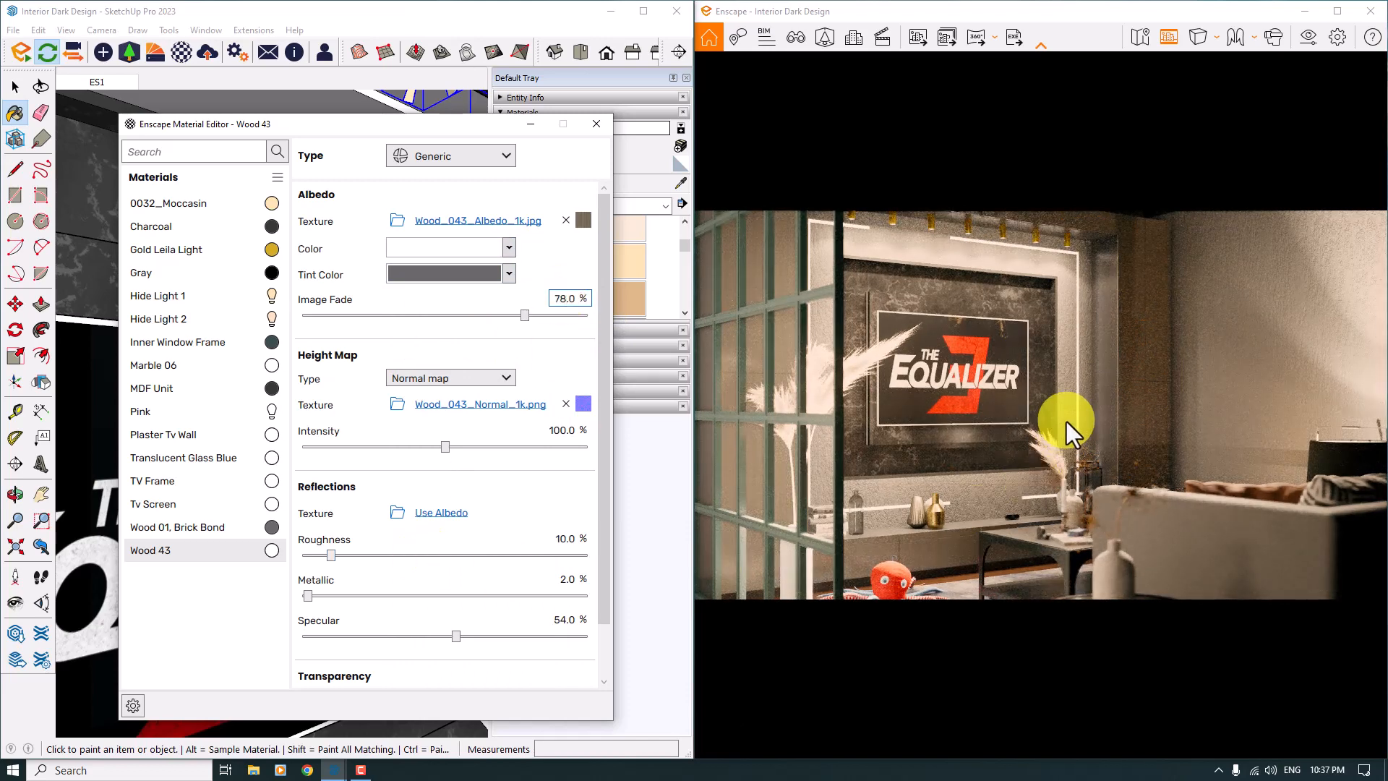
{"action": "left_click", "coordinate": [510, 274]}
{"action": "left_click", "coordinate": [490, 345]}
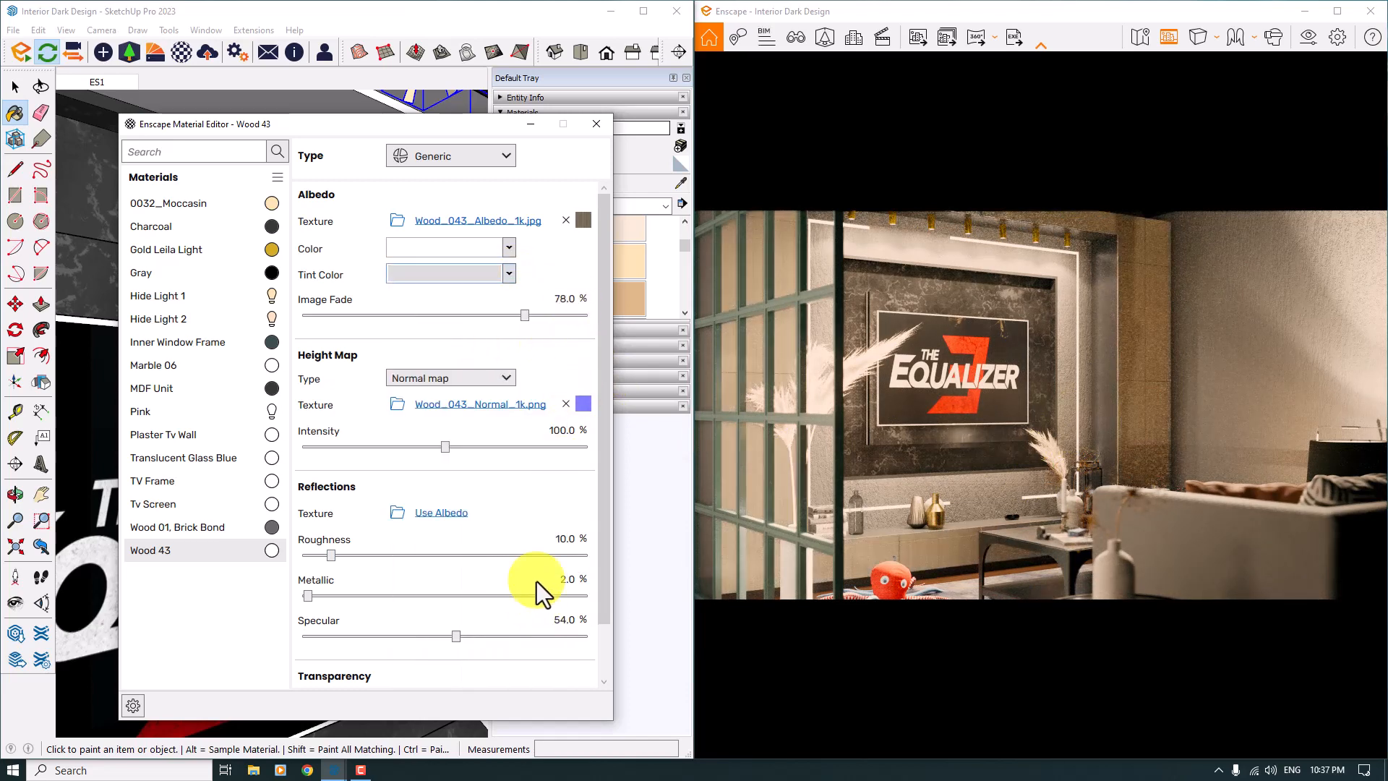
Set Wood 43's normal map intensity to 156% and close the material editor
{"action": "left_click", "coordinate": [565, 431]}
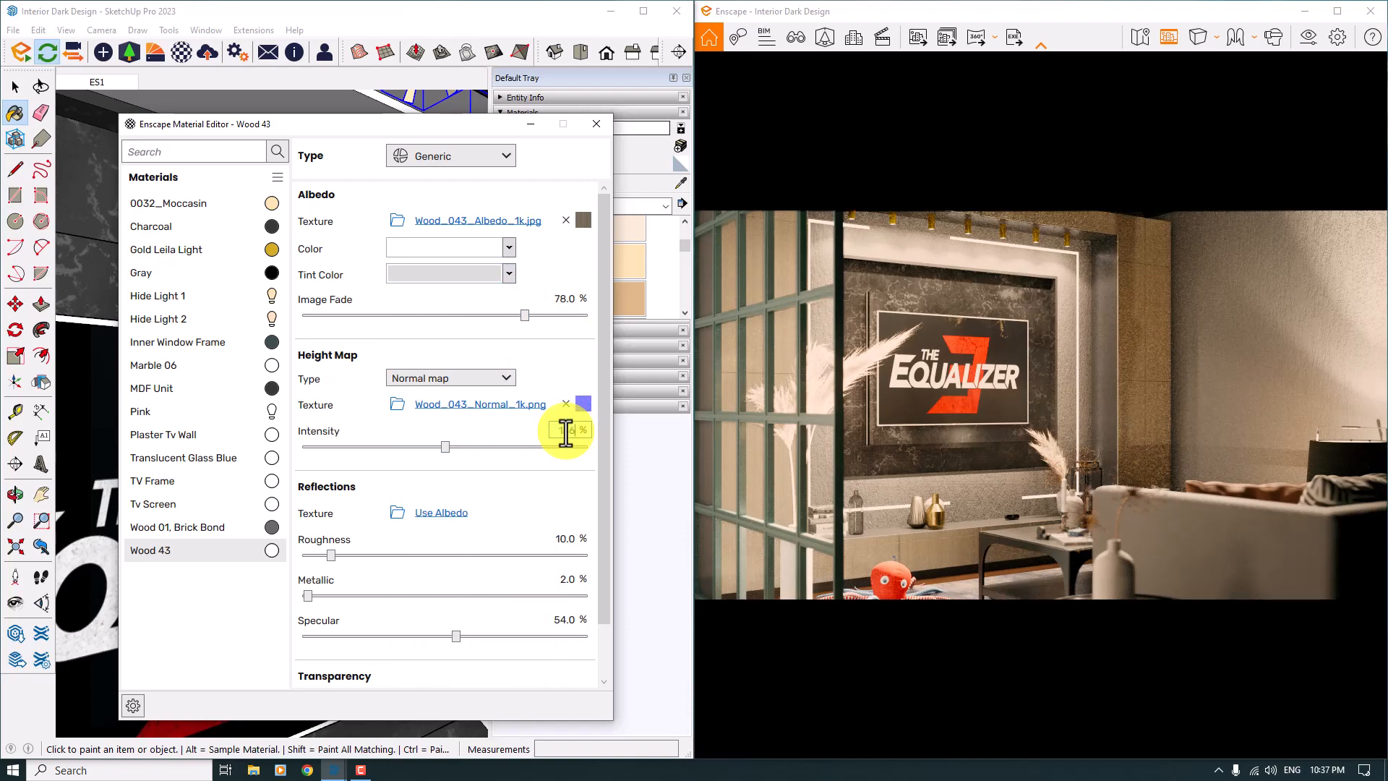
{"action": "type", "text": "156"}
{"action": "key", "text": "Return"}
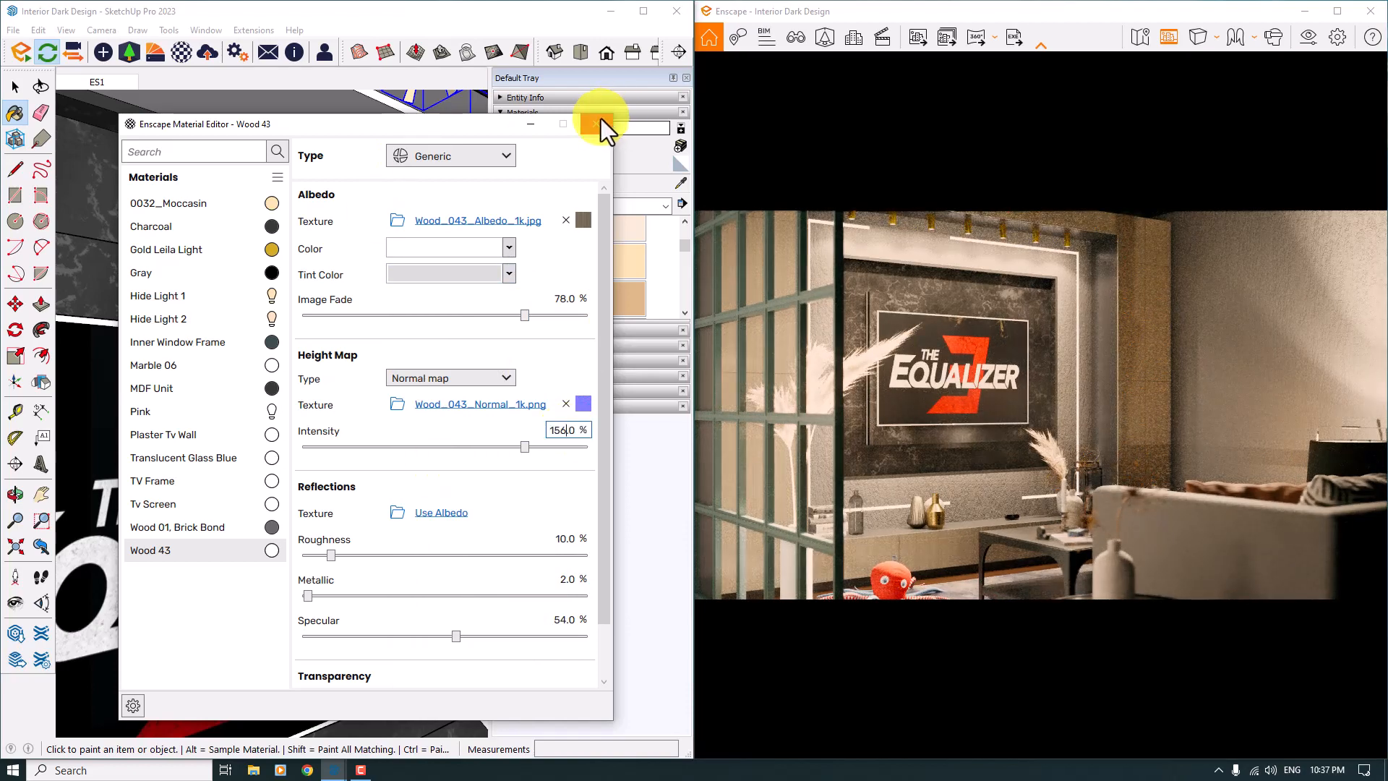
{"action": "left_click", "coordinate": [601, 120]}
Raise the rendering quality to Ultra, close the visual settings and maximize the render window
{"action": "left_click", "coordinate": [1308, 37]}
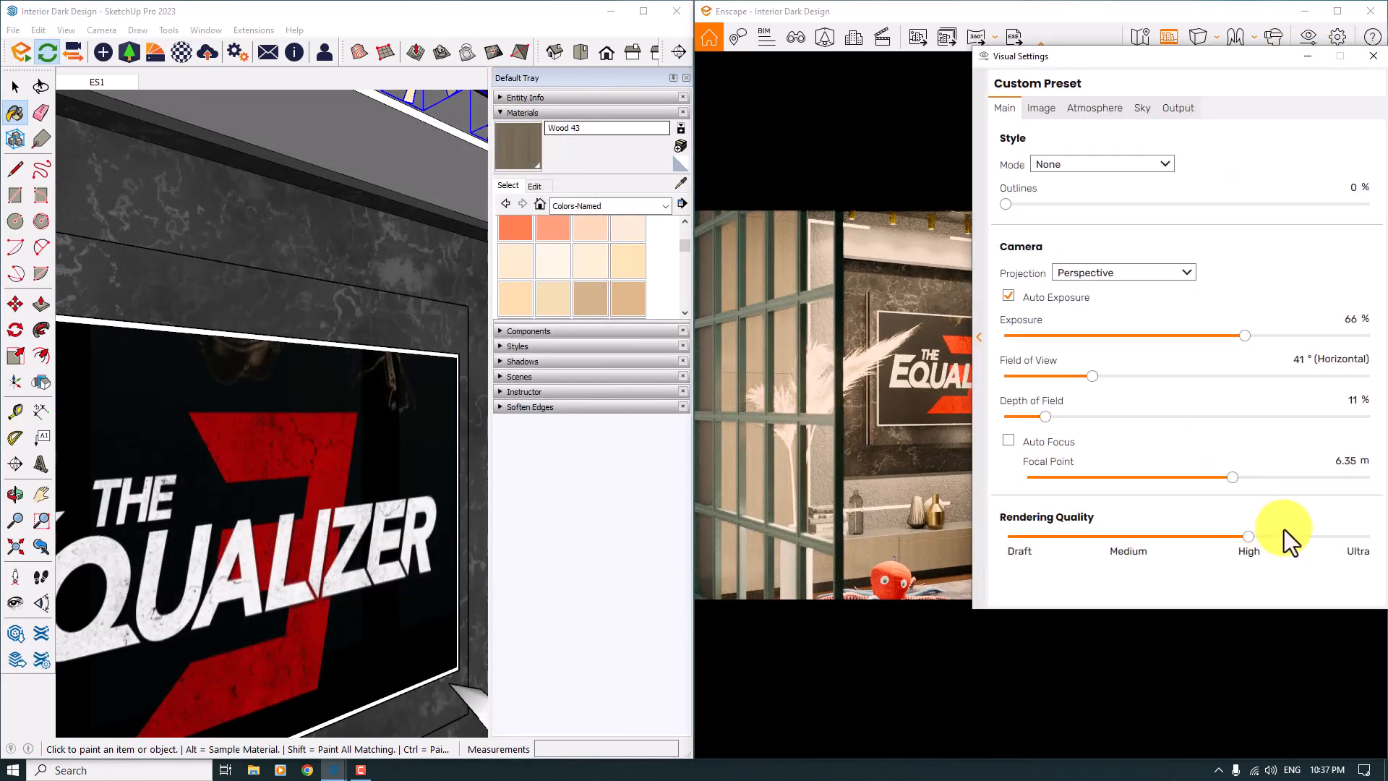
{"action": "left_click_drag", "start_coordinate": [1249, 537], "coordinate": [1366, 537]}
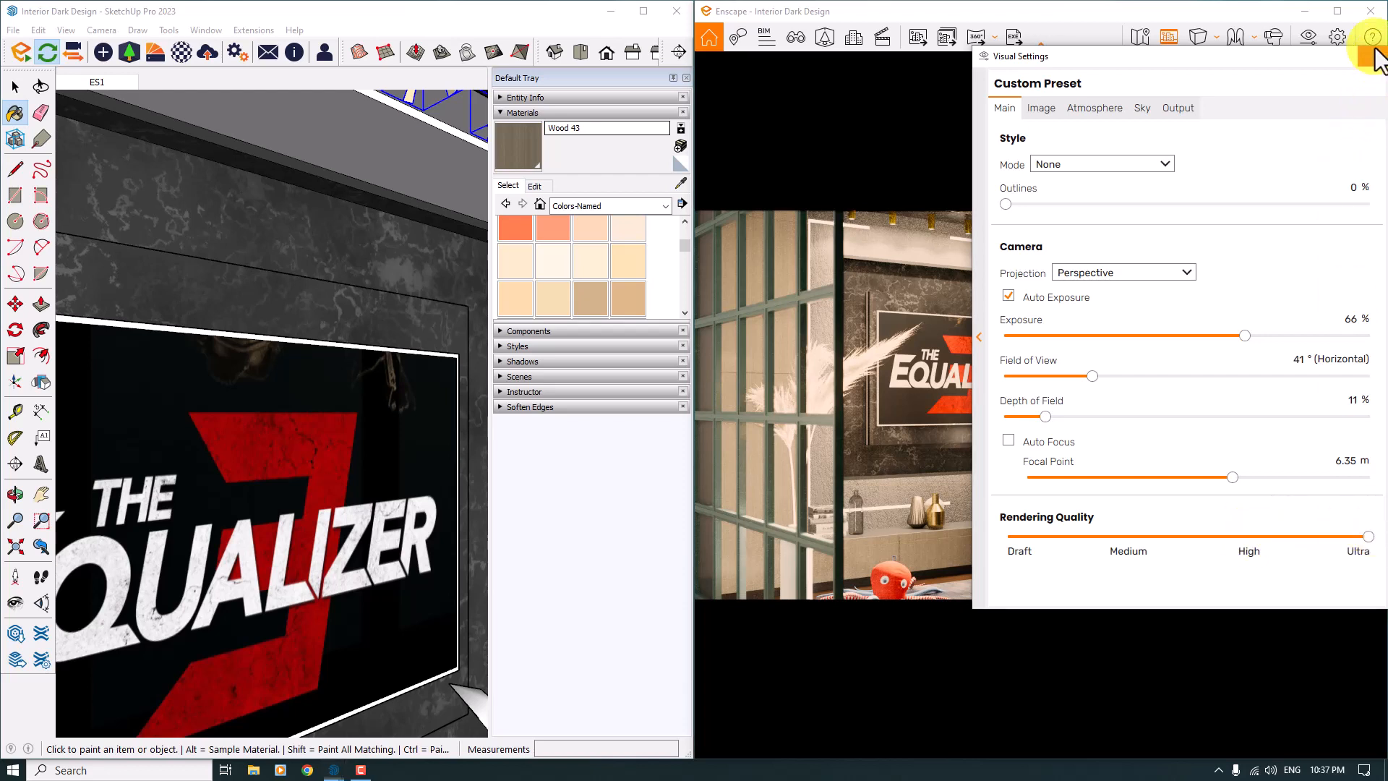
{"action": "left_click", "coordinate": [1374, 53]}
{"action": "left_click", "coordinate": [1338, 11]}
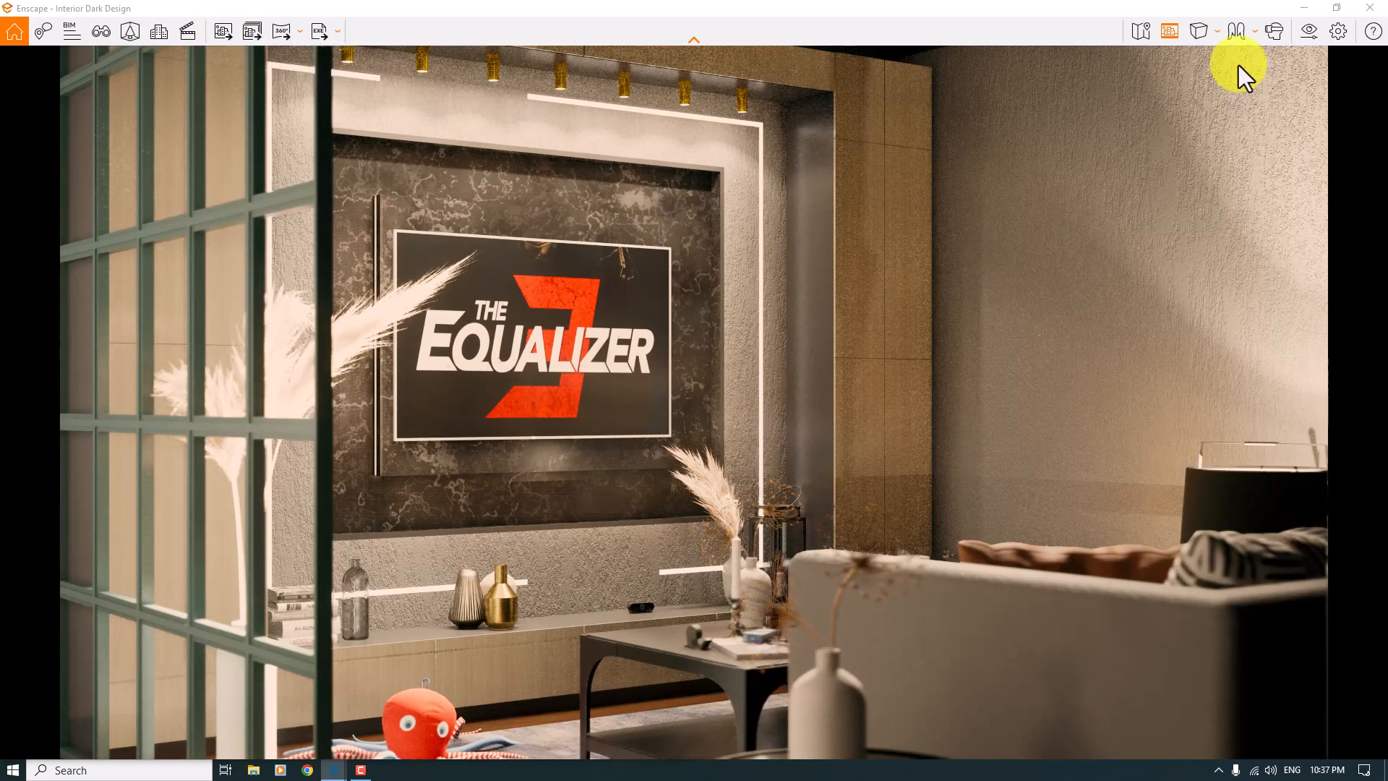
Restore the side-by-side SketchUp view and hide the Default Tray to enlarge the model area
{"action": "left_click_drag", "start_coordinate": [1065, 2], "coordinate": [1387, 112]}
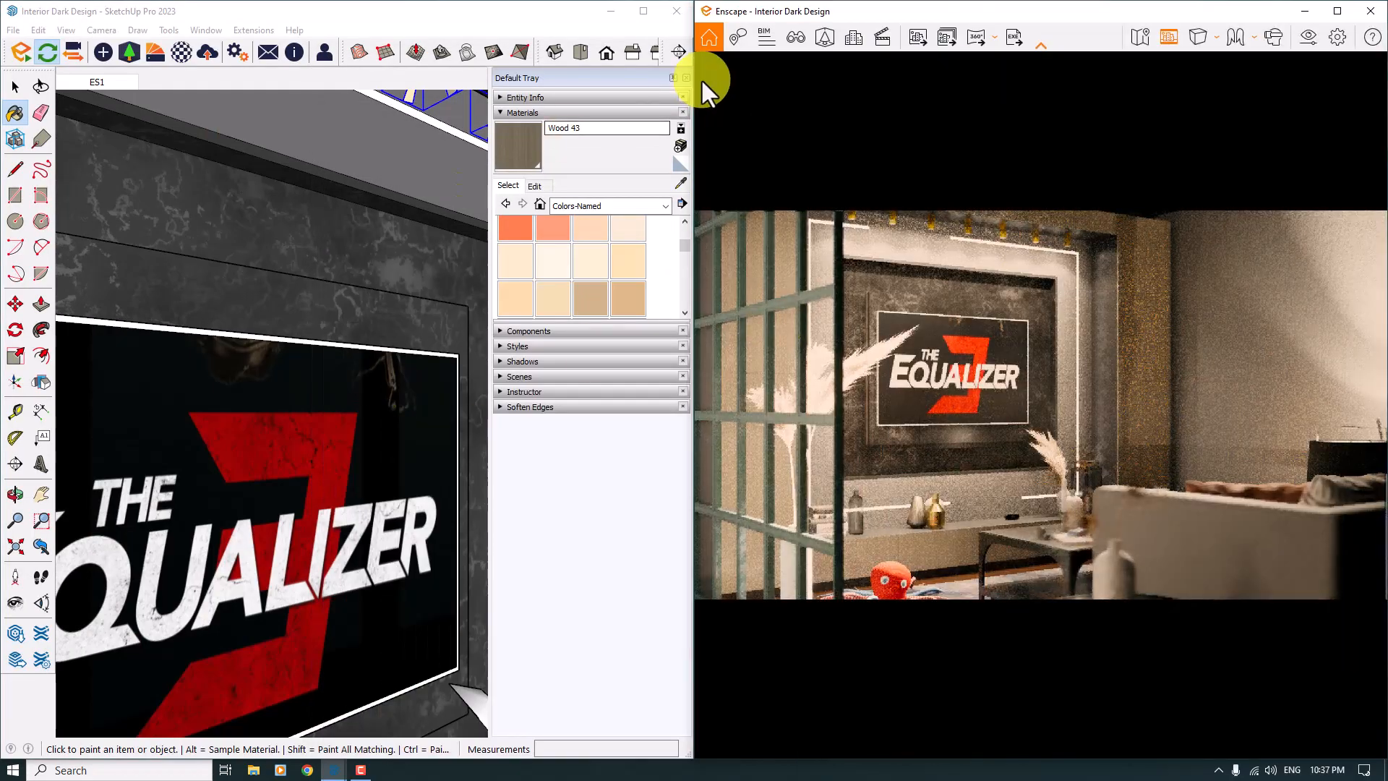
{"action": "left_click", "coordinate": [686, 78]}
{"action": "left_click", "coordinate": [15, 87]}
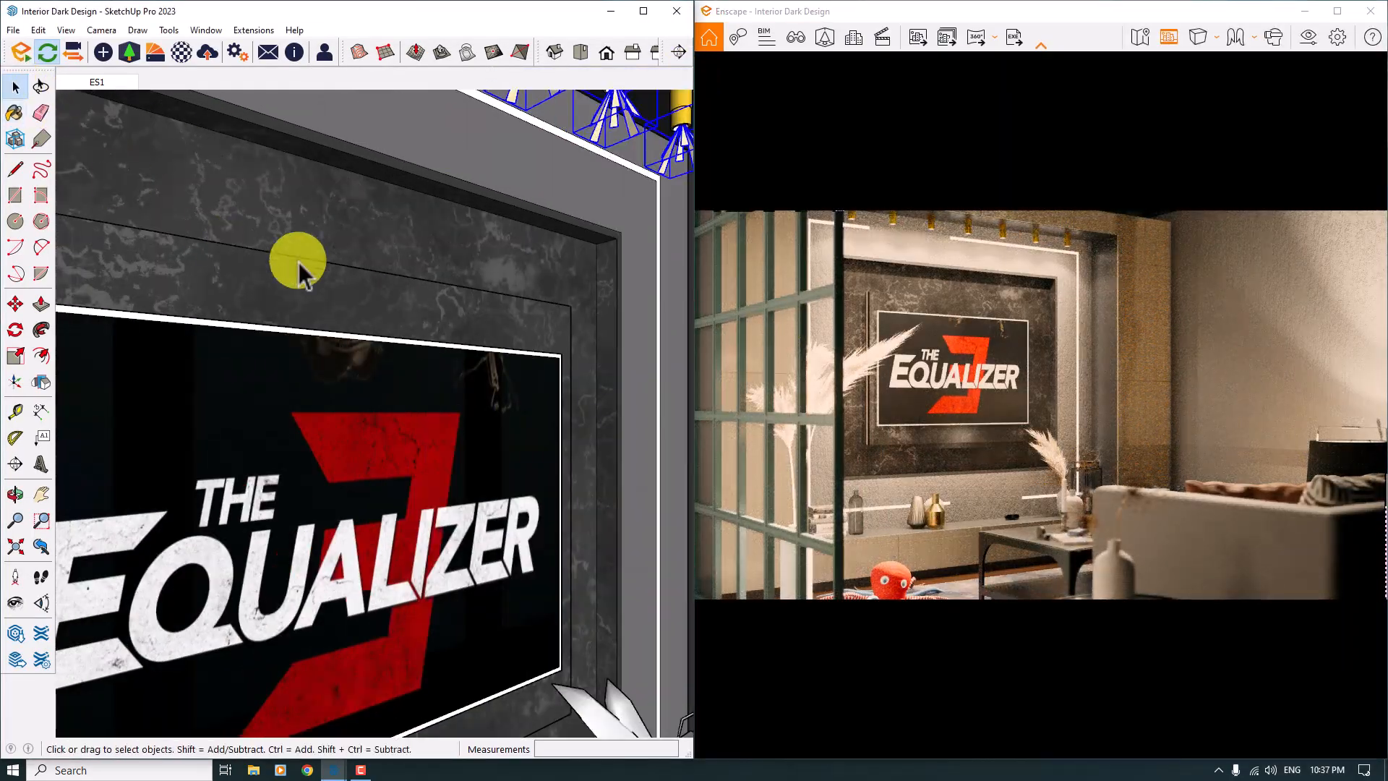
Move the floor lamp together with its lights 20 cm across the rug toward the TV wall, and clear the selection
{"action": "scroll", "coordinate": [298, 262], "scroll_direction": "down", "scroll_amount": 4}
{"action": "mouse_move", "coordinate": [489, 388]}
{"action": "middle_mouse_down", "text": "shift"}
{"action": "mouse_move", "coordinate": [195, 331]}
{"action": "mouse_move", "coordinate": [521, 542]}
{"action": "mouse_move", "coordinate": [311, 442]}
{"action": "mouse_move", "coordinate": [437, 412]}
{"action": "mouse_move", "coordinate": [378, 335]}
{"action": "mouse_move", "coordinate": [444, 233]}
{"action": "middle_mouse_up", "text": "shift"}
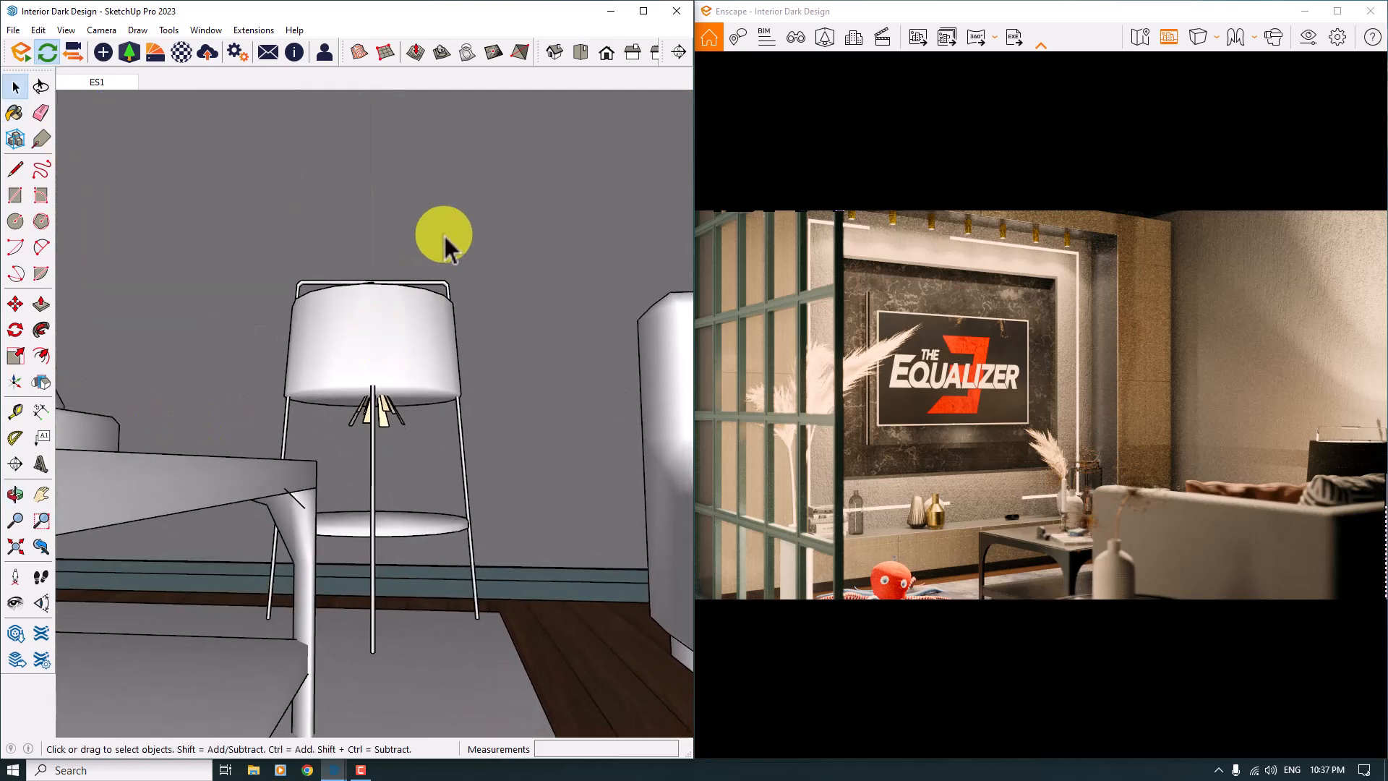
{"action": "left_click", "coordinate": [350, 525]}
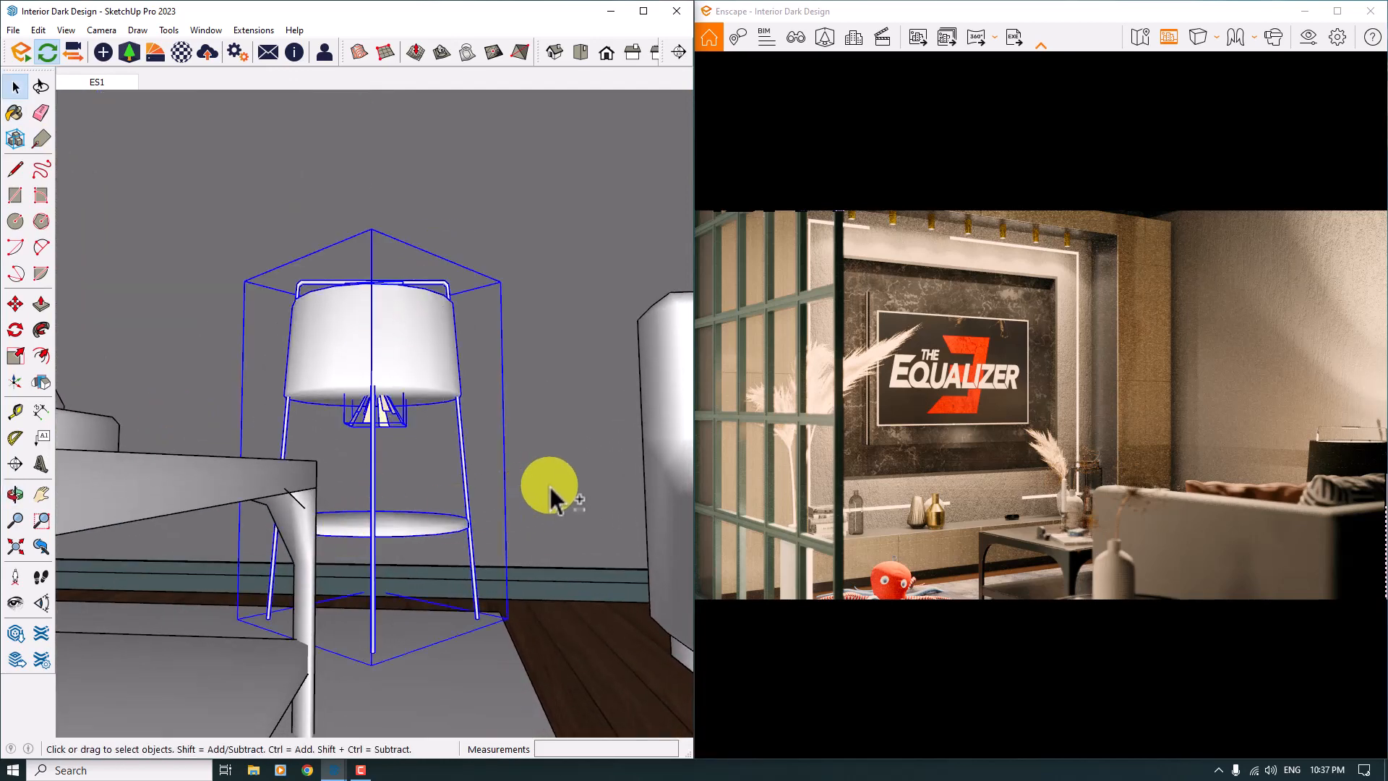
{"action": "middle_click_drag", "start_coordinate": [505, 415], "coordinate": [502, 501]}
{"action": "left_click", "coordinate": [15, 304]}
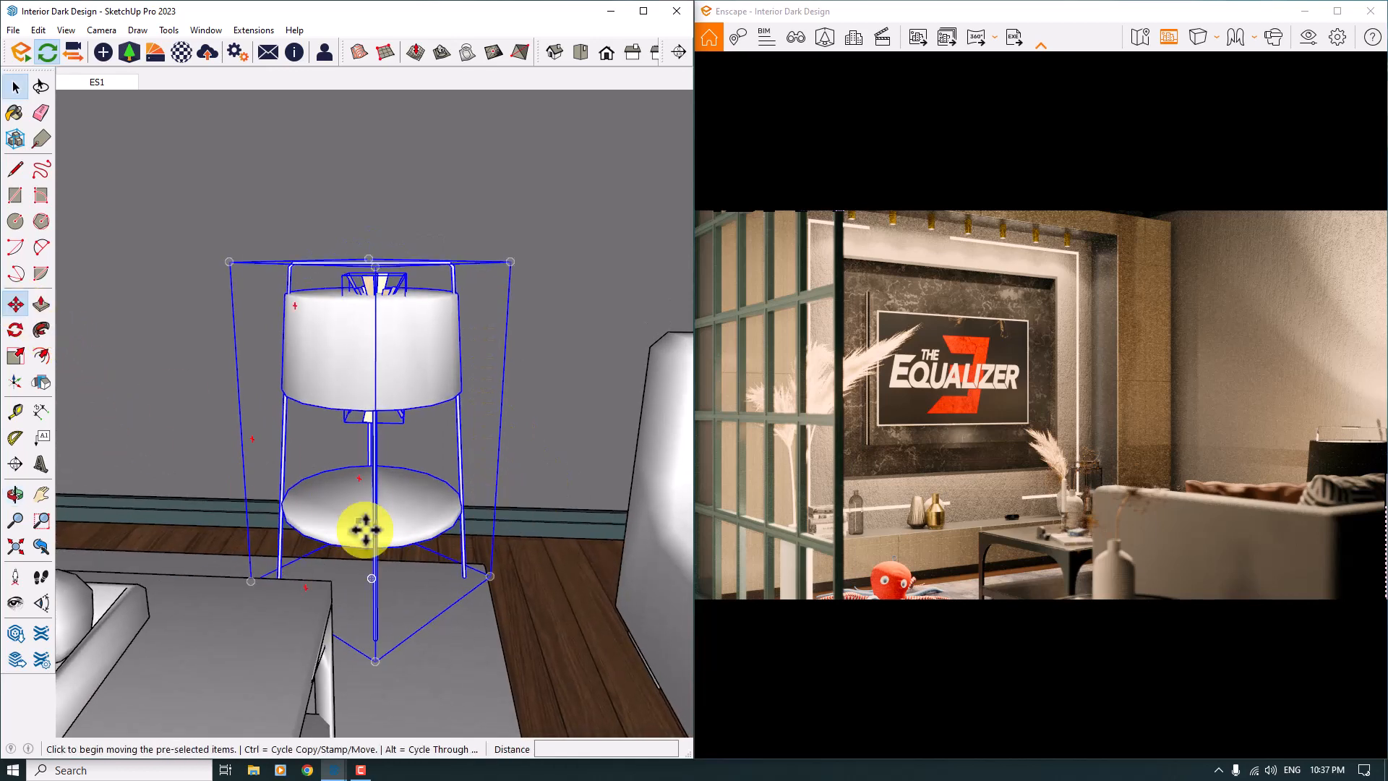
{"action": "left_click", "coordinate": [440, 607]}
{"action": "left_click", "coordinate": [395, 609]}
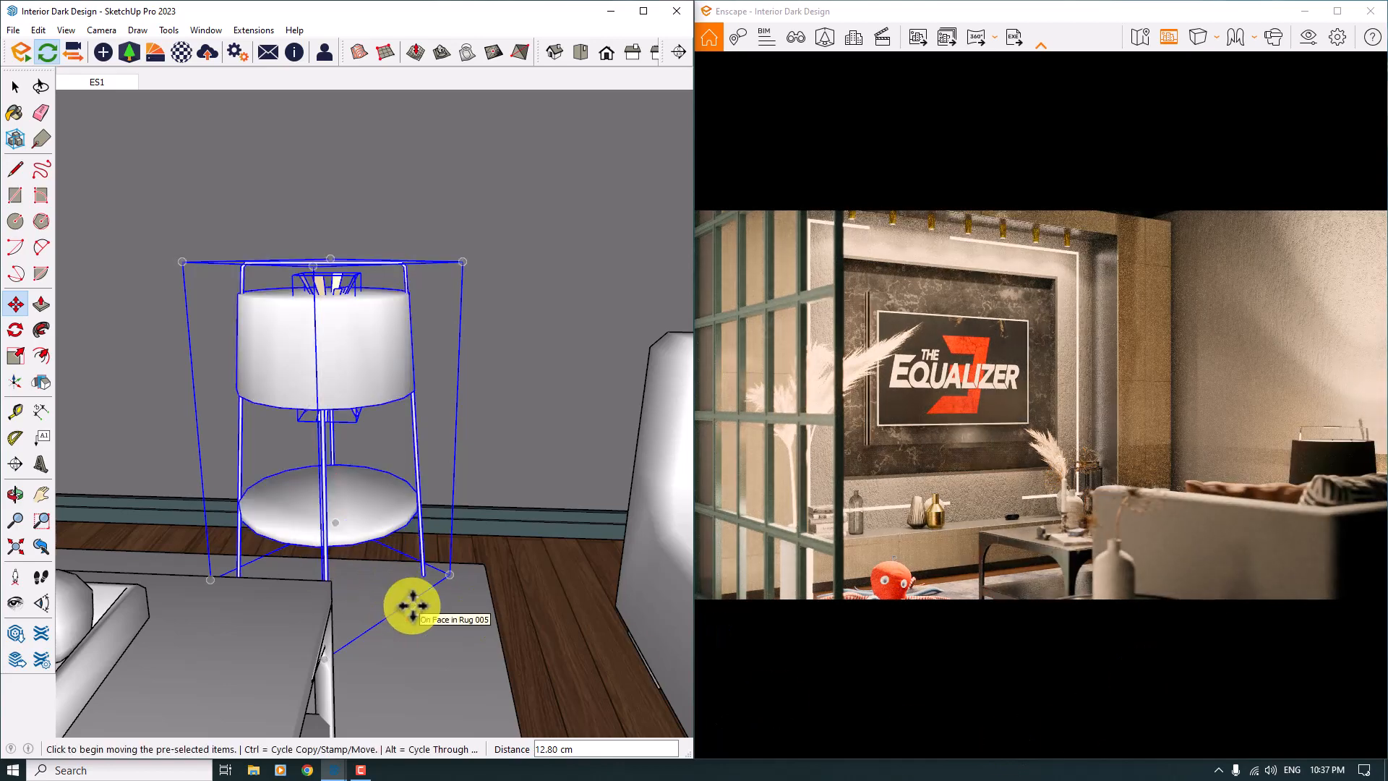
{"action": "type", "text": "20"}
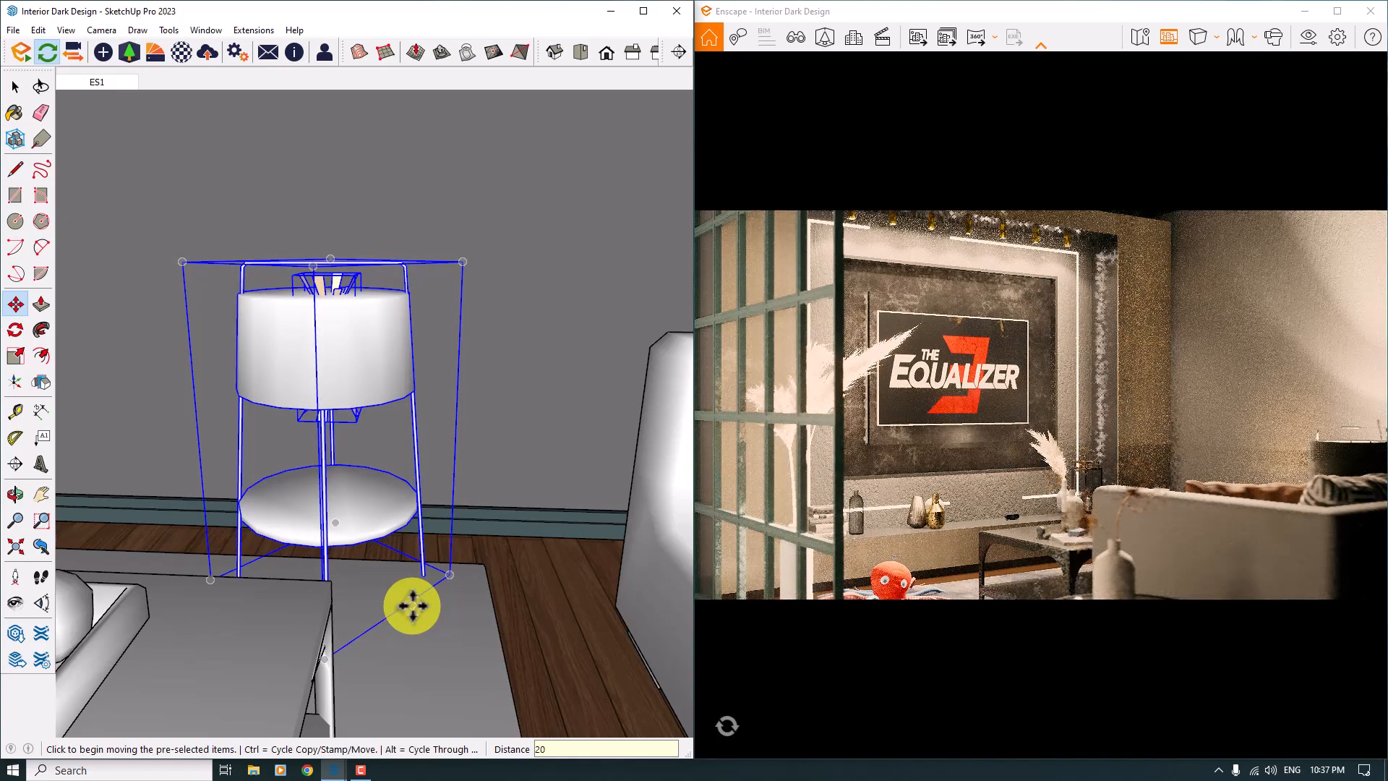
{"action": "key", "text": "Return"}
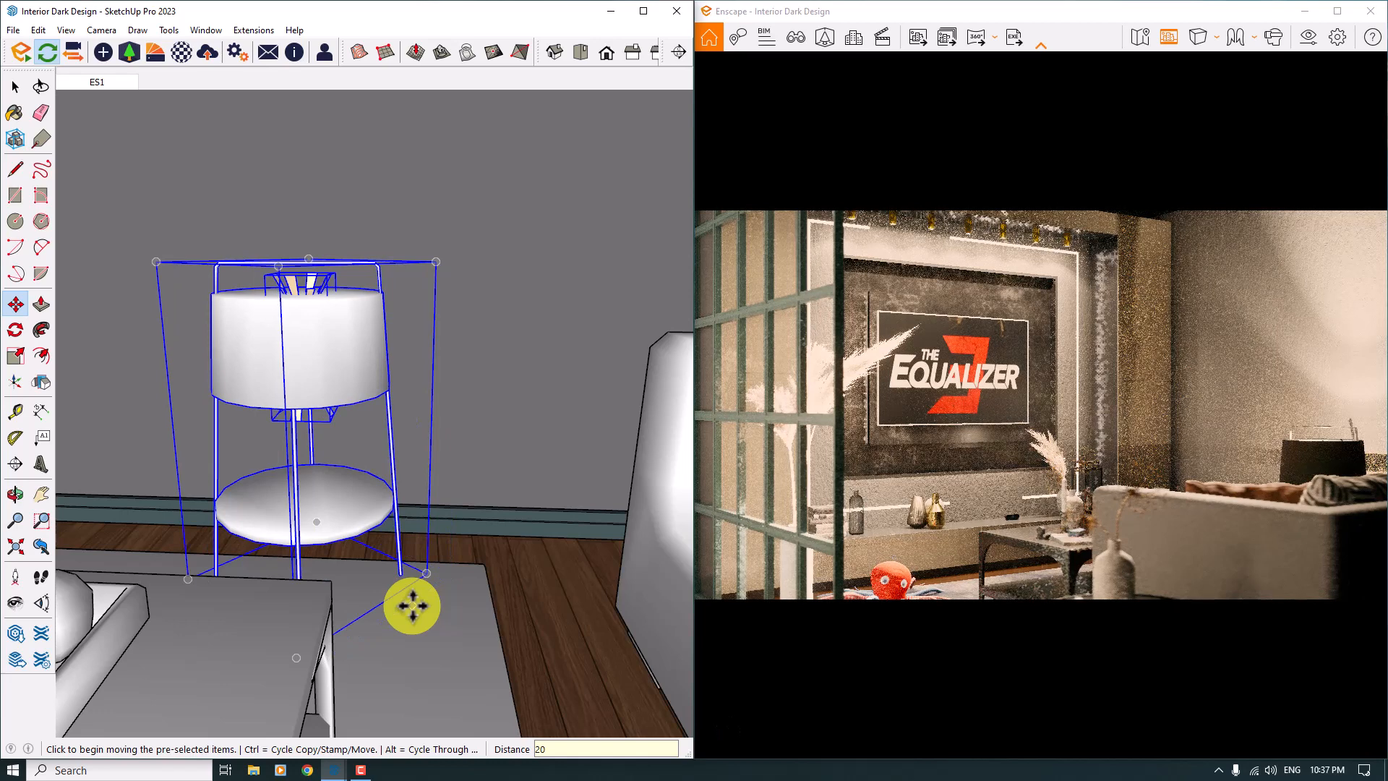
{"action": "key", "text": "space"}
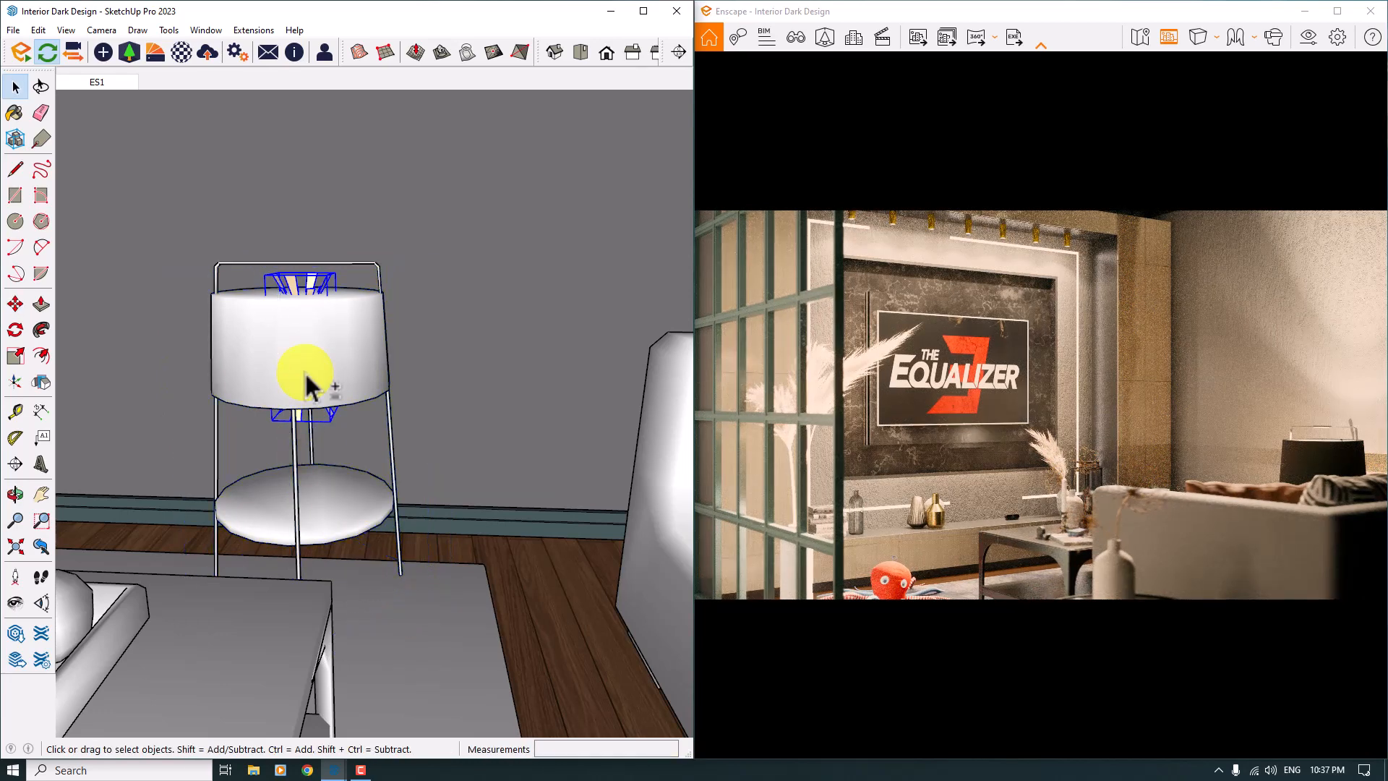
{"action": "left_click", "coordinate": [305, 371]}
{"action": "left_click", "coordinate": [307, 369], "text": "shift"}
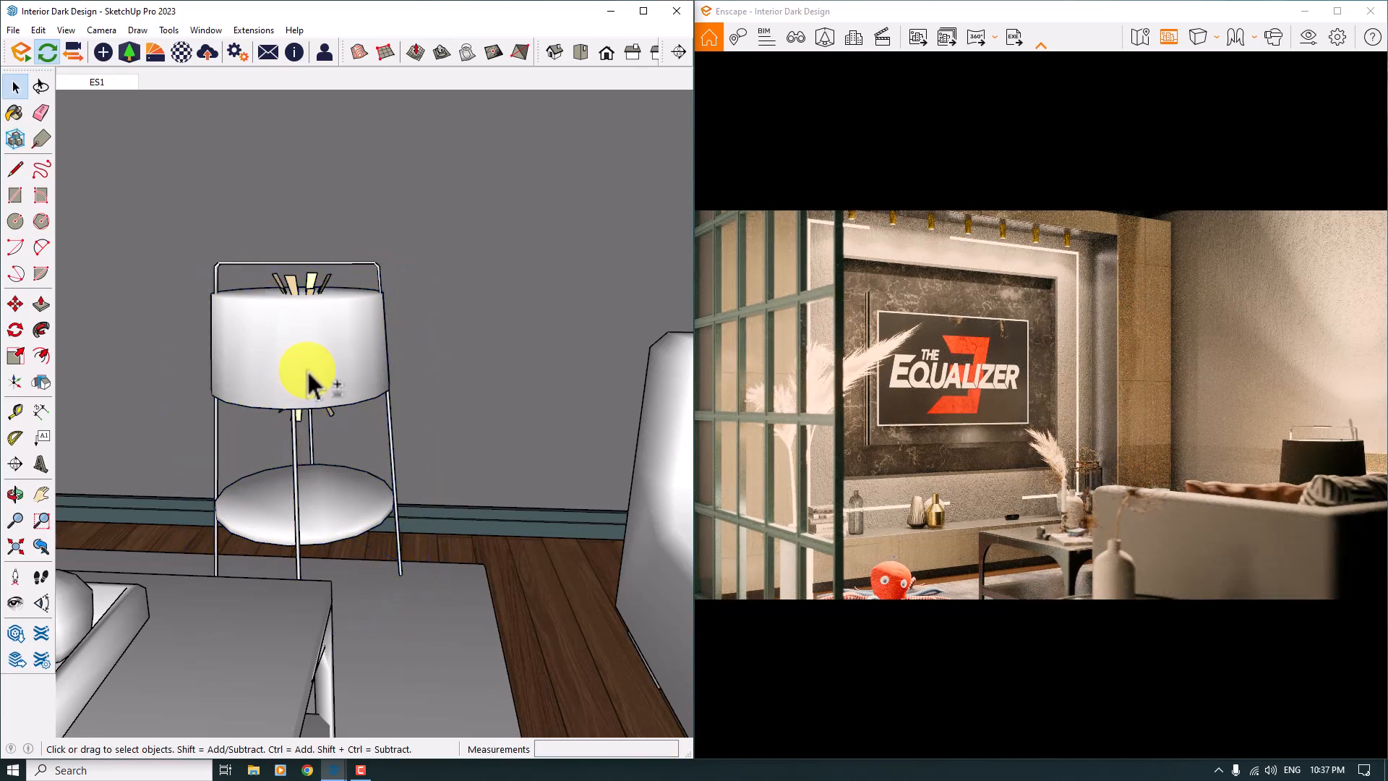
Return to scene ES1, maximize the render window and save the render as a JPEG on the Desktop under the proposed file name
{"action": "left_click", "coordinate": [114, 85]}
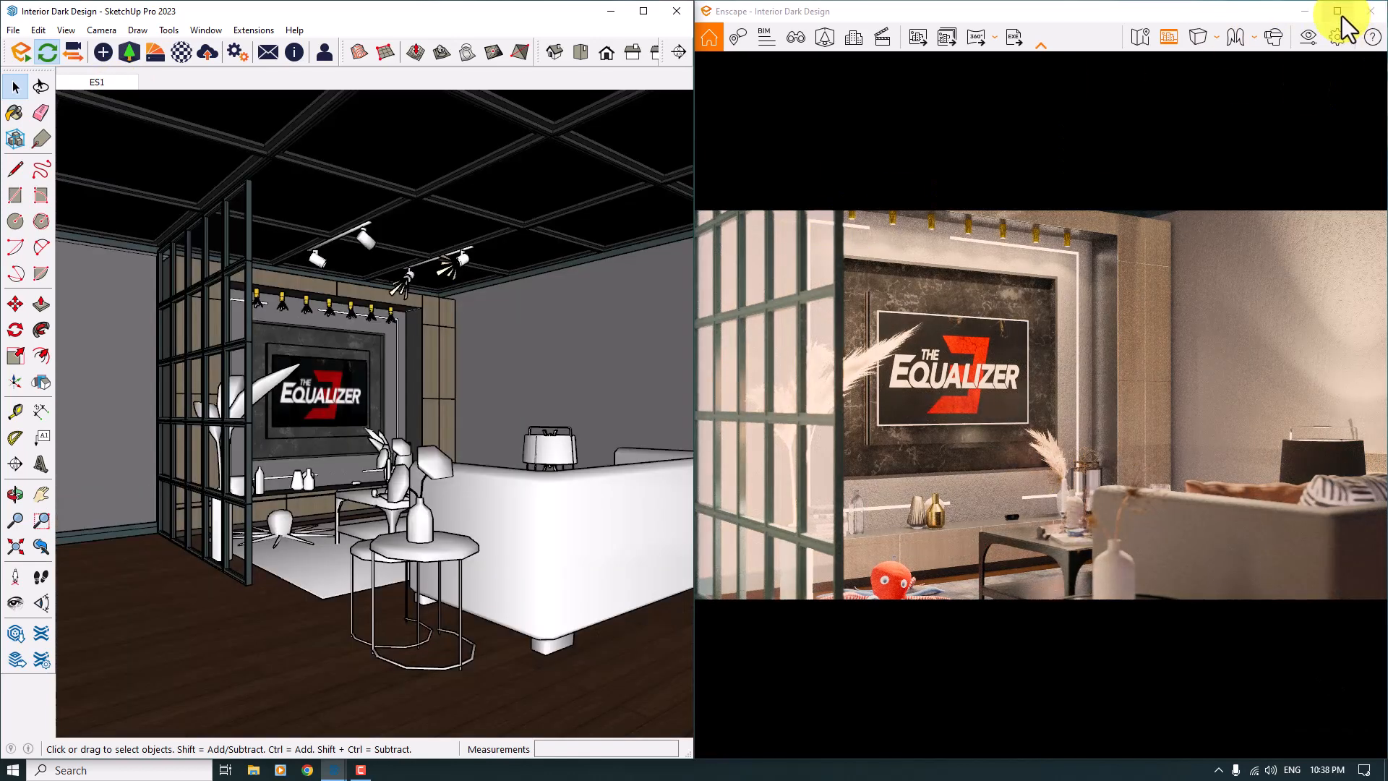
{"action": "left_click", "coordinate": [1345, 18]}
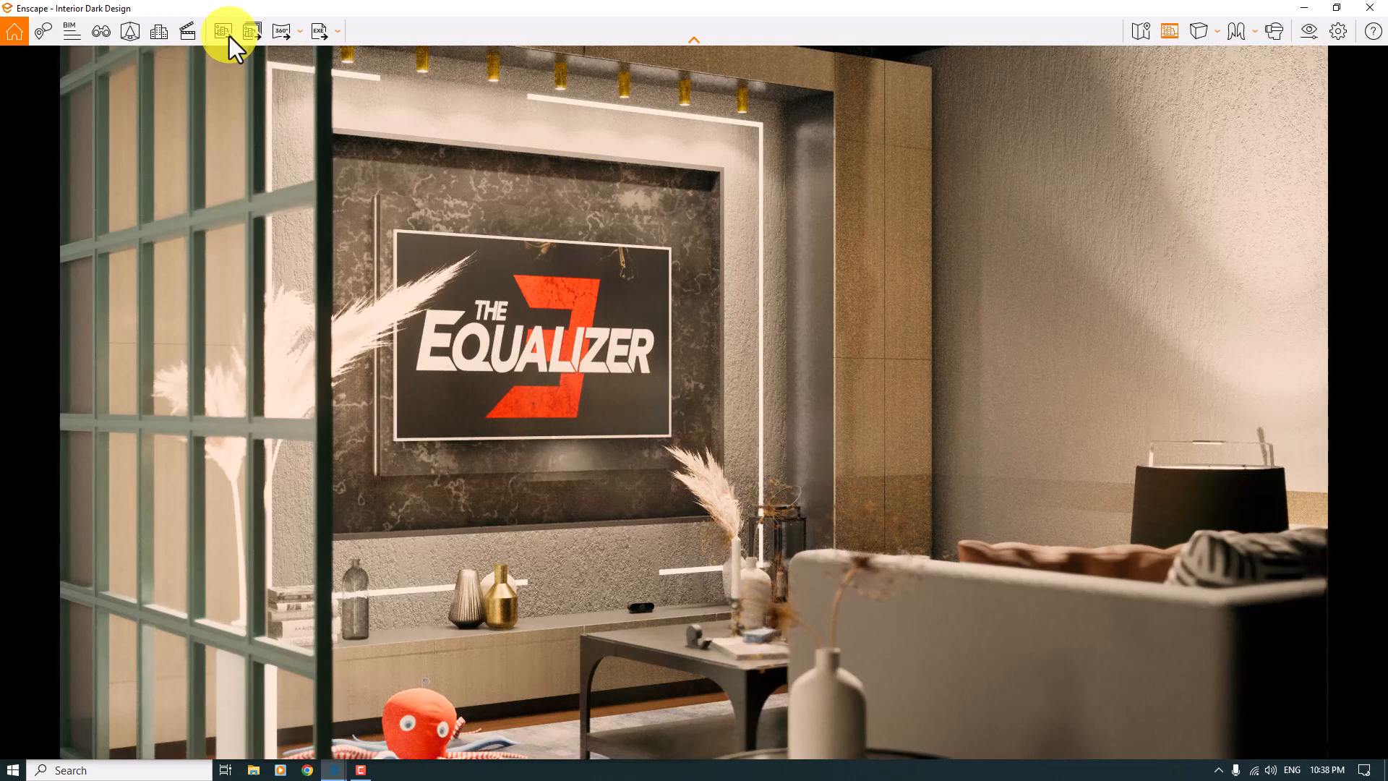
{"action": "left_click", "coordinate": [228, 36]}
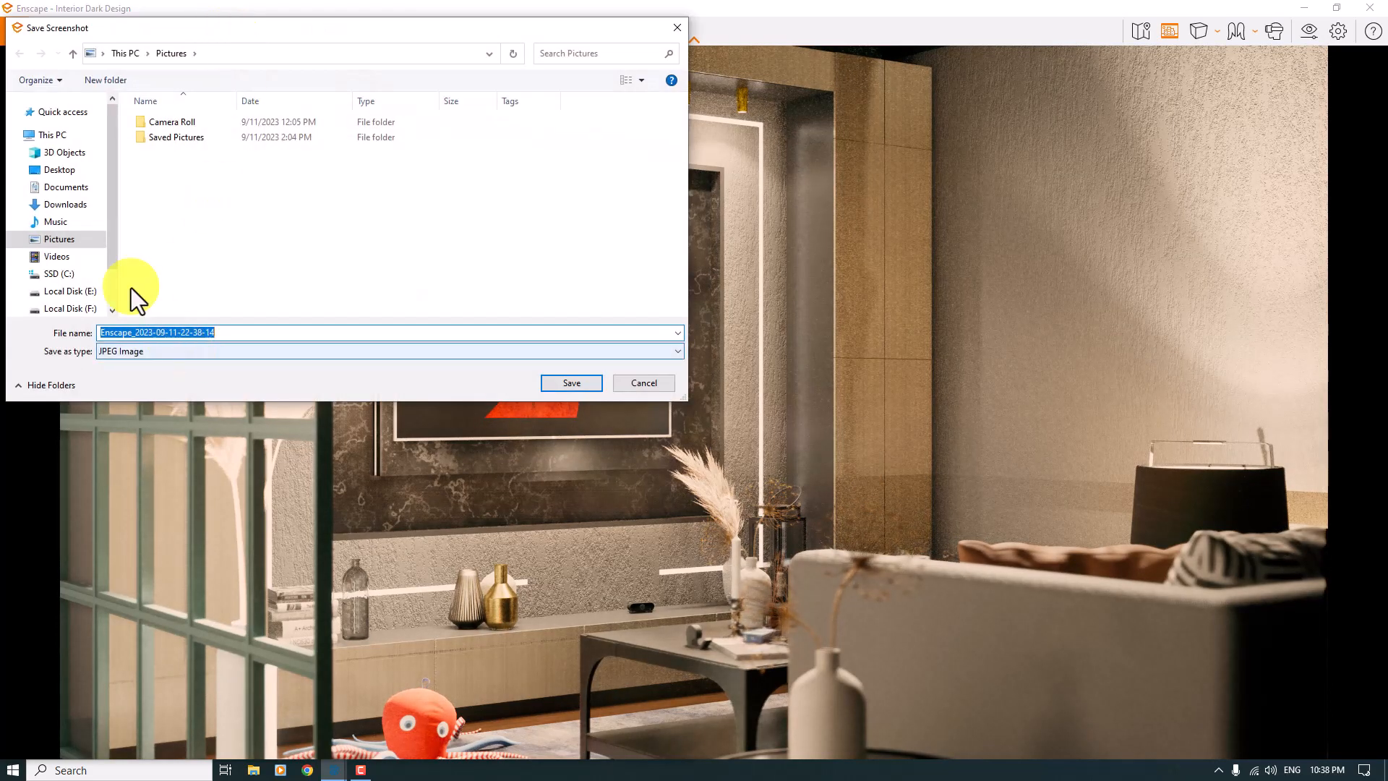
{"action": "left_click", "coordinate": [64, 169]}
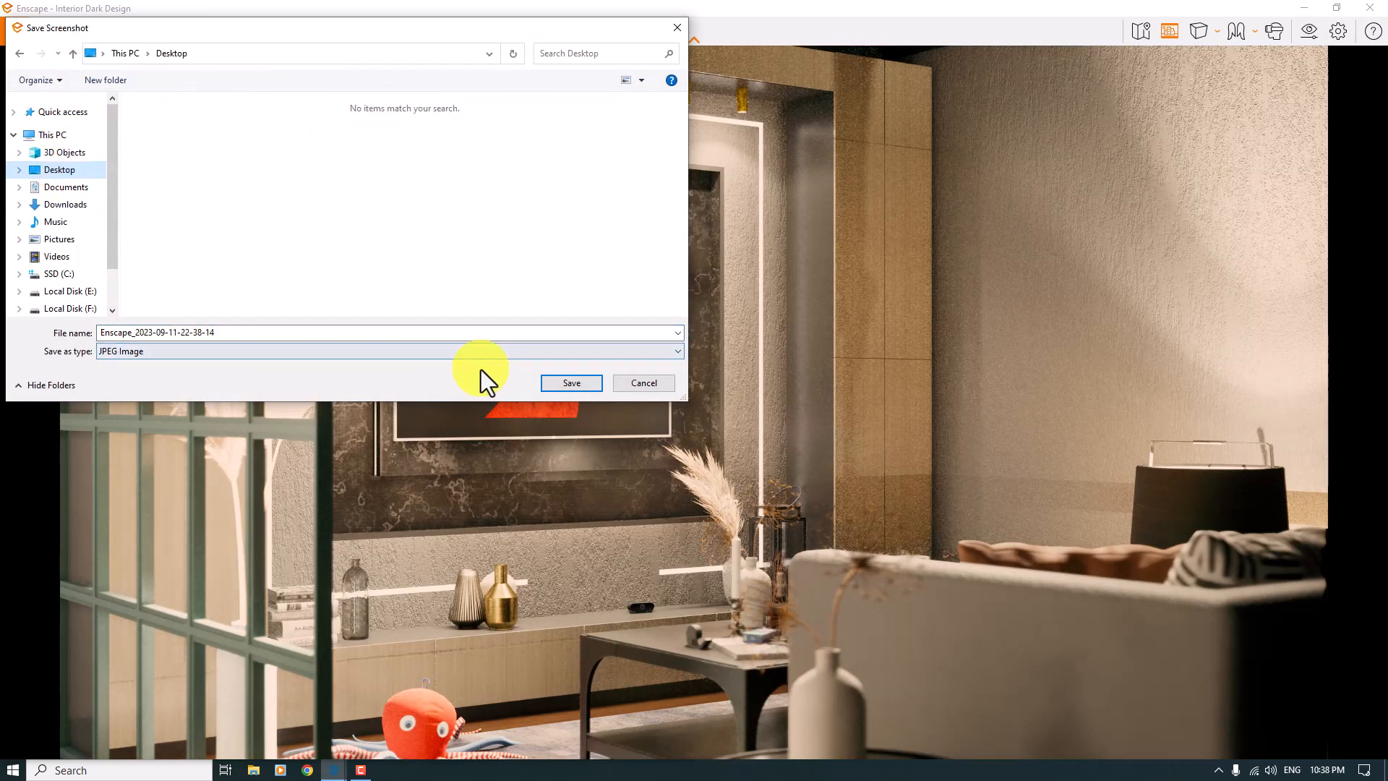
{"action": "left_click", "coordinate": [568, 382]}
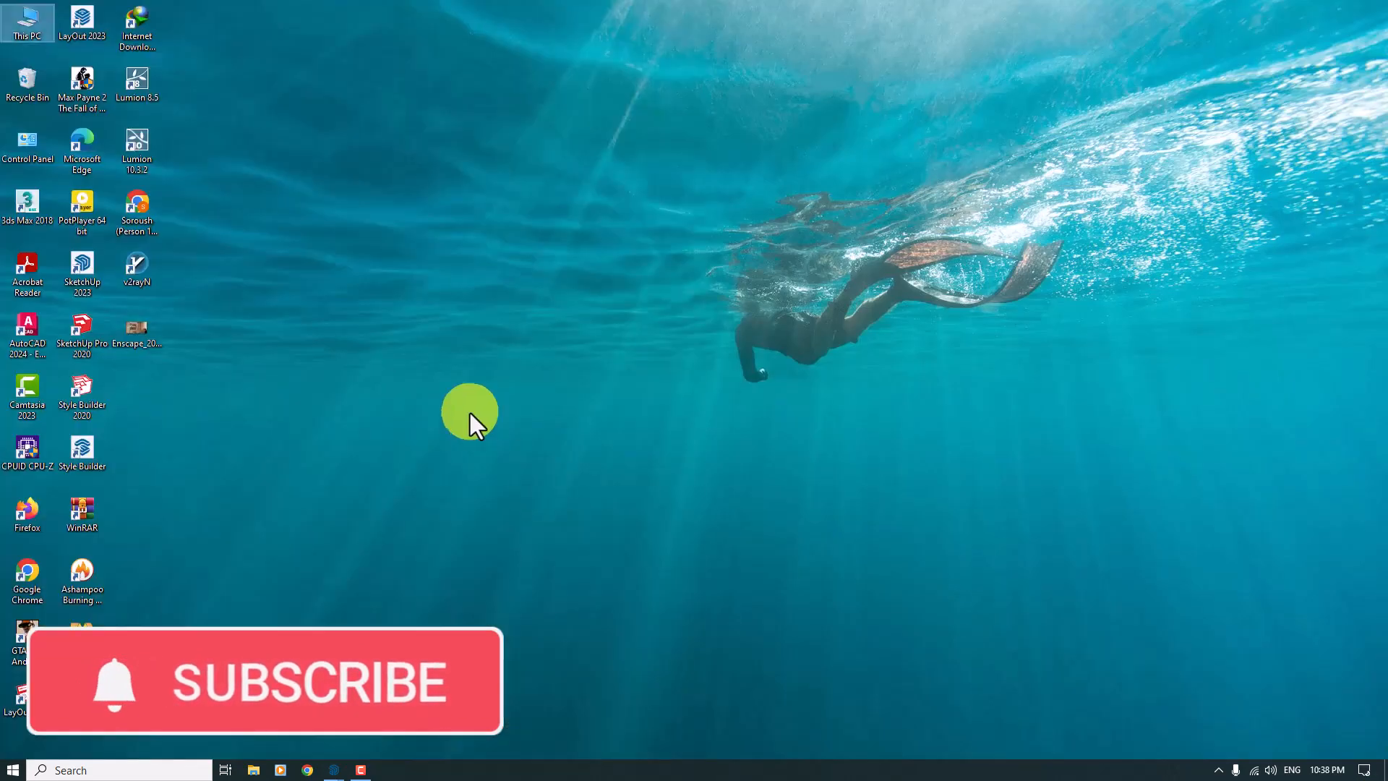
Refresh the desktop and open the saved Enscape render image
{"action": "right_click", "coordinate": [366, 263]}
{"action": "left_click", "coordinate": [375, 268]}
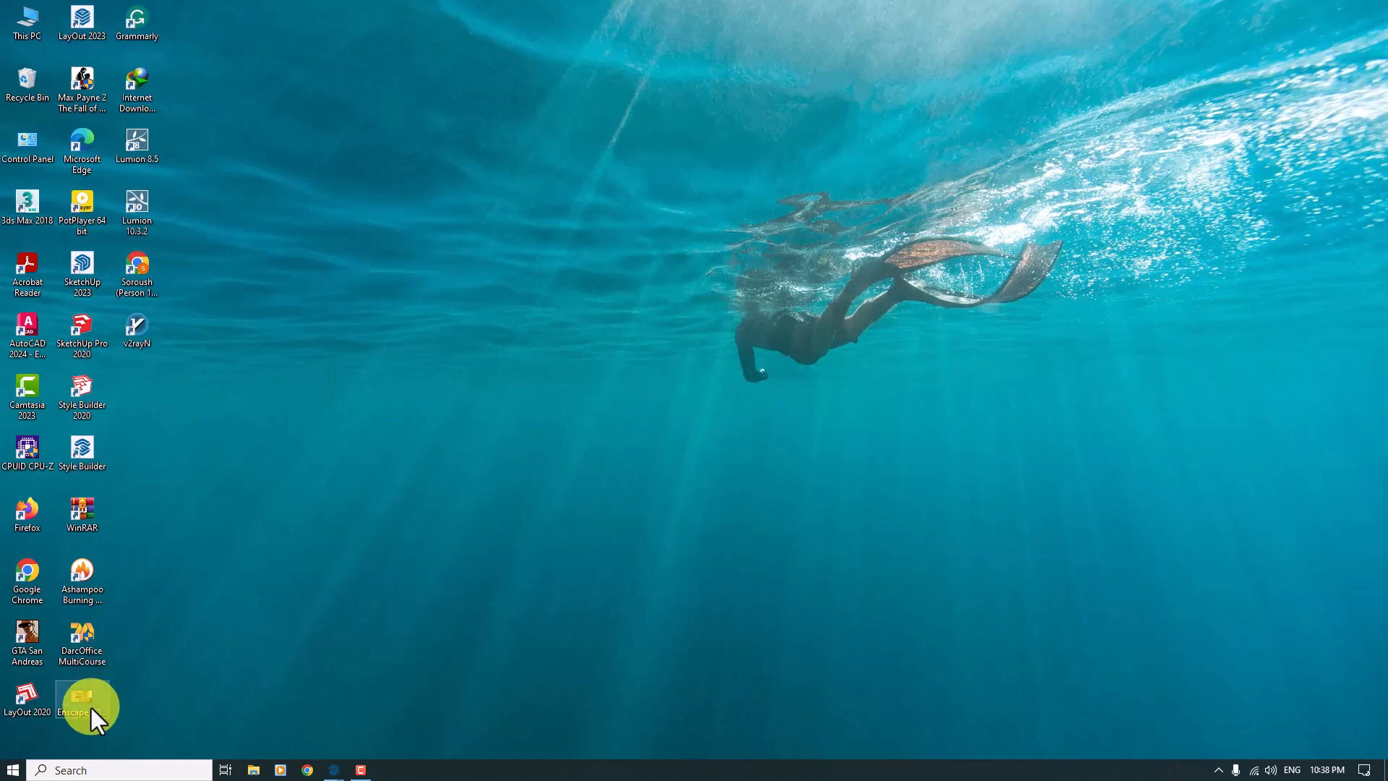
{"action": "double_click", "coordinate": [92, 708]}
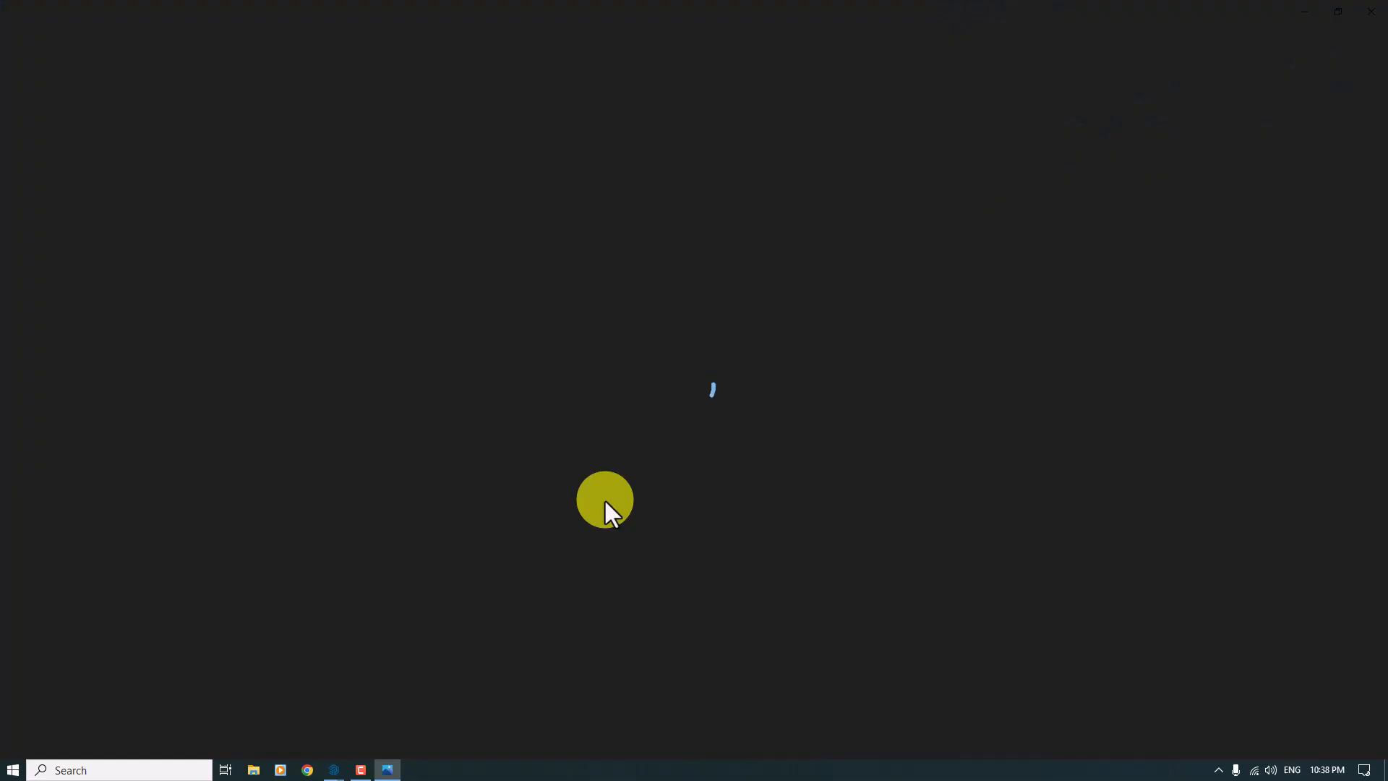